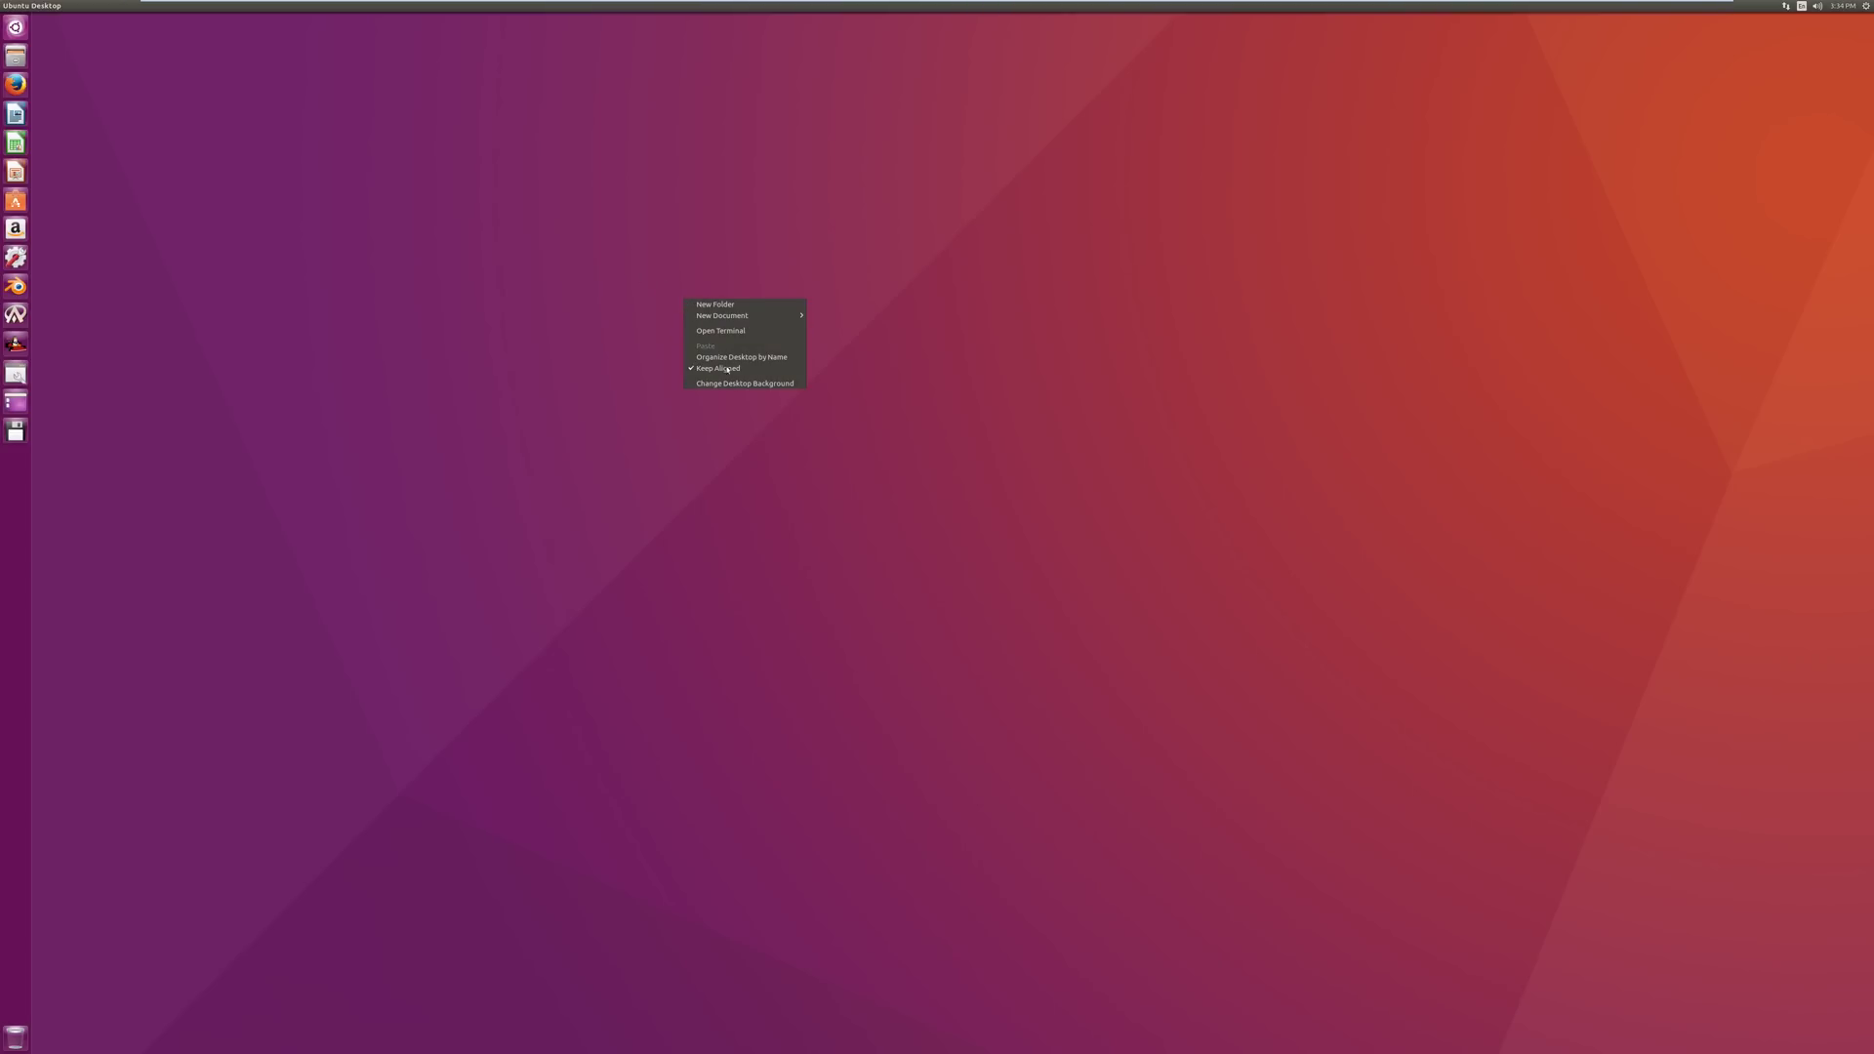
- Reopen the Appearance panel, this time through the System Settings overview
left_click(741, 383)
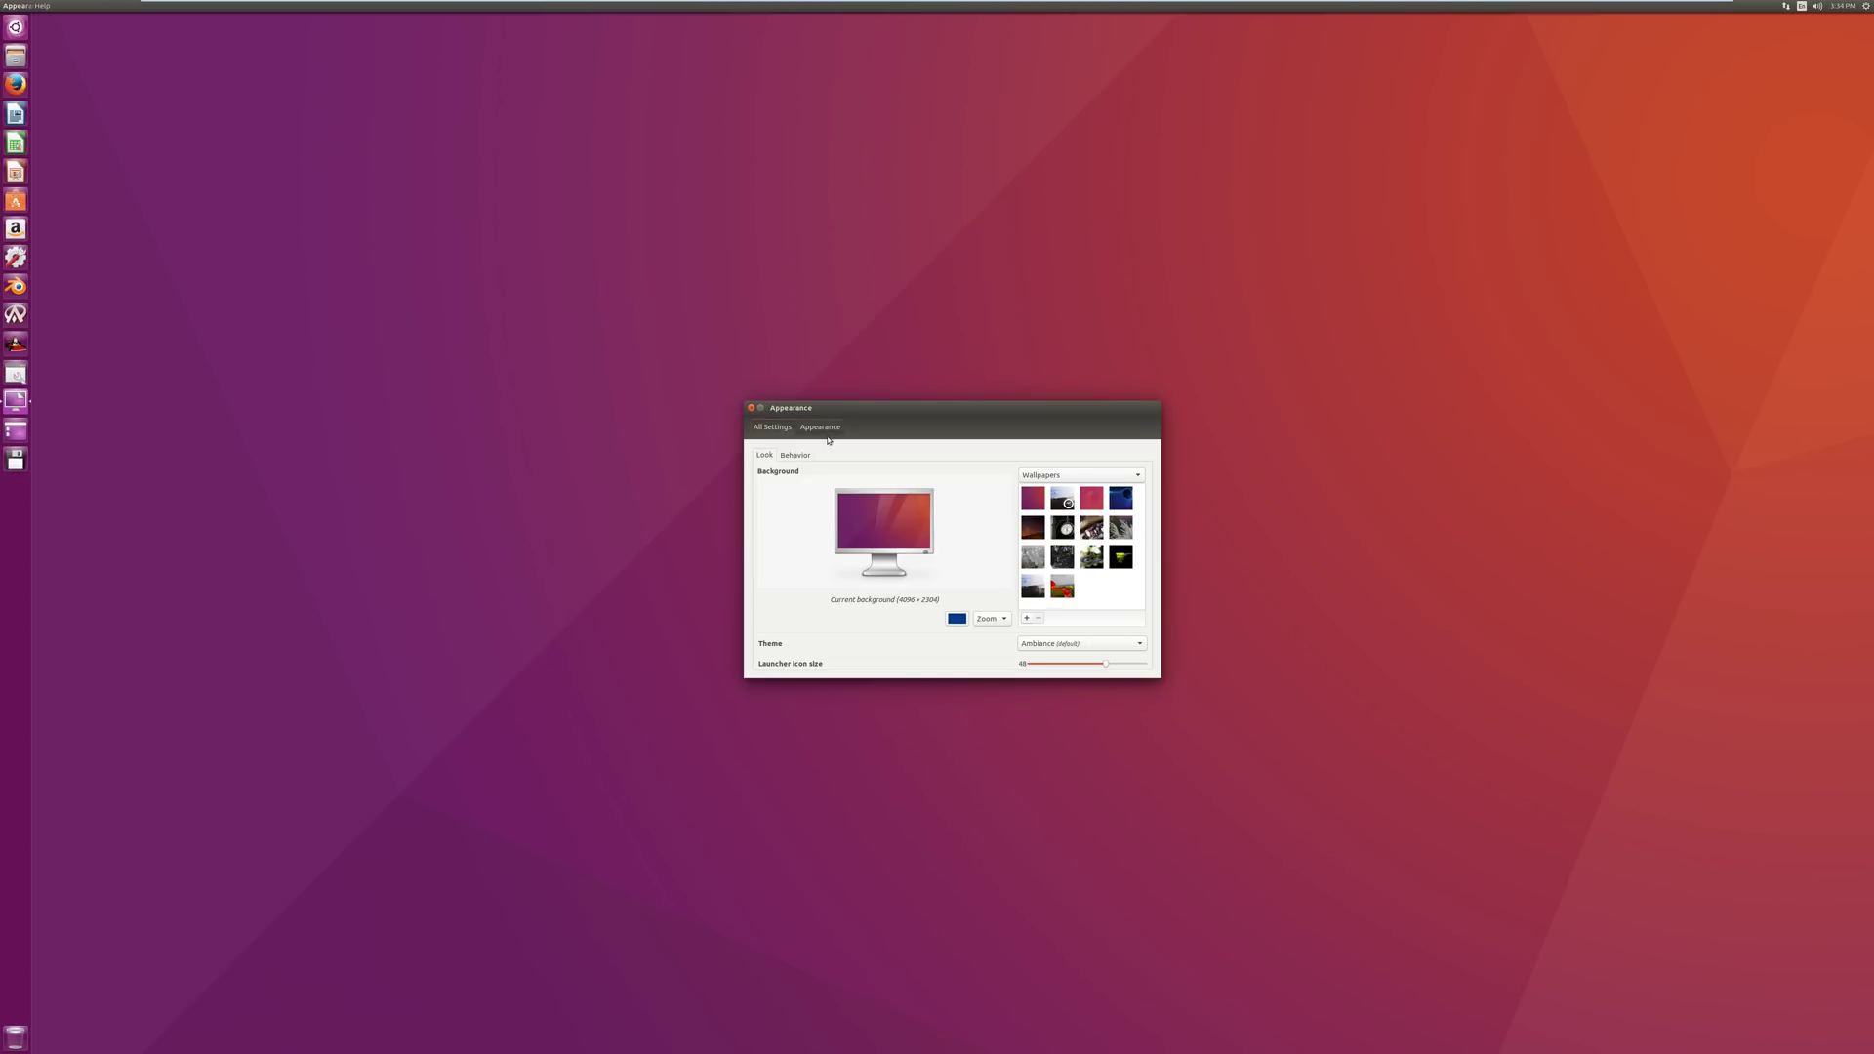
left_click(750, 408)
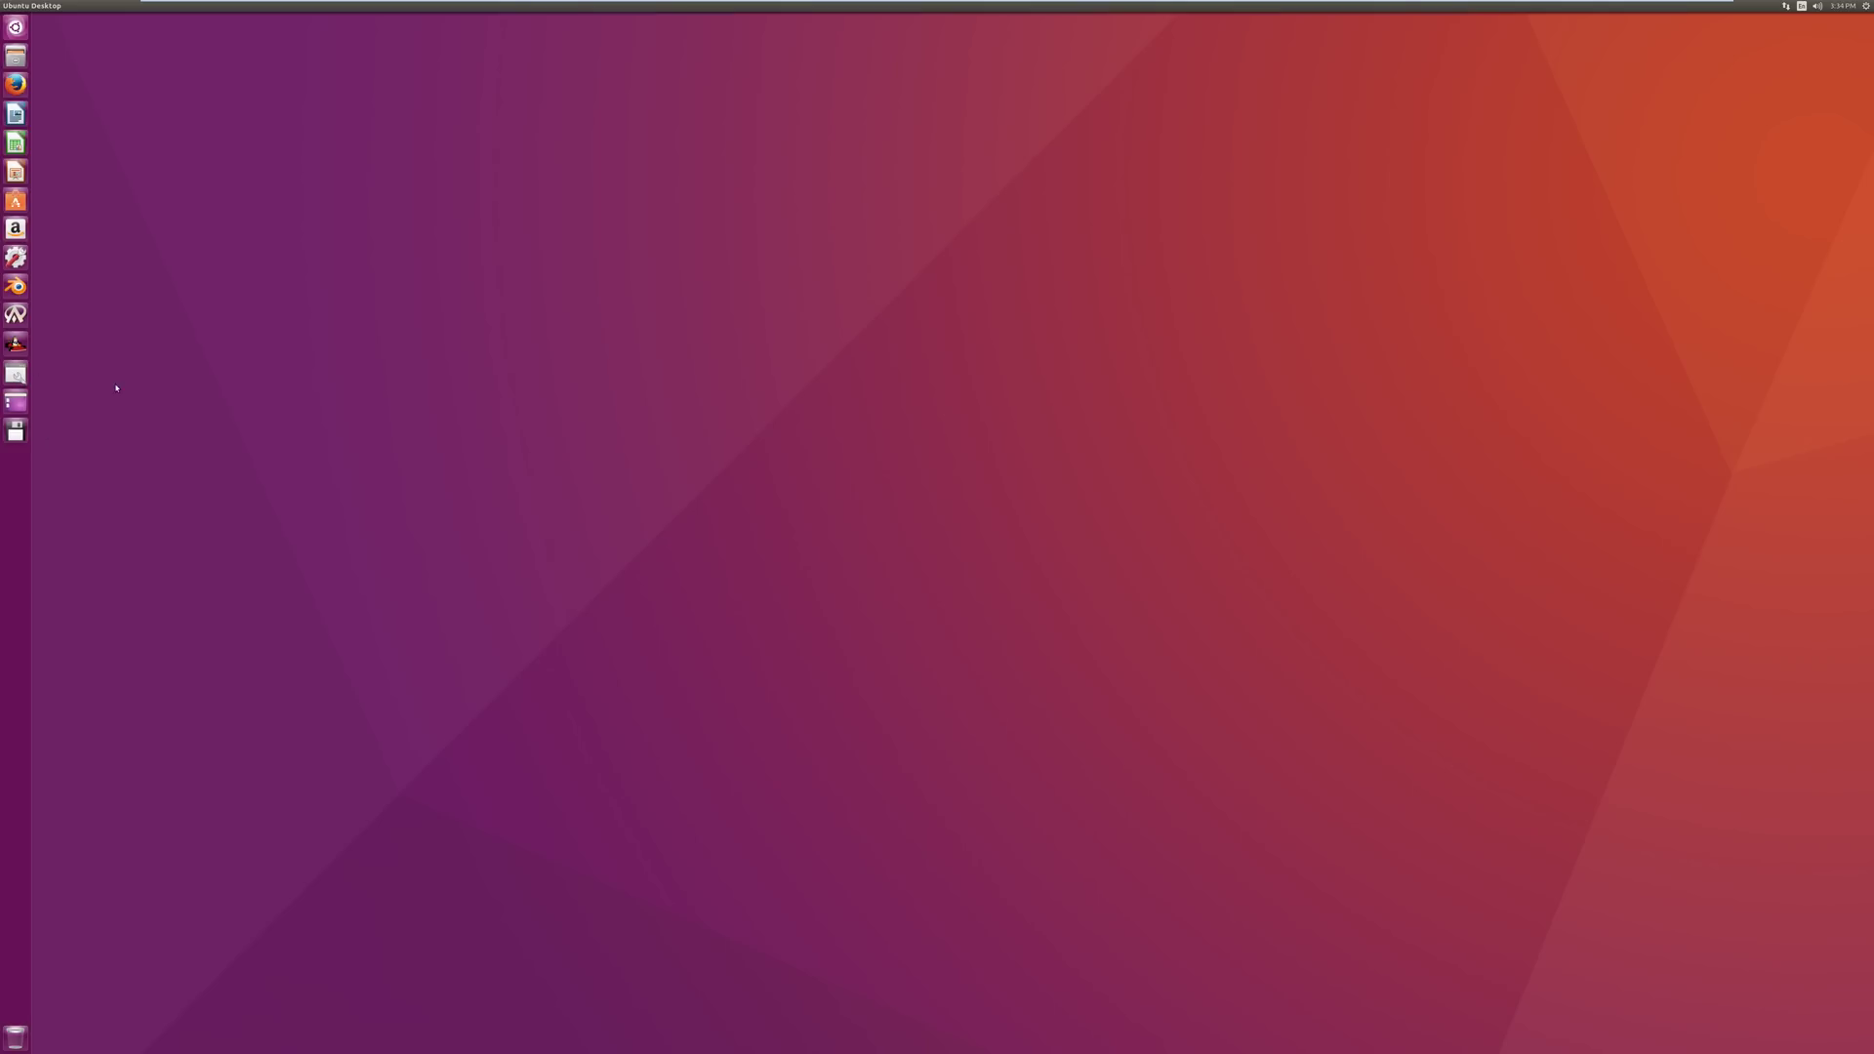
left_click(15, 256)
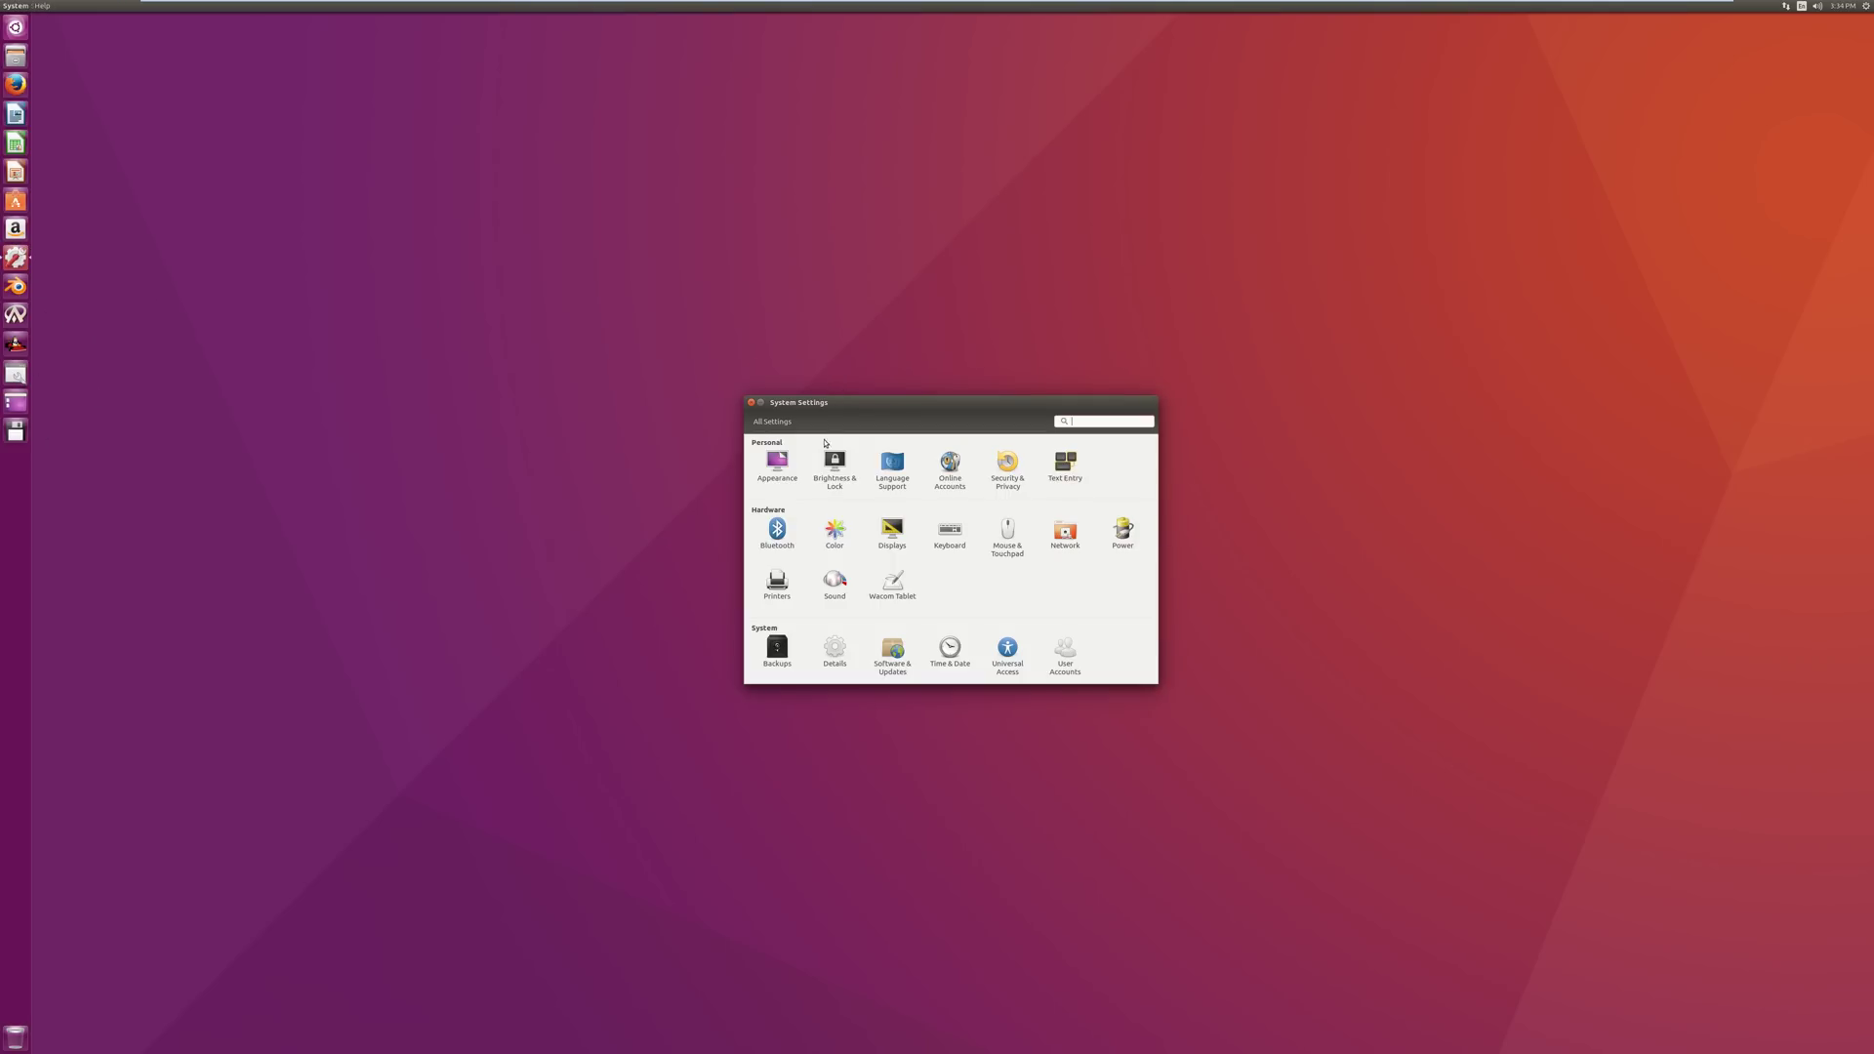
left_click(778, 463)
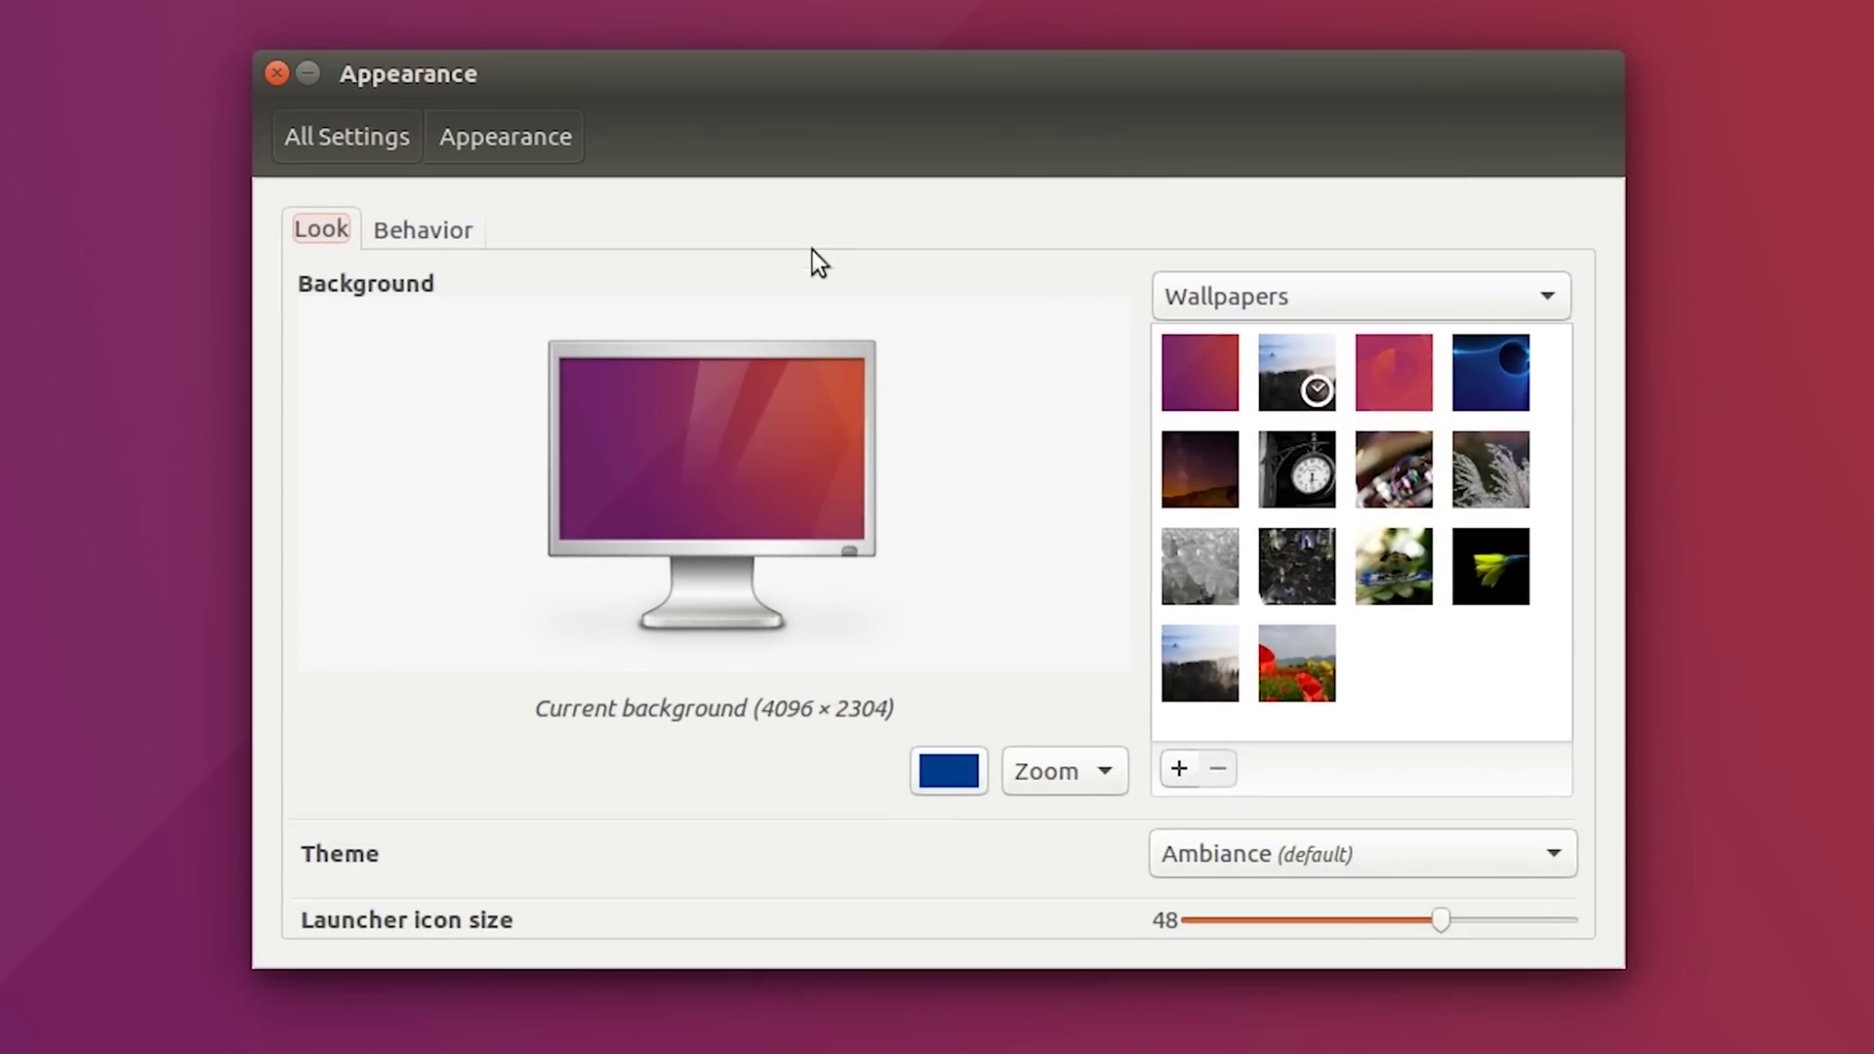
- Preview the vertical blue gradient from Colors & Gradients as the background
left_click(1348, 310)
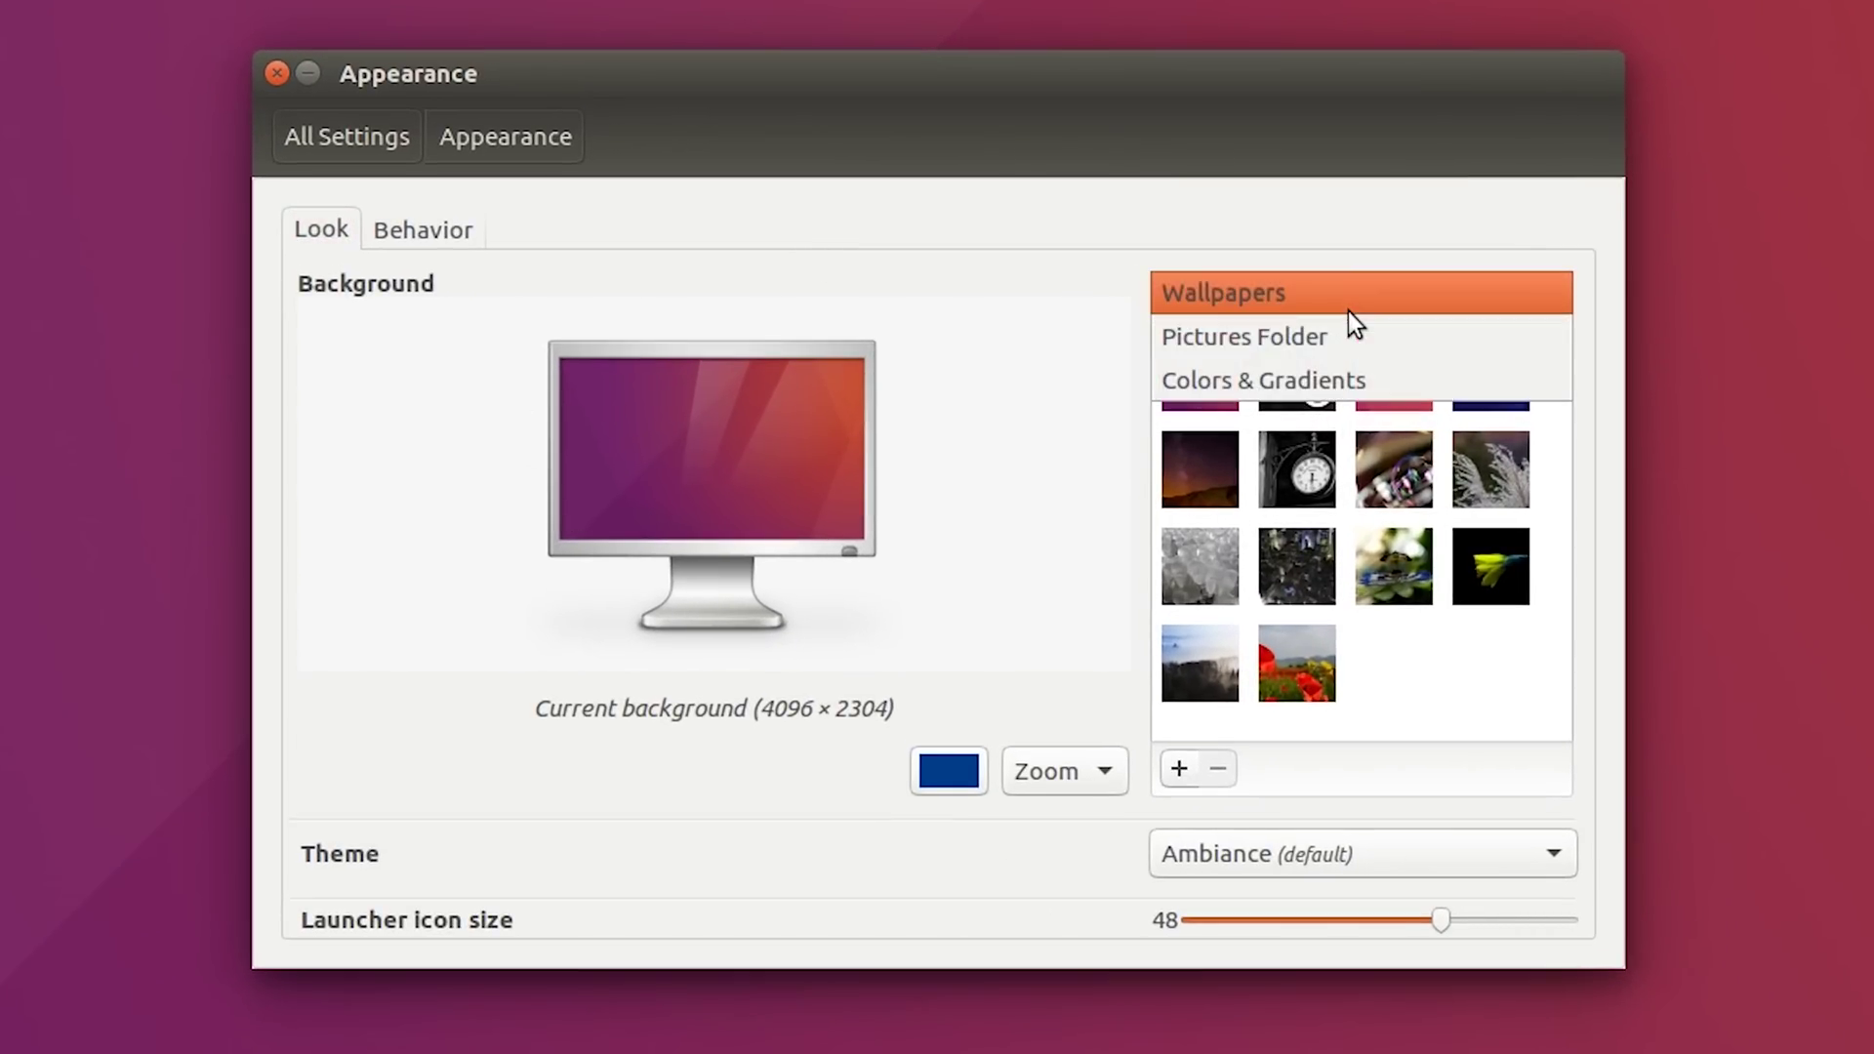
left_click(1305, 381)
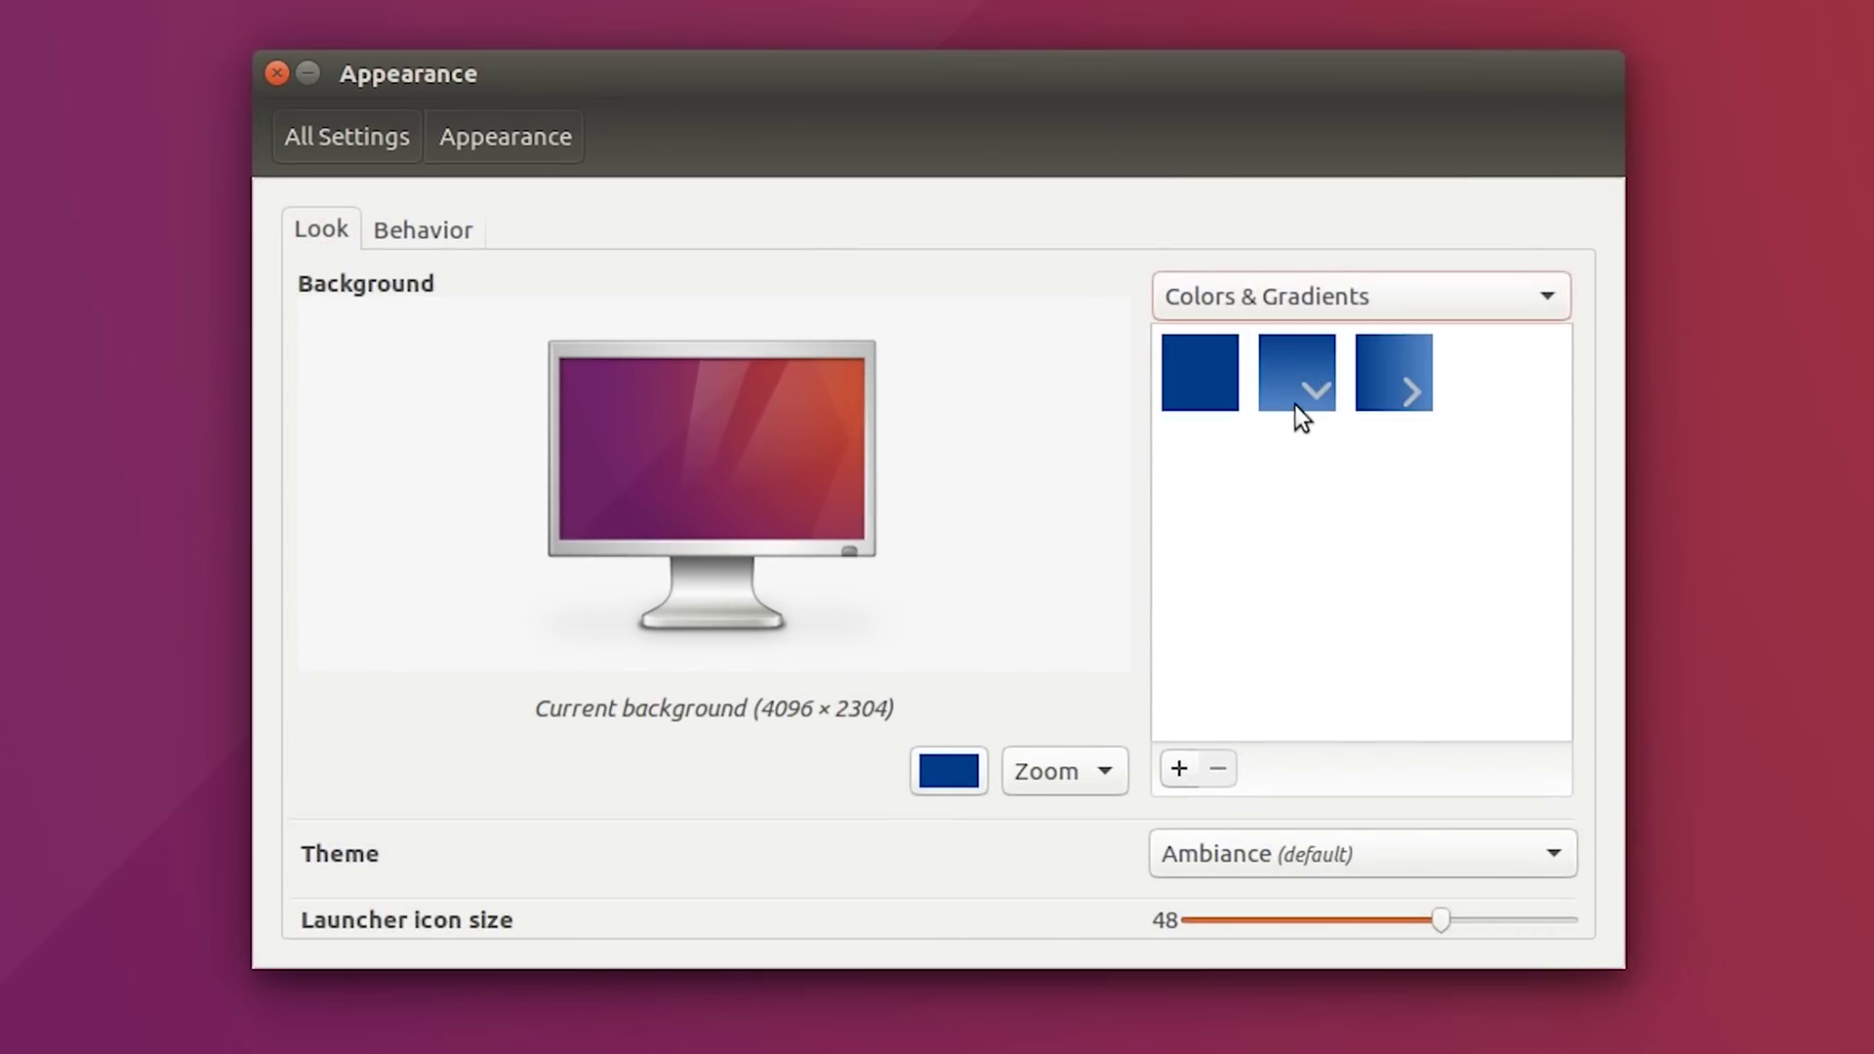
left_click(1301, 402)
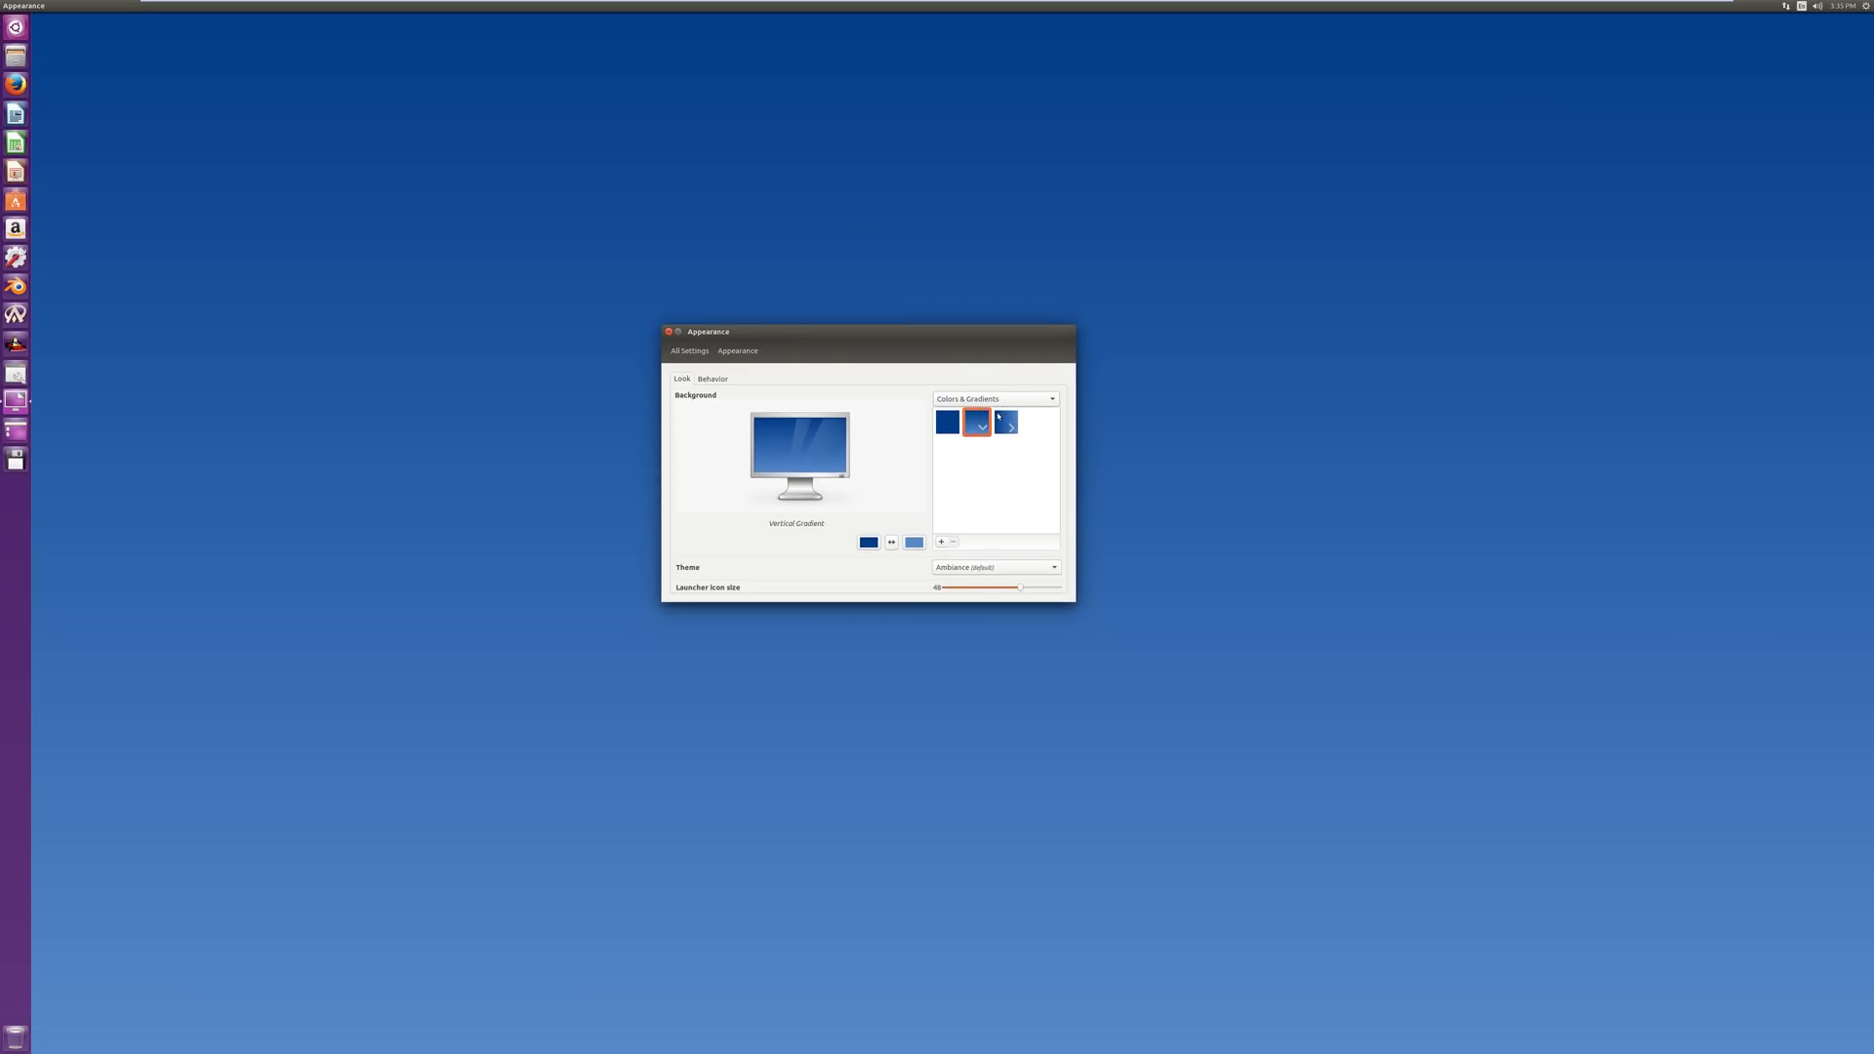
- Check the Pictures Folder, then set the Night lights wallpaper from Wallpapers
left_click(981, 398)
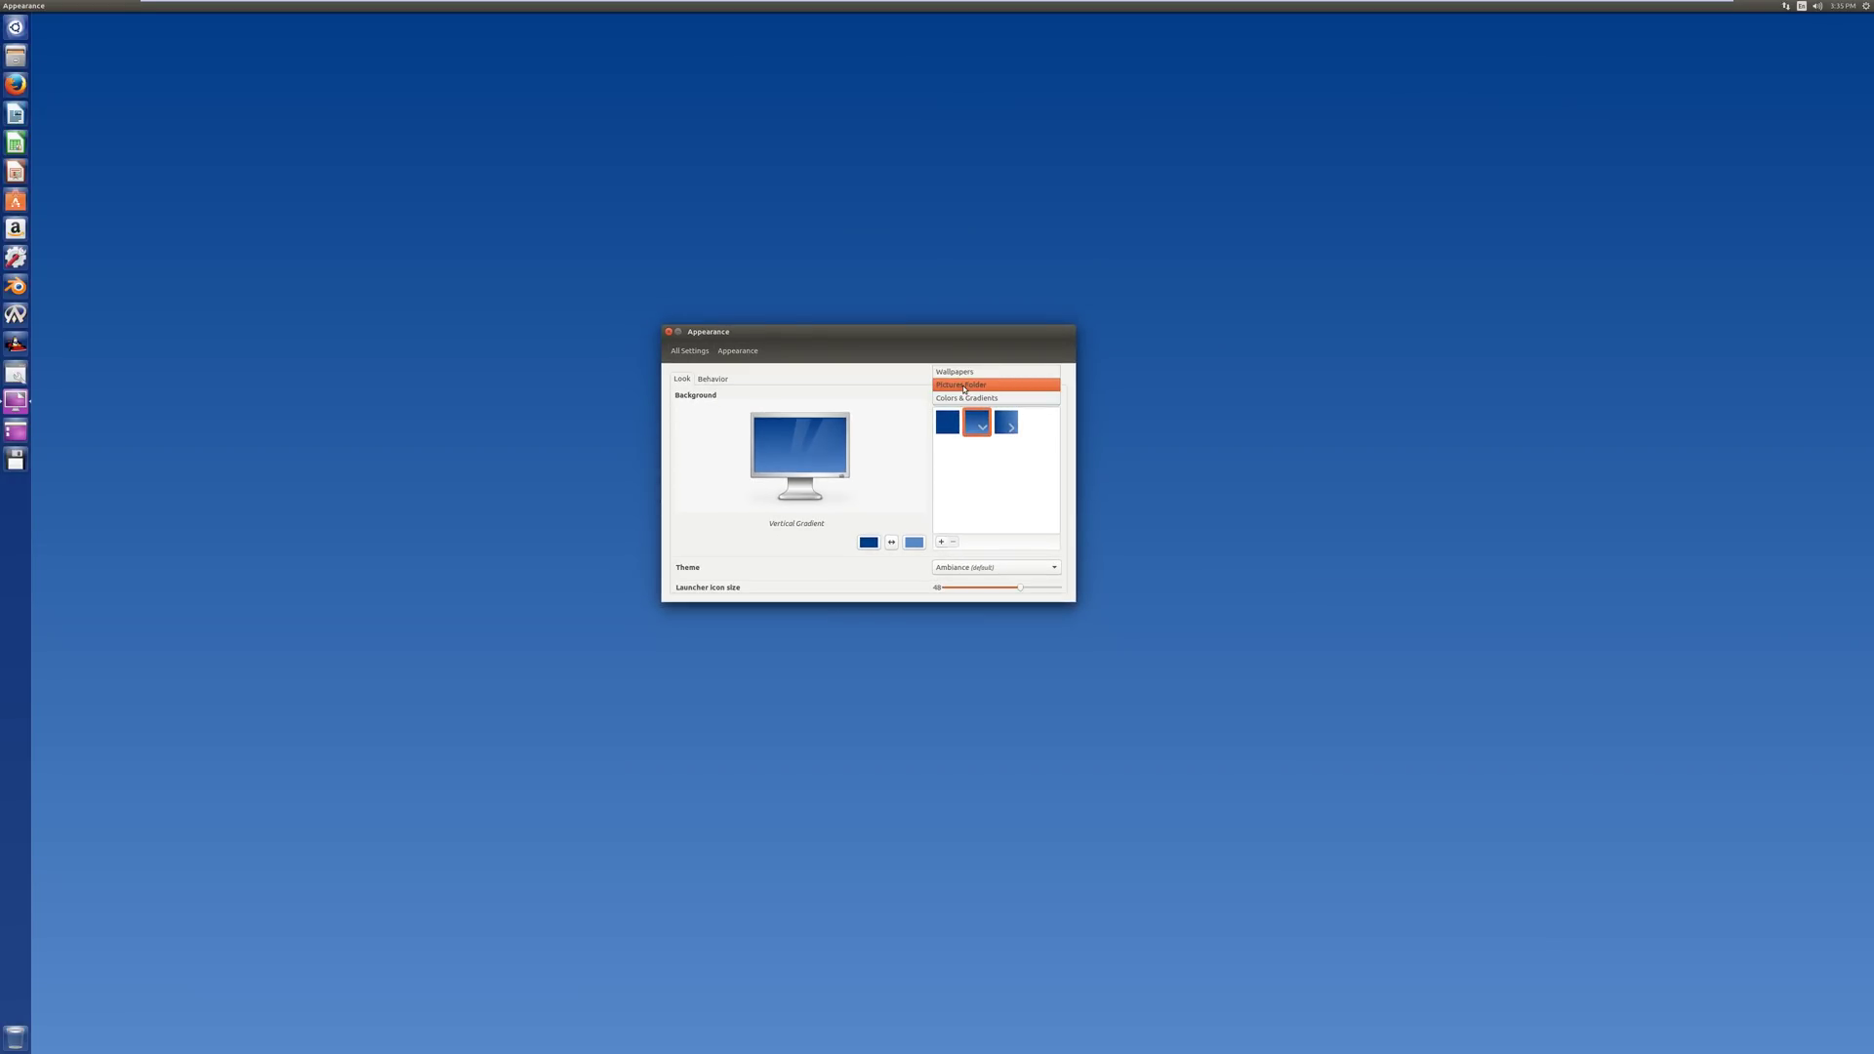
left_click(968, 383)
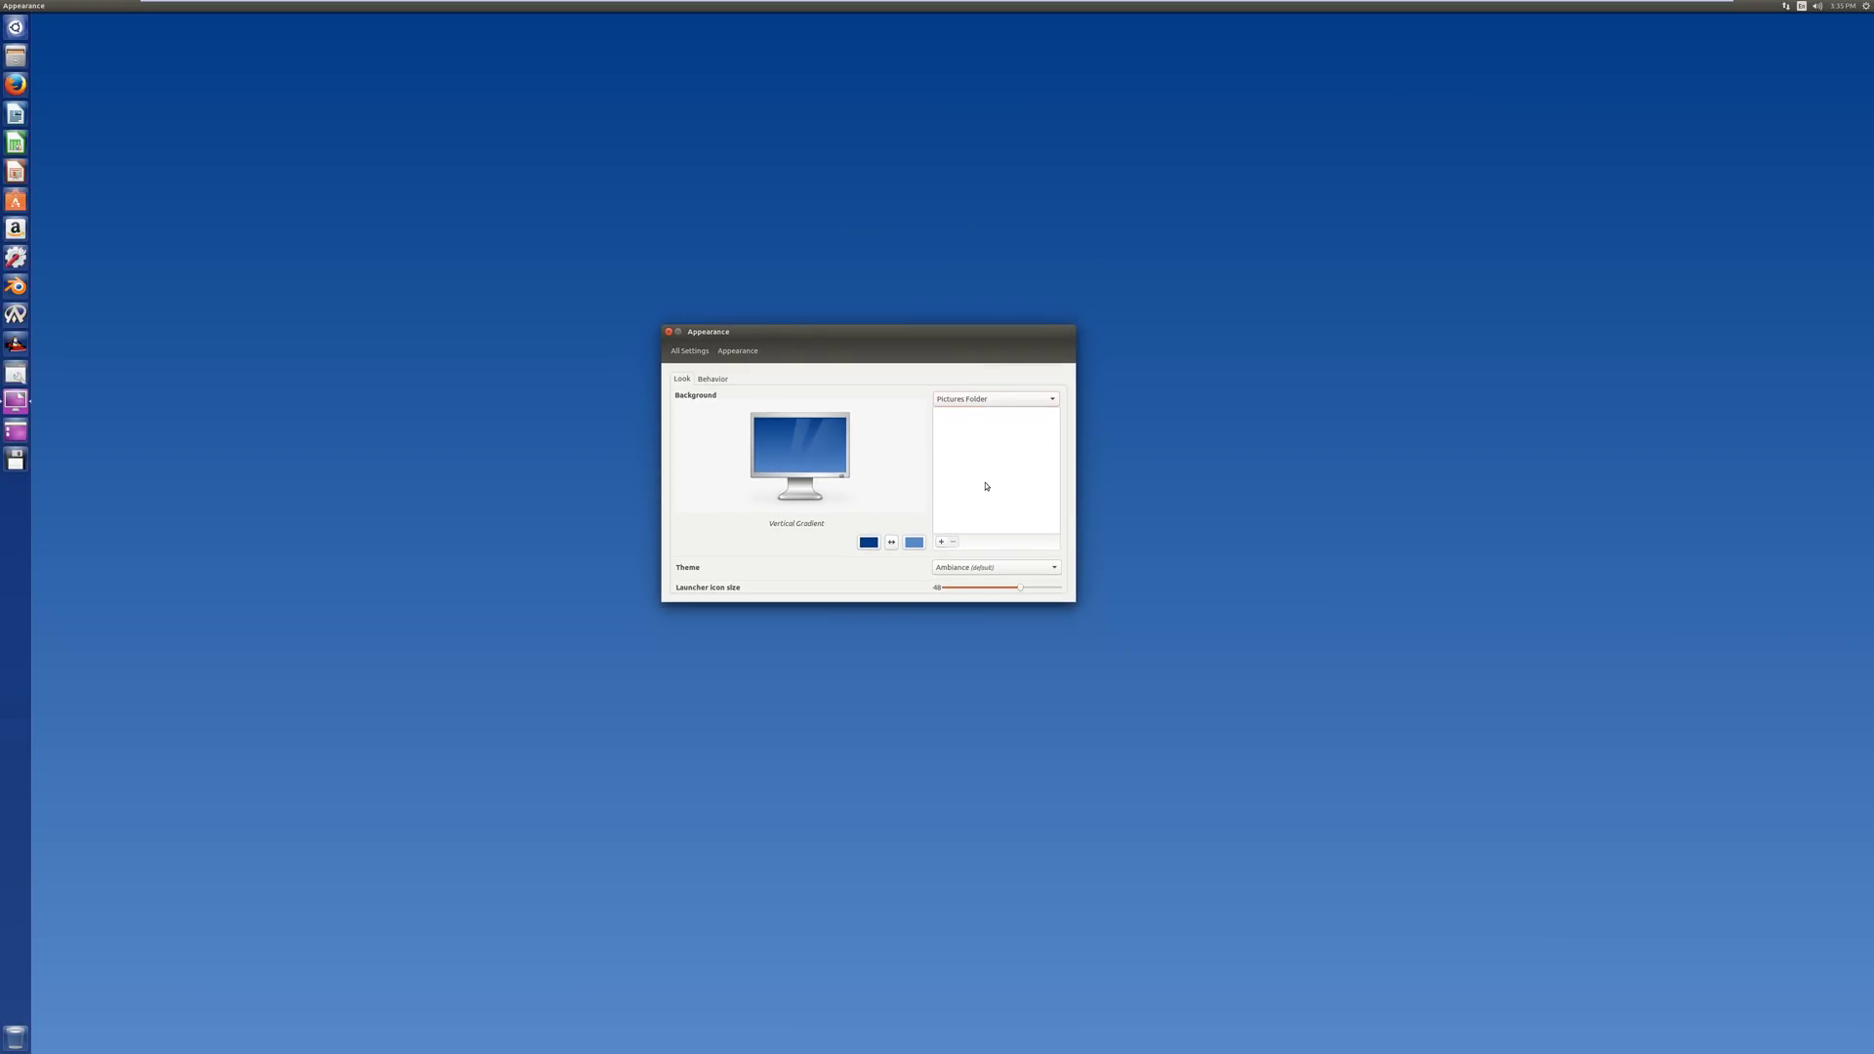
left_click(982, 400)
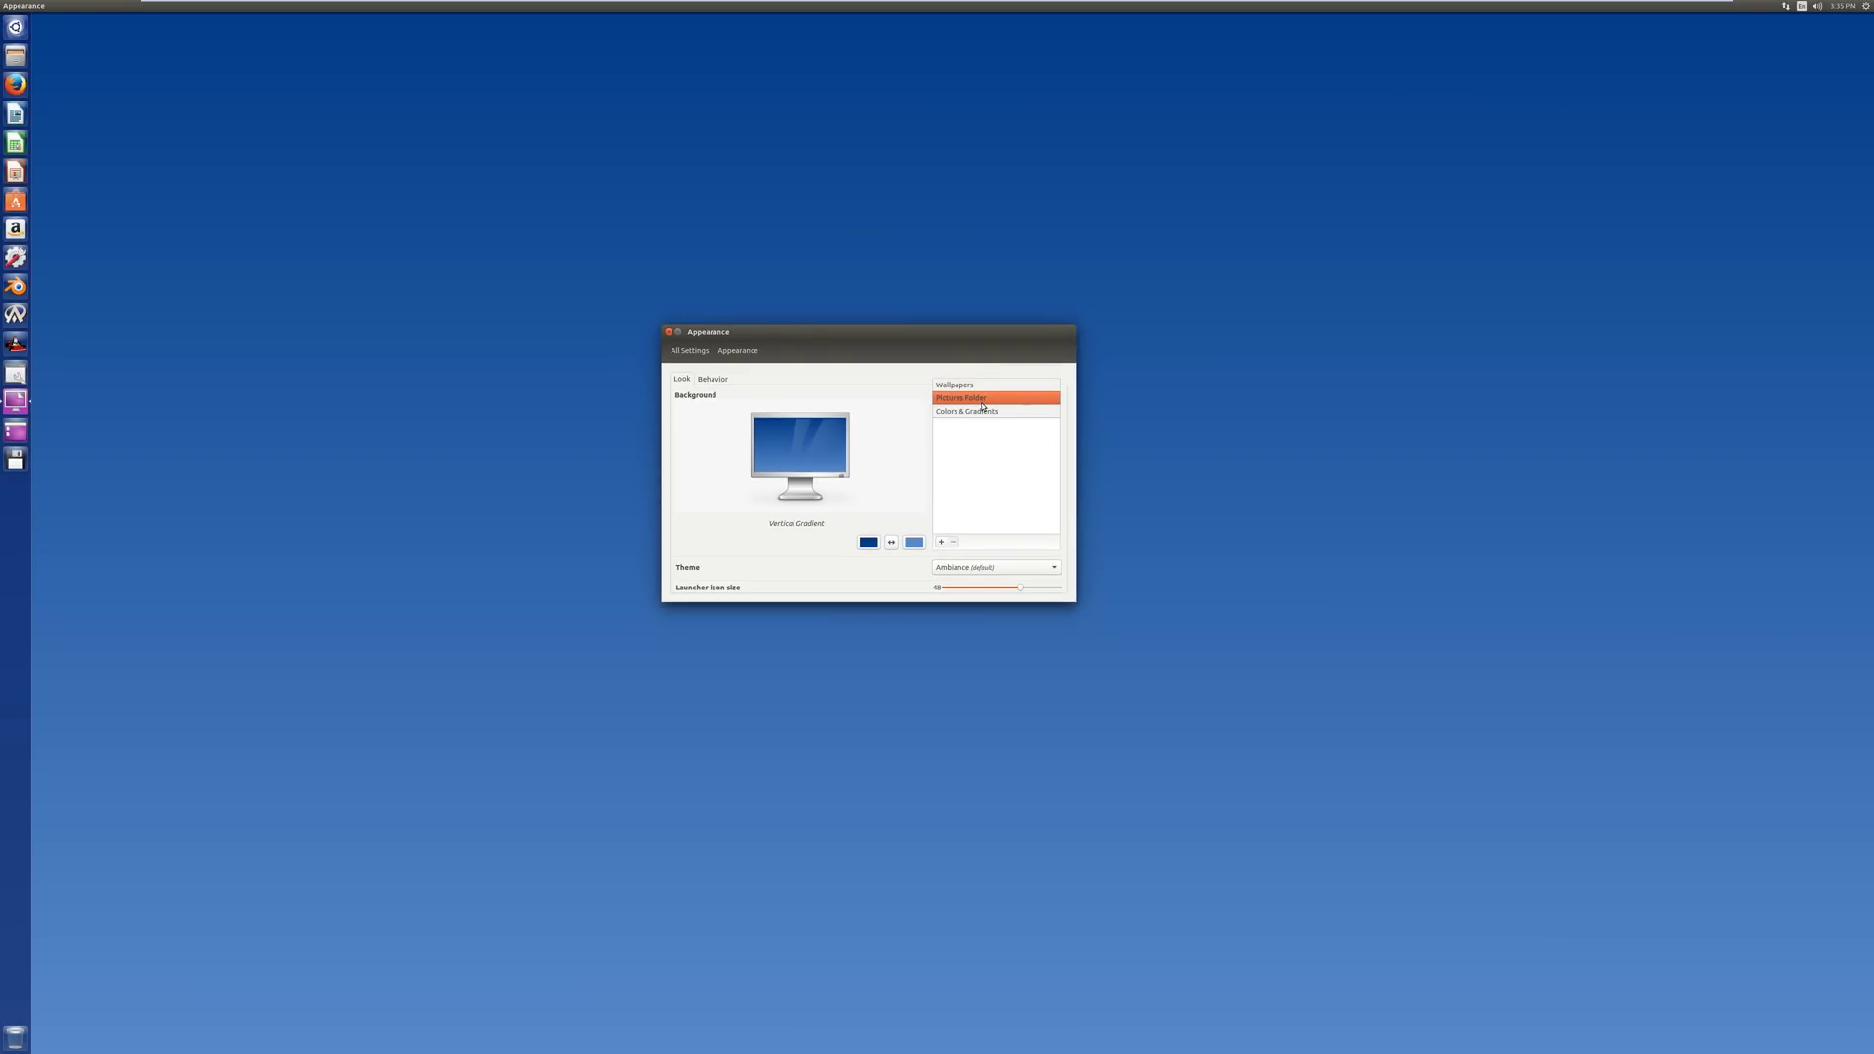
left_click(979, 387)
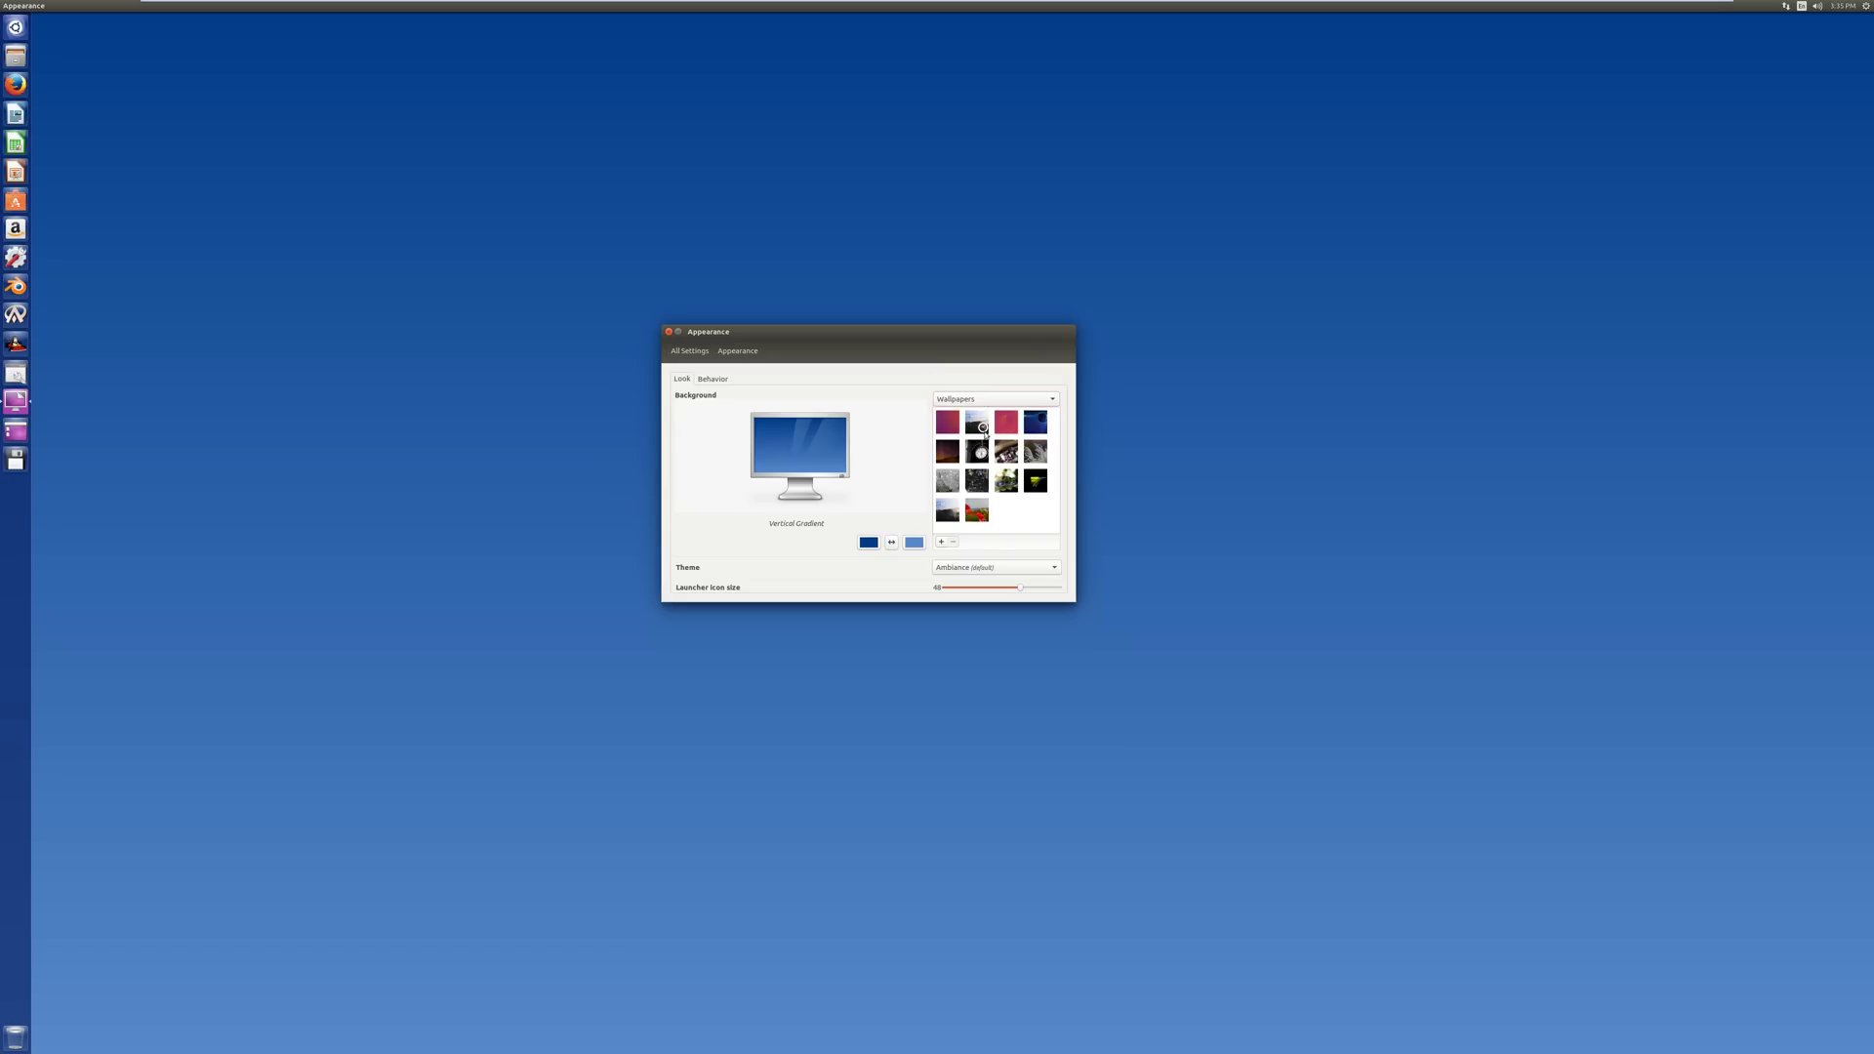
left_click(971, 488)
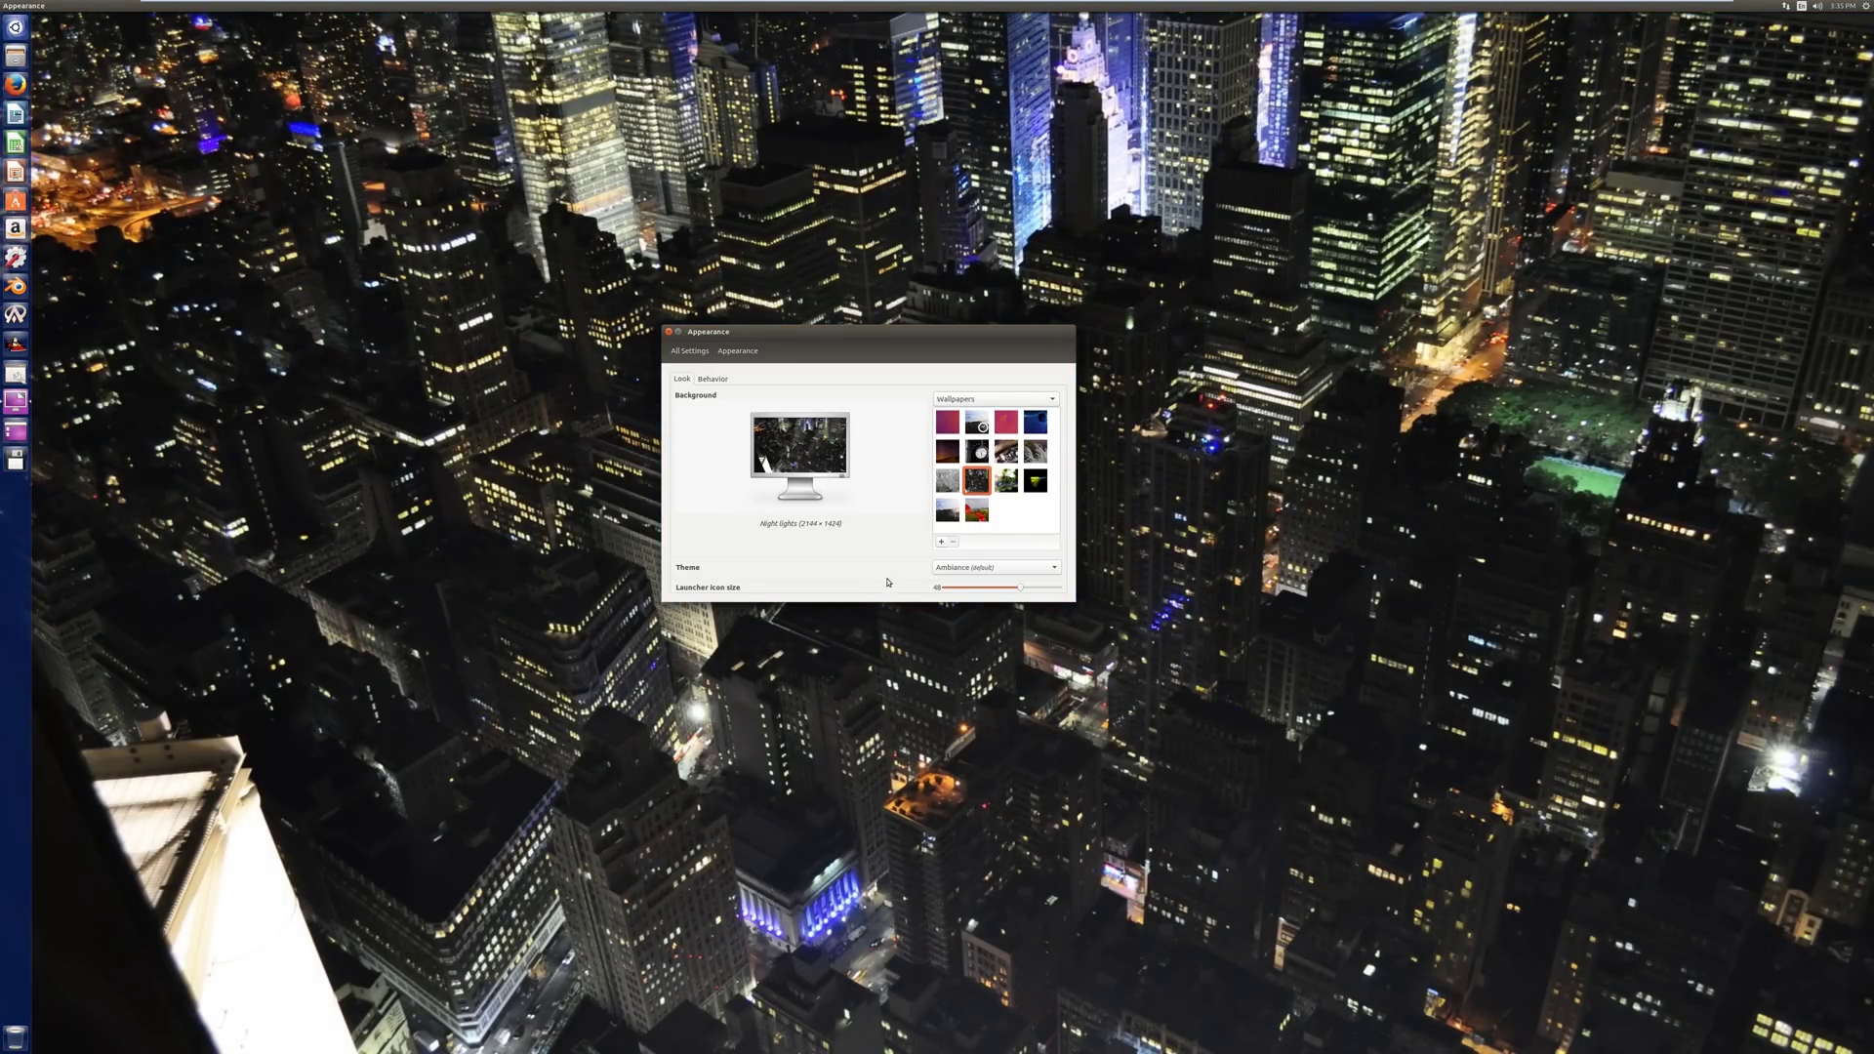
- Set launcher icon size to 64 and preview the Radiance and High Contrast themes
left_click(1069, 590)
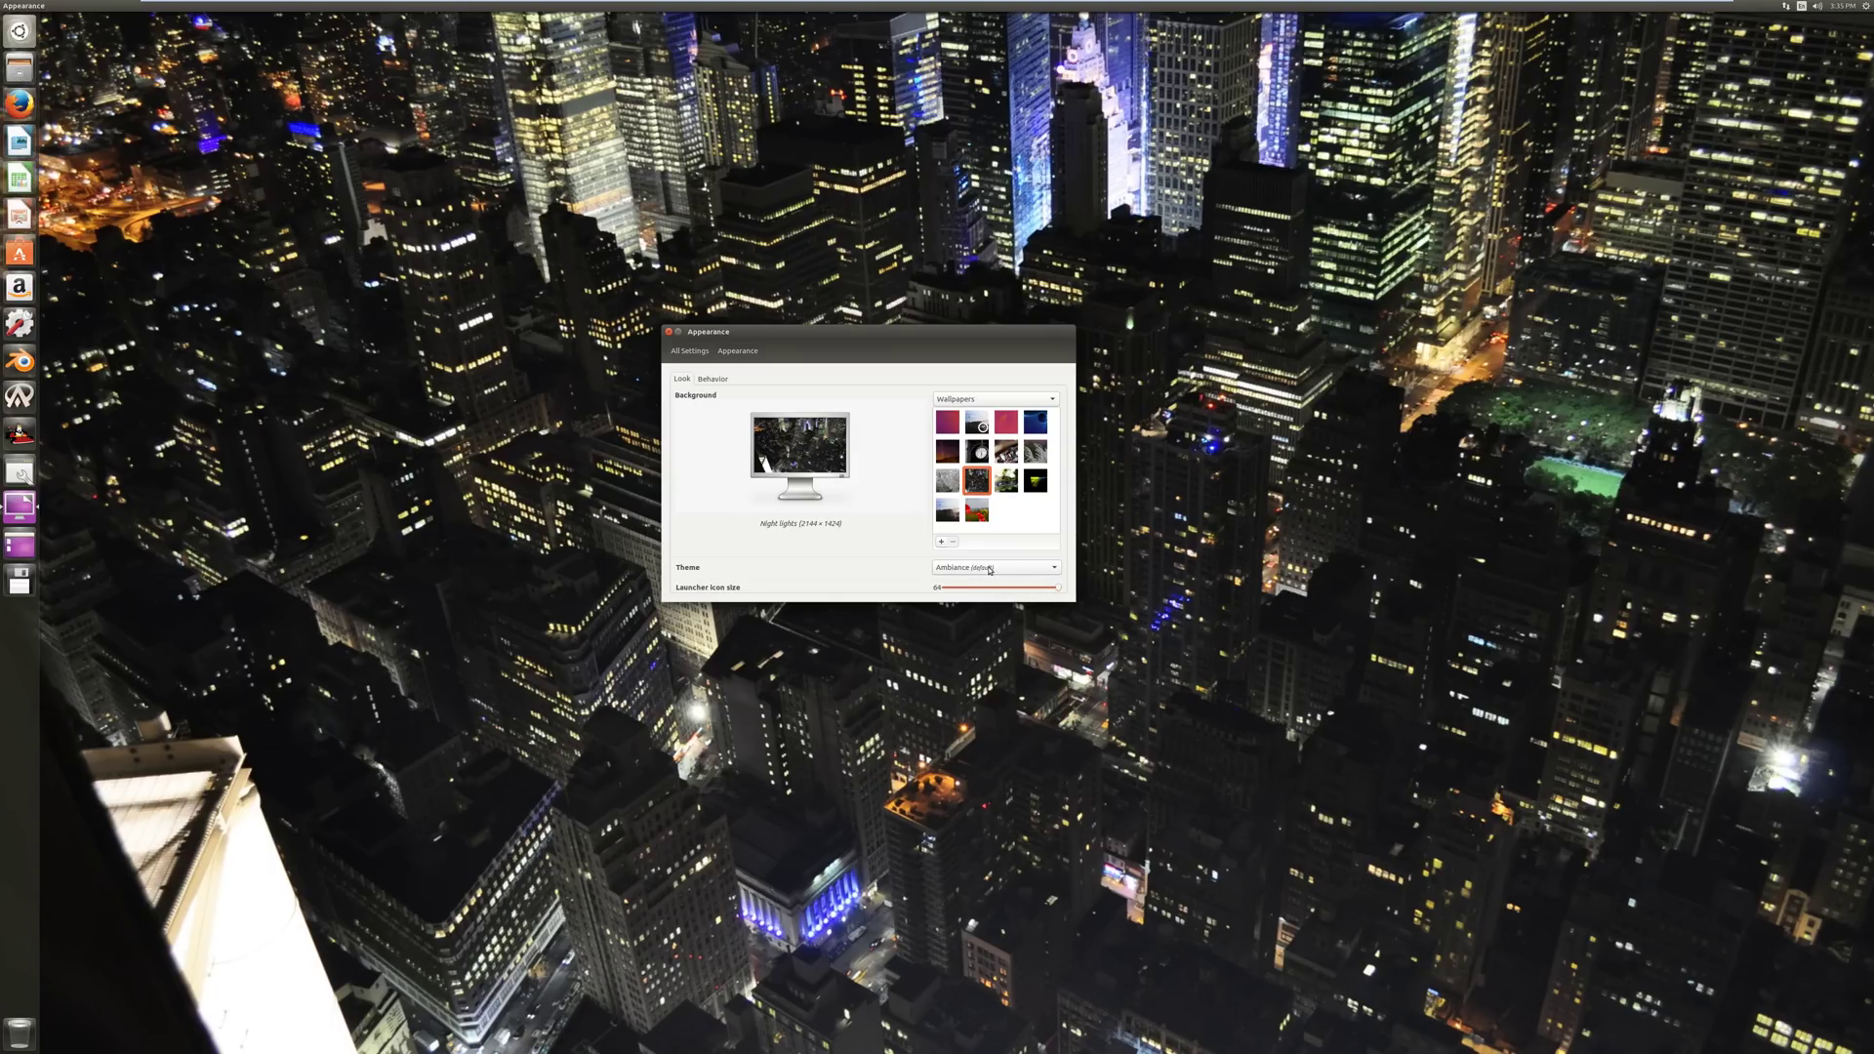
left_click(990, 570)
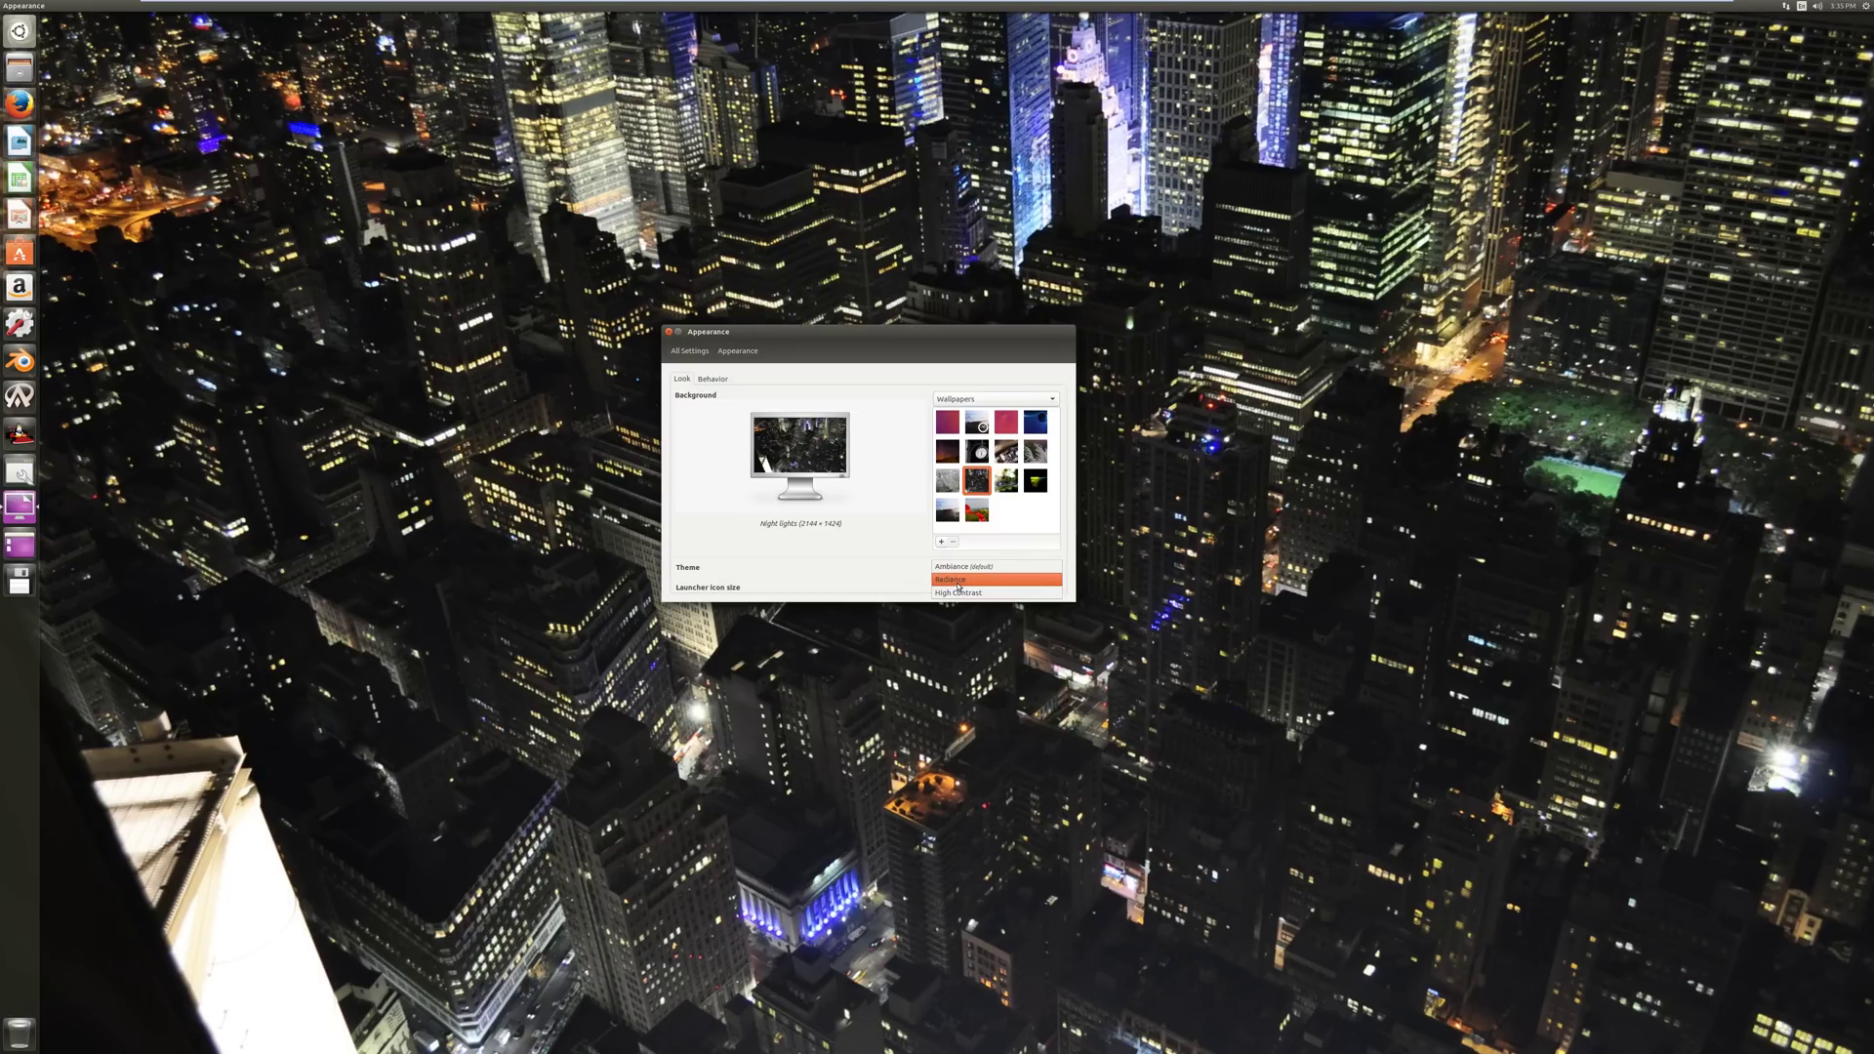
left_click(957, 577)
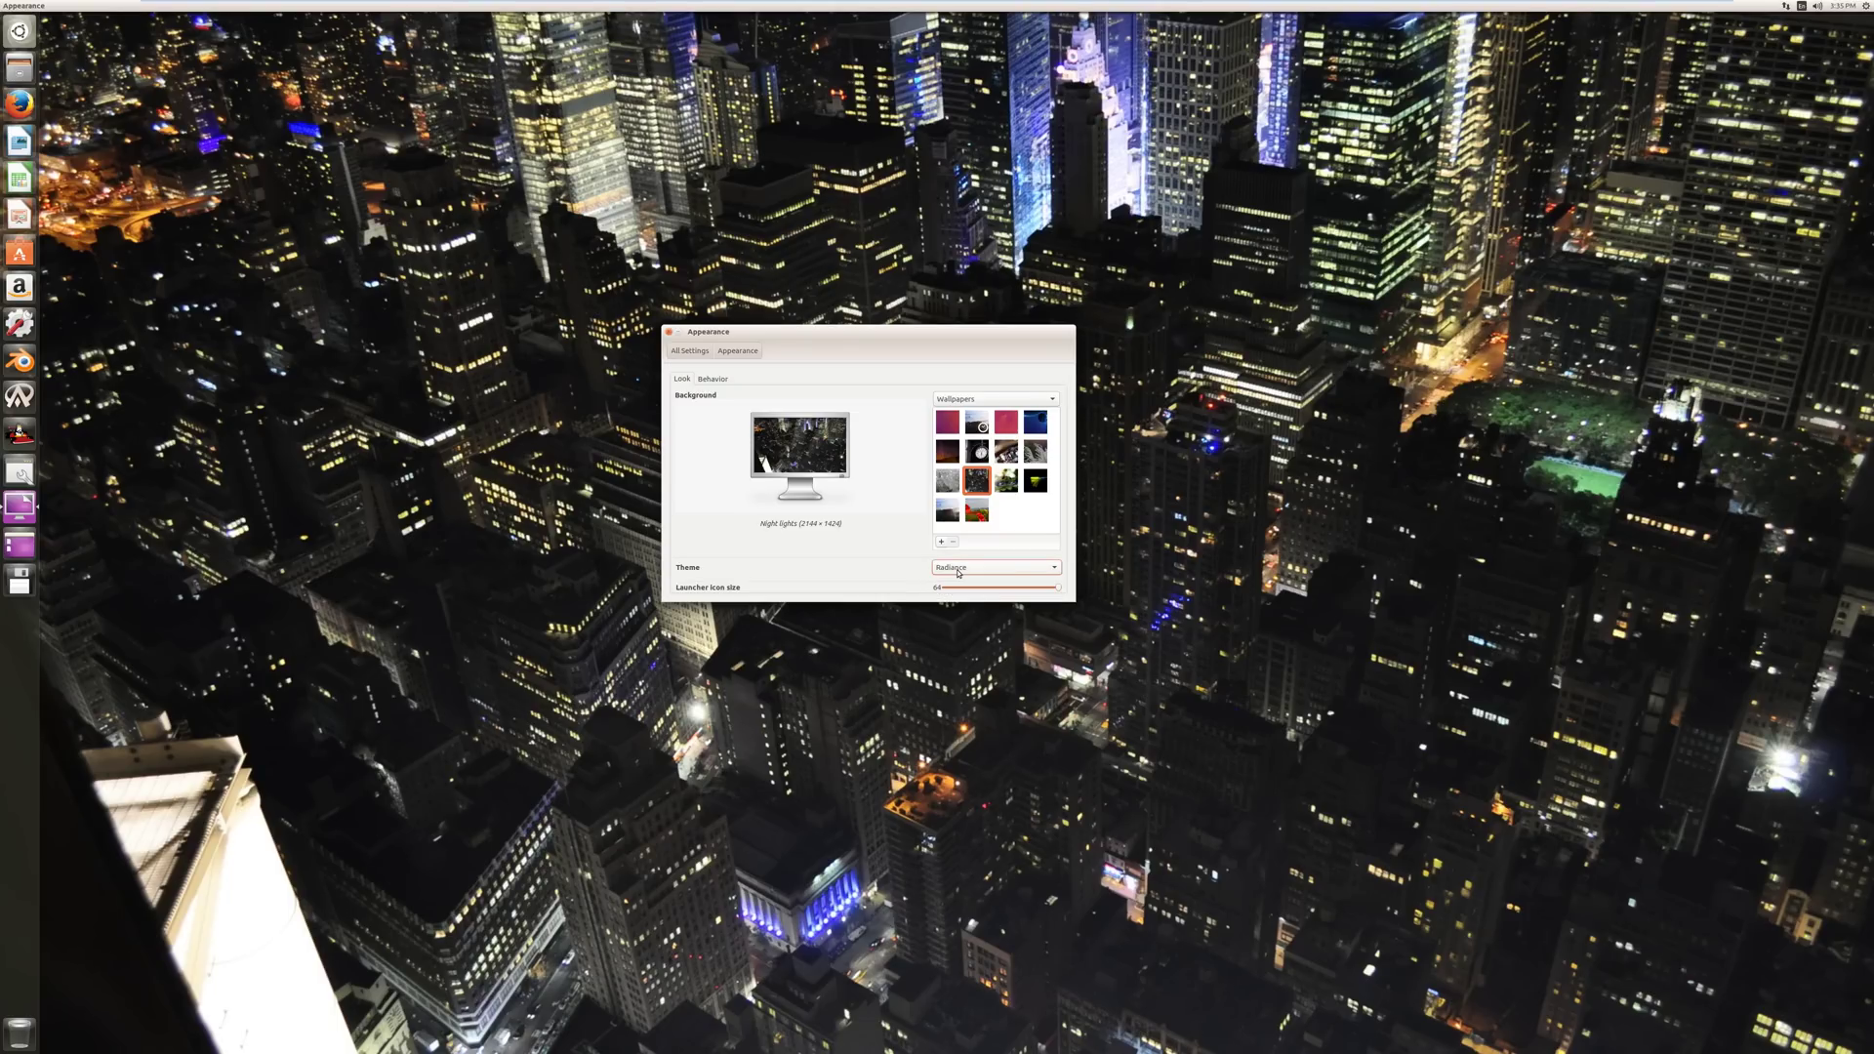
left_click(958, 573)
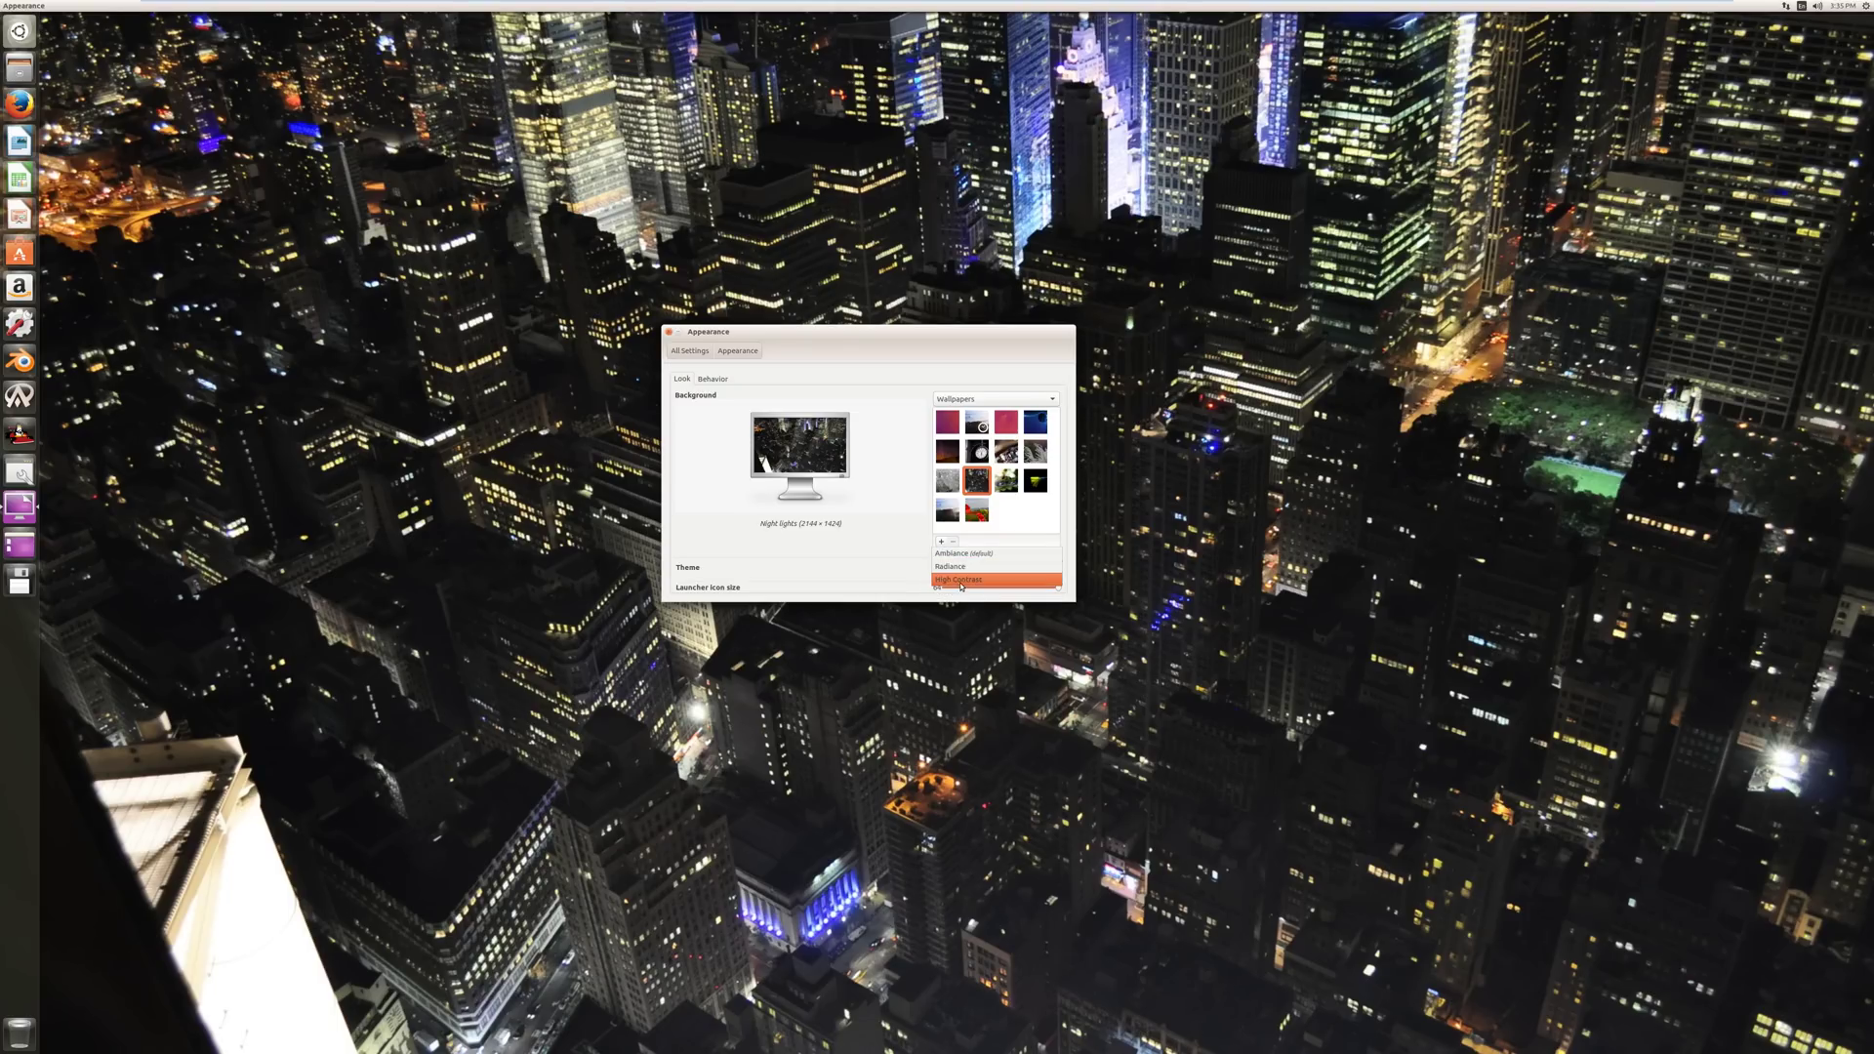
left_click(960, 579)
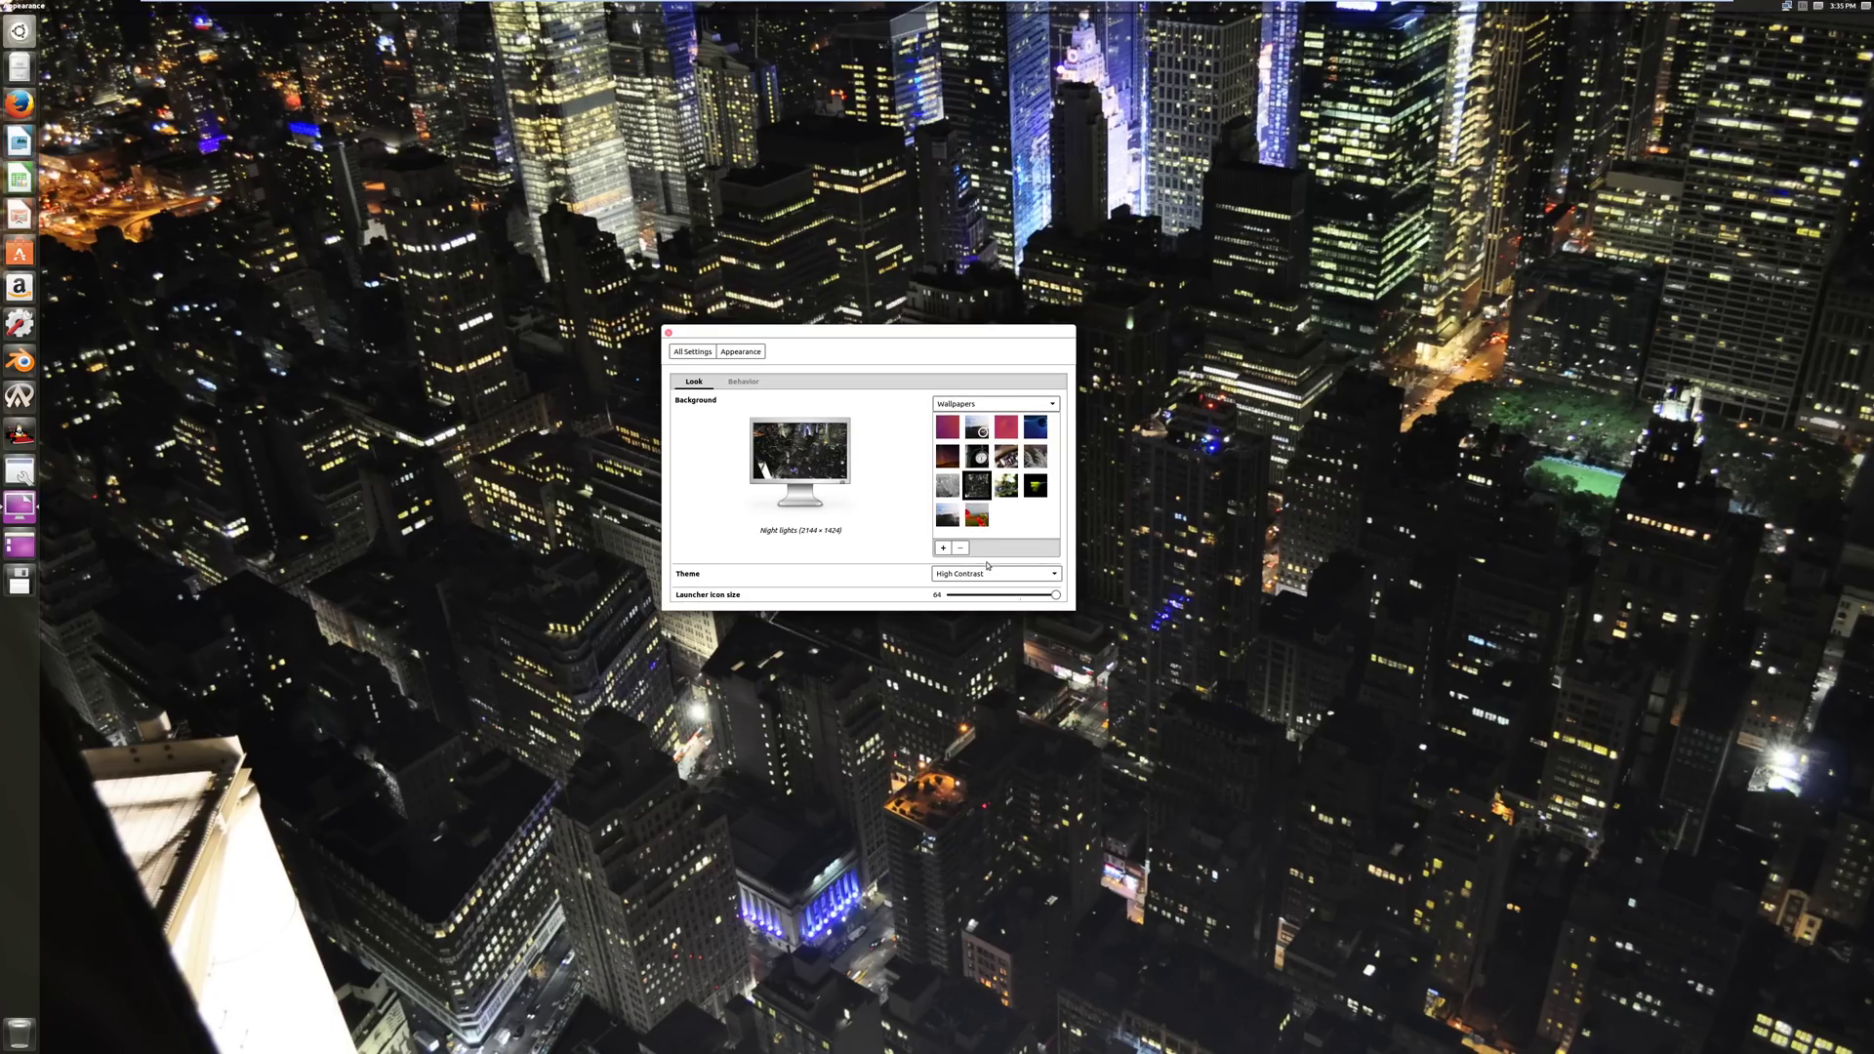
- Preview Radiance once more, then restore the default Ambiance theme
left_click(980, 572)
left_click(980, 565)
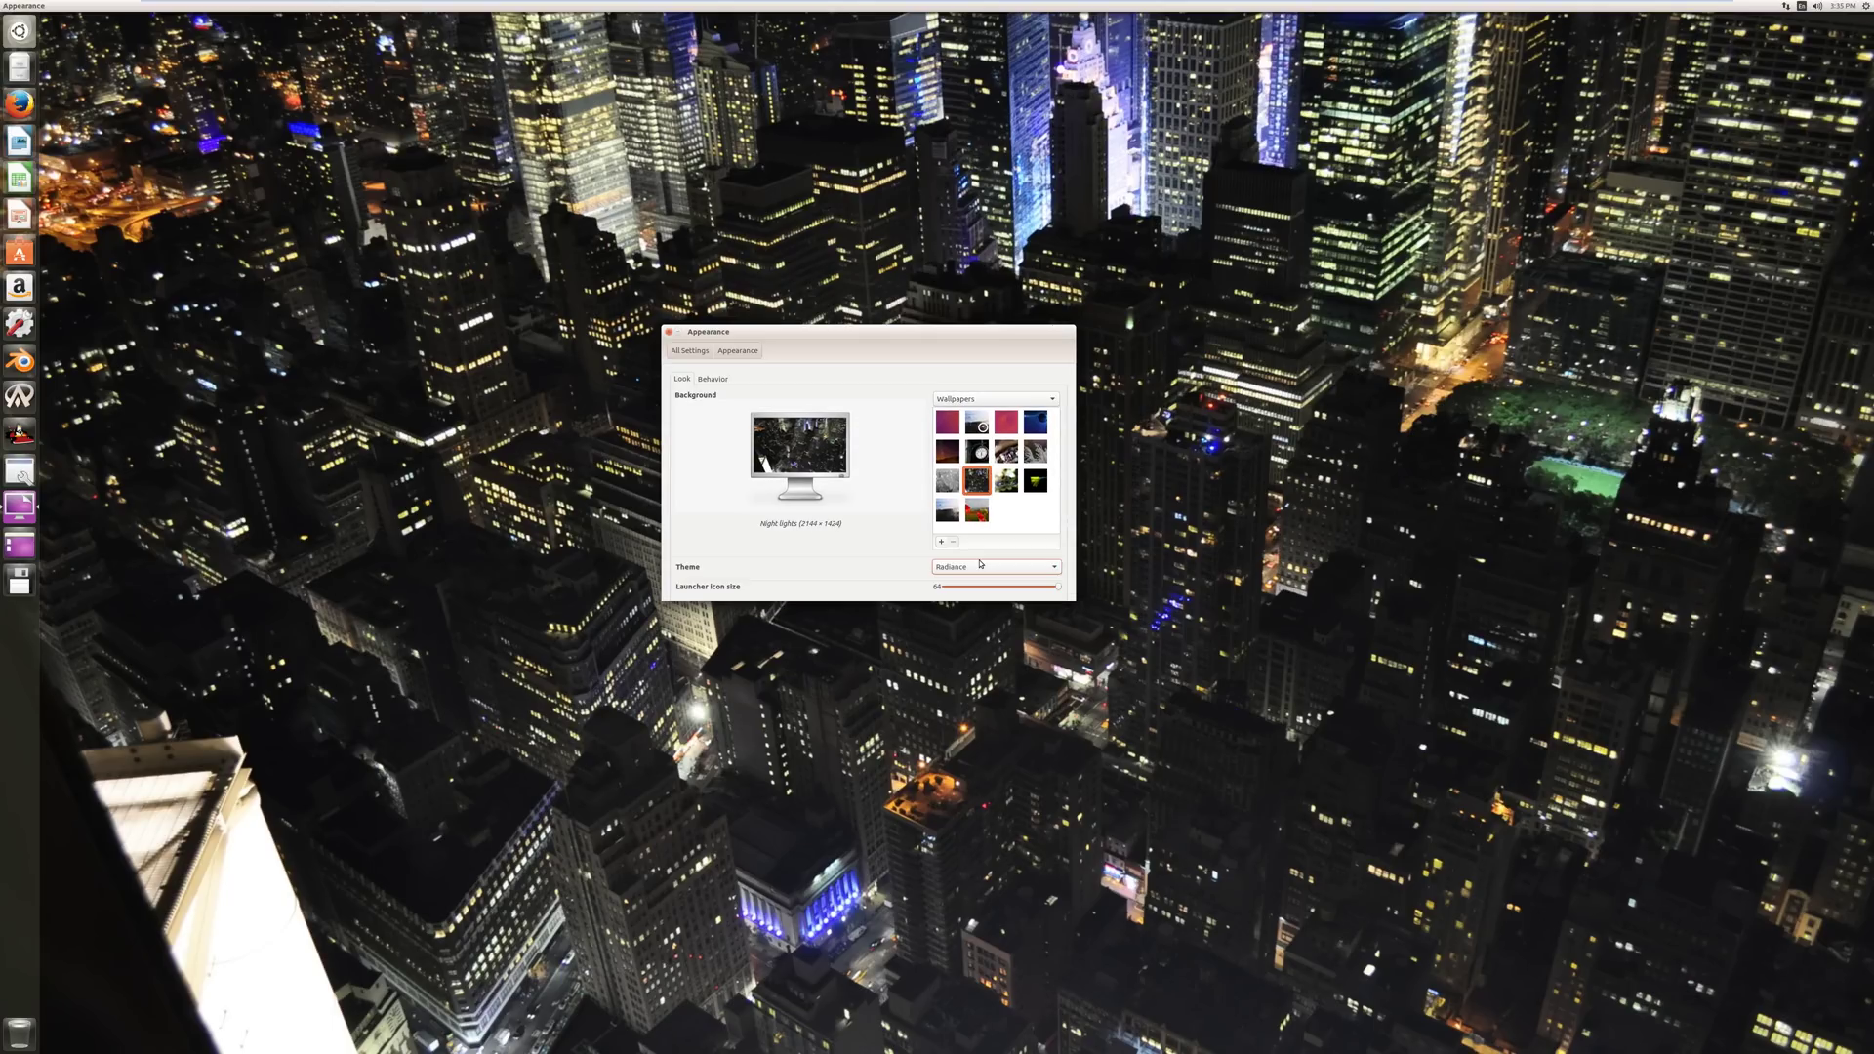
left_click(980, 565)
left_click(981, 550)
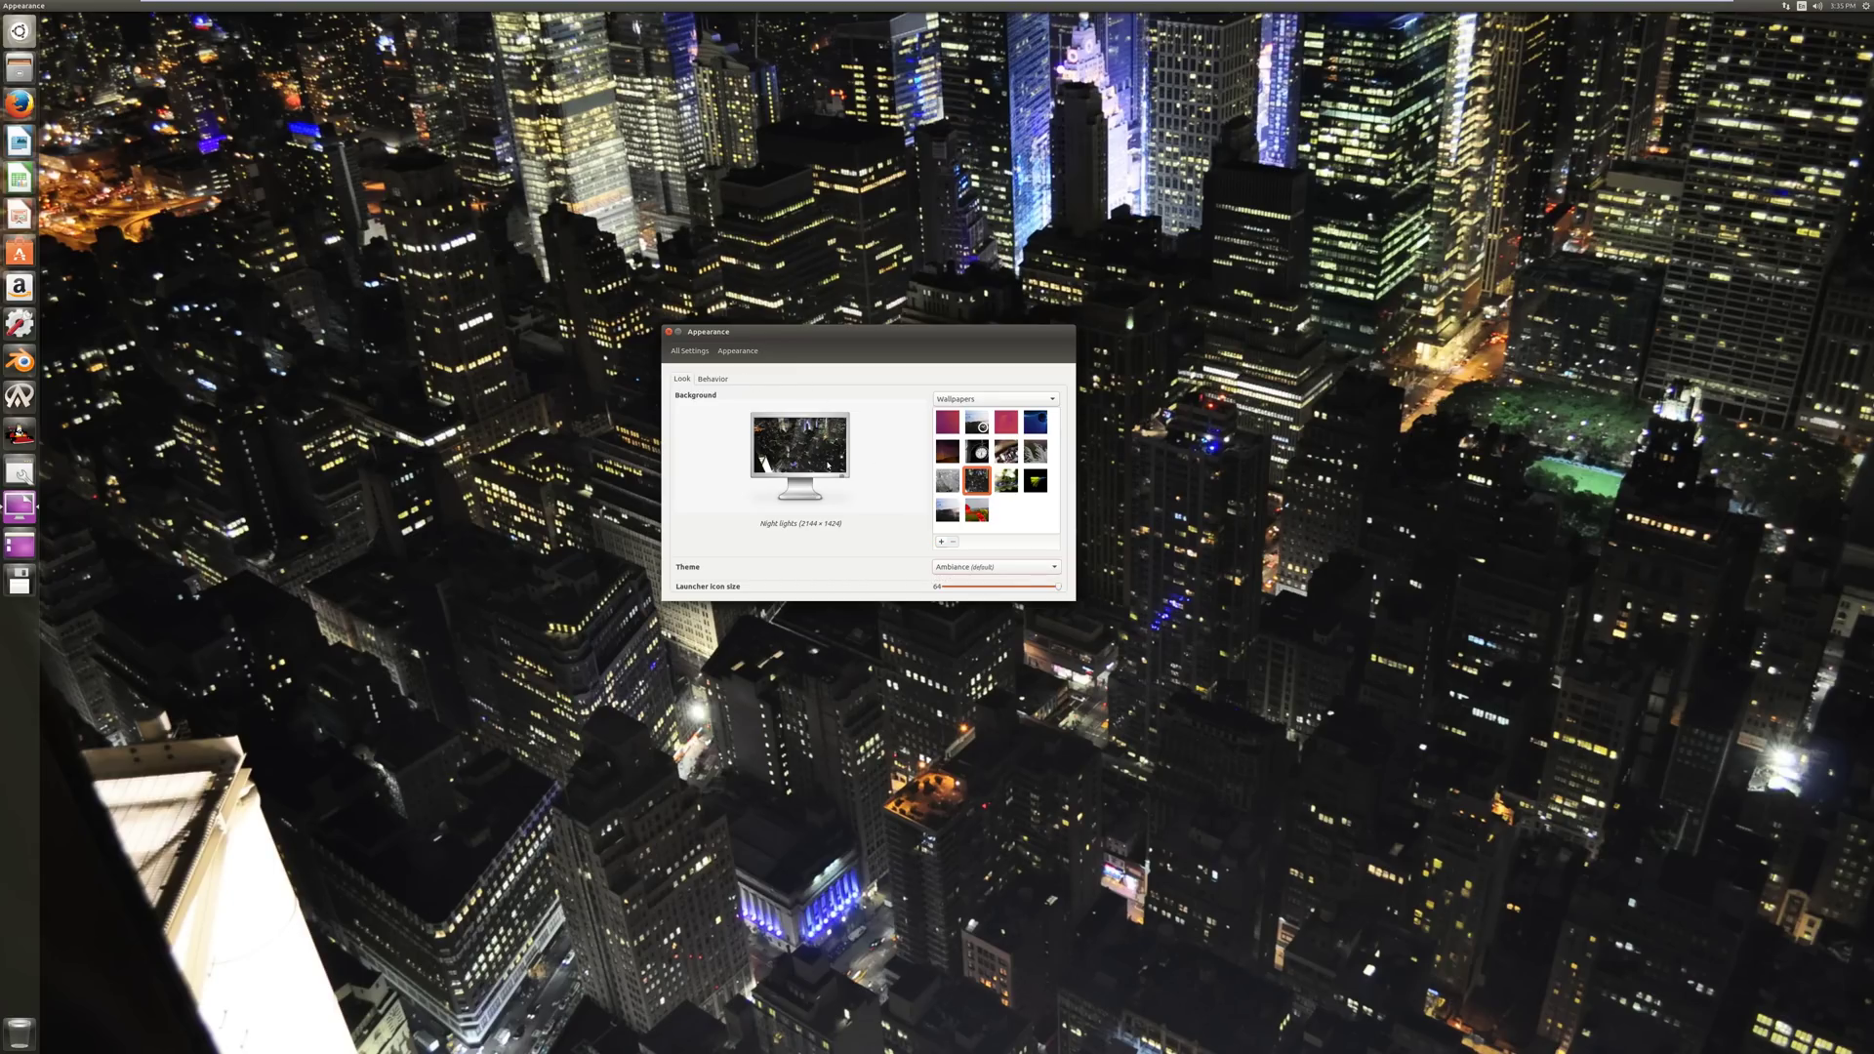
left_click(713, 379)
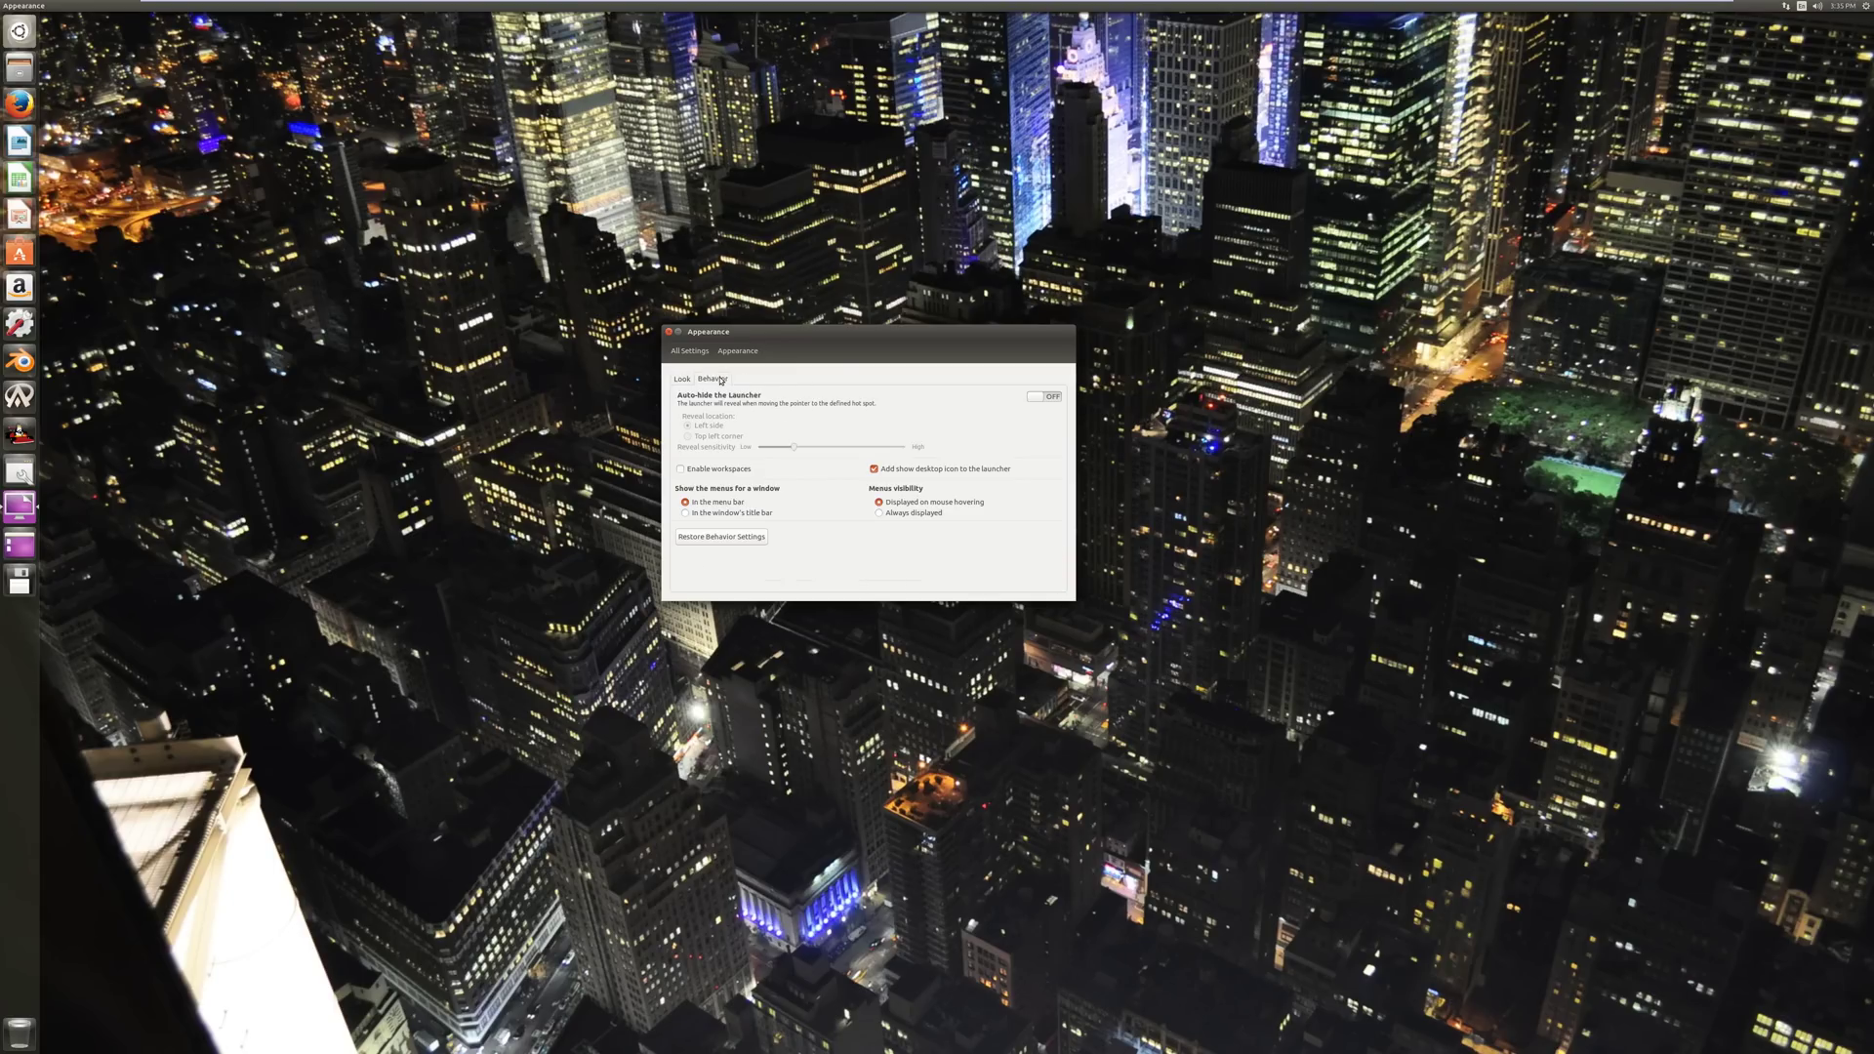
- Turn launcher auto-hide on and back off, leaving it disabled
left_click(1044, 397)
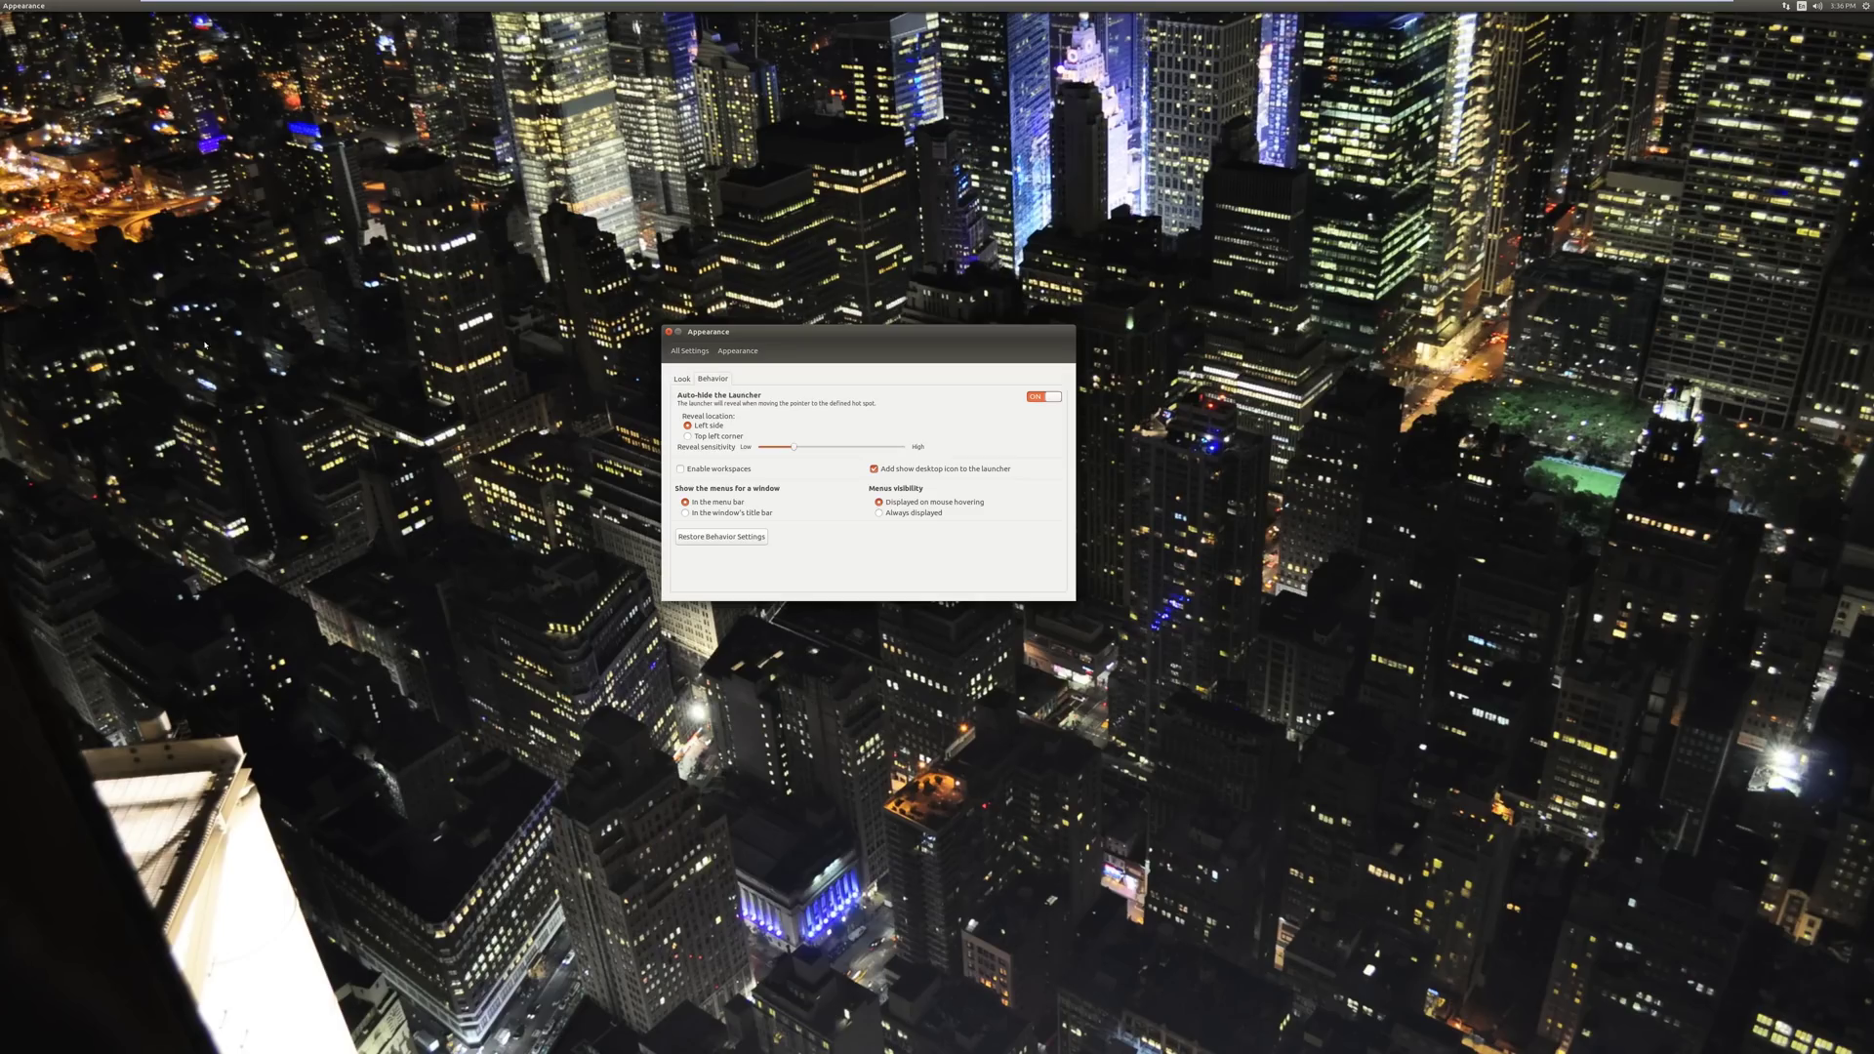
left_click(1042, 398)
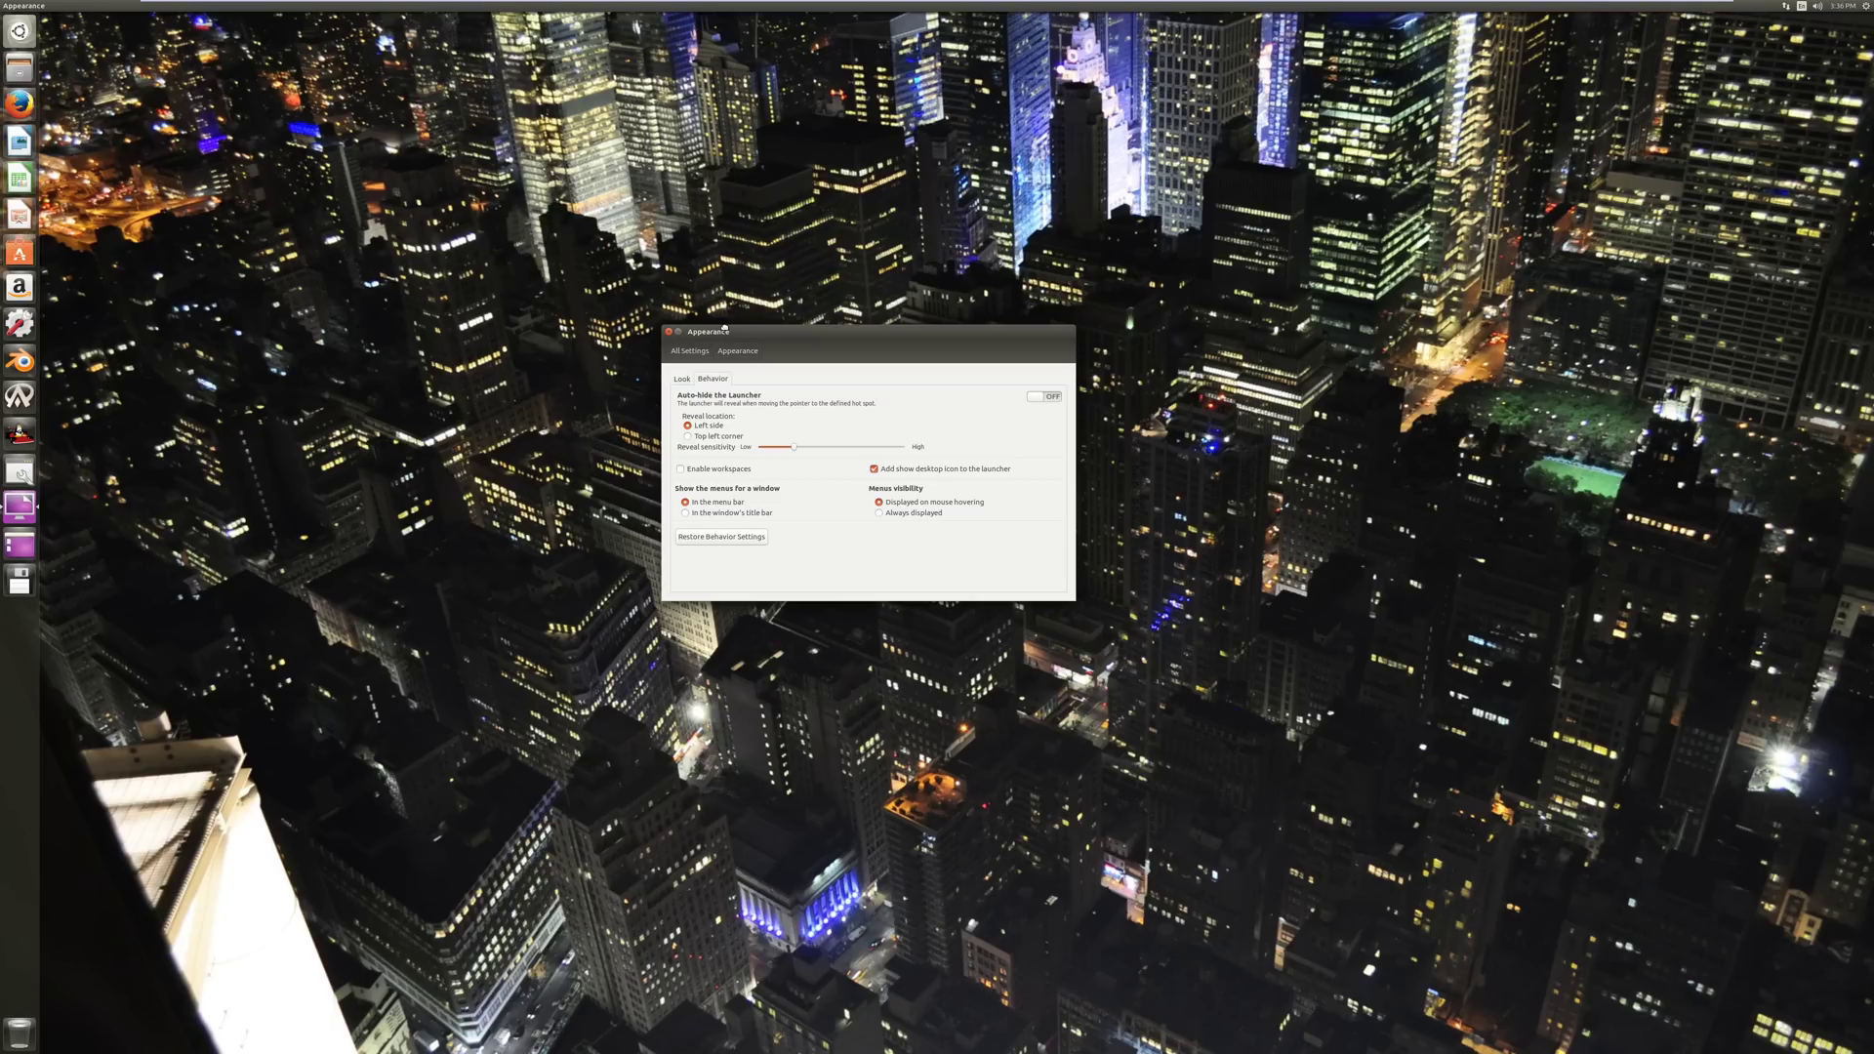
left_click_drag(724, 328, 489, 269)
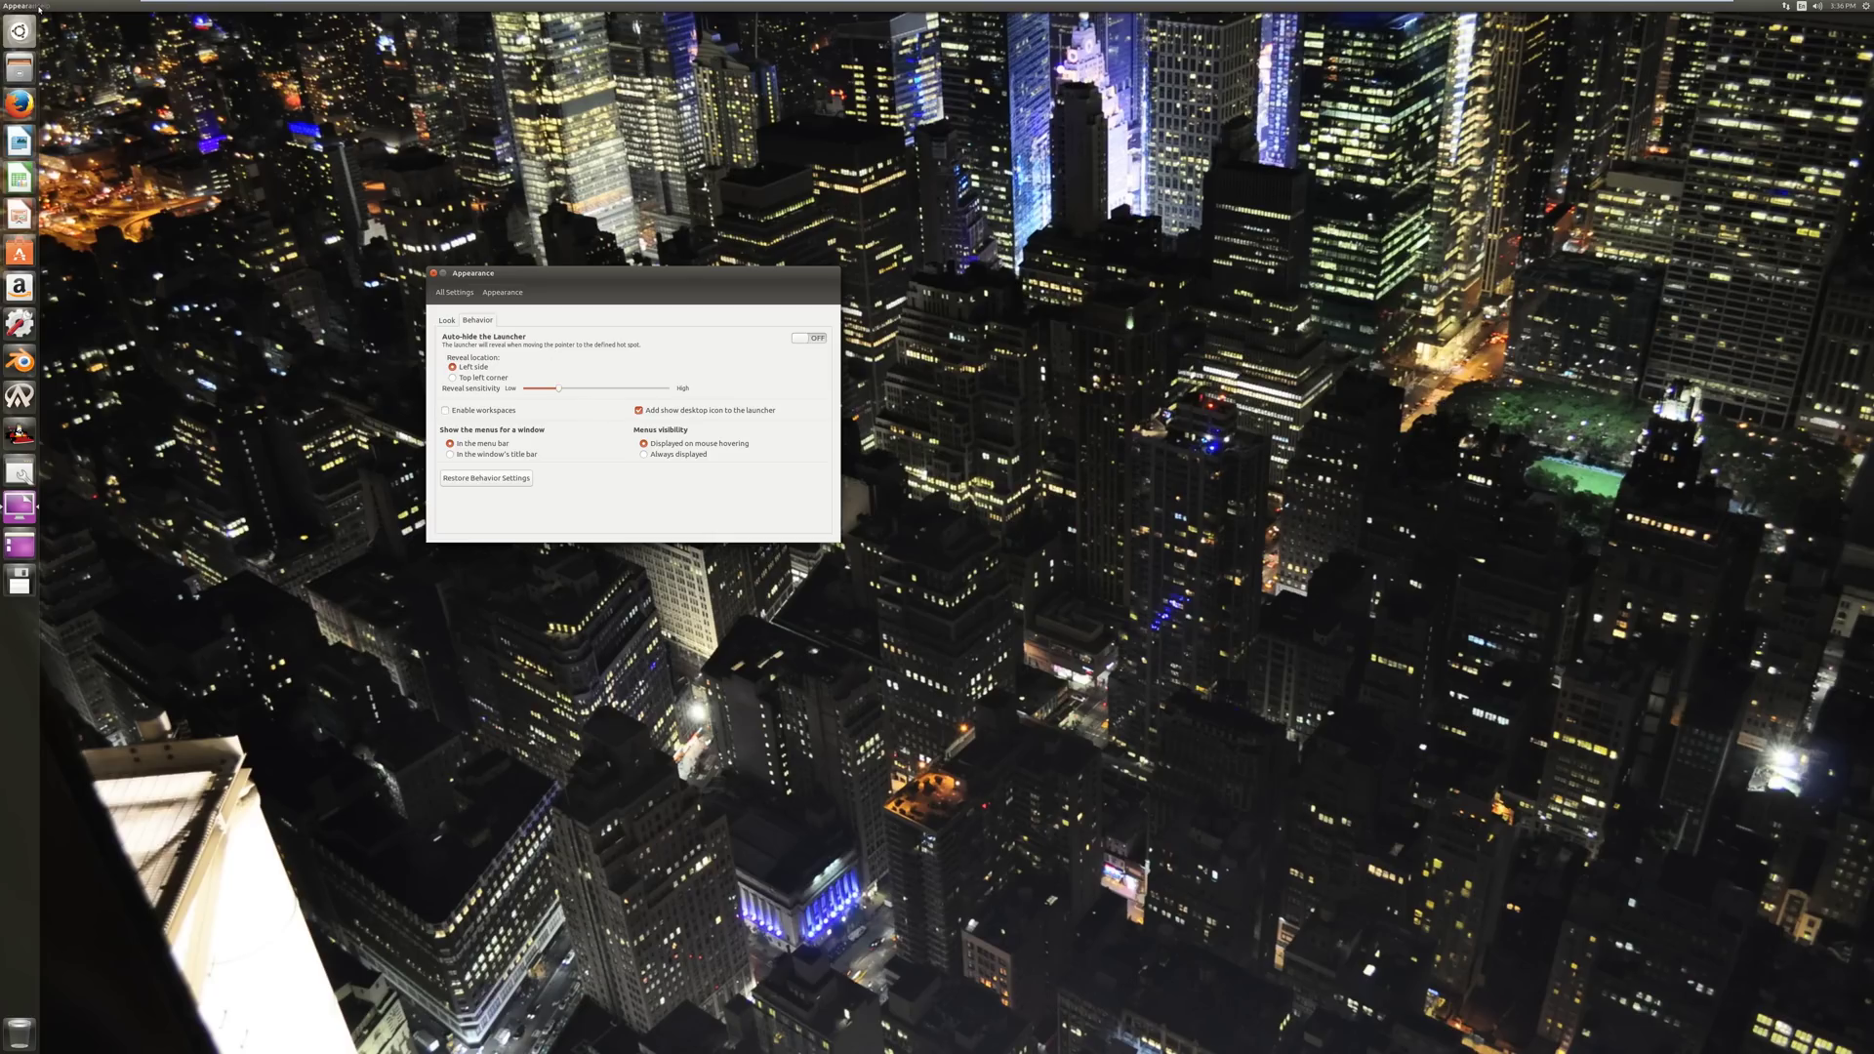
- Make menus always displayed and keep them in the menu bar, not title bars
left_click(663, 455)
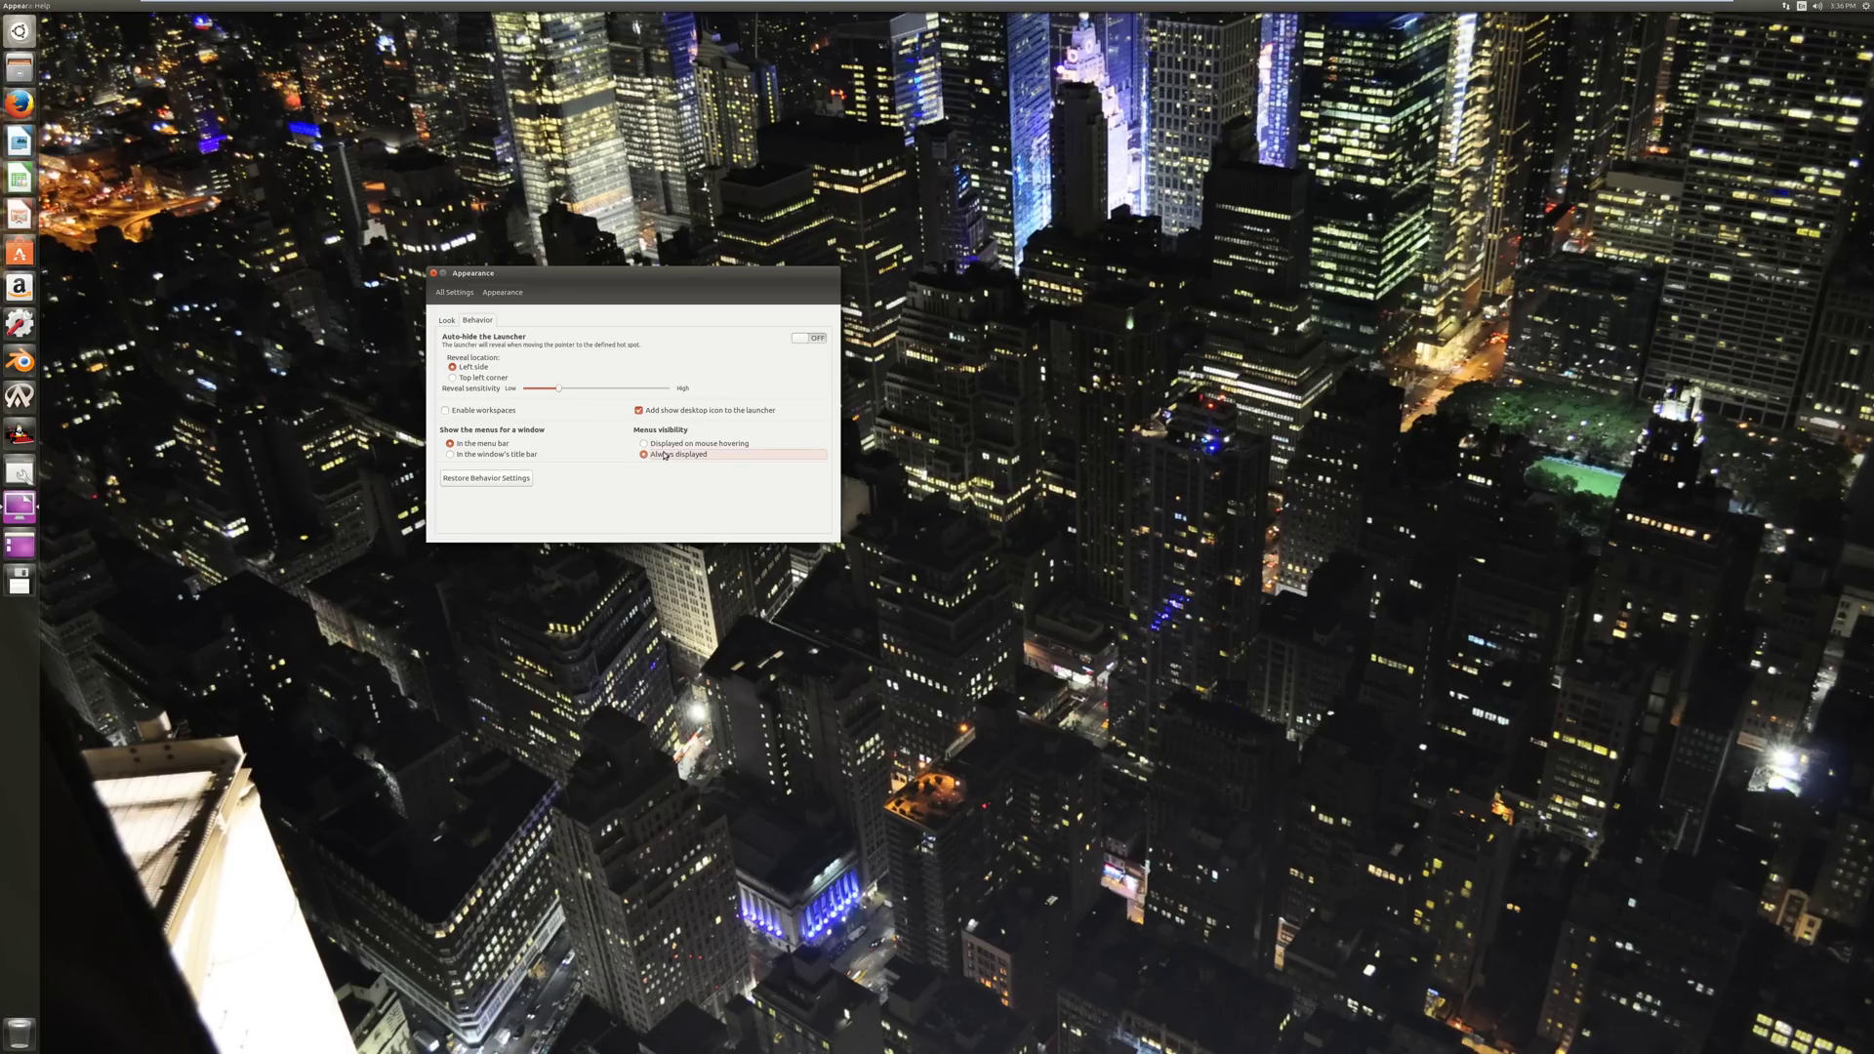
left_click(520, 455)
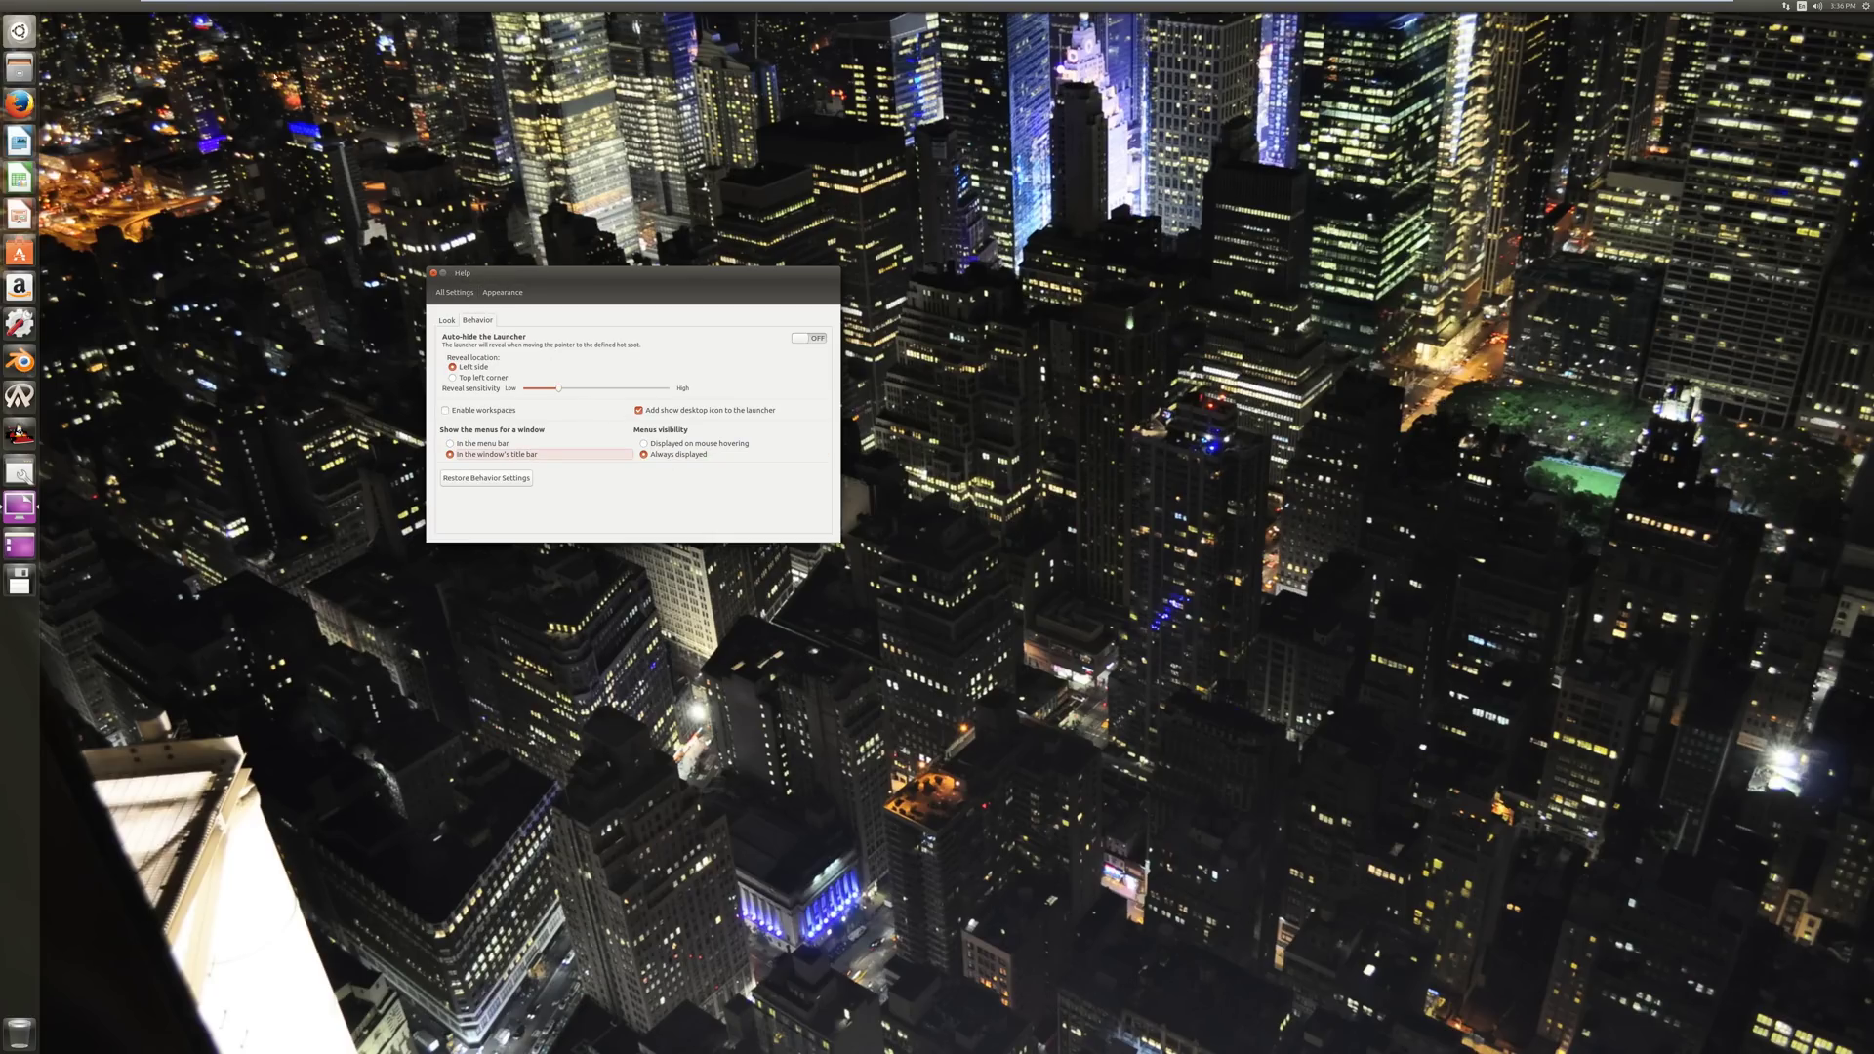
left_click(493, 444)
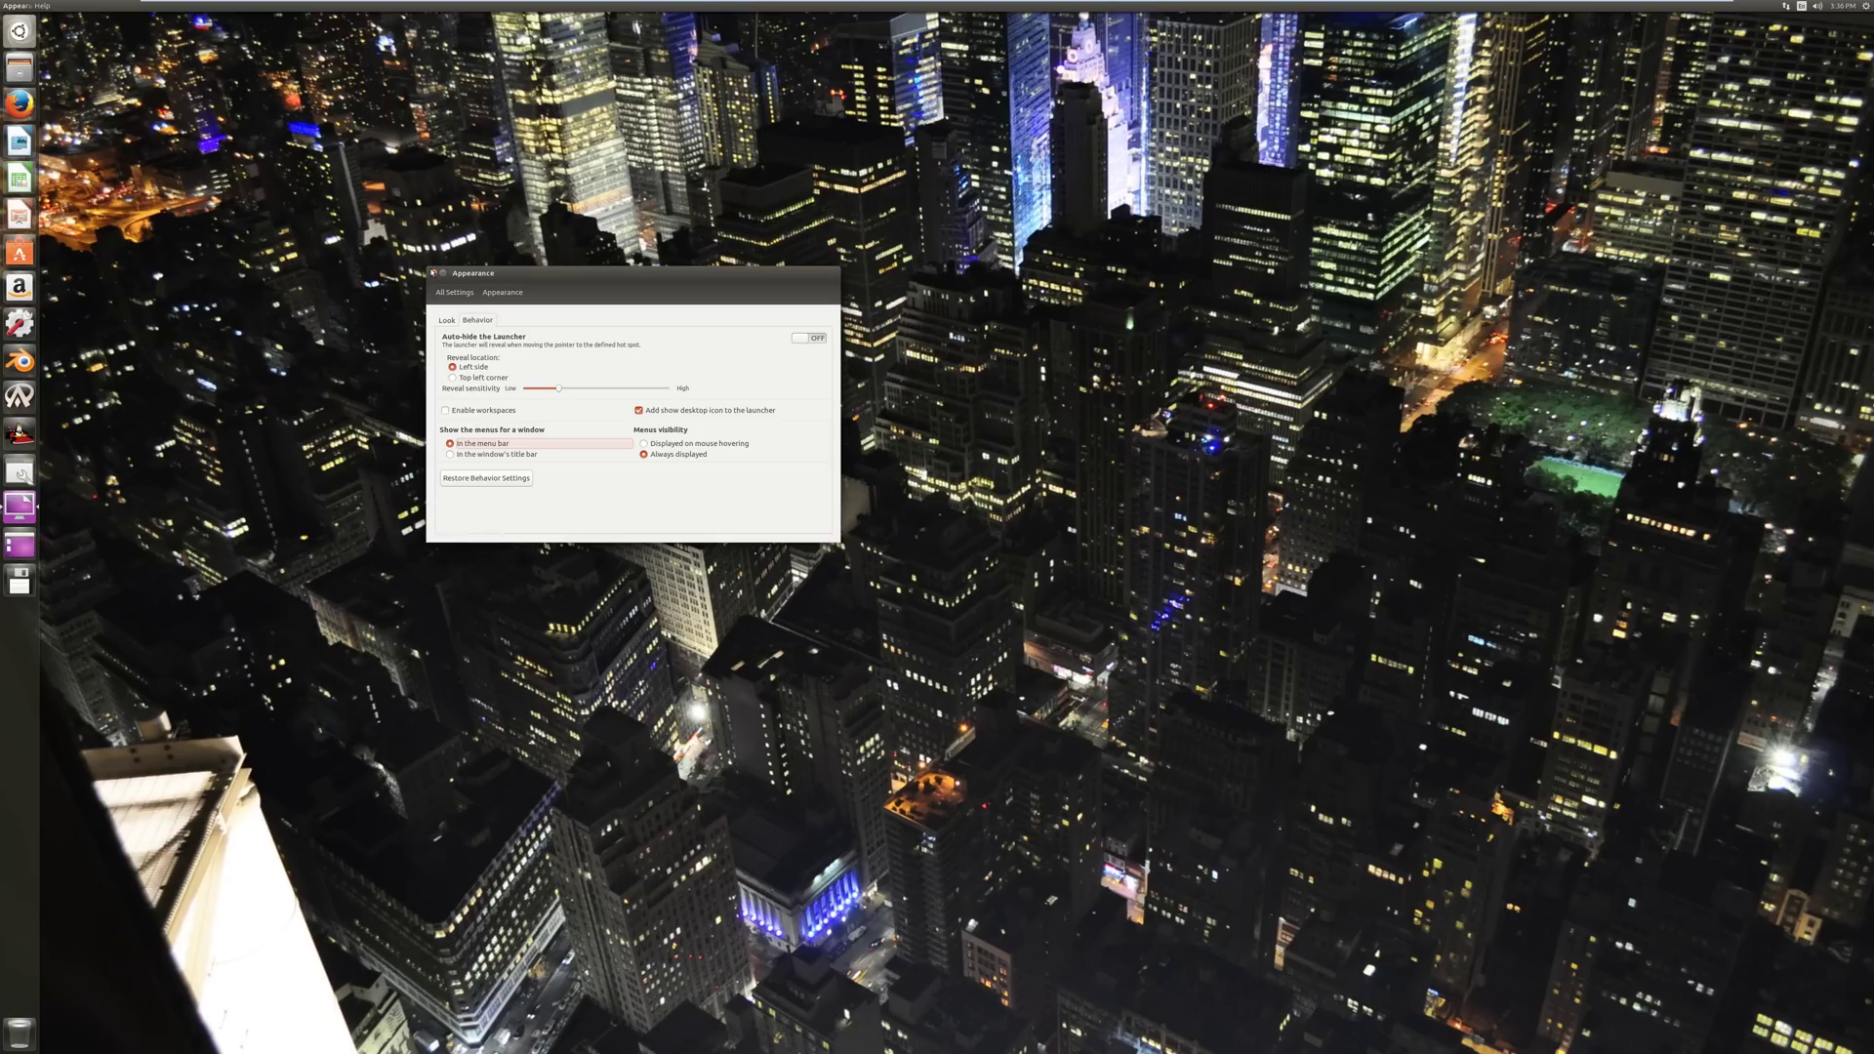
left_click(432, 273)
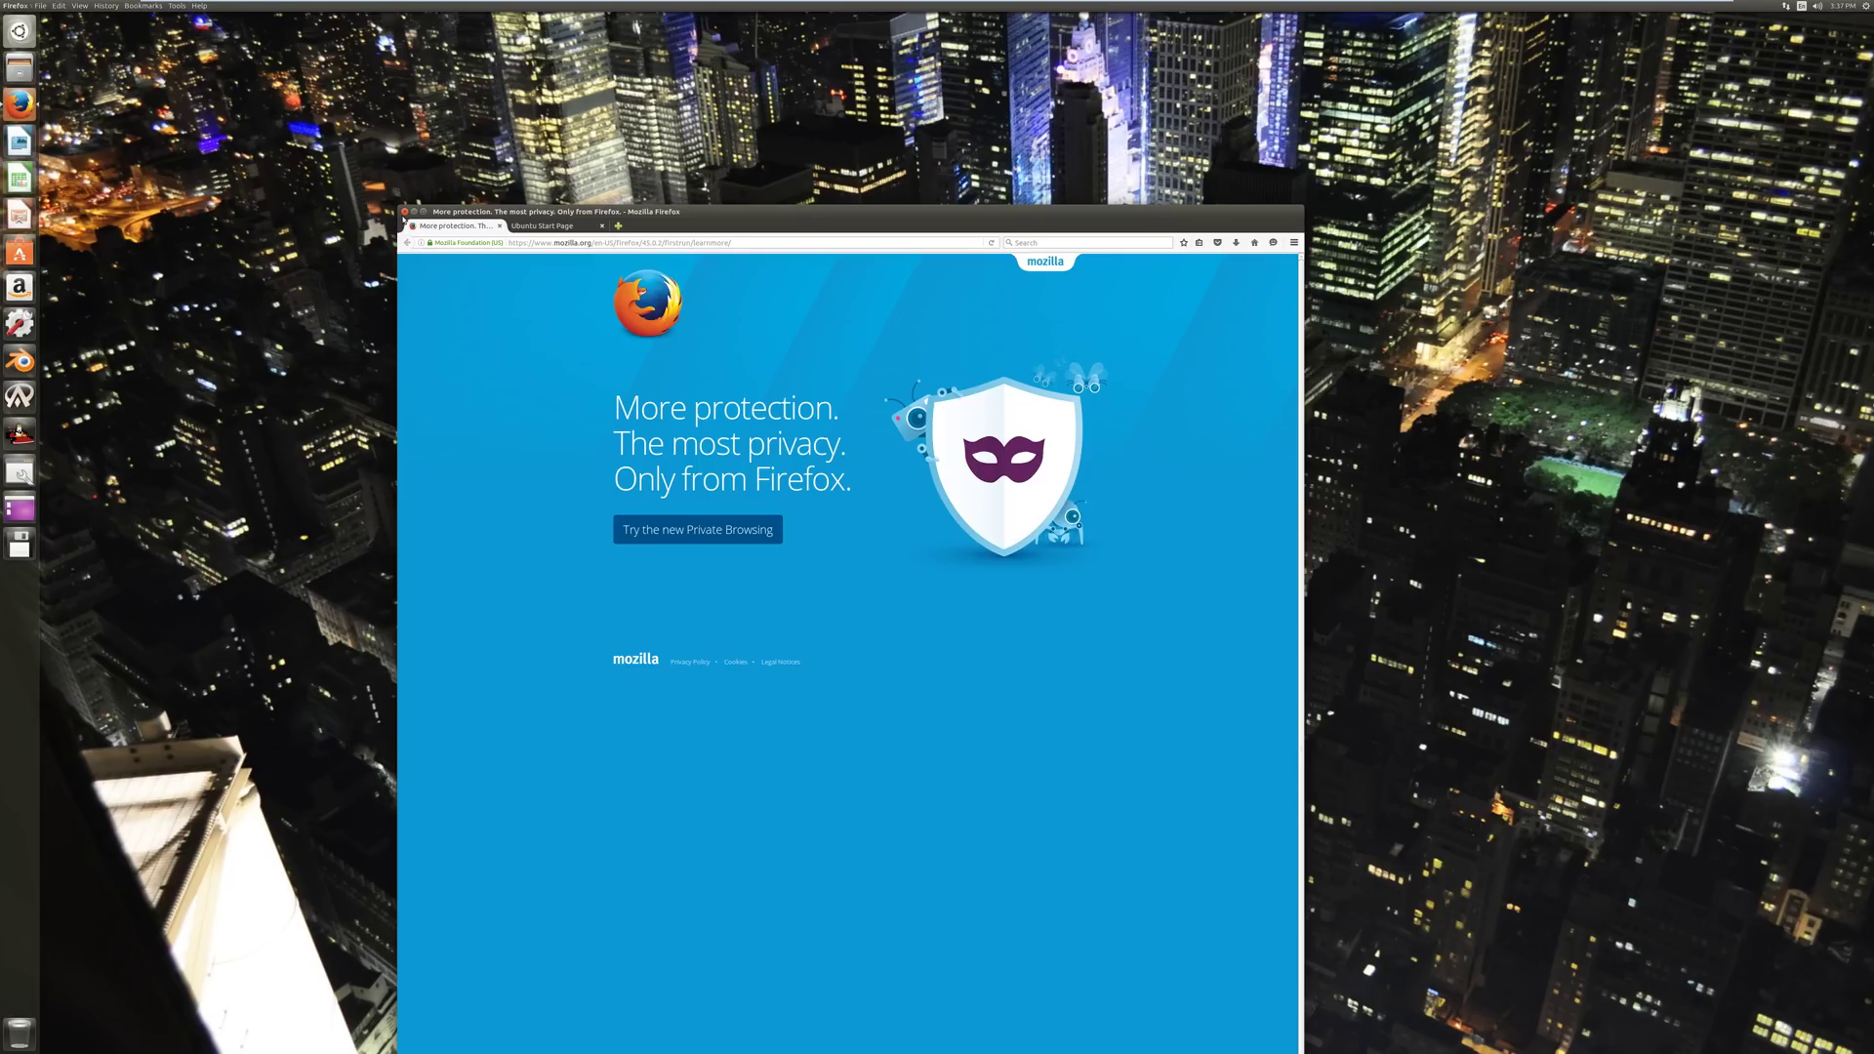
- Close Firefox together with both its open tabs
left_click(404, 212)
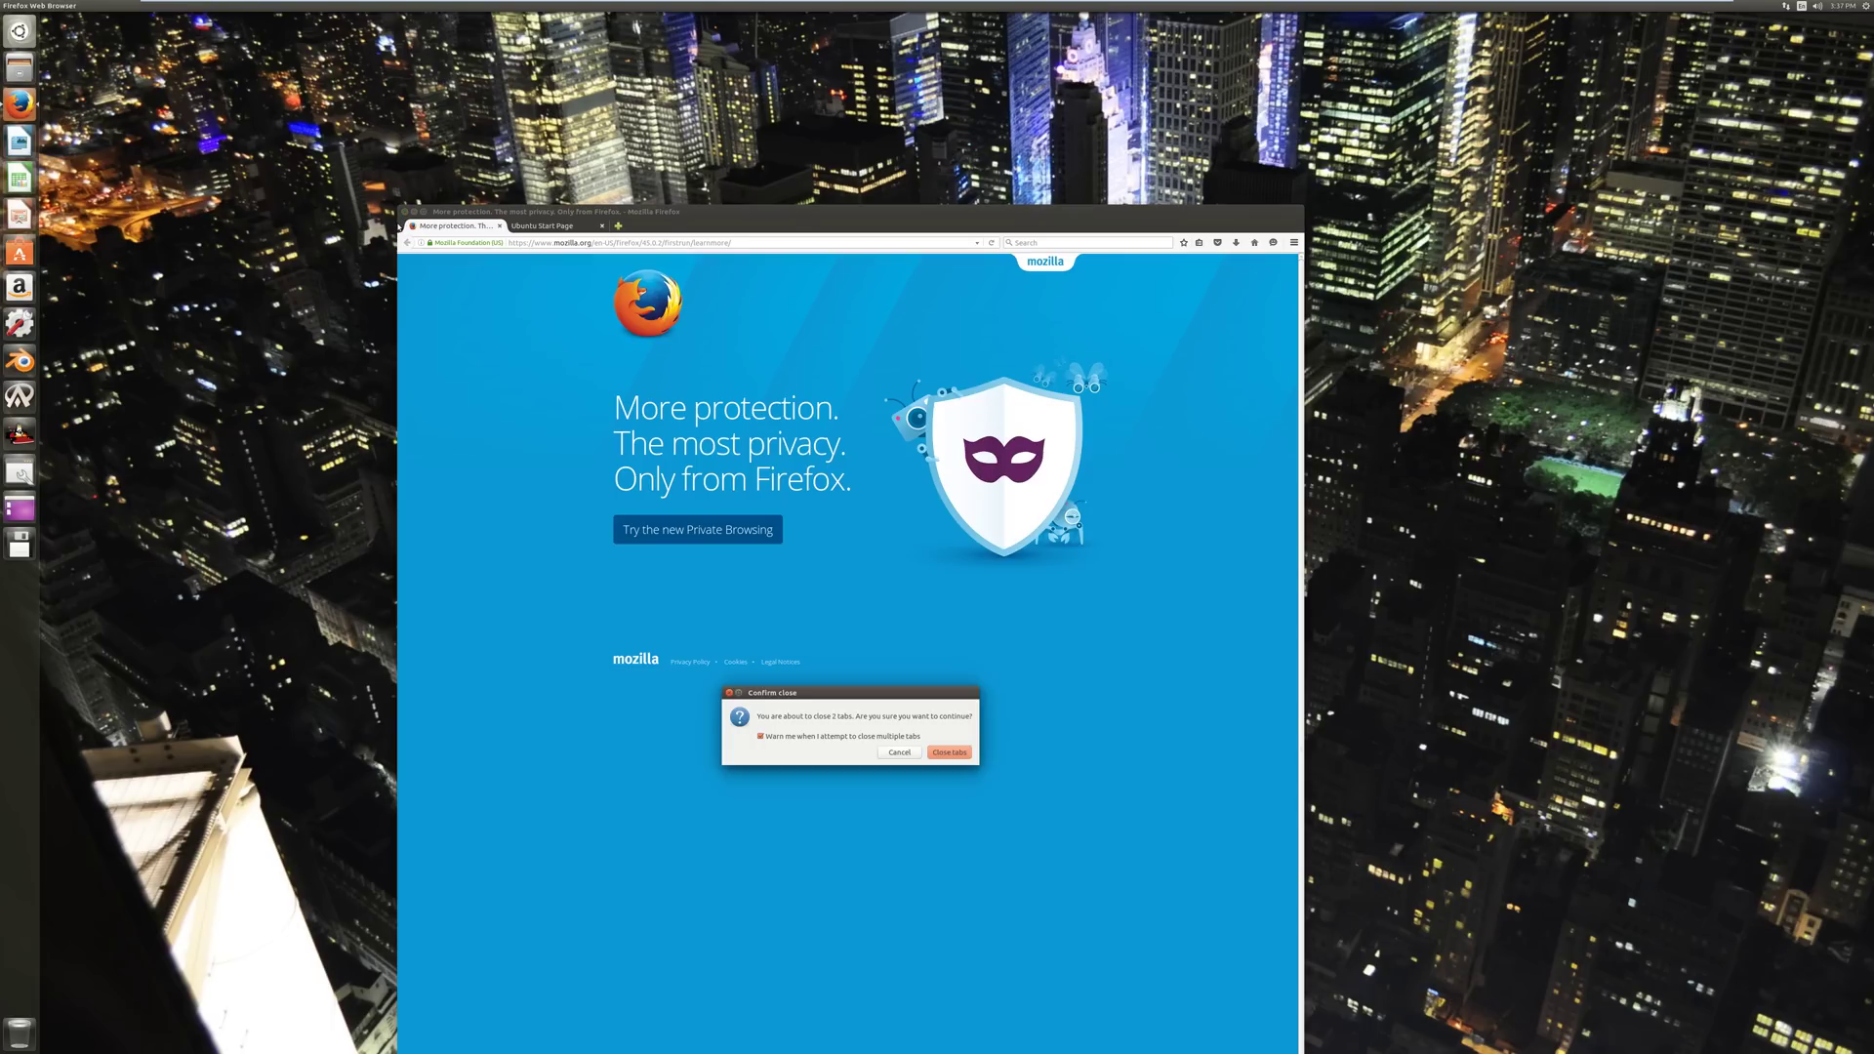
left_click(952, 751)
right_click(866, 512)
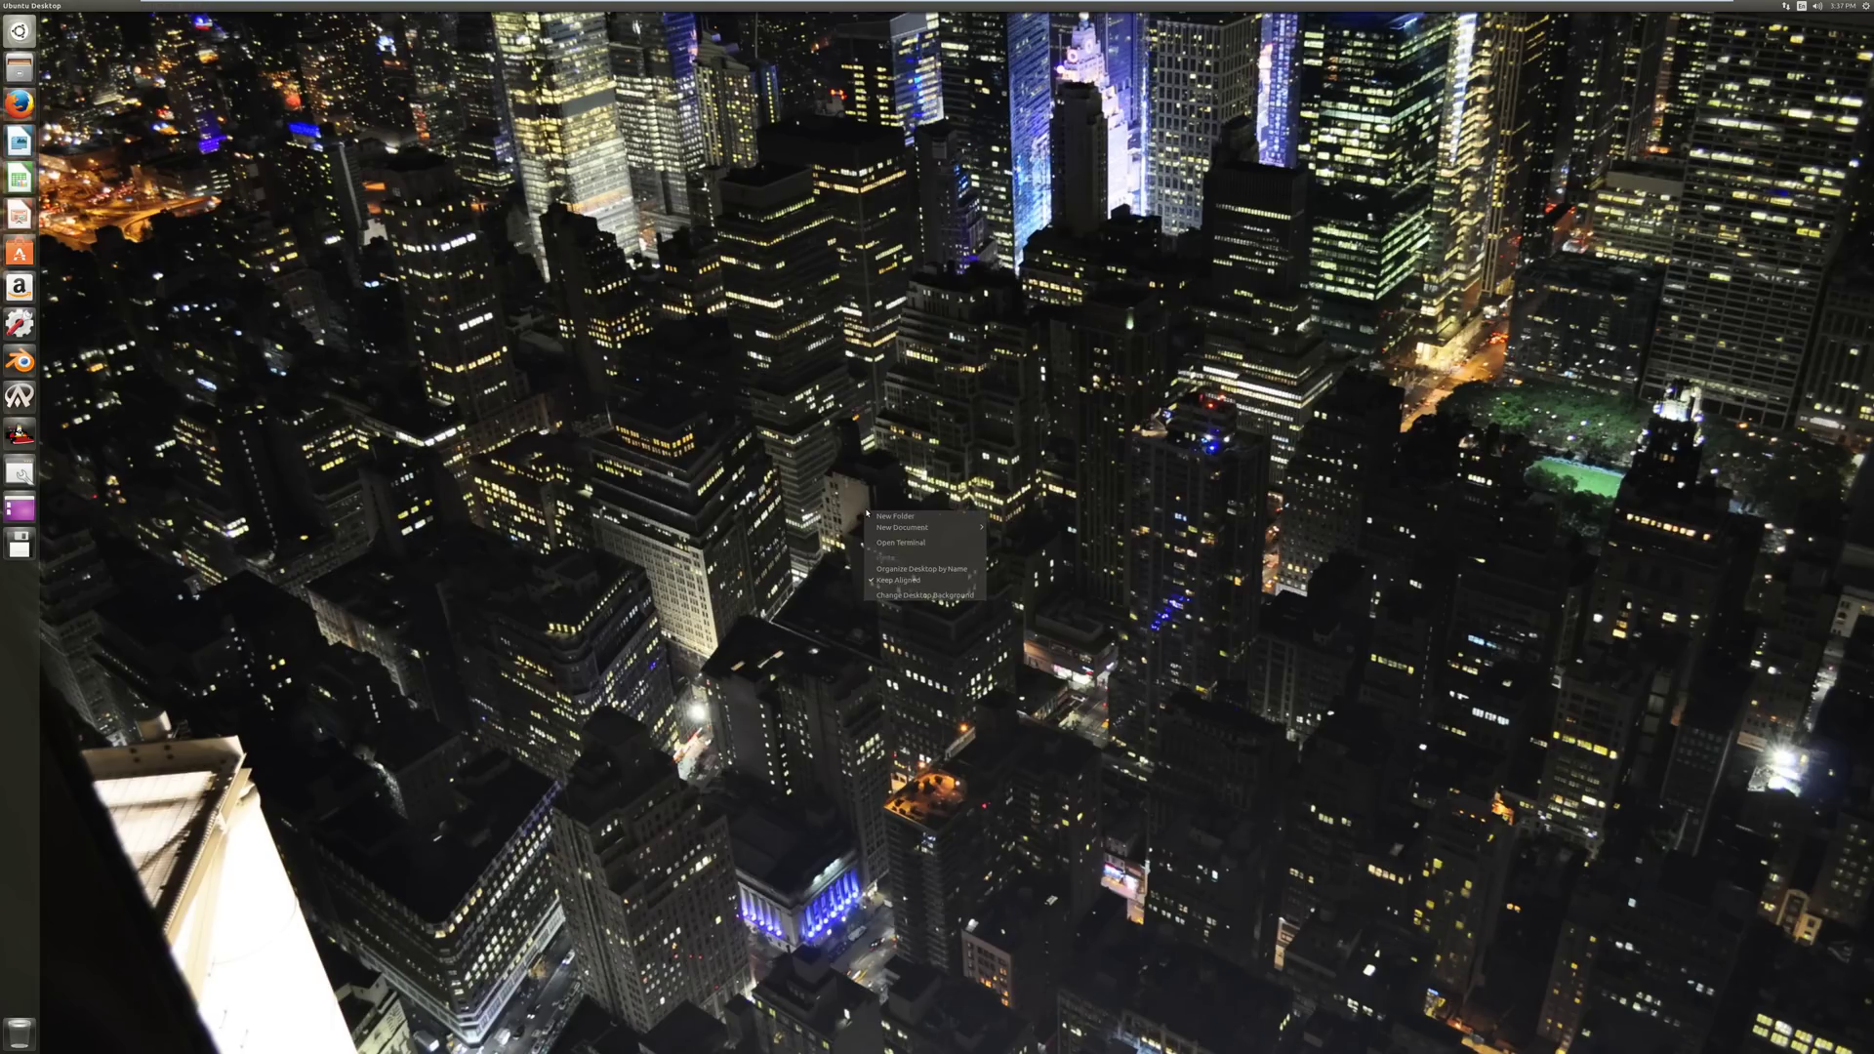
- In Displays, apply a menu and title bar scale of 2.5, then lower it to 2
left_click(904, 597)
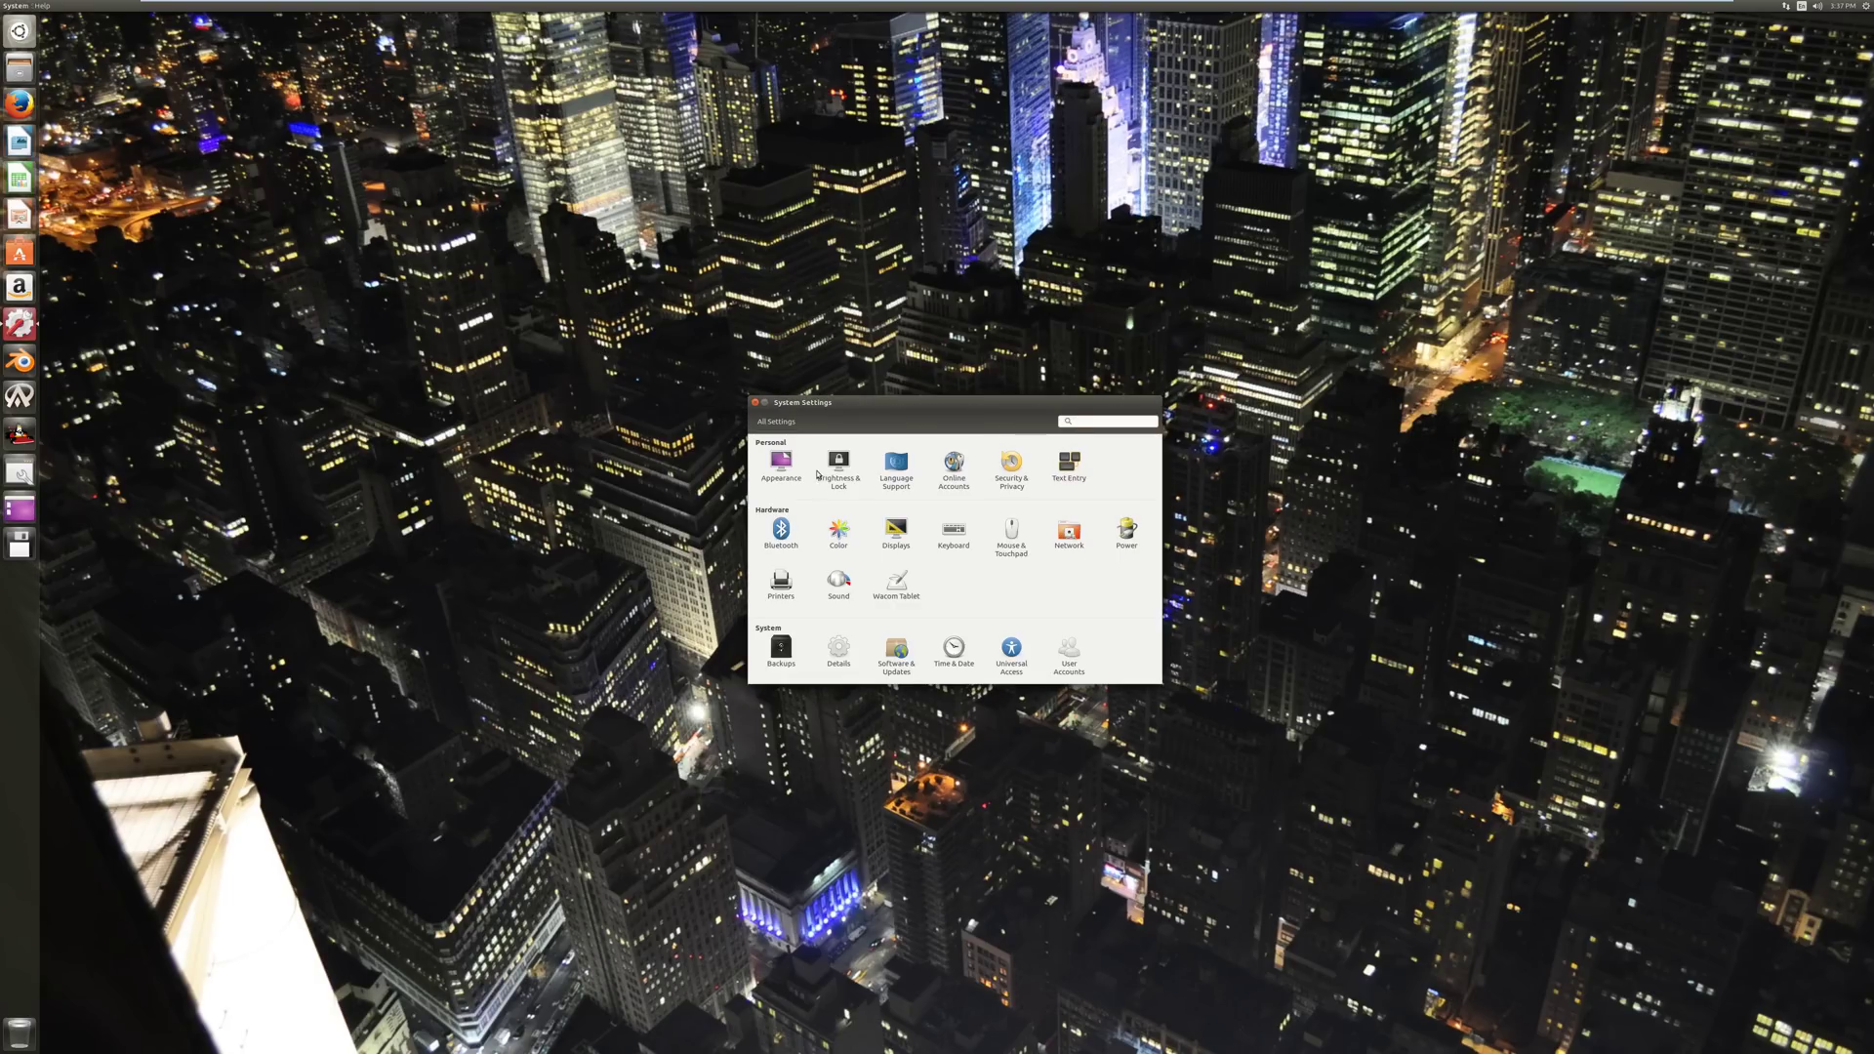
left_click(896, 536)
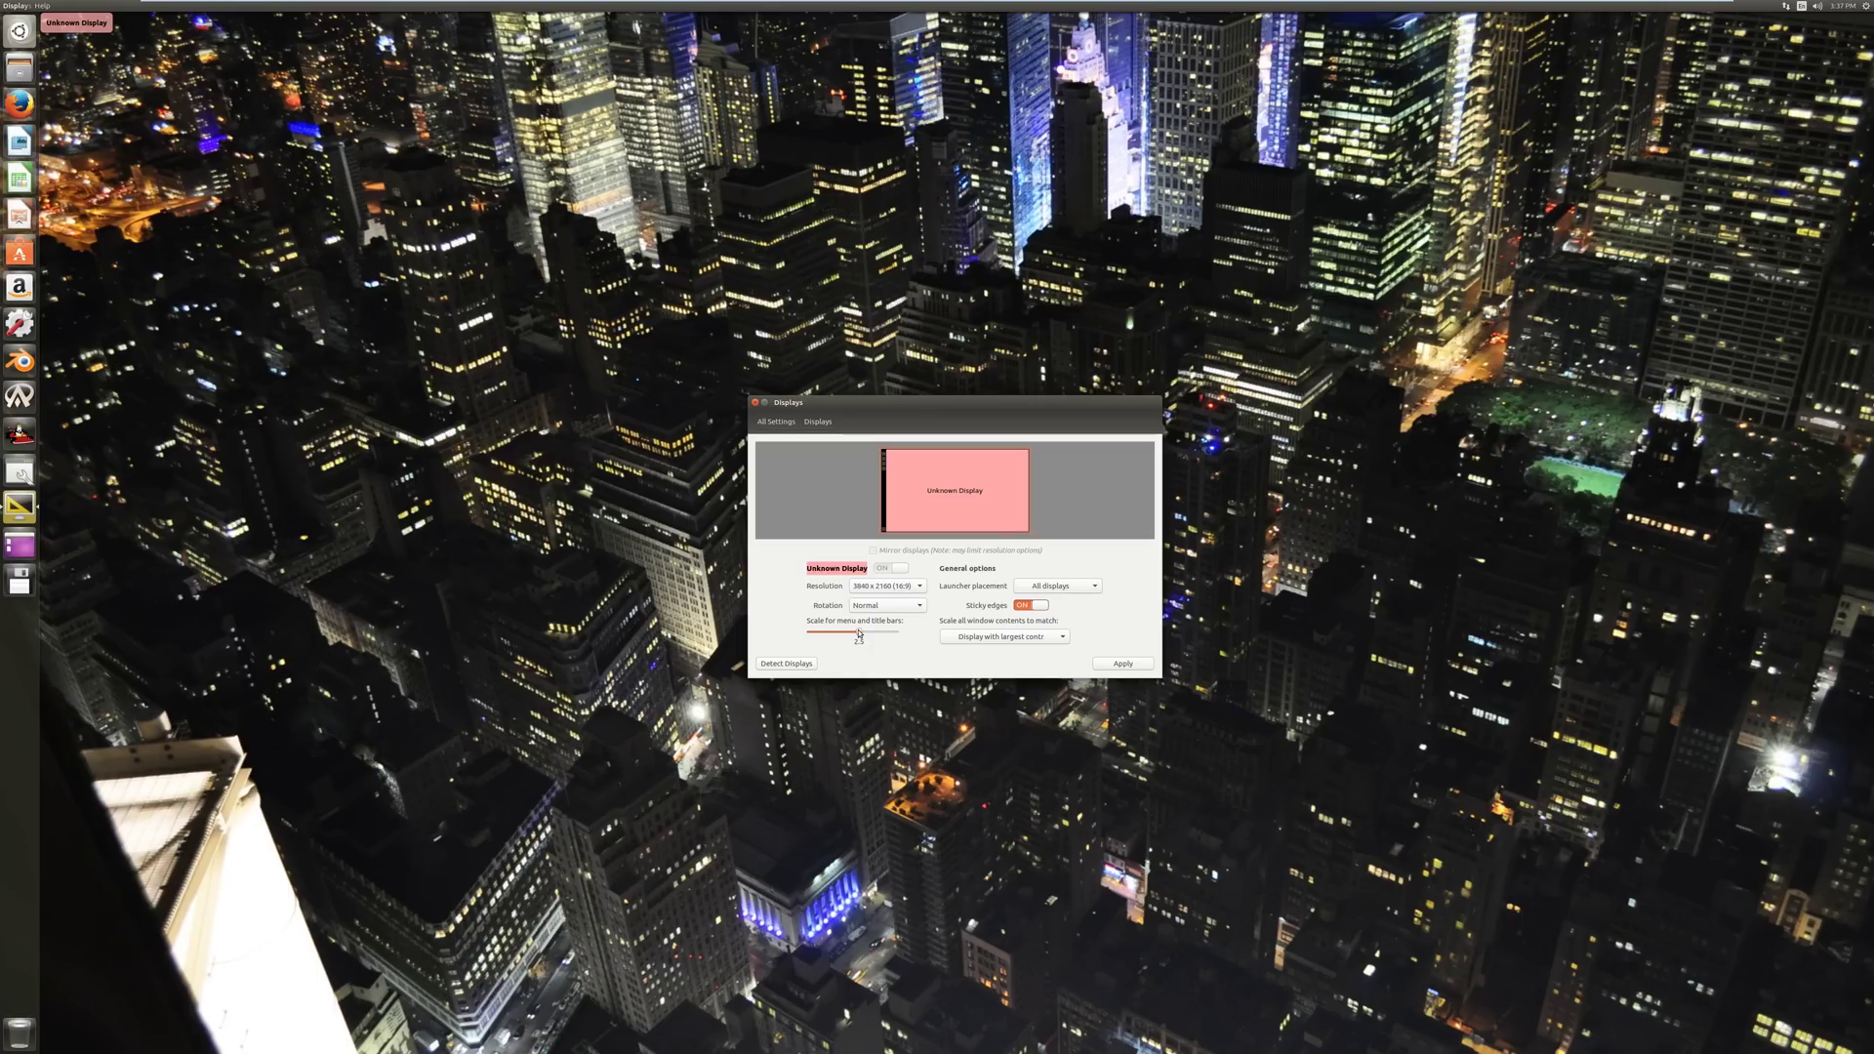
left_click(1106, 665)
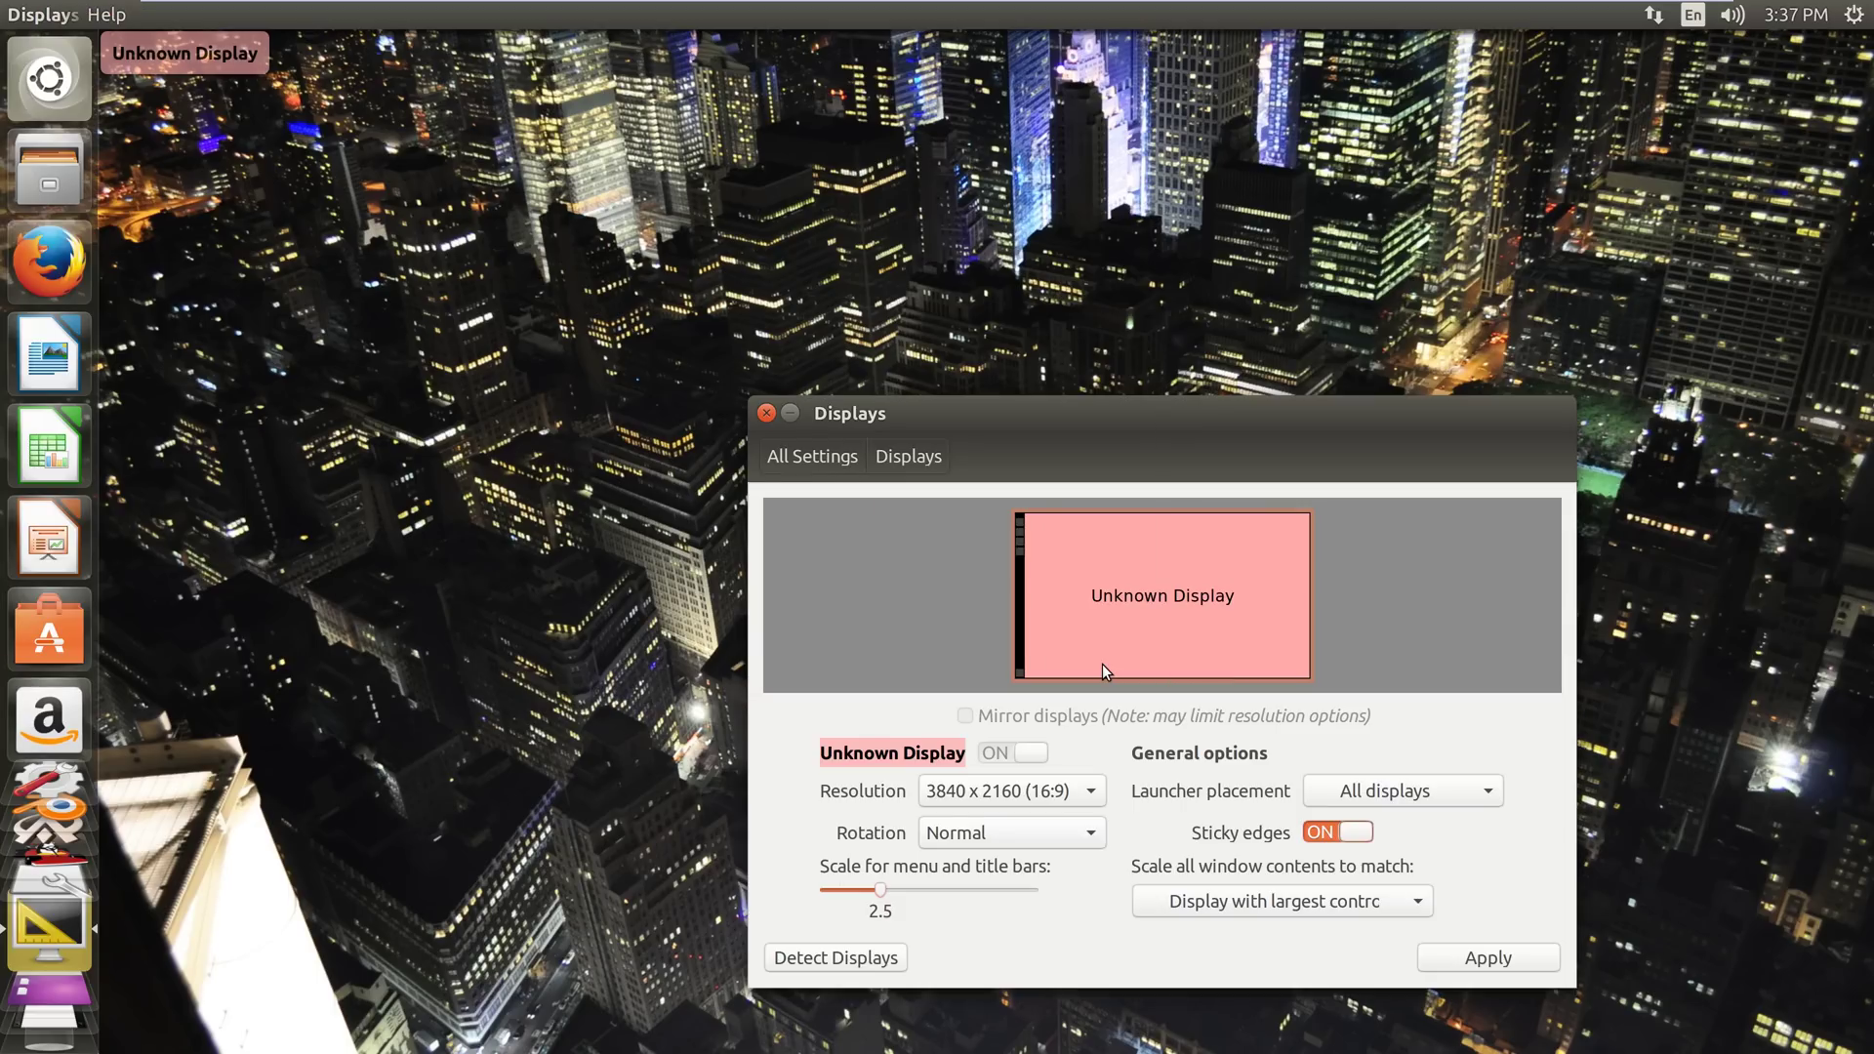
left_click_drag(951, 436, 635, 249)
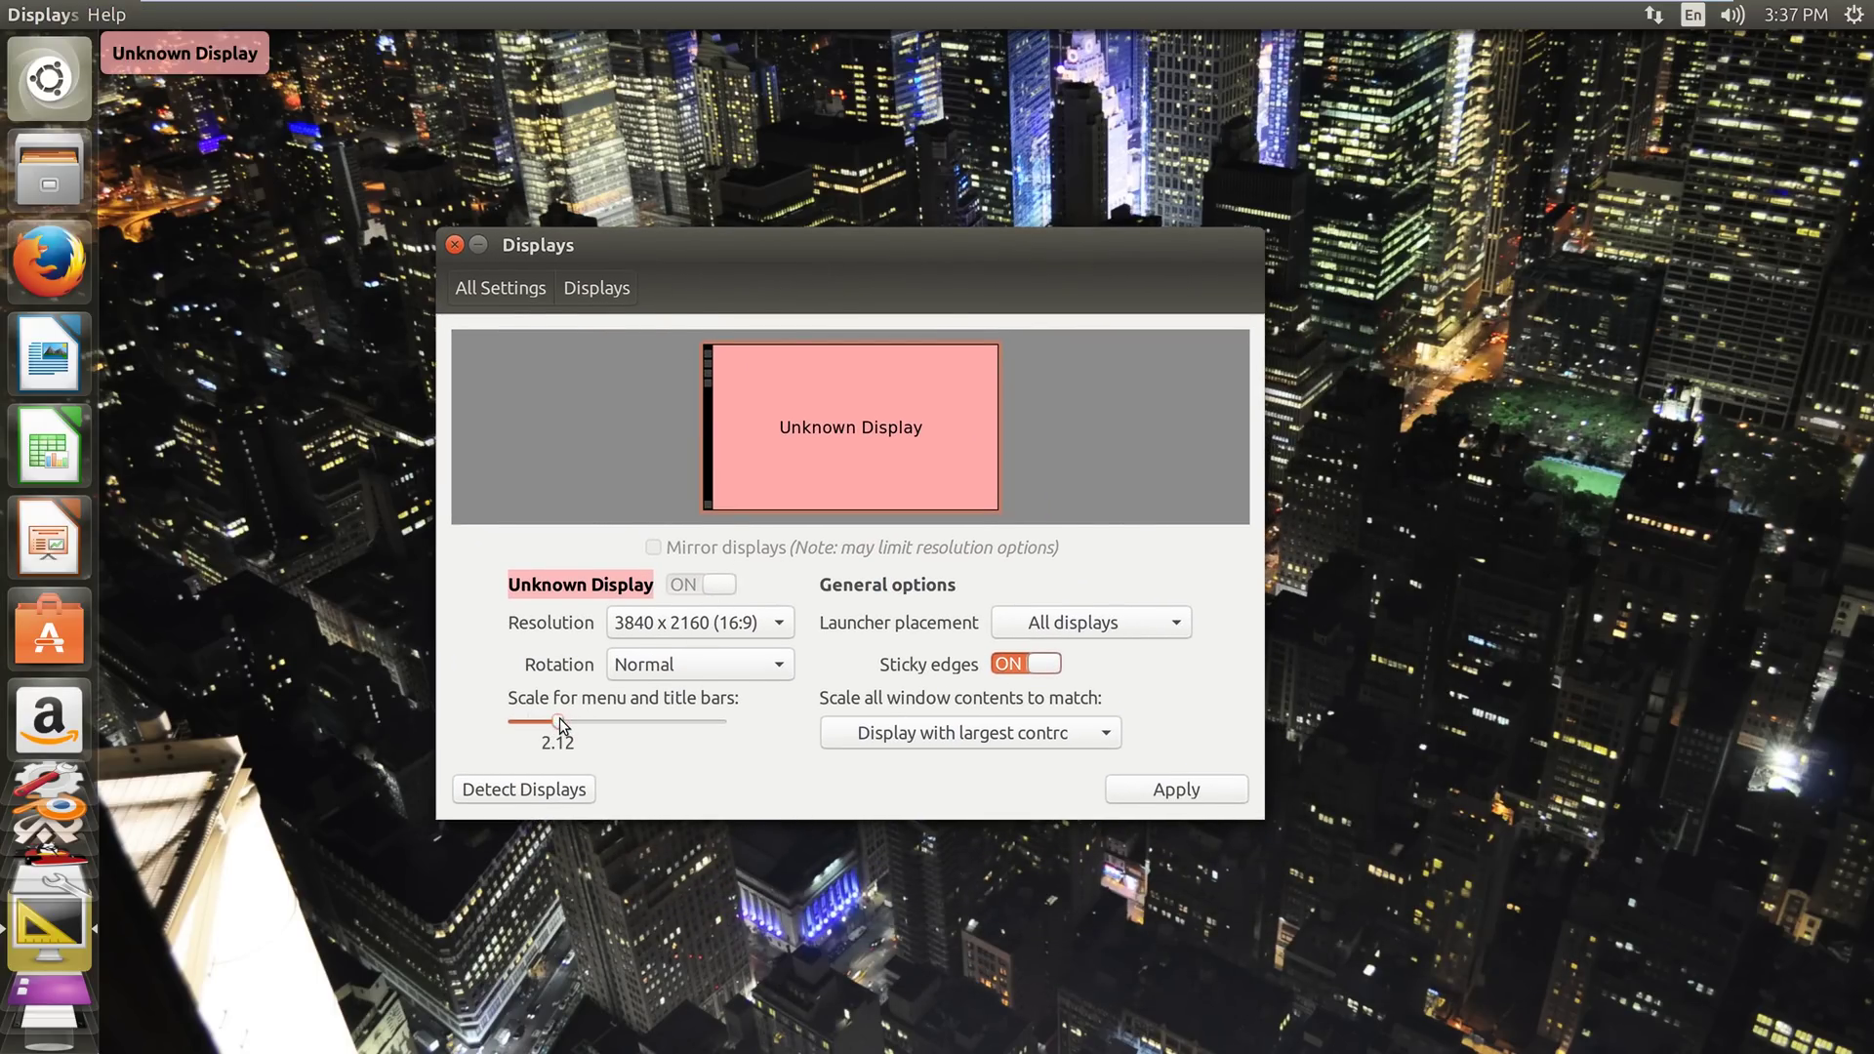
left_click(1148, 791)
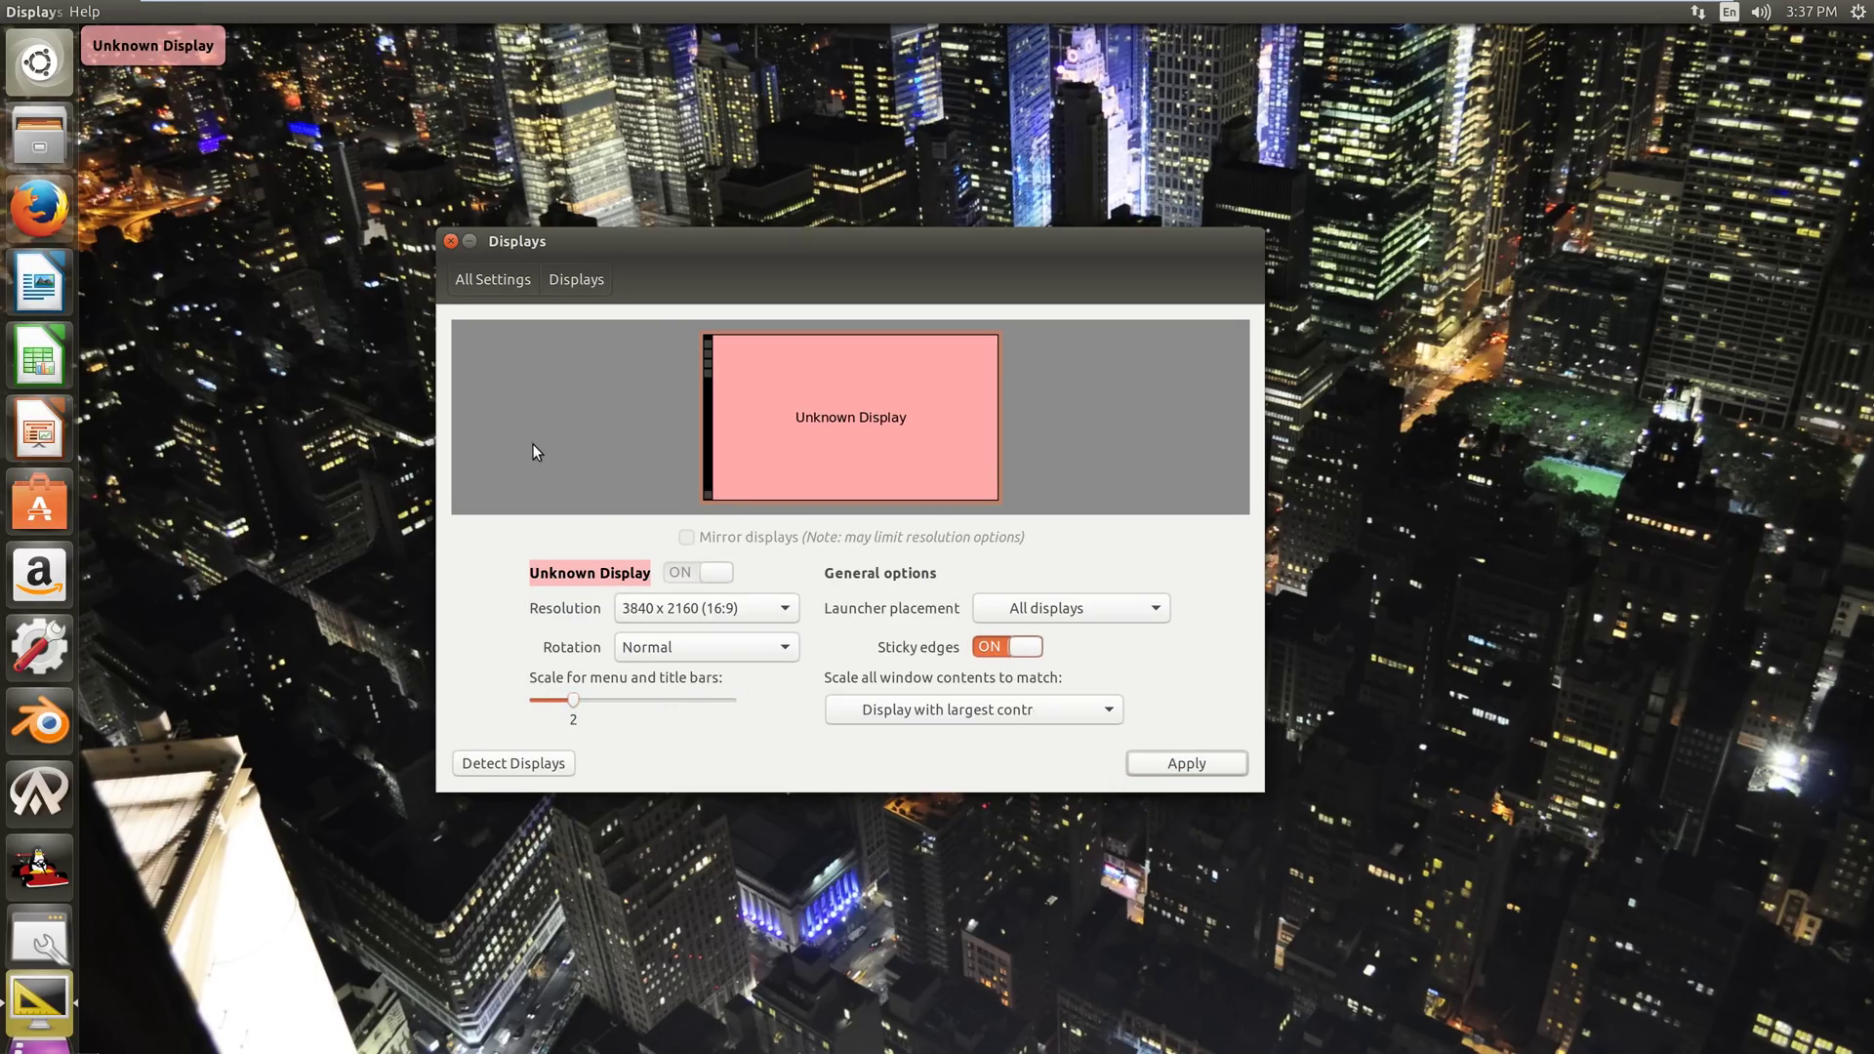
- Shrink the launcher icons to 34 via Change Desktop Background, then close Appearance
left_click(450, 242)
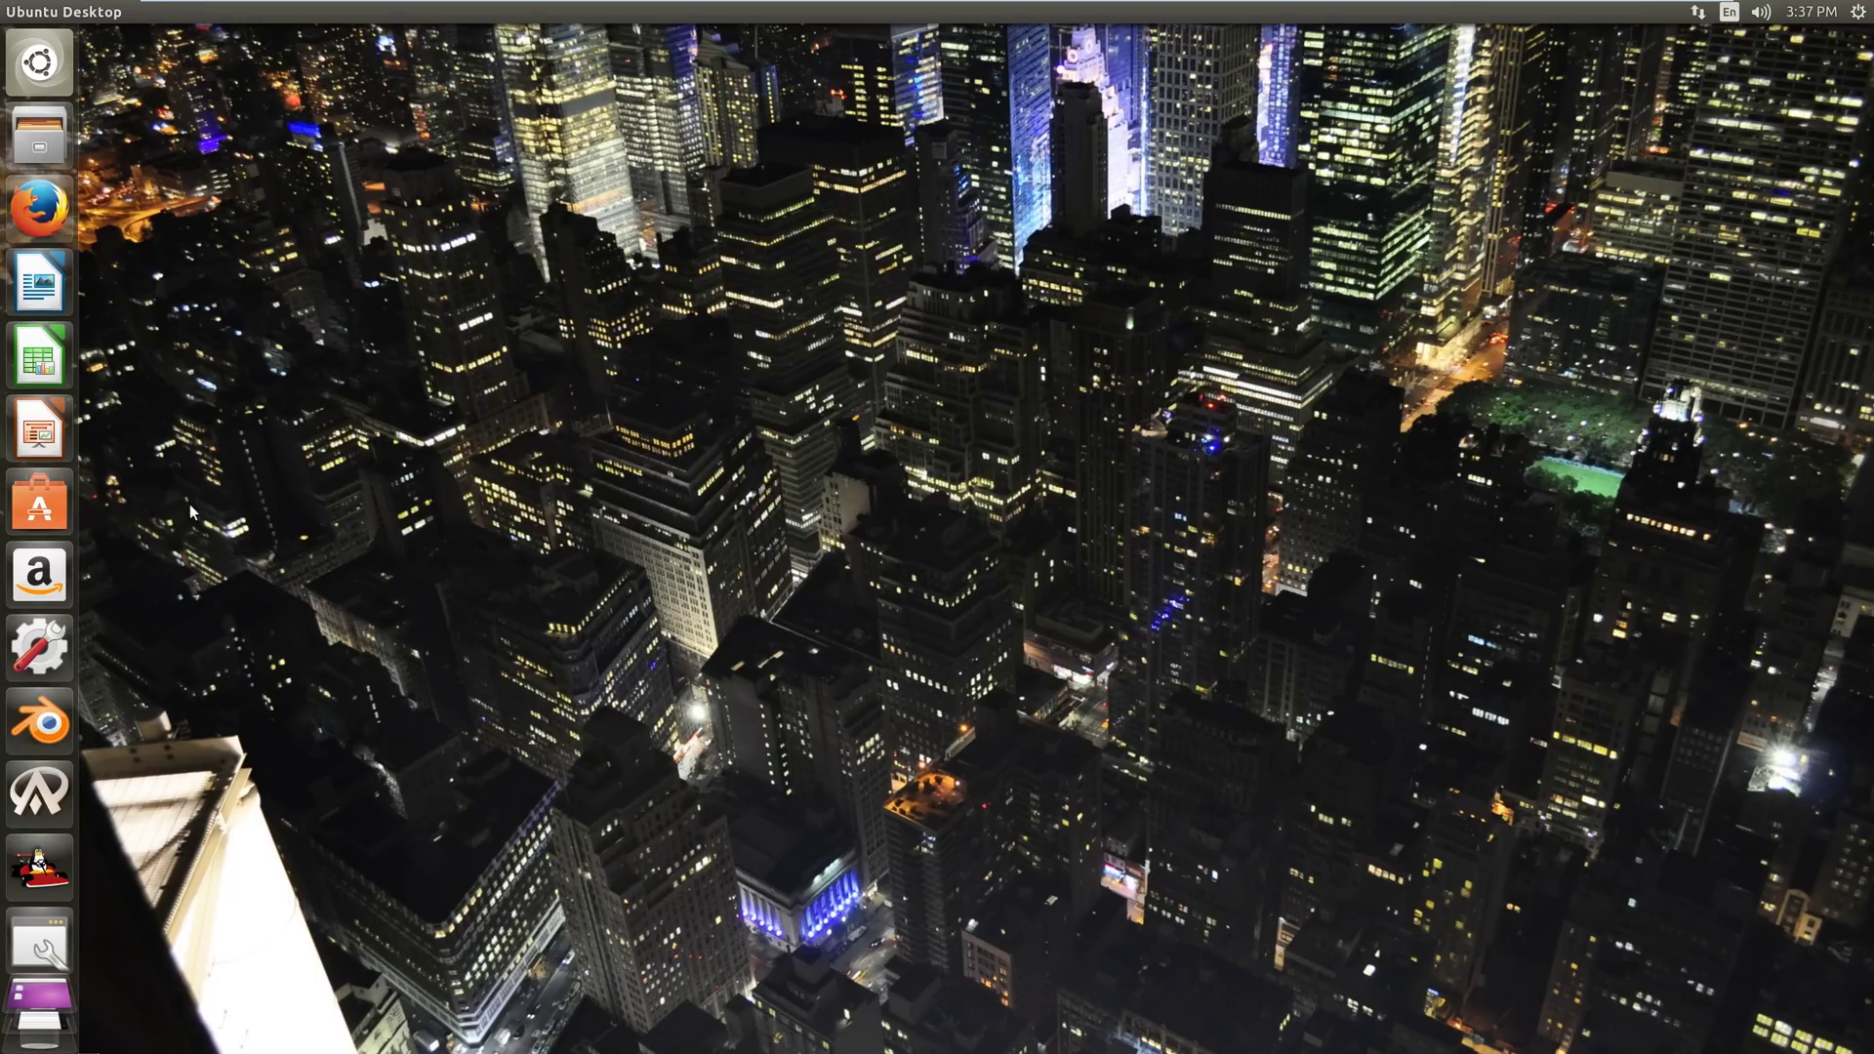
right_click(354, 648)
left_click(453, 820)
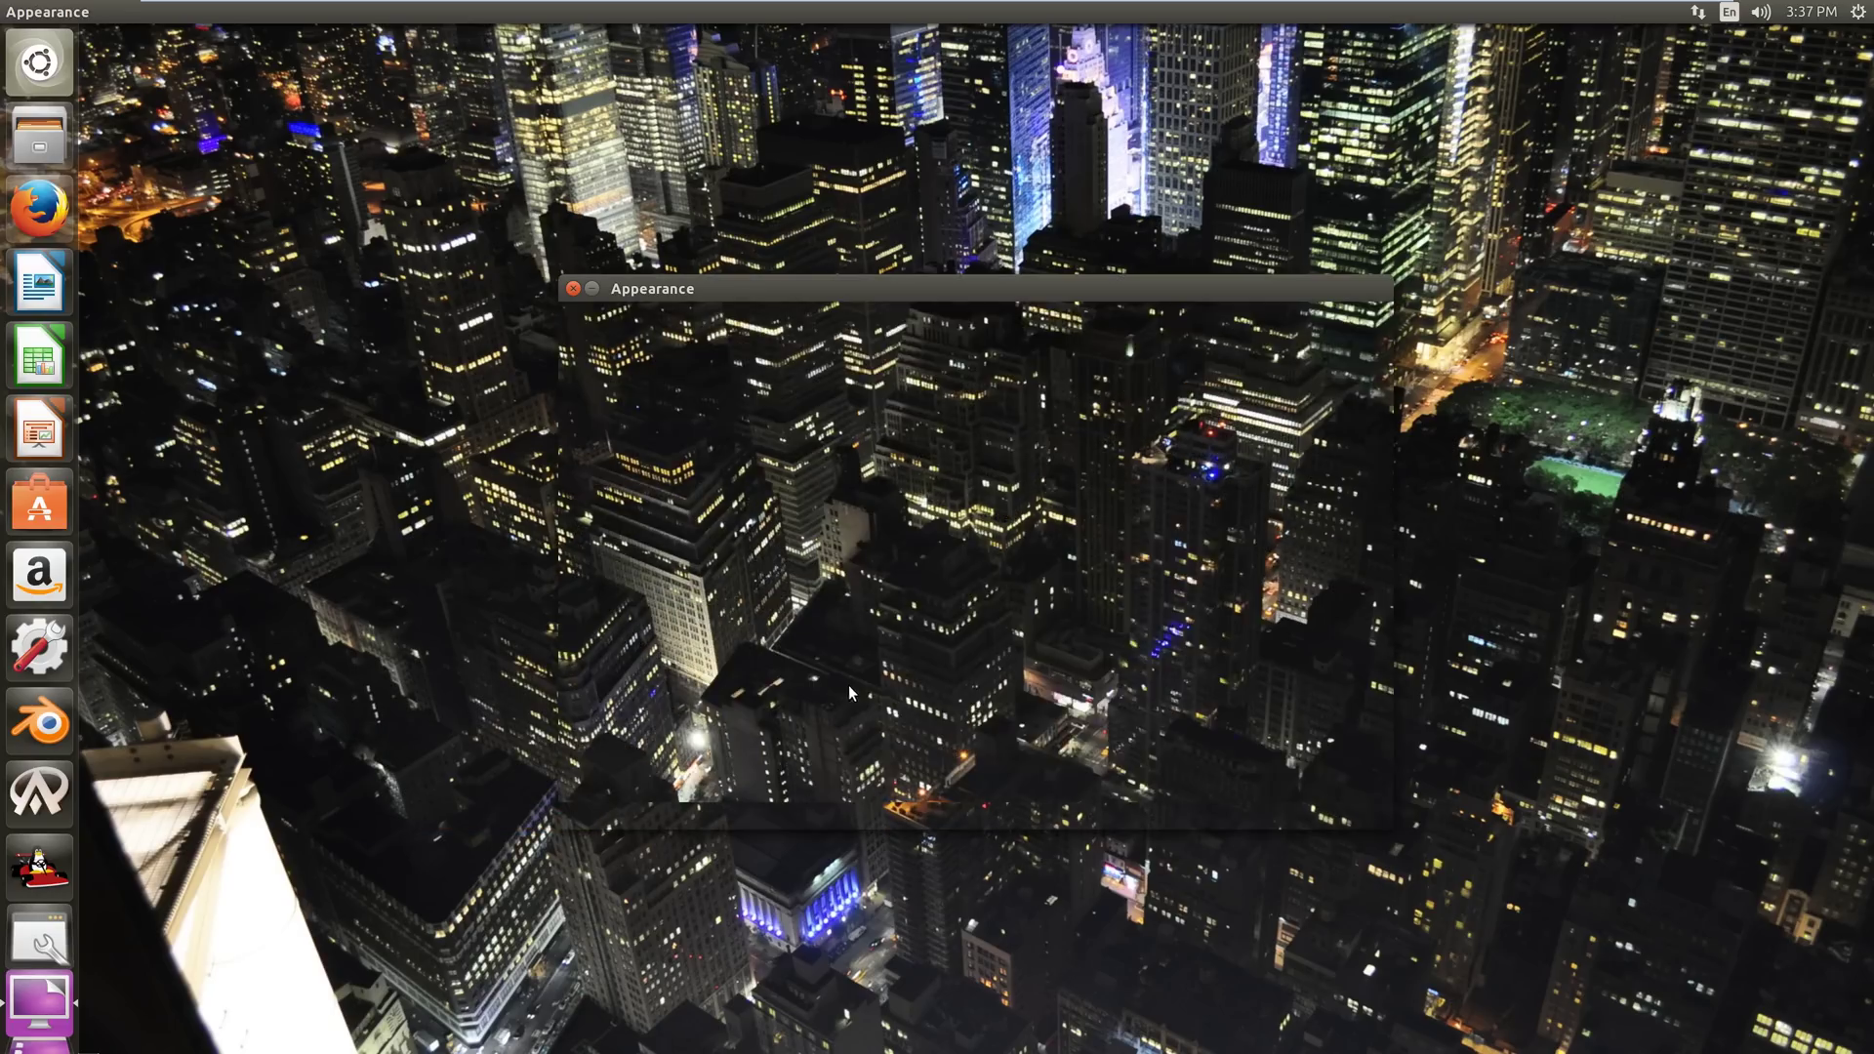
left_click(1238, 801)
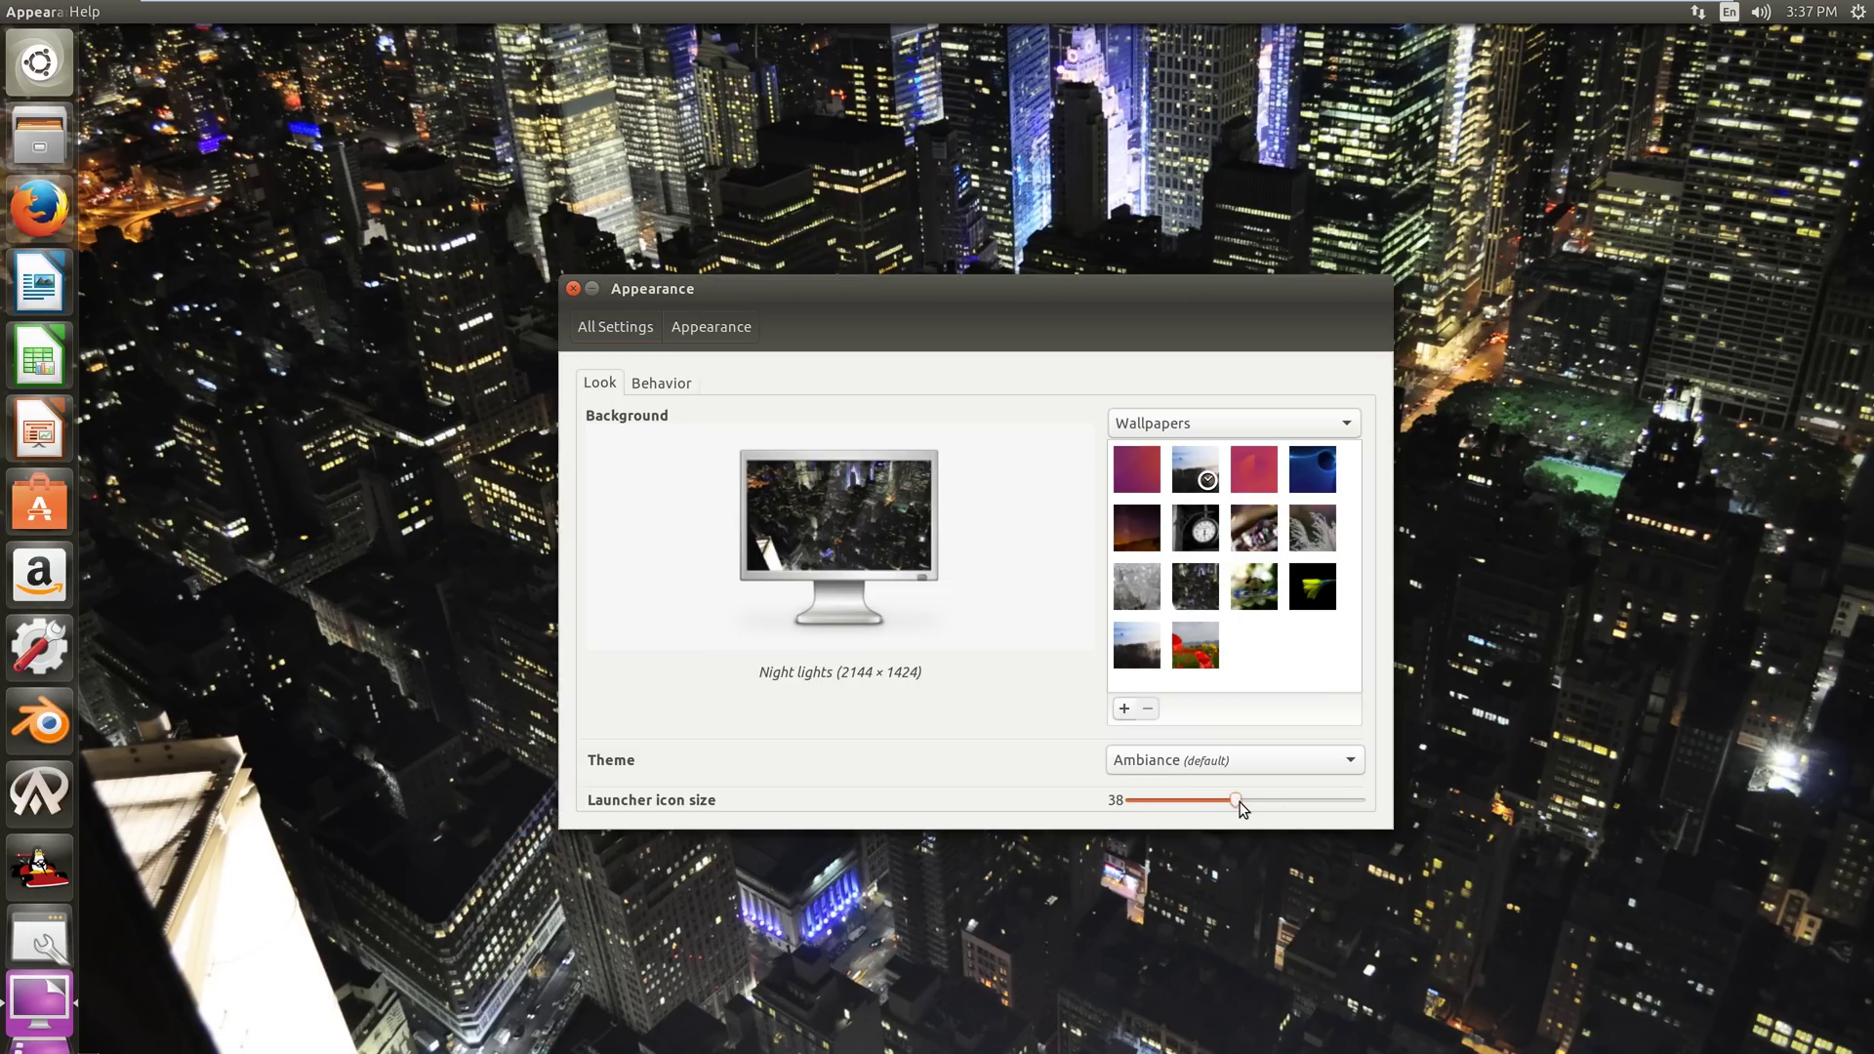
mouse_move(1250, 802)
left_mouse_down()
mouse_move(1270, 809)
mouse_move(1246, 809)
left_mouse_up()
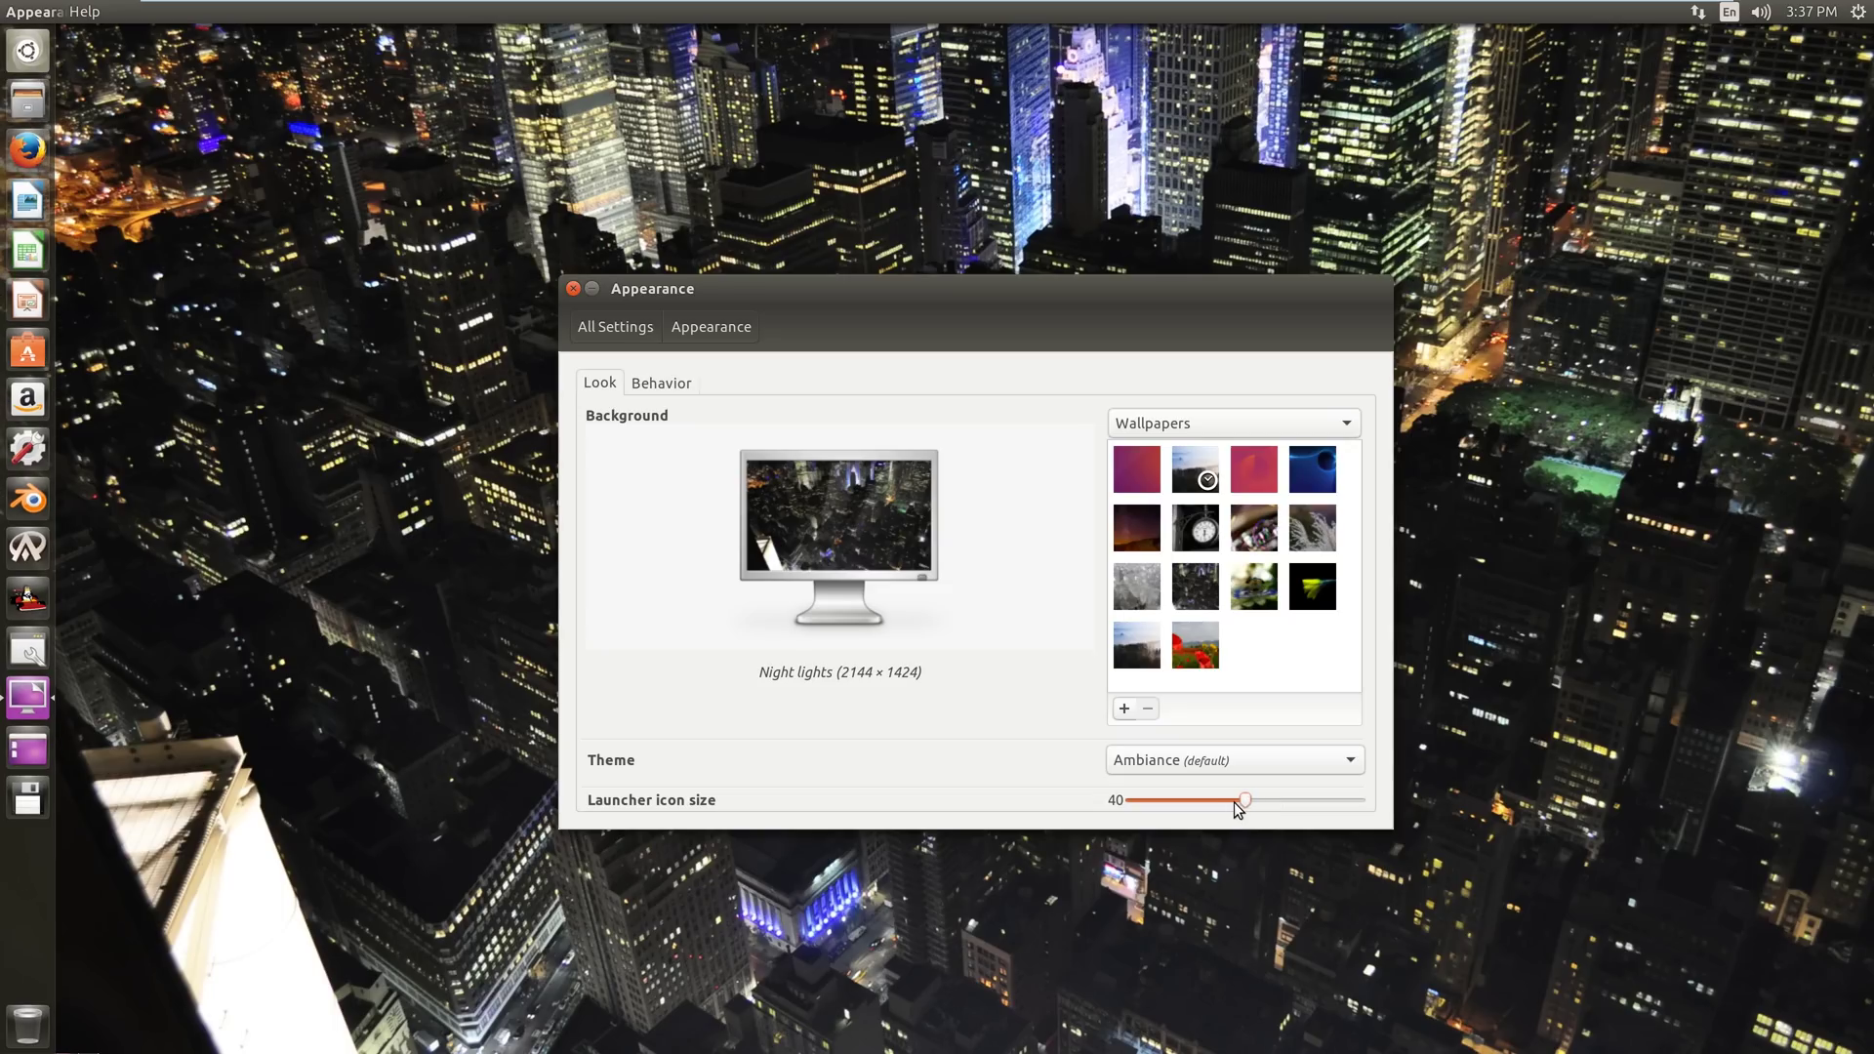
left_click_drag(1231, 809, 1229, 809)
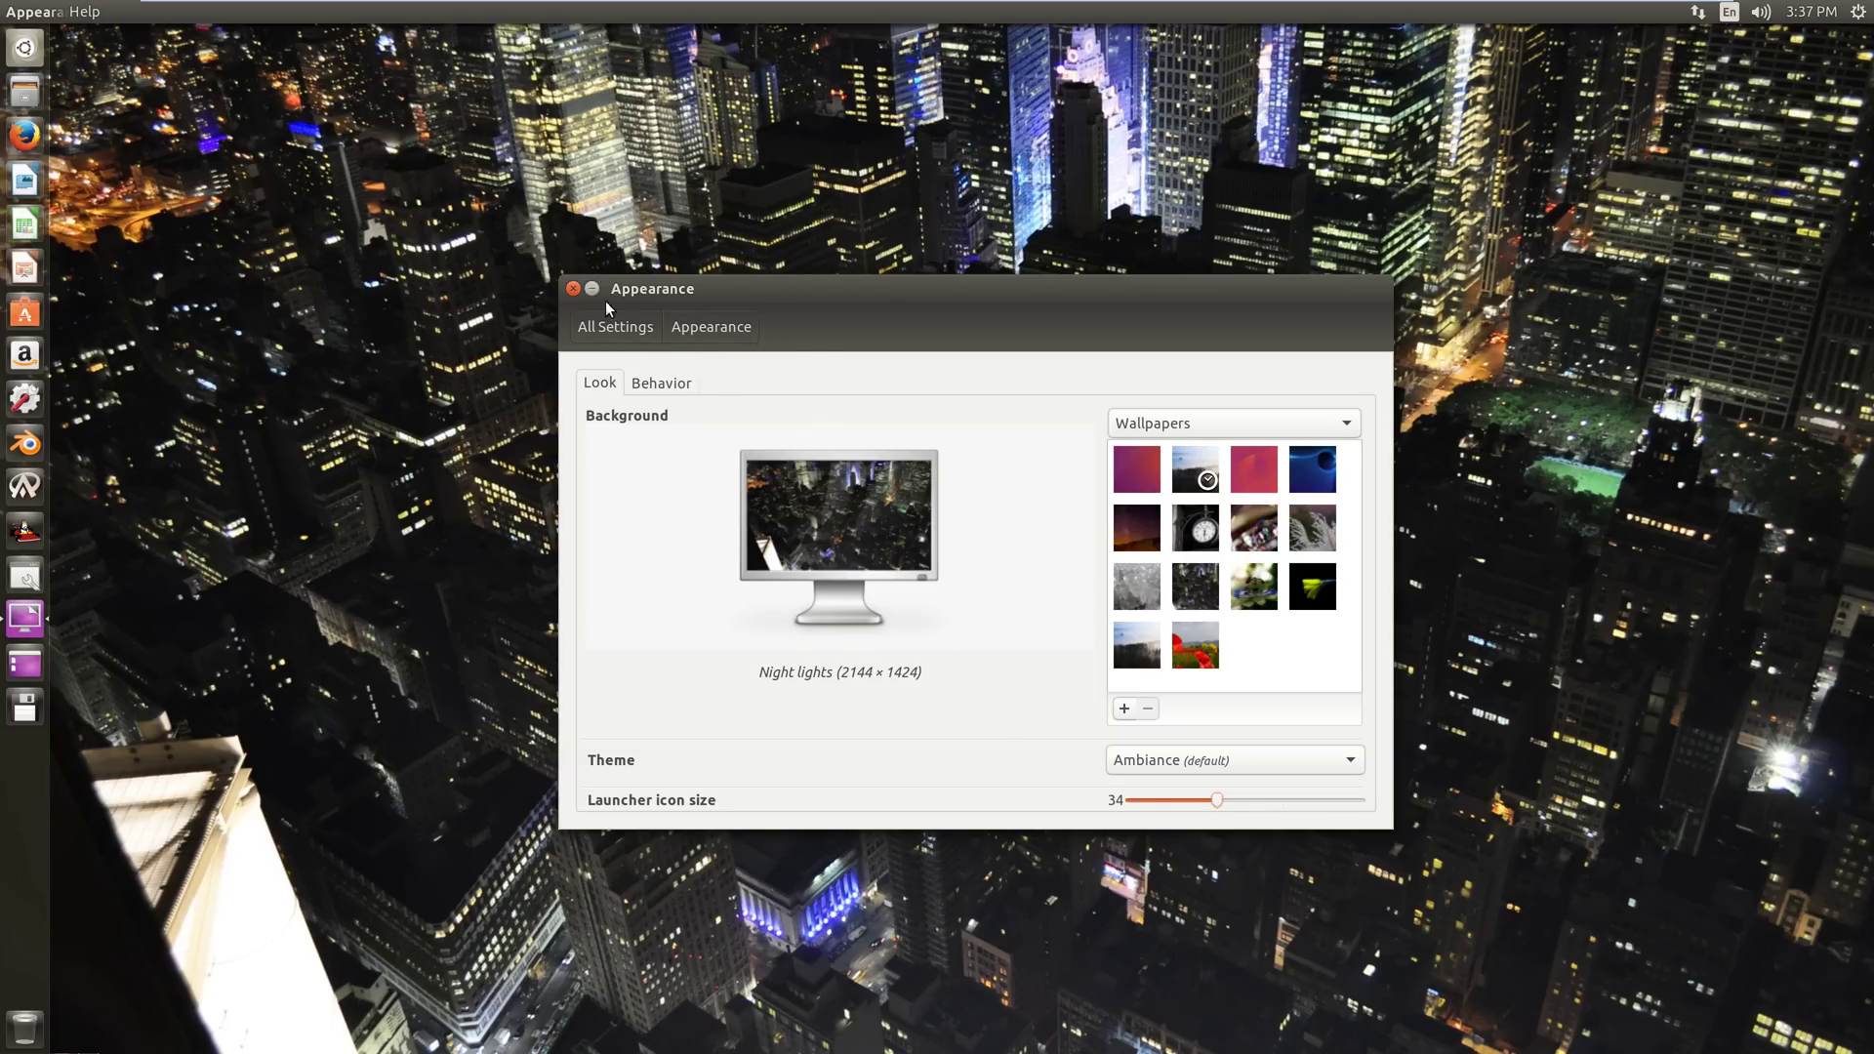
left_click(661, 382)
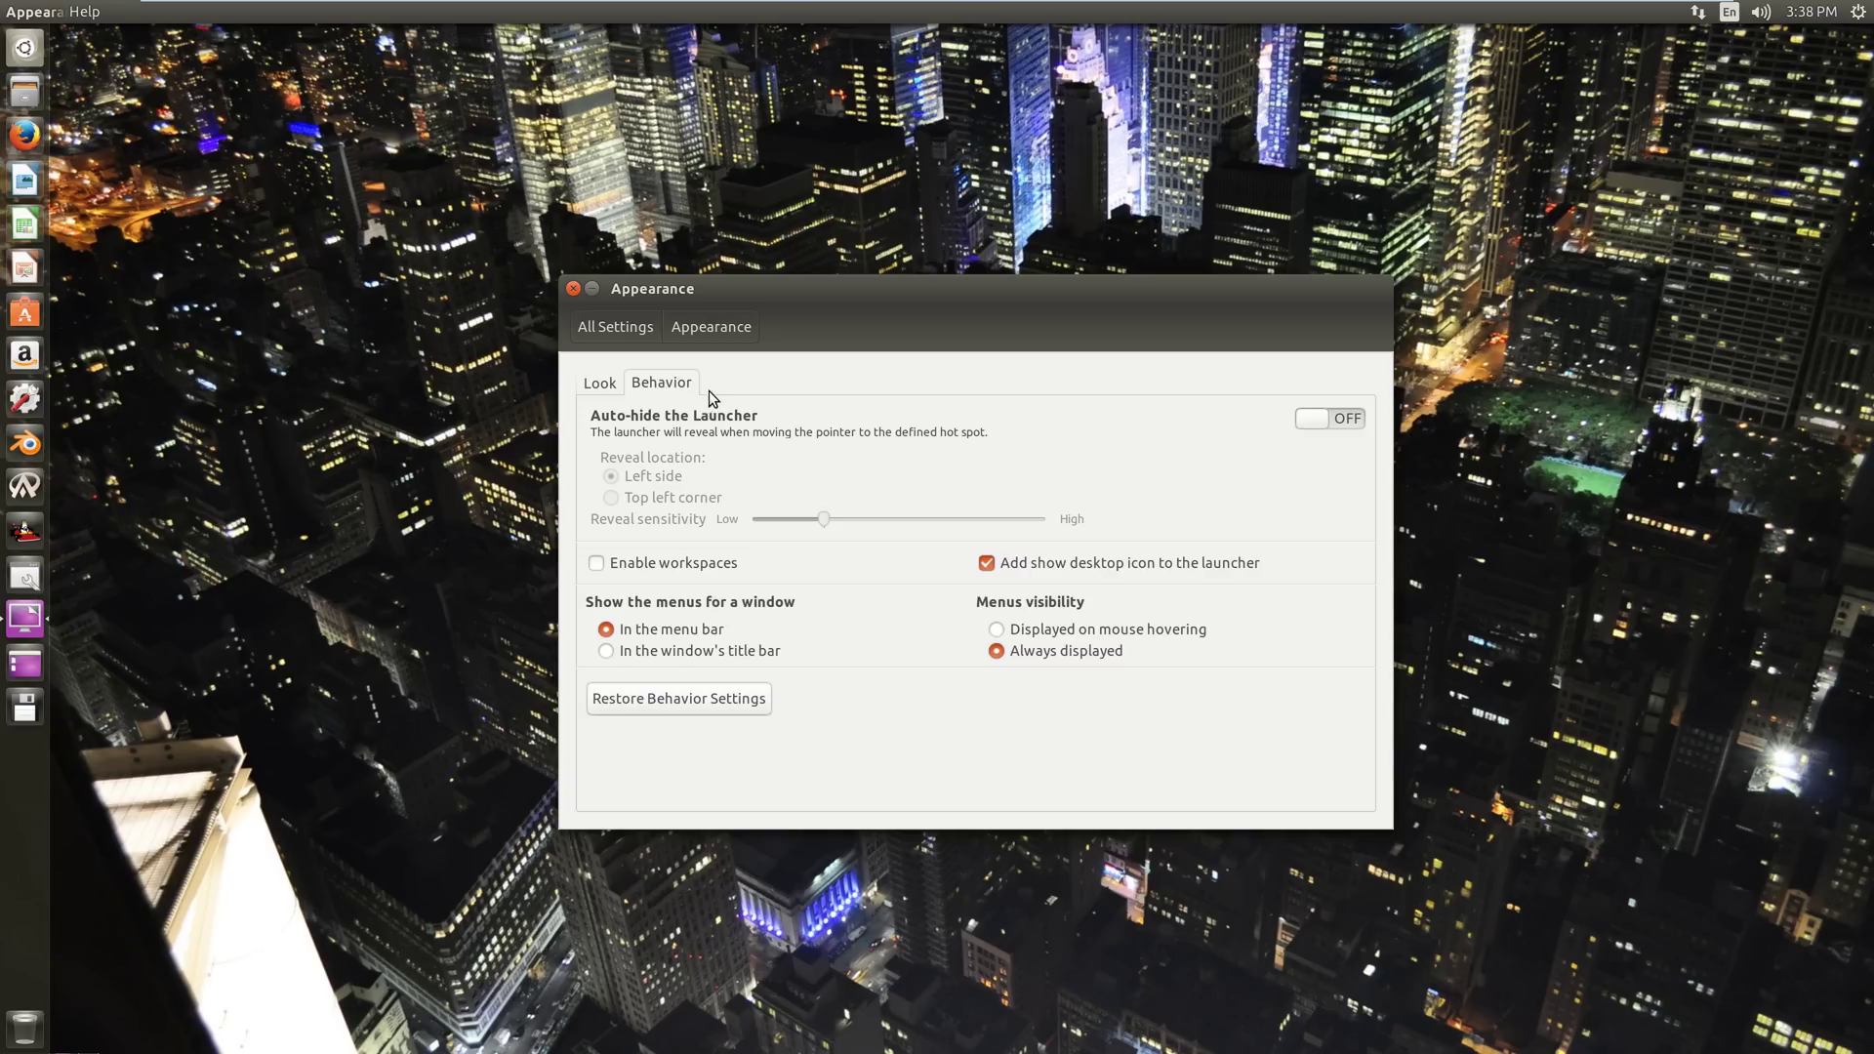
left_click(574, 289)
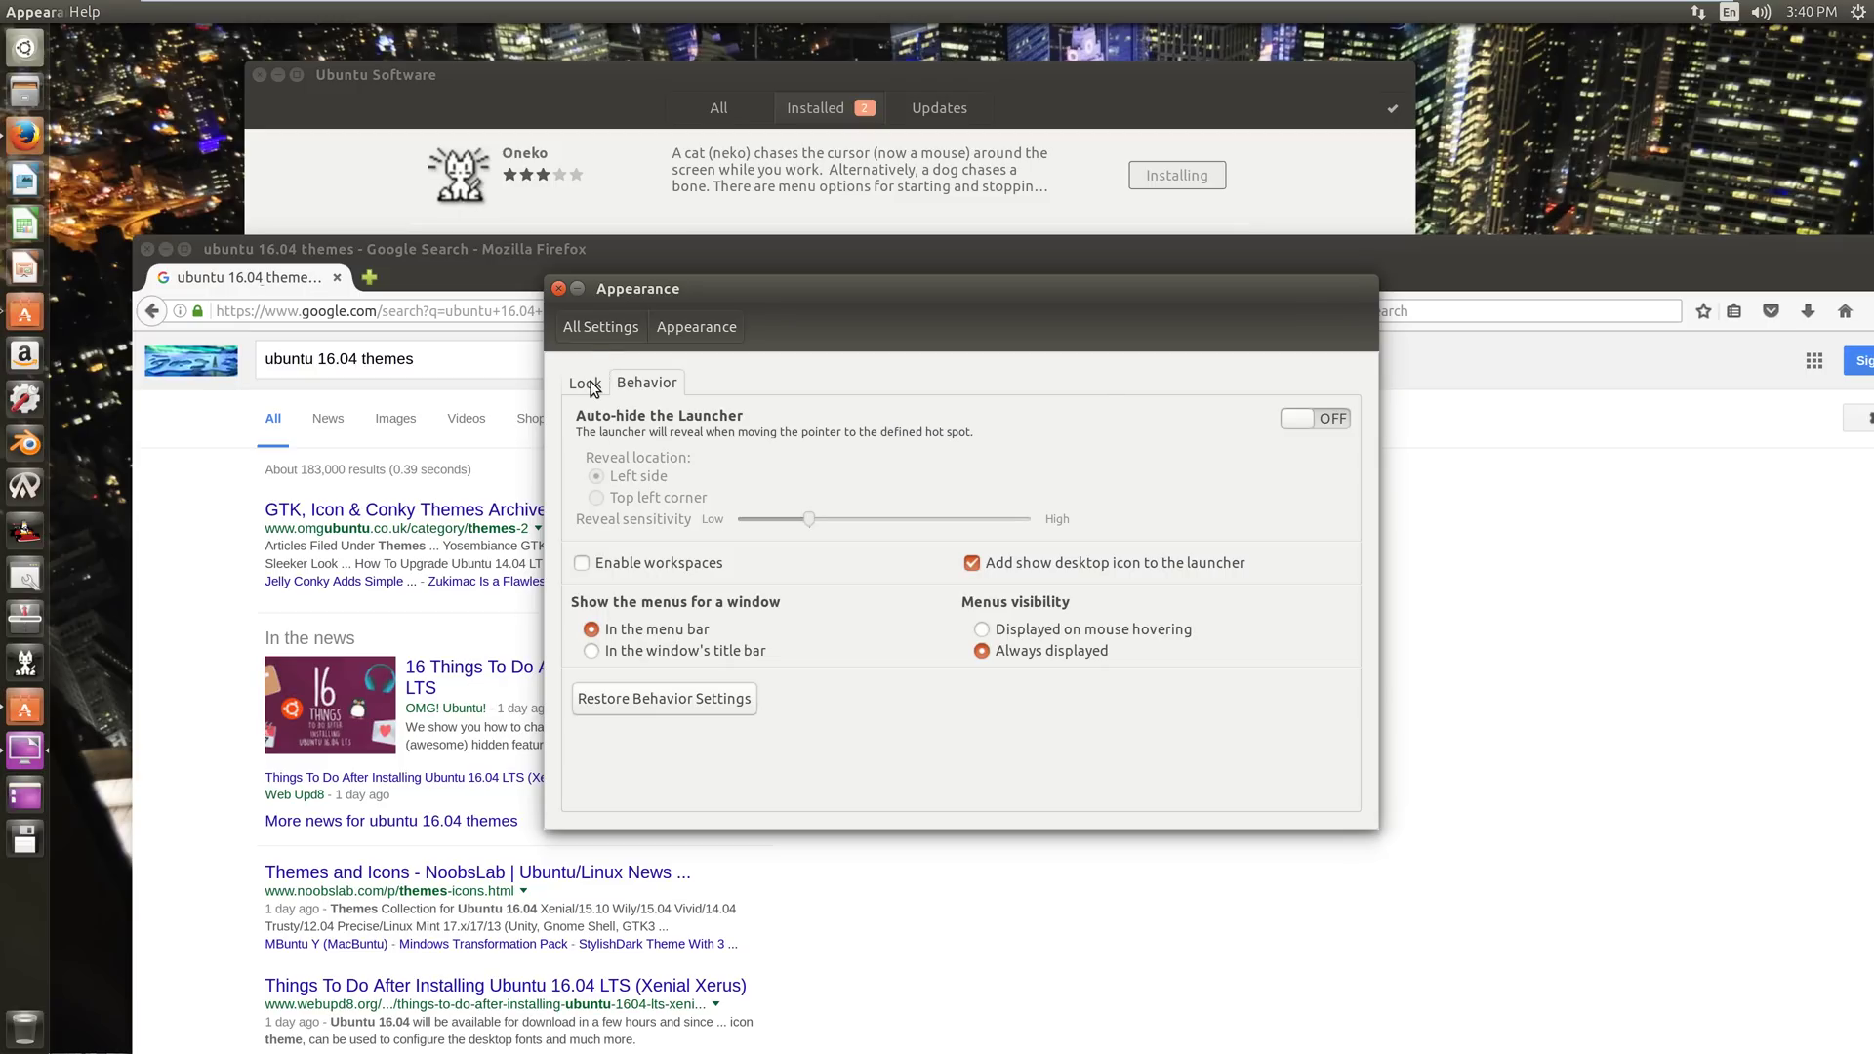
- Tick 'Enable workspaces' on the Behavior tab and close Appearance
left_click(588, 382)
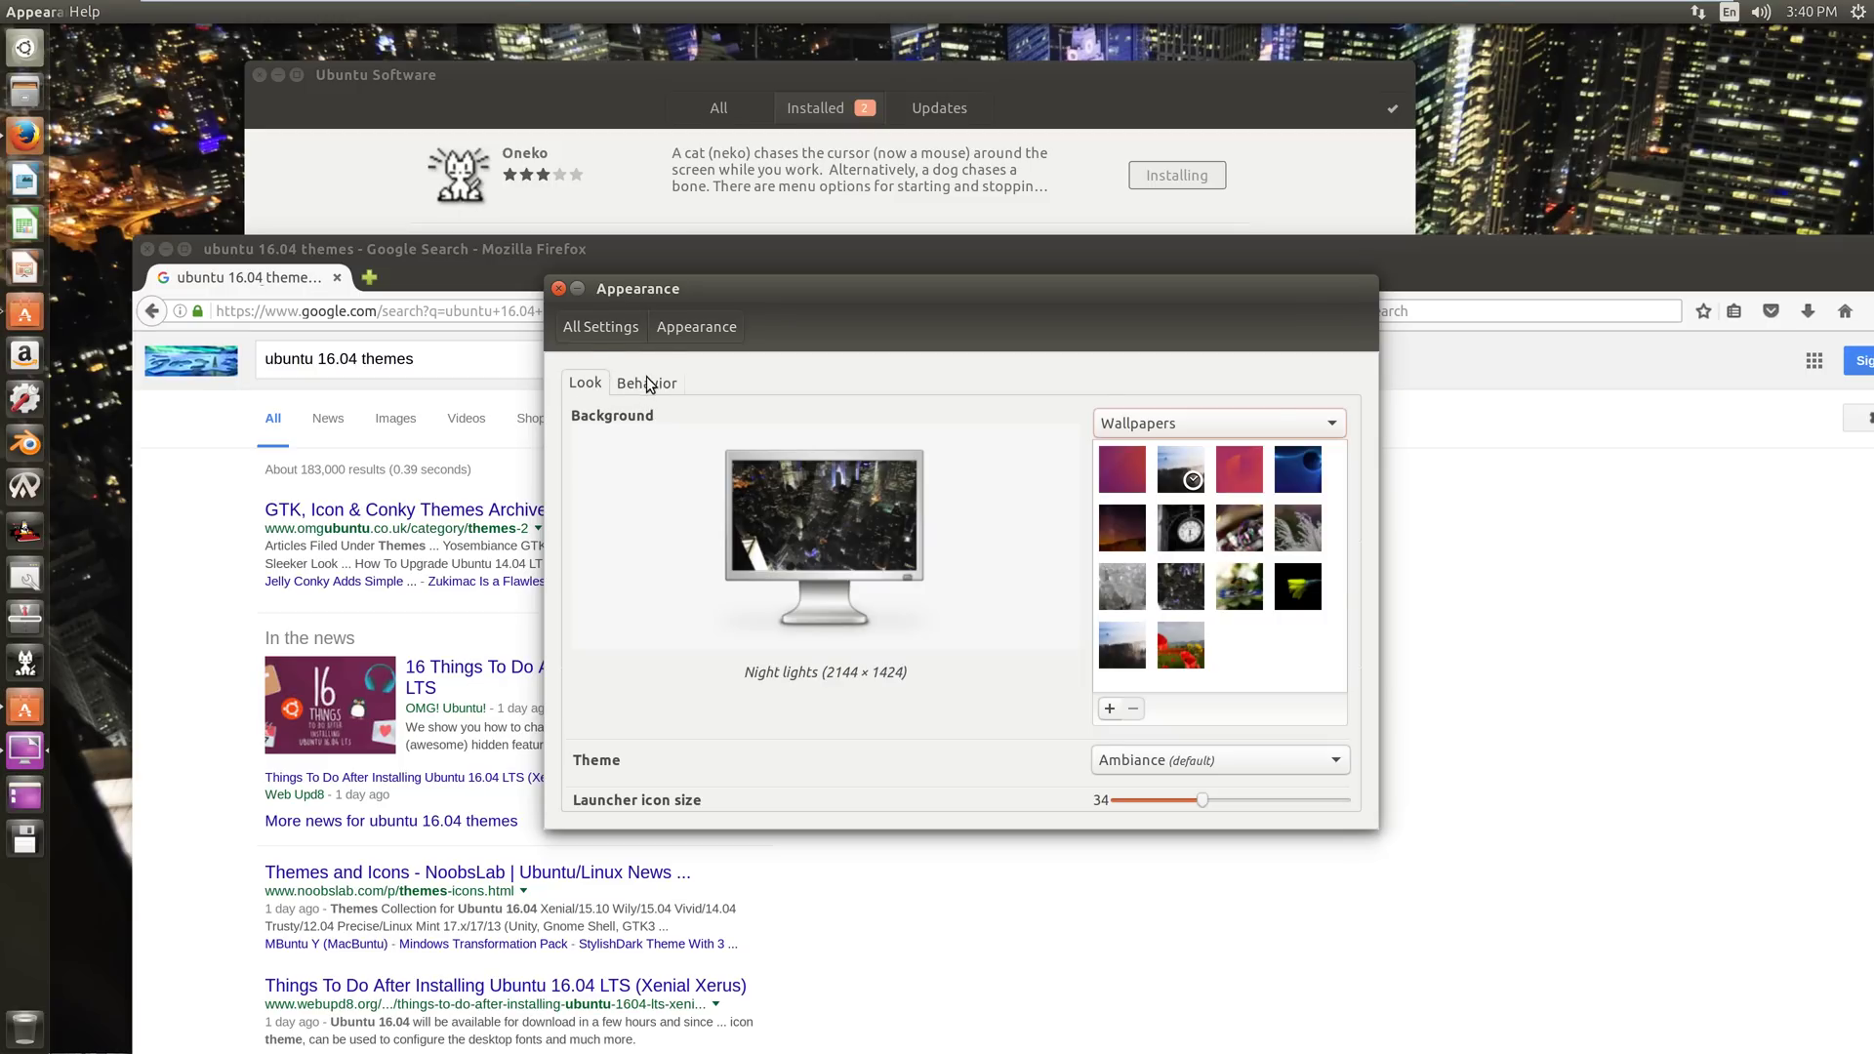
left_click(648, 384)
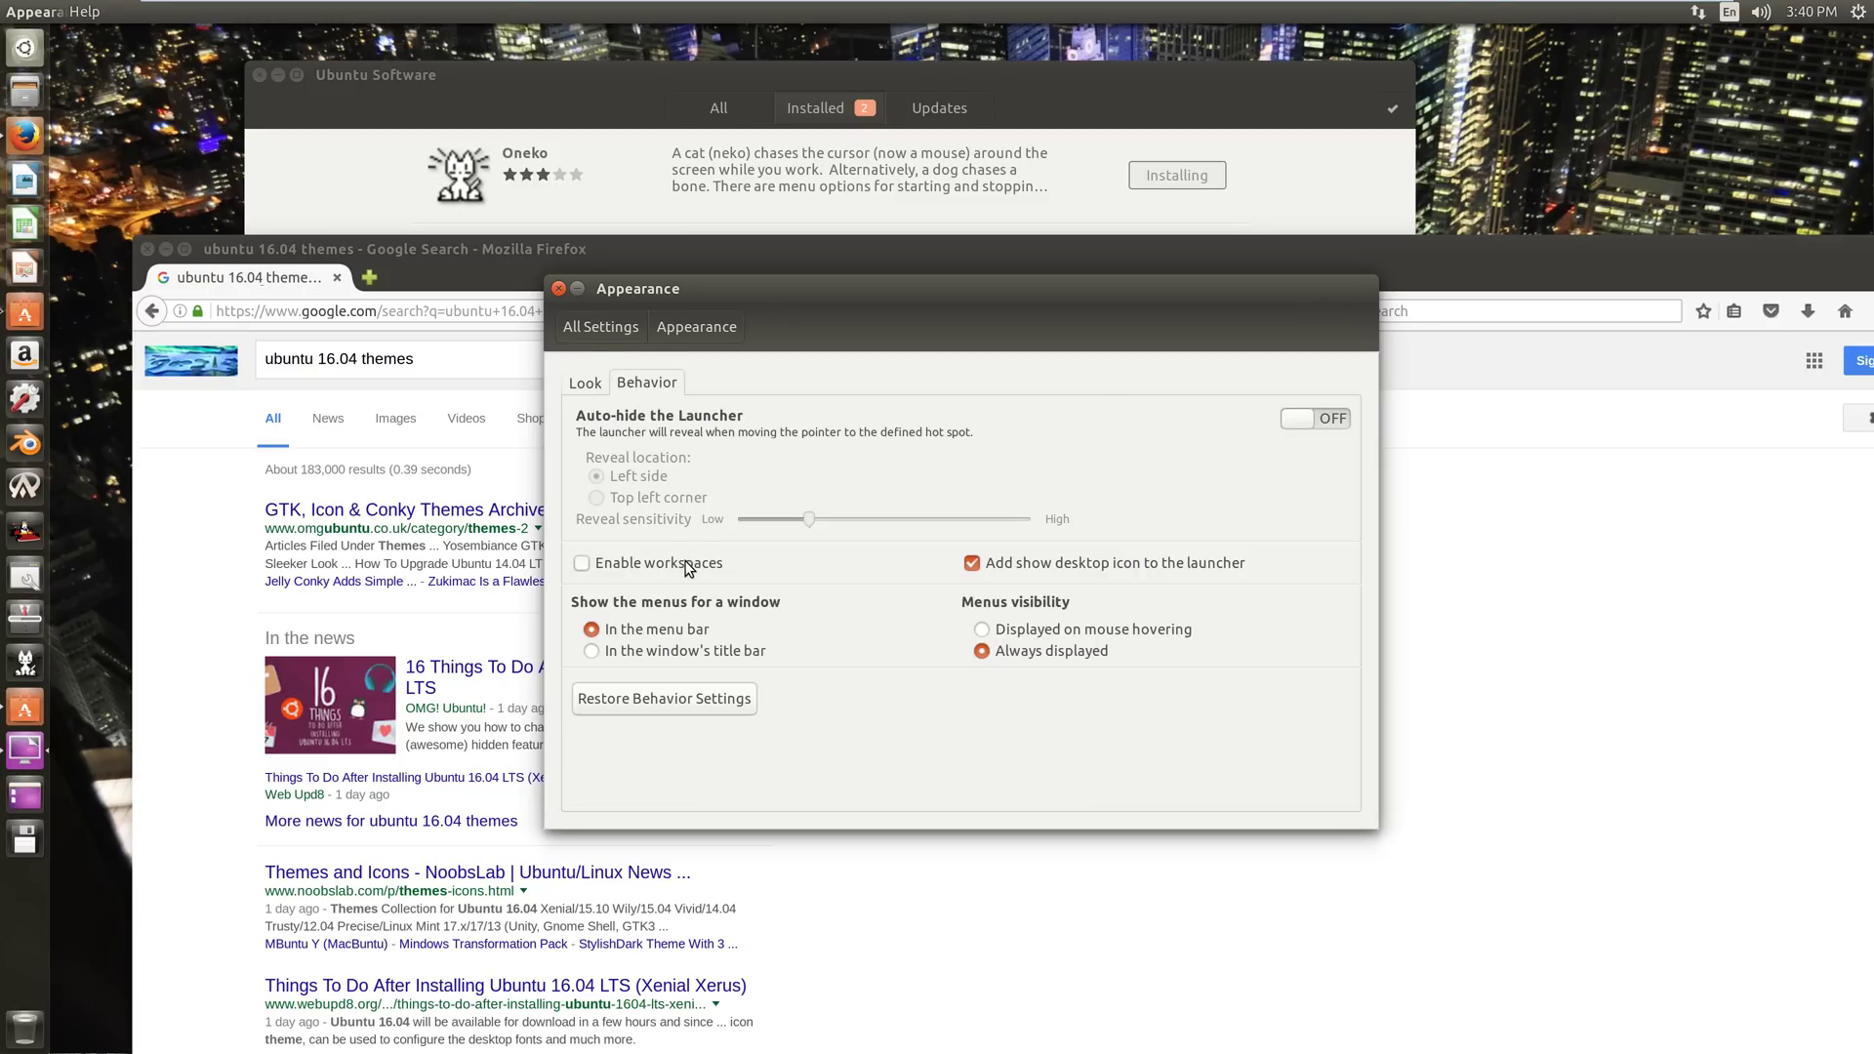
left_click(626, 571)
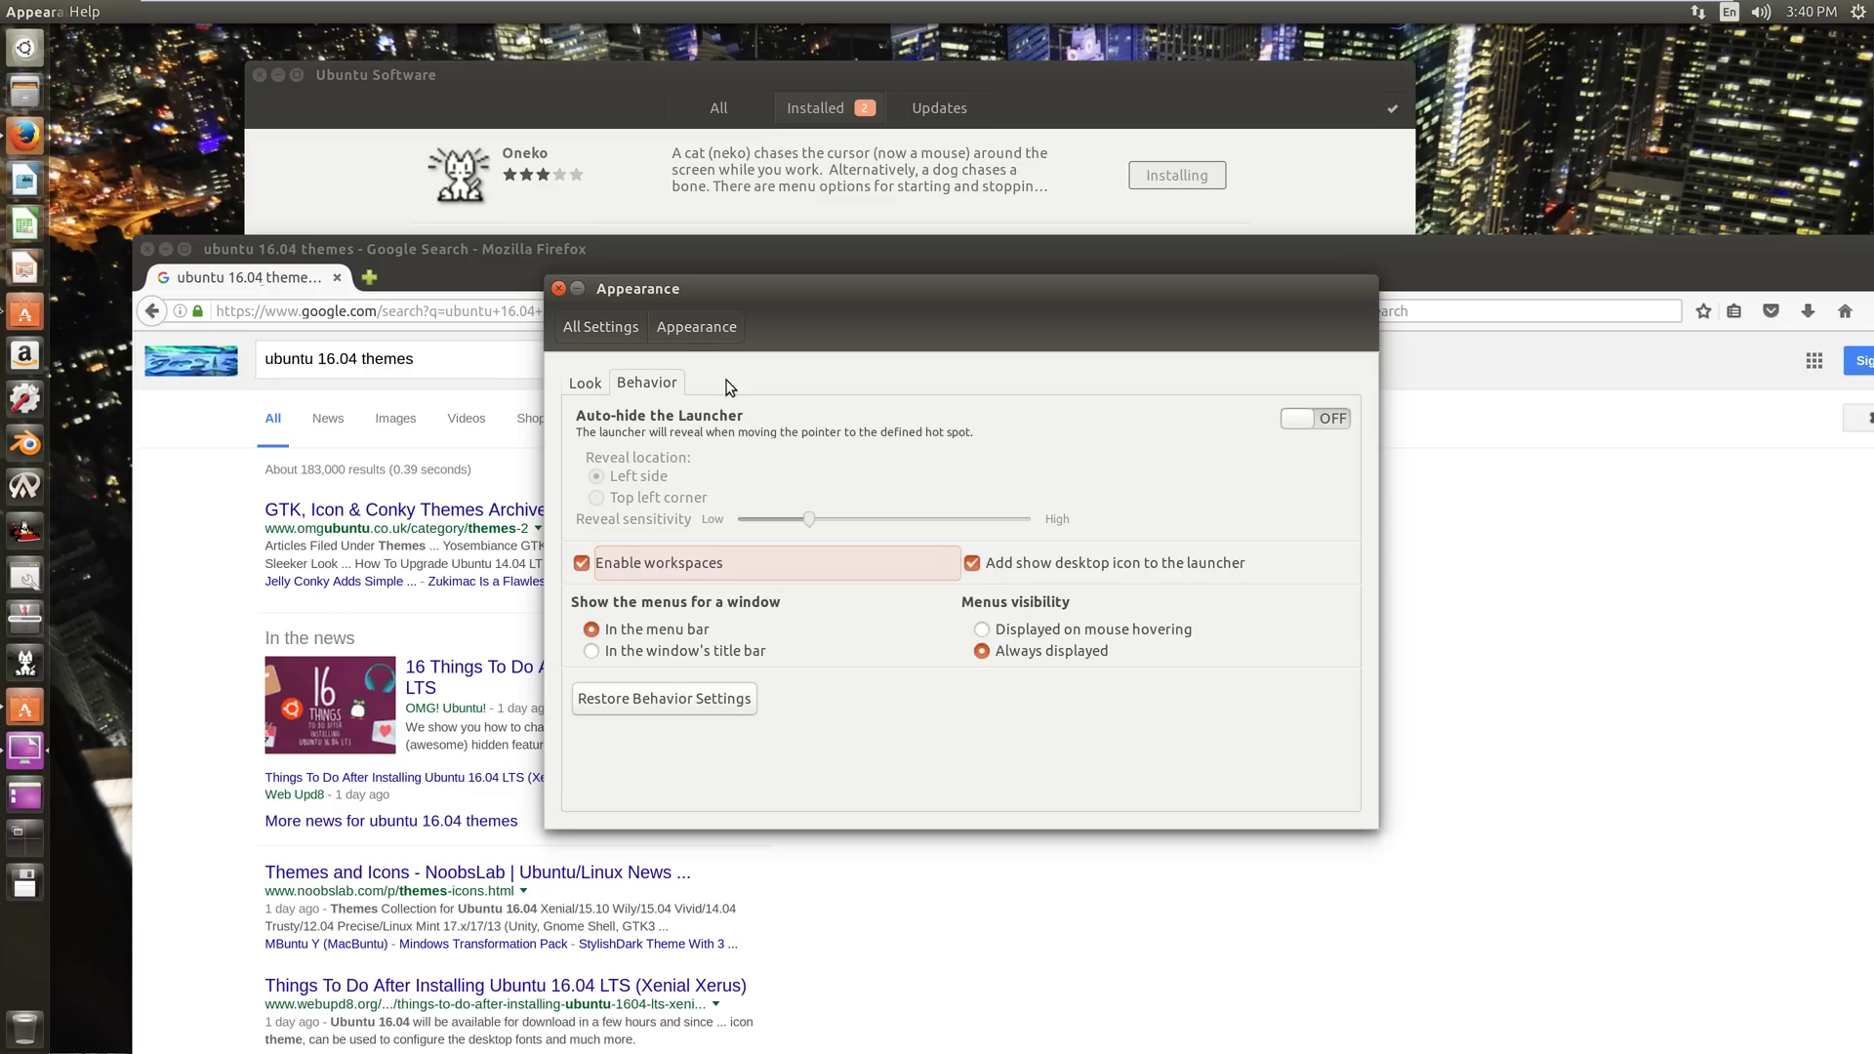
left_click(556, 290)
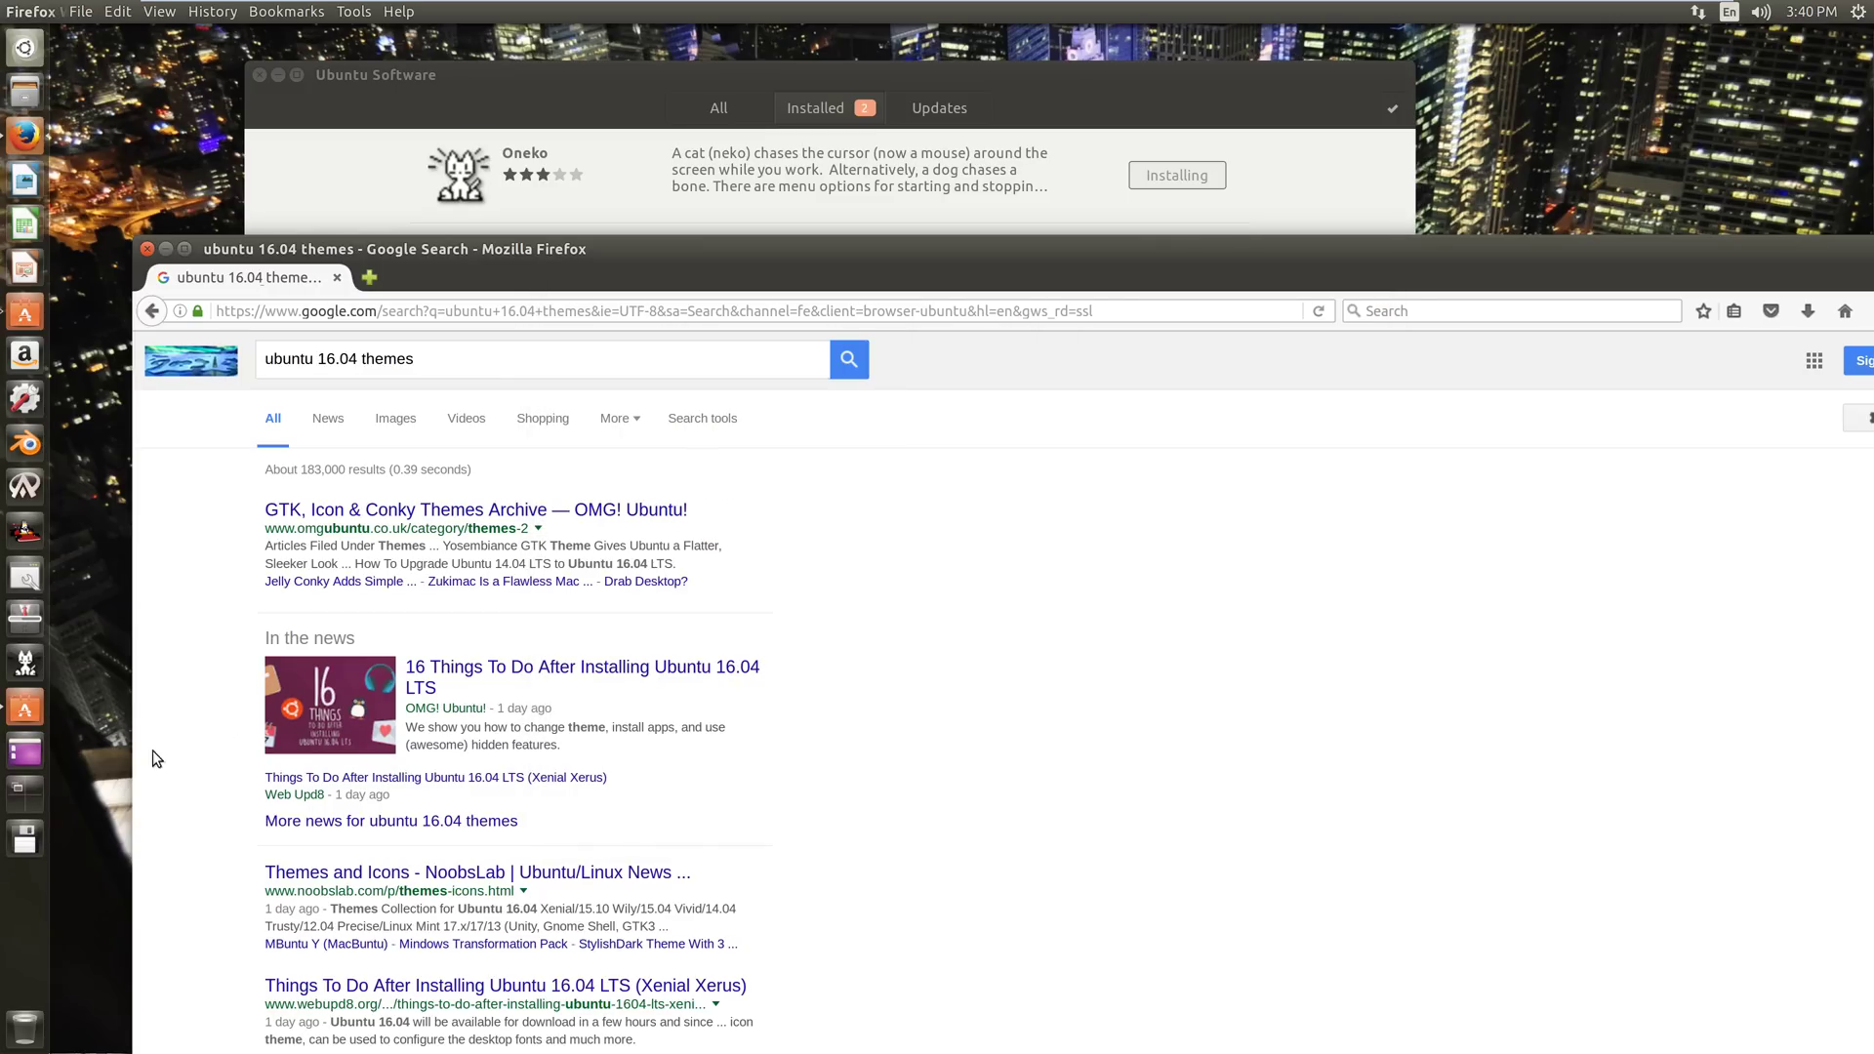
- Show the desktop, restore the windows, and bring Ubuntu Software's Installed list forward
left_click(25, 753)
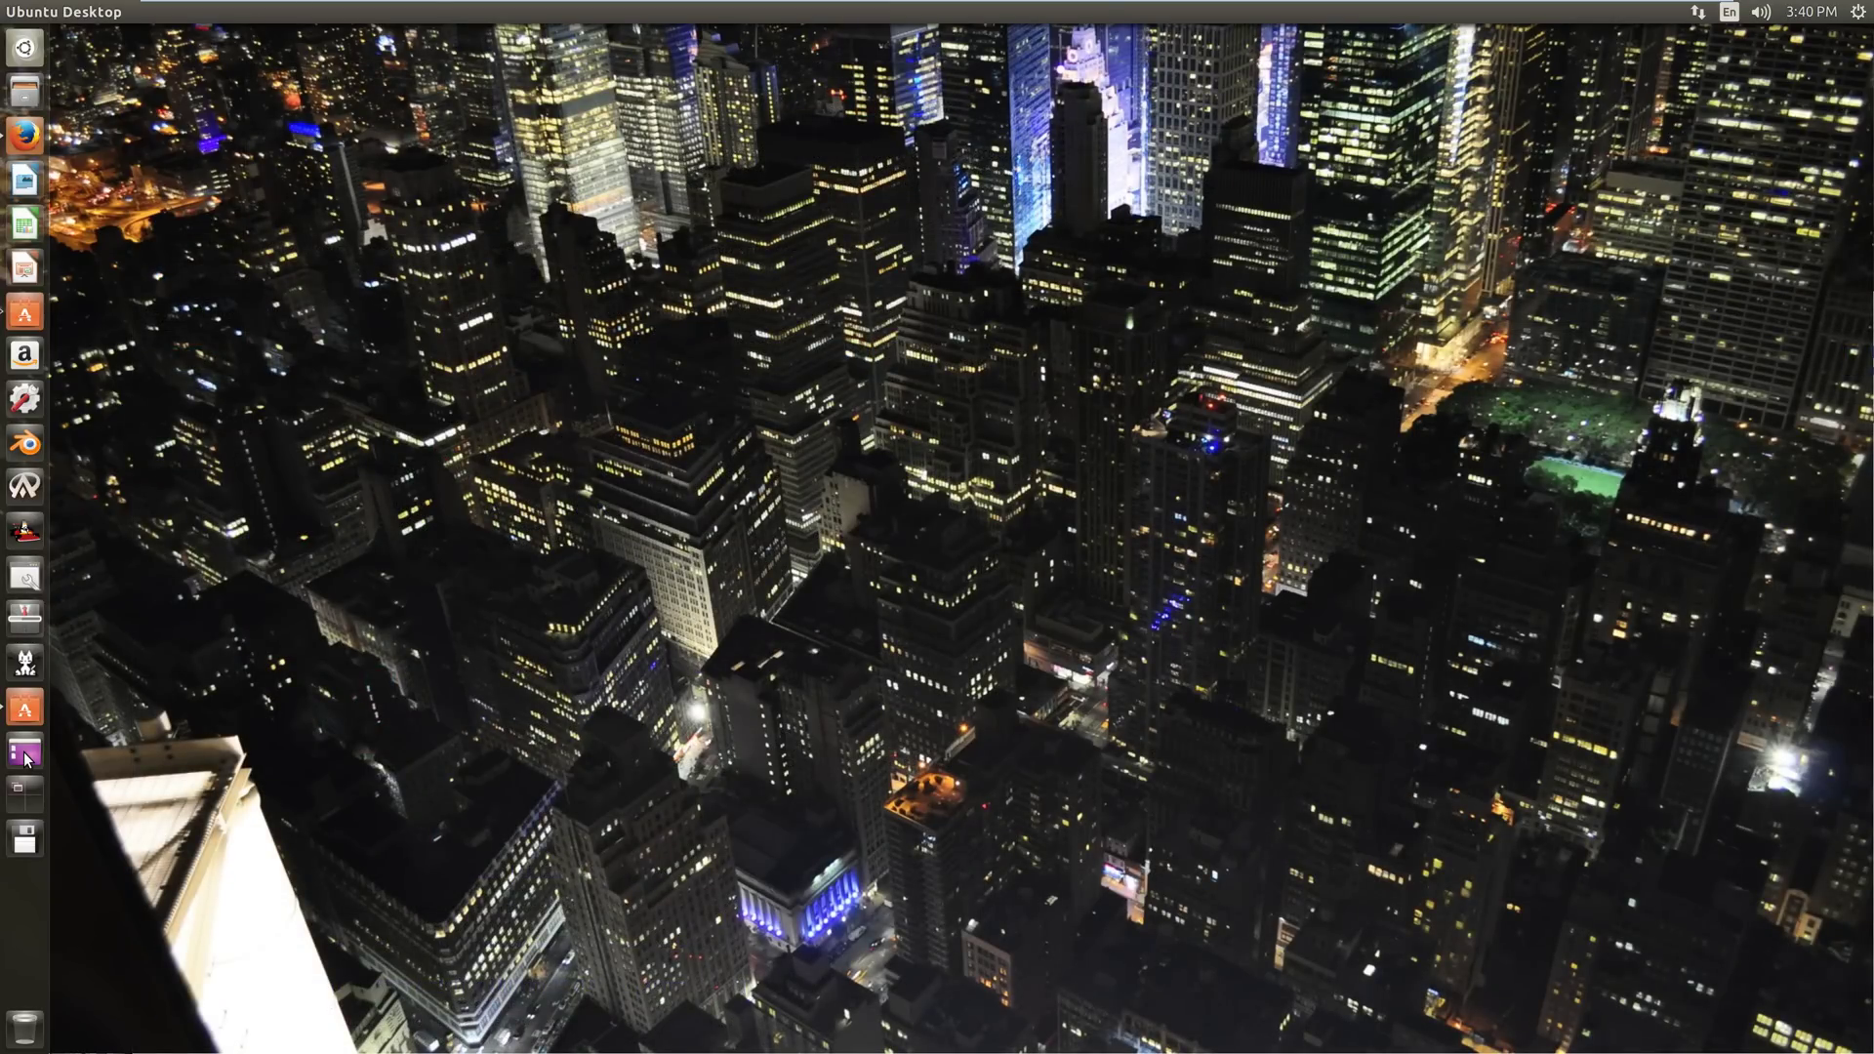
left_click(25, 758)
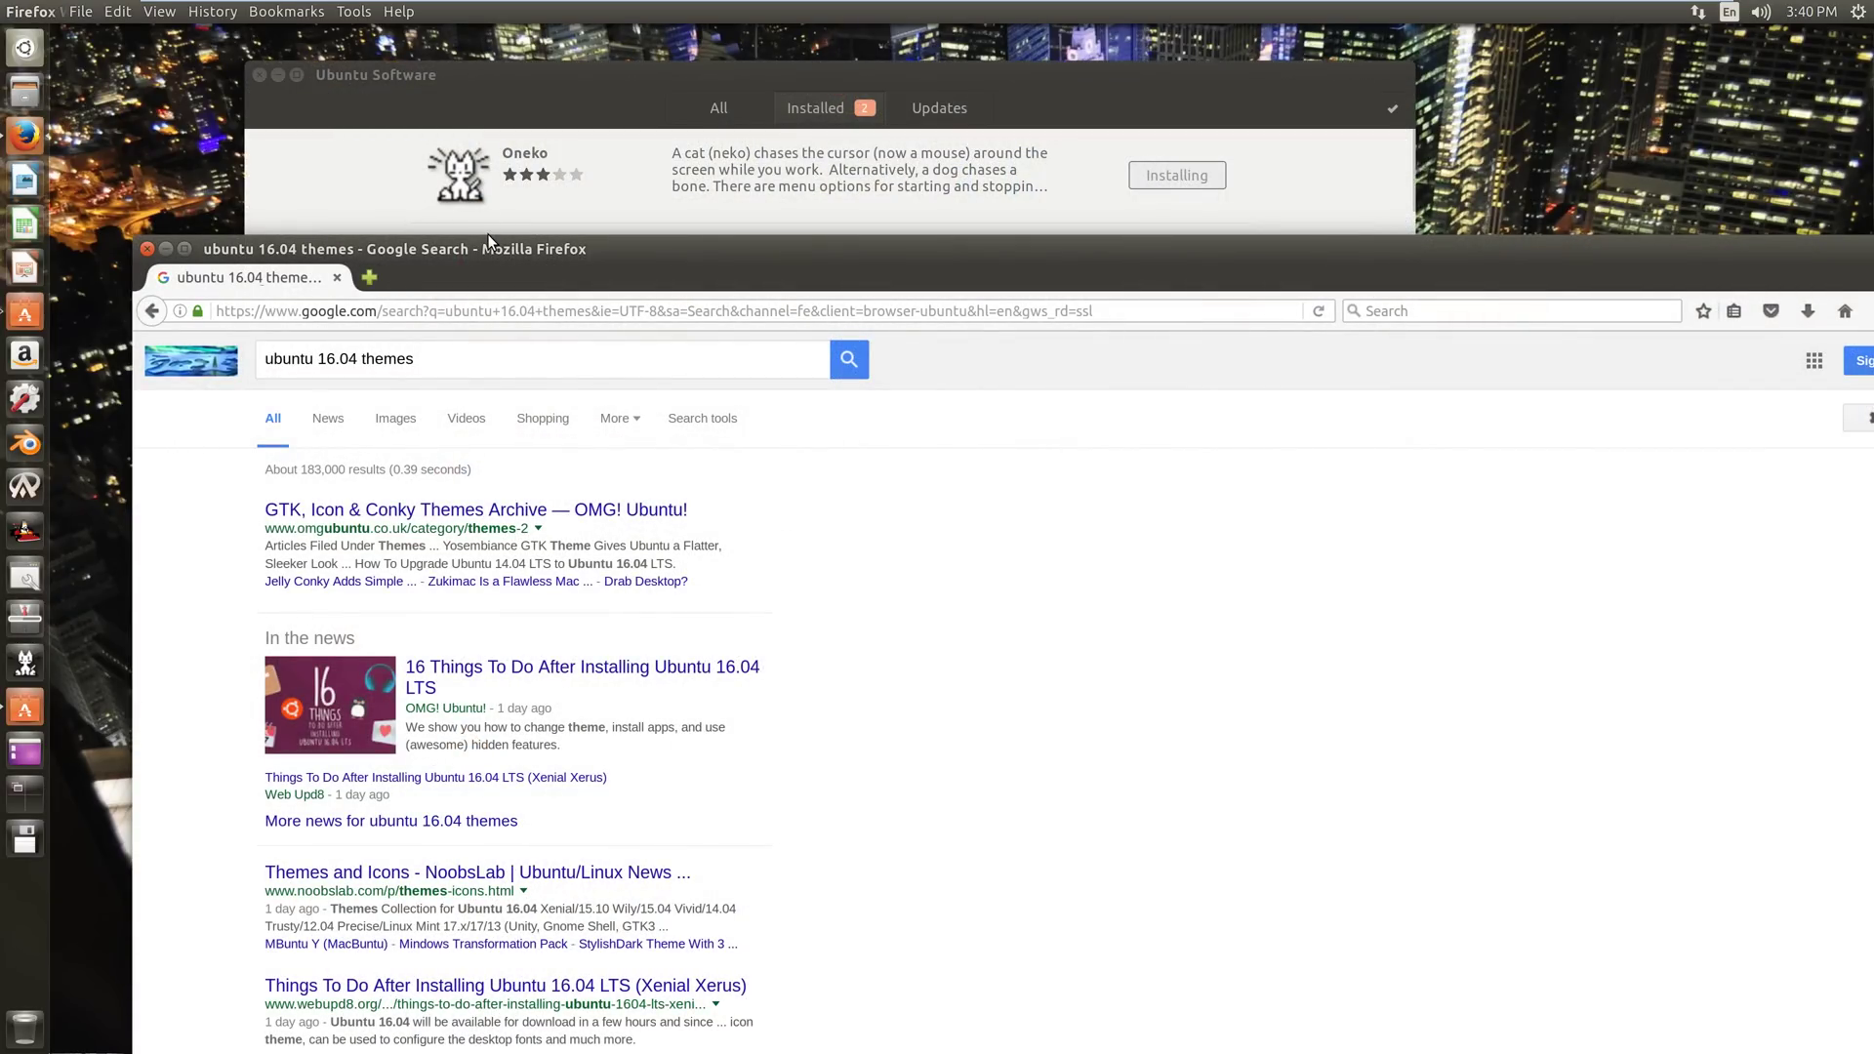
left_click(625, 127)
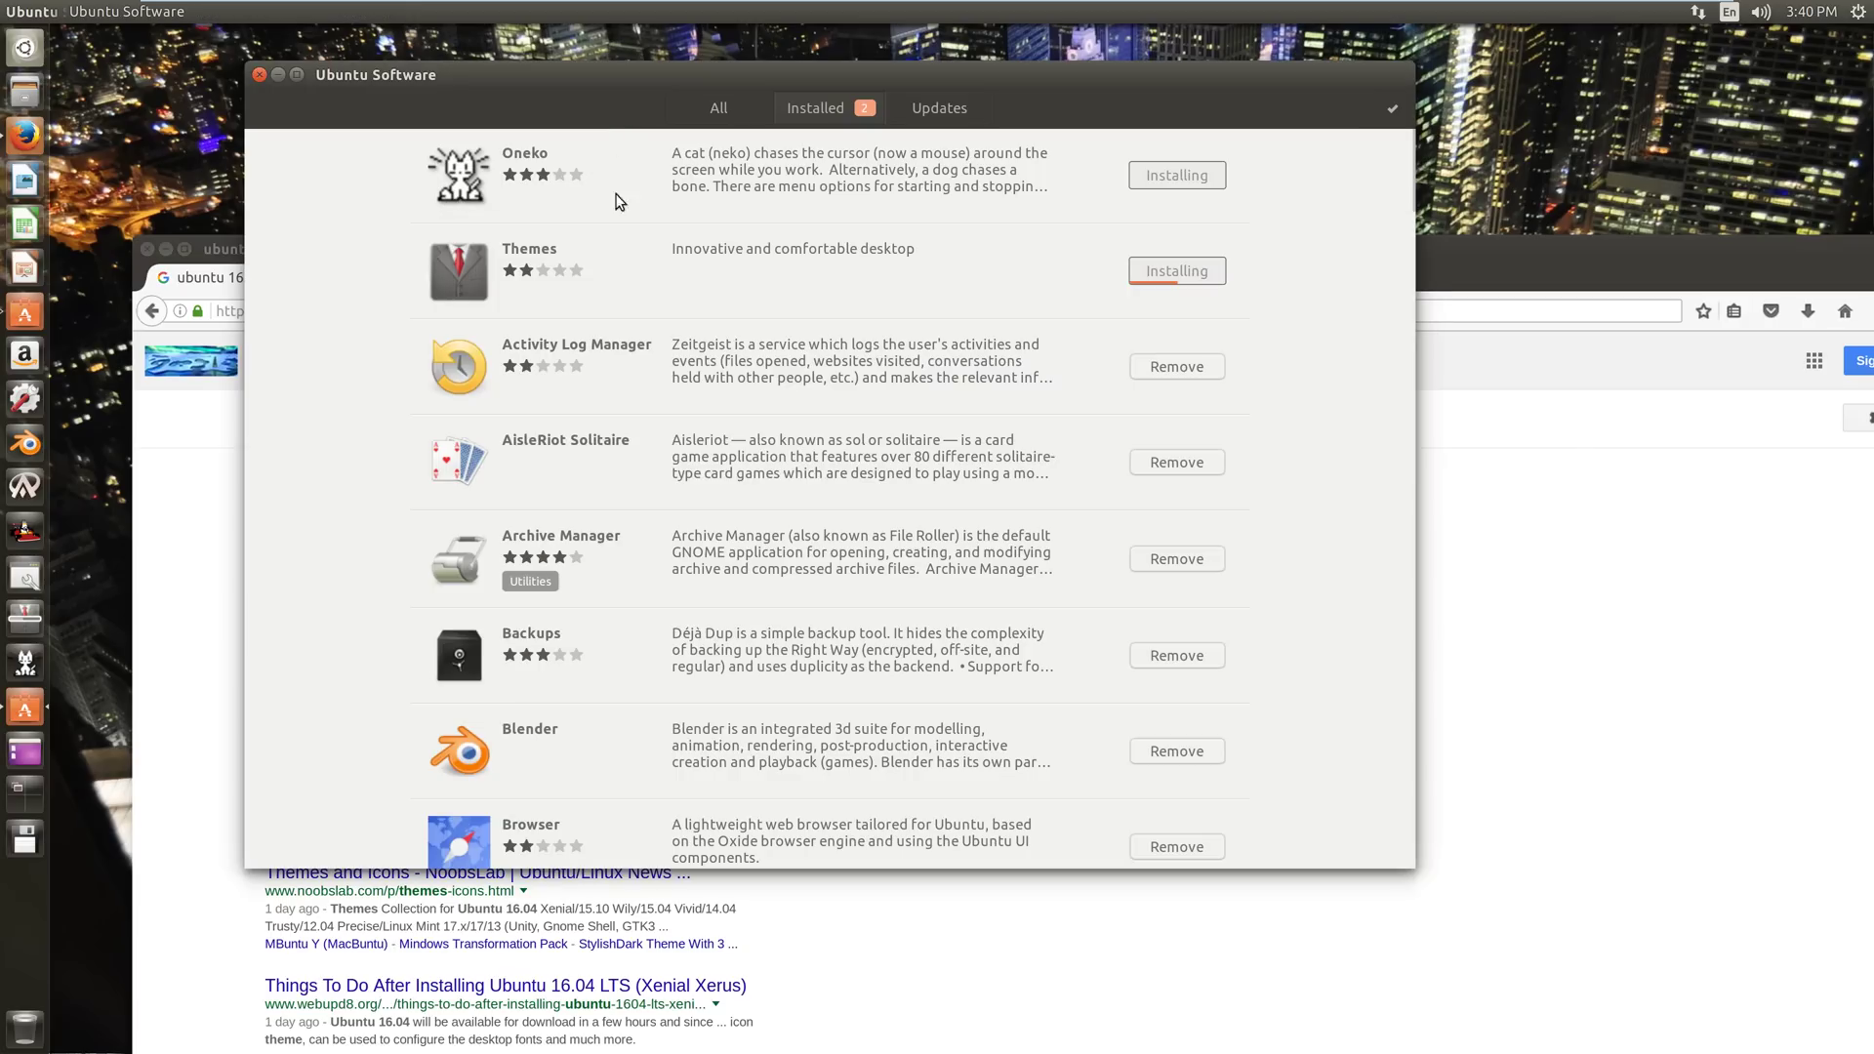
- Close Firefox and show the overview of all four workspaces
left_click(1436, 262)
left_click(147, 249)
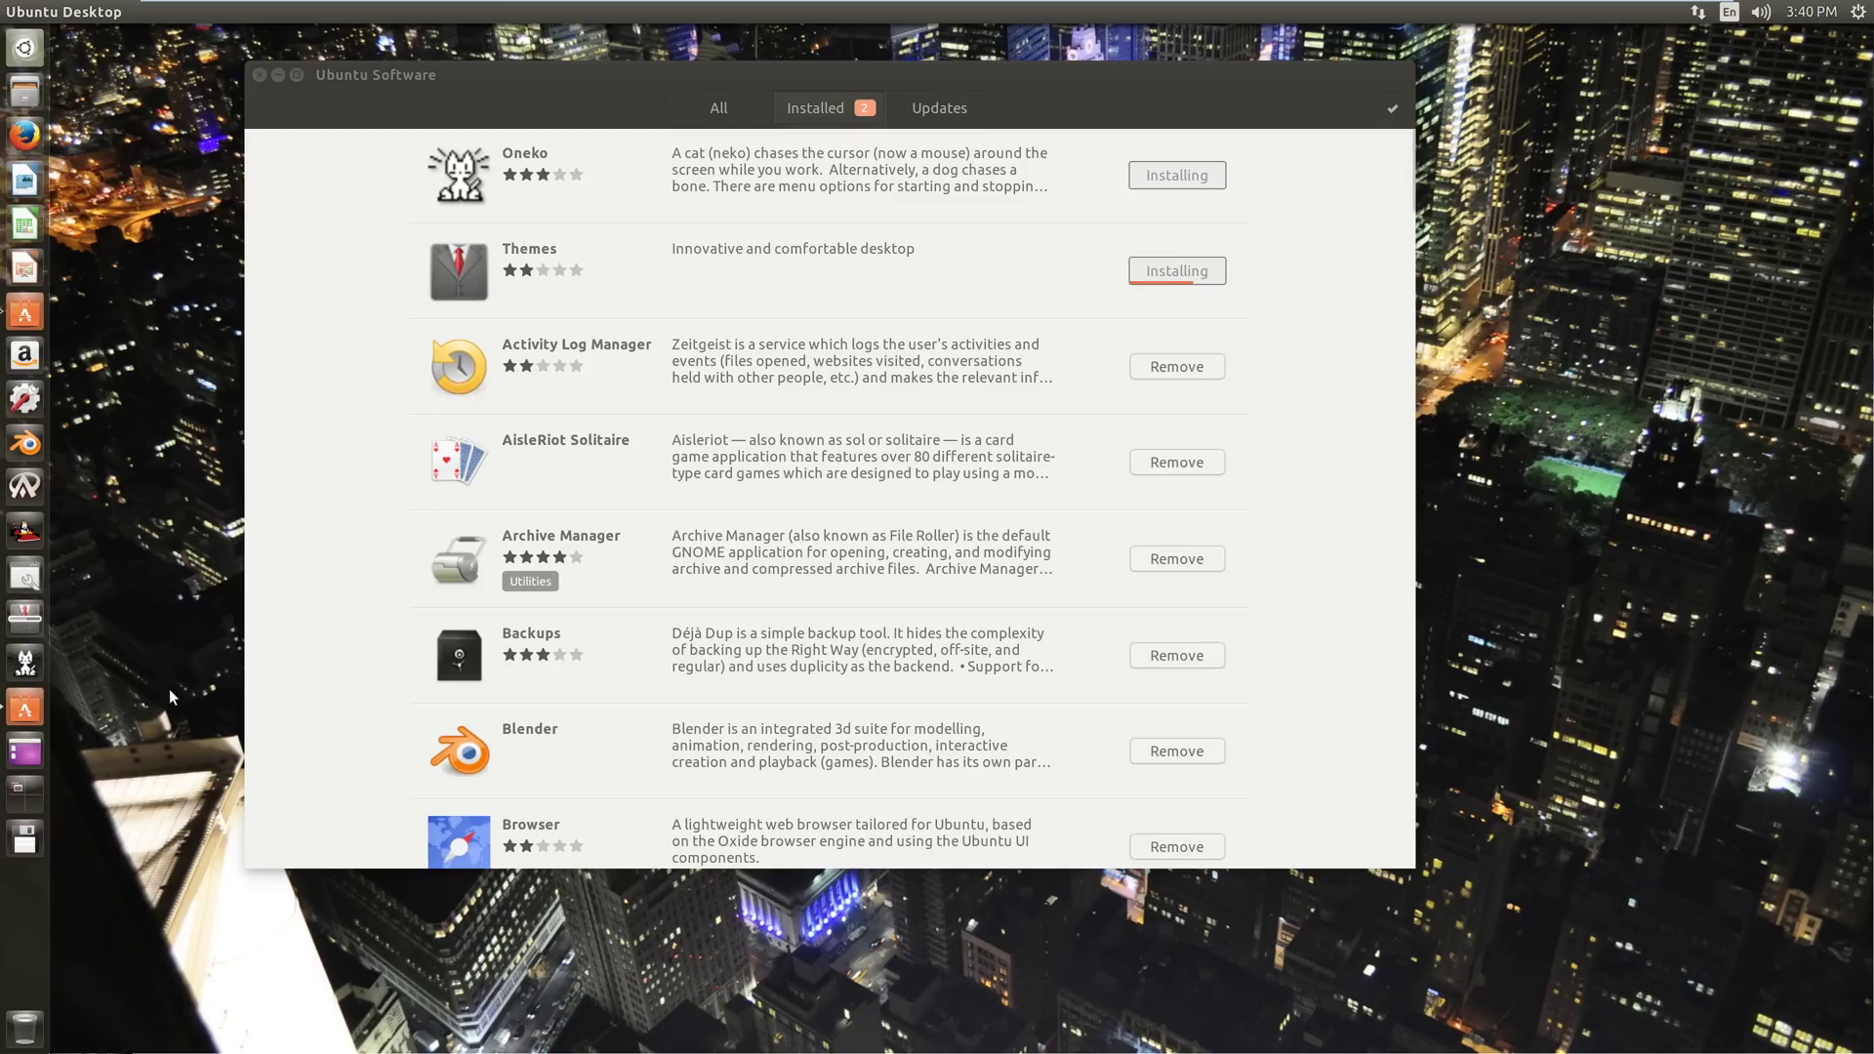
left_click(24, 790)
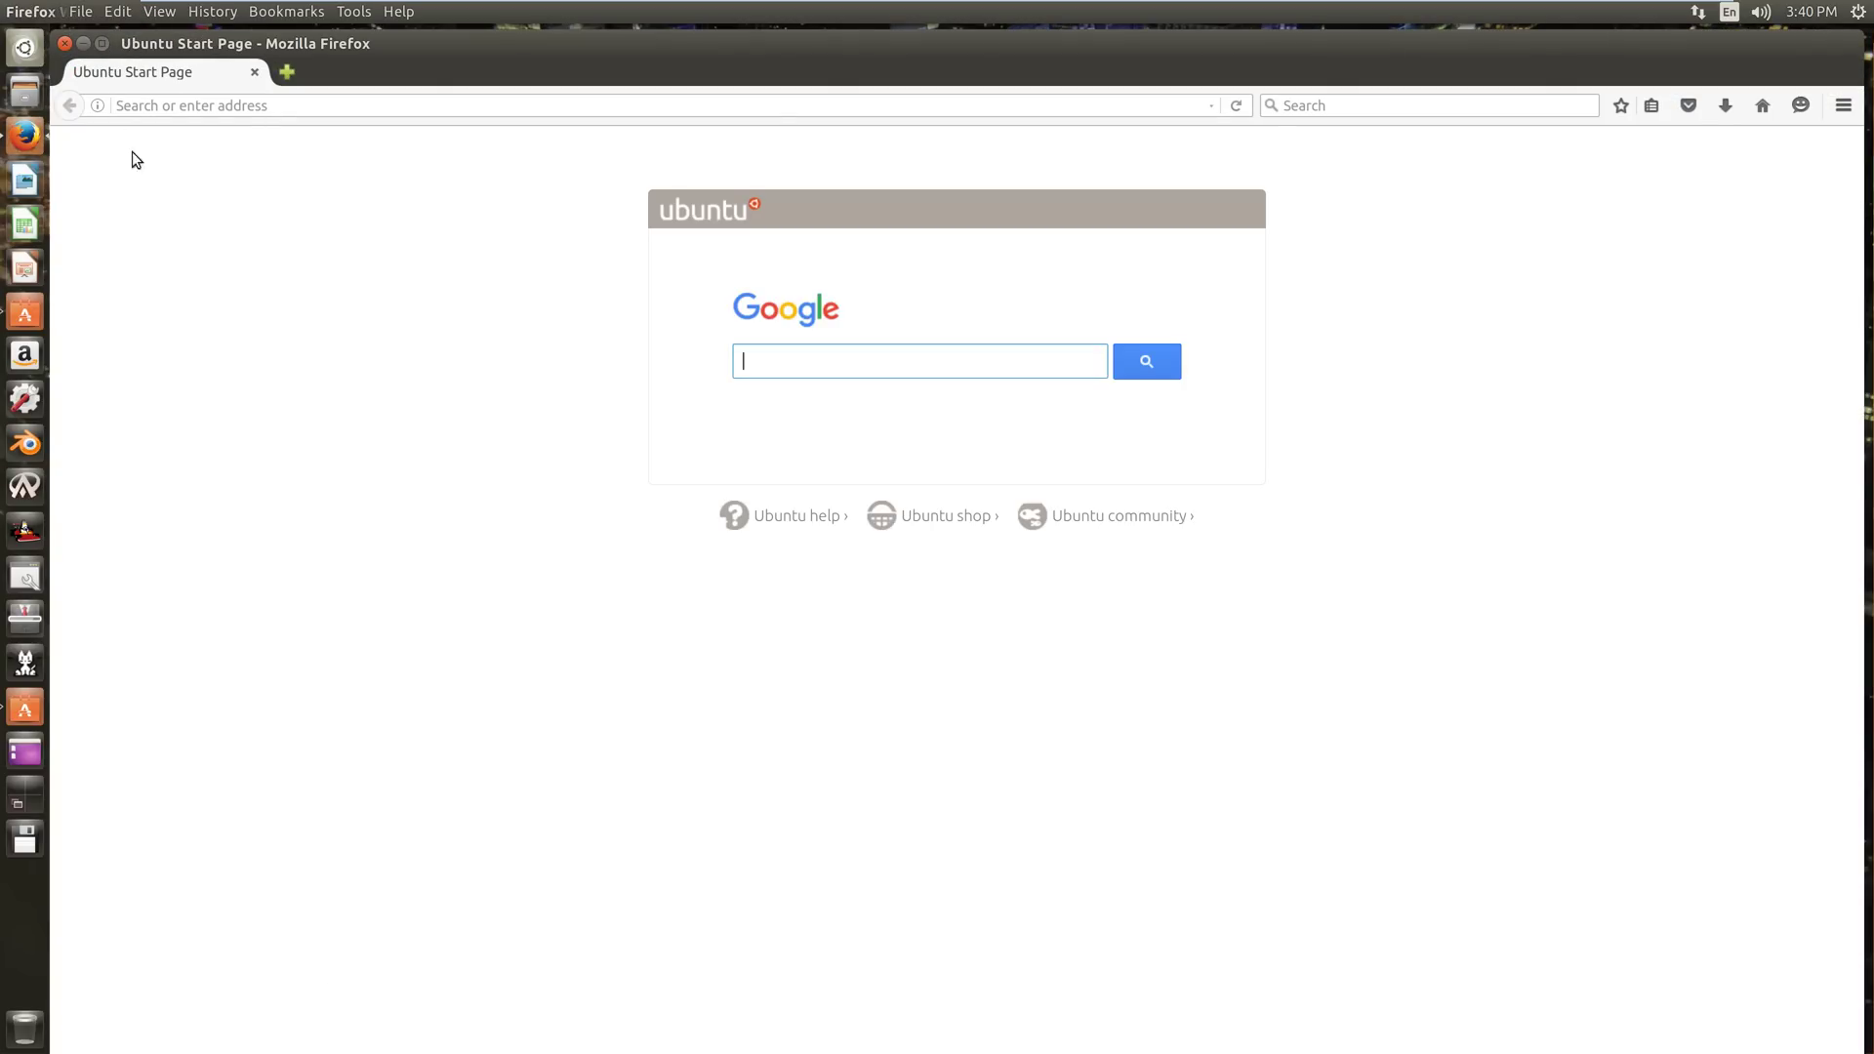
left_click(774, 334)
type("u")
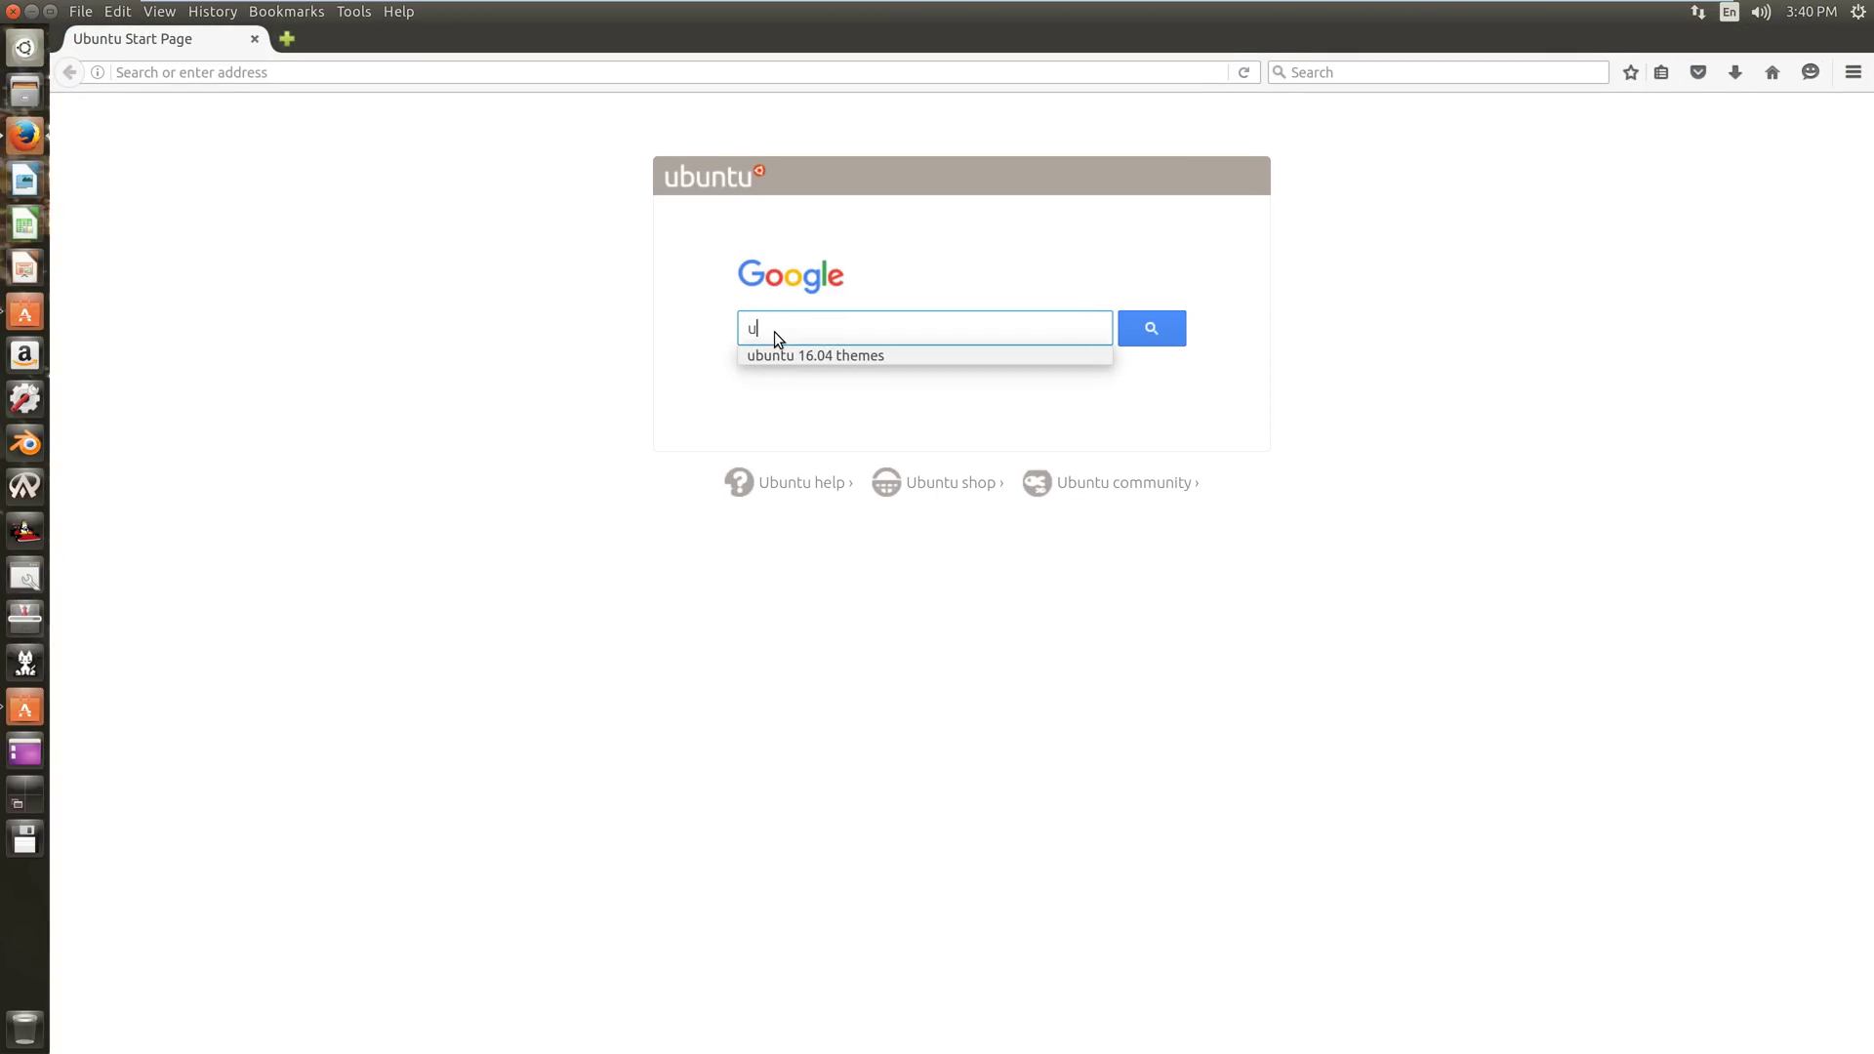
type("b")
key("Down")
key("Return")
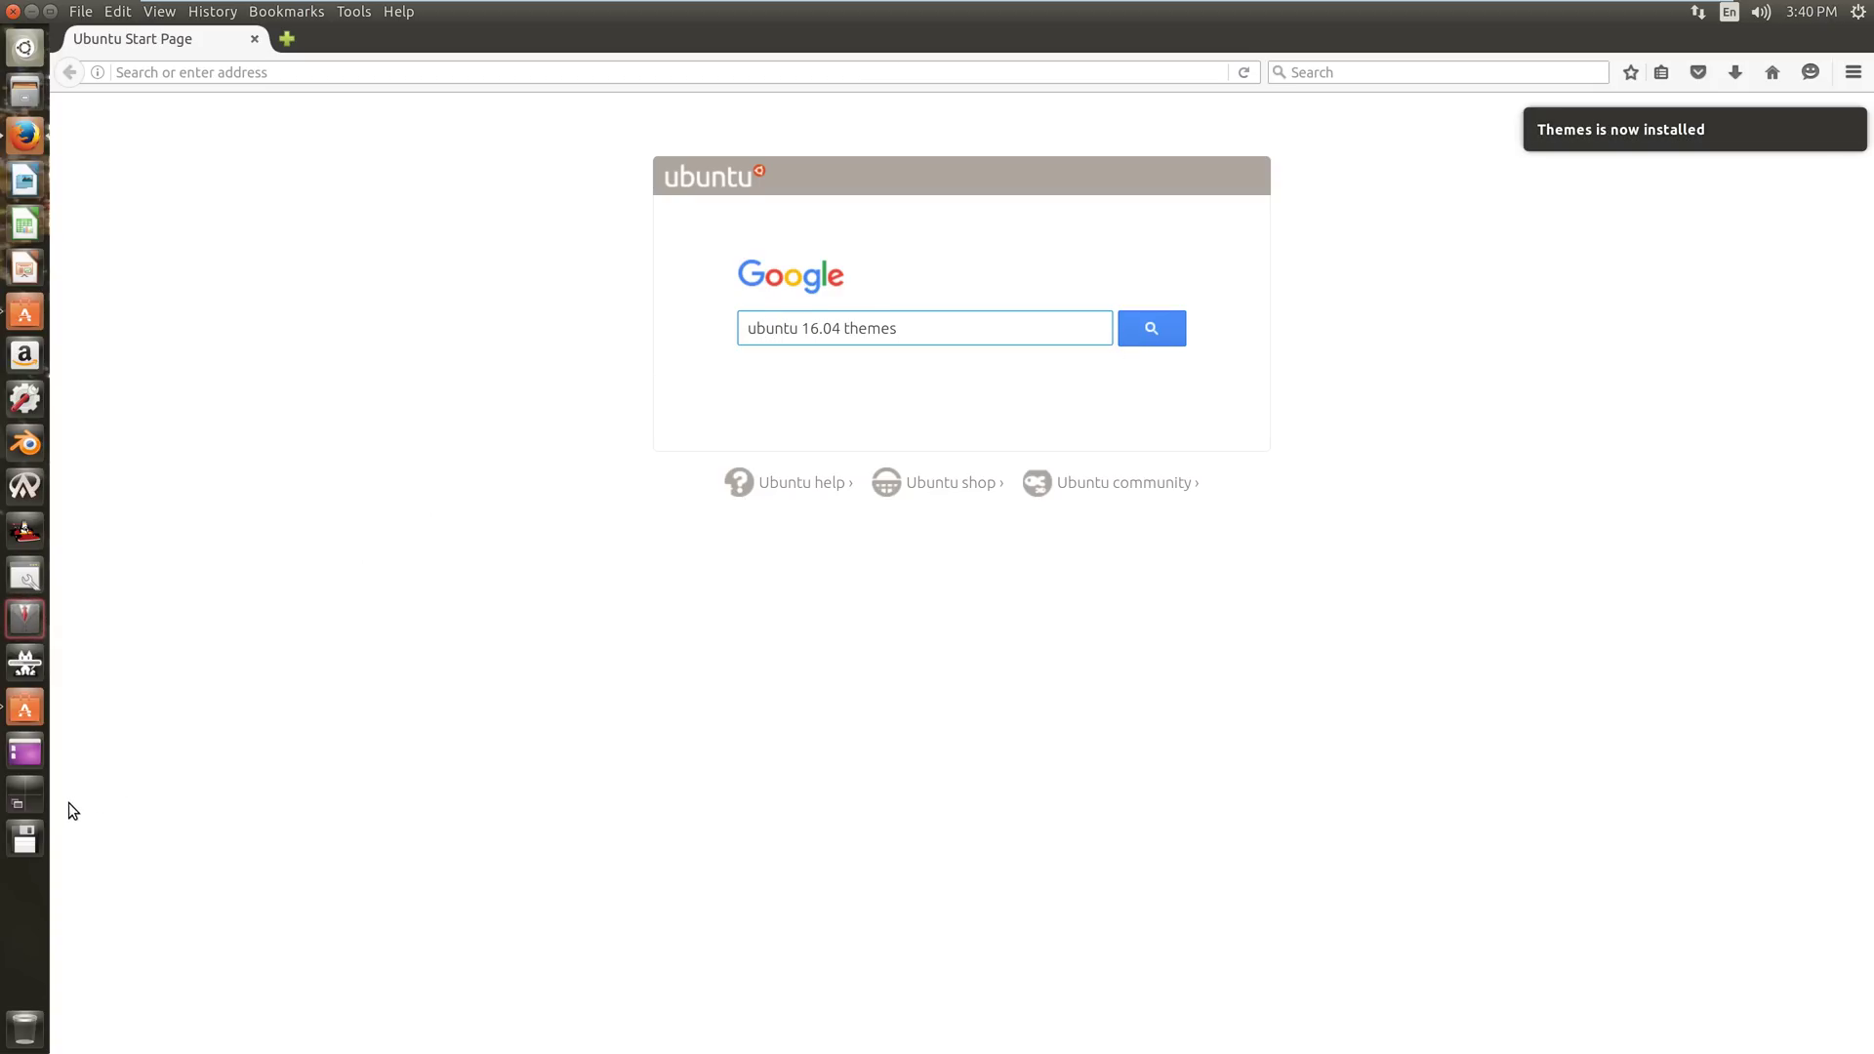
left_click(29, 795)
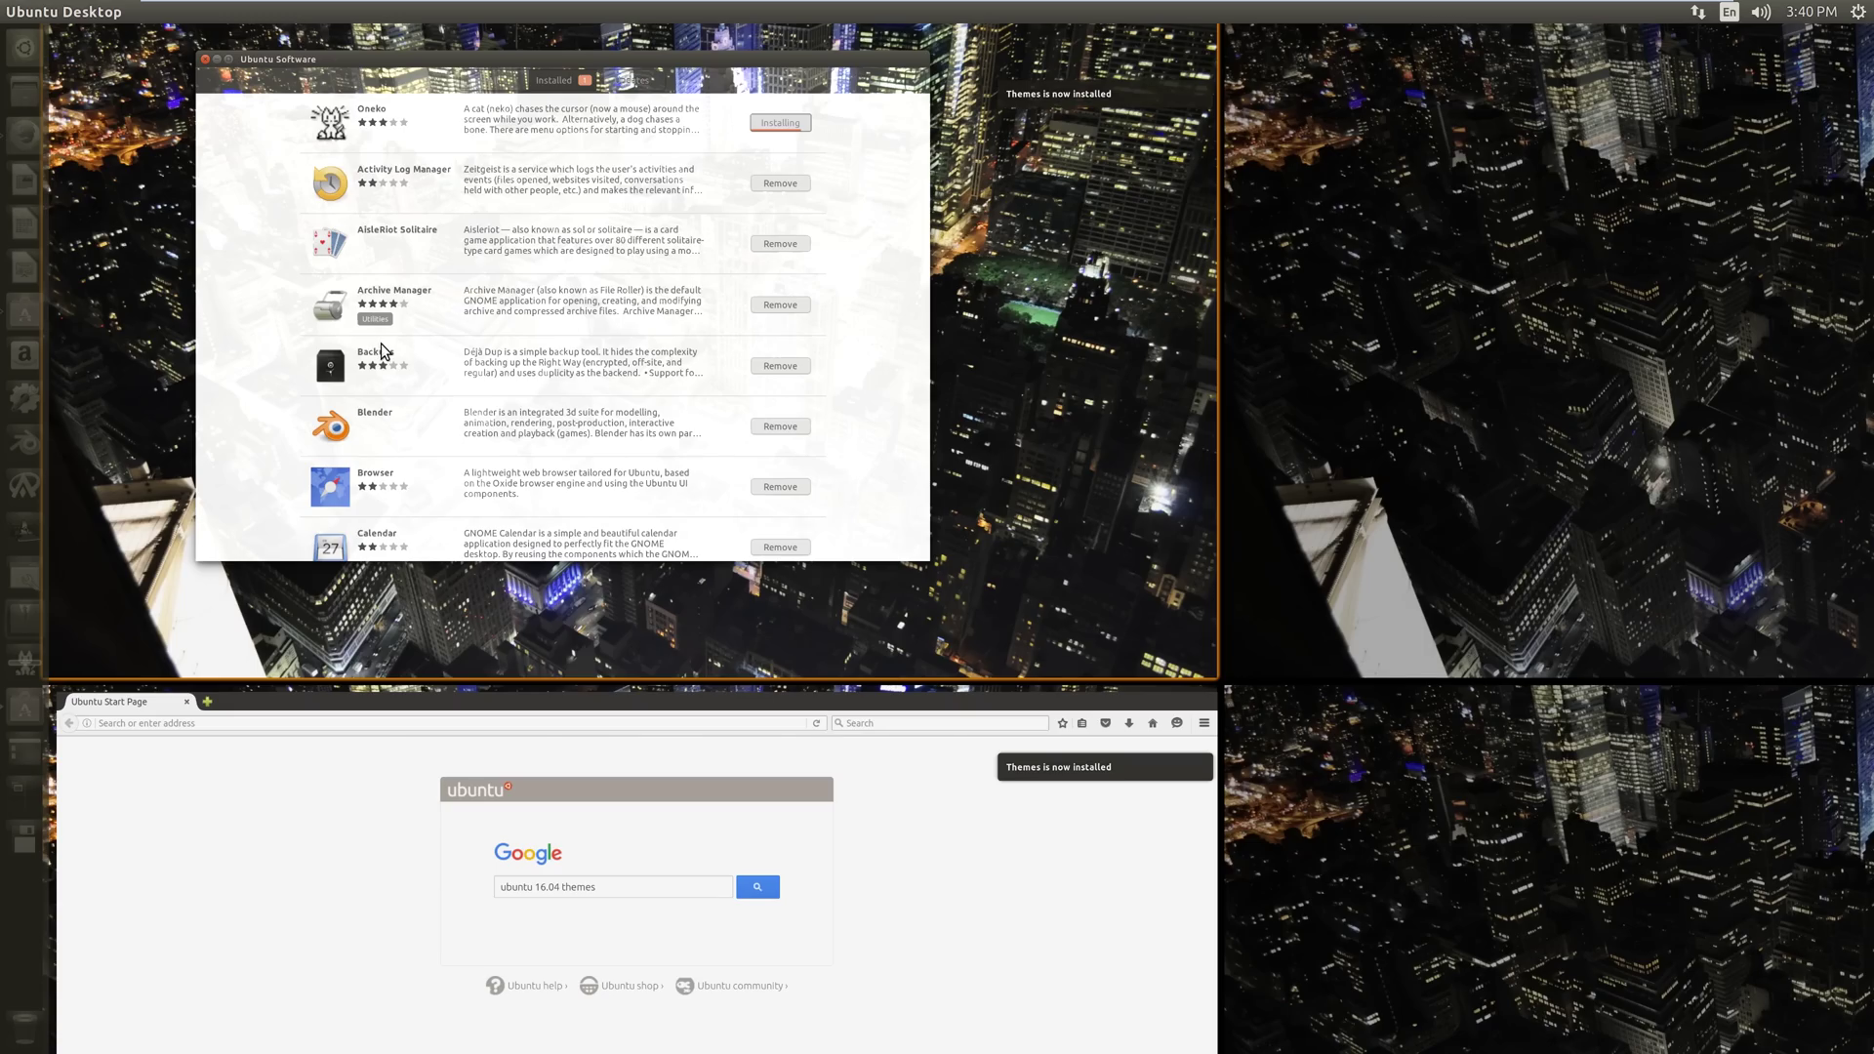
left_click(383, 352)
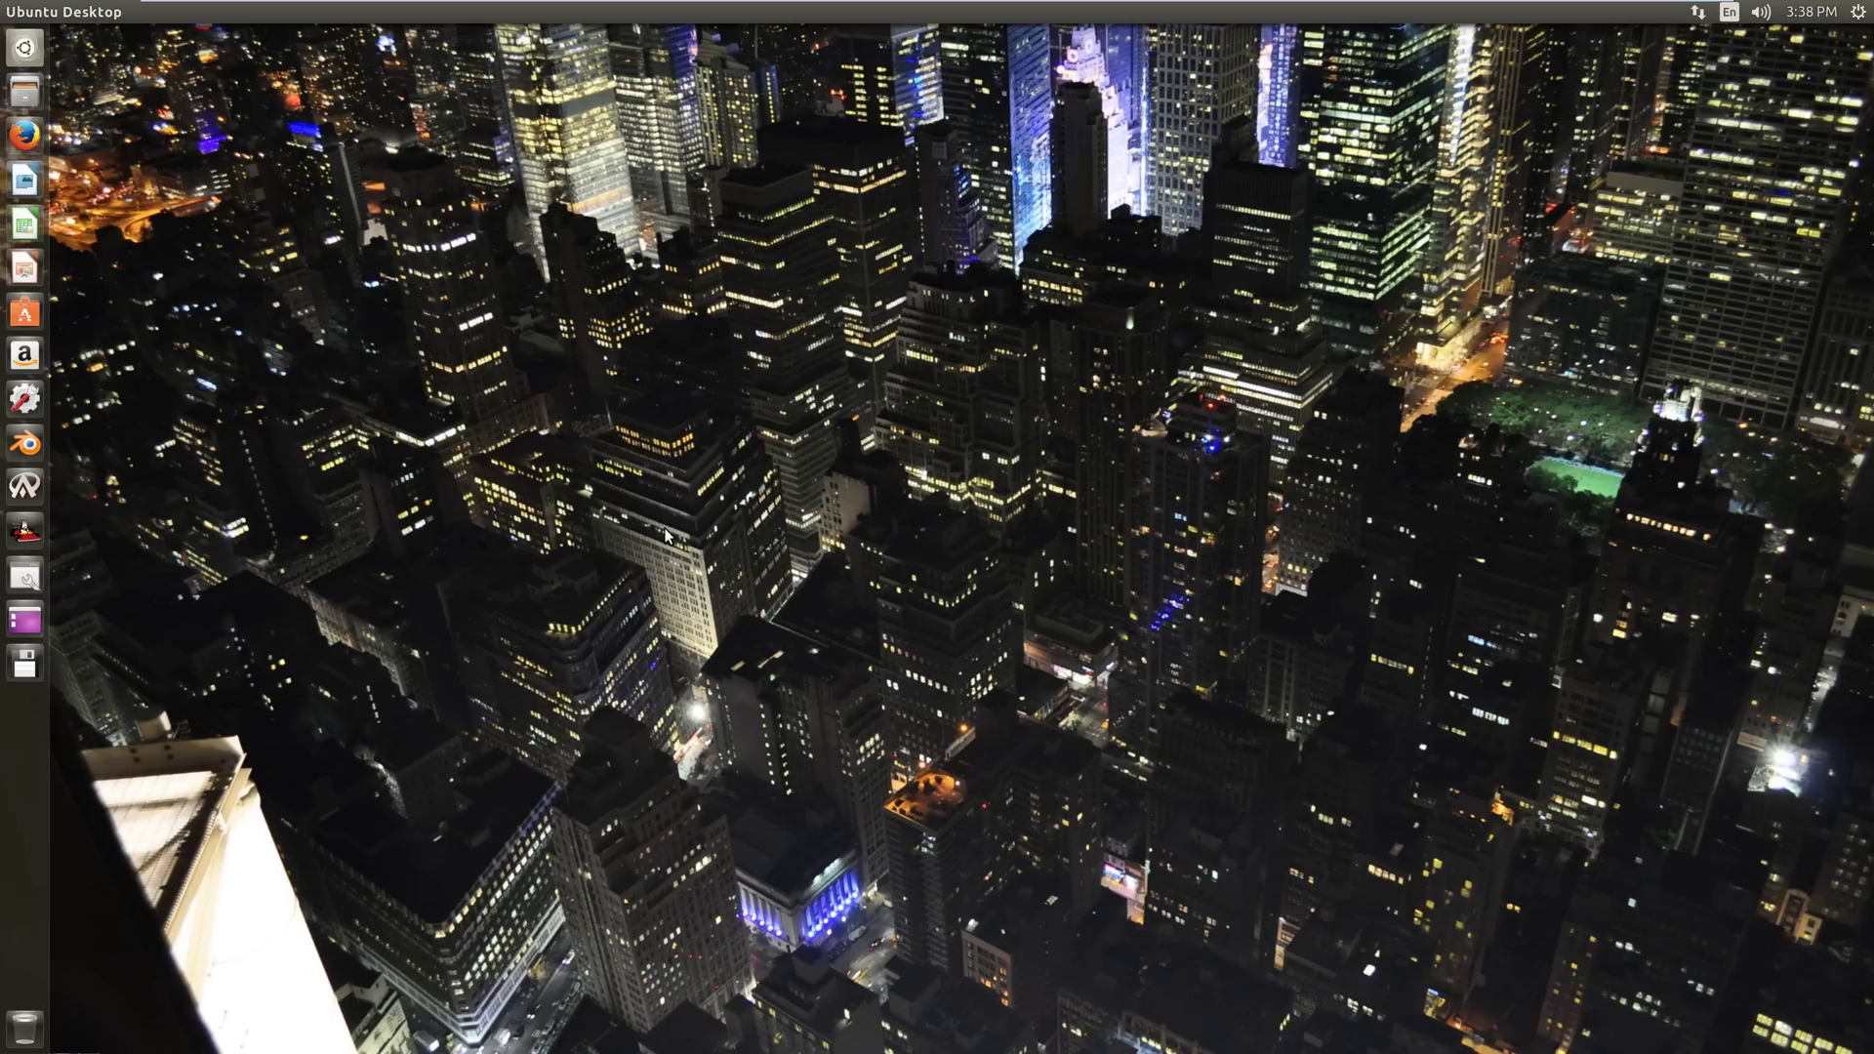
- Open Ubuntu Software, reposition its window, and search for 'theme'
left_click(27, 314)
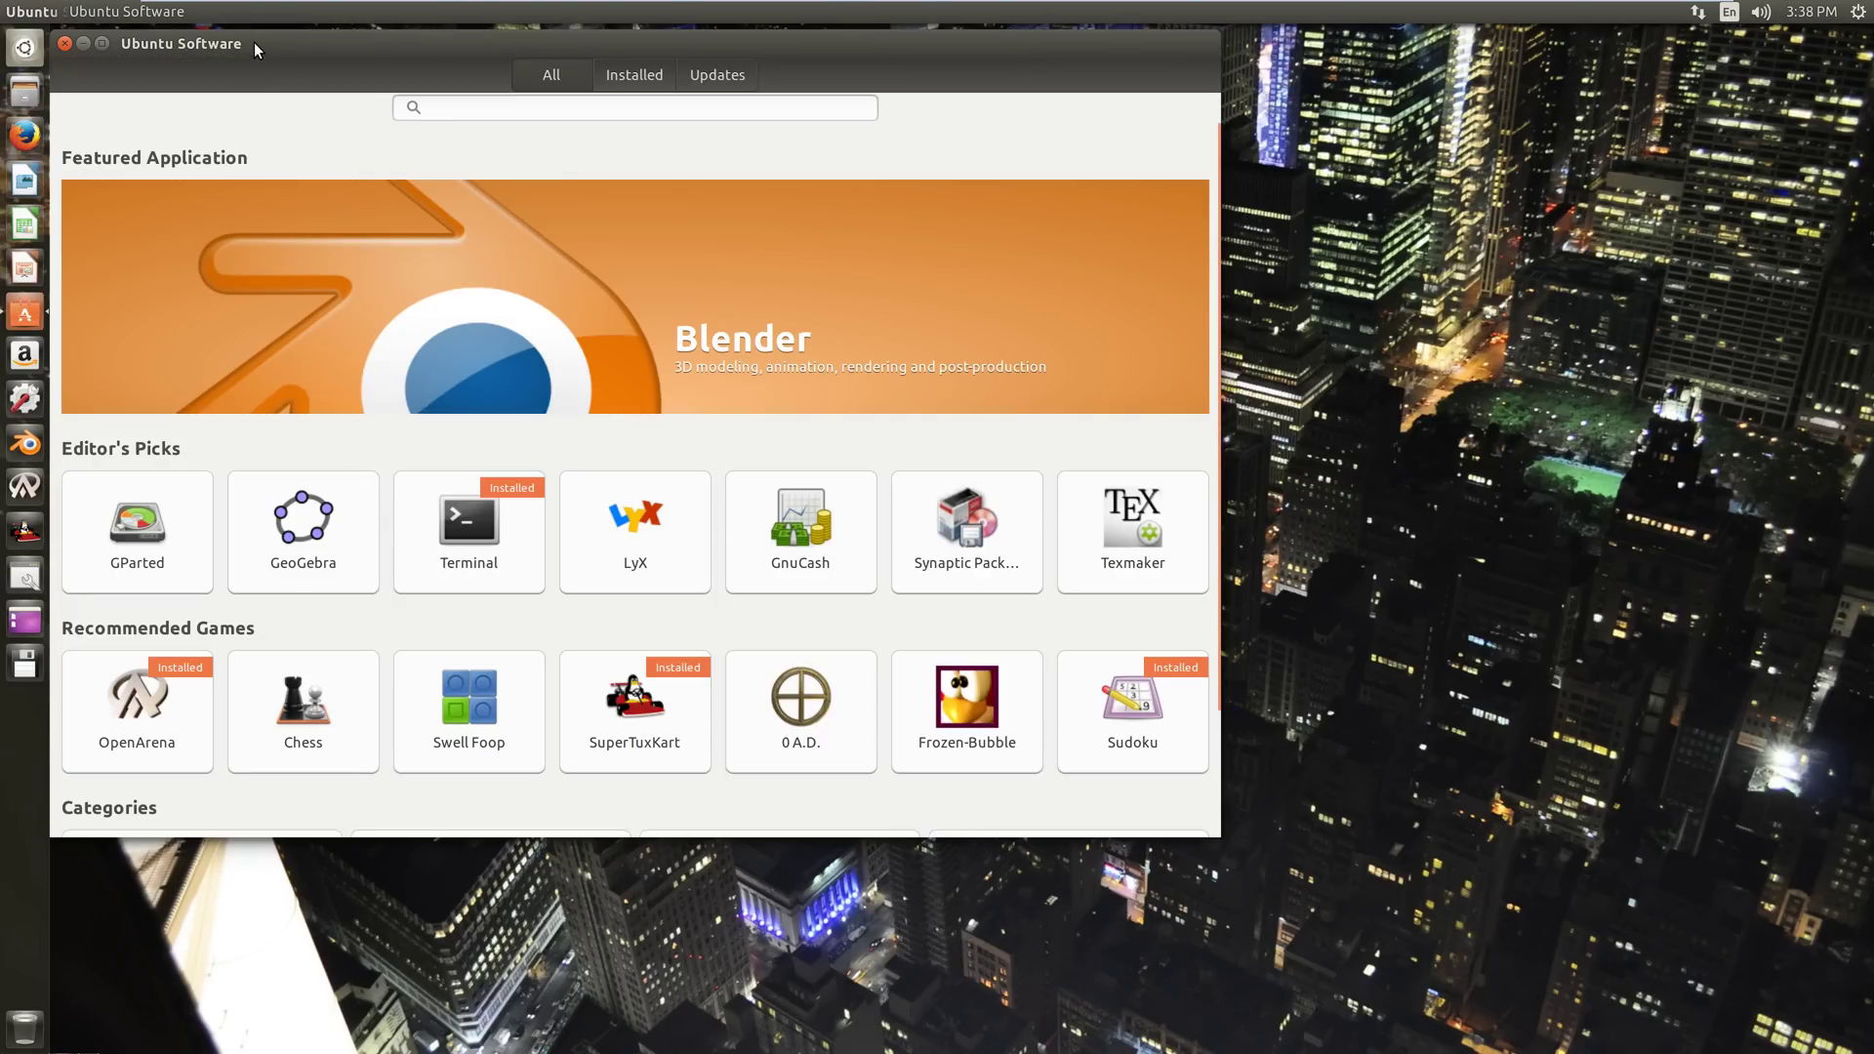
left_click_drag(256, 49, 501, 101)
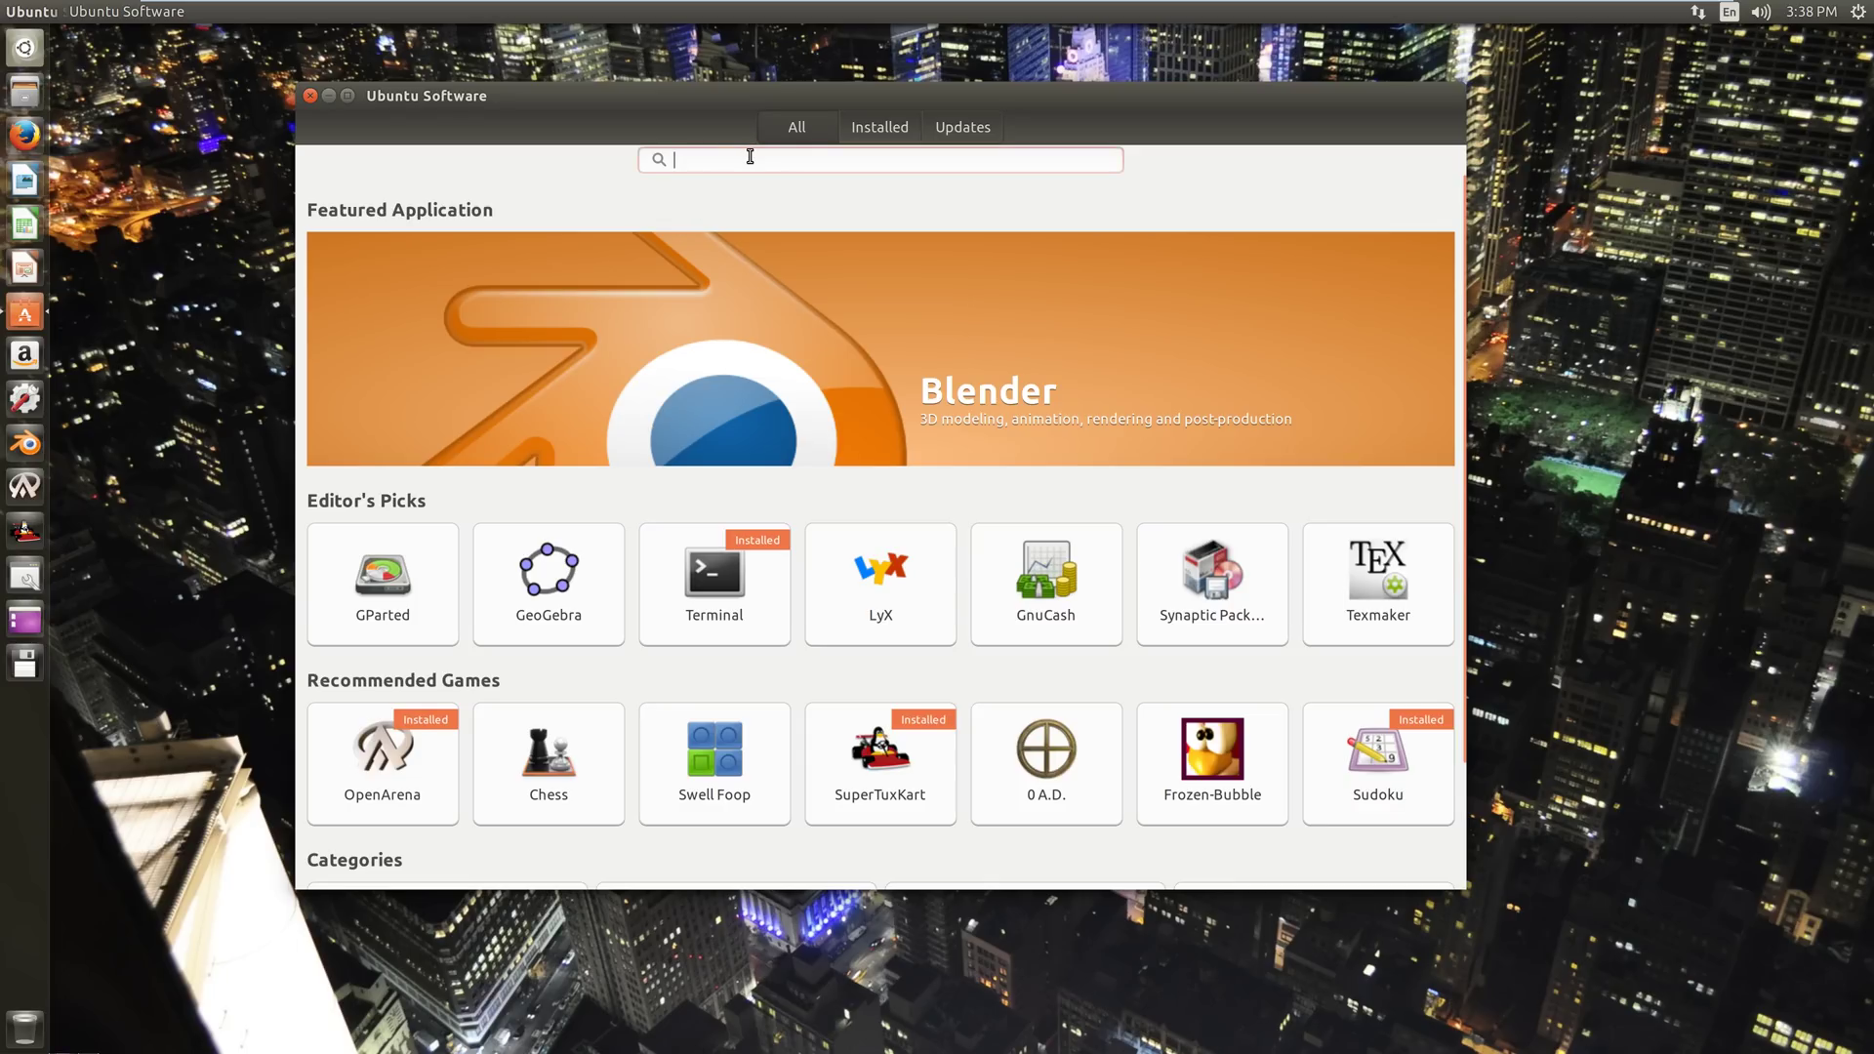
type("theme")
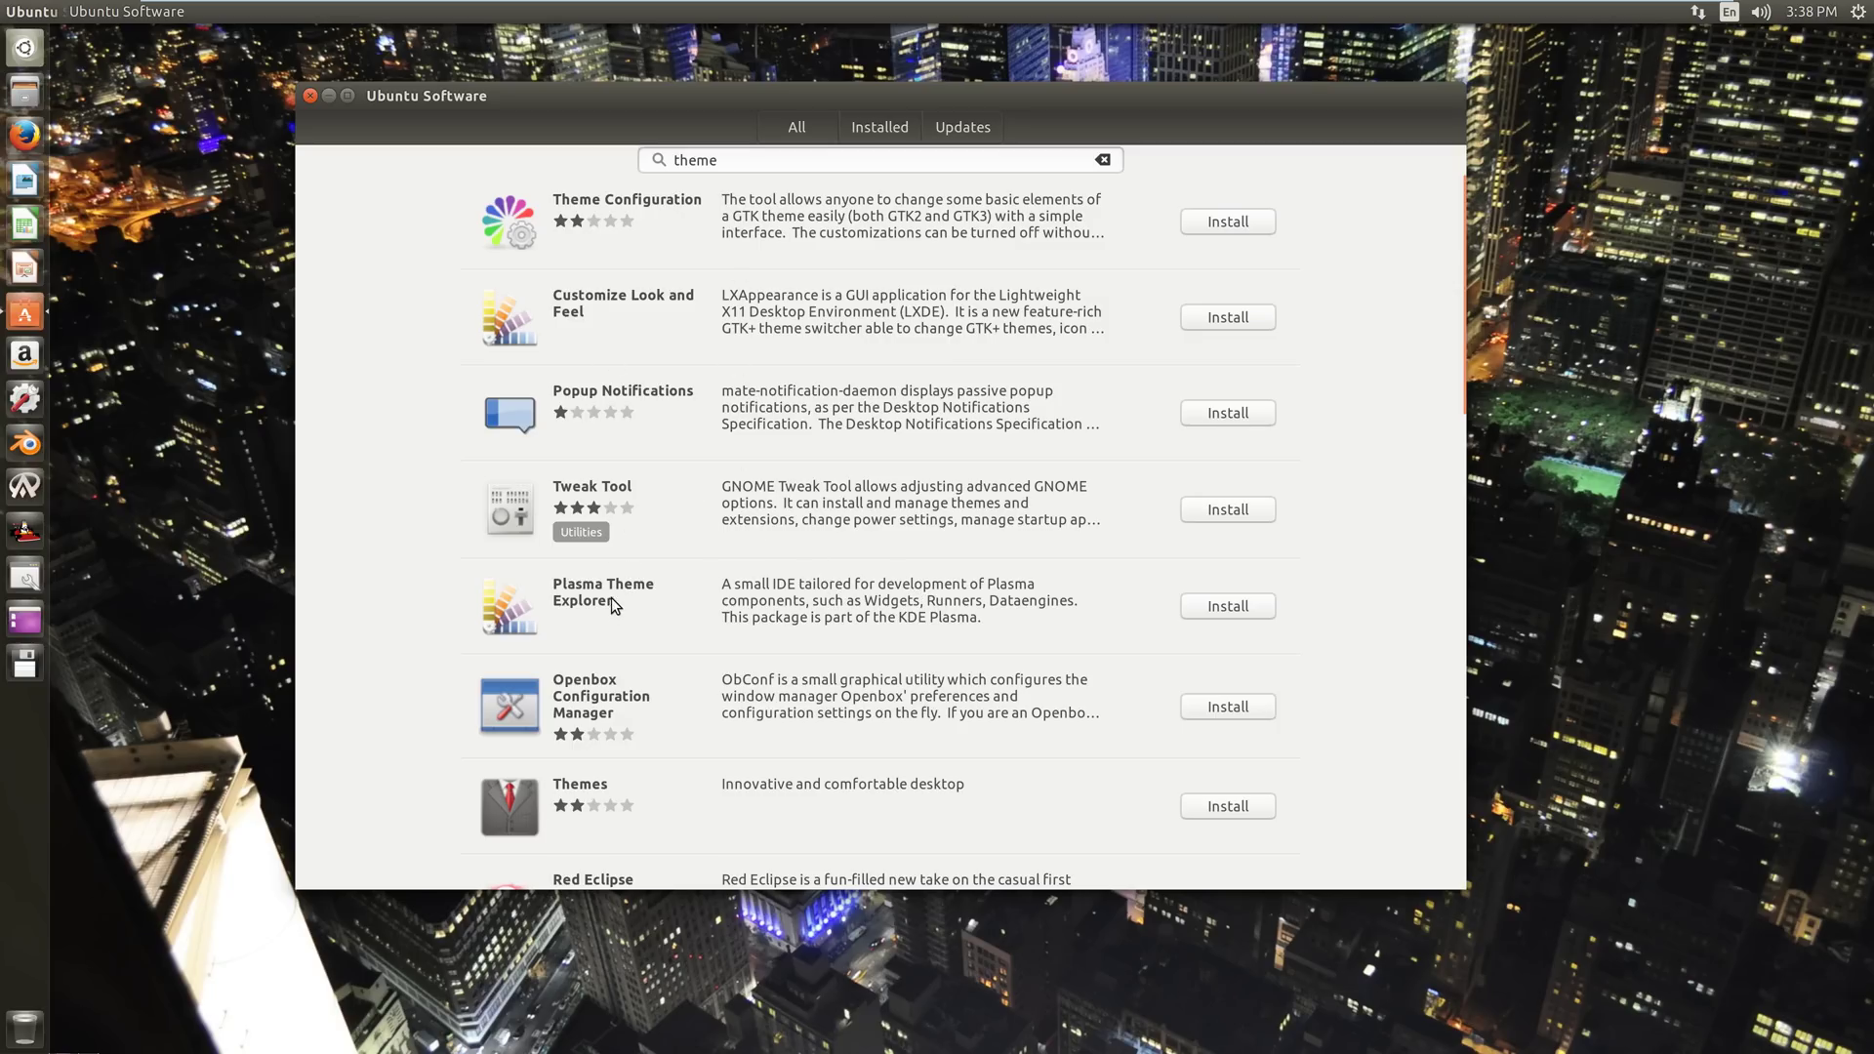
- View the Plasma Theme Explorer details, then go back and scroll through the theme results
left_click(980, 619)
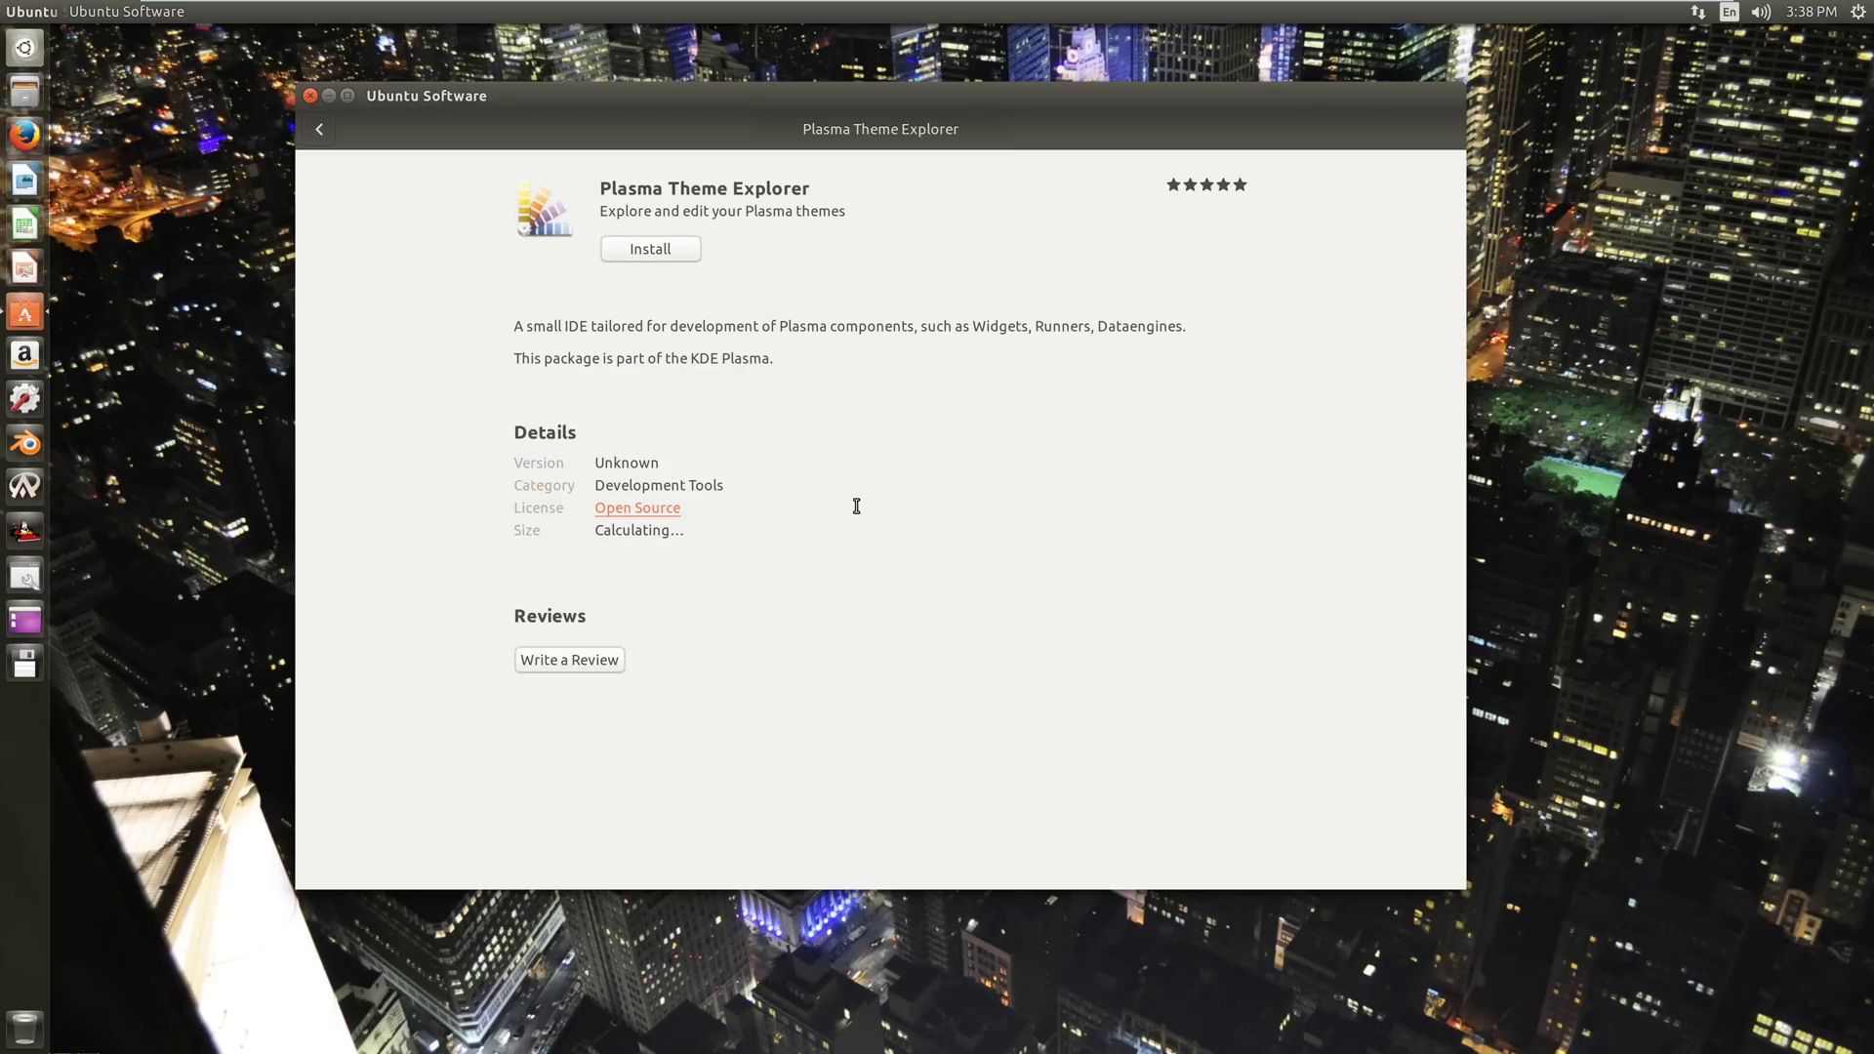
left_click(322, 115)
scroll(774, 586, "down", 4)
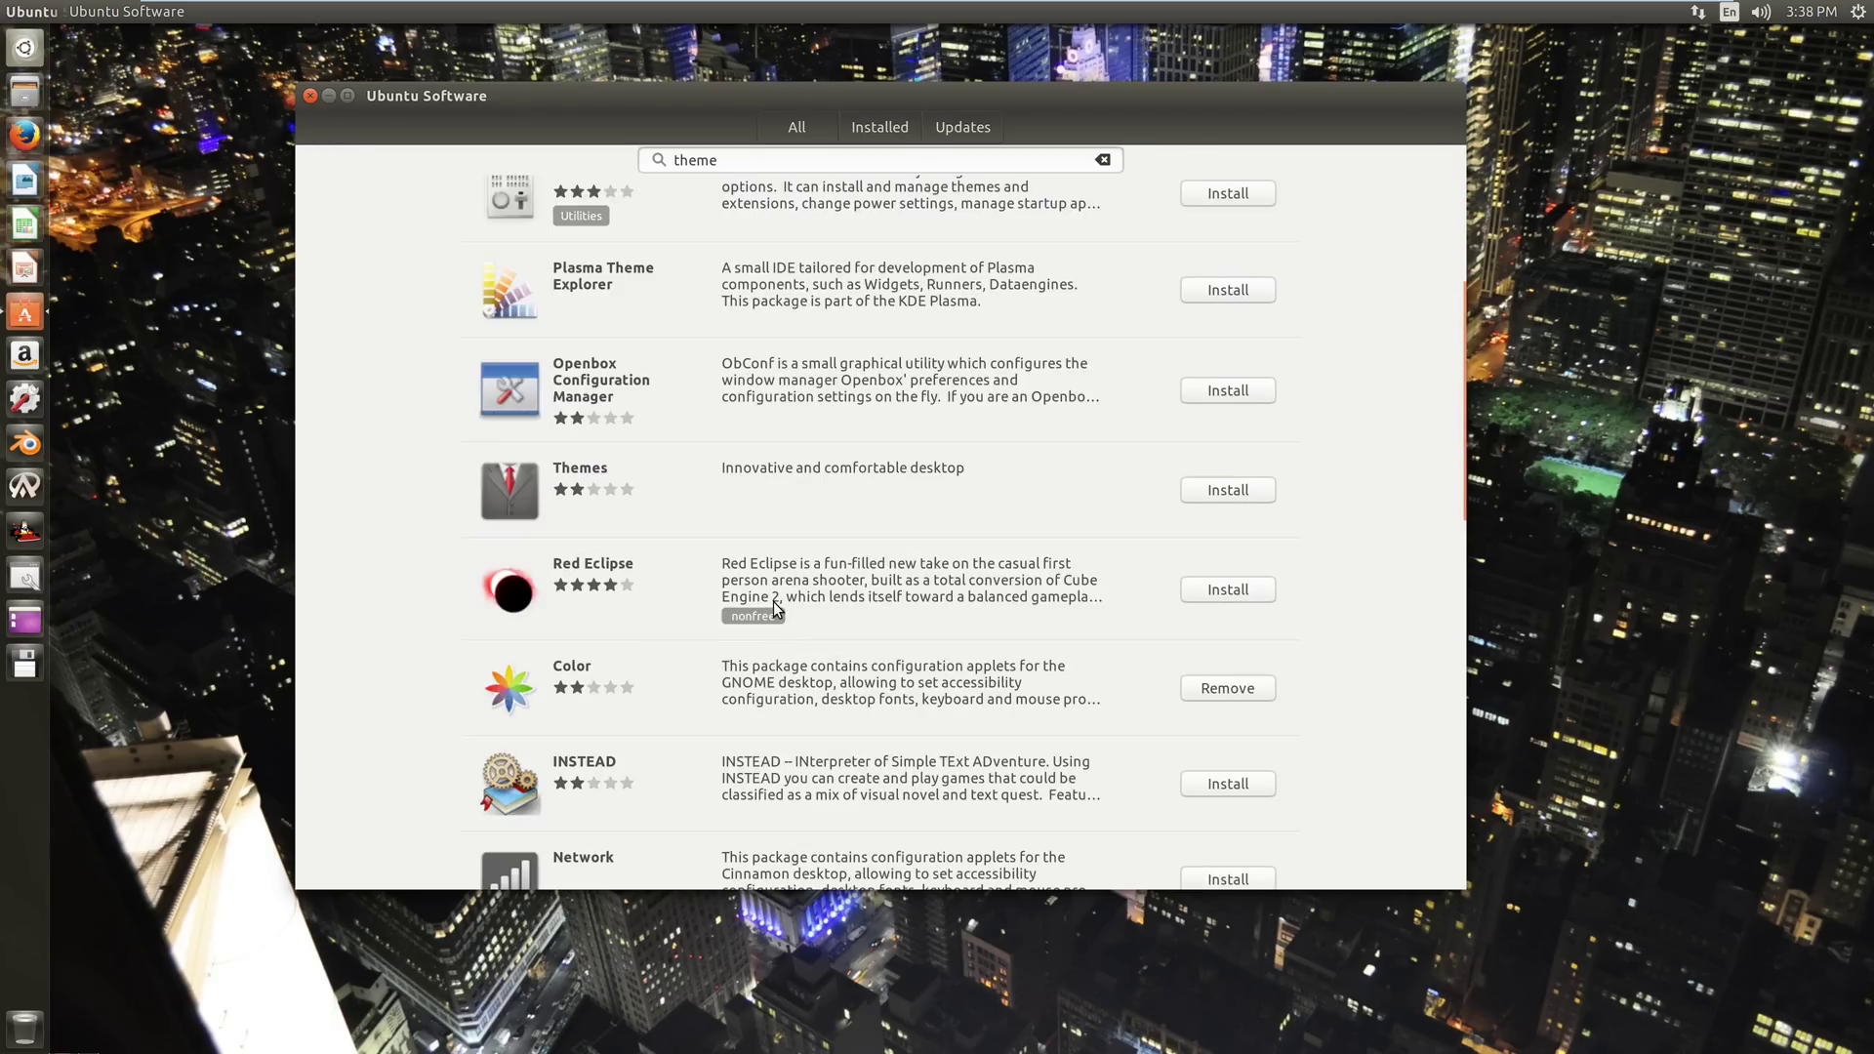
scroll(773, 601, "down", 1)
scroll(729, 589, "up", 2)
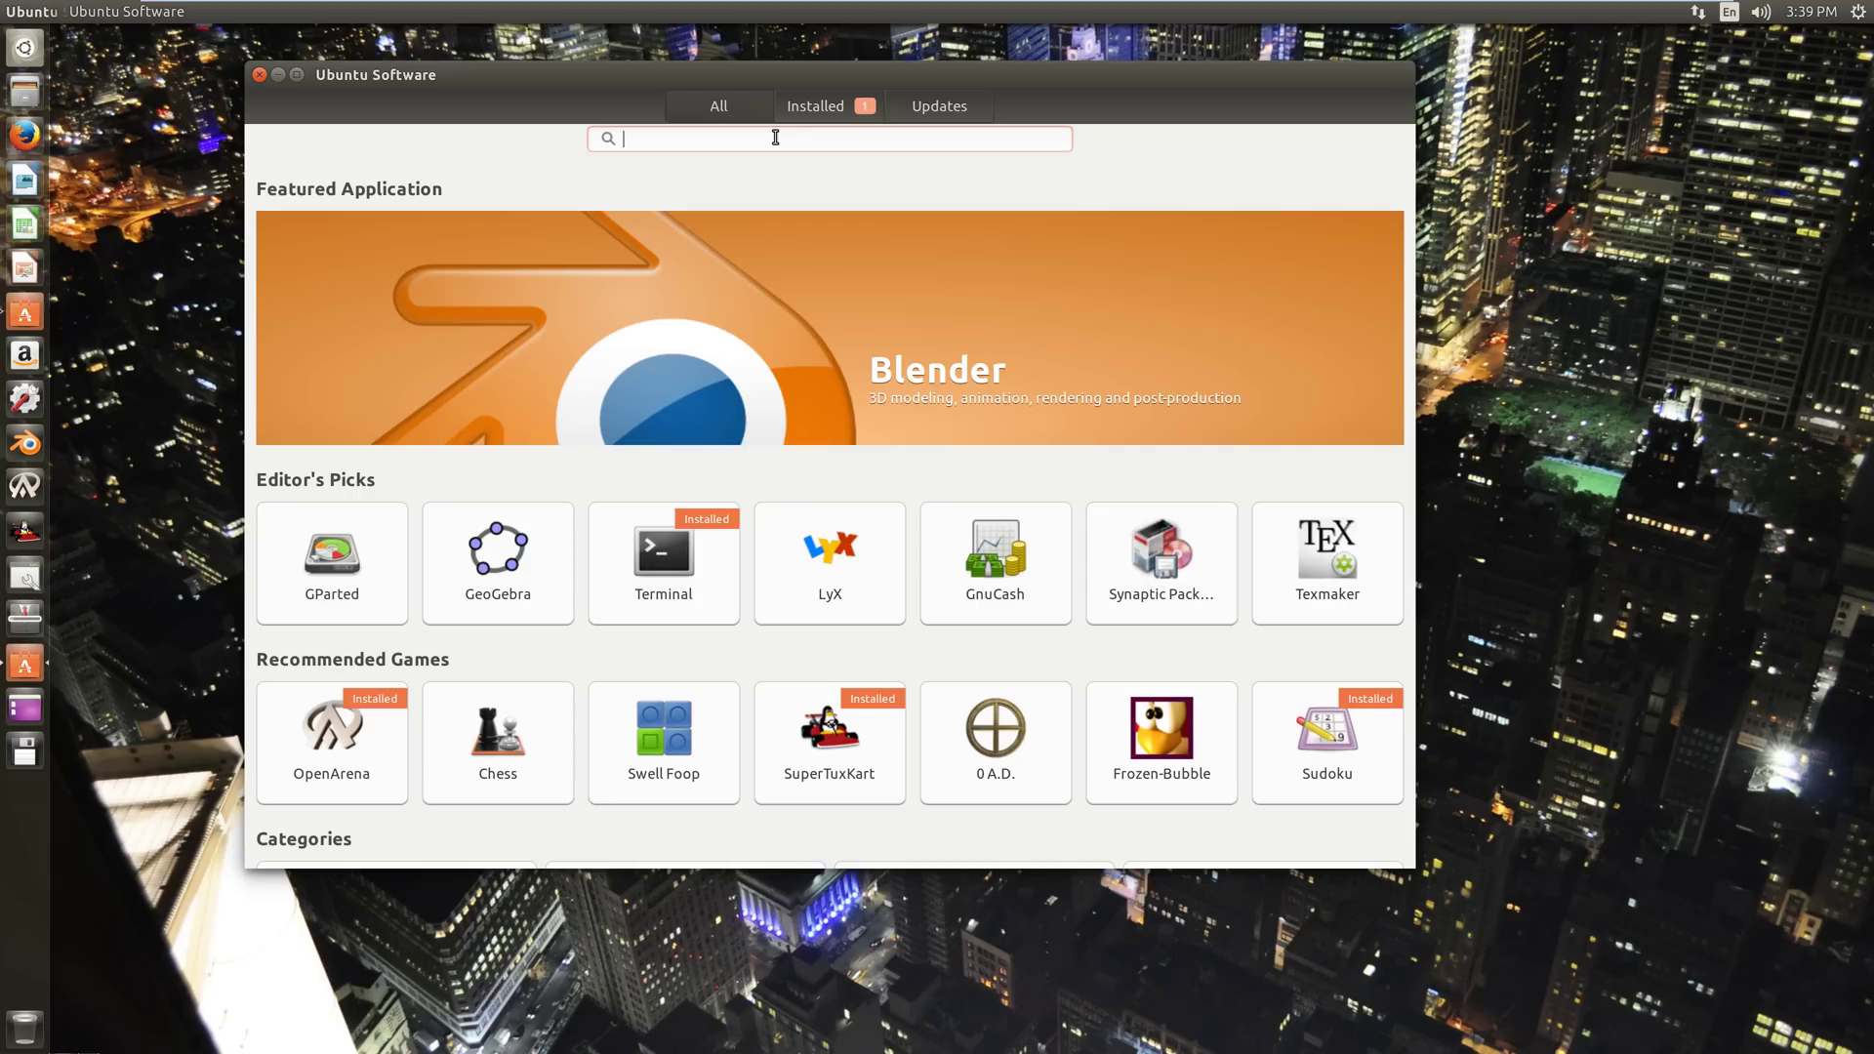
- Search 'cursor', install Oneko, and check the list of installed apps
type("cursor")
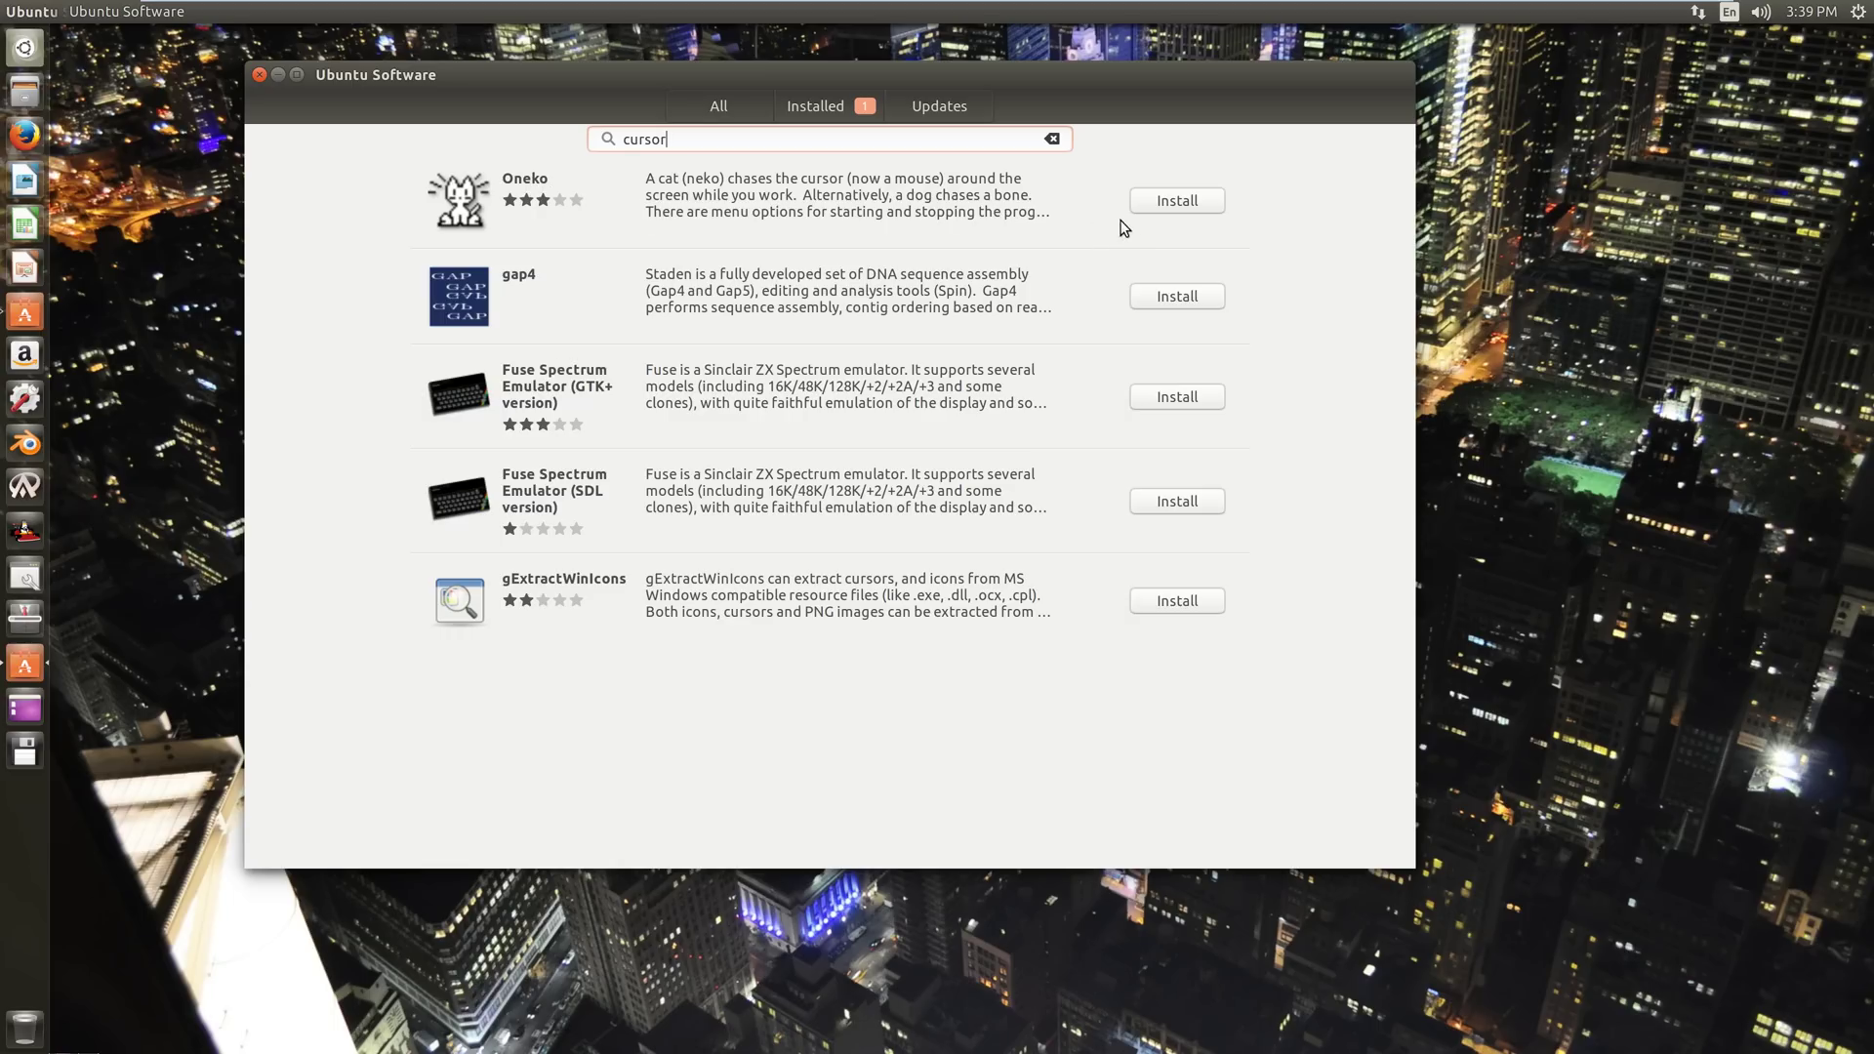
left_click(1155, 206)
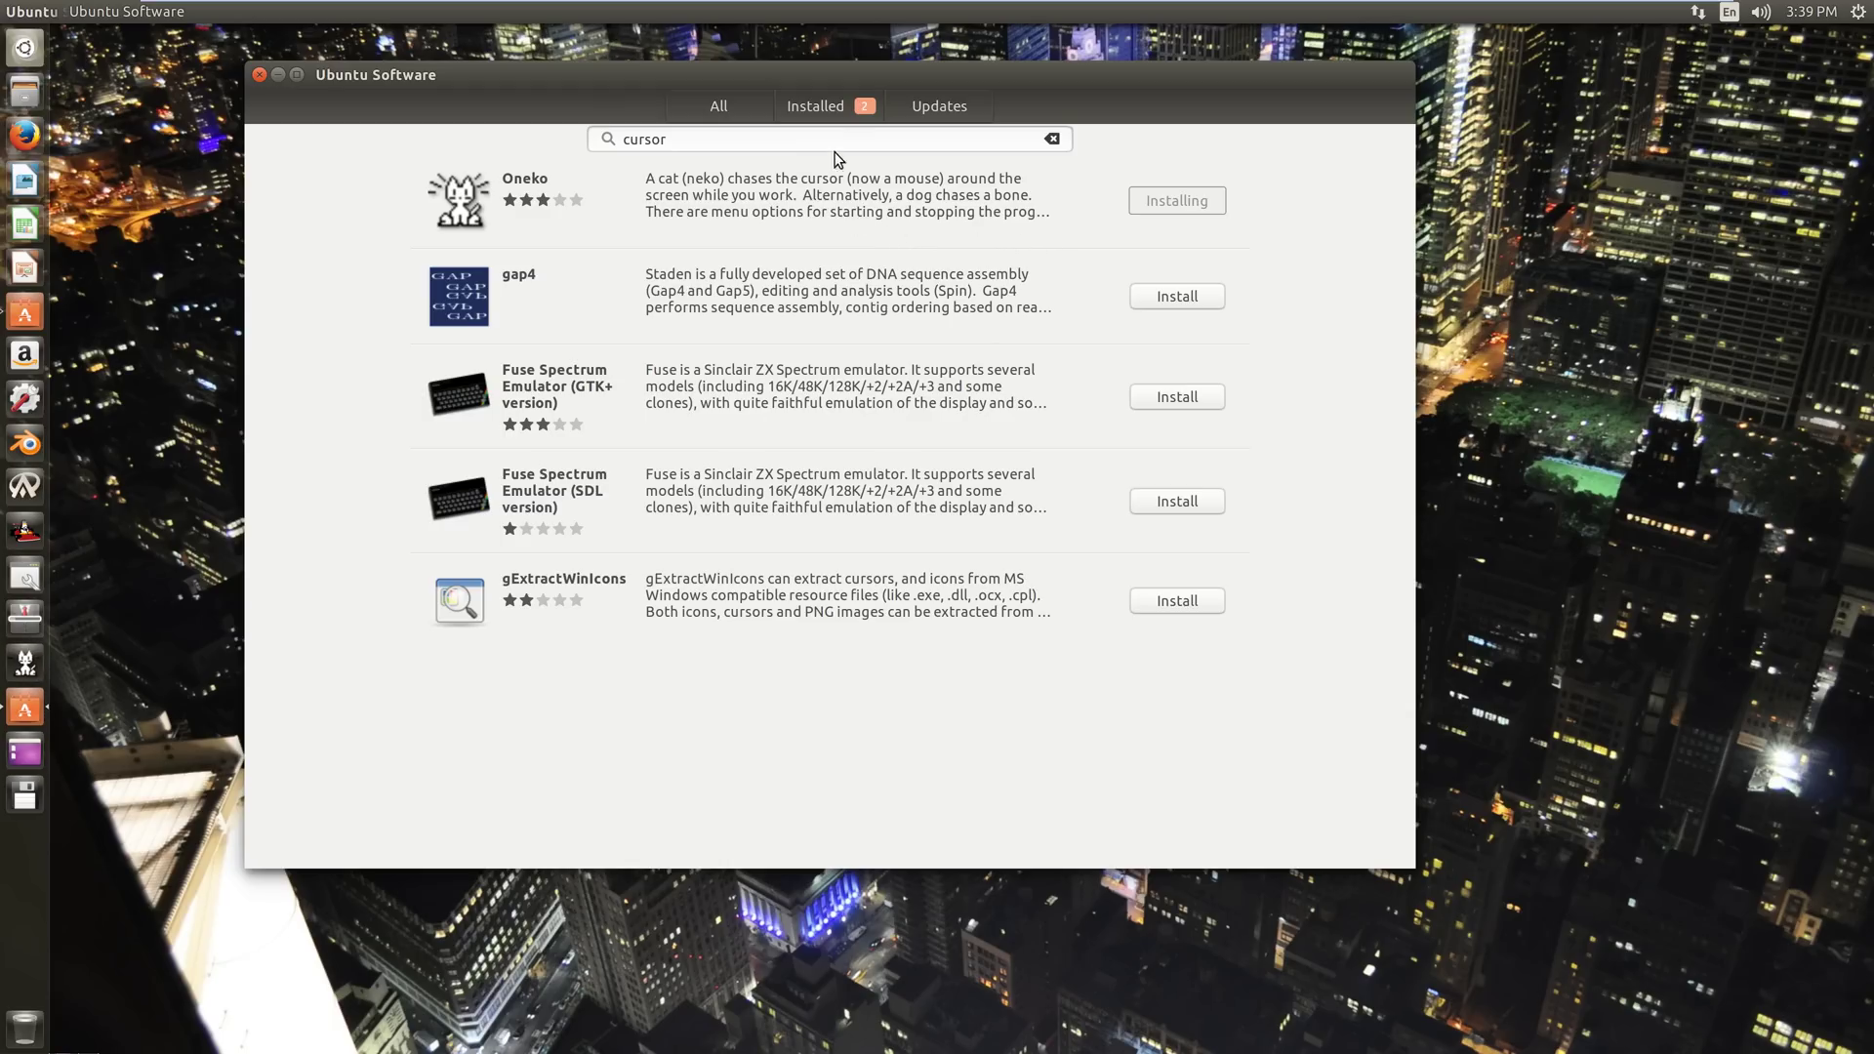
left_click(838, 110)
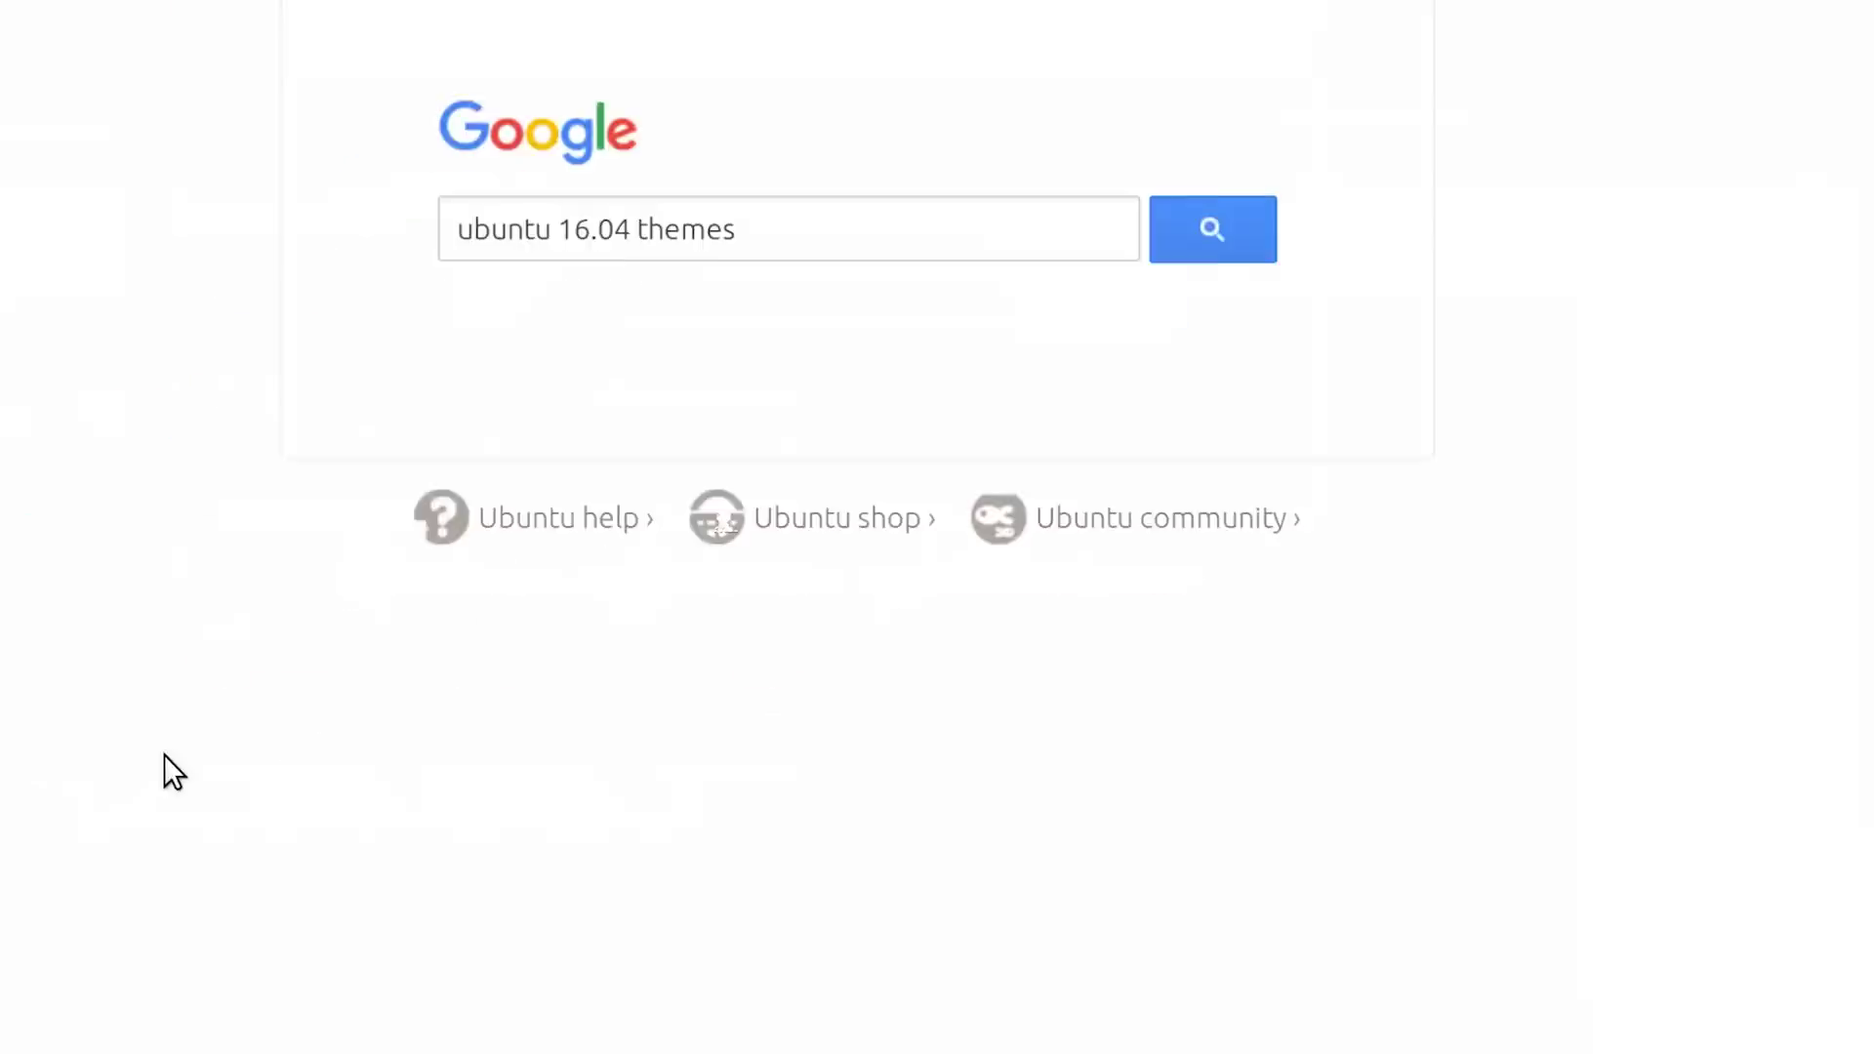
left_click(1207, 232)
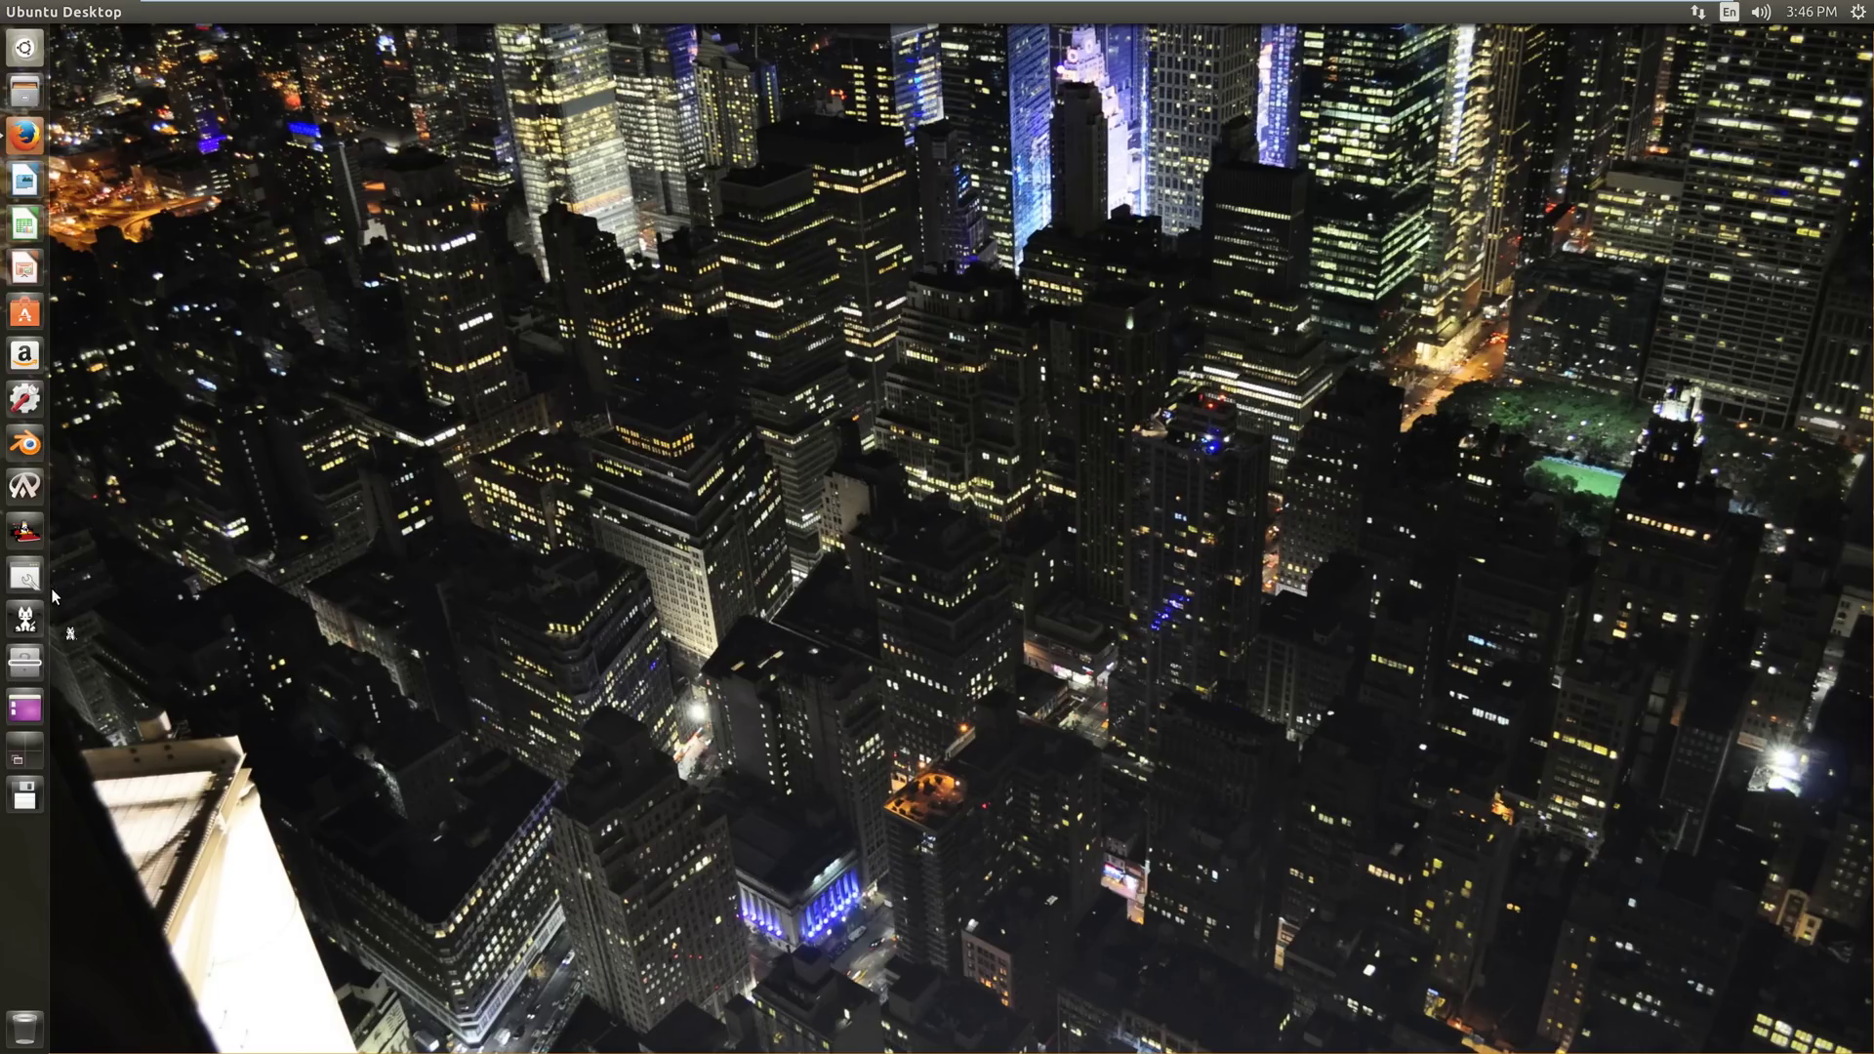
- Unlock Blender, OpenArena, SuperTuxKart and one more app from the launcher
left_click(29, 312)
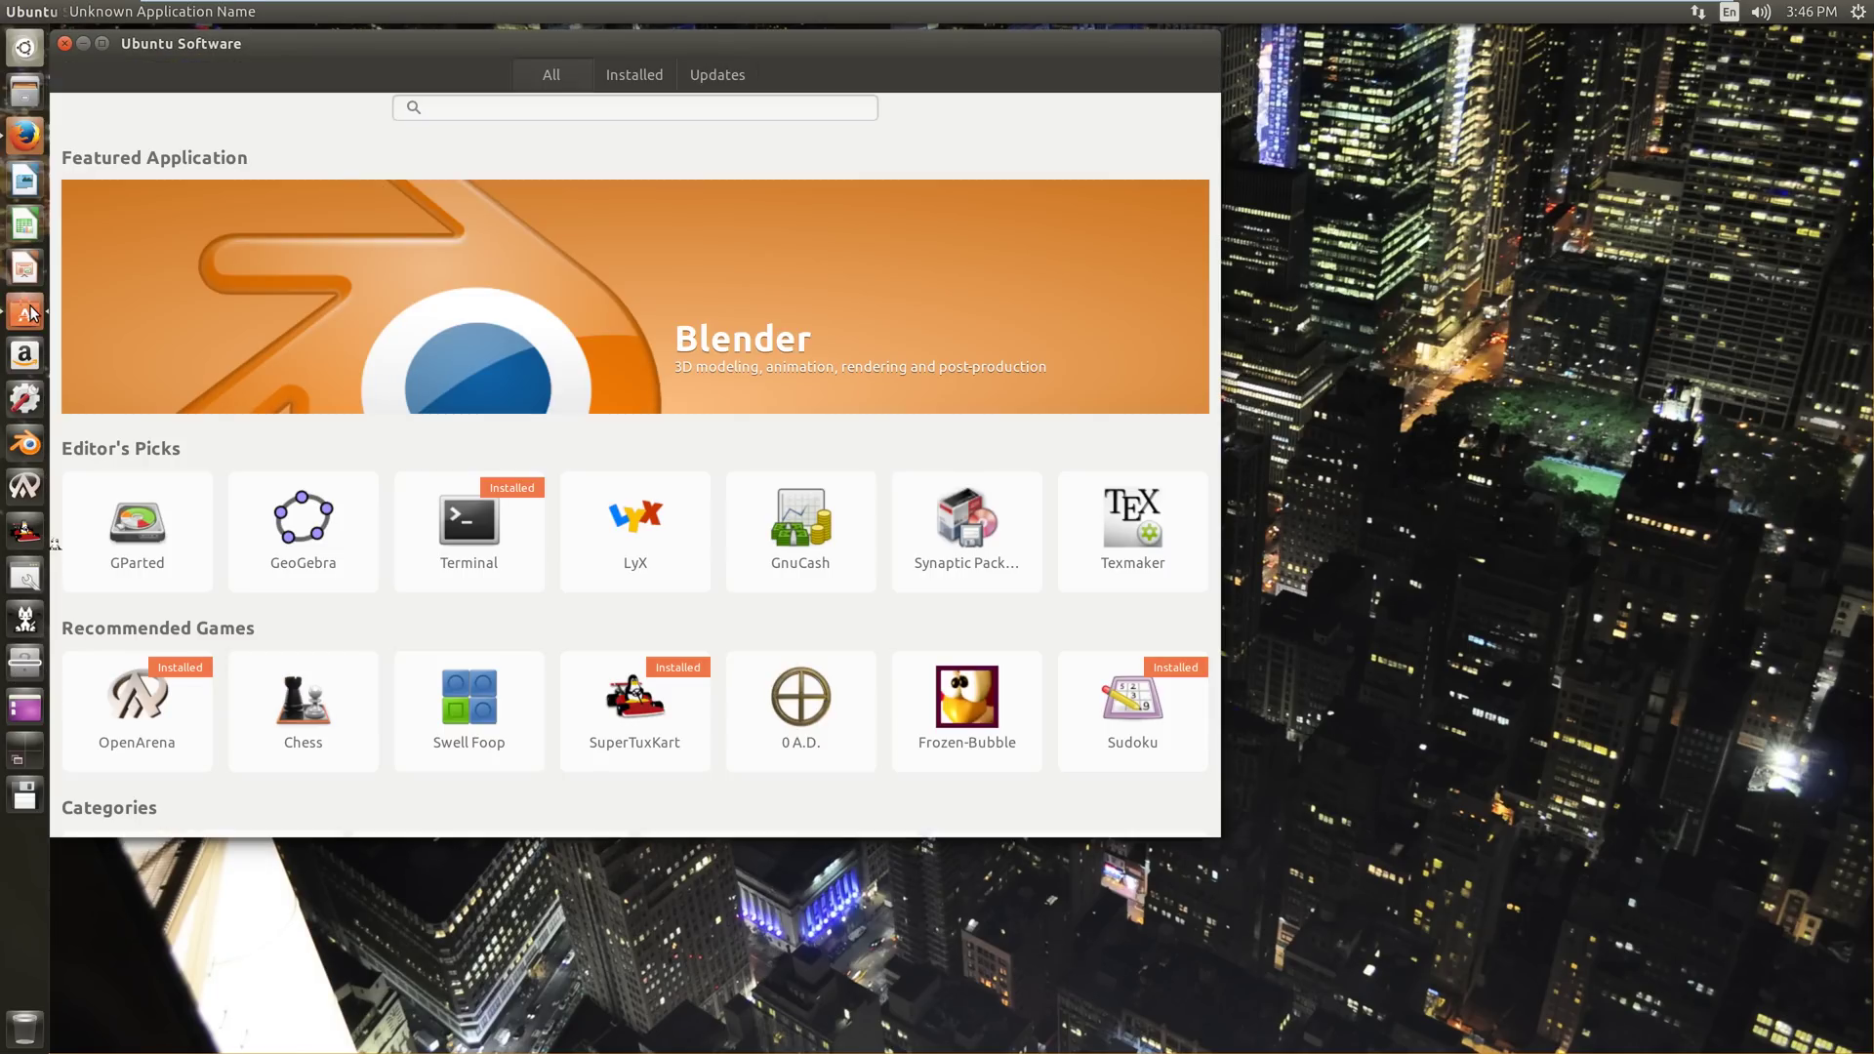
left_click_drag(167, 50, 296, 85)
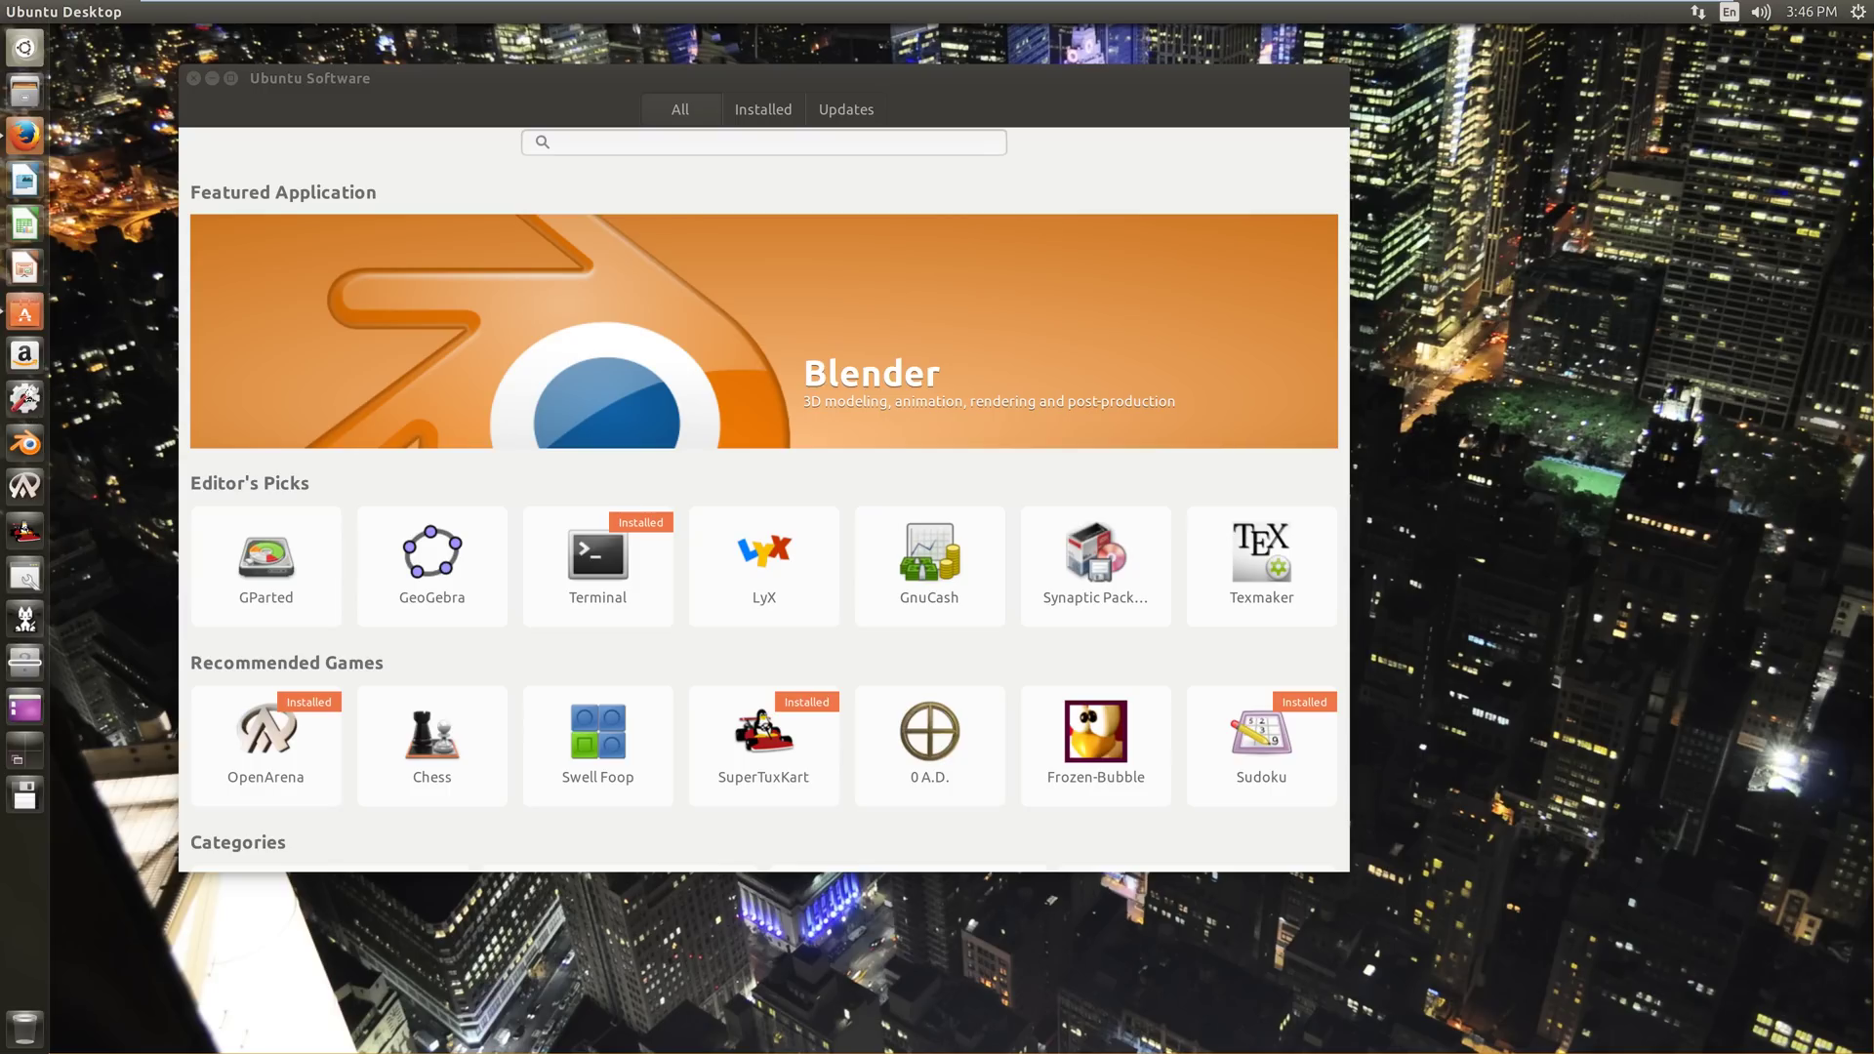
right_click(28, 447)
left_click(107, 468)
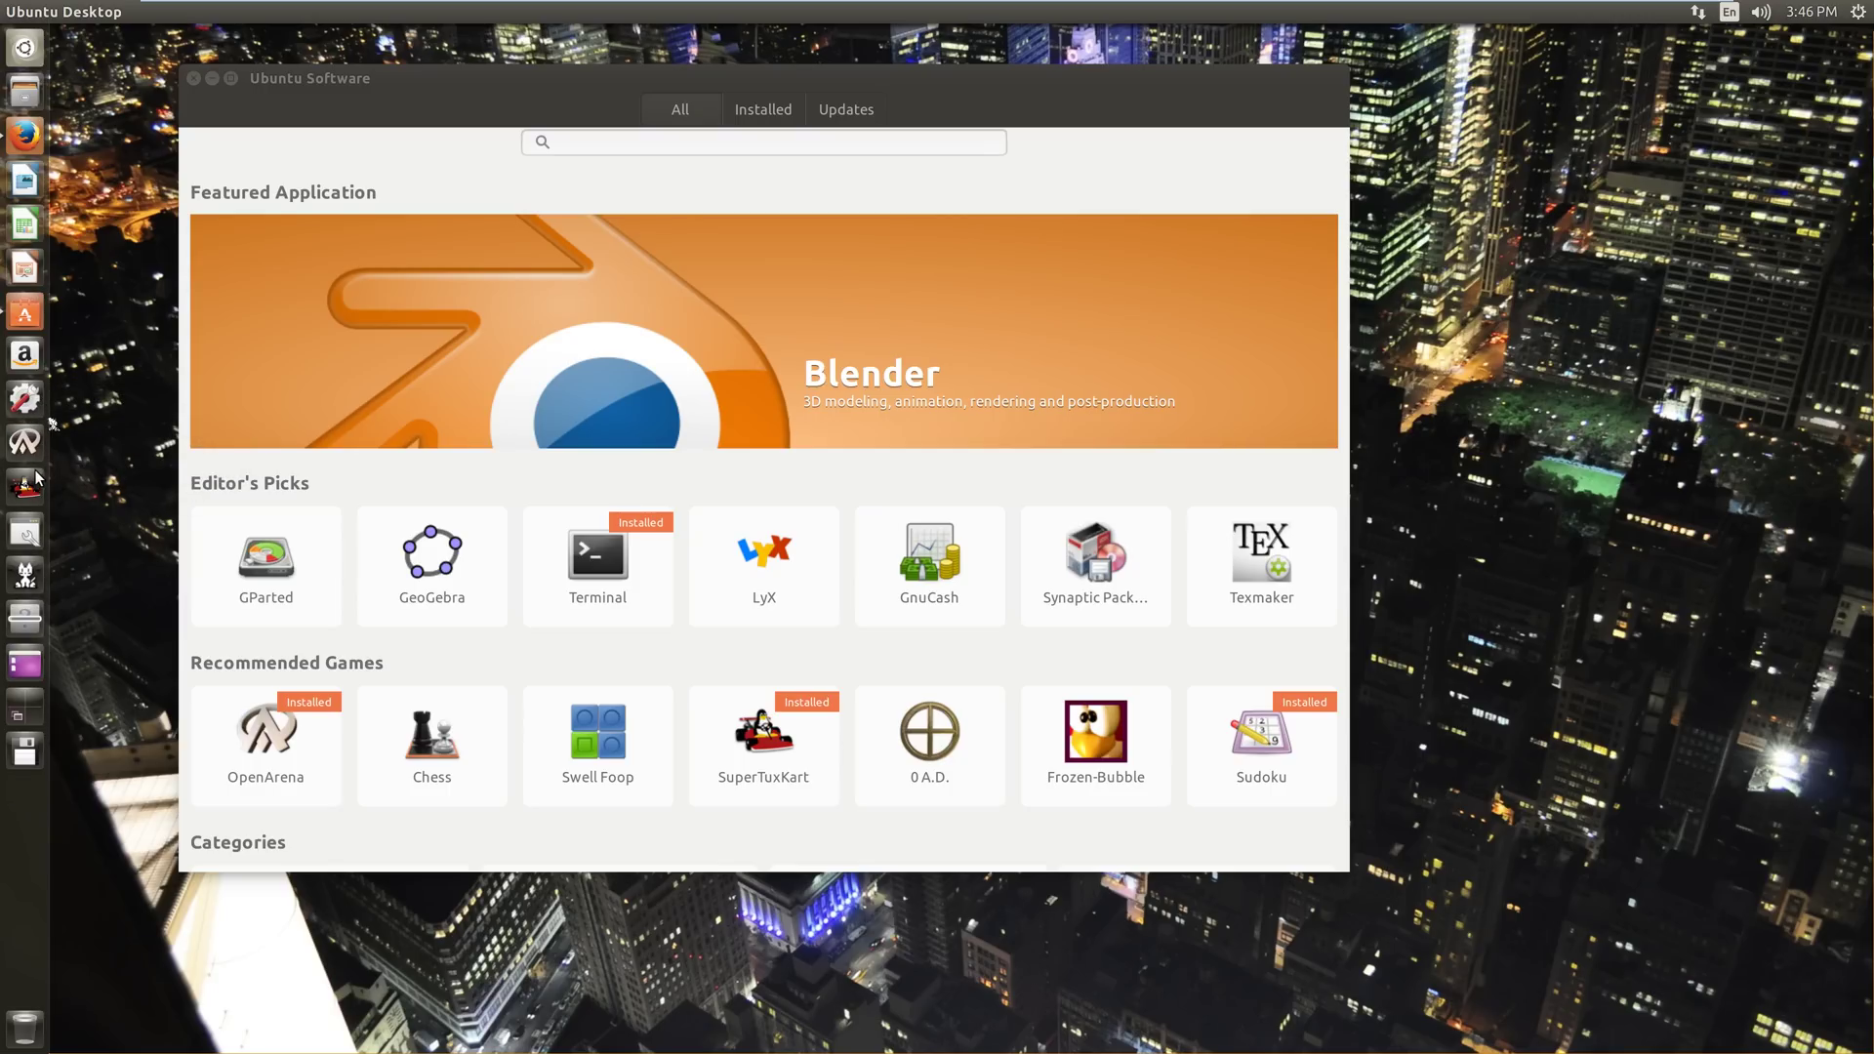
right_click(25, 444)
left_click(65, 476)
right_click(29, 447)
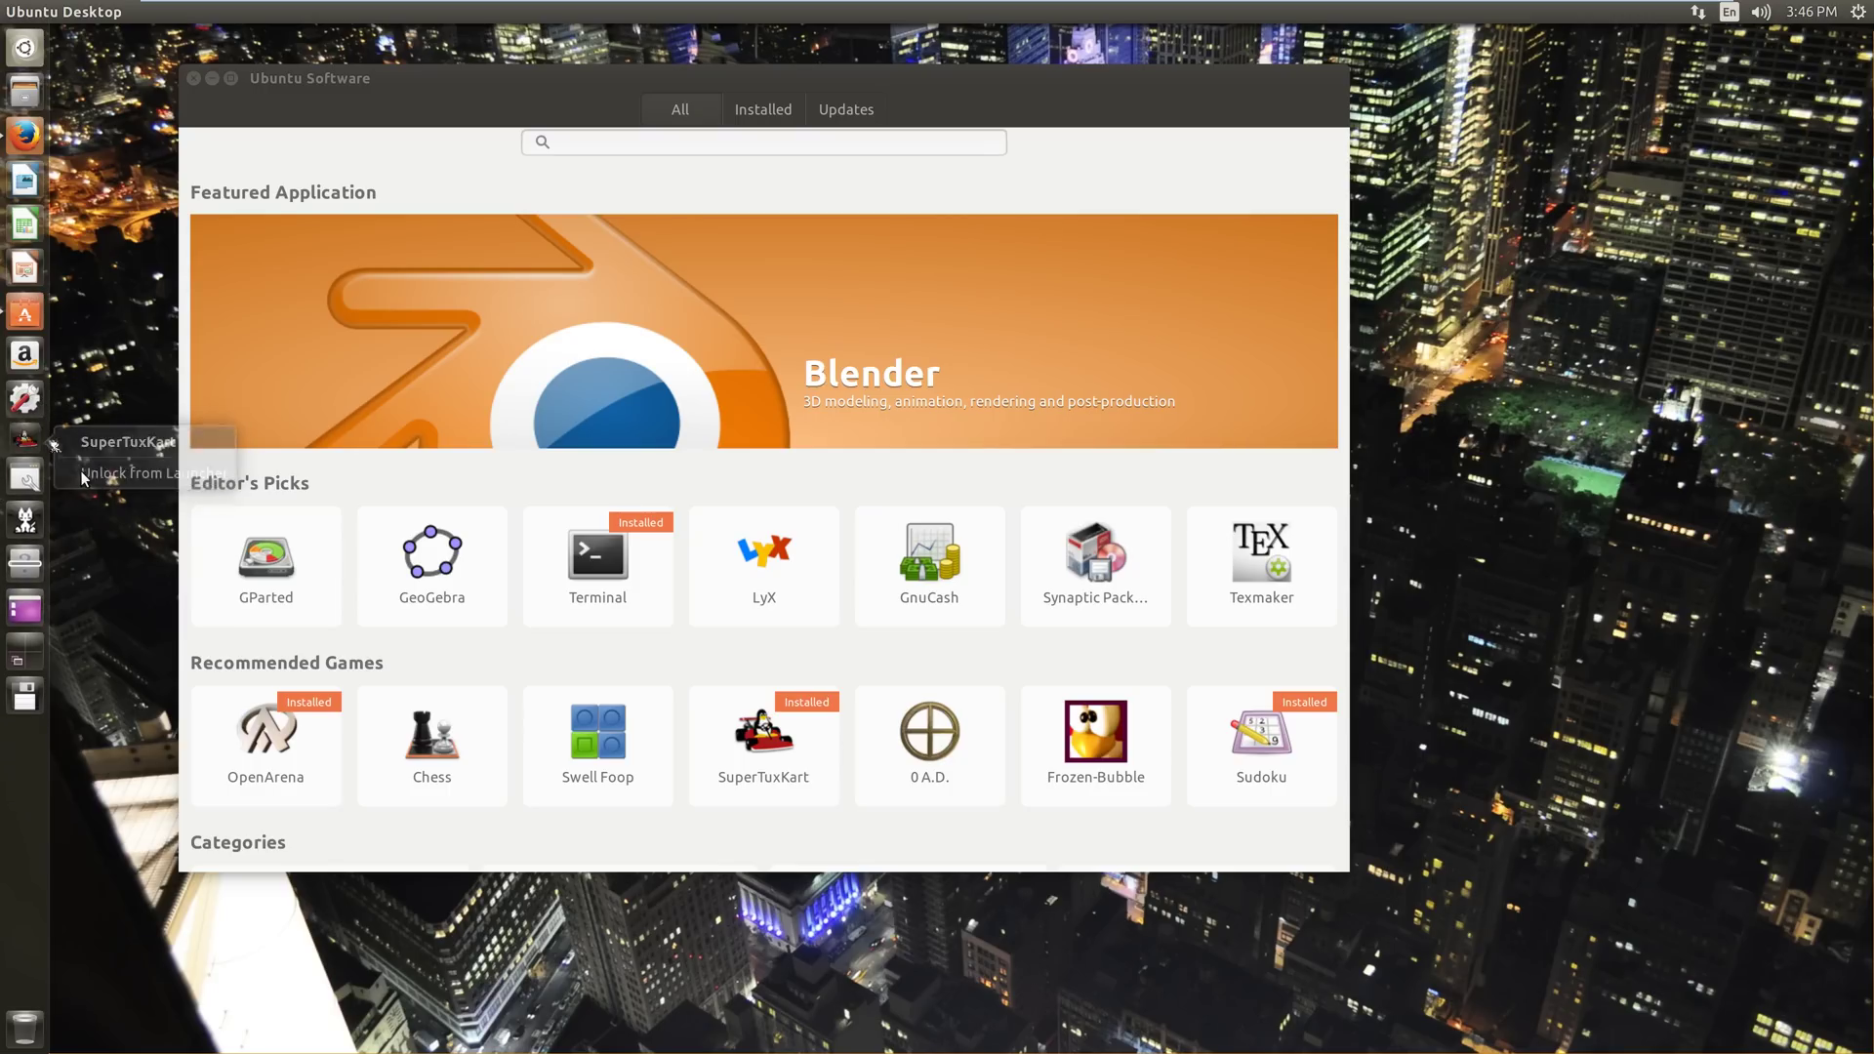
left_click(65, 475)
right_click(29, 447)
left_click(69, 469)
- Check Oneko's and the grey icon's launcher options, leaving both pinned
right_click(27, 444)
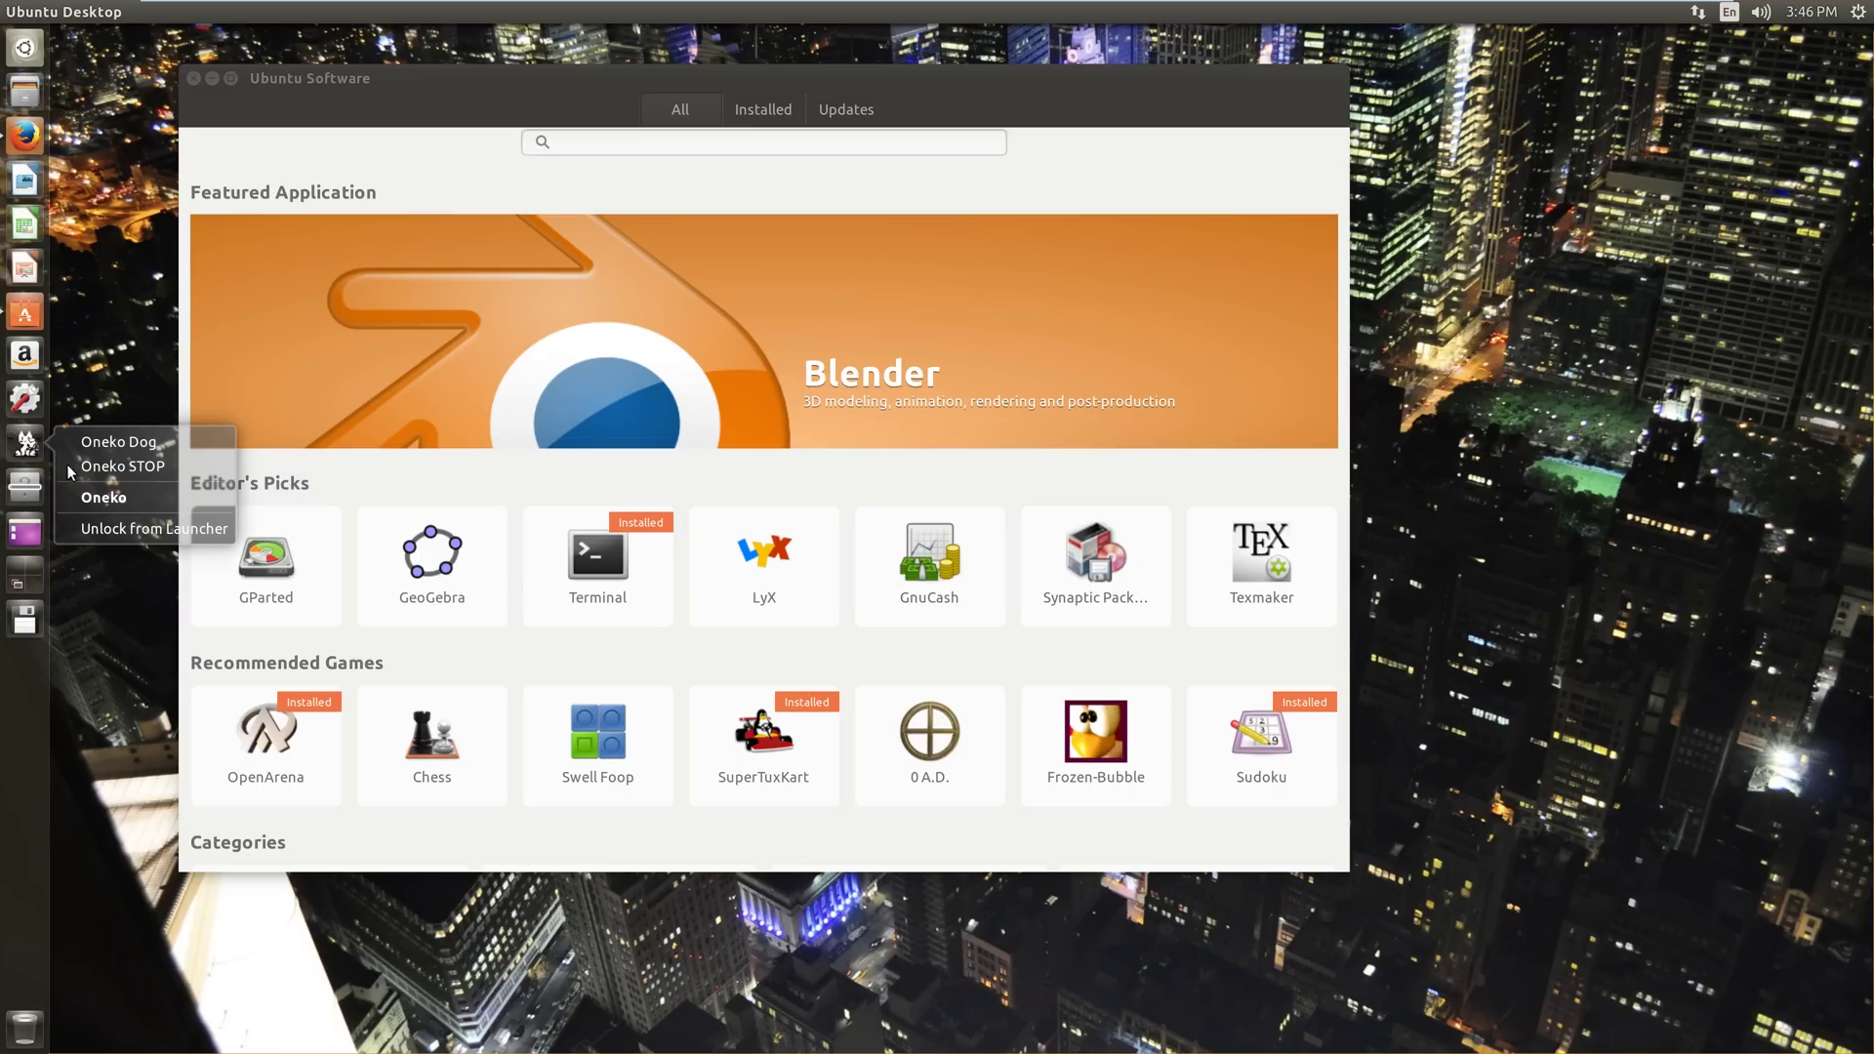
left_click(100, 396)
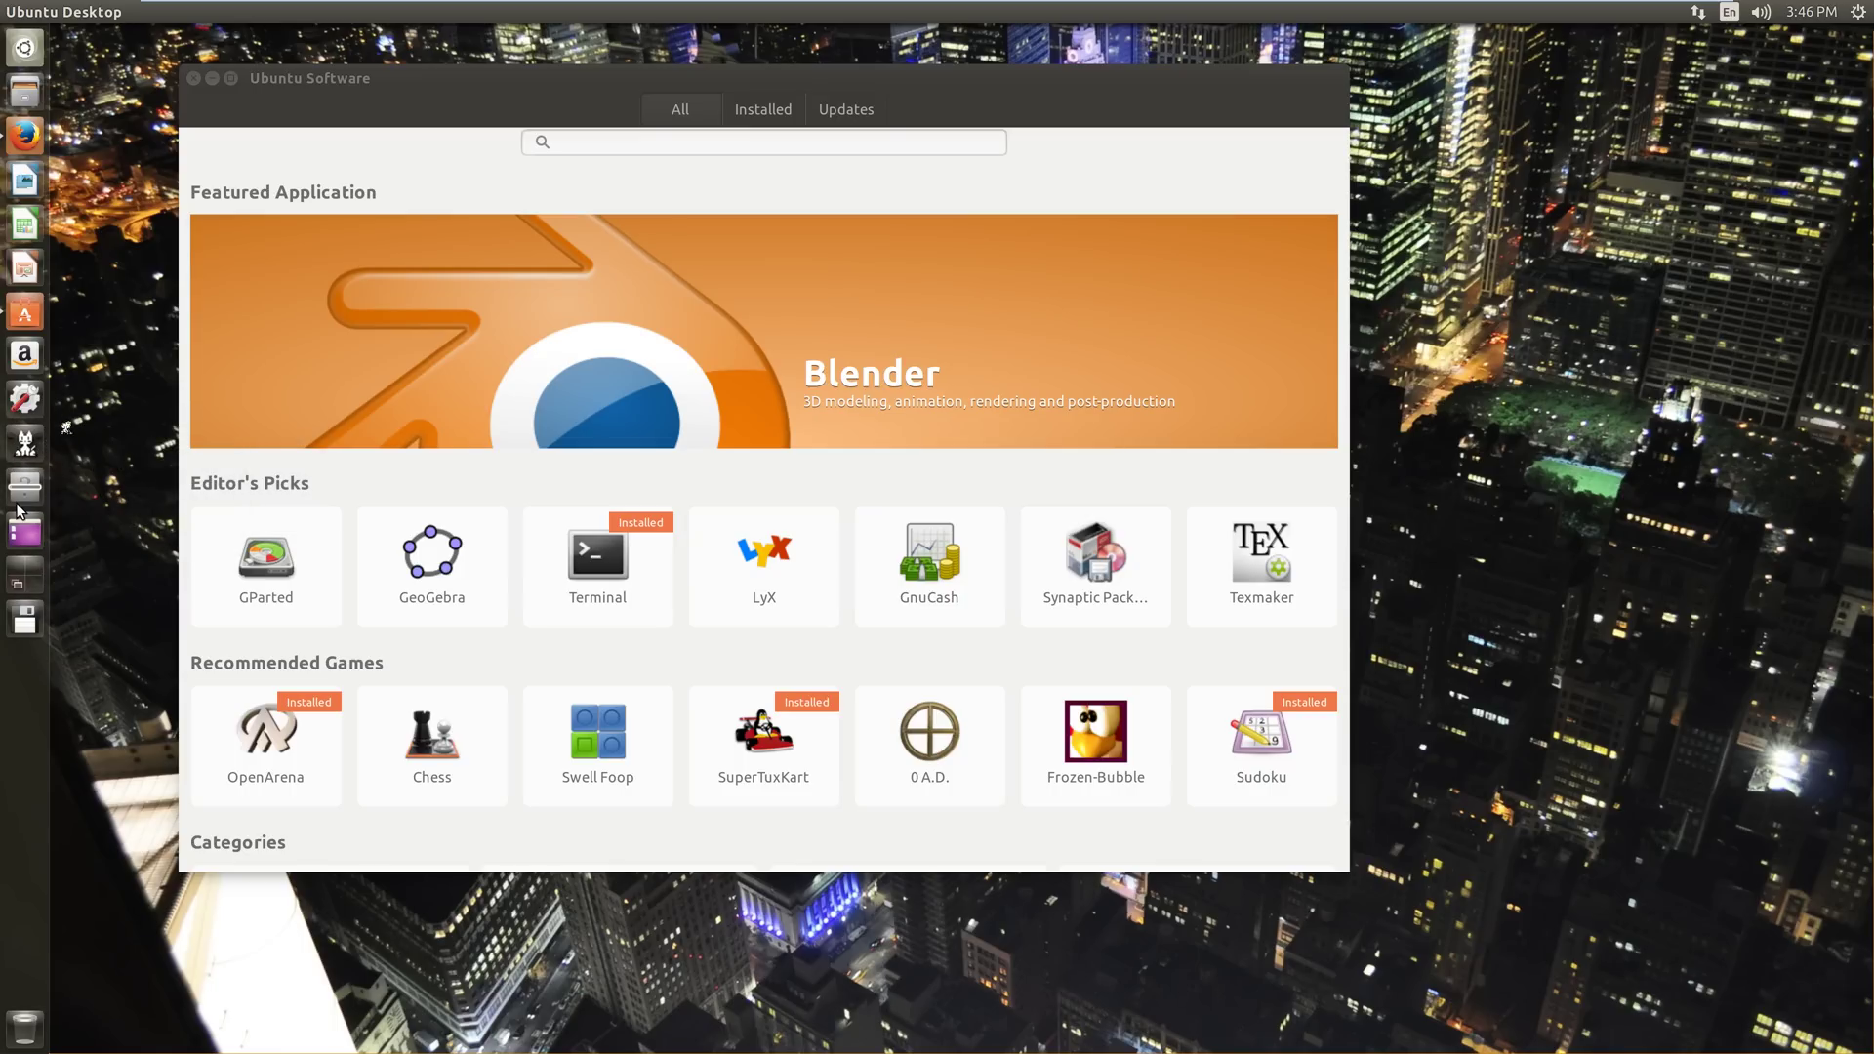
right_click(25, 485)
left_click(65, 515)
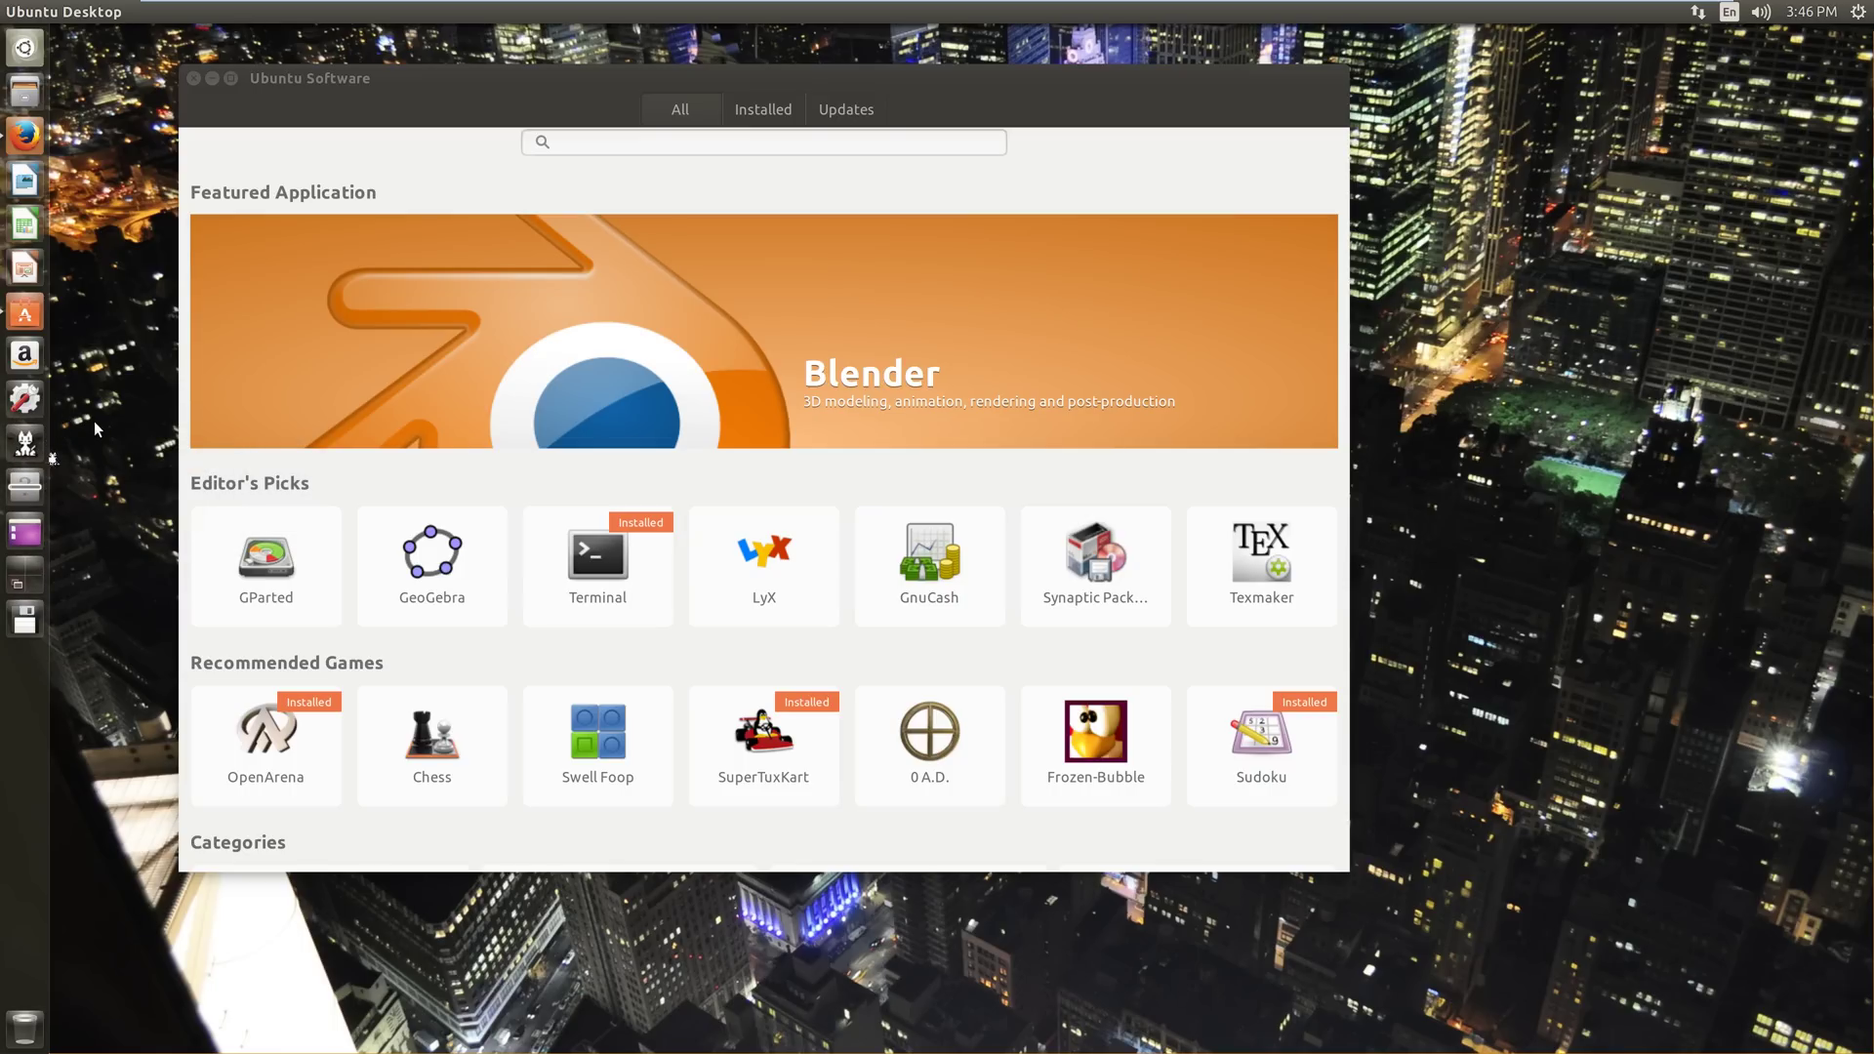
- Launch Thunderbird Mail from the Dash and dismiss its welcome dialog
left_click(26, 47)
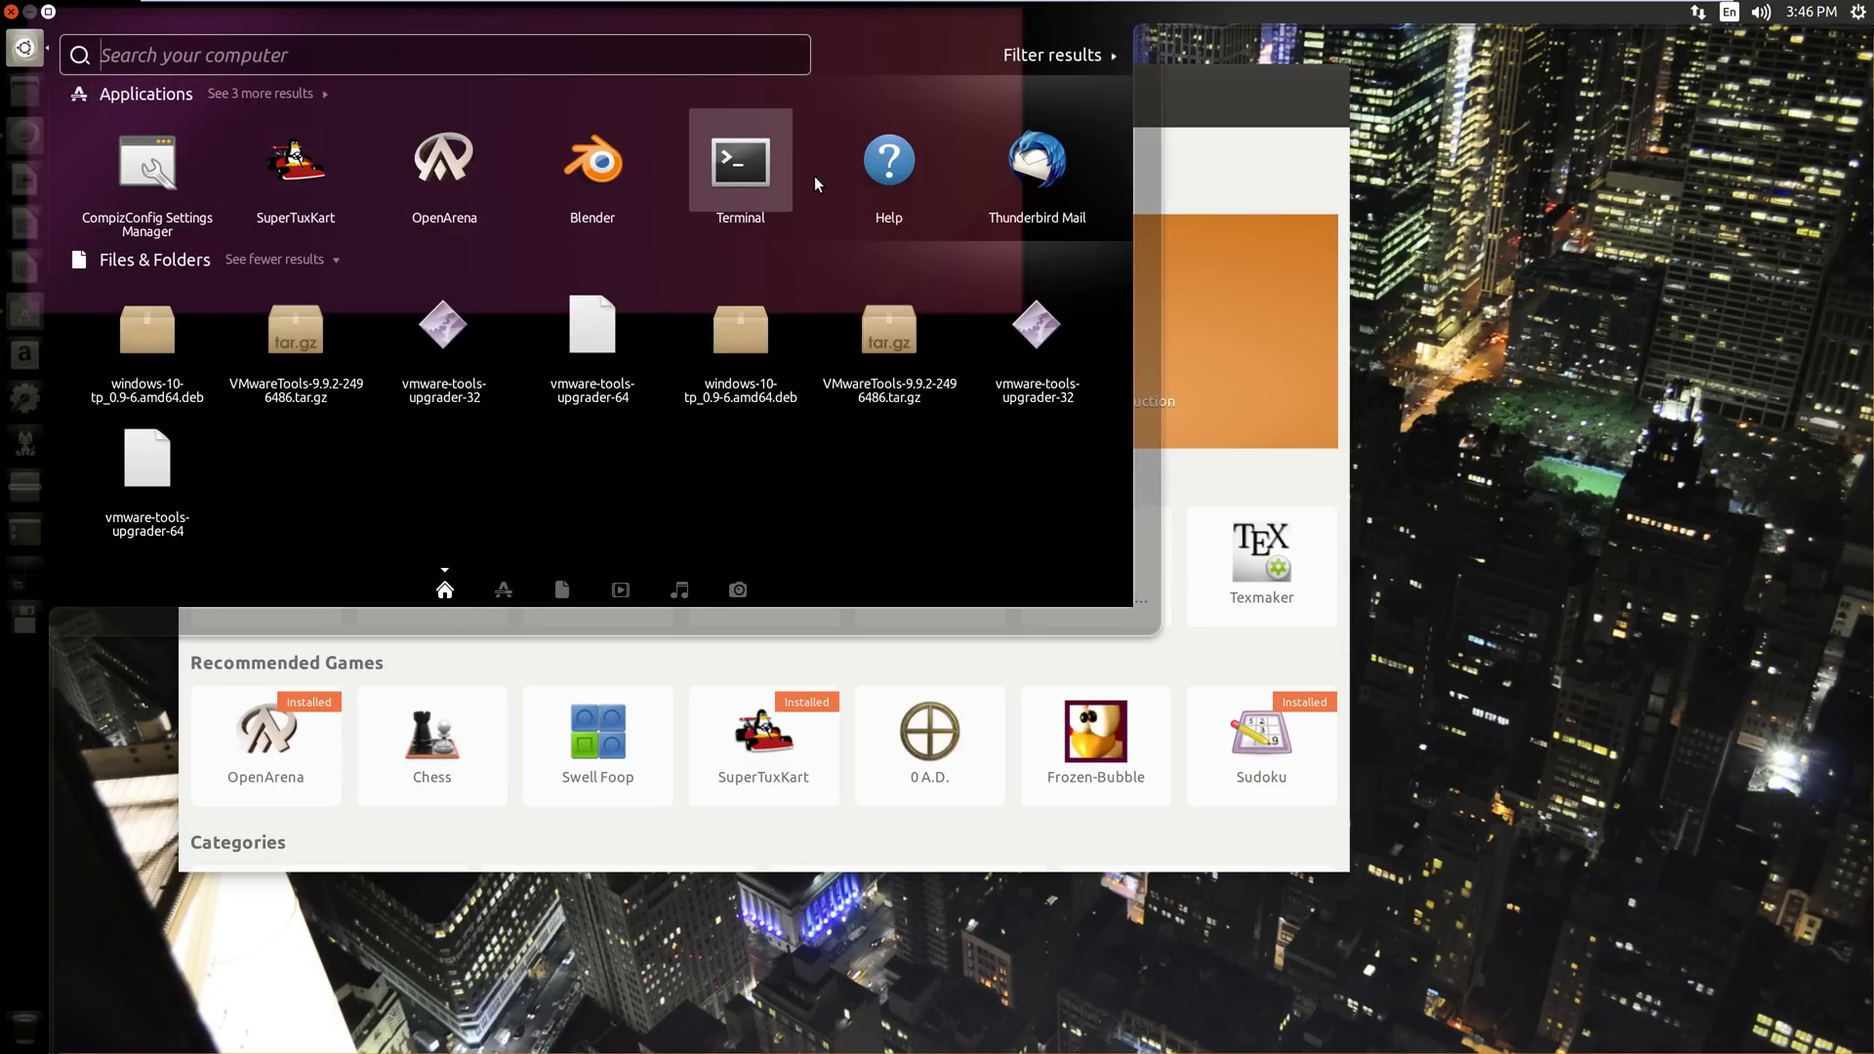
right_click(1043, 166)
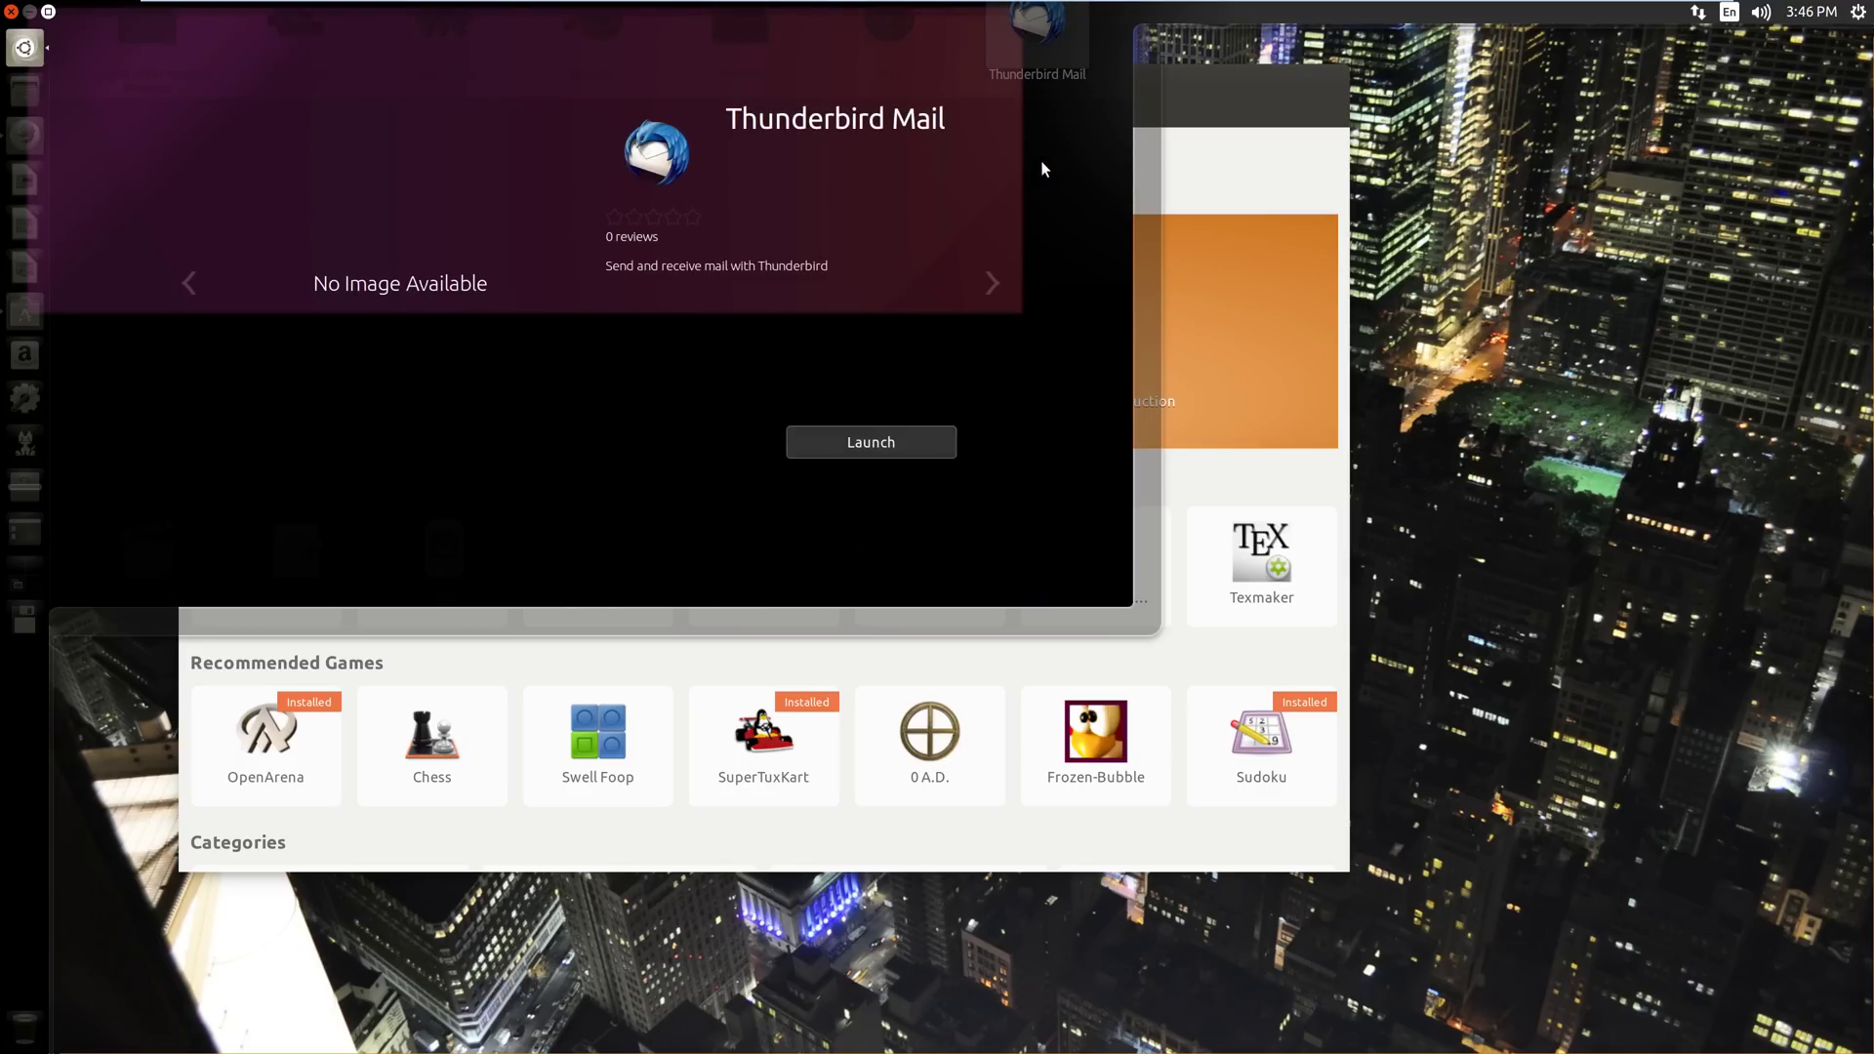
left_click(869, 441)
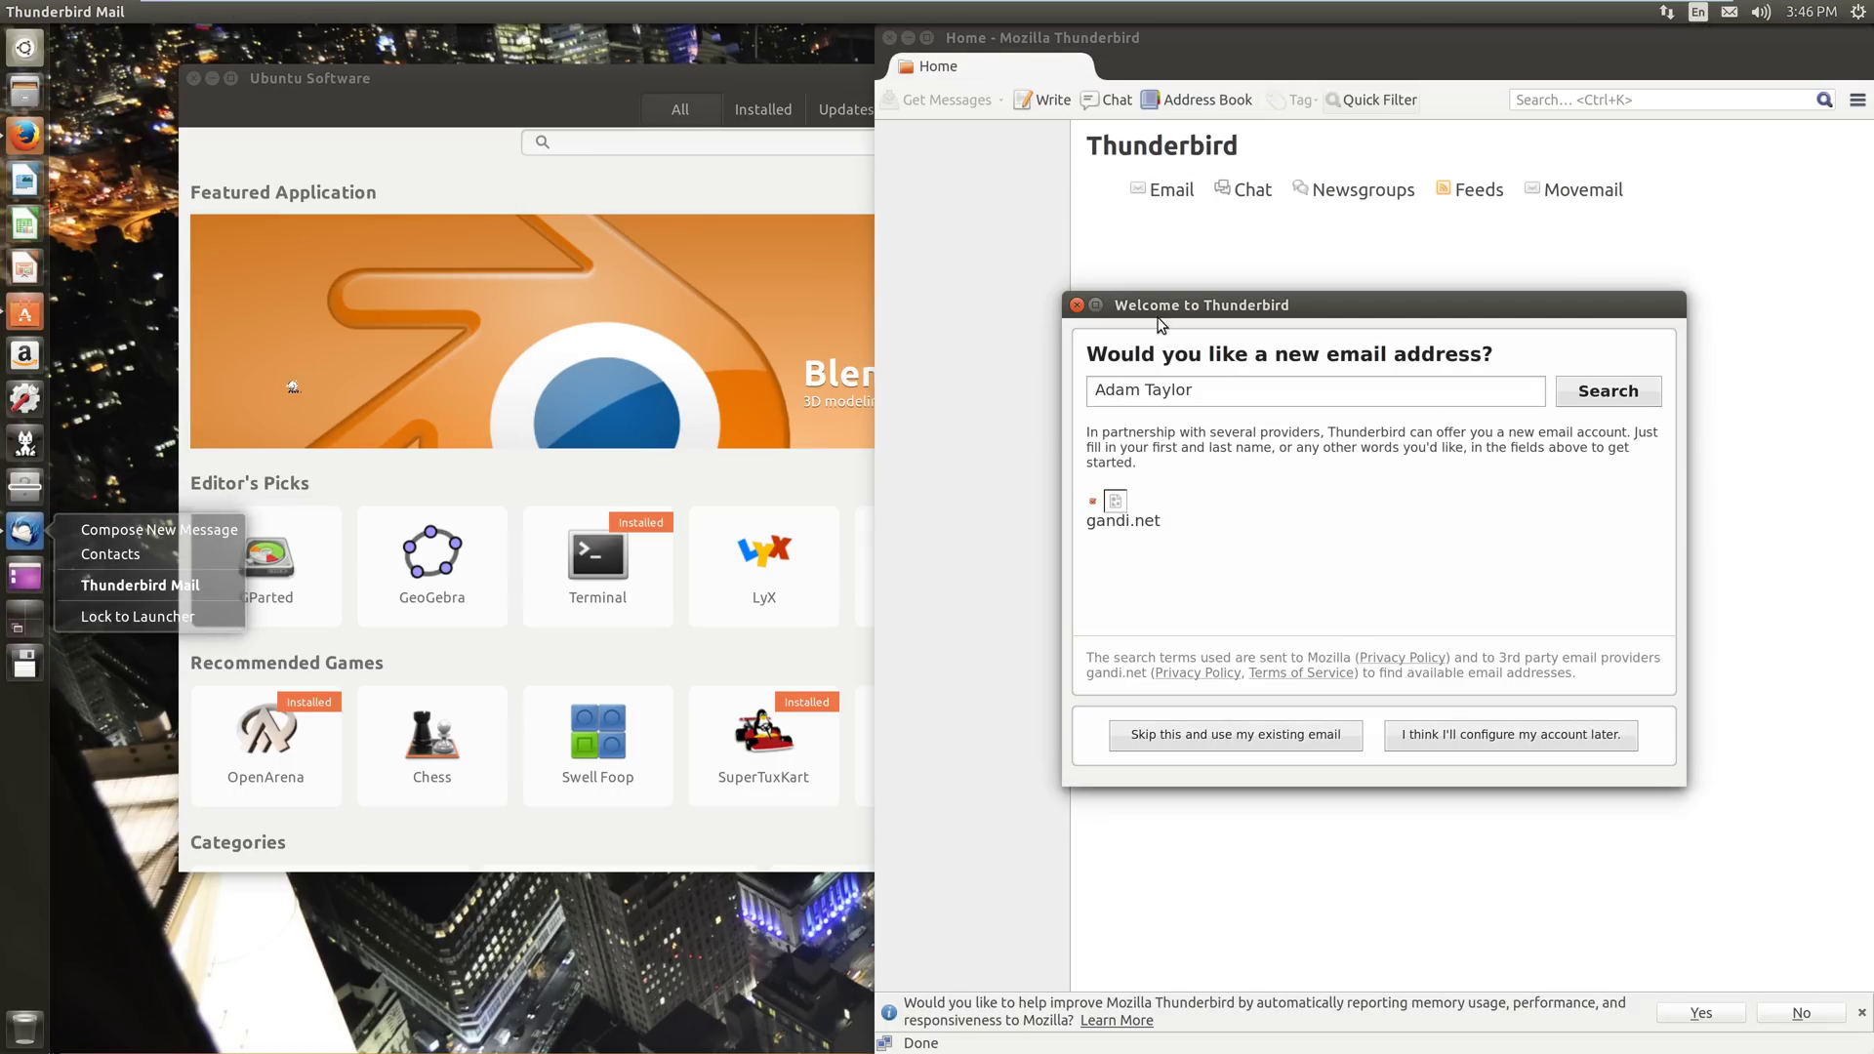
key("Escape")
key("Escape")
- Close Thunderbird, search 'unity', and install Unity Tweak Tool, authorising with the password
left_click(889, 37)
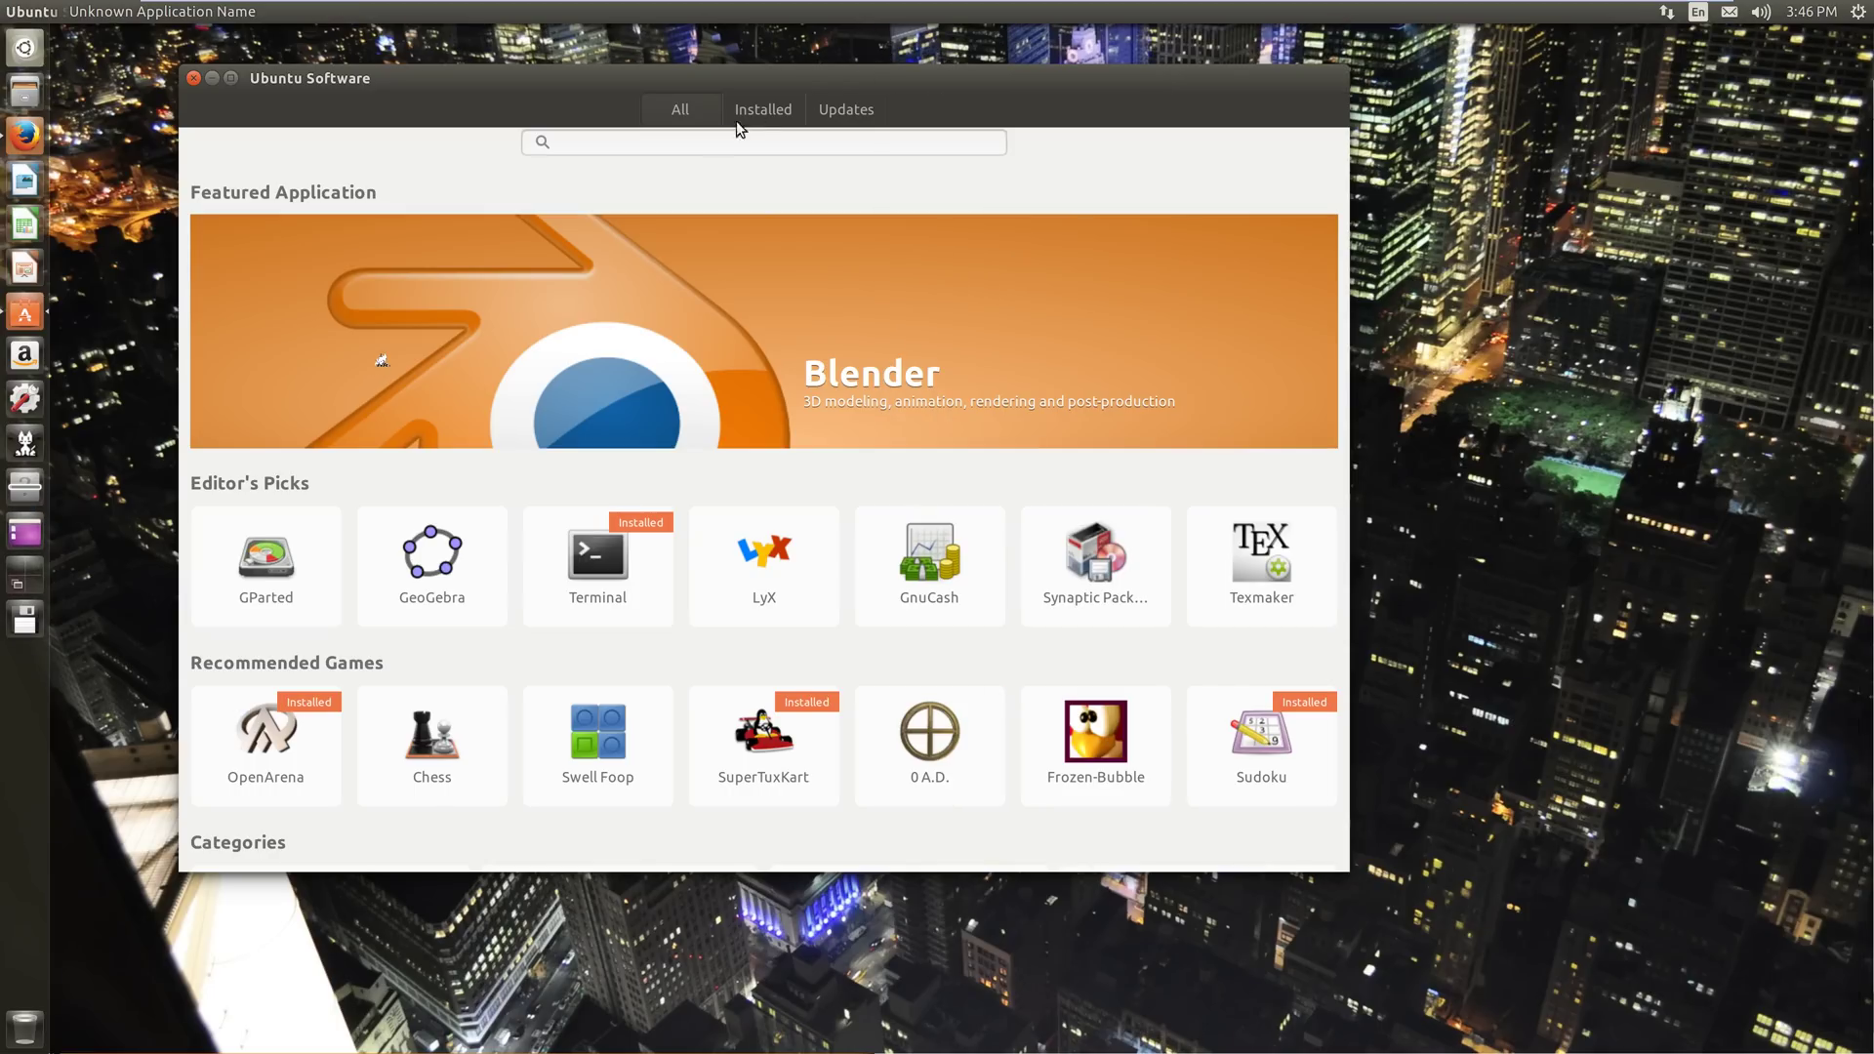
left_click_drag(519, 78, 653, 83)
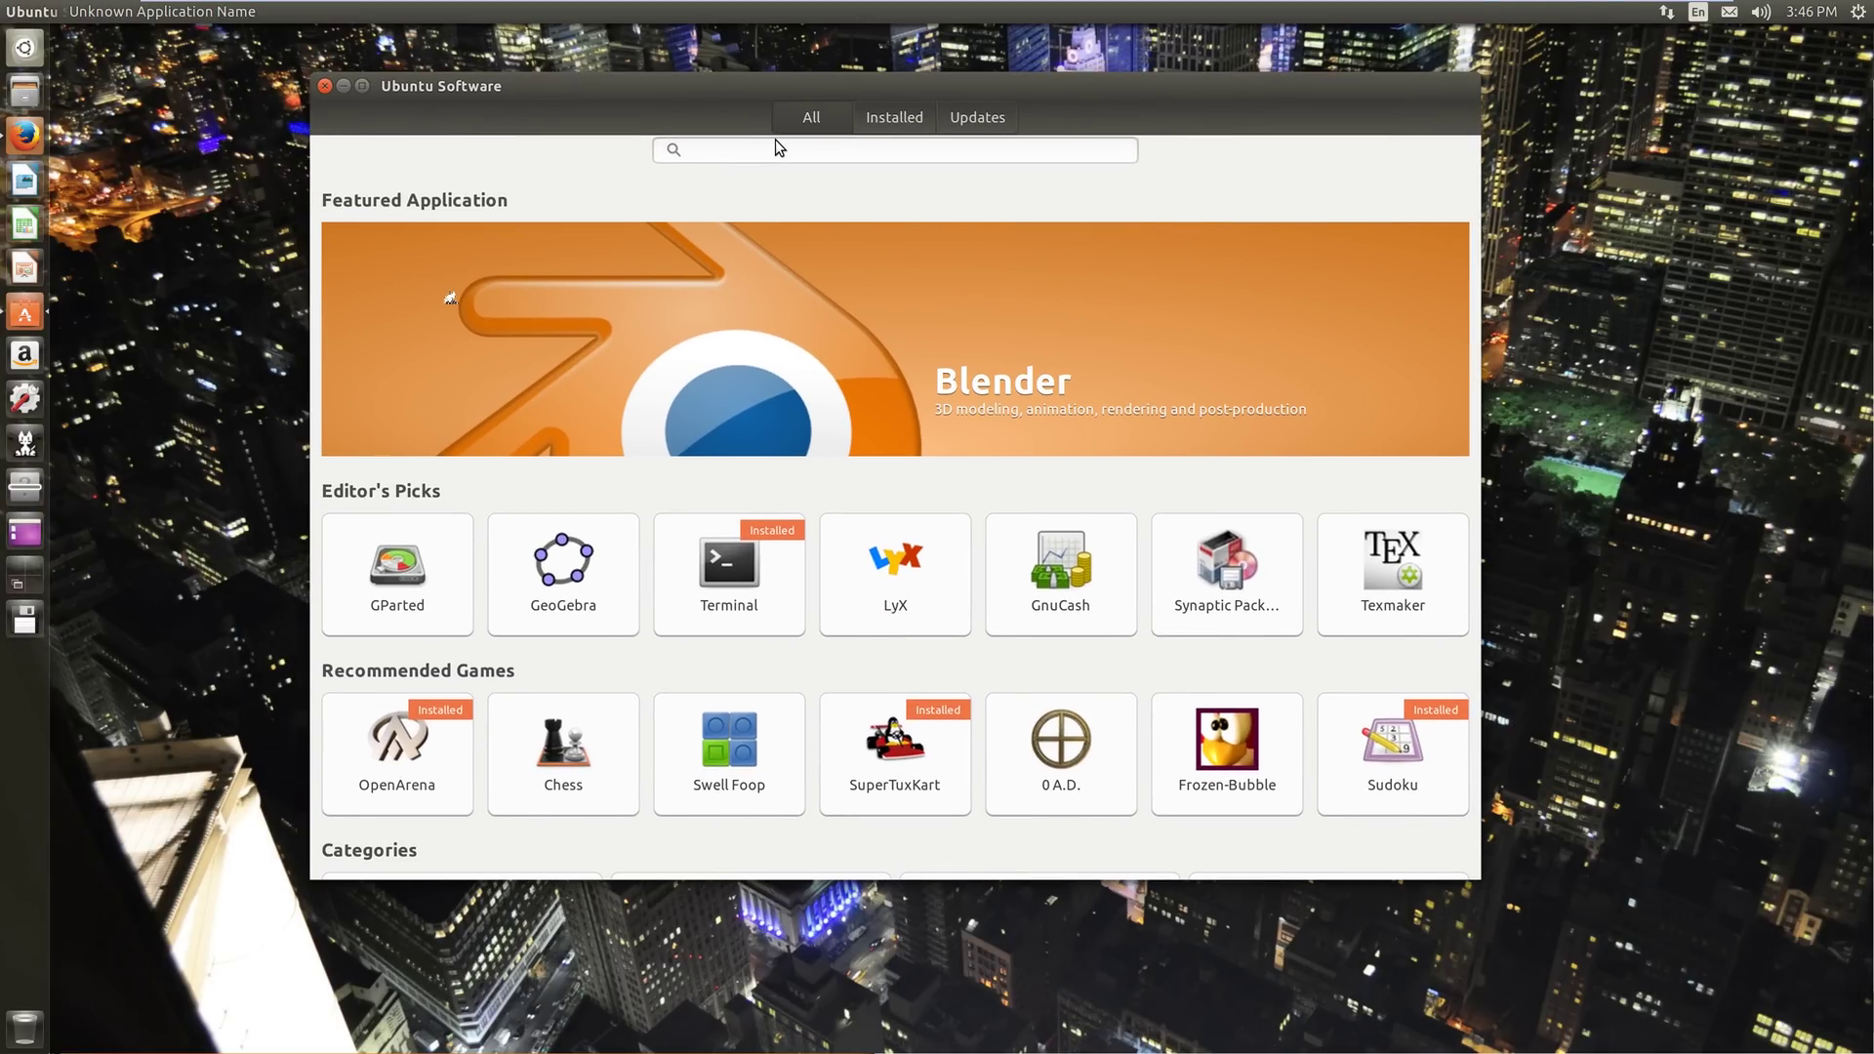
type("unity")
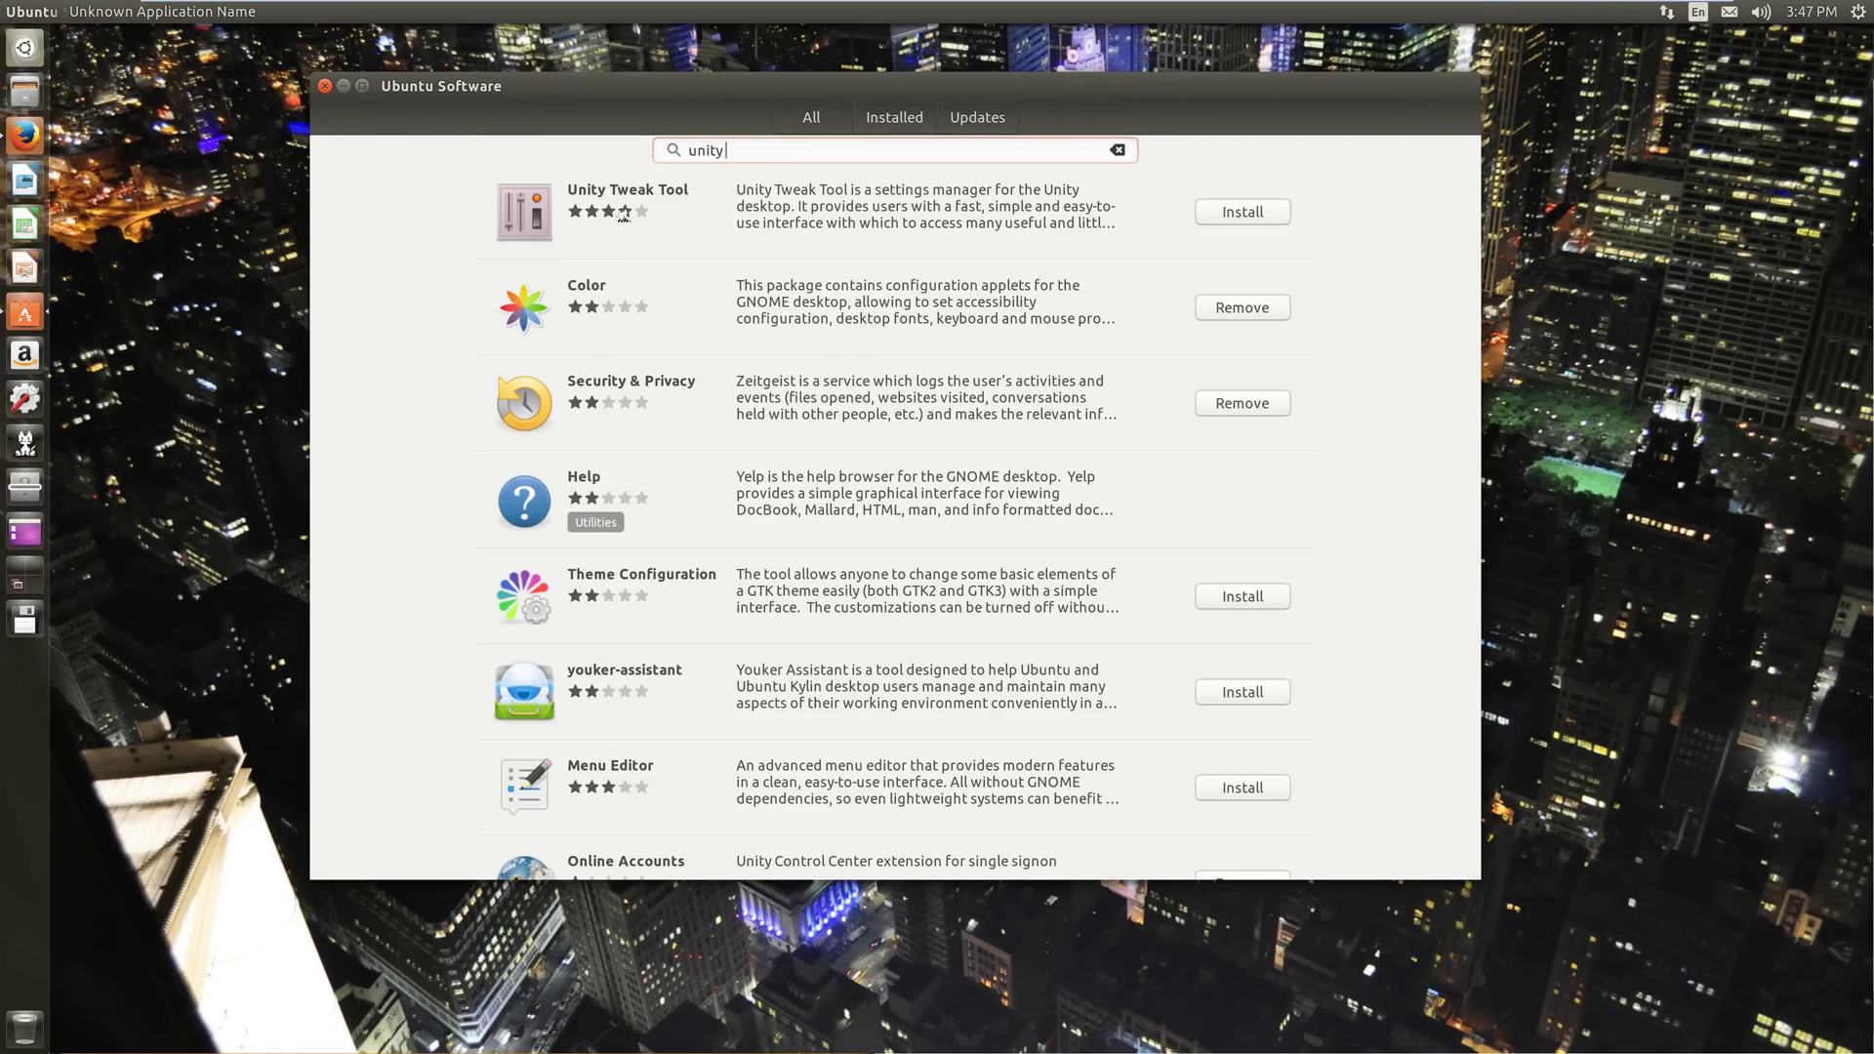
left_click(1208, 215)
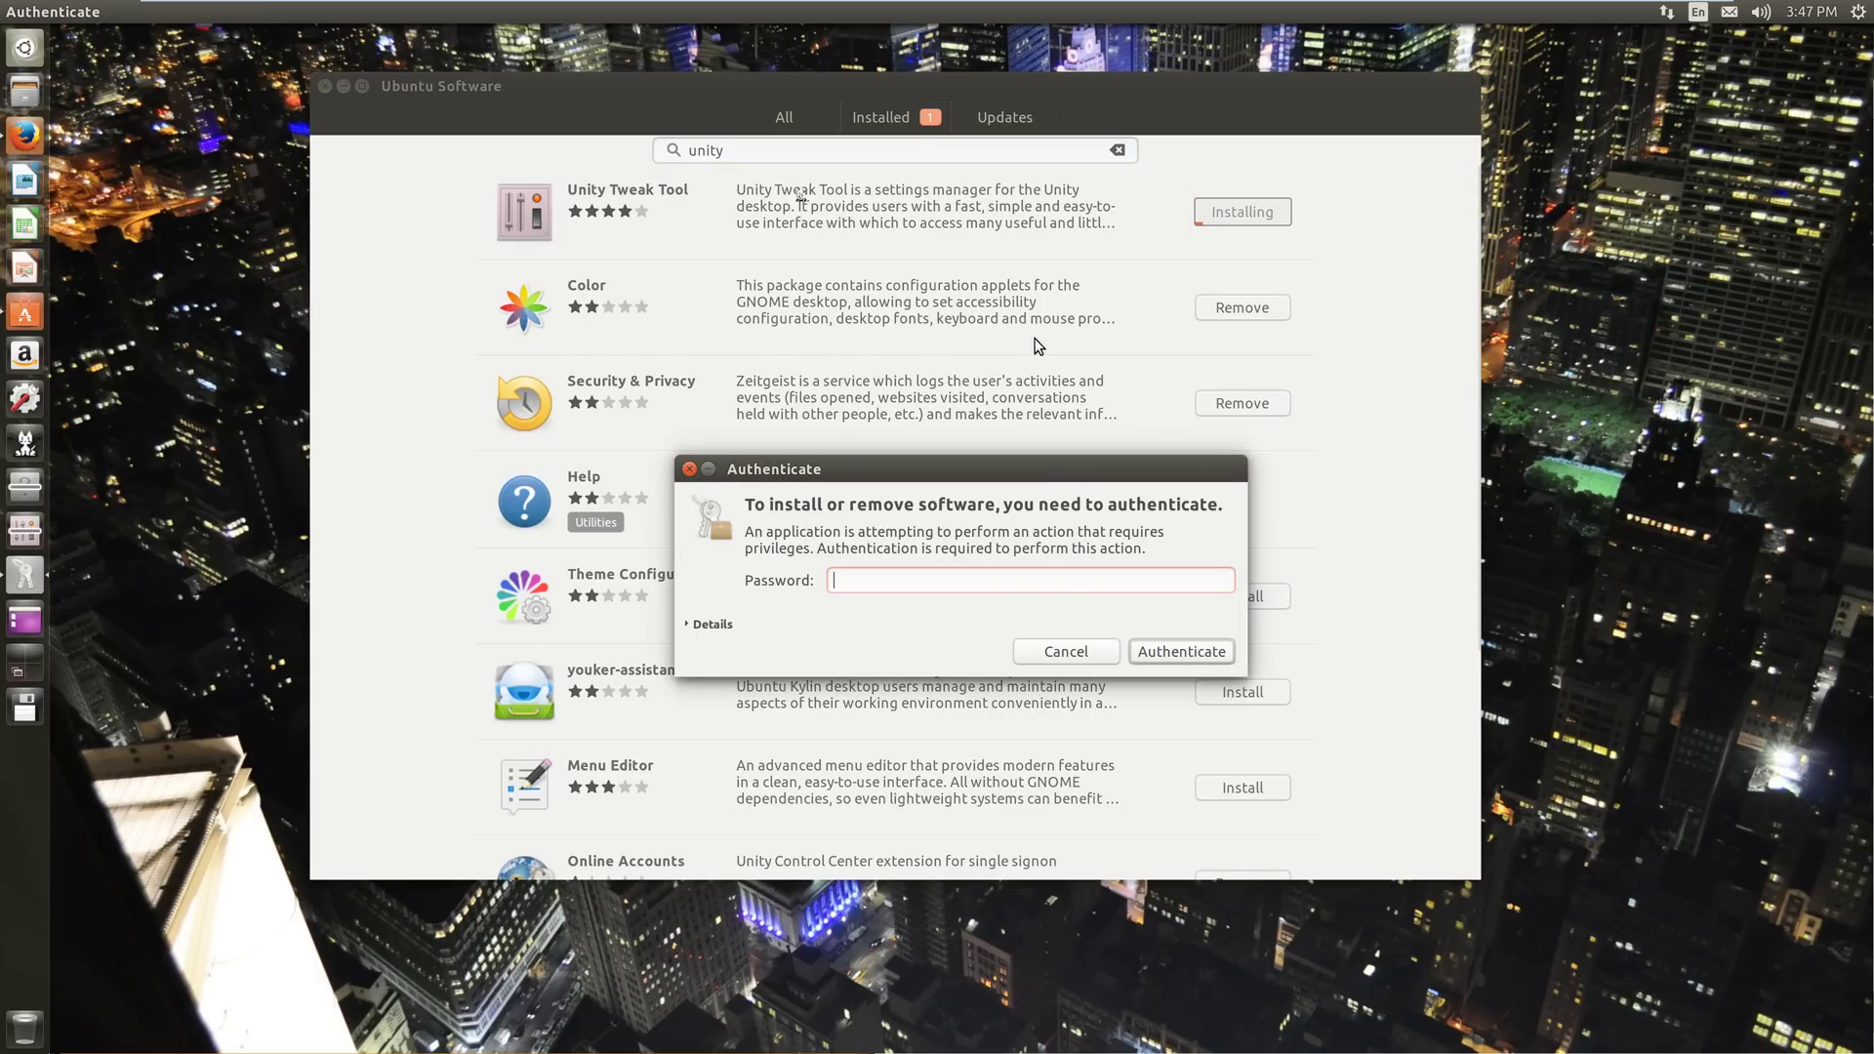
key("Return")
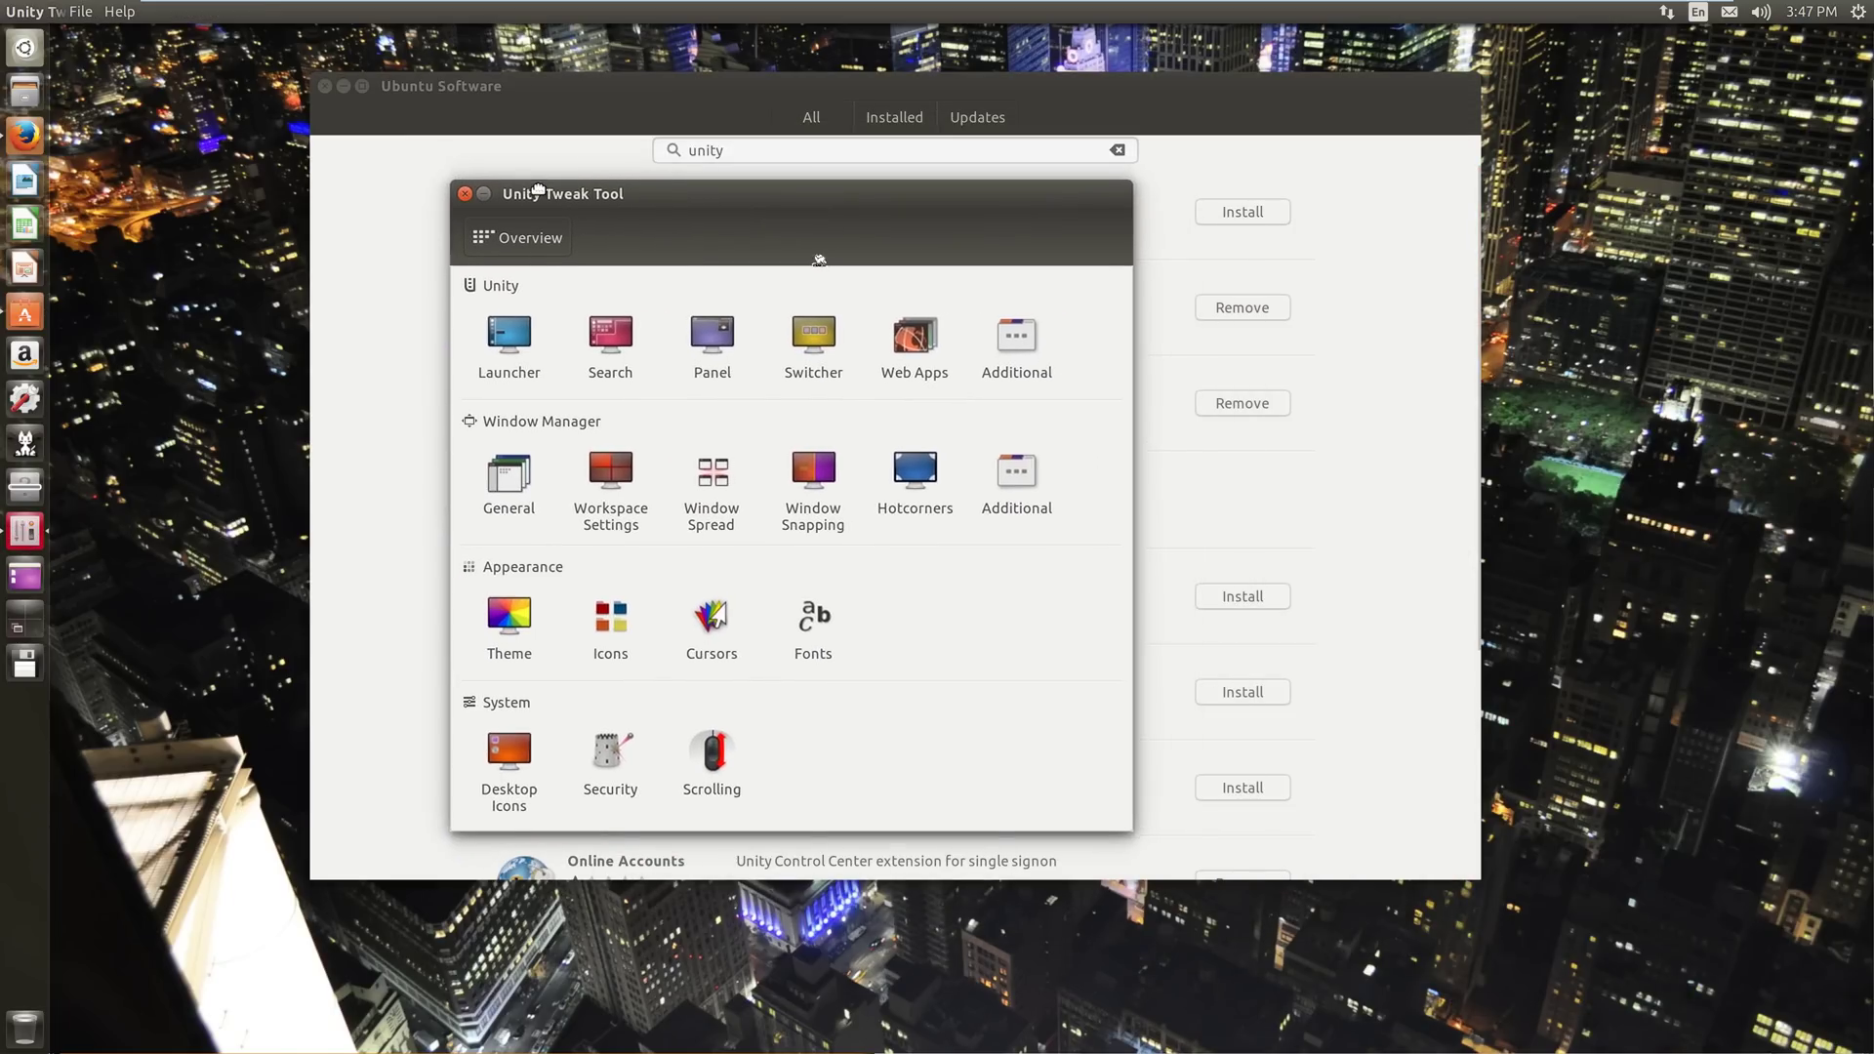
- Open Launcher settings, enable minimize single-window apps on click, and test it from launcher icons
left_click_drag(538, 189, 573, 218)
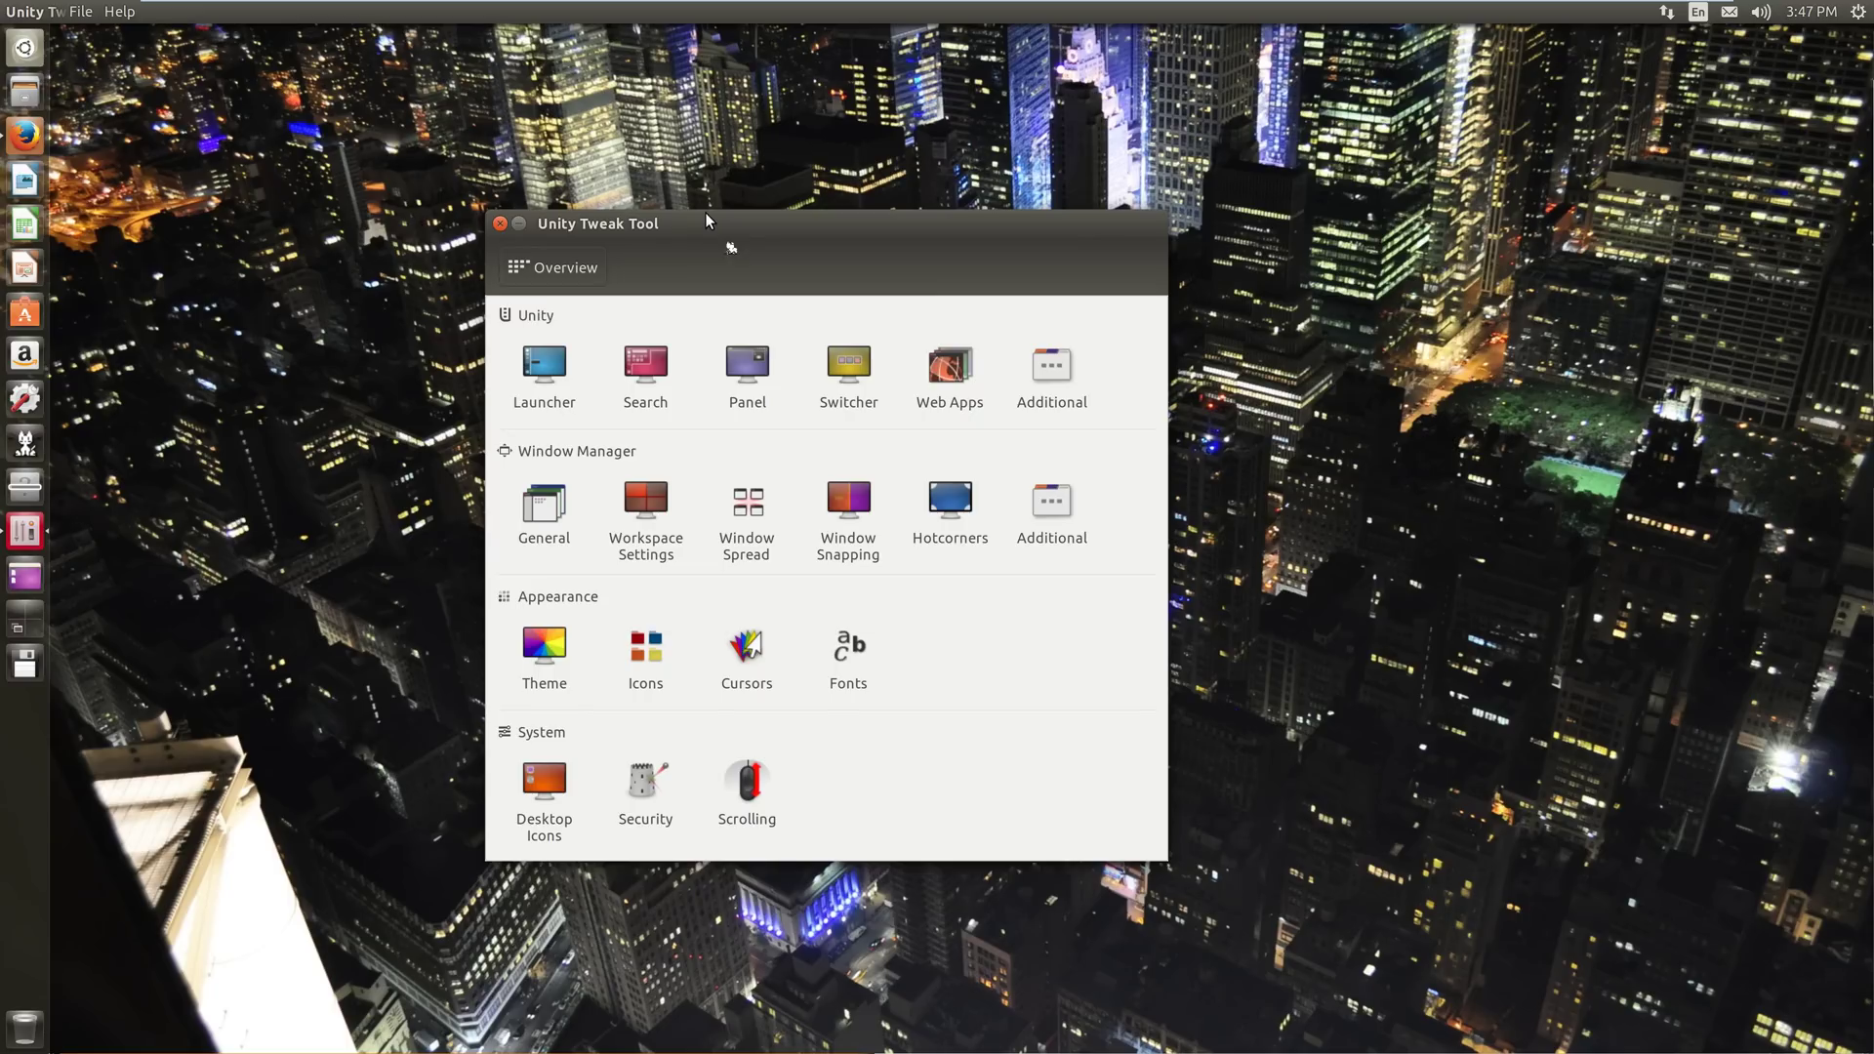
left_click_drag(705, 213, 787, 205)
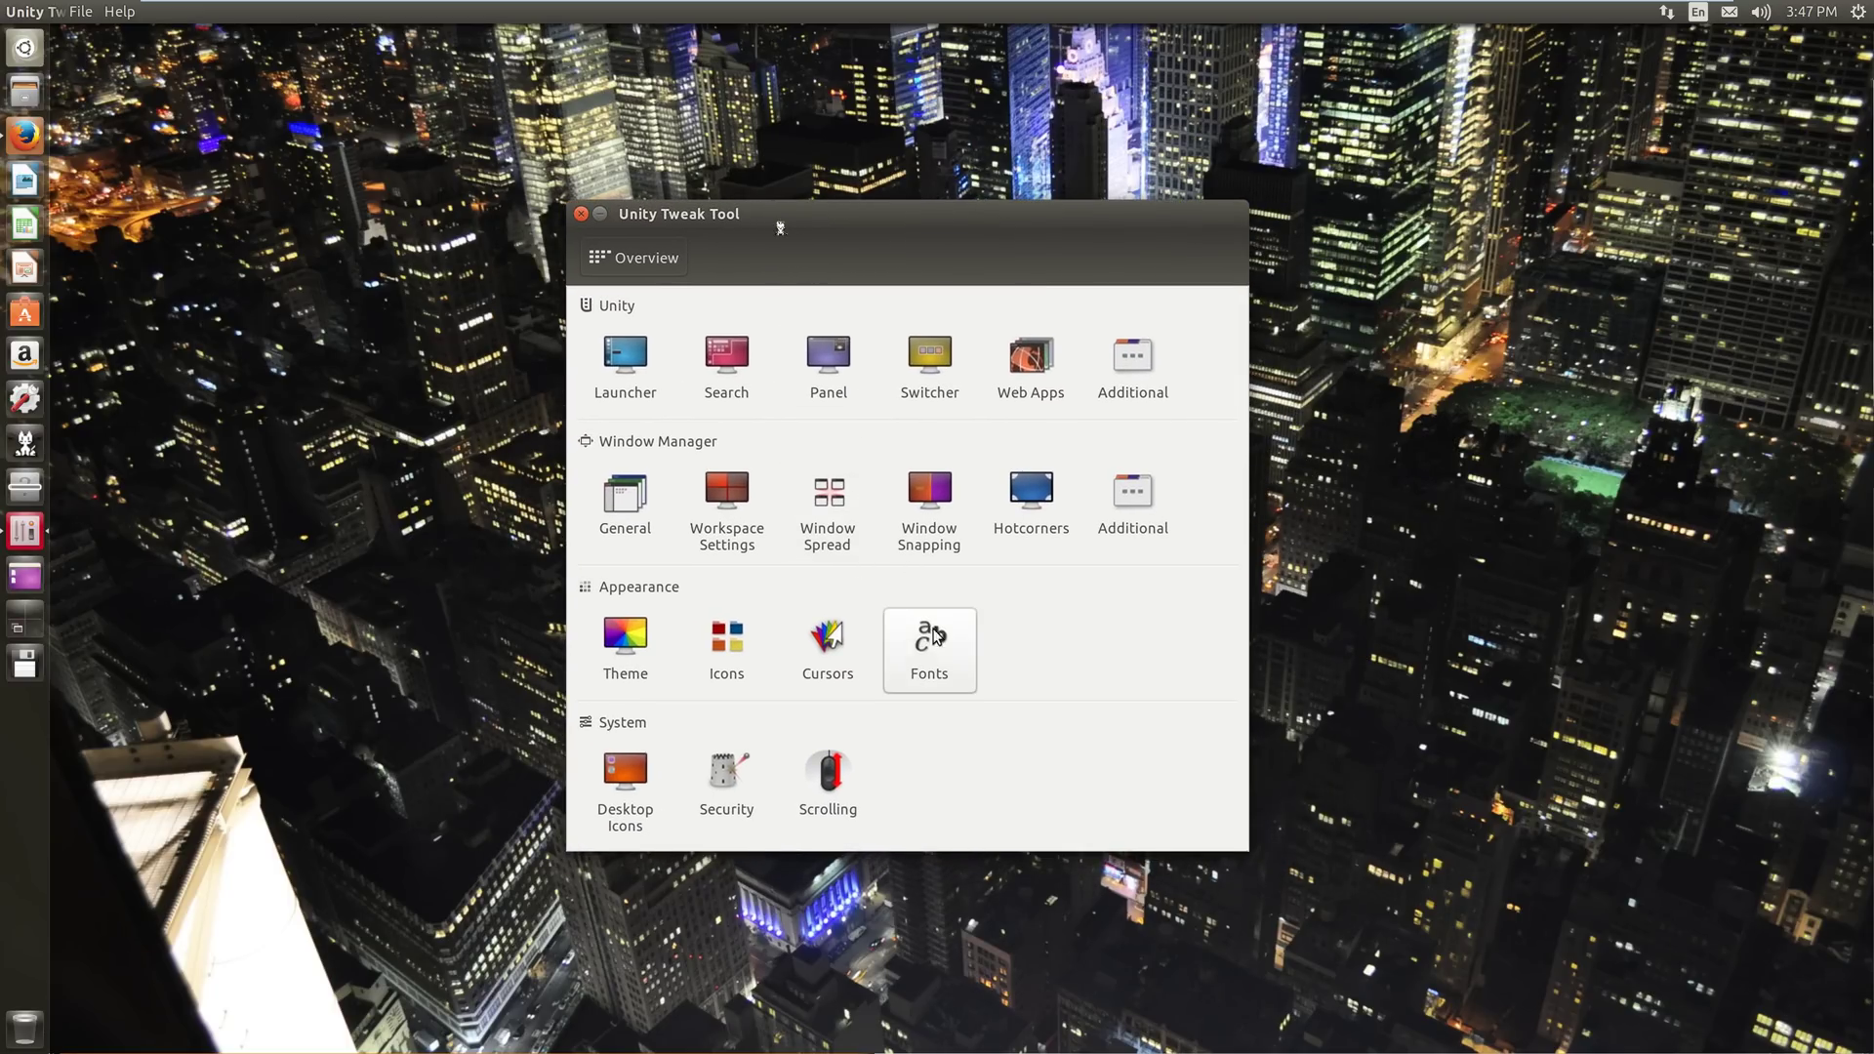
left_click(636, 367)
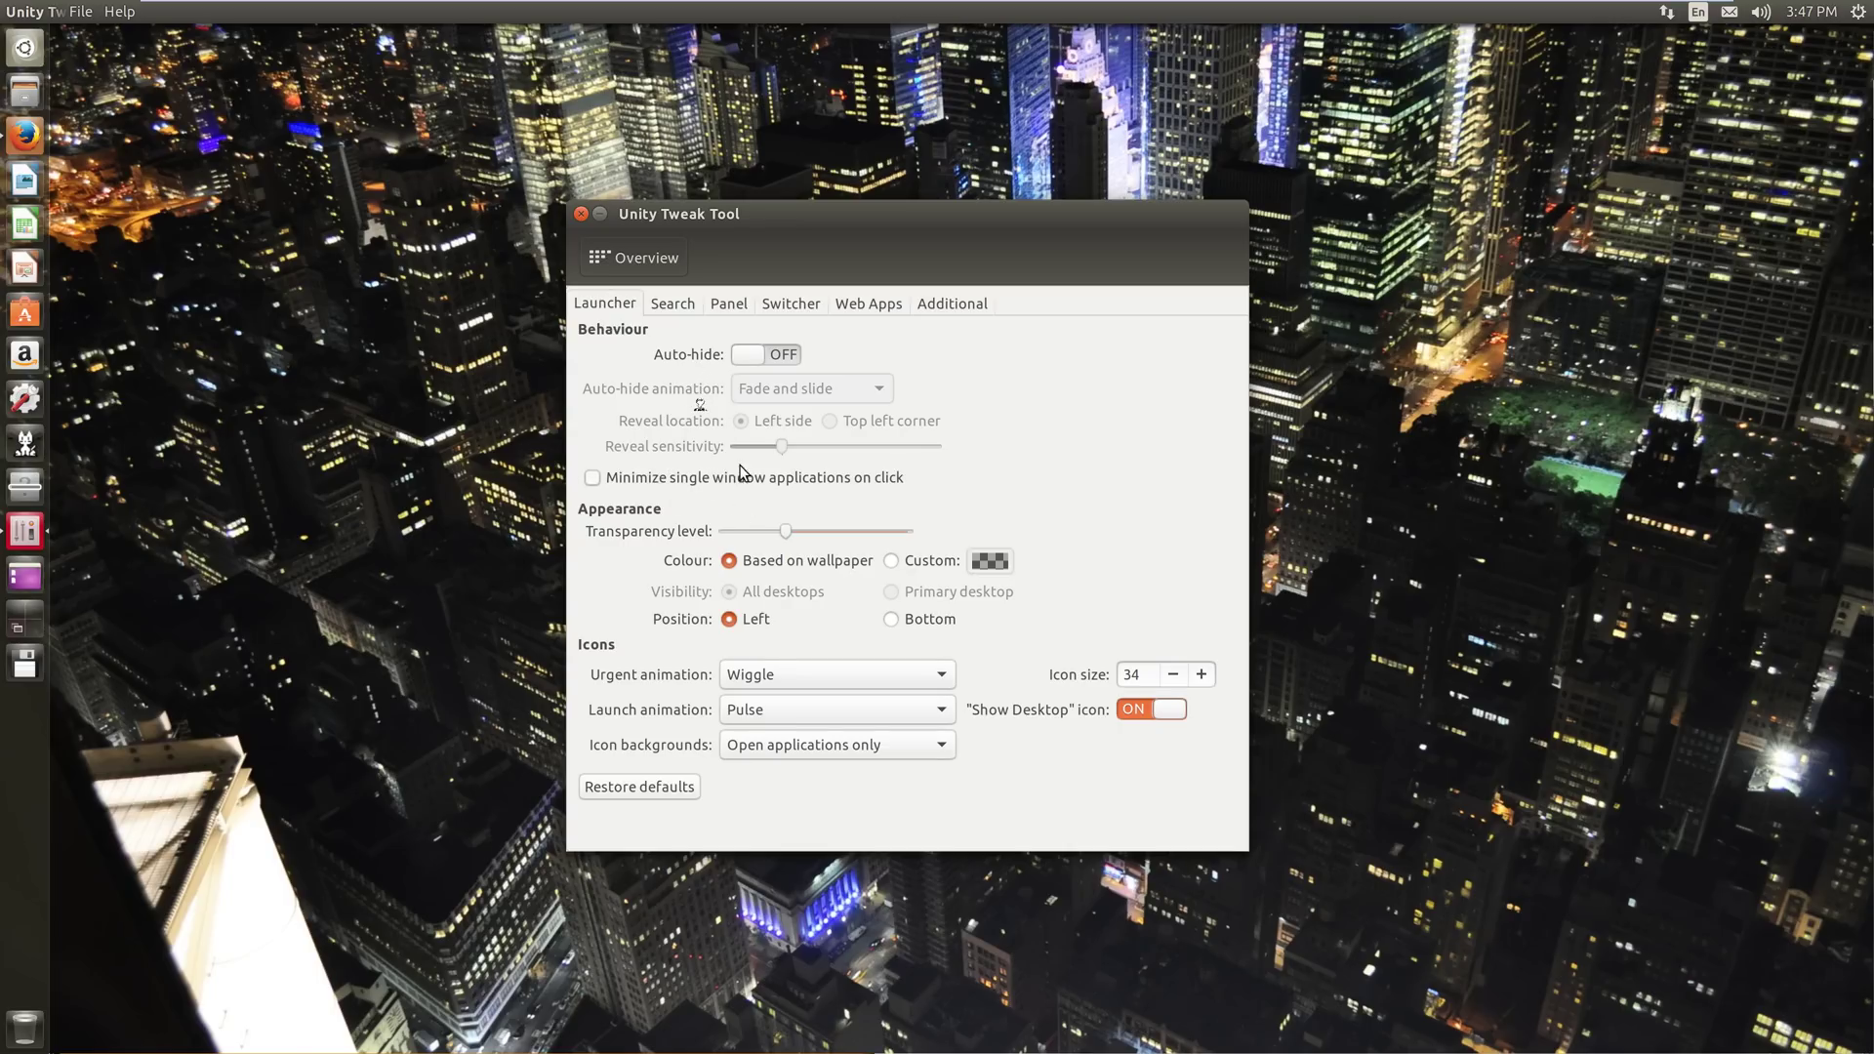
left_click(615, 487)
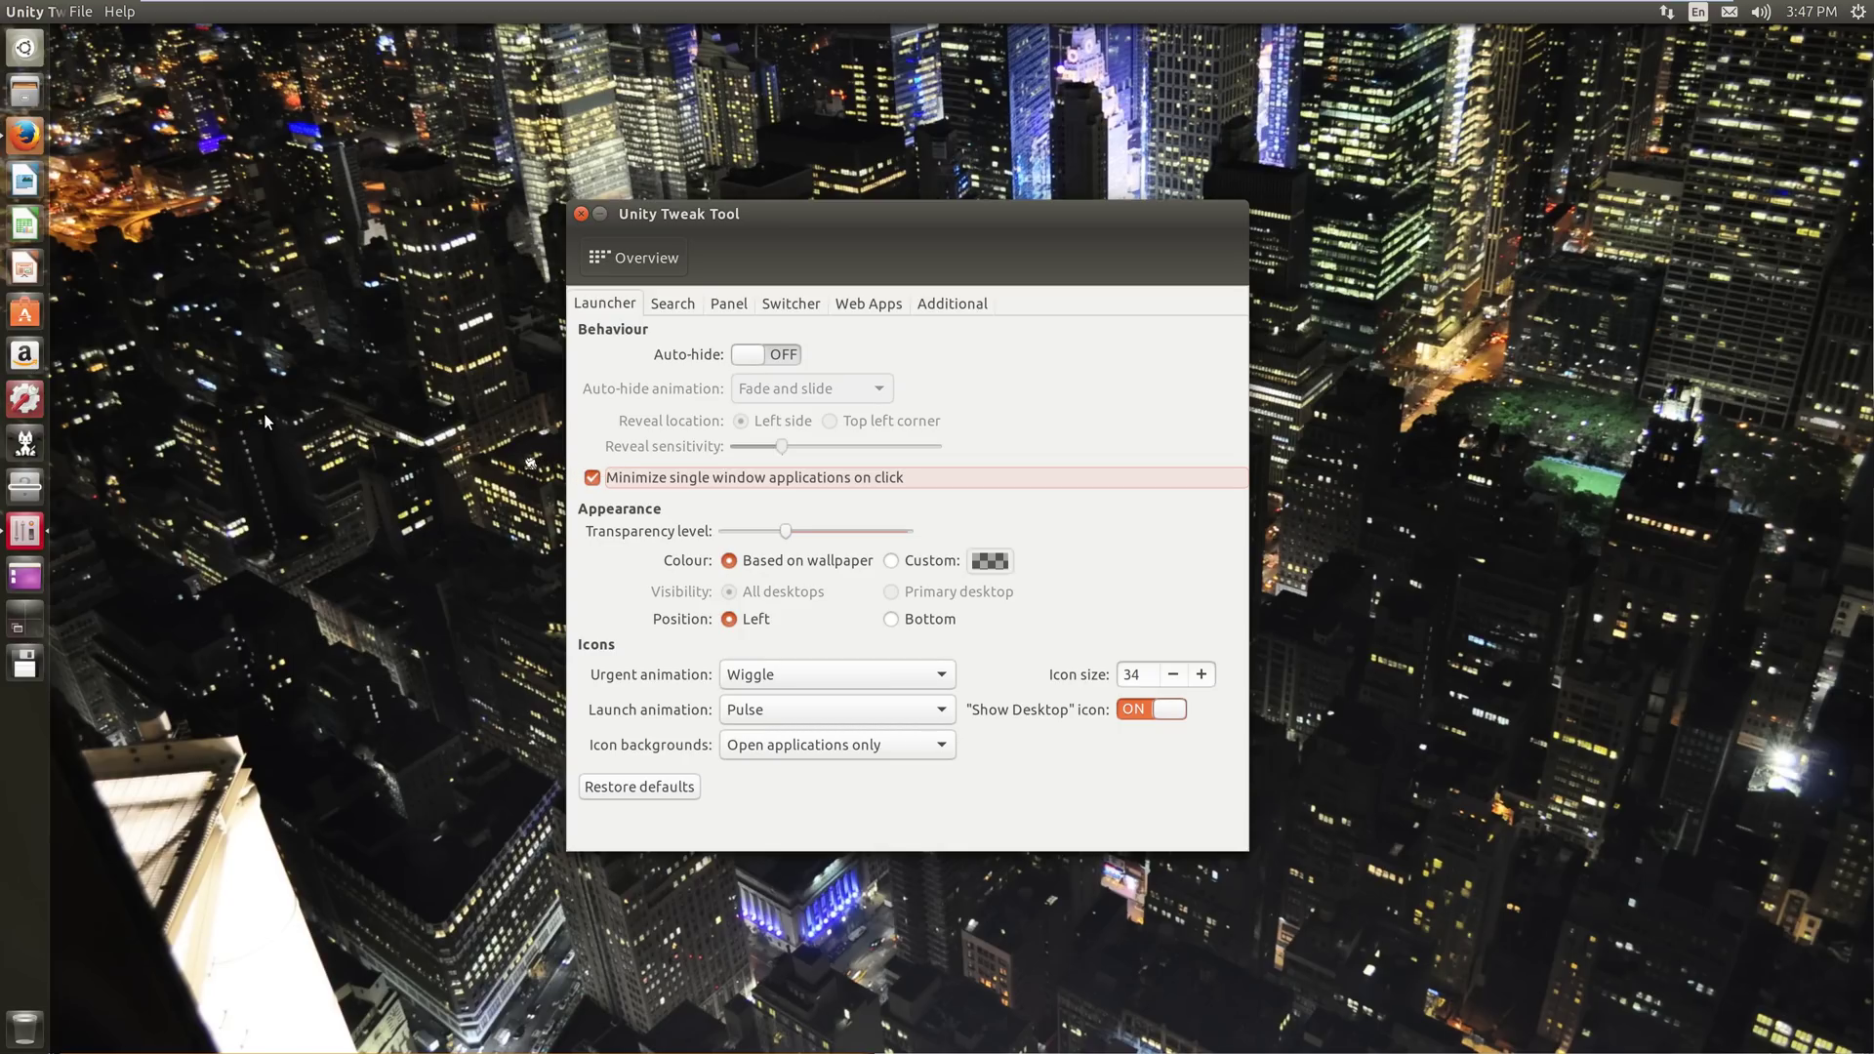
left_click(26, 402)
left_click(26, 532)
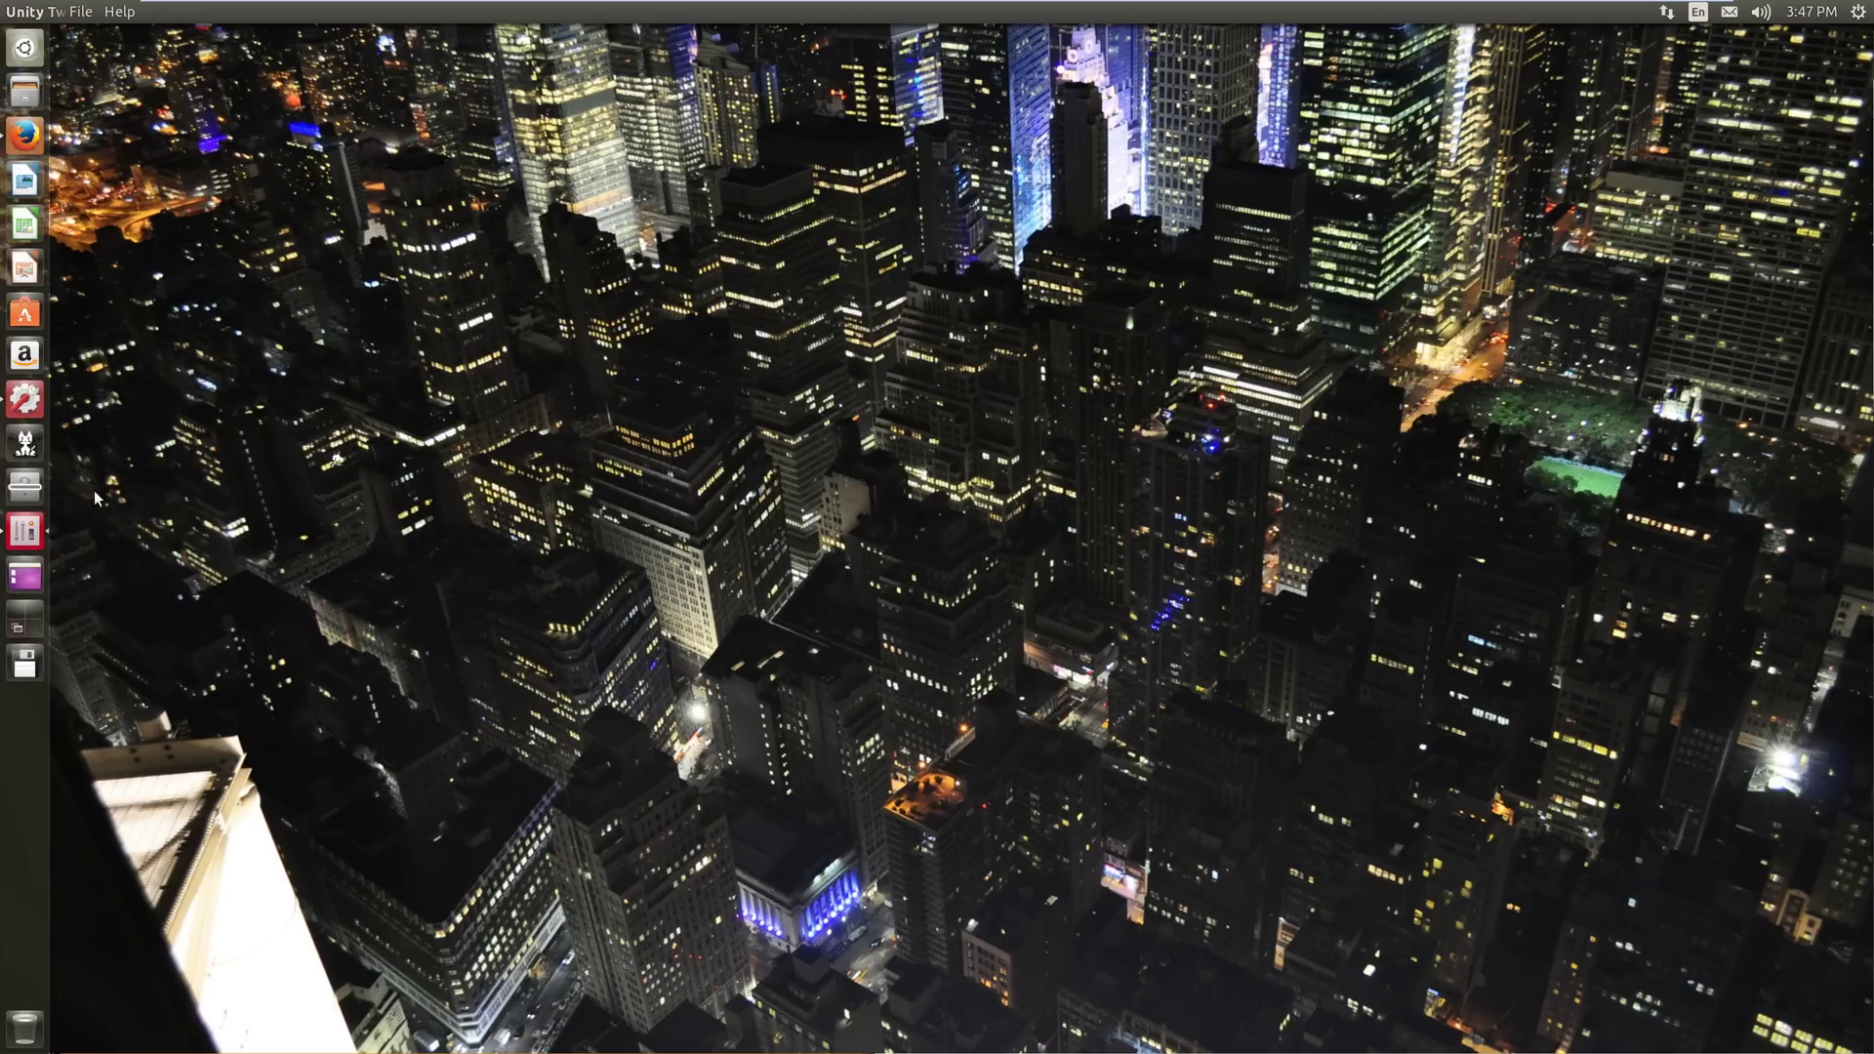
left_click(26, 532)
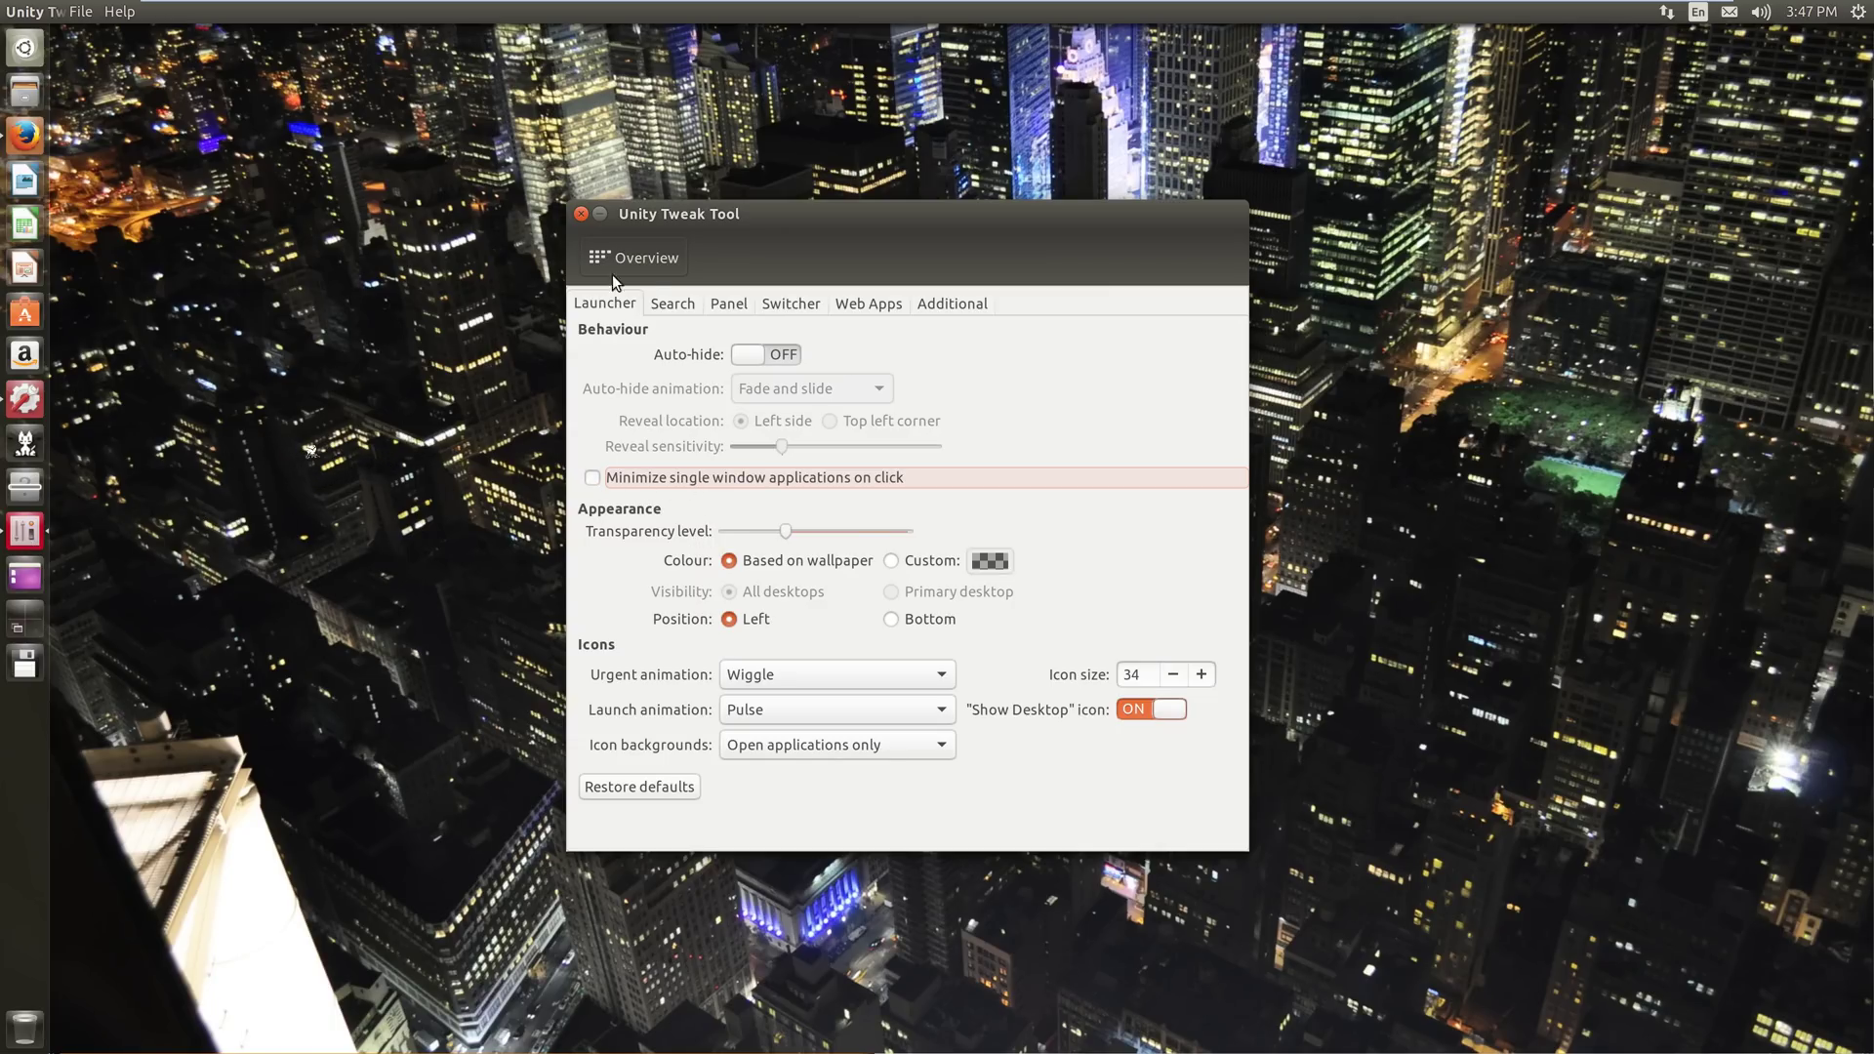
left_click(645, 479)
left_click_drag(788, 533, 906, 534)
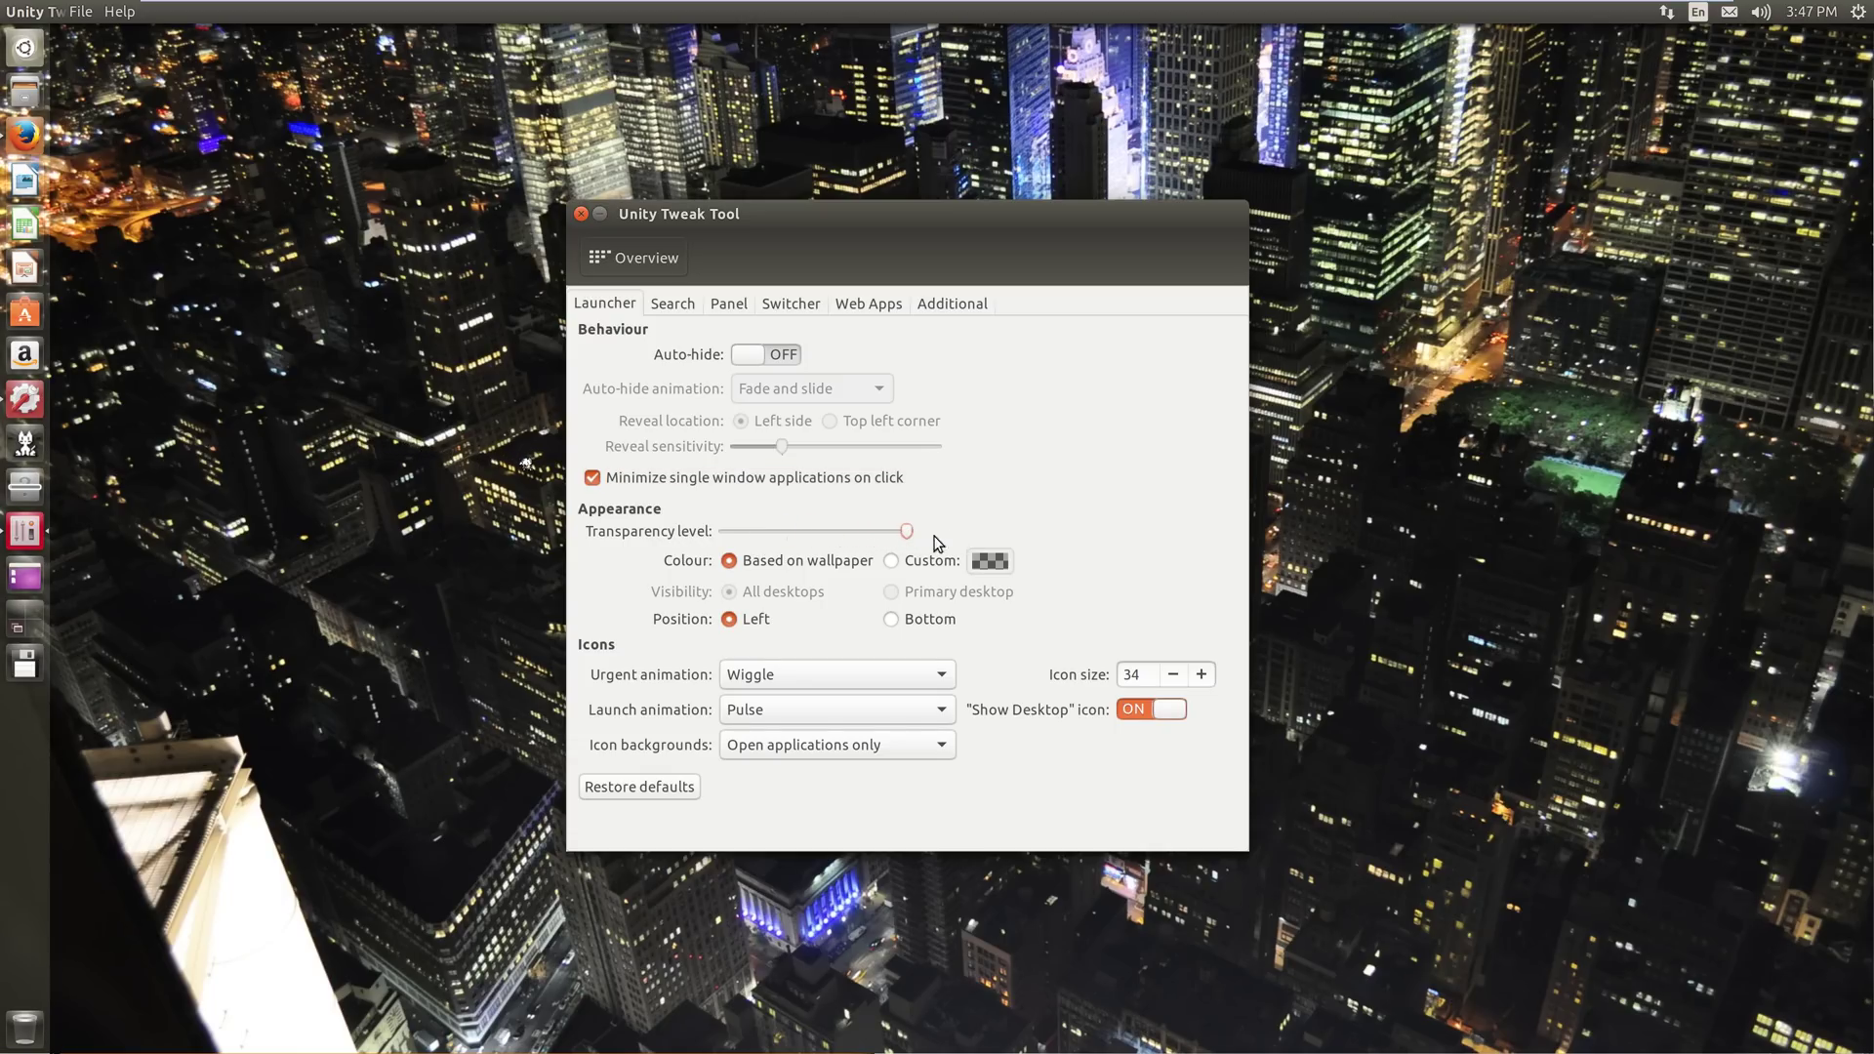
scroll(939, 545, "down", 5)
scroll(945, 542, "up", 4)
scroll(906, 534, "up", 2)
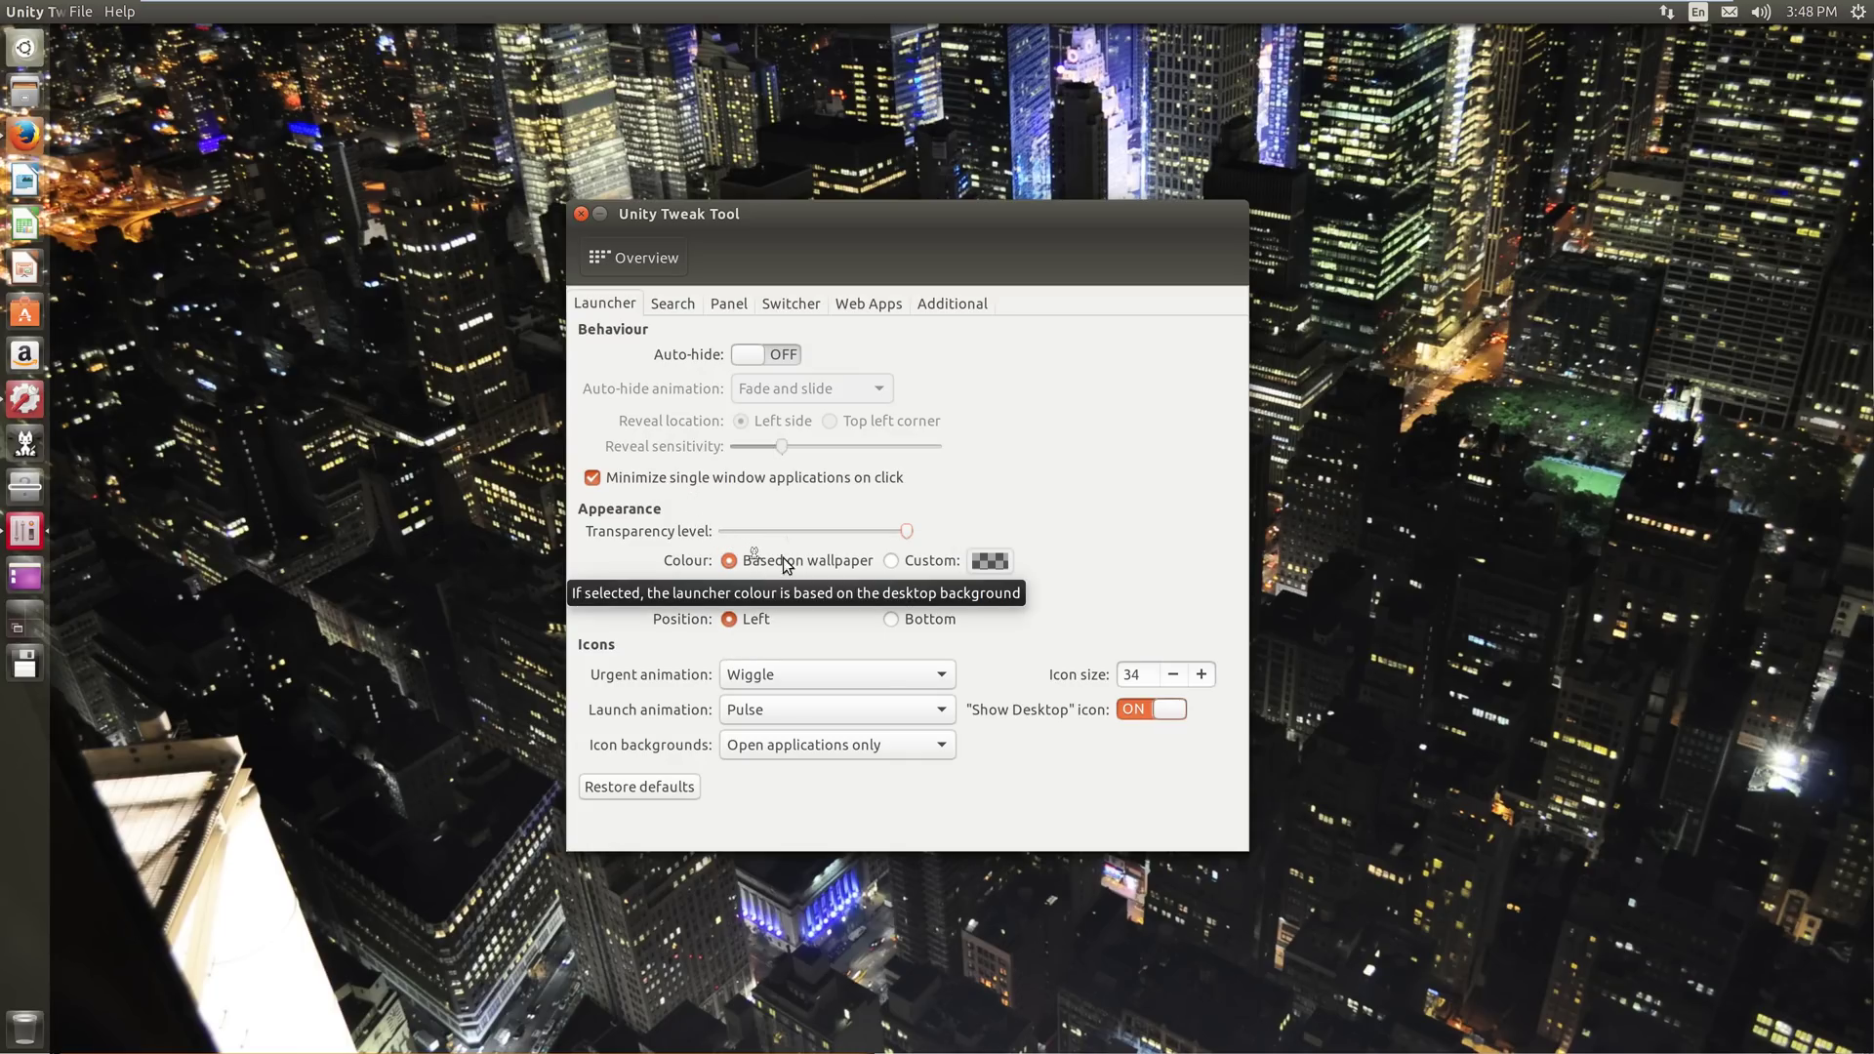
left_click(891, 561)
left_click(988, 562)
left_click(857, 488)
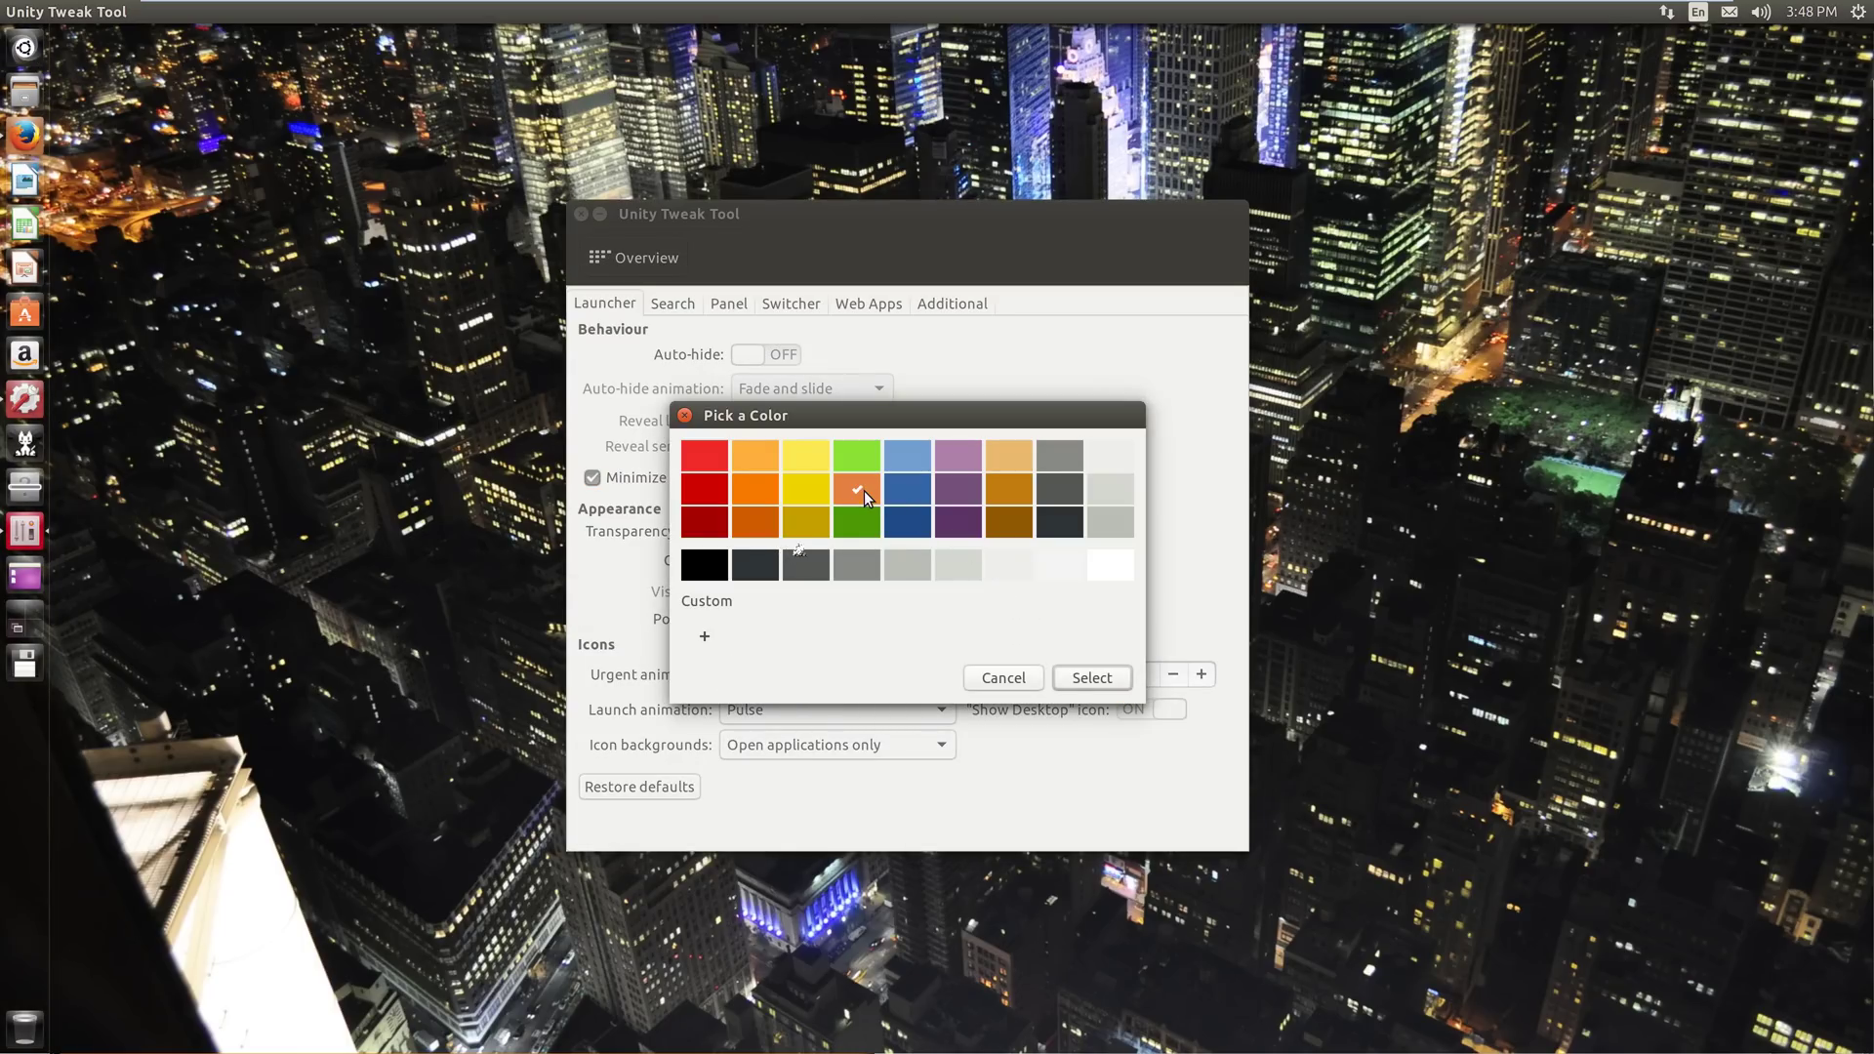
left_click(1083, 677)
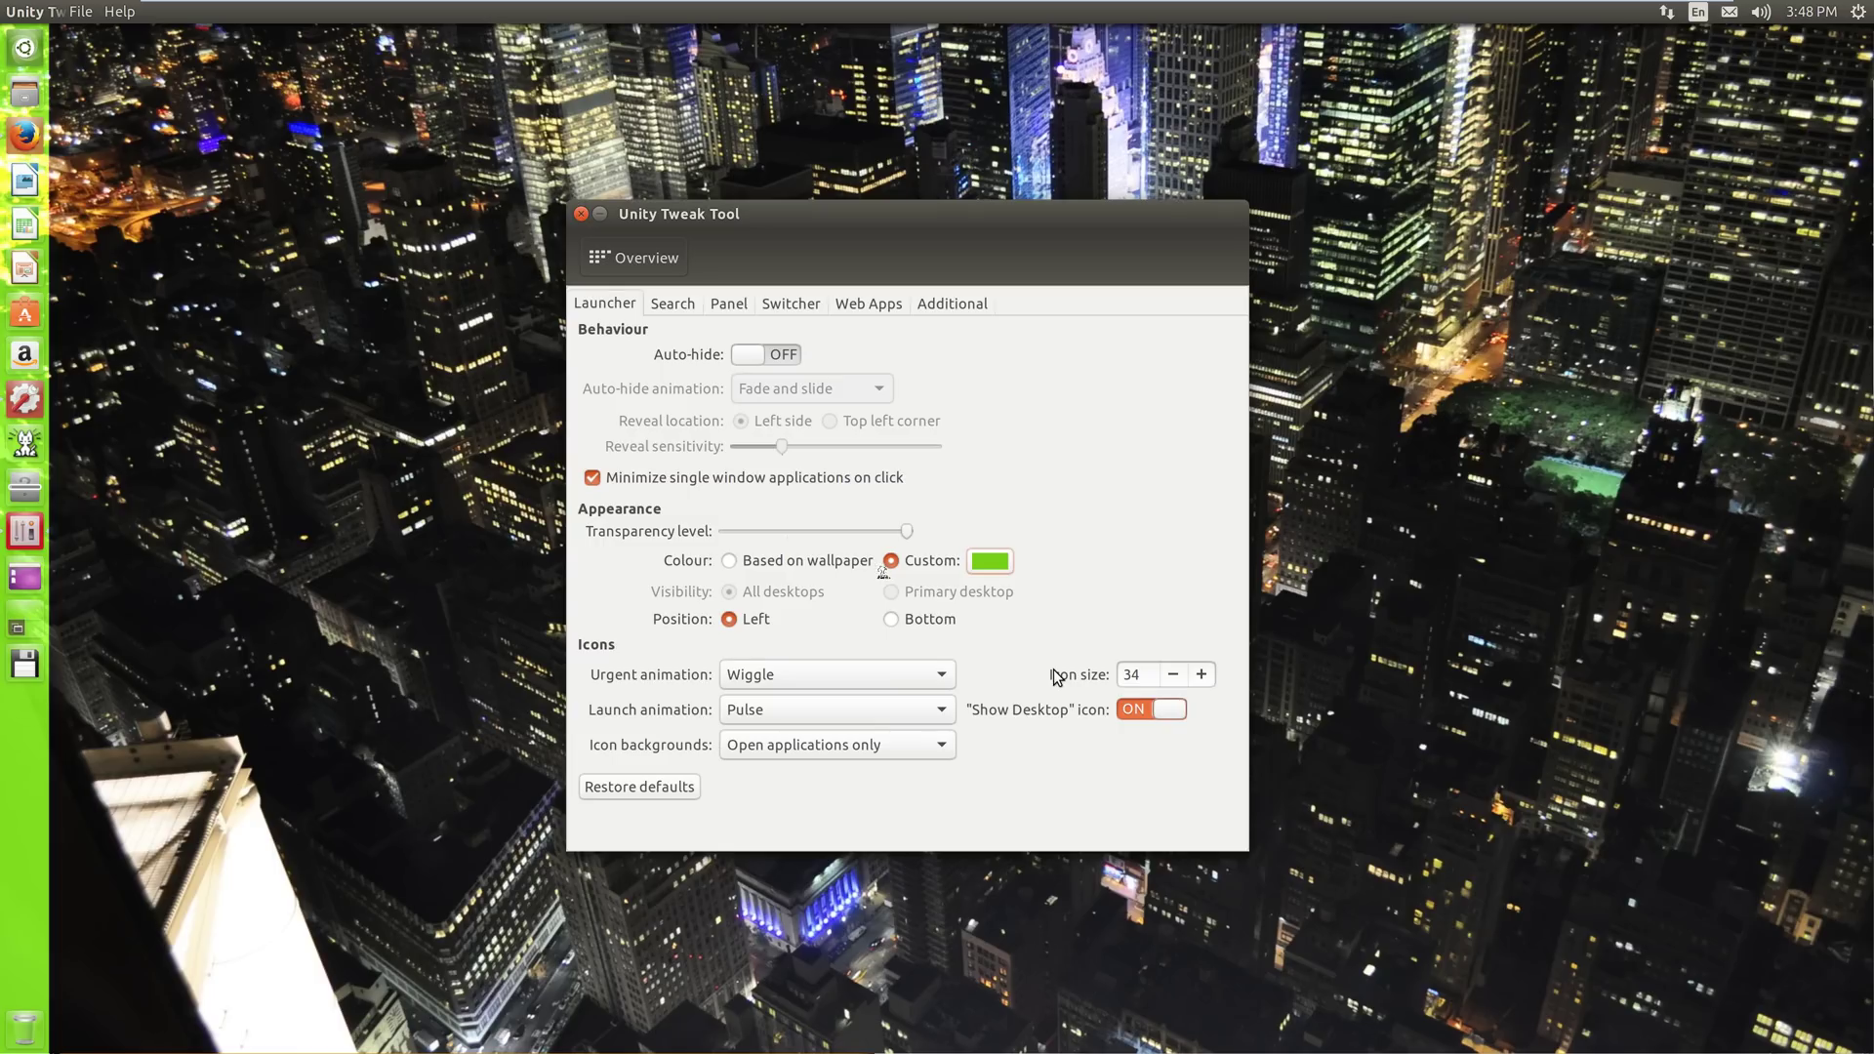
left_click(847, 564)
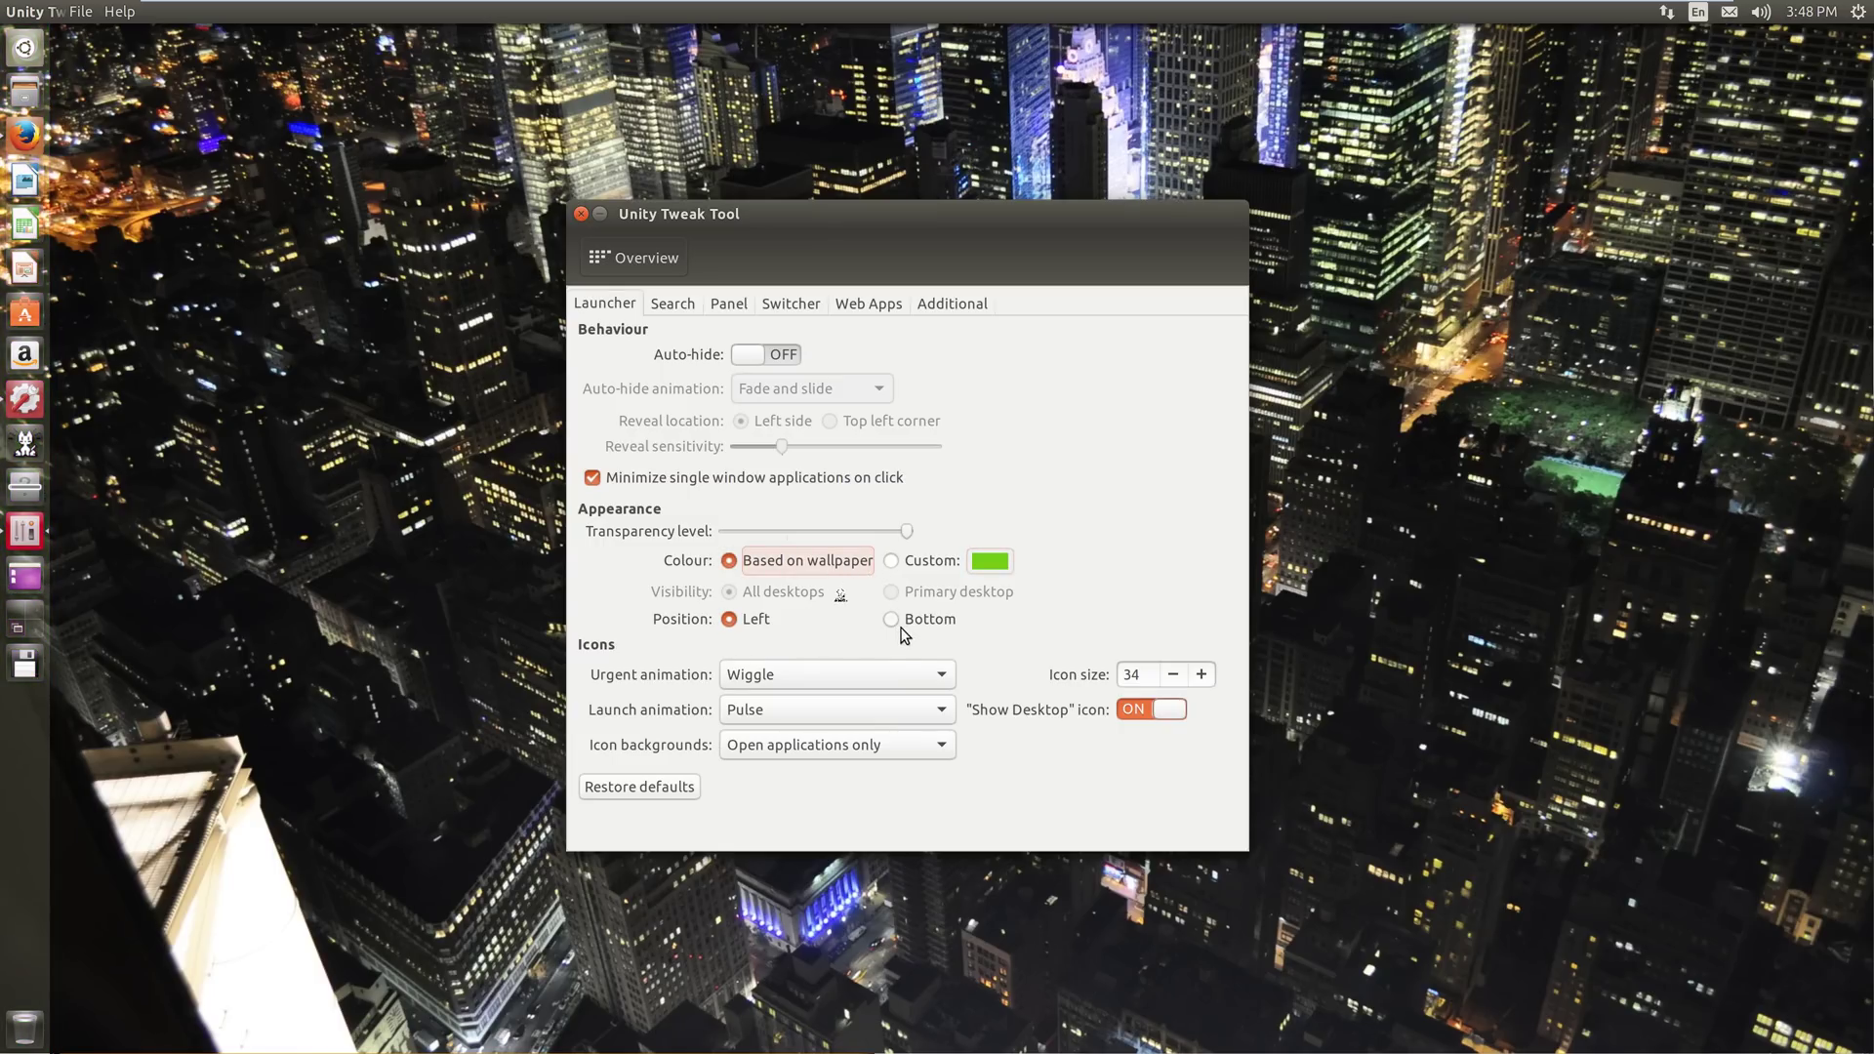
left_click(925, 628)
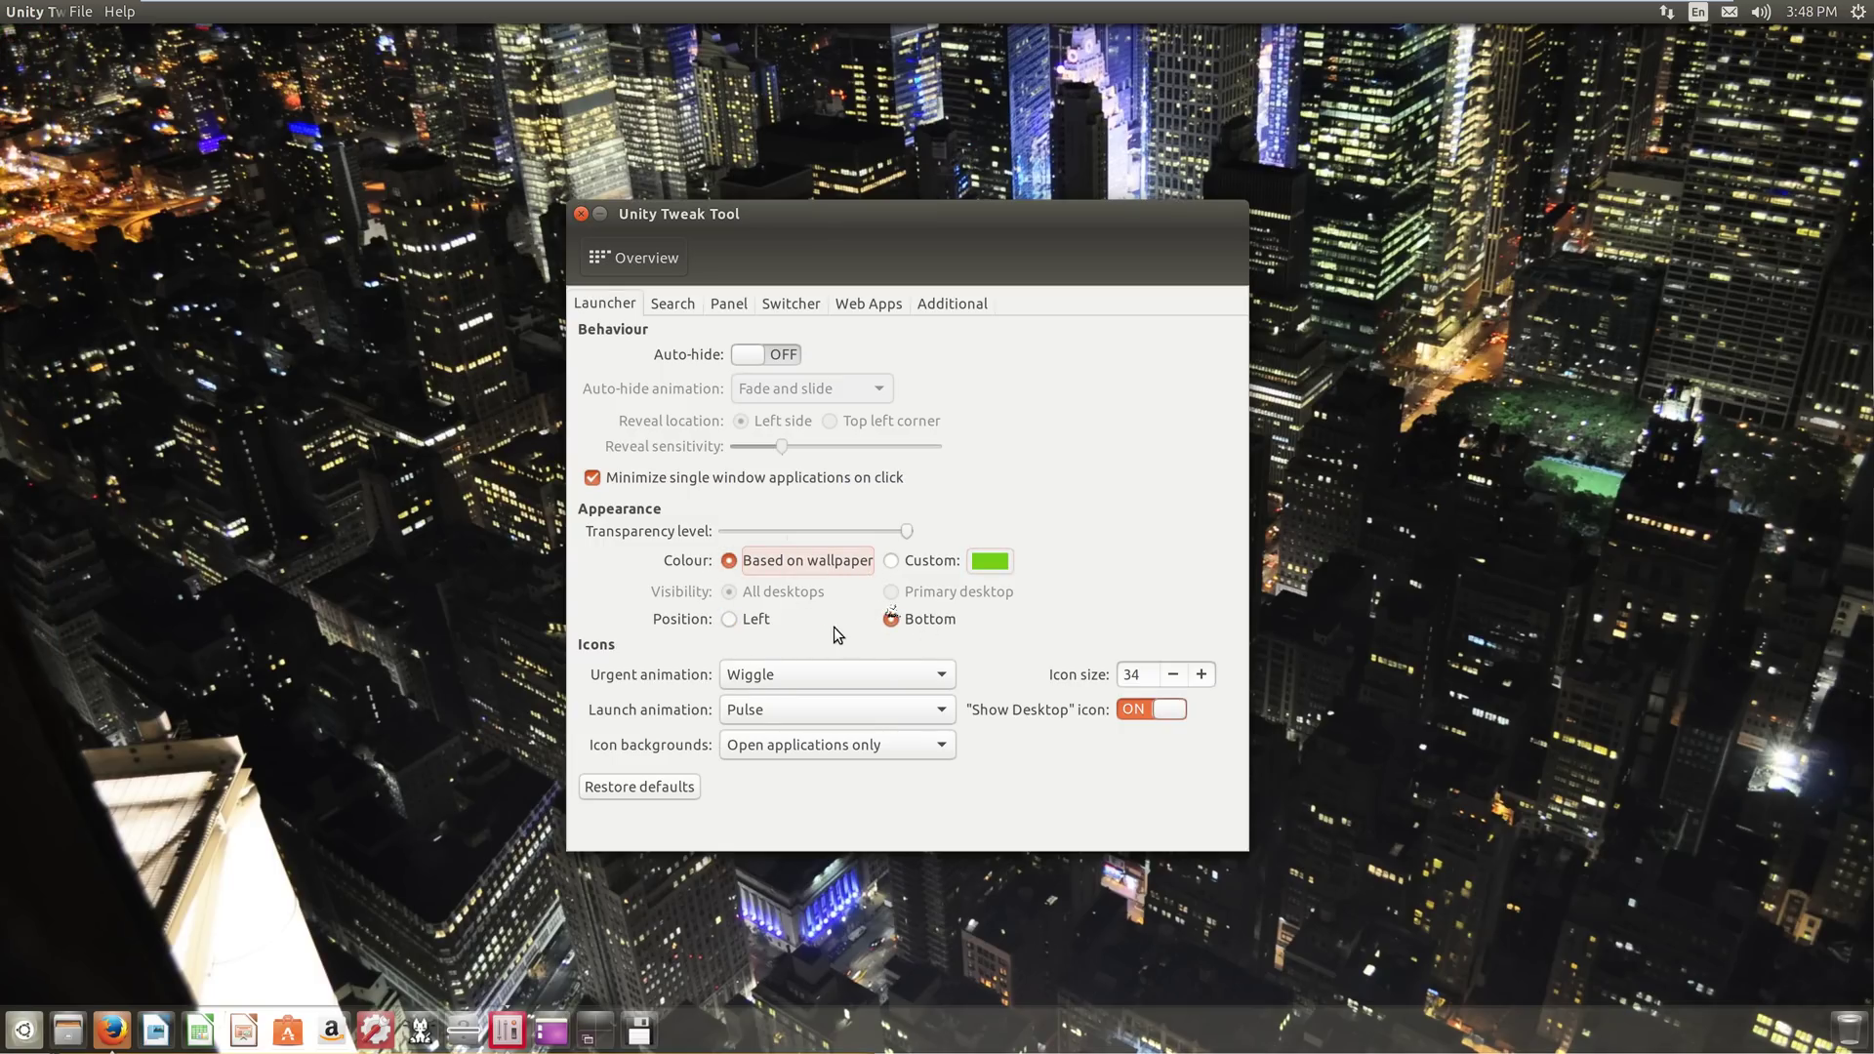
left_click(765, 622)
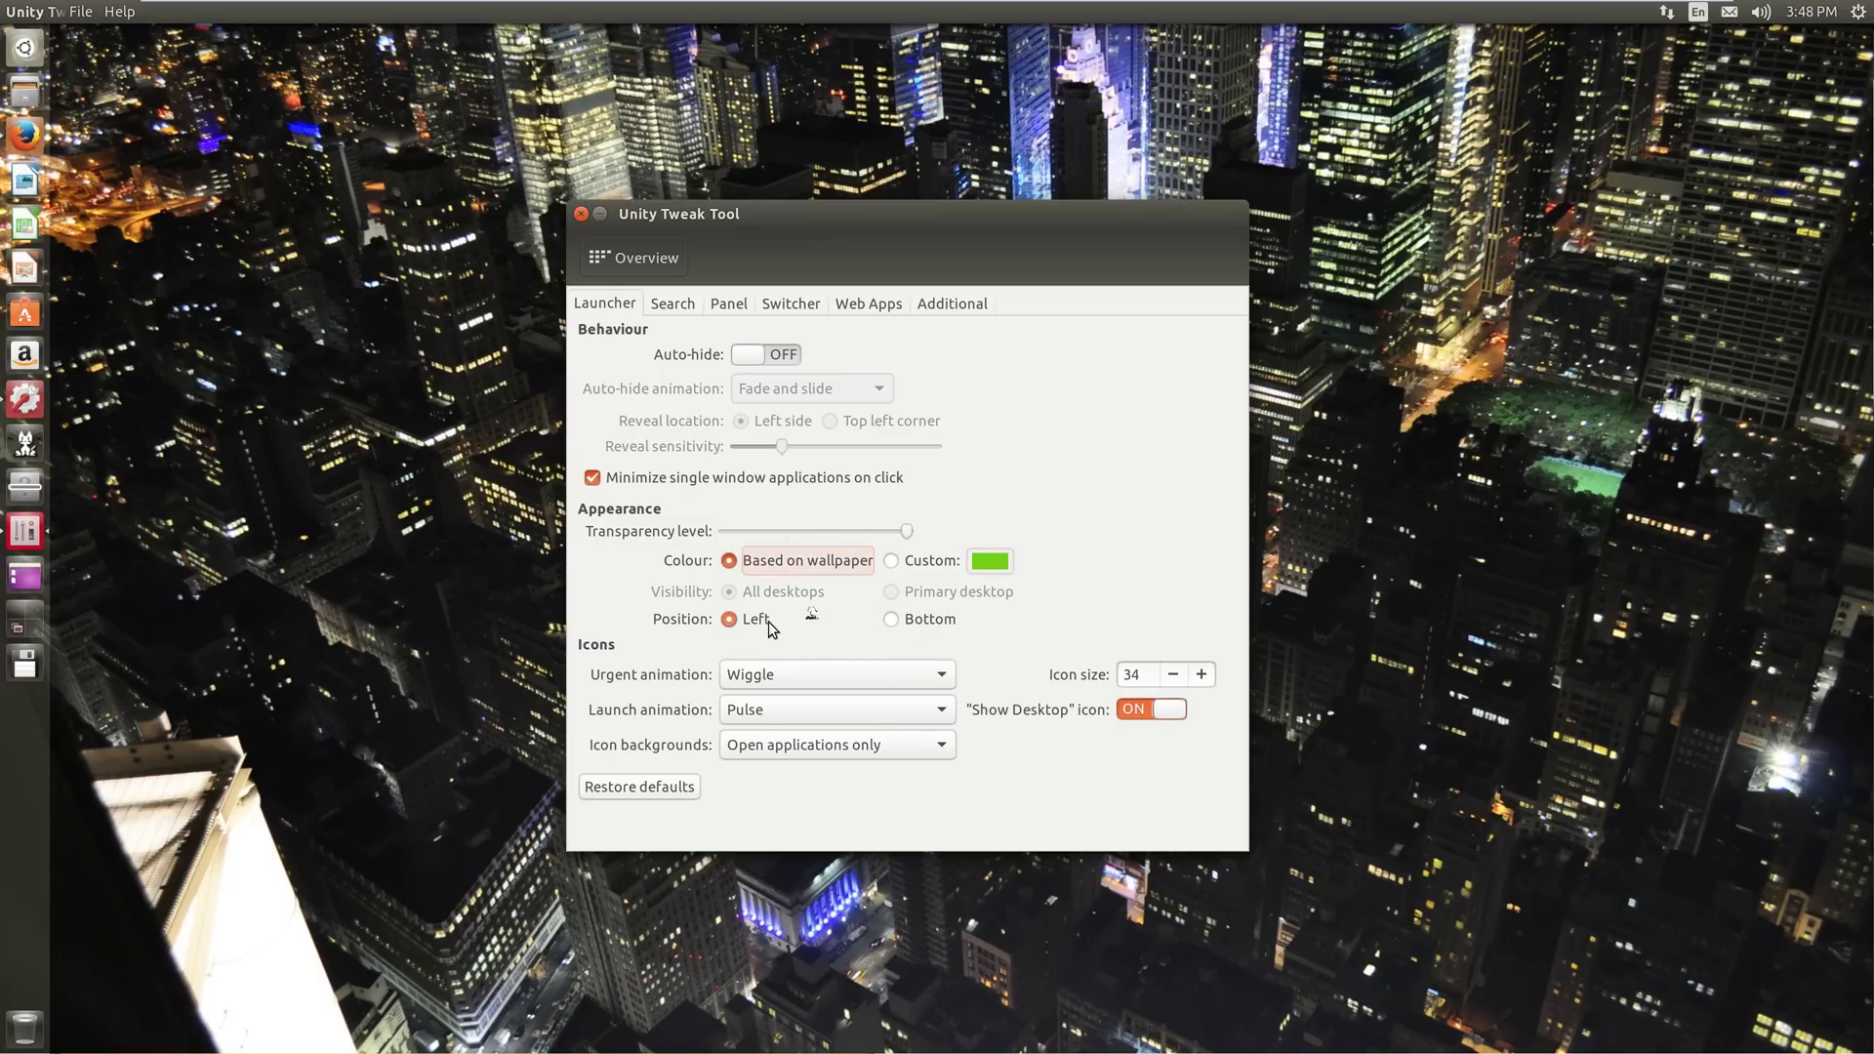
left_click(793, 677)
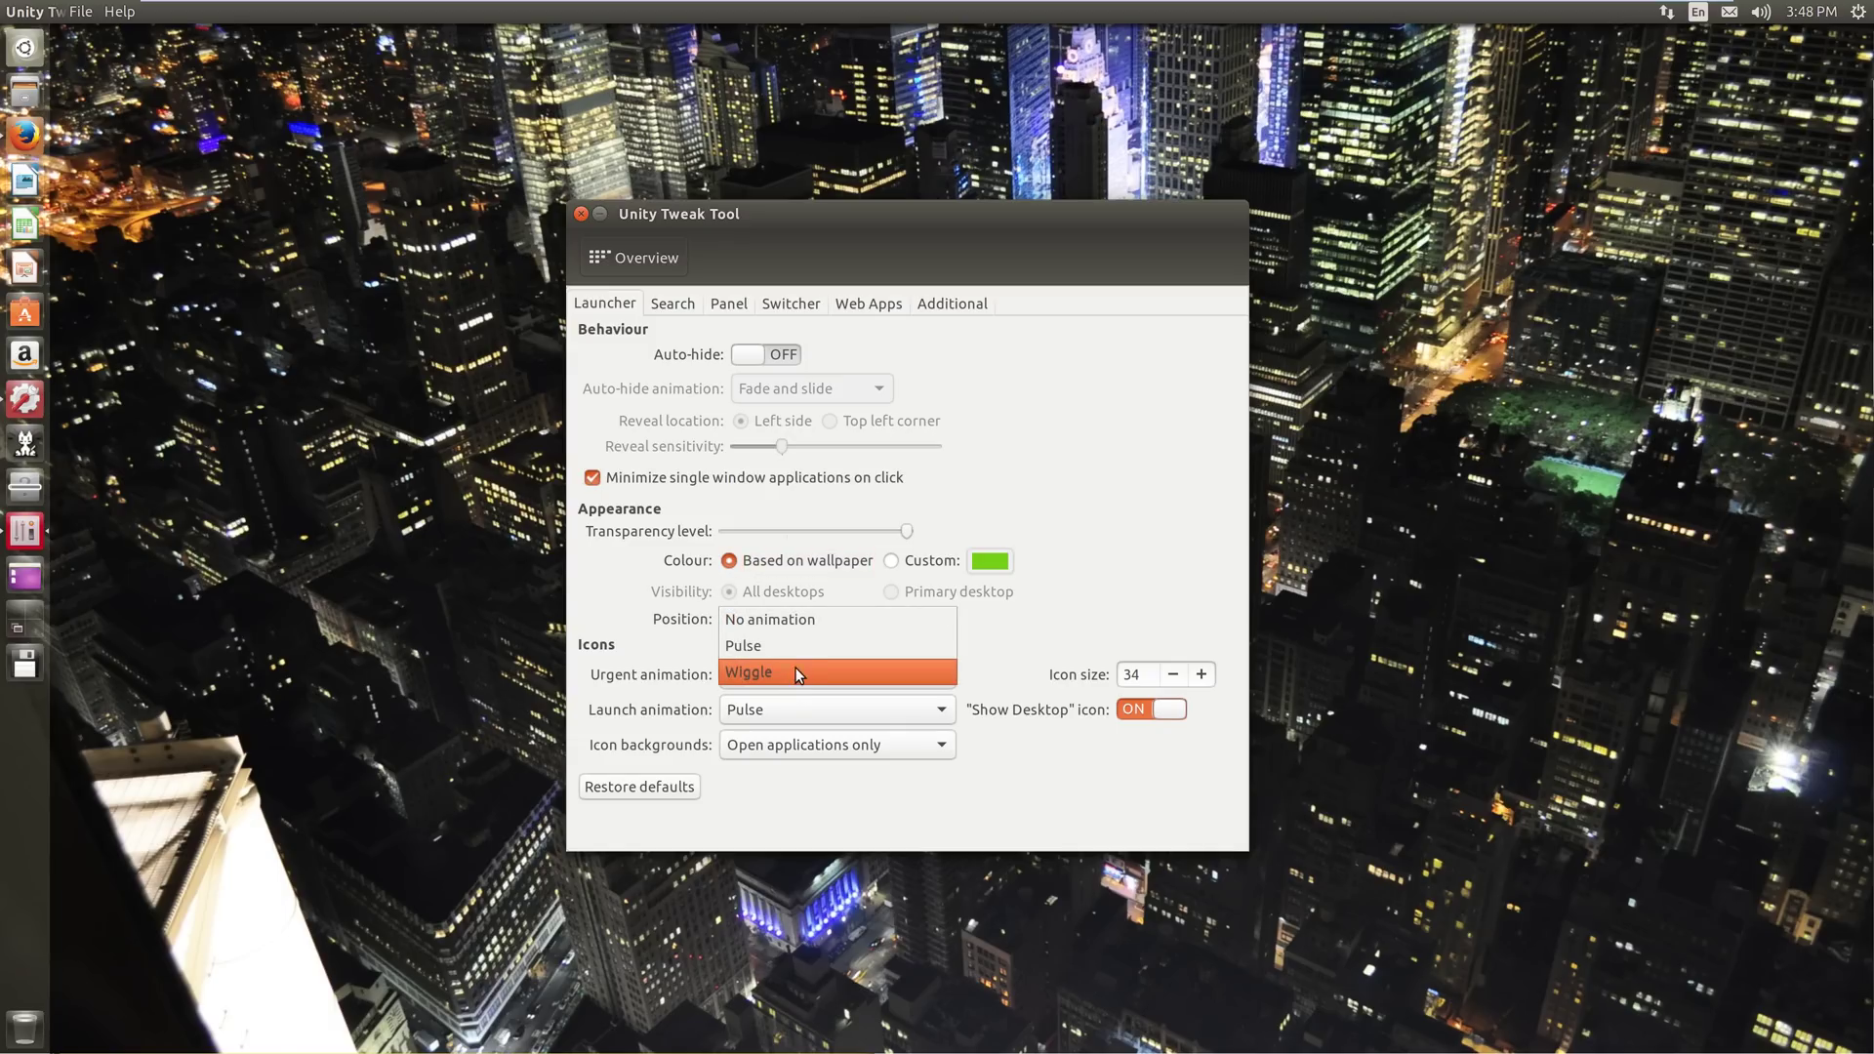
left_click(727, 672)
left_click(754, 702)
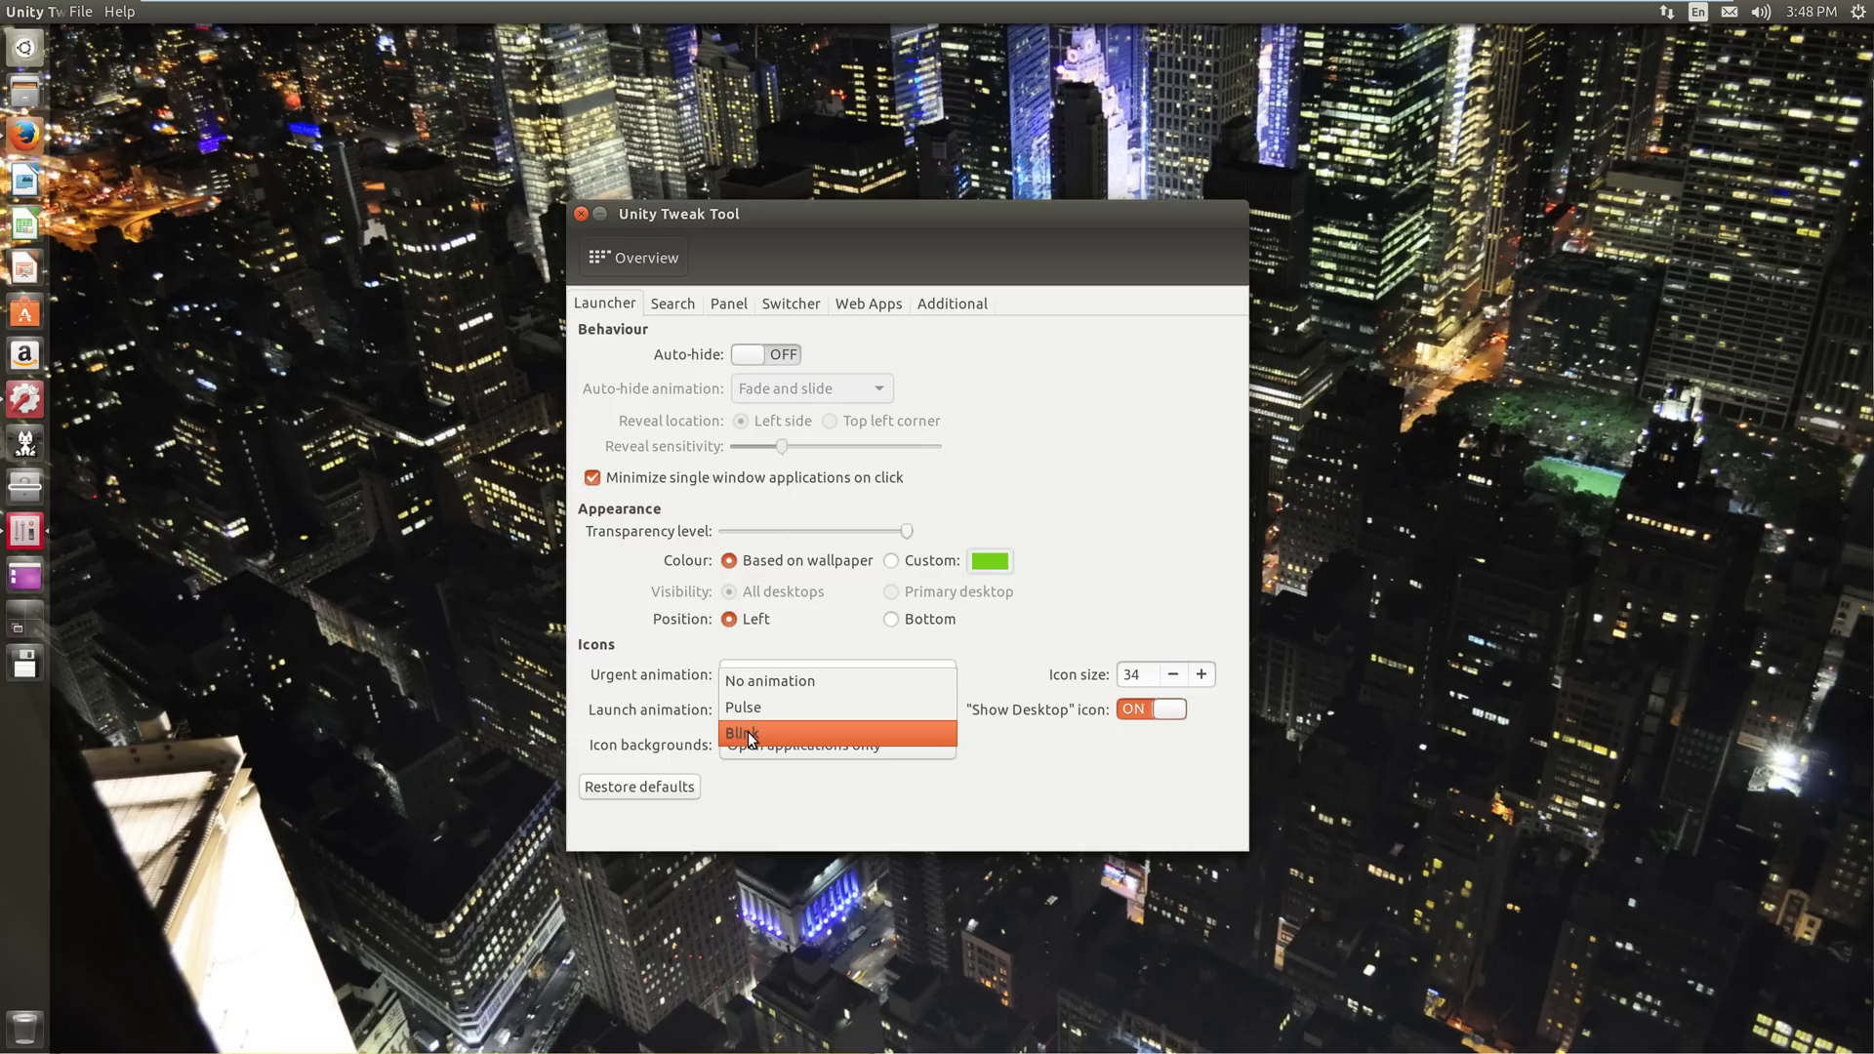
left_click(741, 706)
left_click(39, 329)
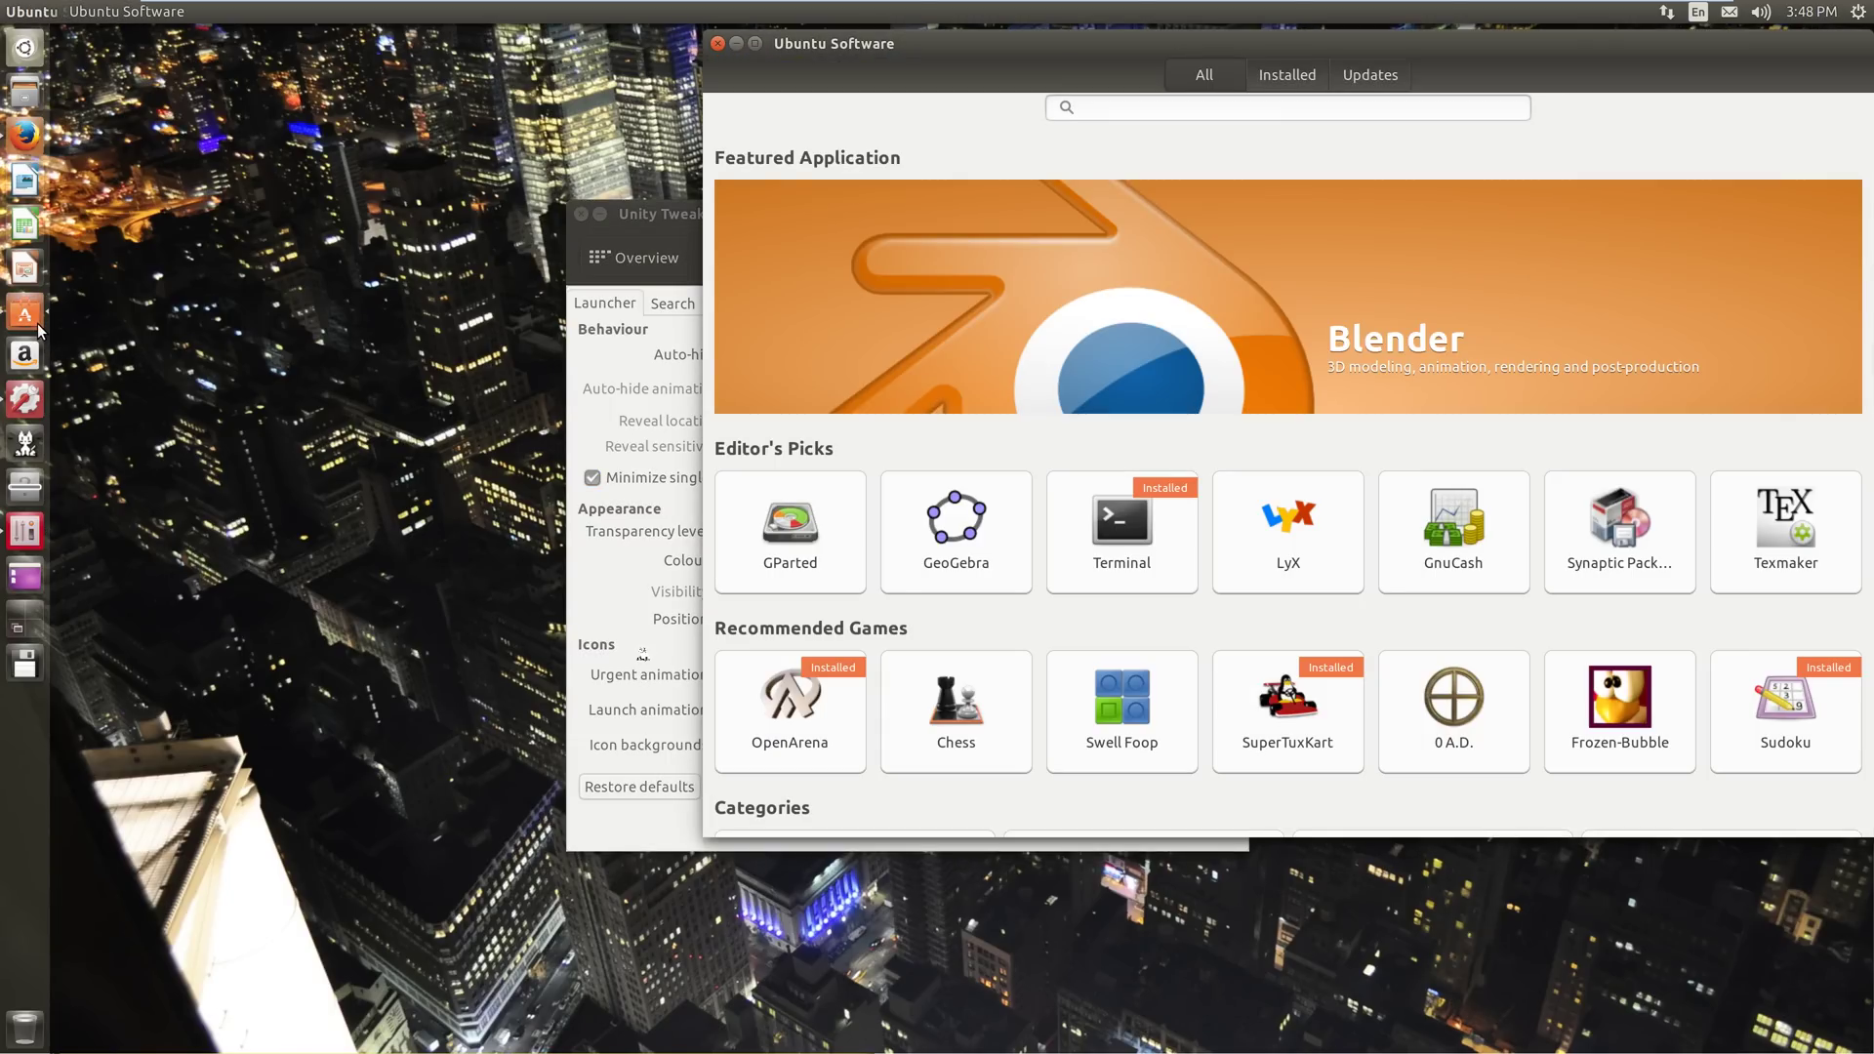
left_click(717, 43)
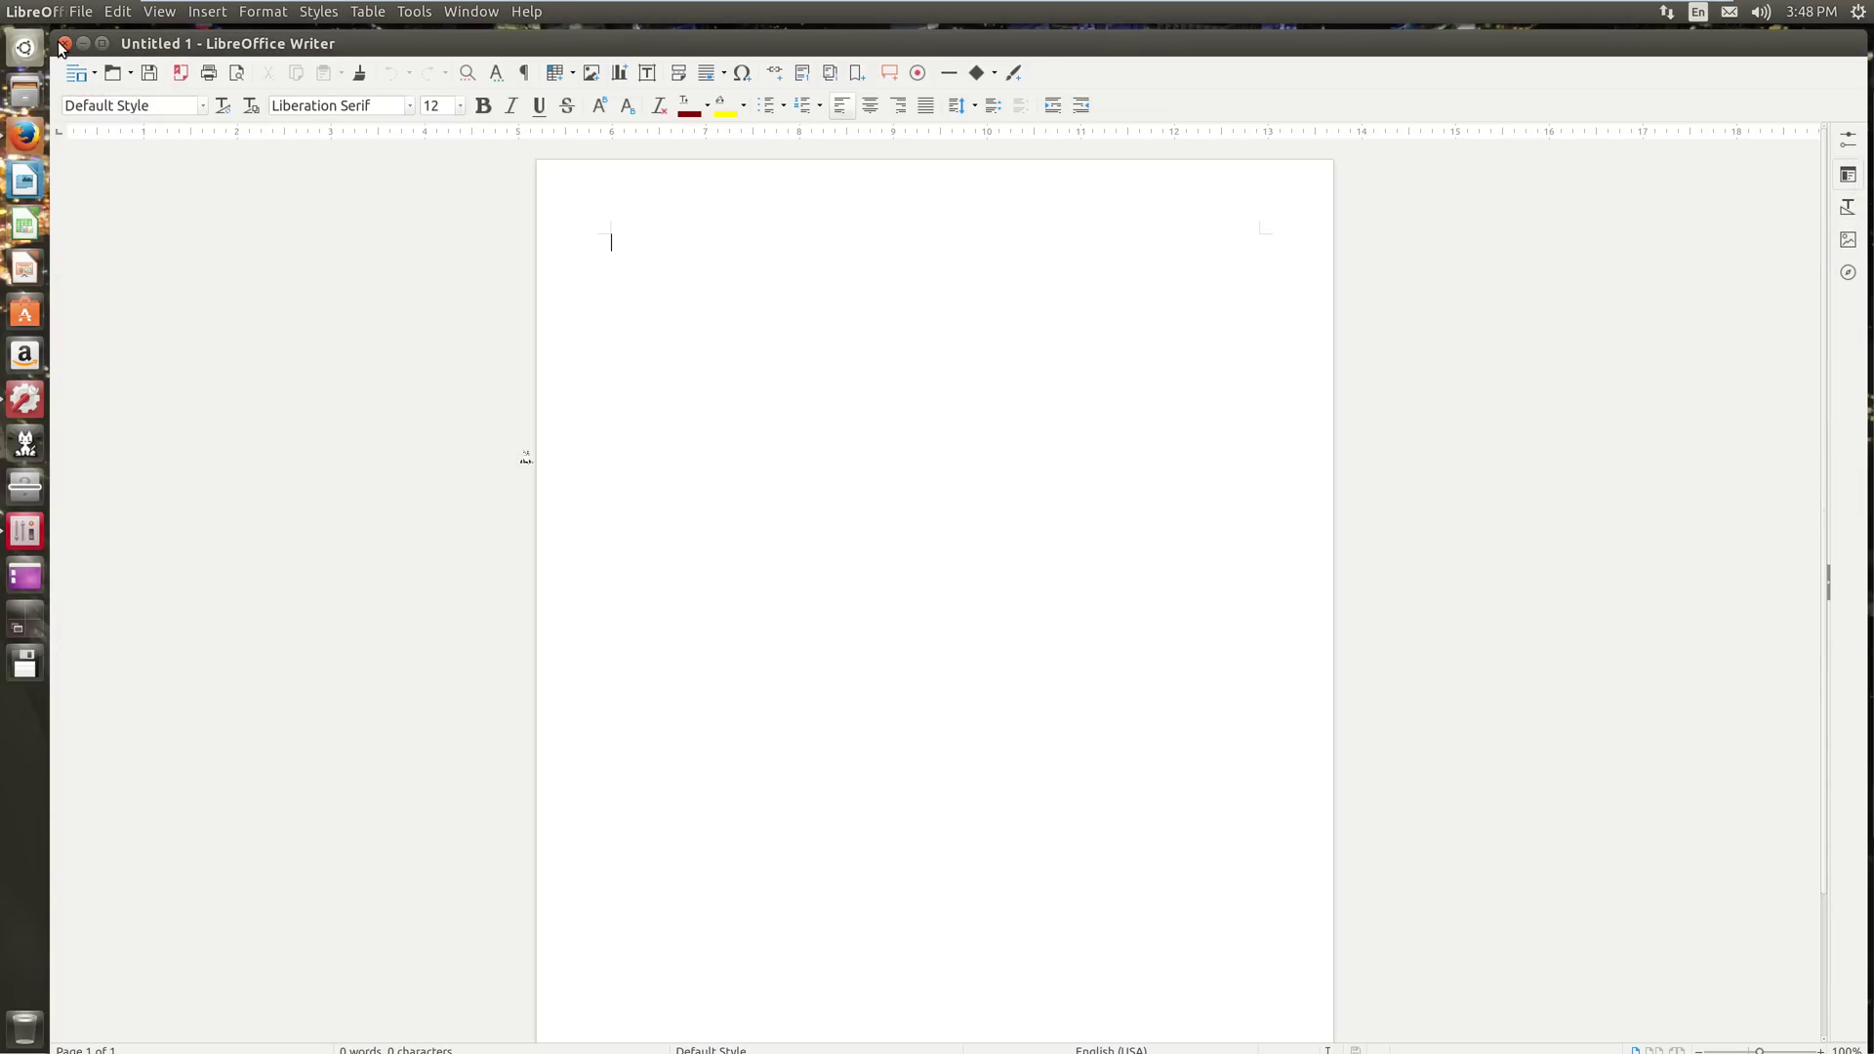
left_click(64, 44)
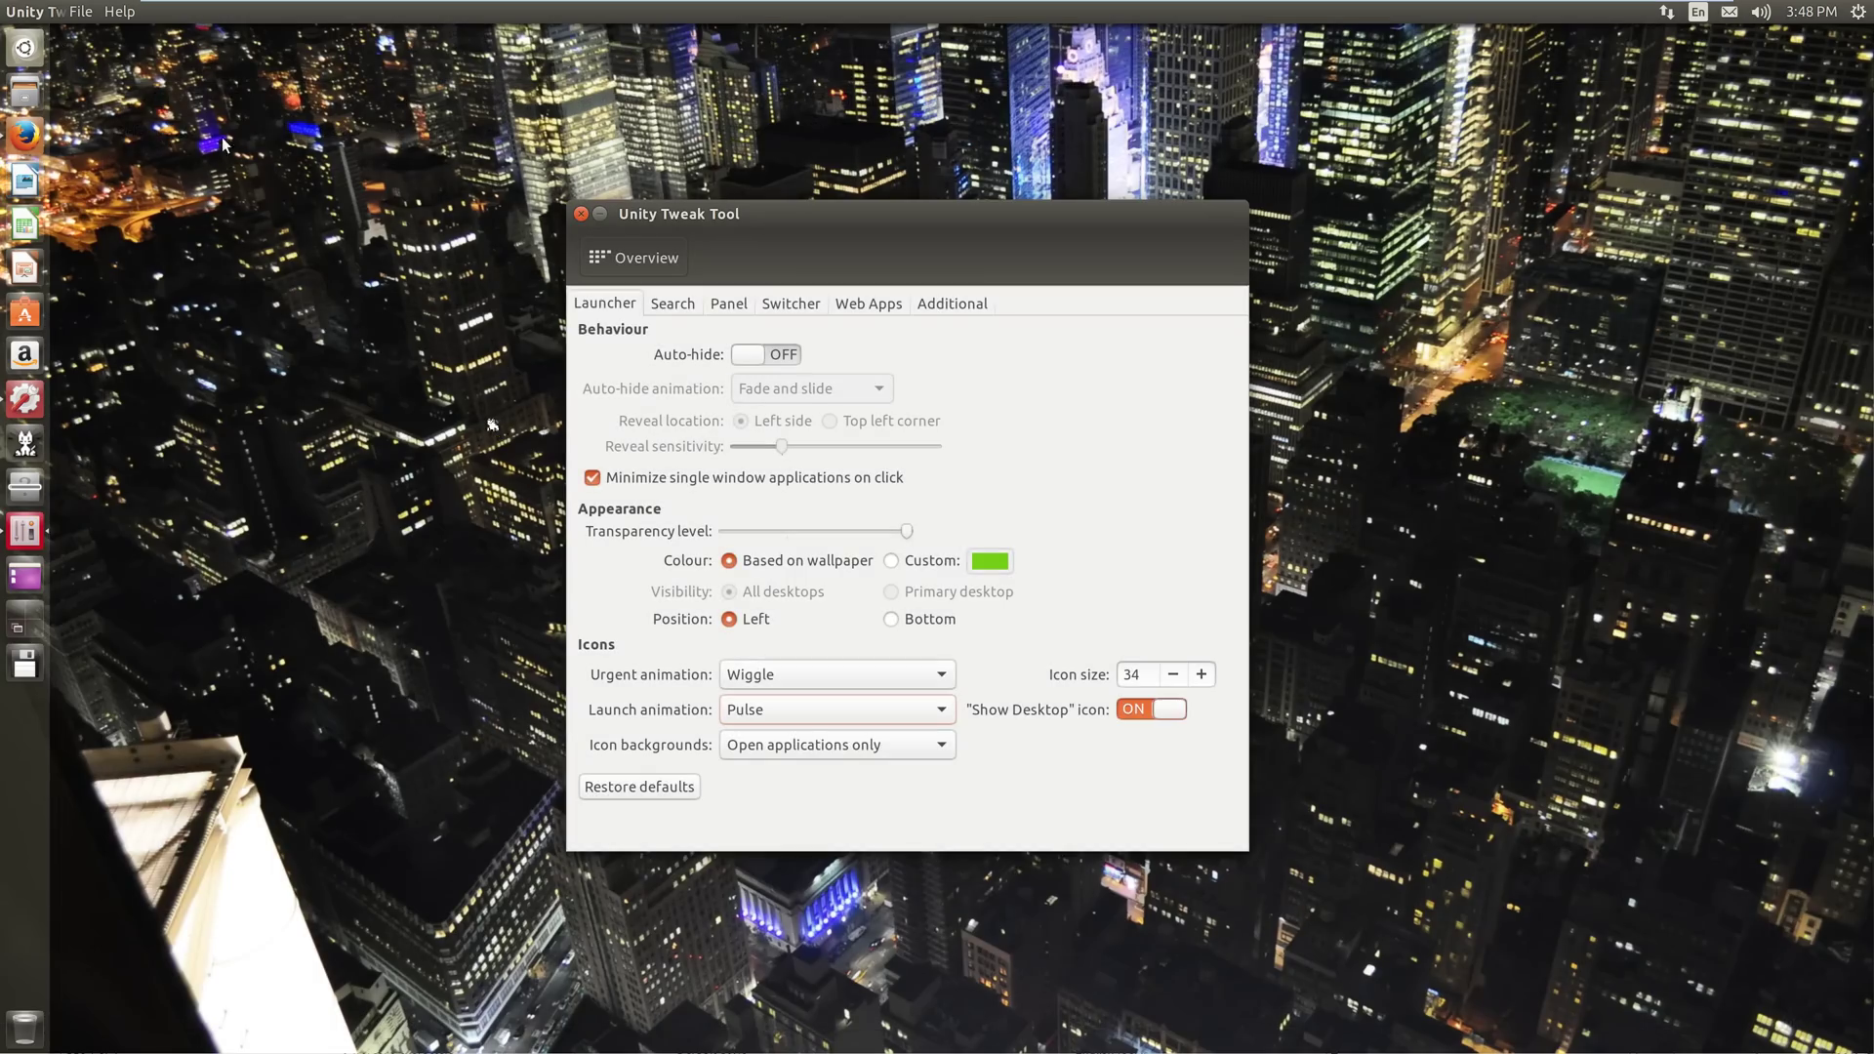
left_click(778, 710)
left_click(776, 726)
left_click(30, 184)
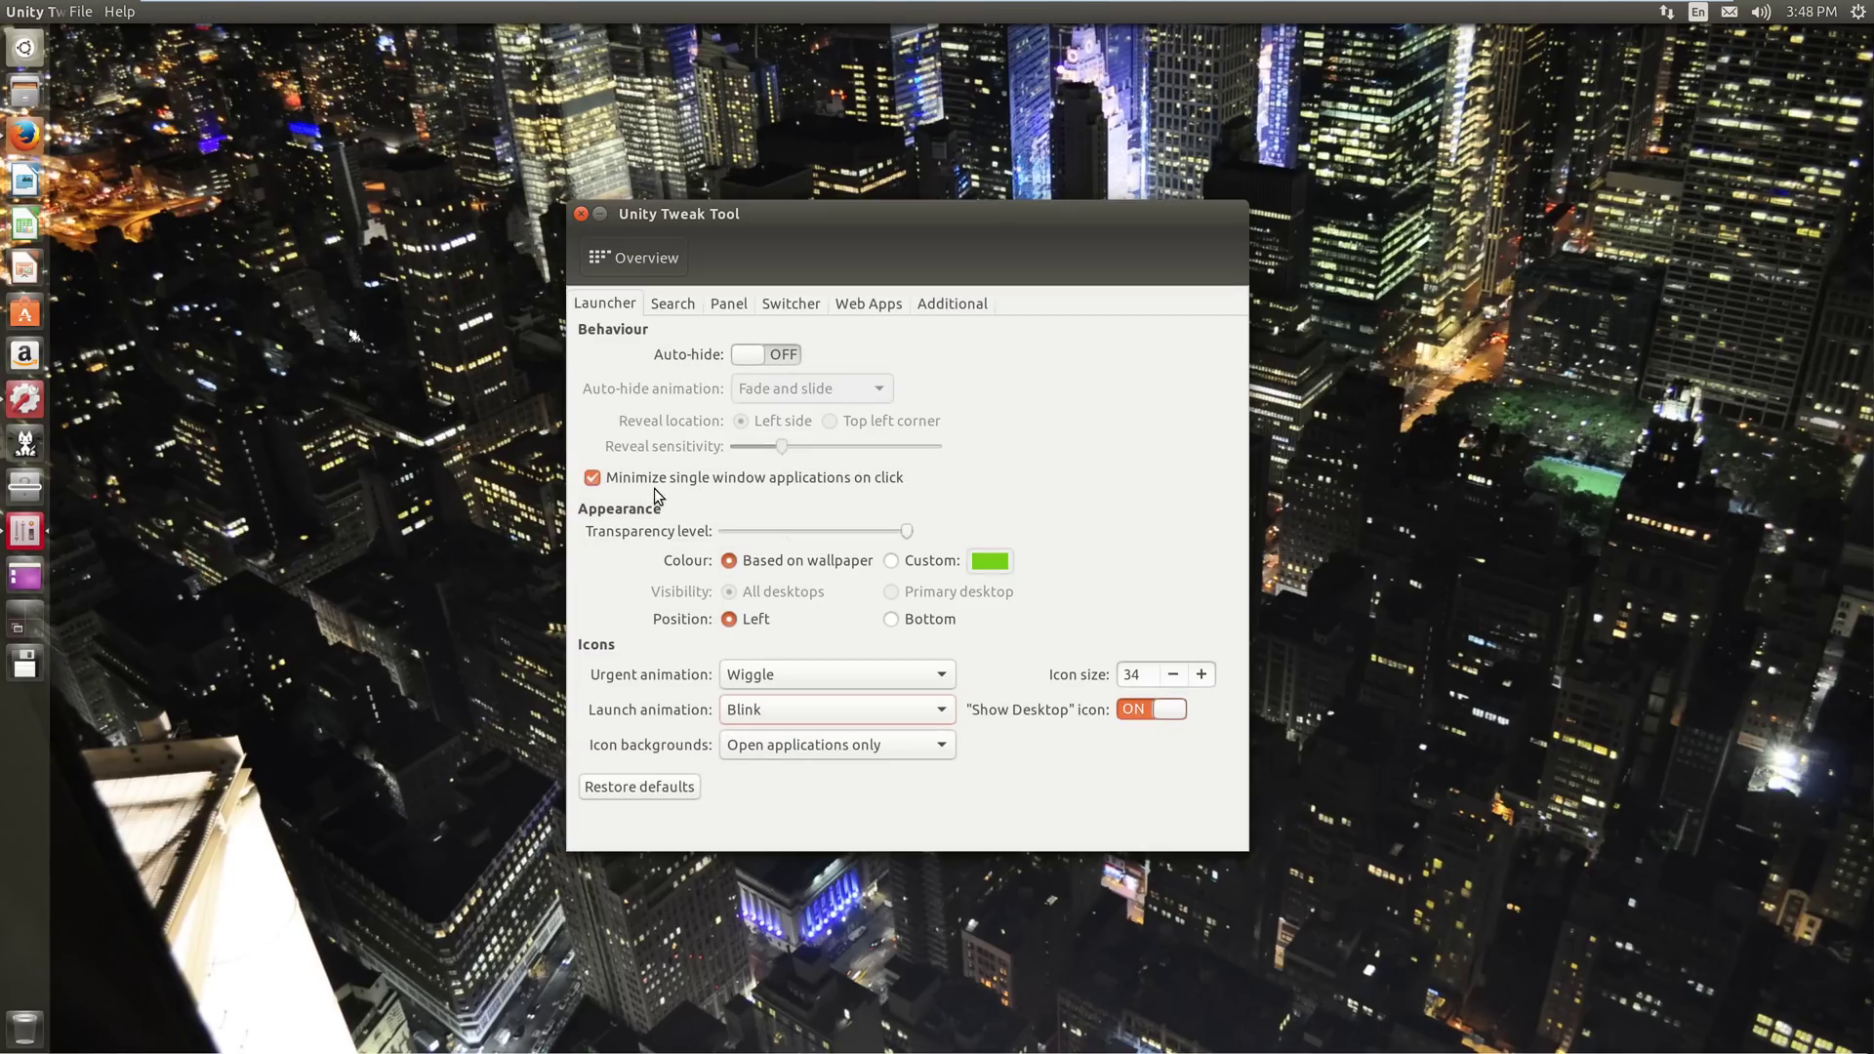
left_click(788, 709)
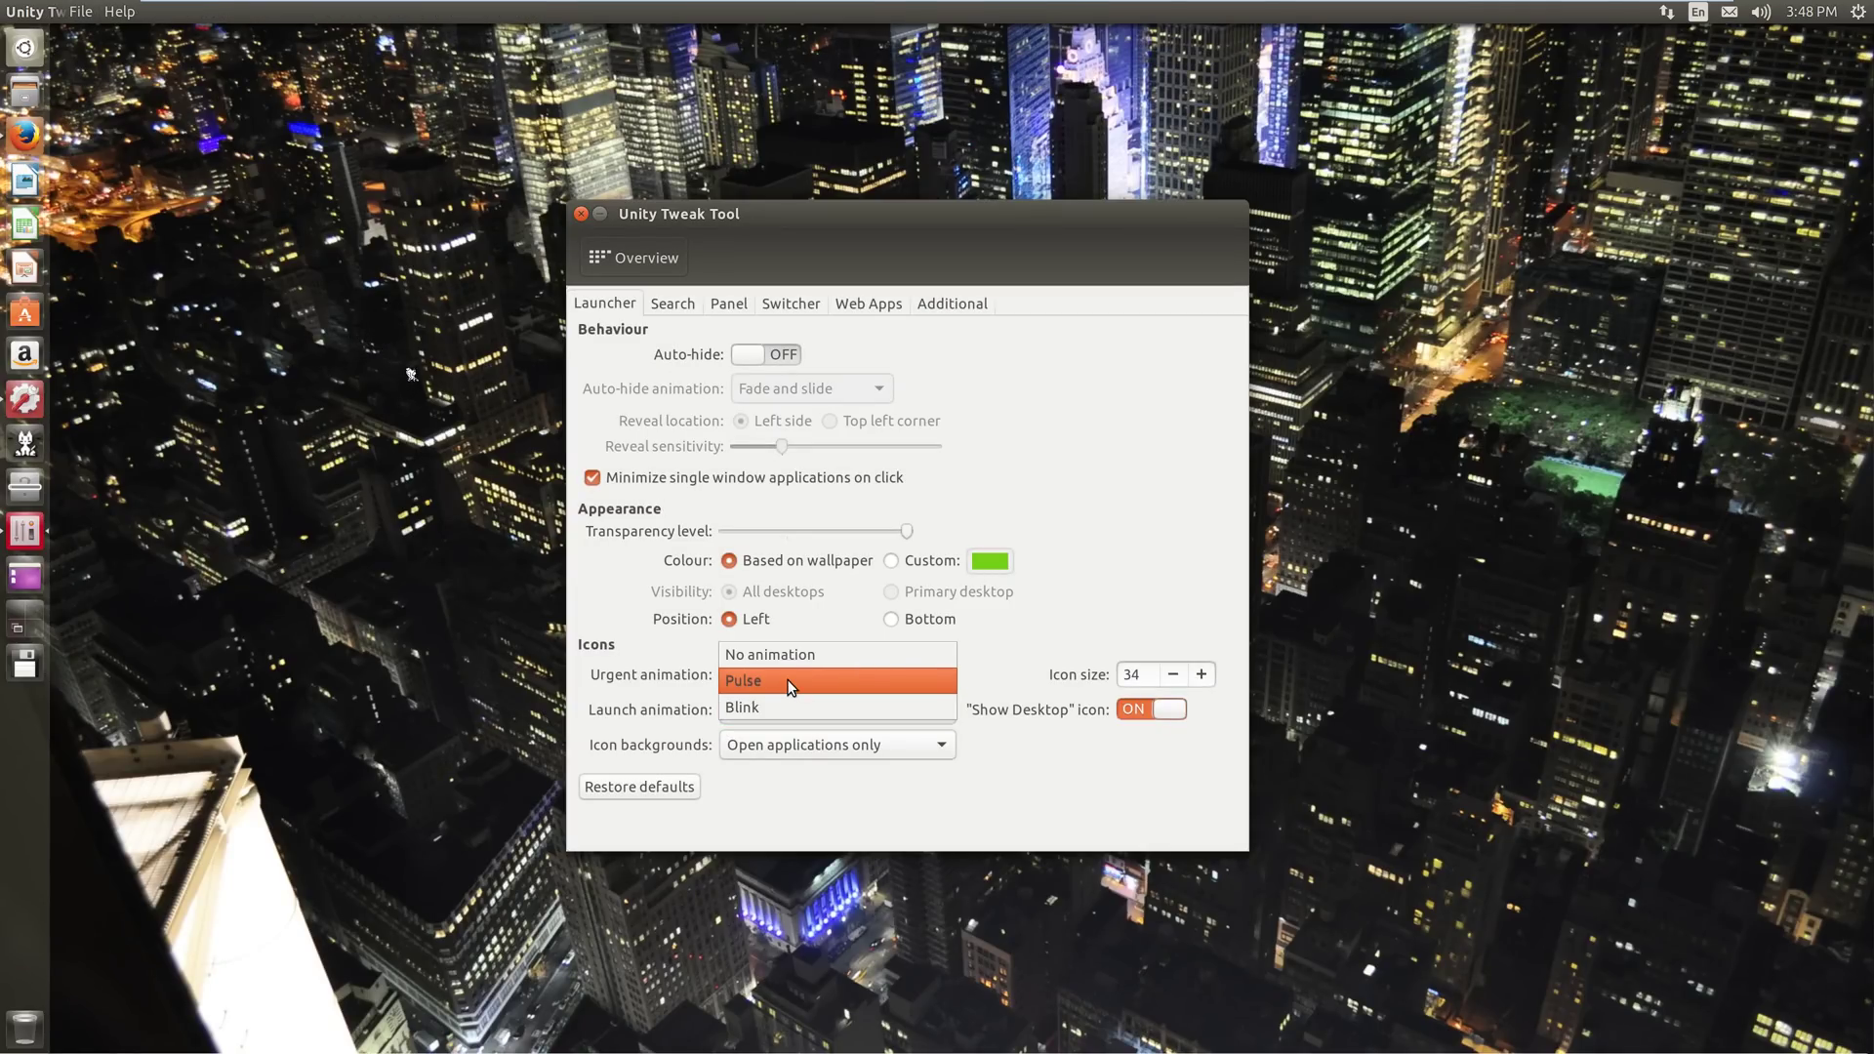
left_click(790, 683)
left_click(793, 745)
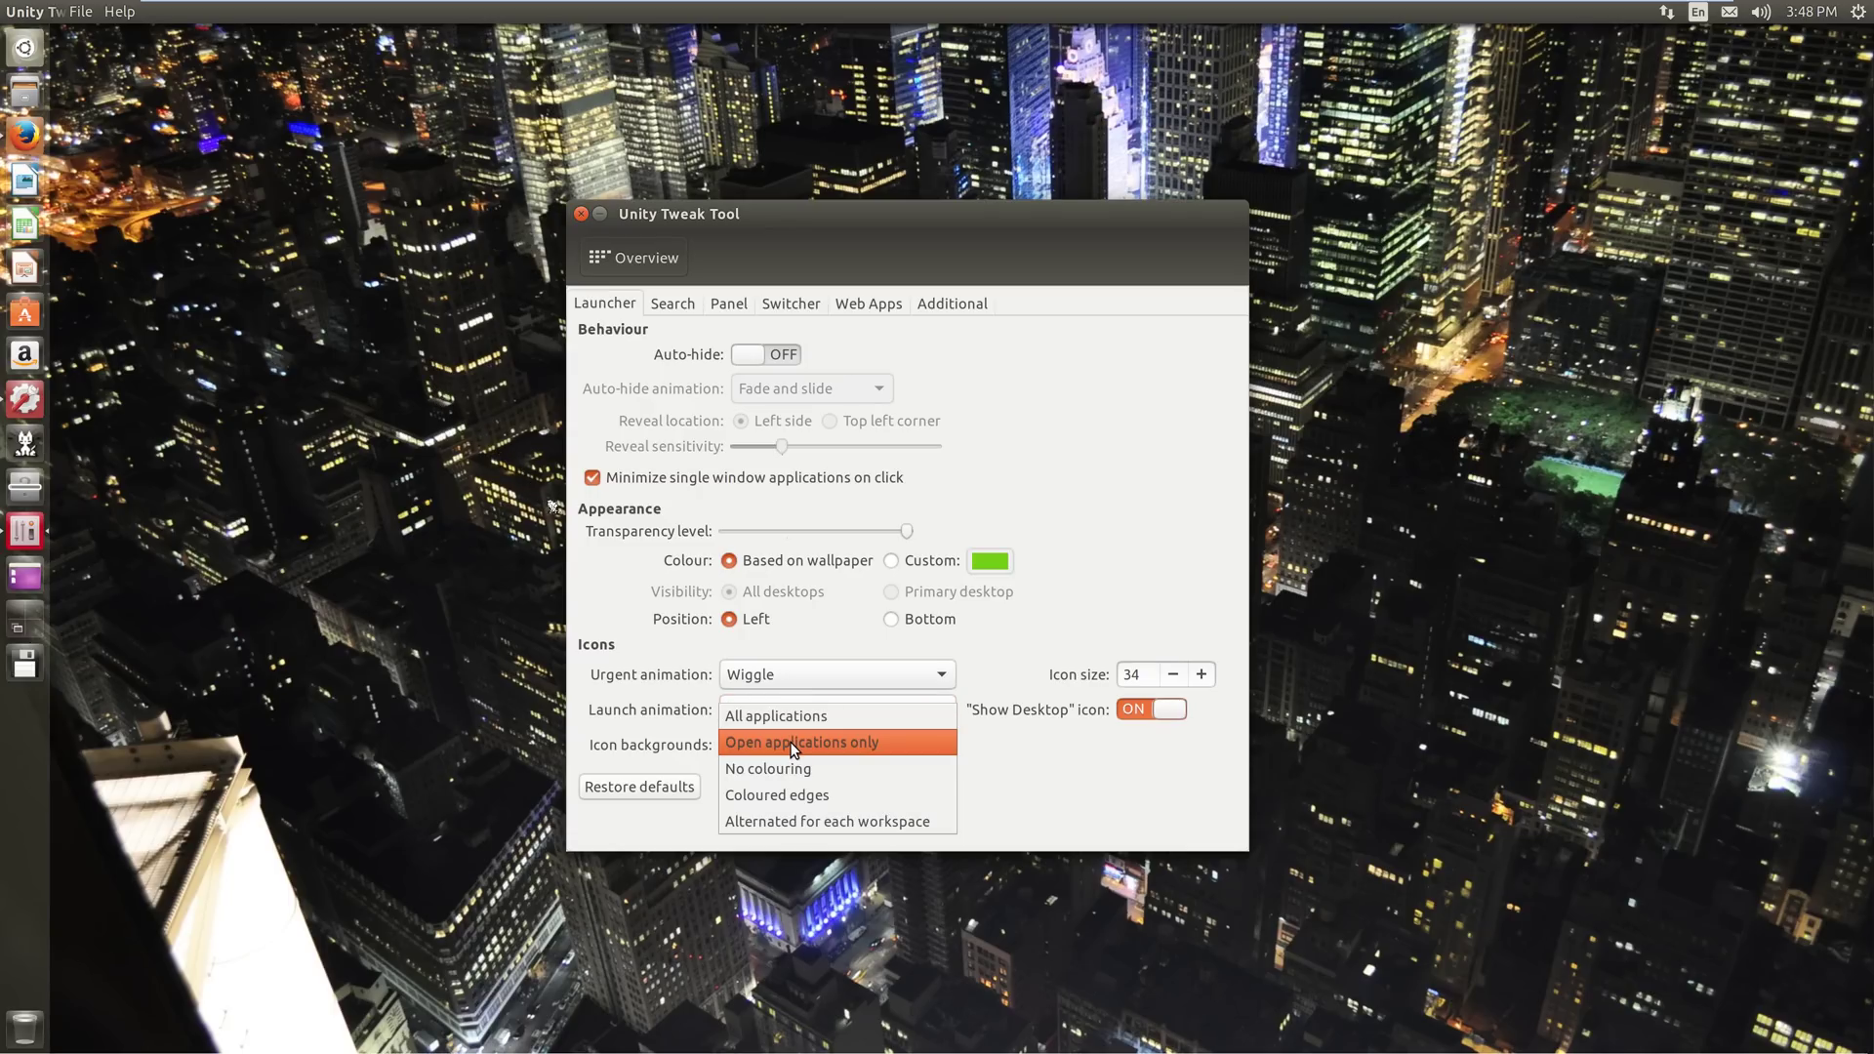
left_click(793, 745)
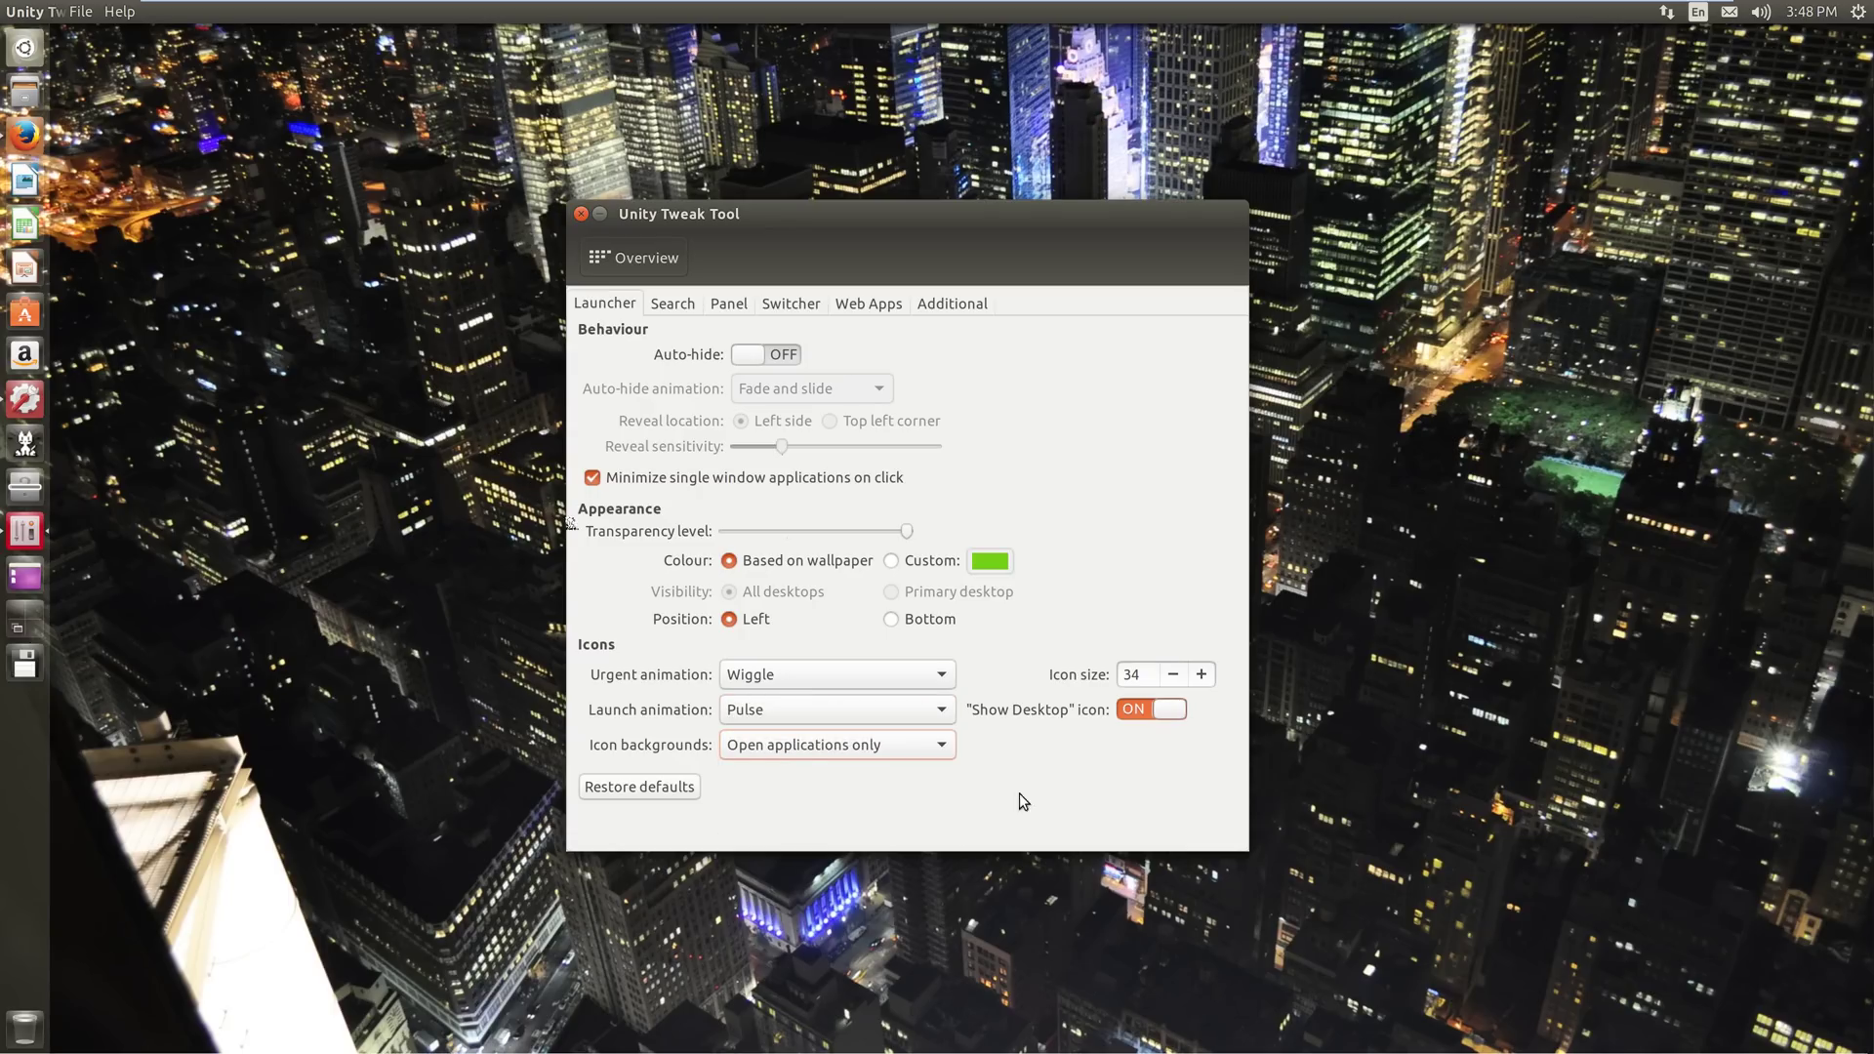
left_click(1134, 706)
left_click(1134, 707)
- Review the Search tab's blur settings and preview the blurred Dash with Super
left_click(683, 310)
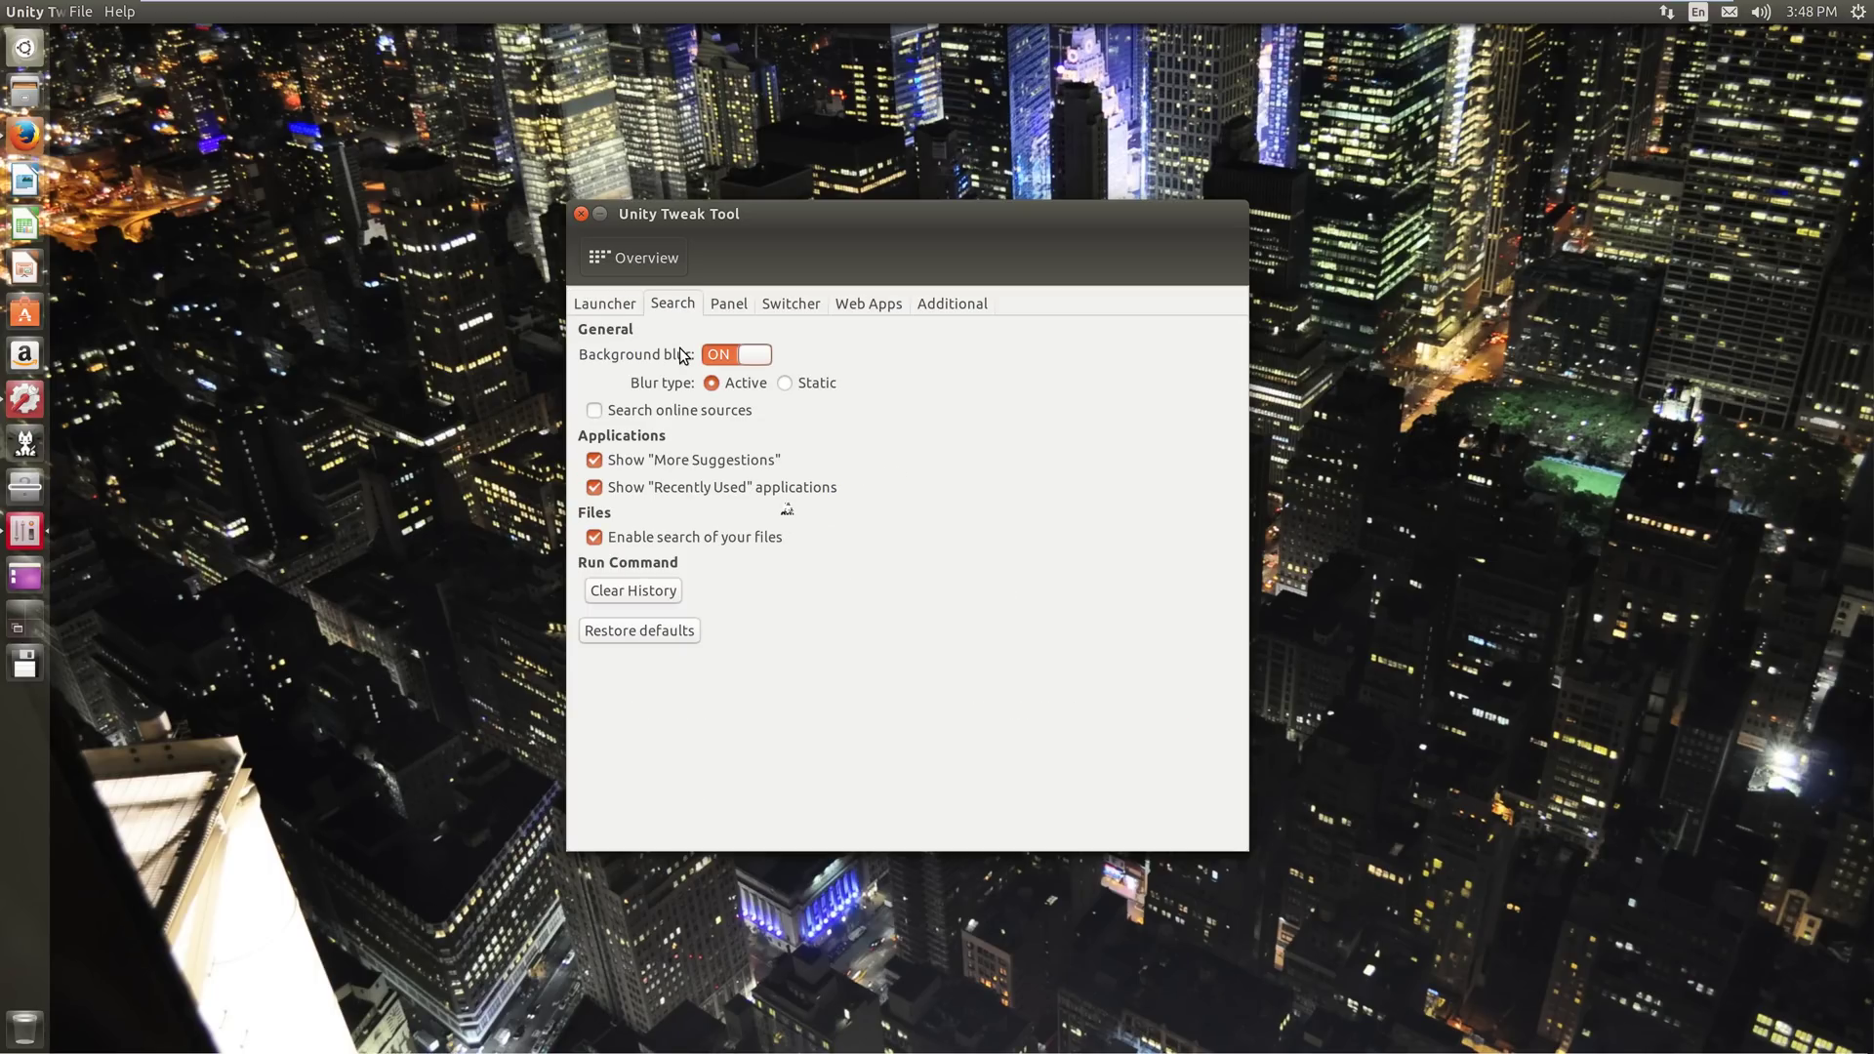
key("super")
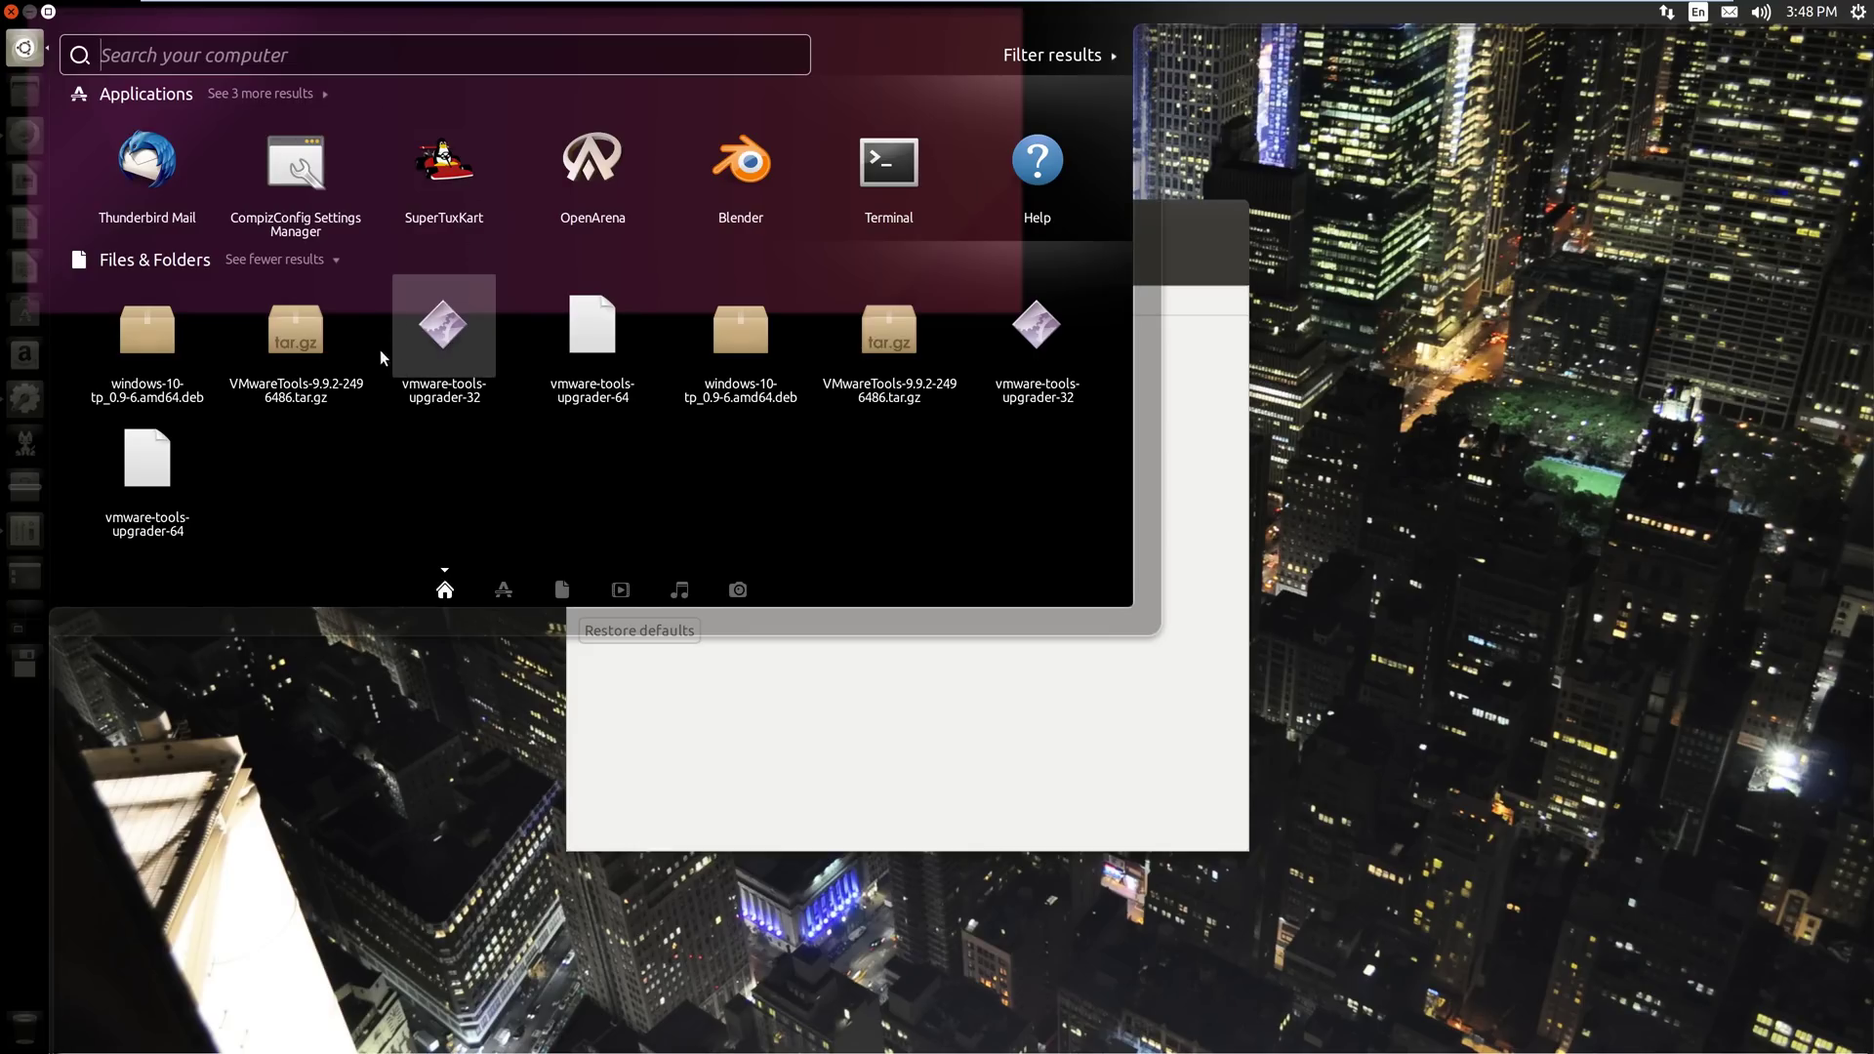
left_click(927, 664)
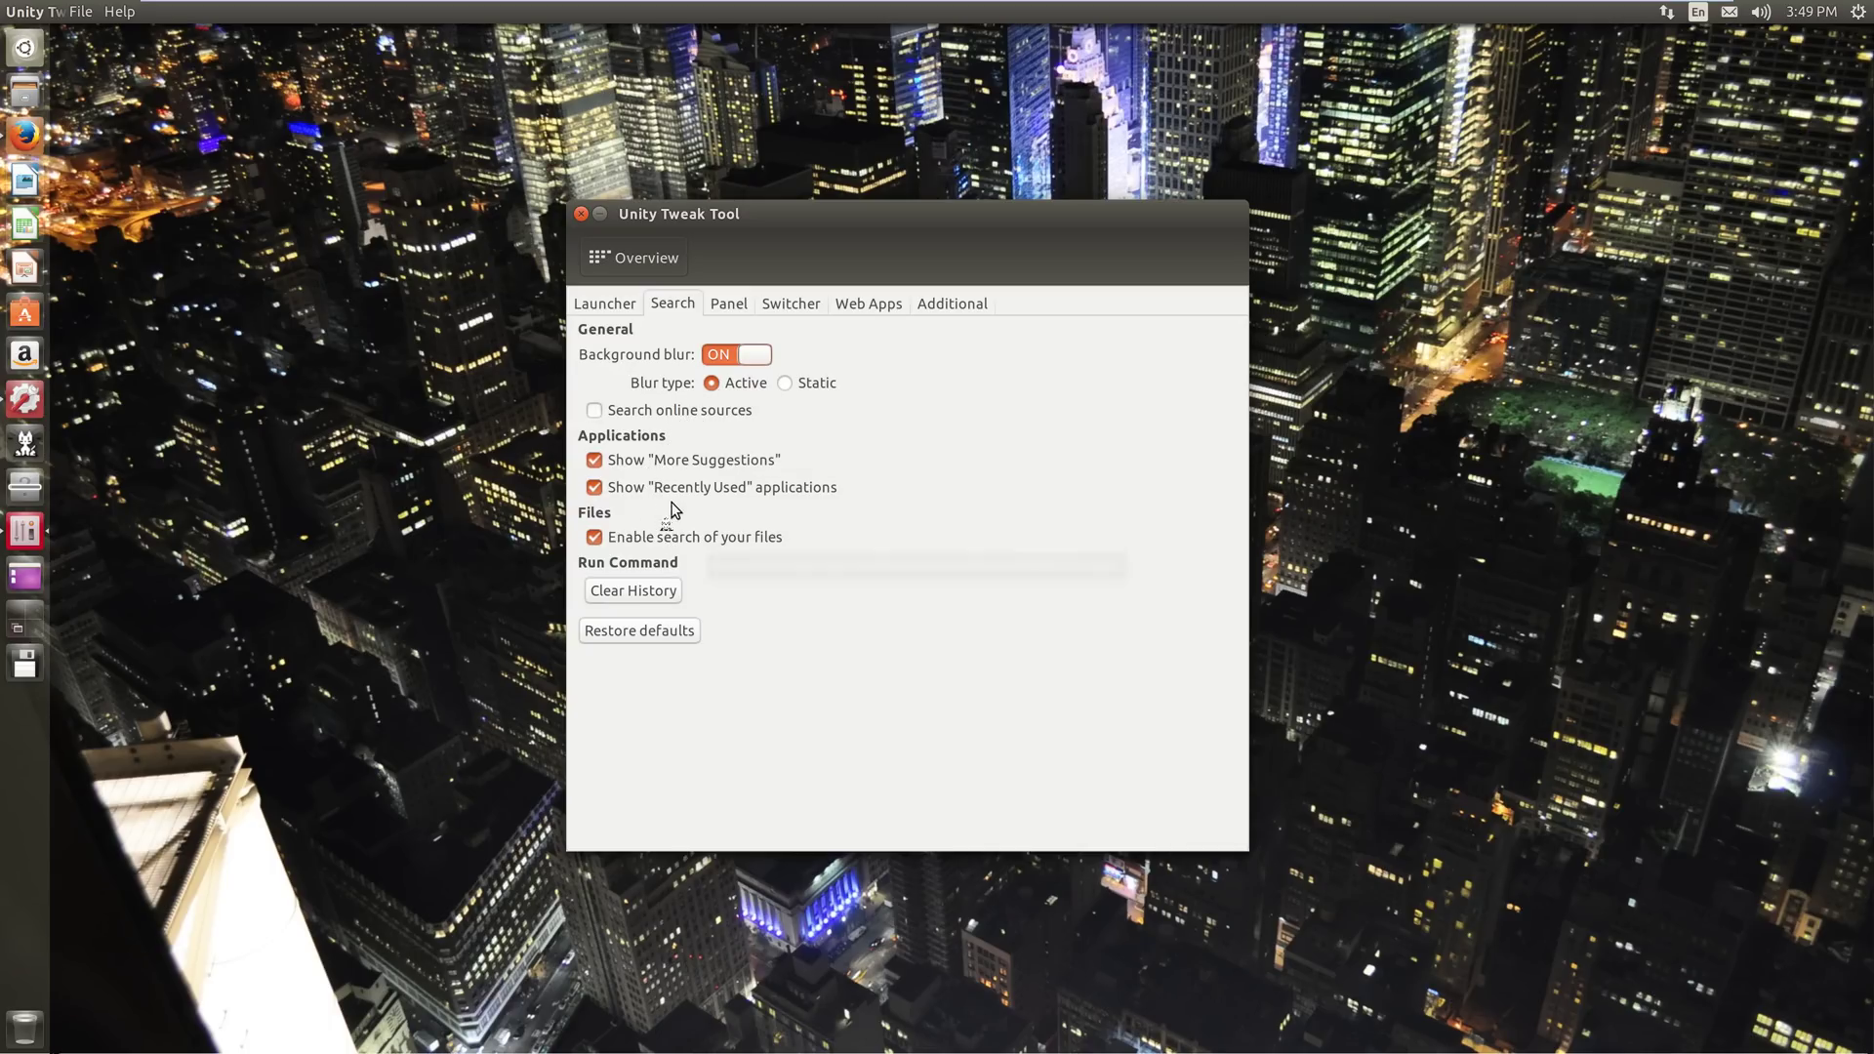
left_click(742, 308)
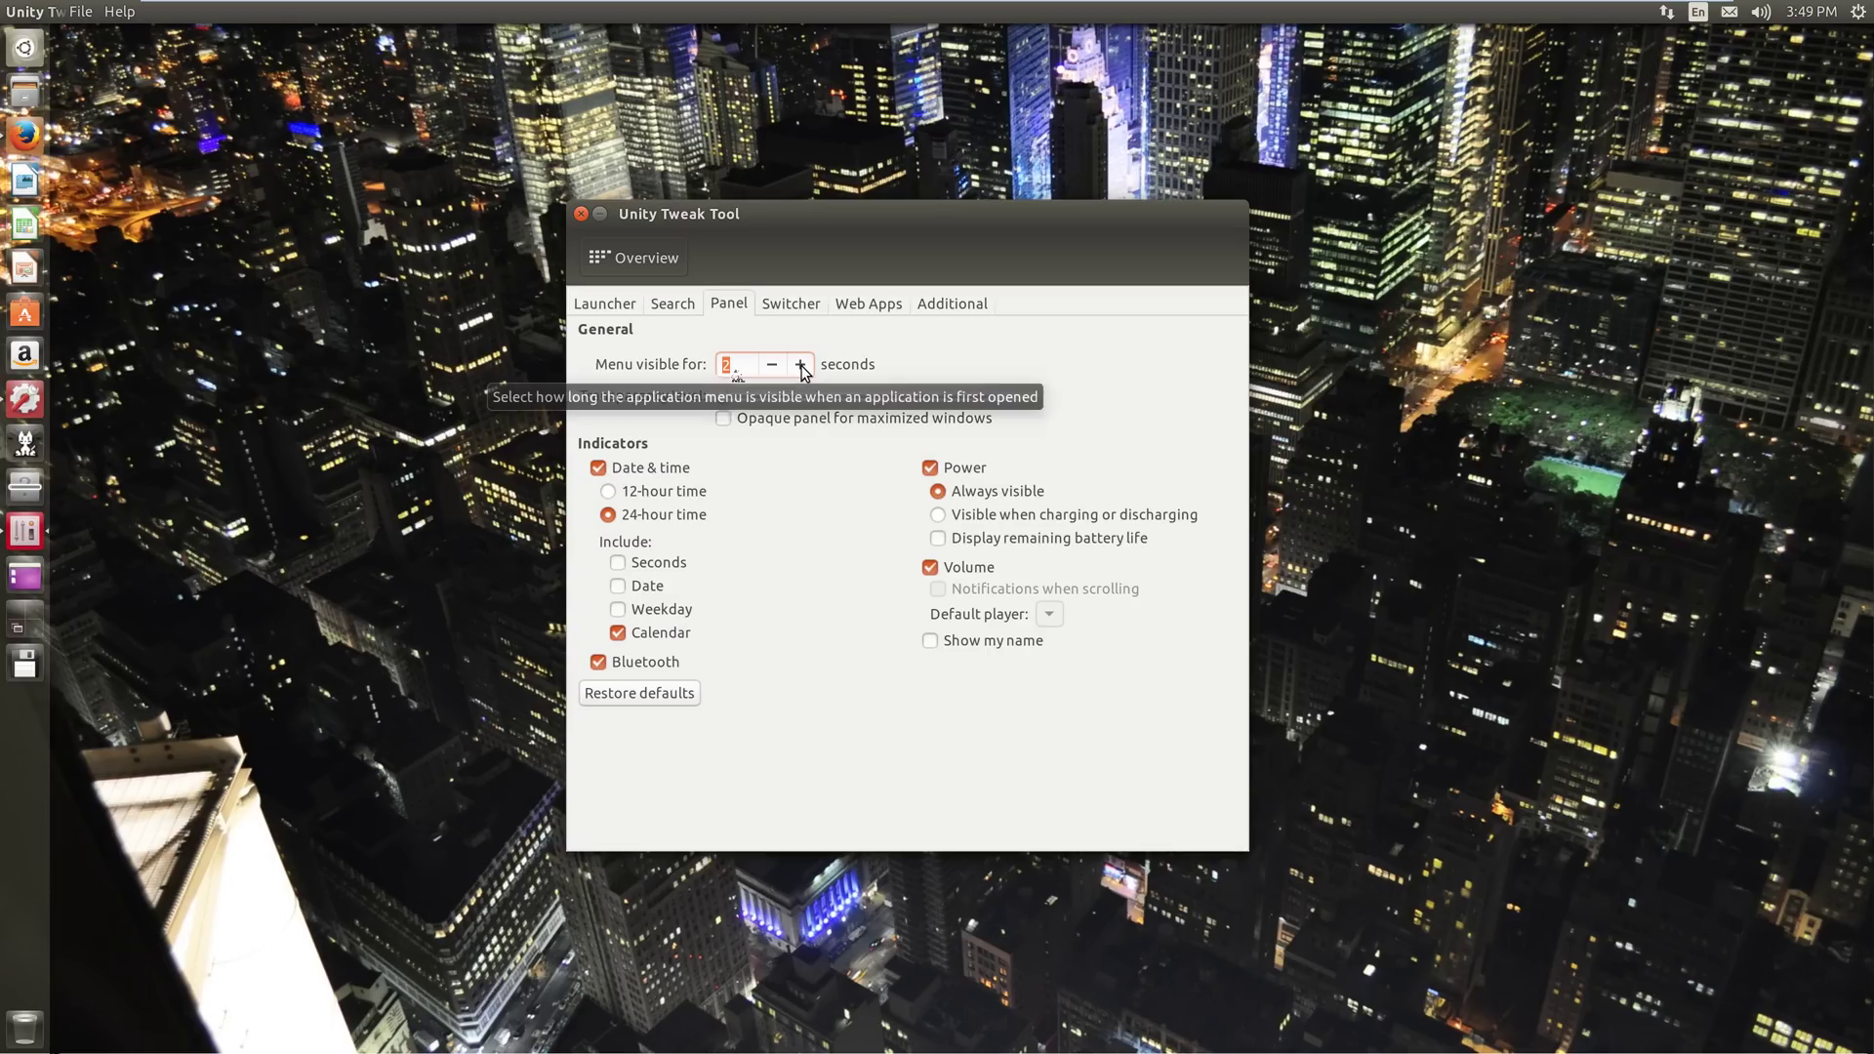
- Raise panel transparency to about 60%, keep it opaque for maximized windows, and preview it
left_click_drag(723, 396, 881, 398)
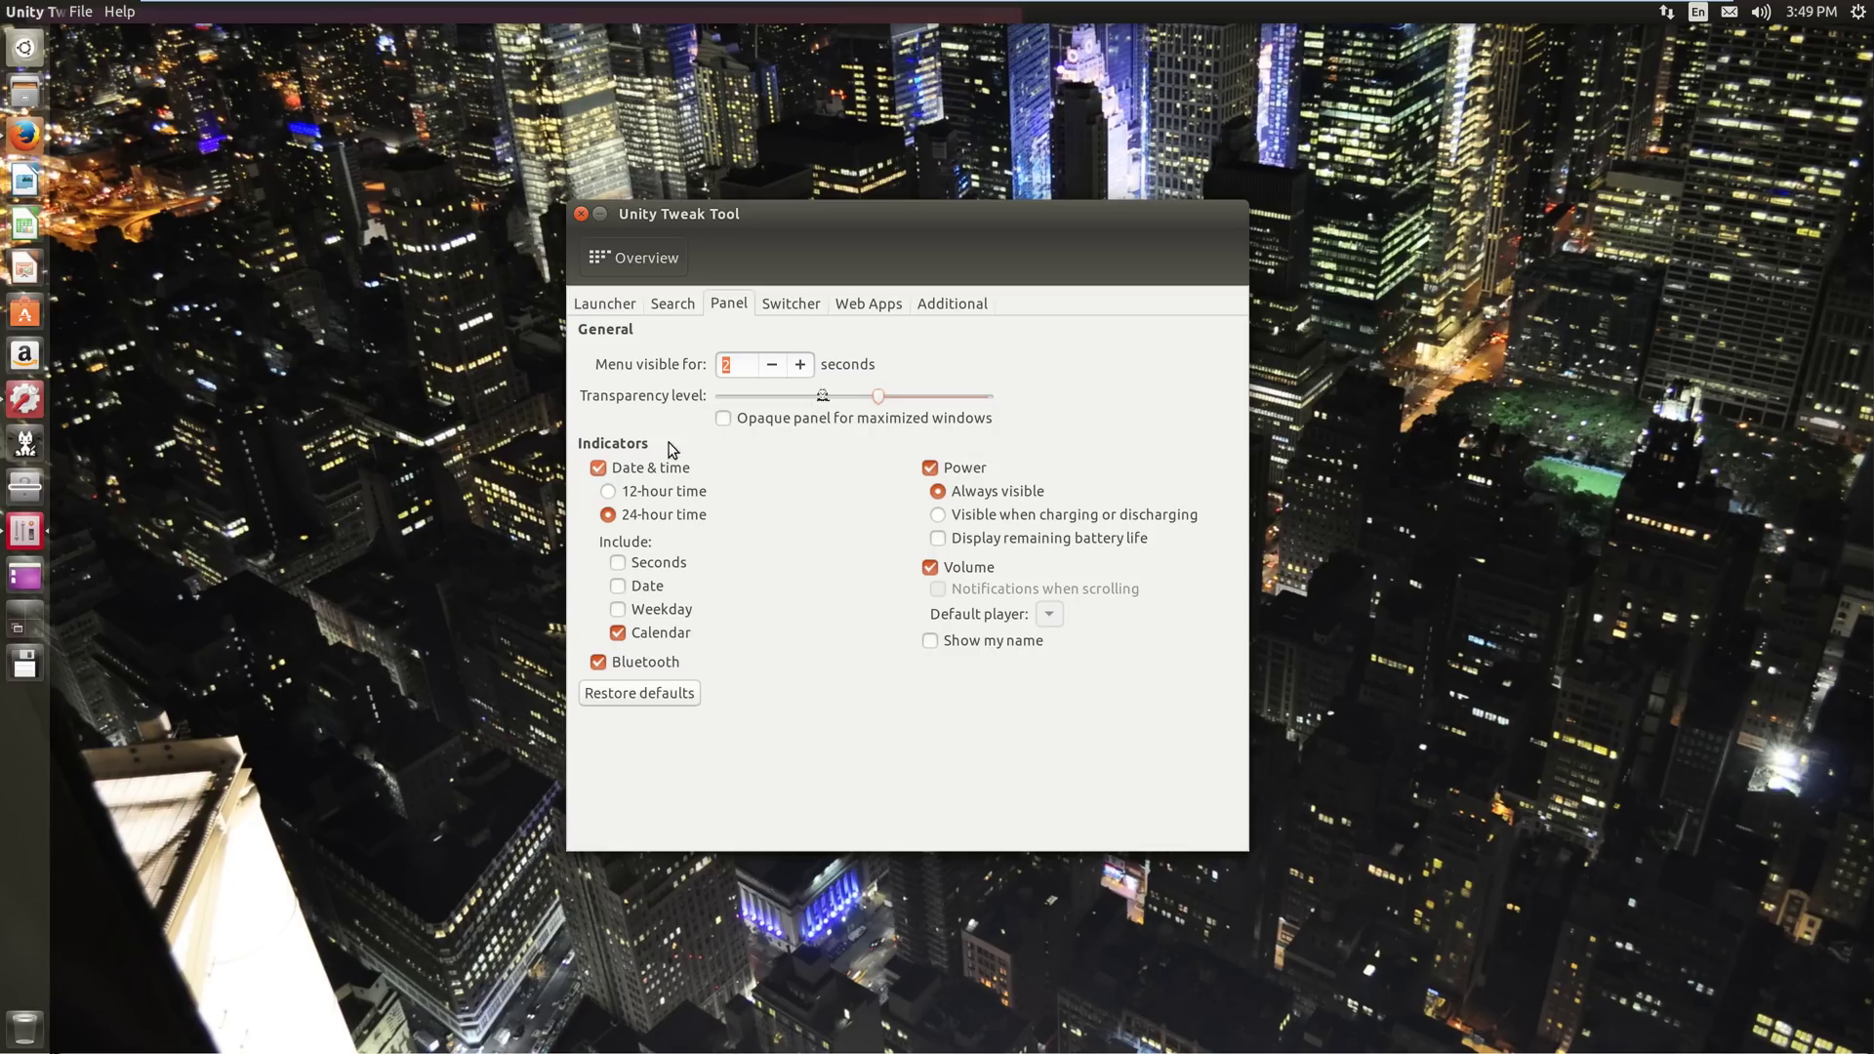
left_click(851, 419)
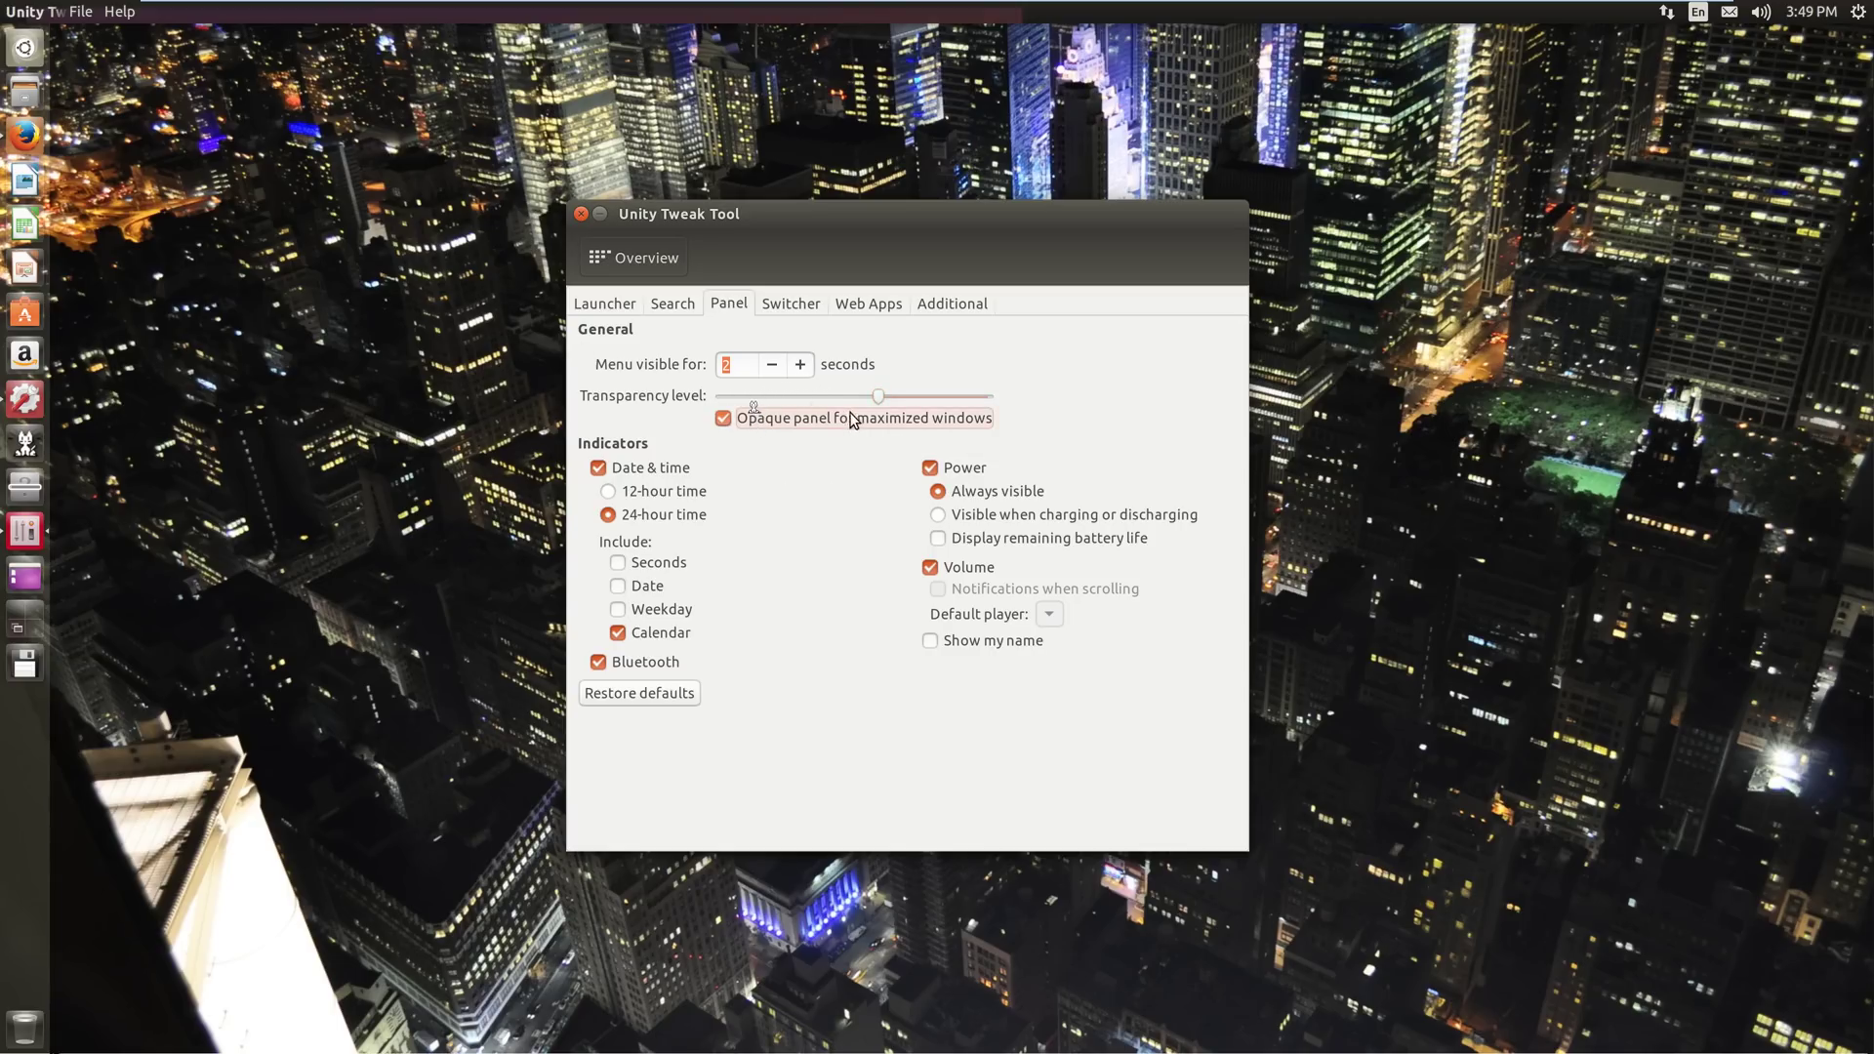
left_click(35, 46)
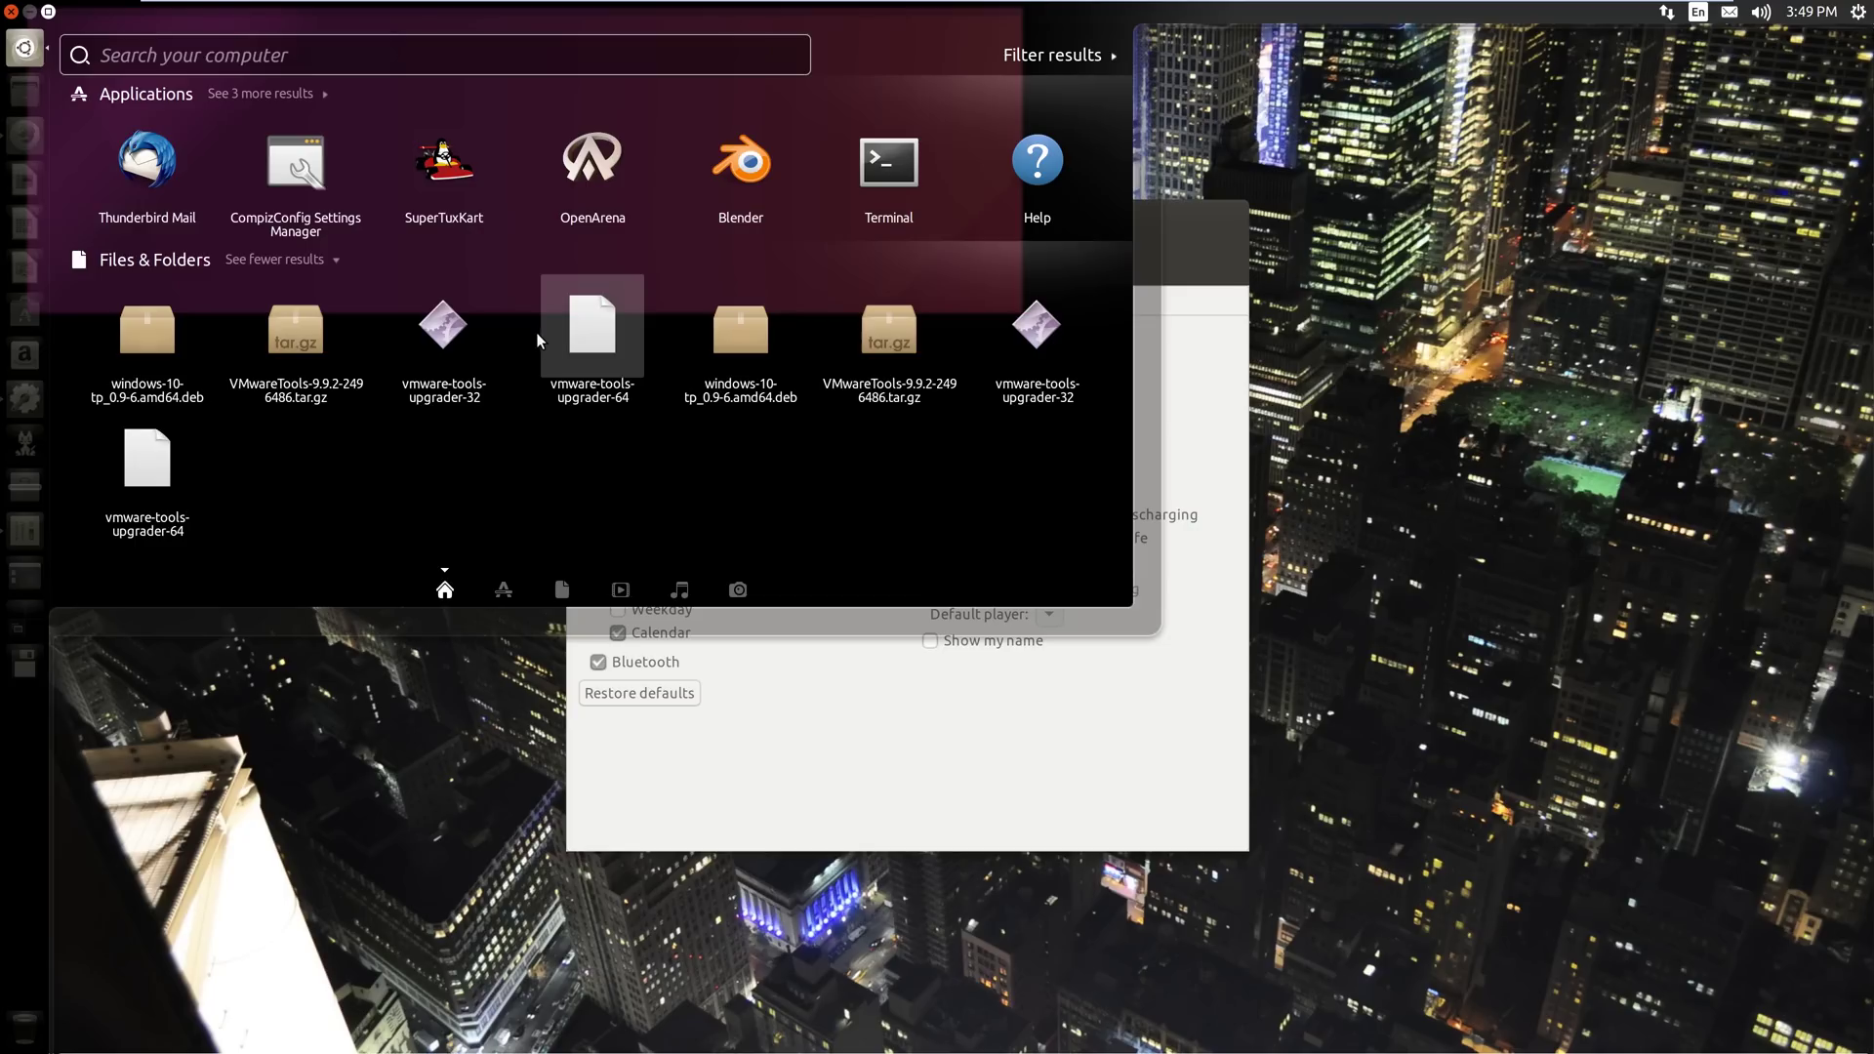
left_click(891, 736)
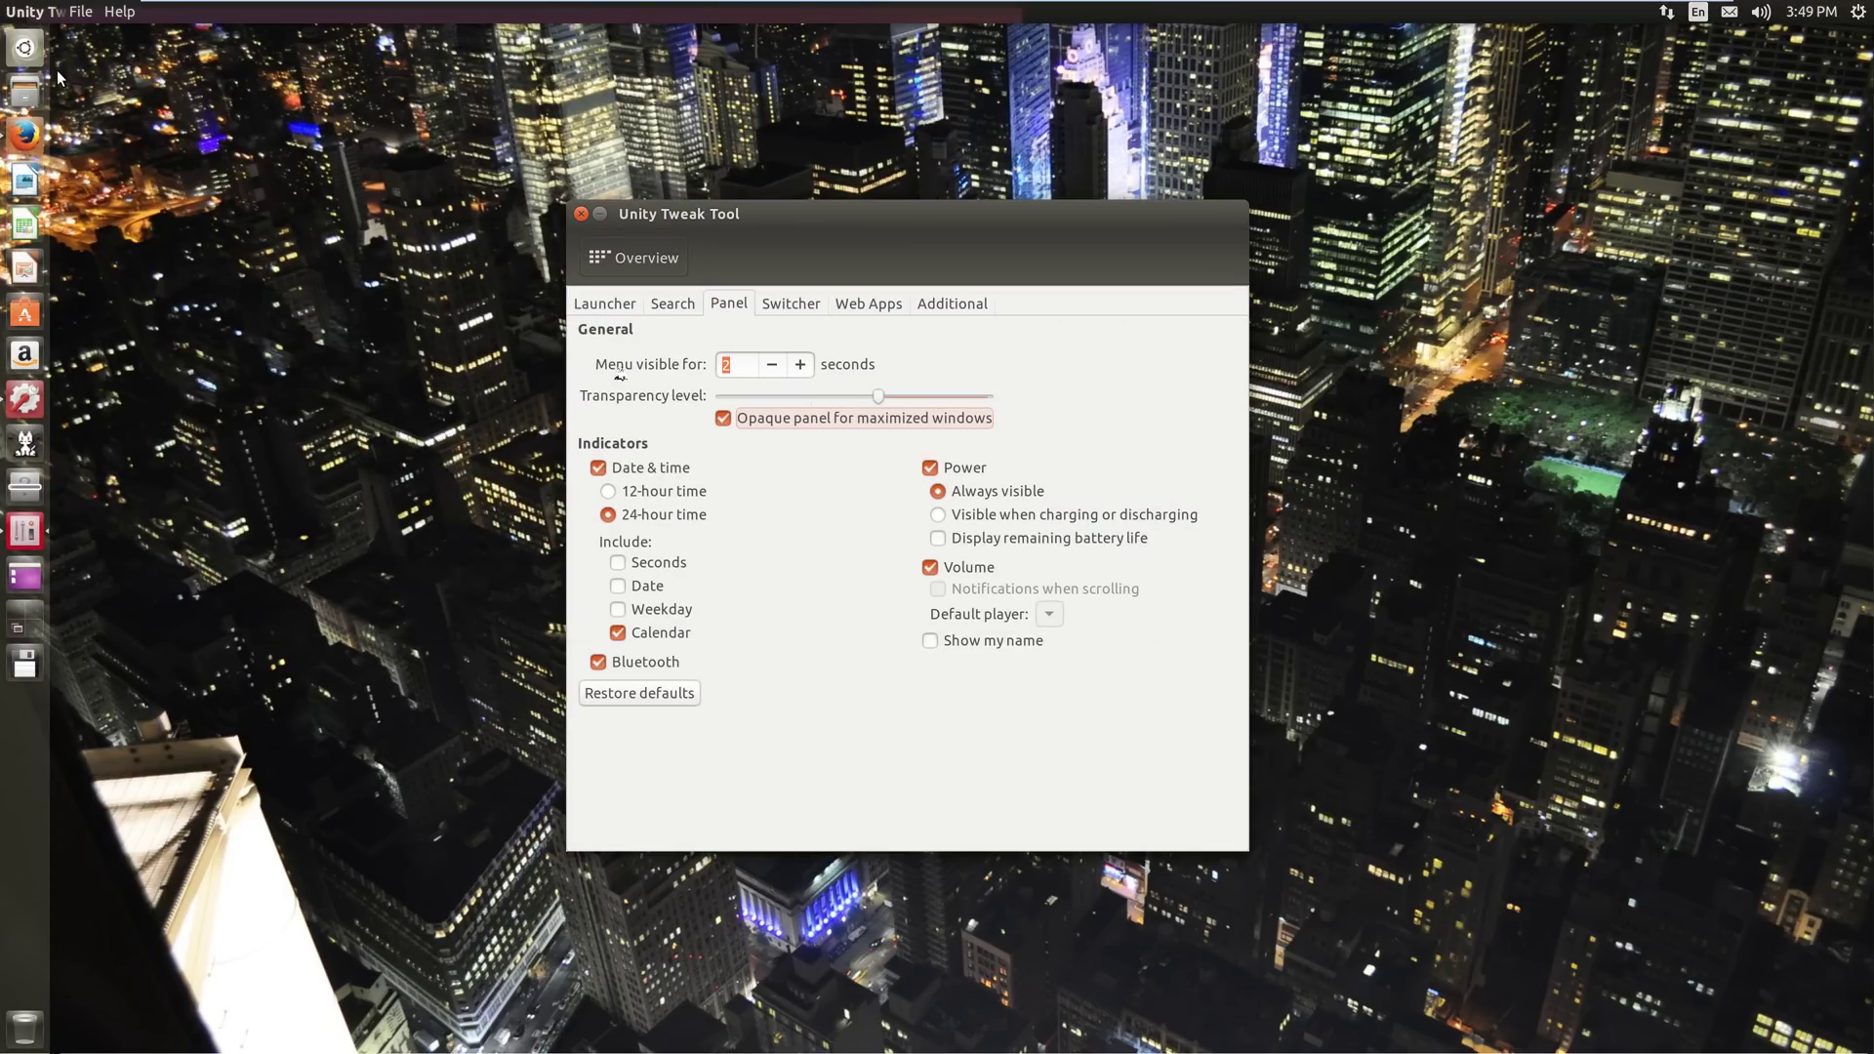
left_click(32, 57)
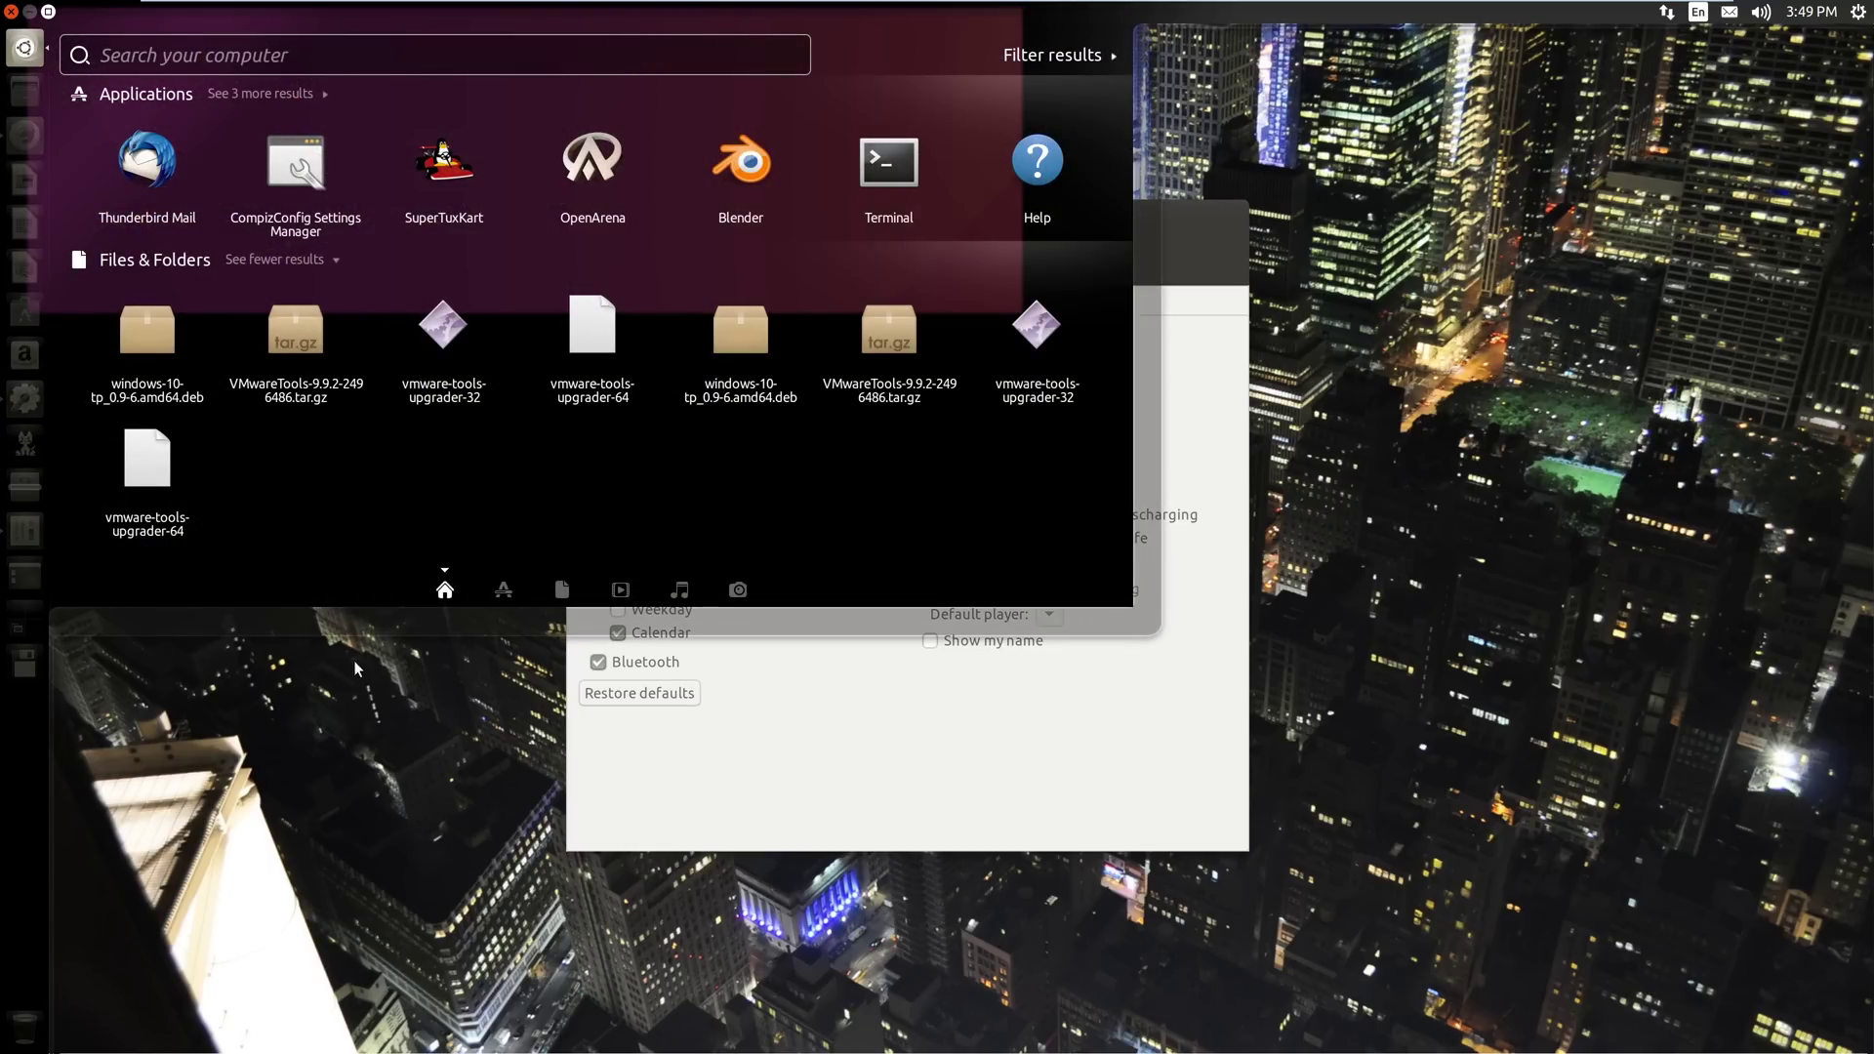
left_click(378, 691)
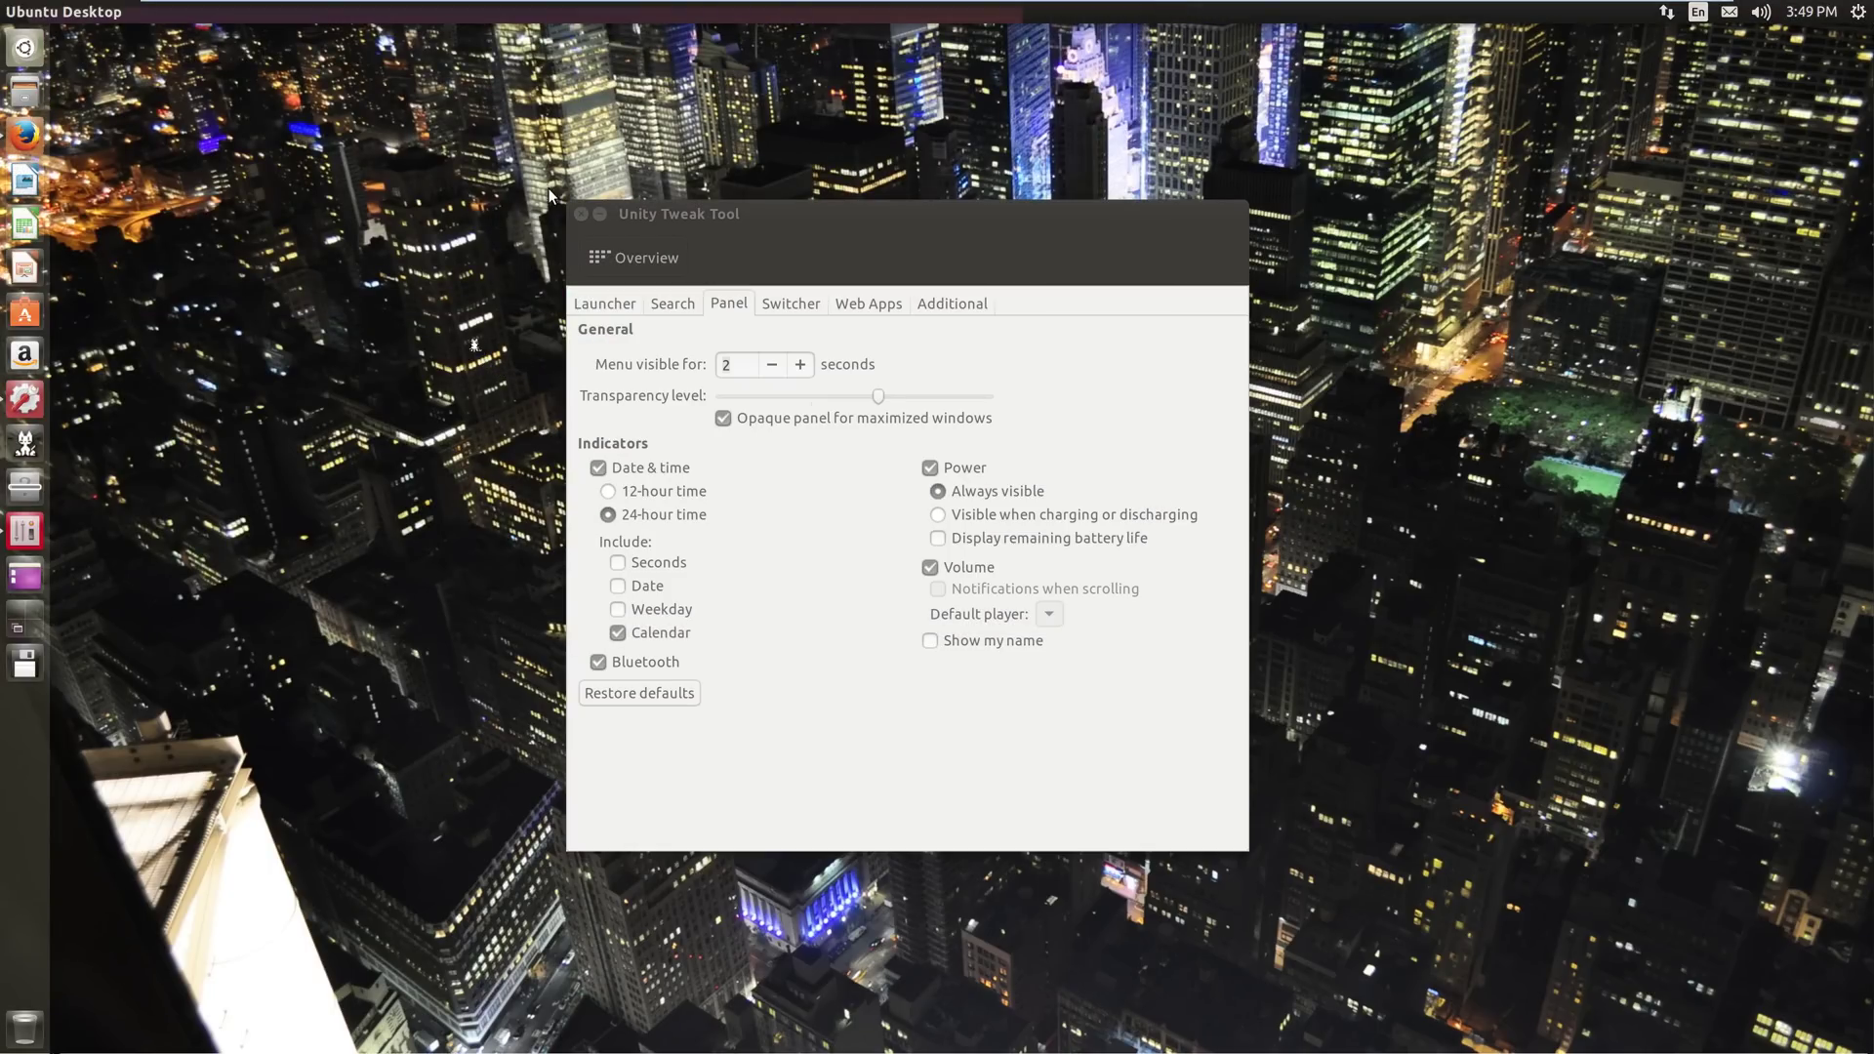
left_click(24, 133)
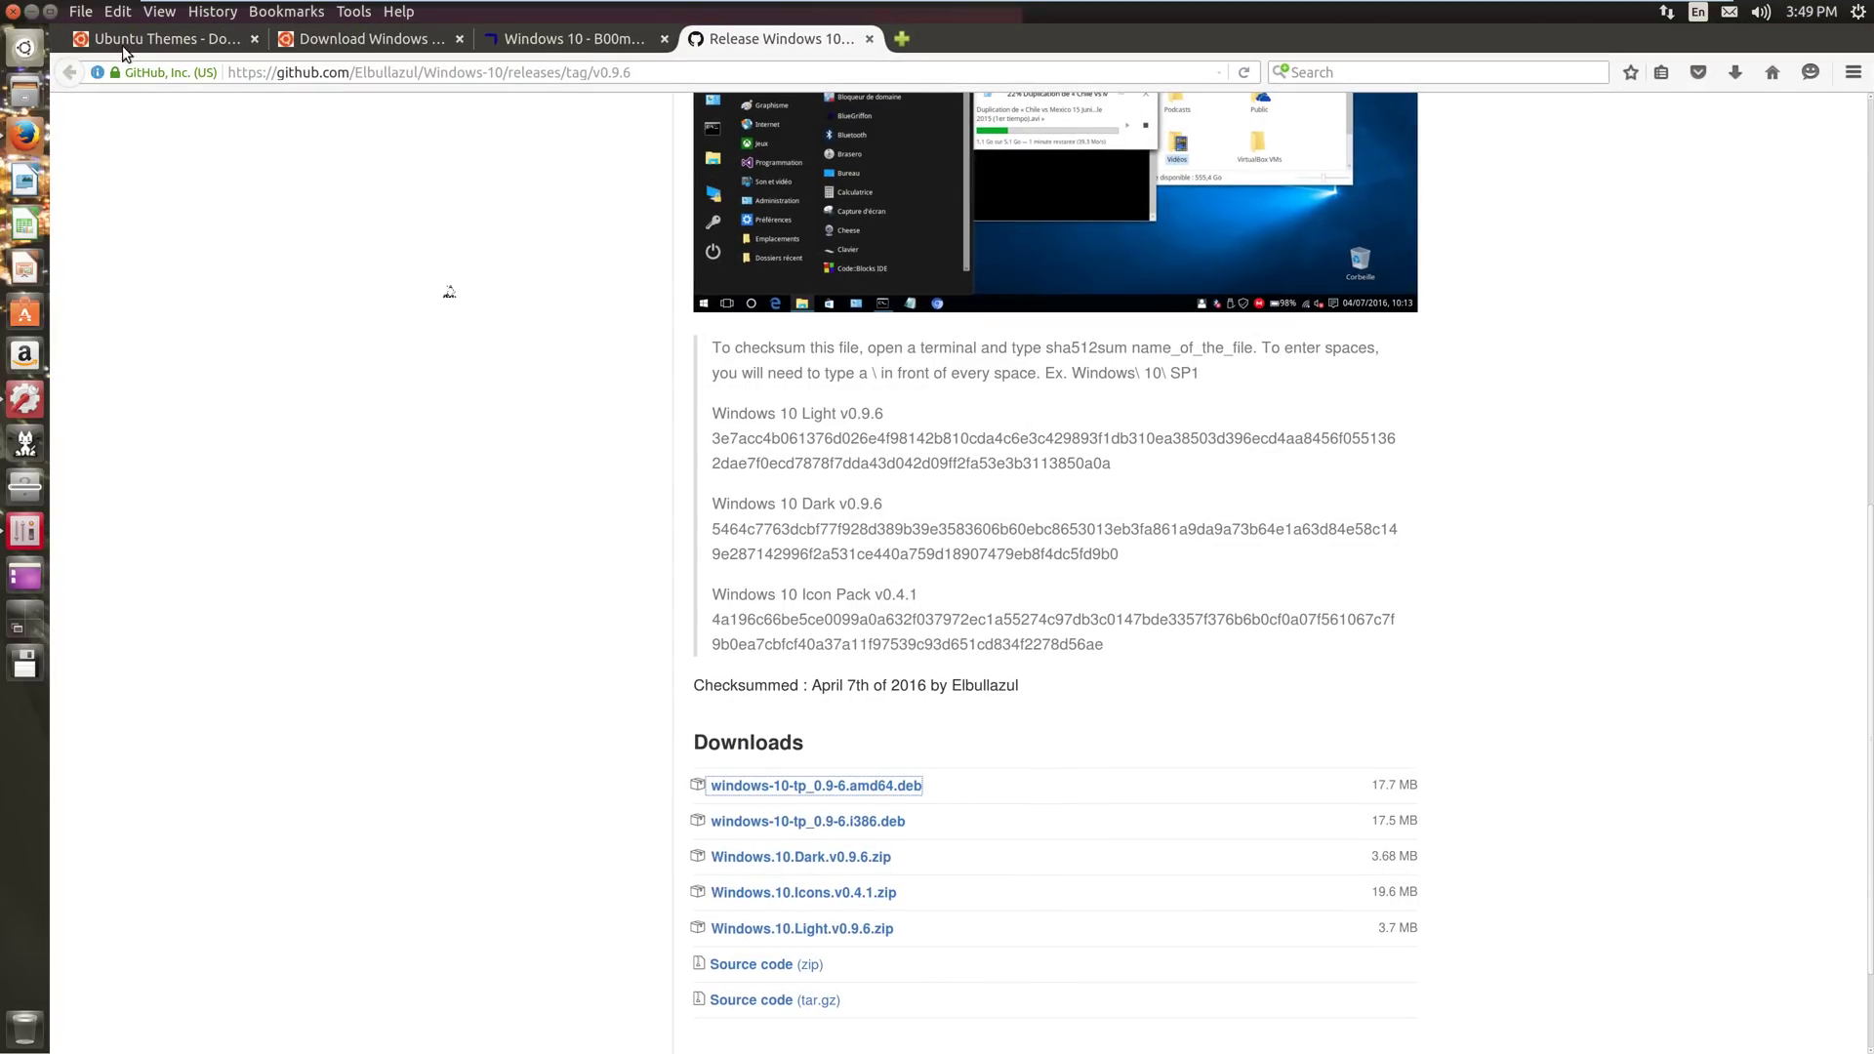
left_click(106, 8)
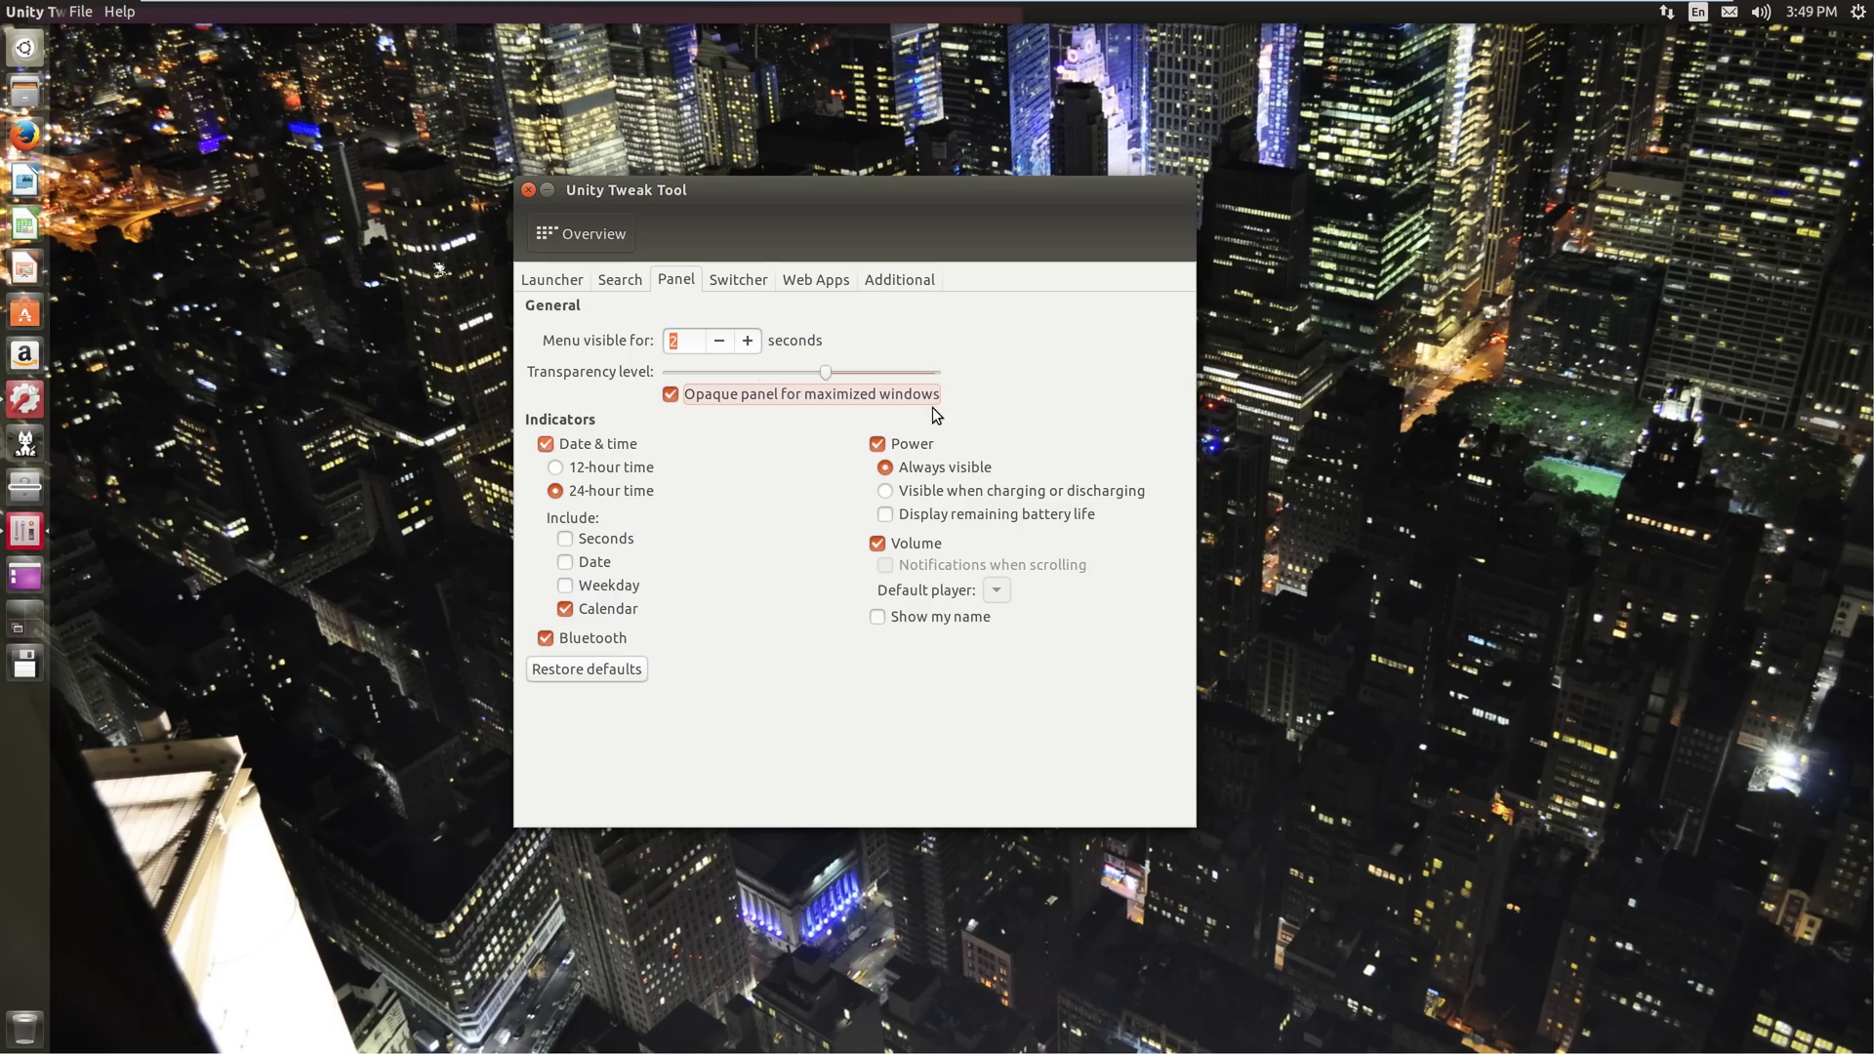
- Set the panel clock to 12-hour time and show remaining battery life only when charging/discharging
left_click(630, 468)
left_click(613, 491)
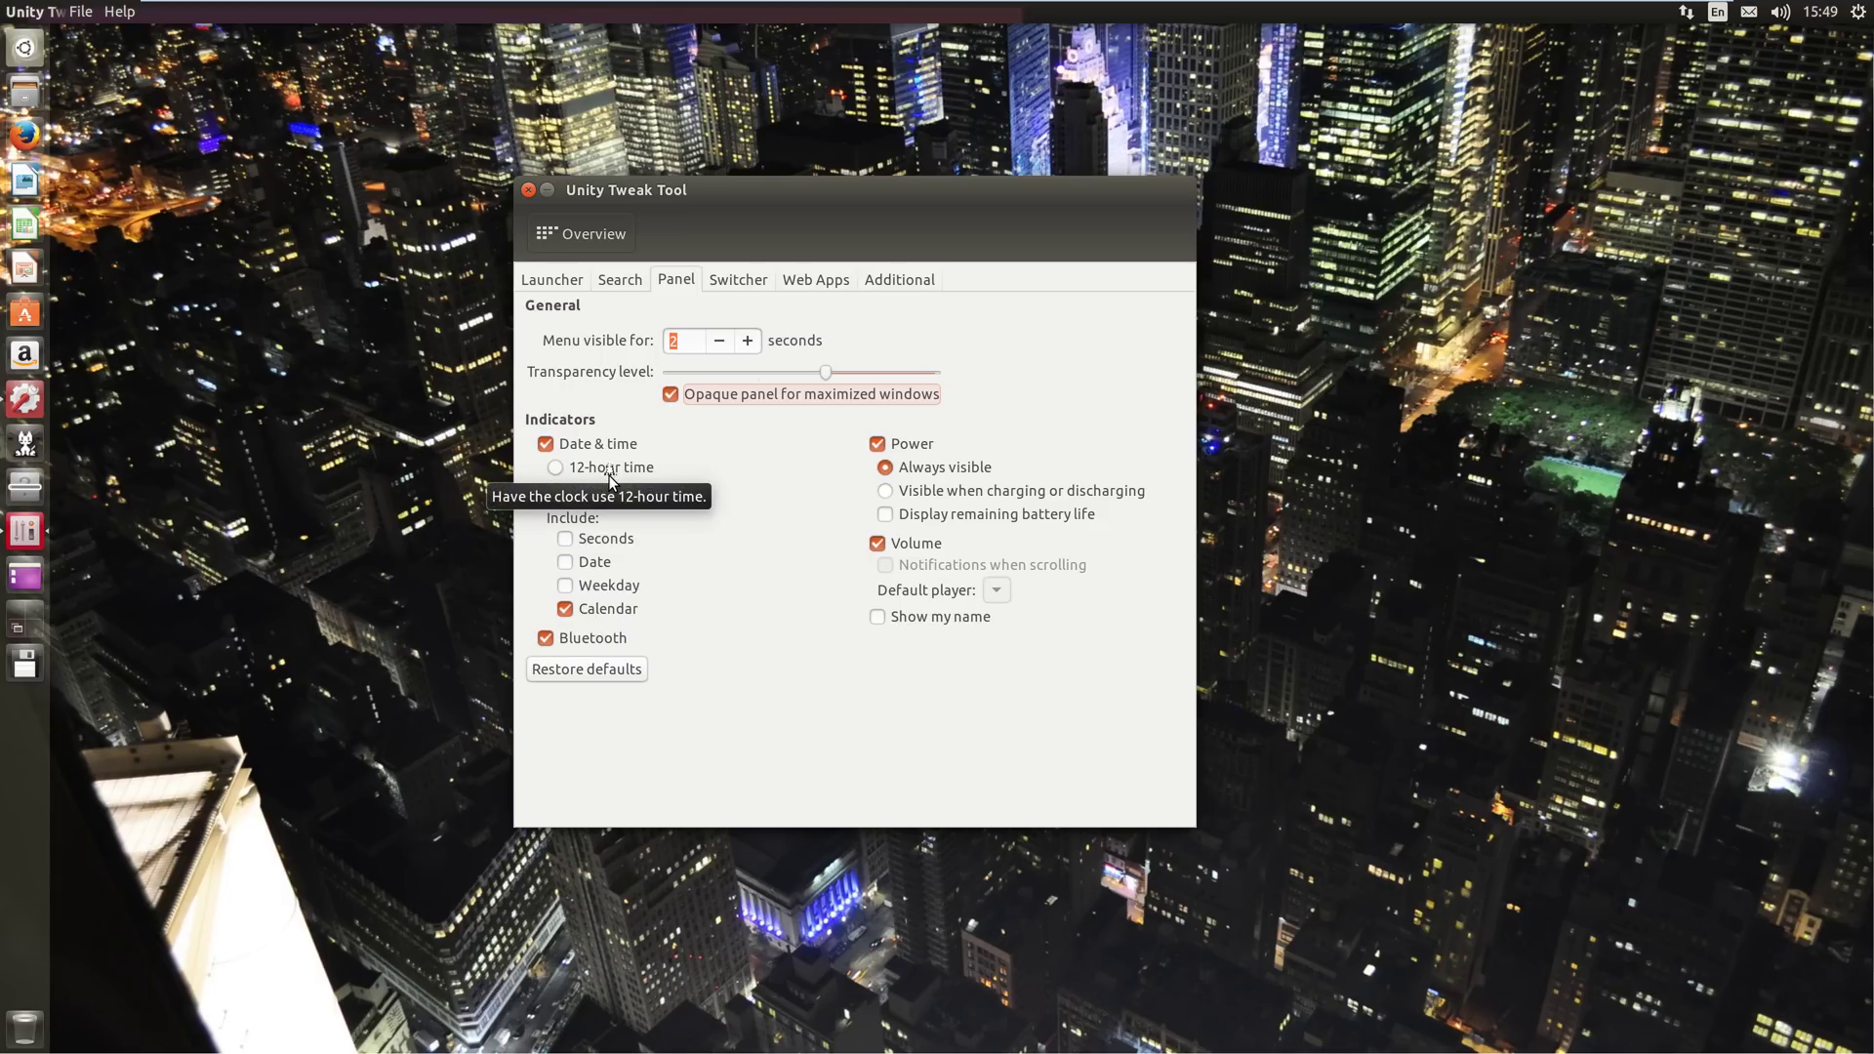
left_click(609, 472)
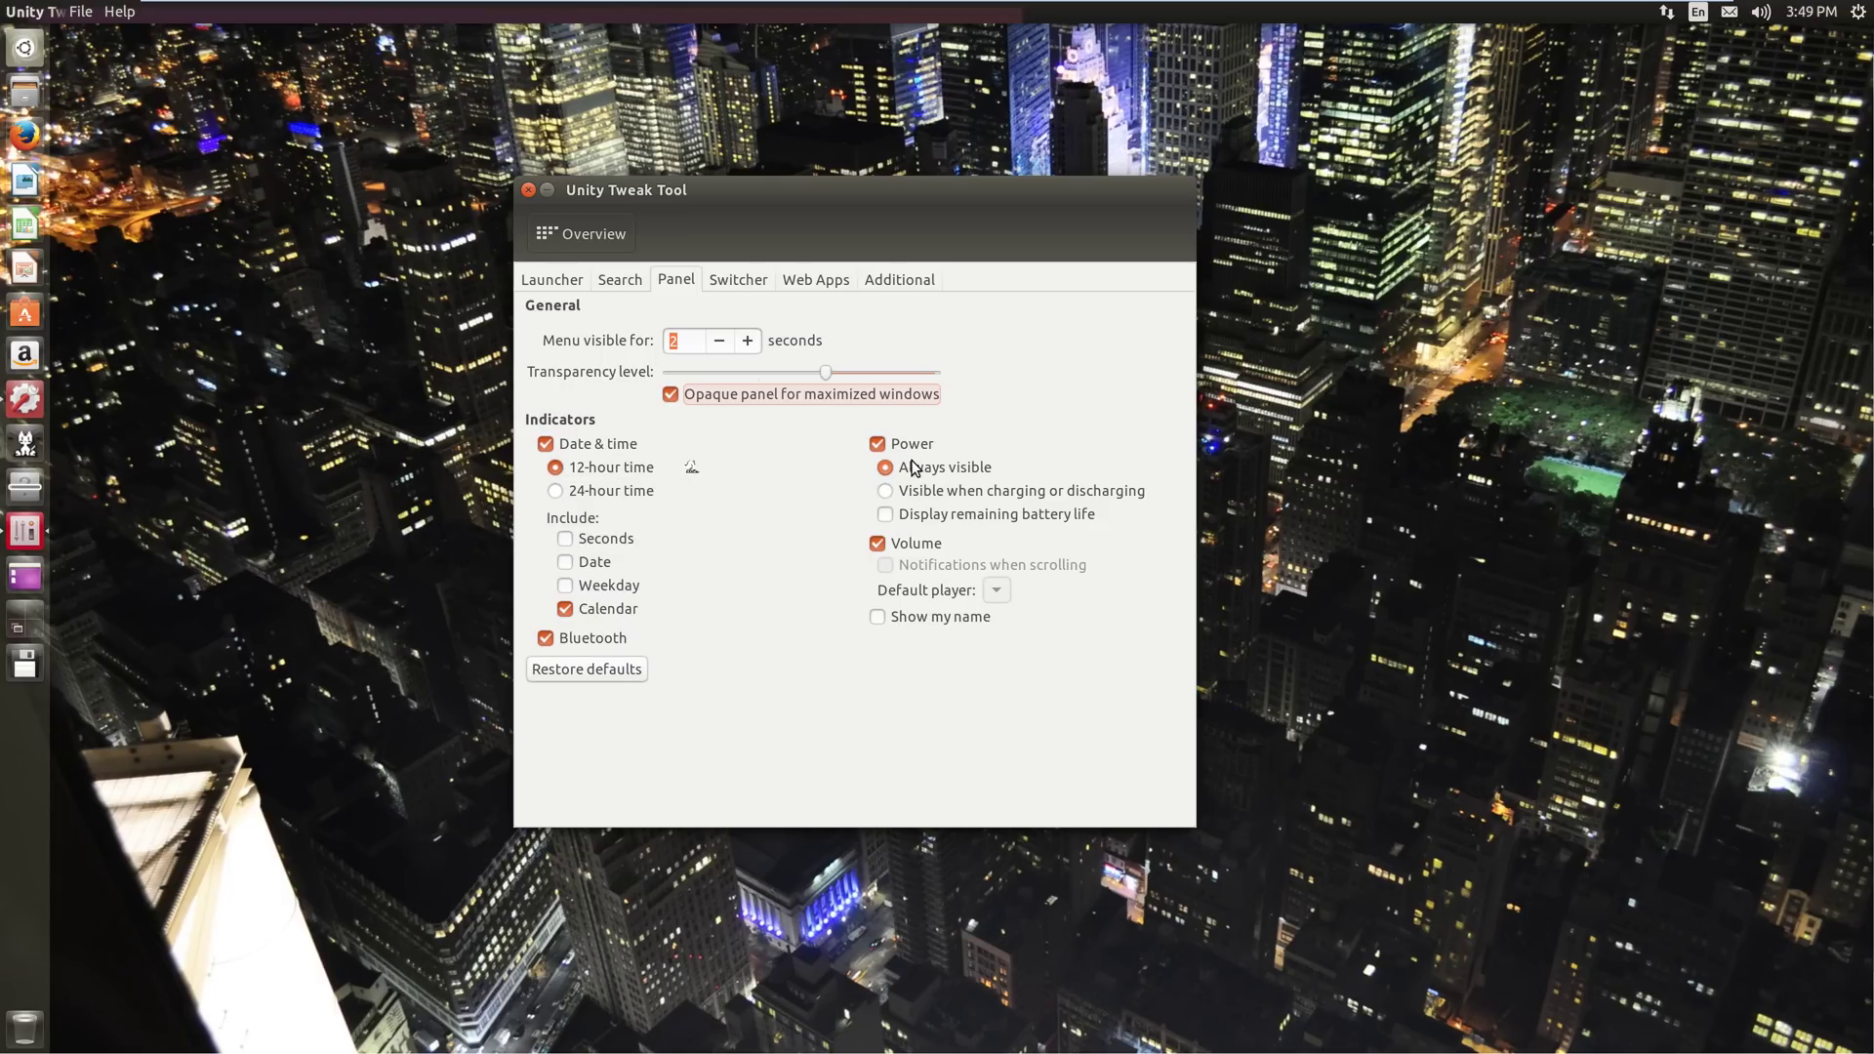
left_click(926, 517)
left_click(903, 494)
- Keep the volume indicator, show the user's name, check the session menu, and hide Bluetooth
left_click(911, 547)
left_click(912, 548)
left_click(903, 618)
left_click(1837, 19)
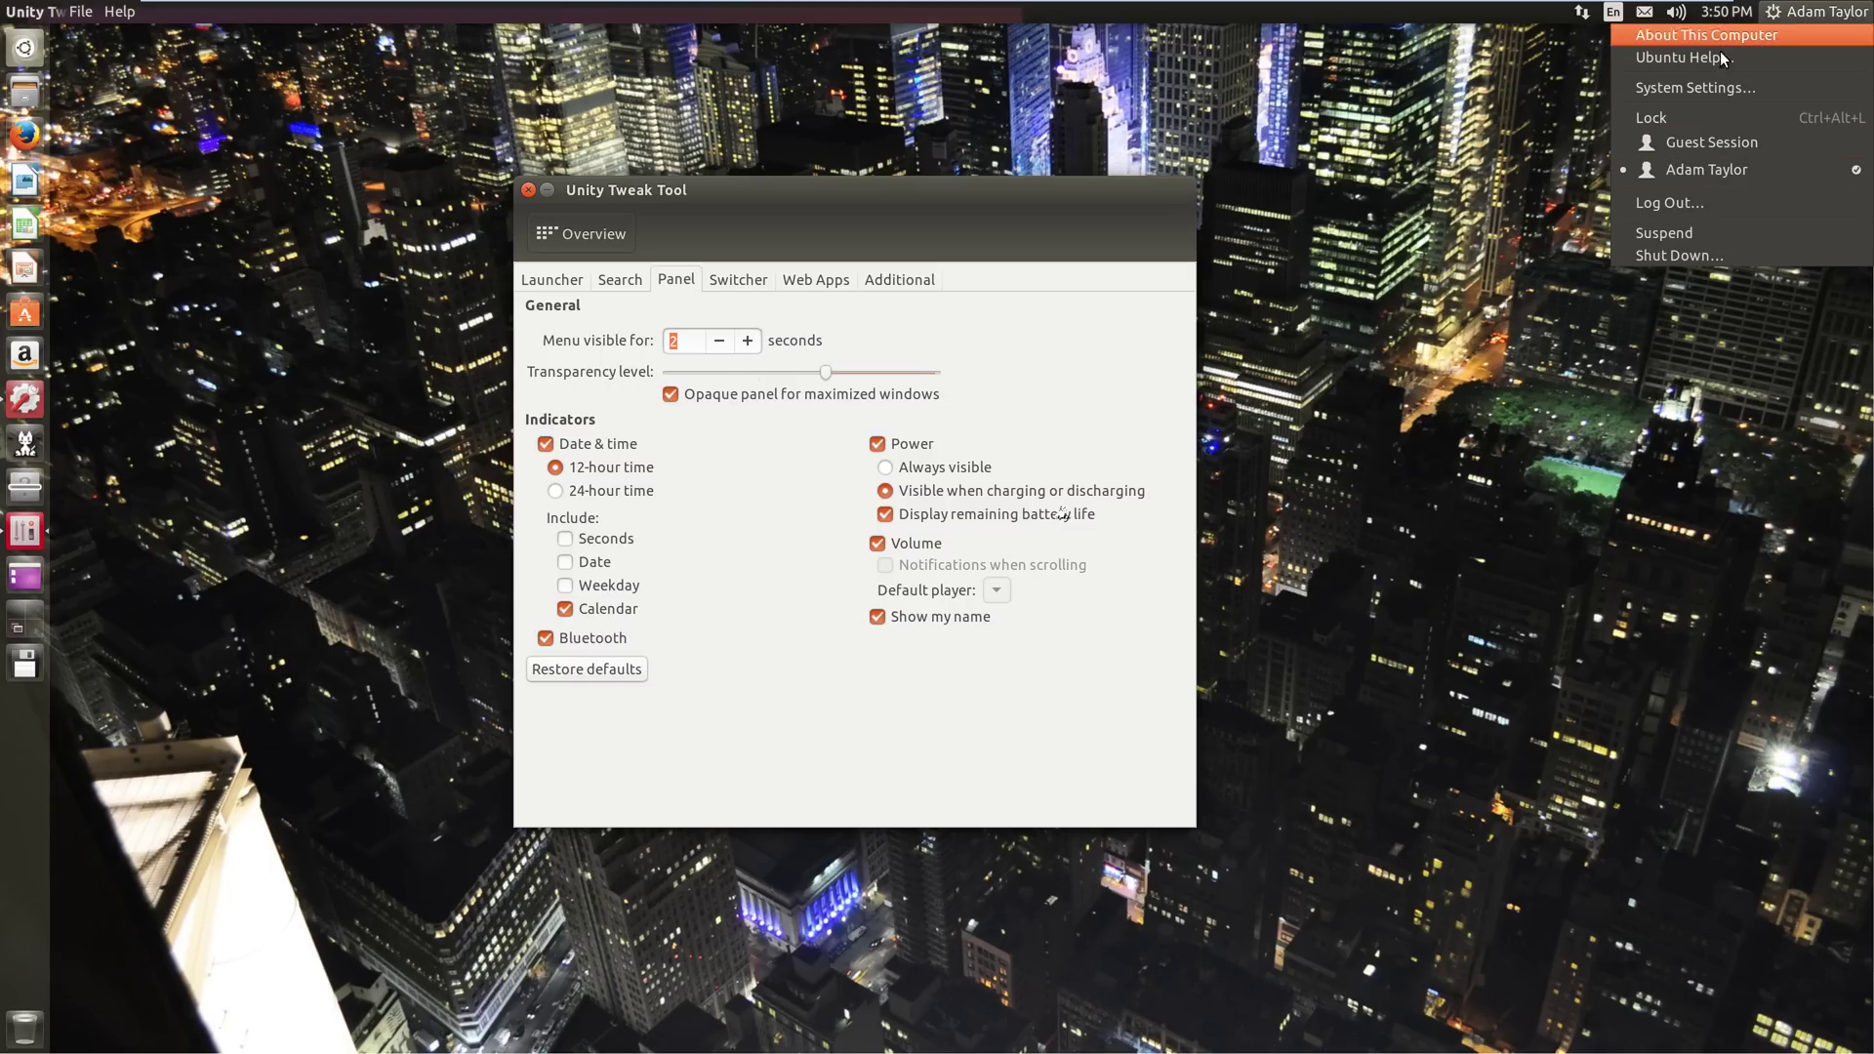
left_click(1083, 502)
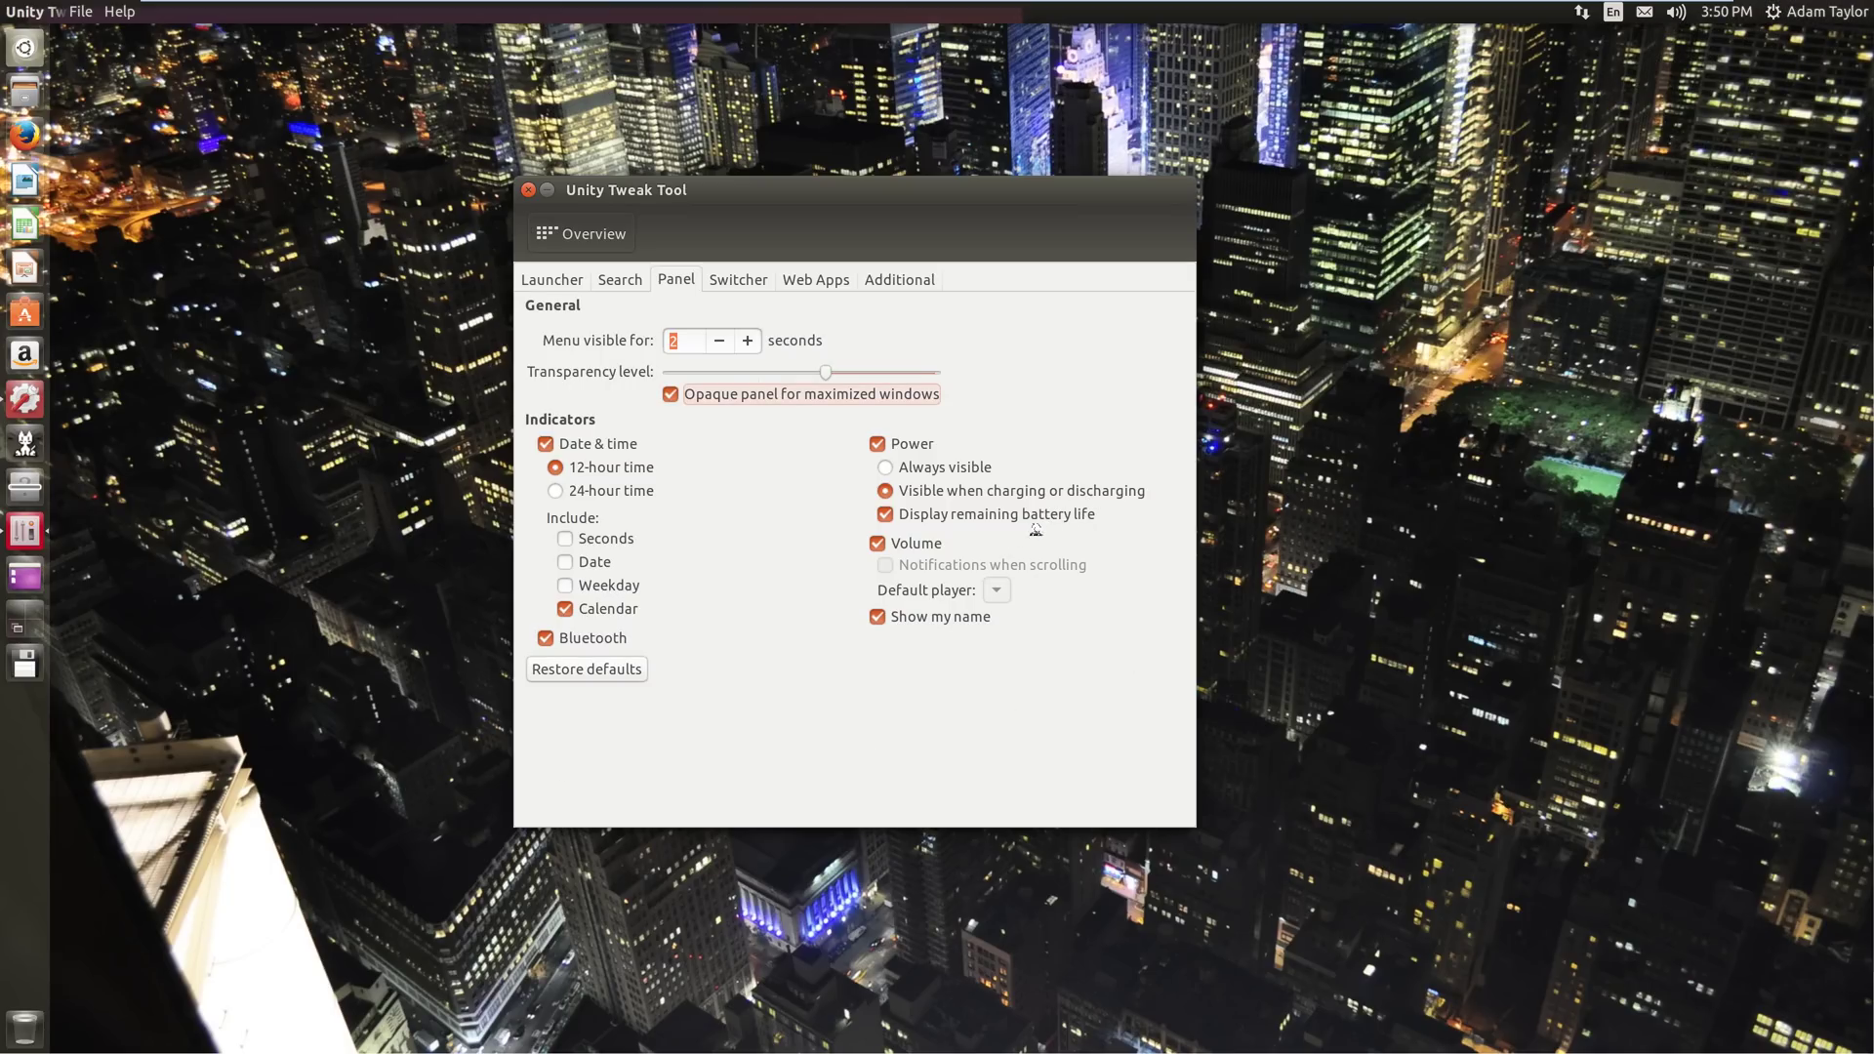
left_click(577, 637)
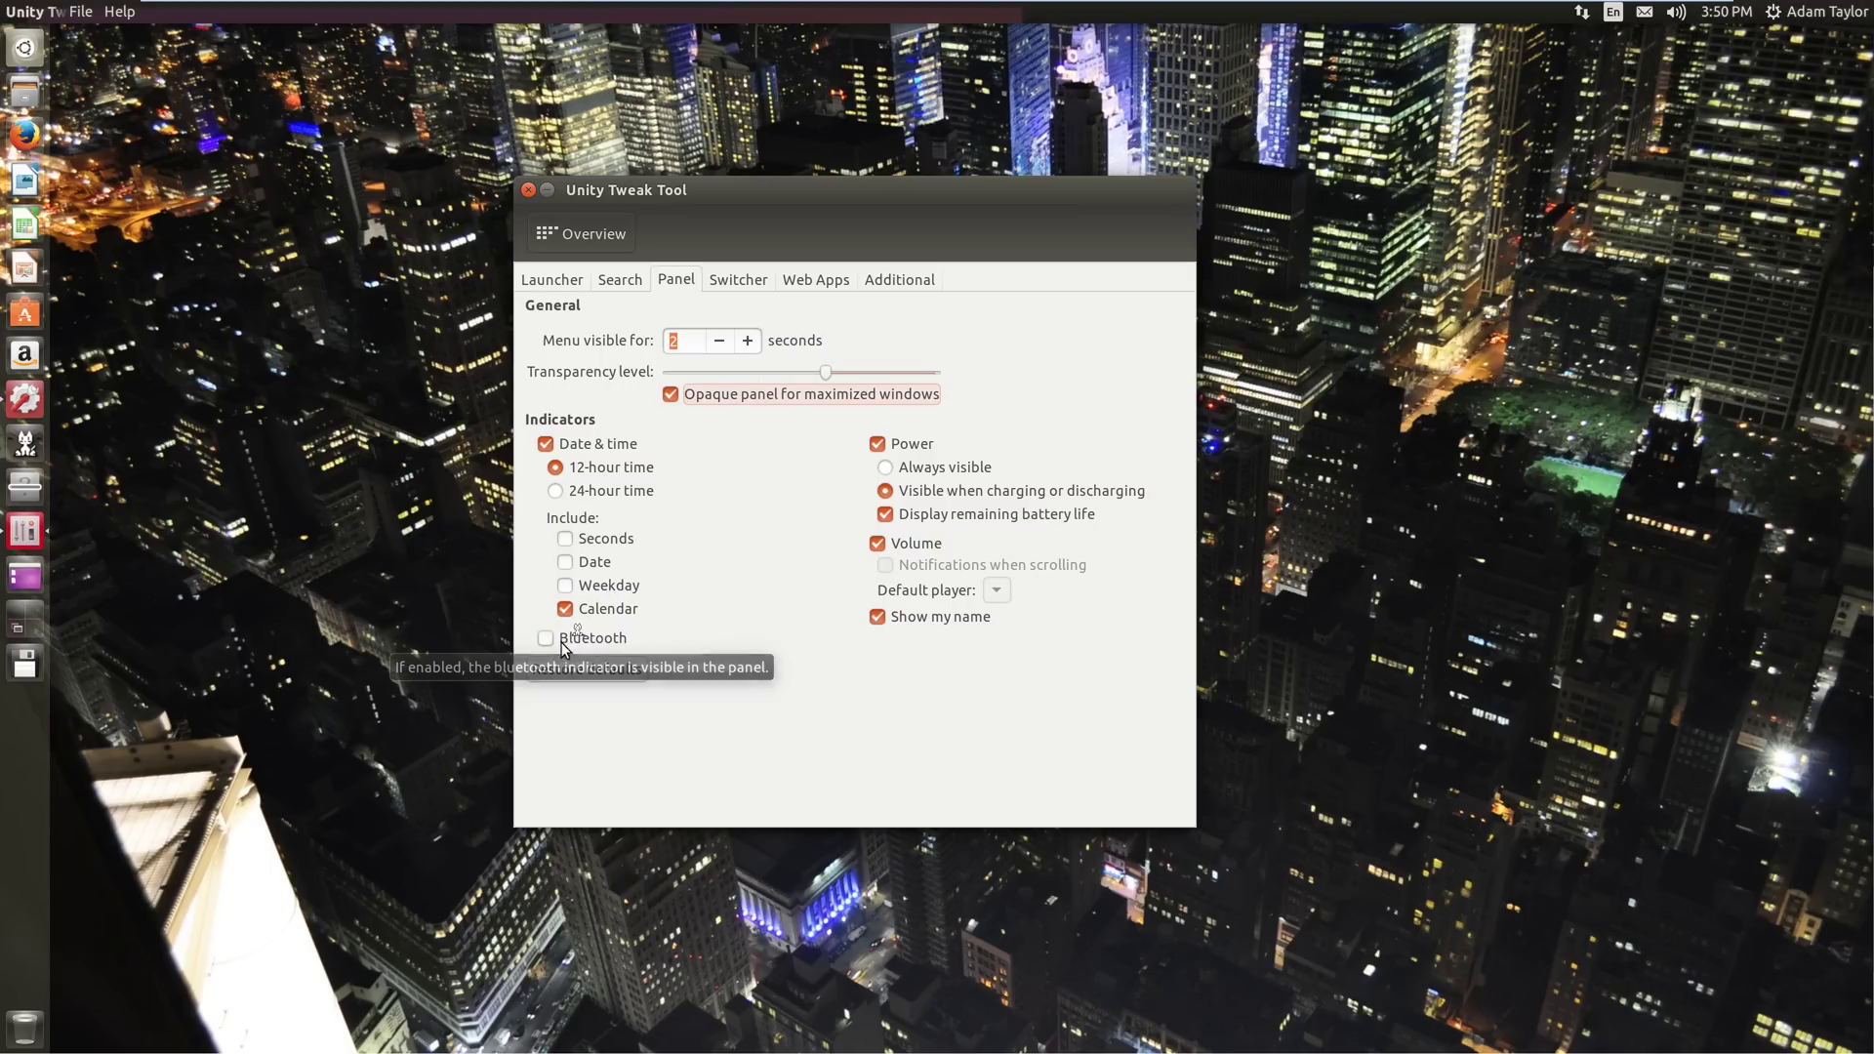
left_click(725, 283)
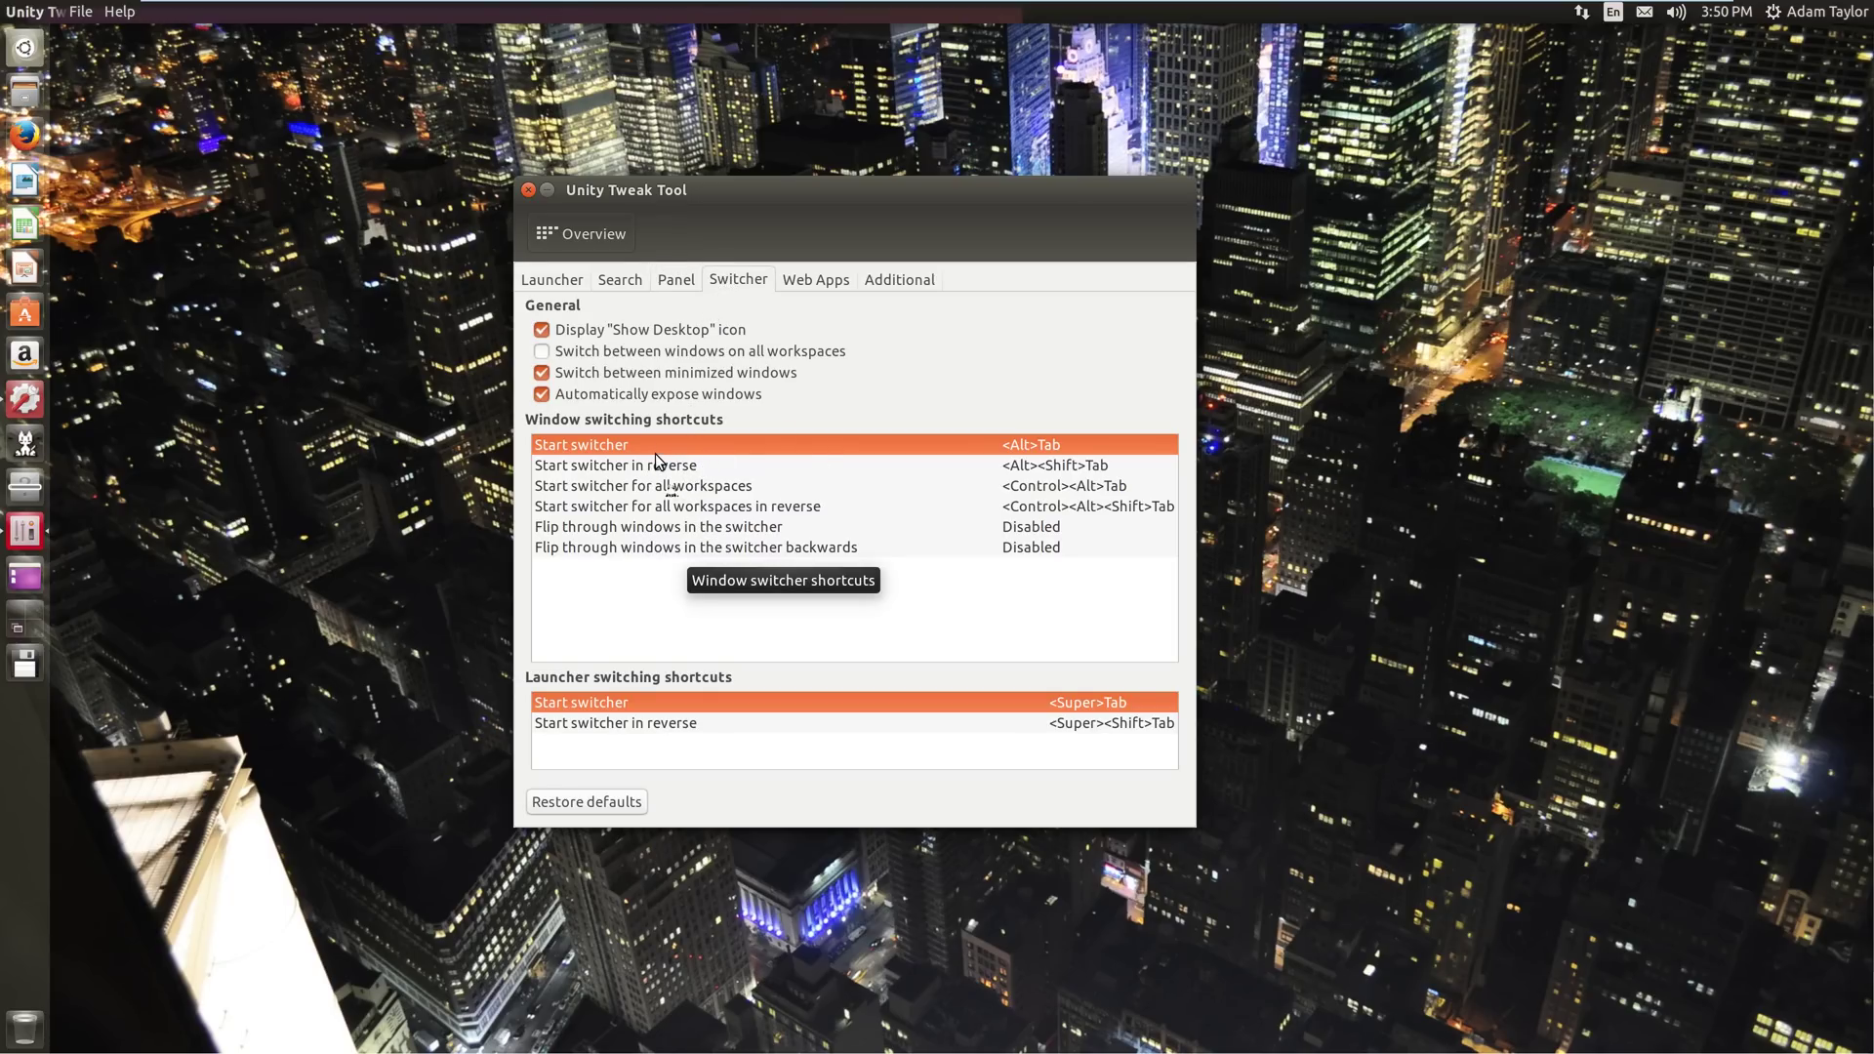
- Re-record the reverse all-workspaces switcher shortcut as Ctrl+Alt+Shift+Tab
left_click(772, 466)
left_click(769, 485)
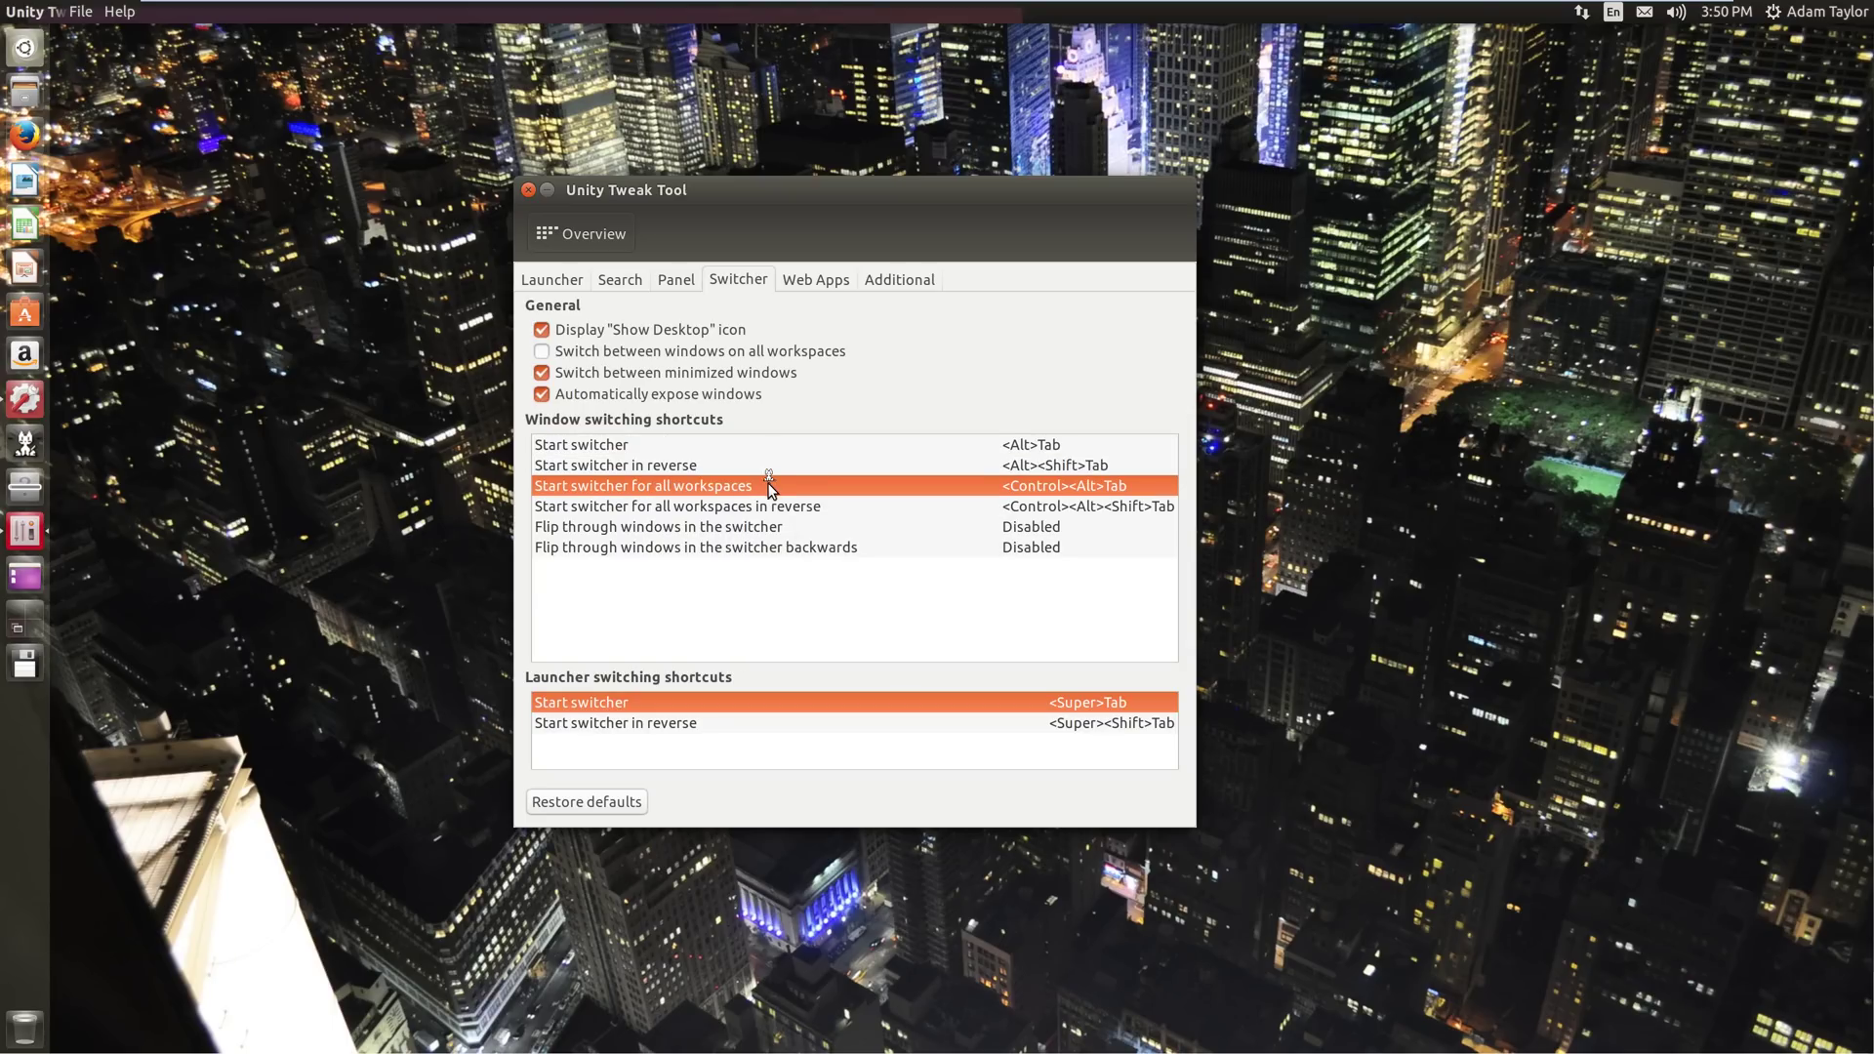
left_click(763, 508)
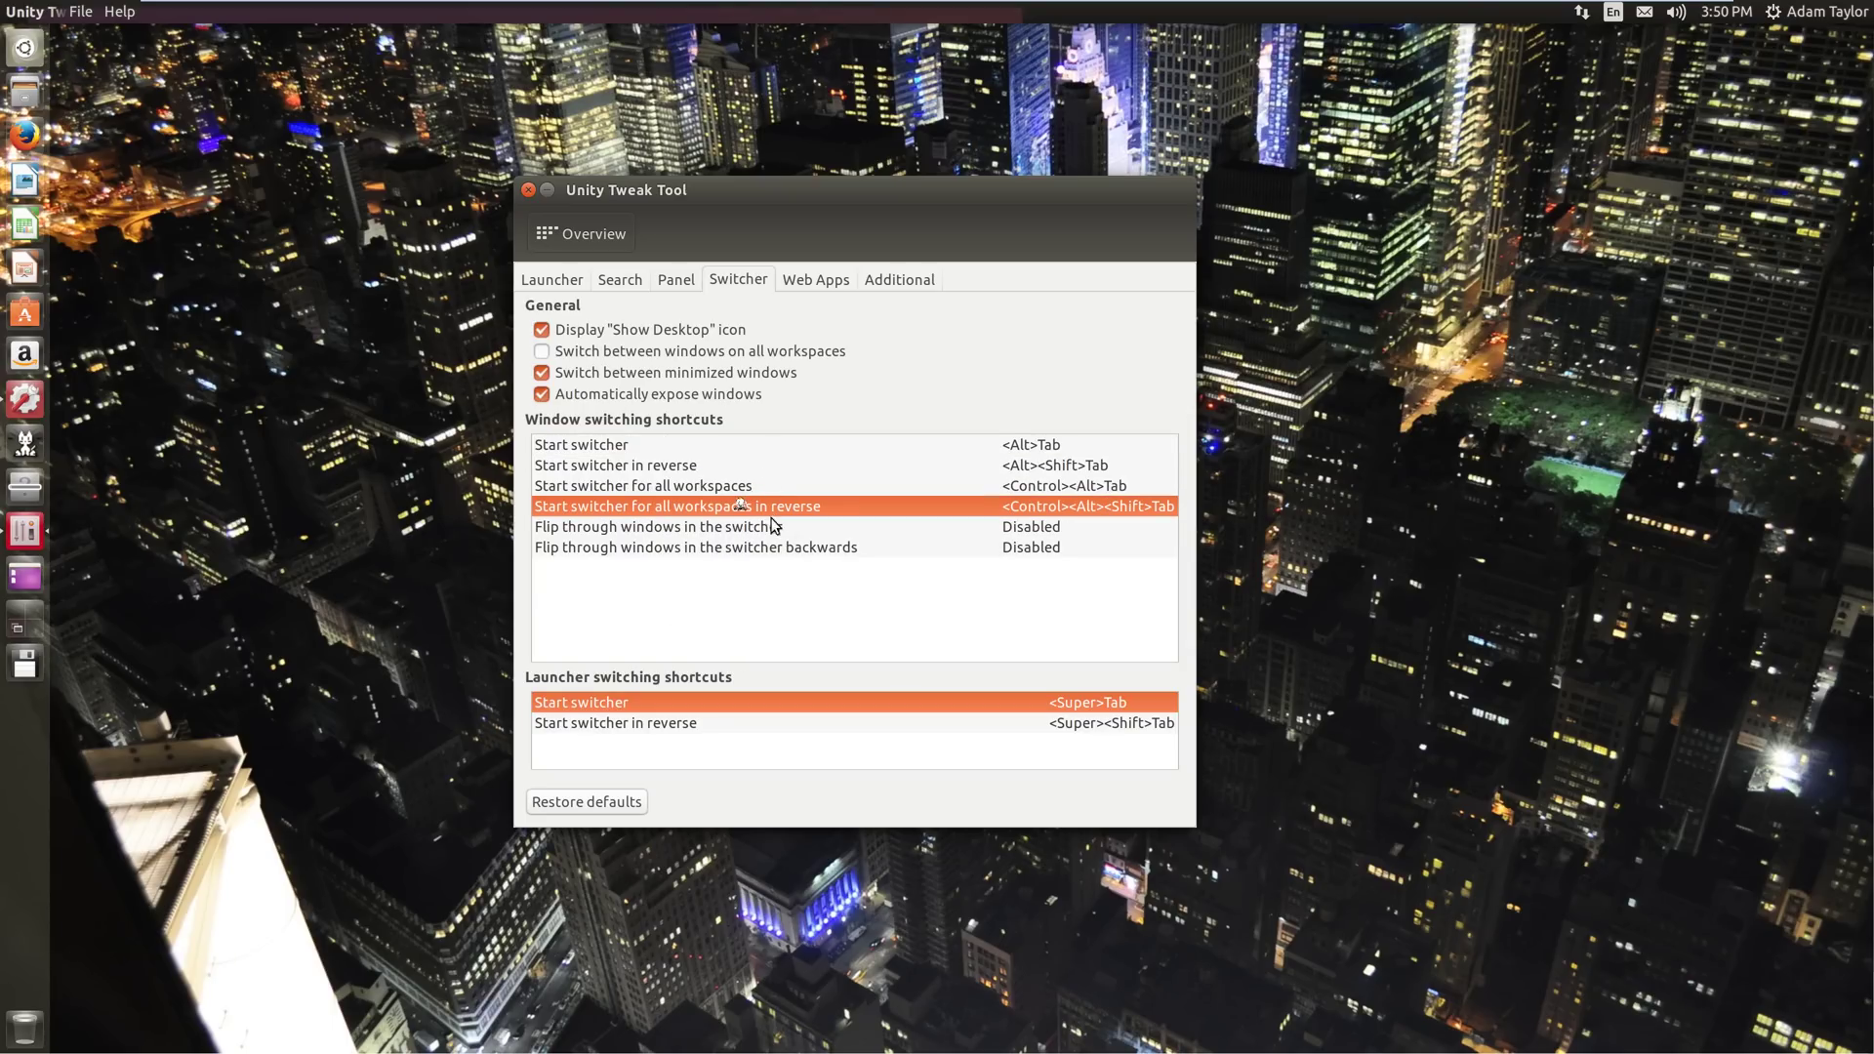
left_click(1035, 507)
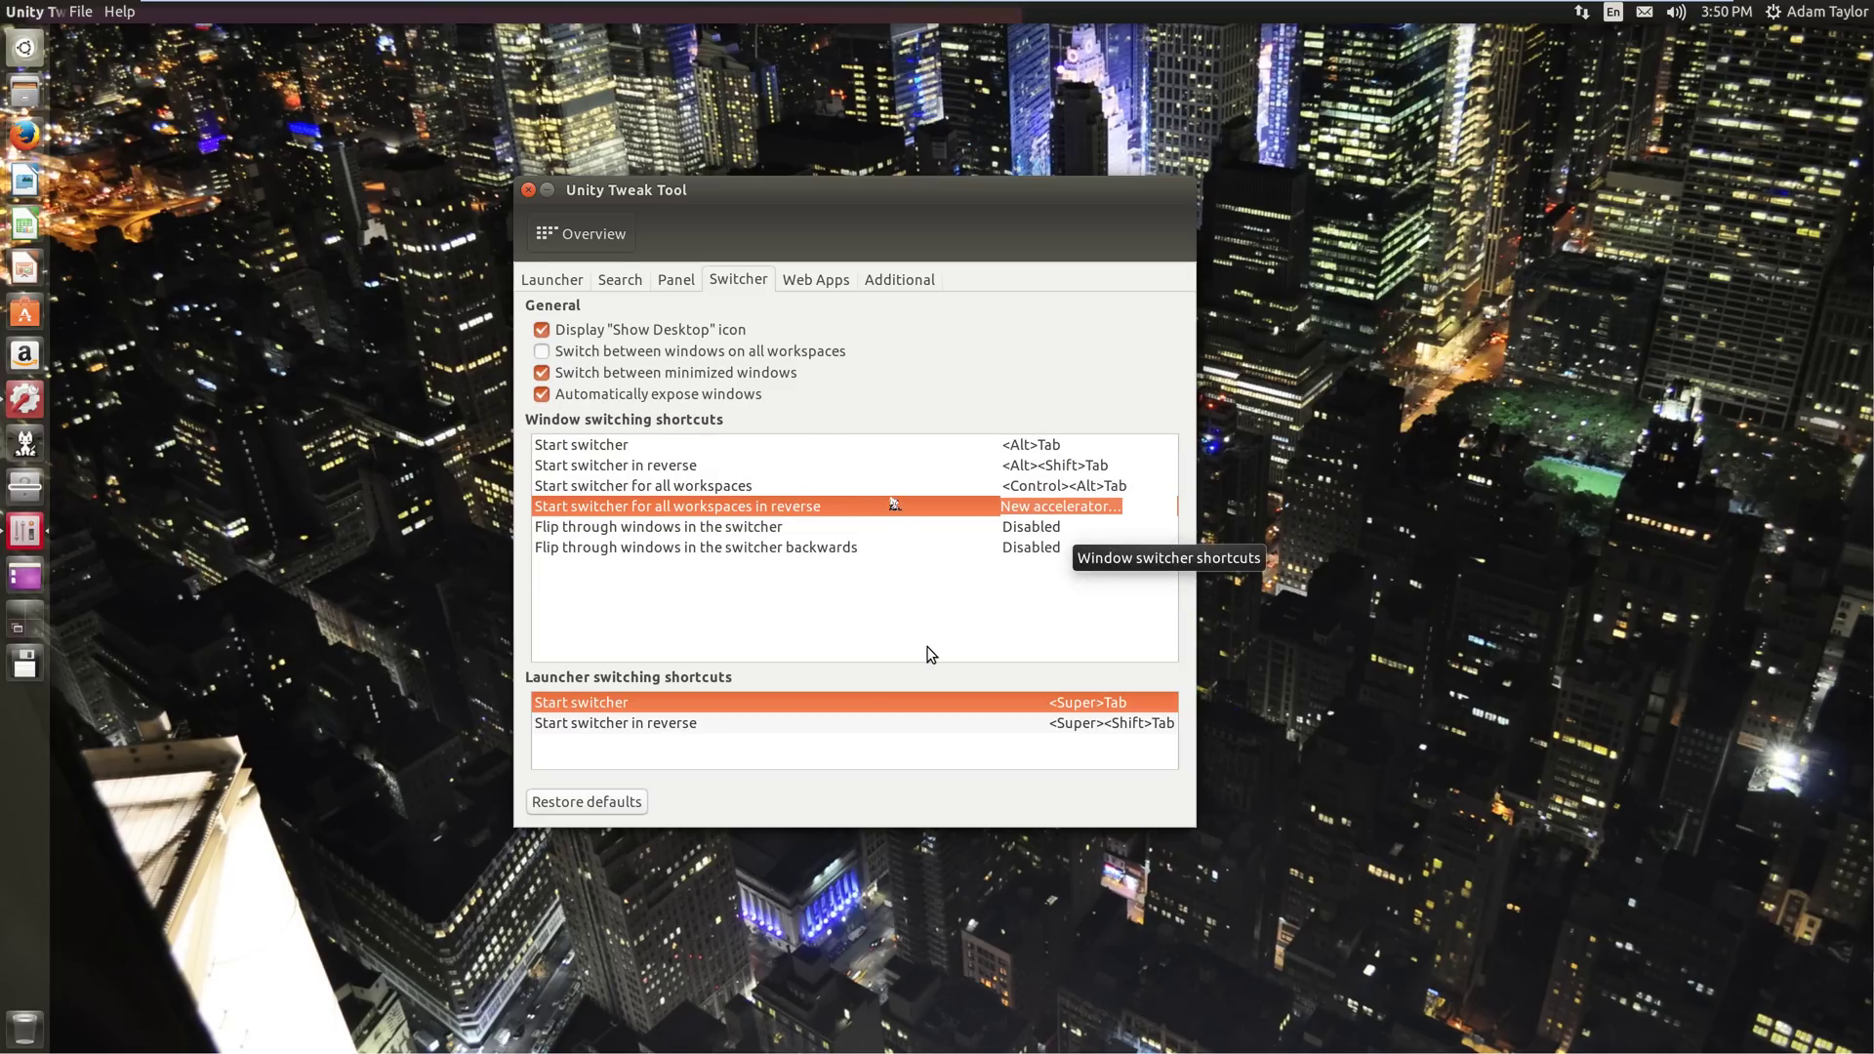
key("ctrl+alt+shift+Tab")
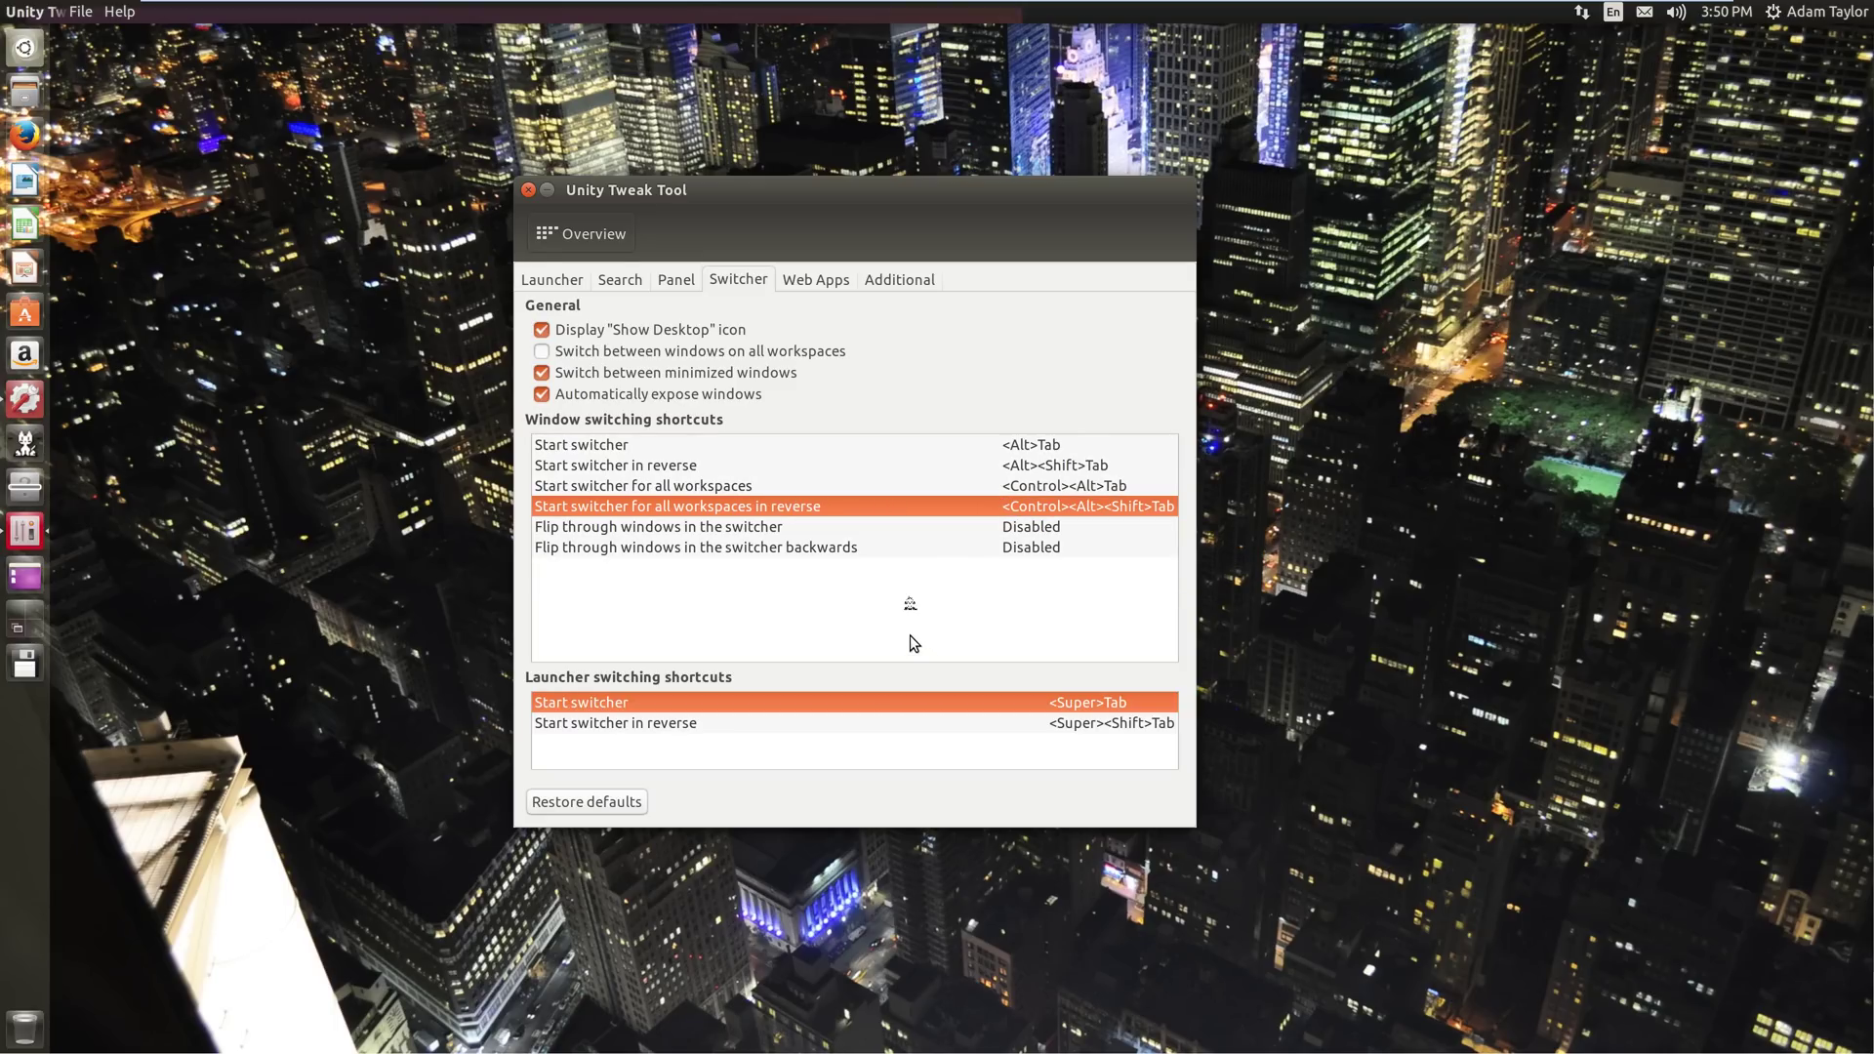
- Look over the flip-through-windows and launcher switcher shortcuts without changing them
left_click(704, 530)
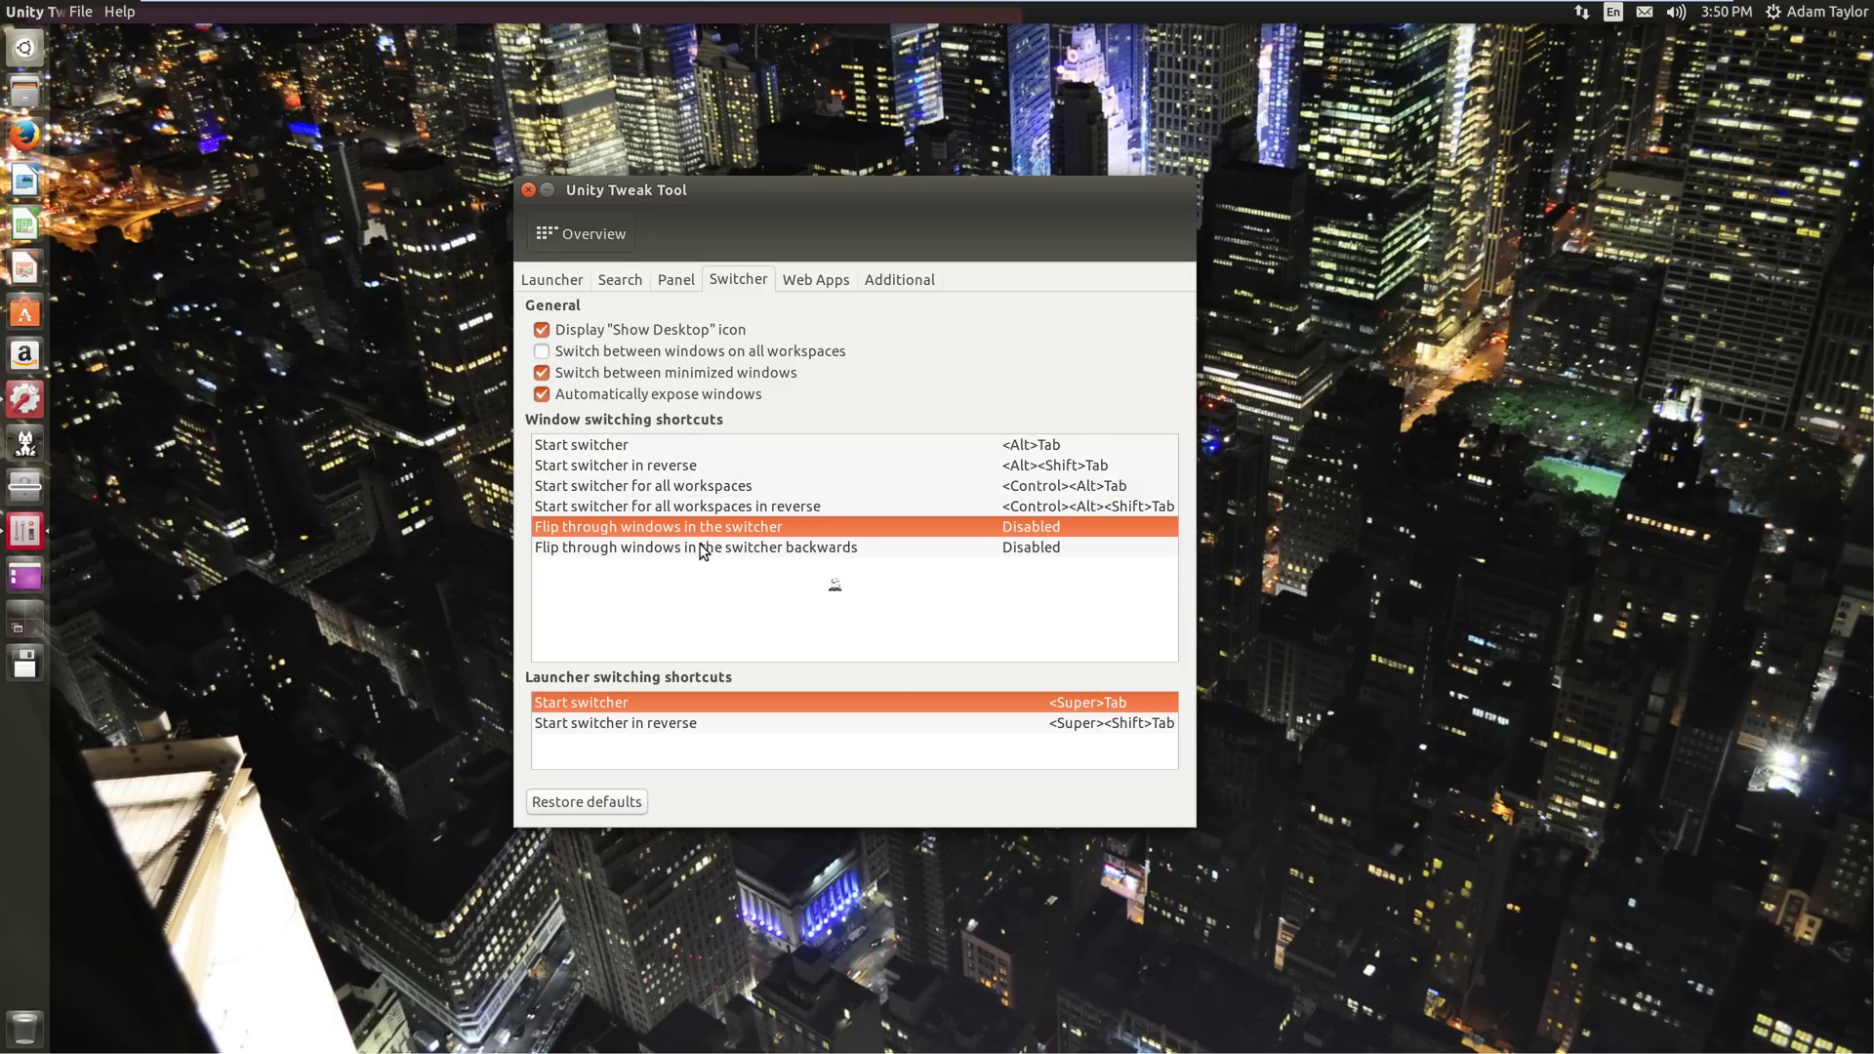
left_click(698, 546)
left_click(691, 529)
left_click(689, 544)
left_click(684, 526)
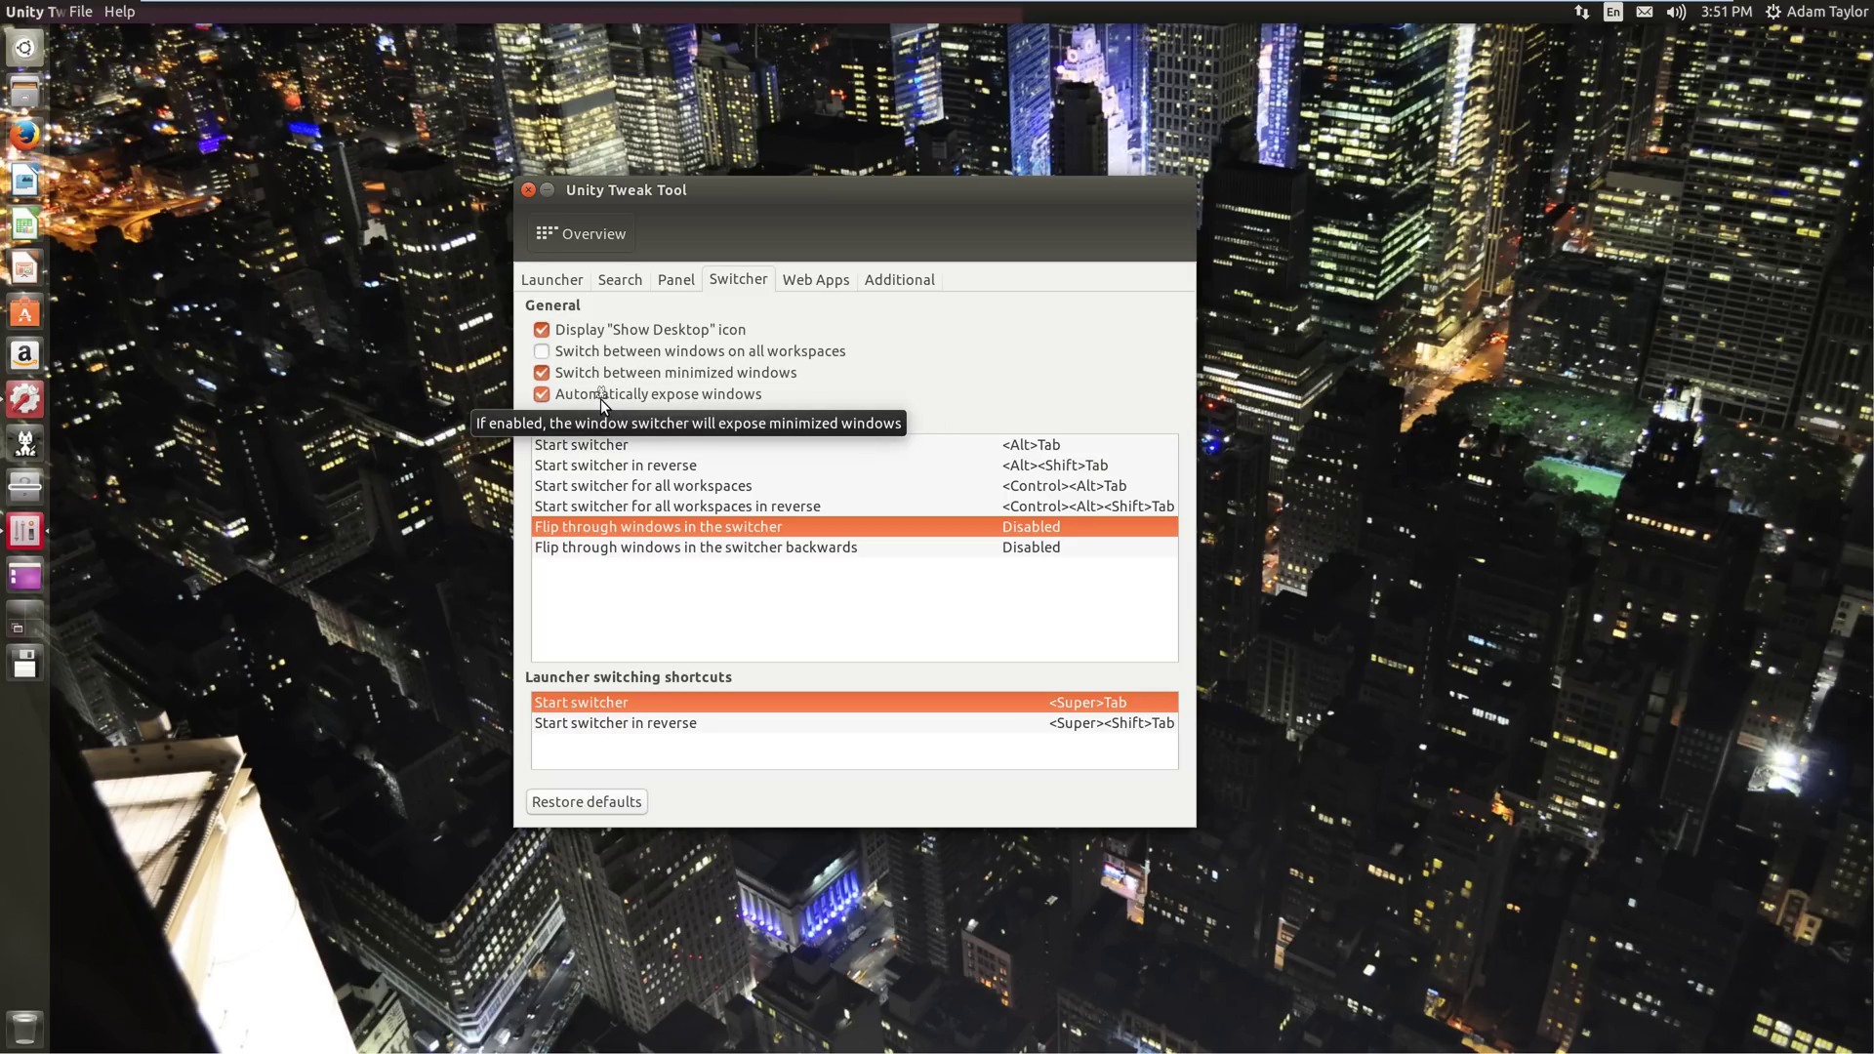
left_click(693, 721)
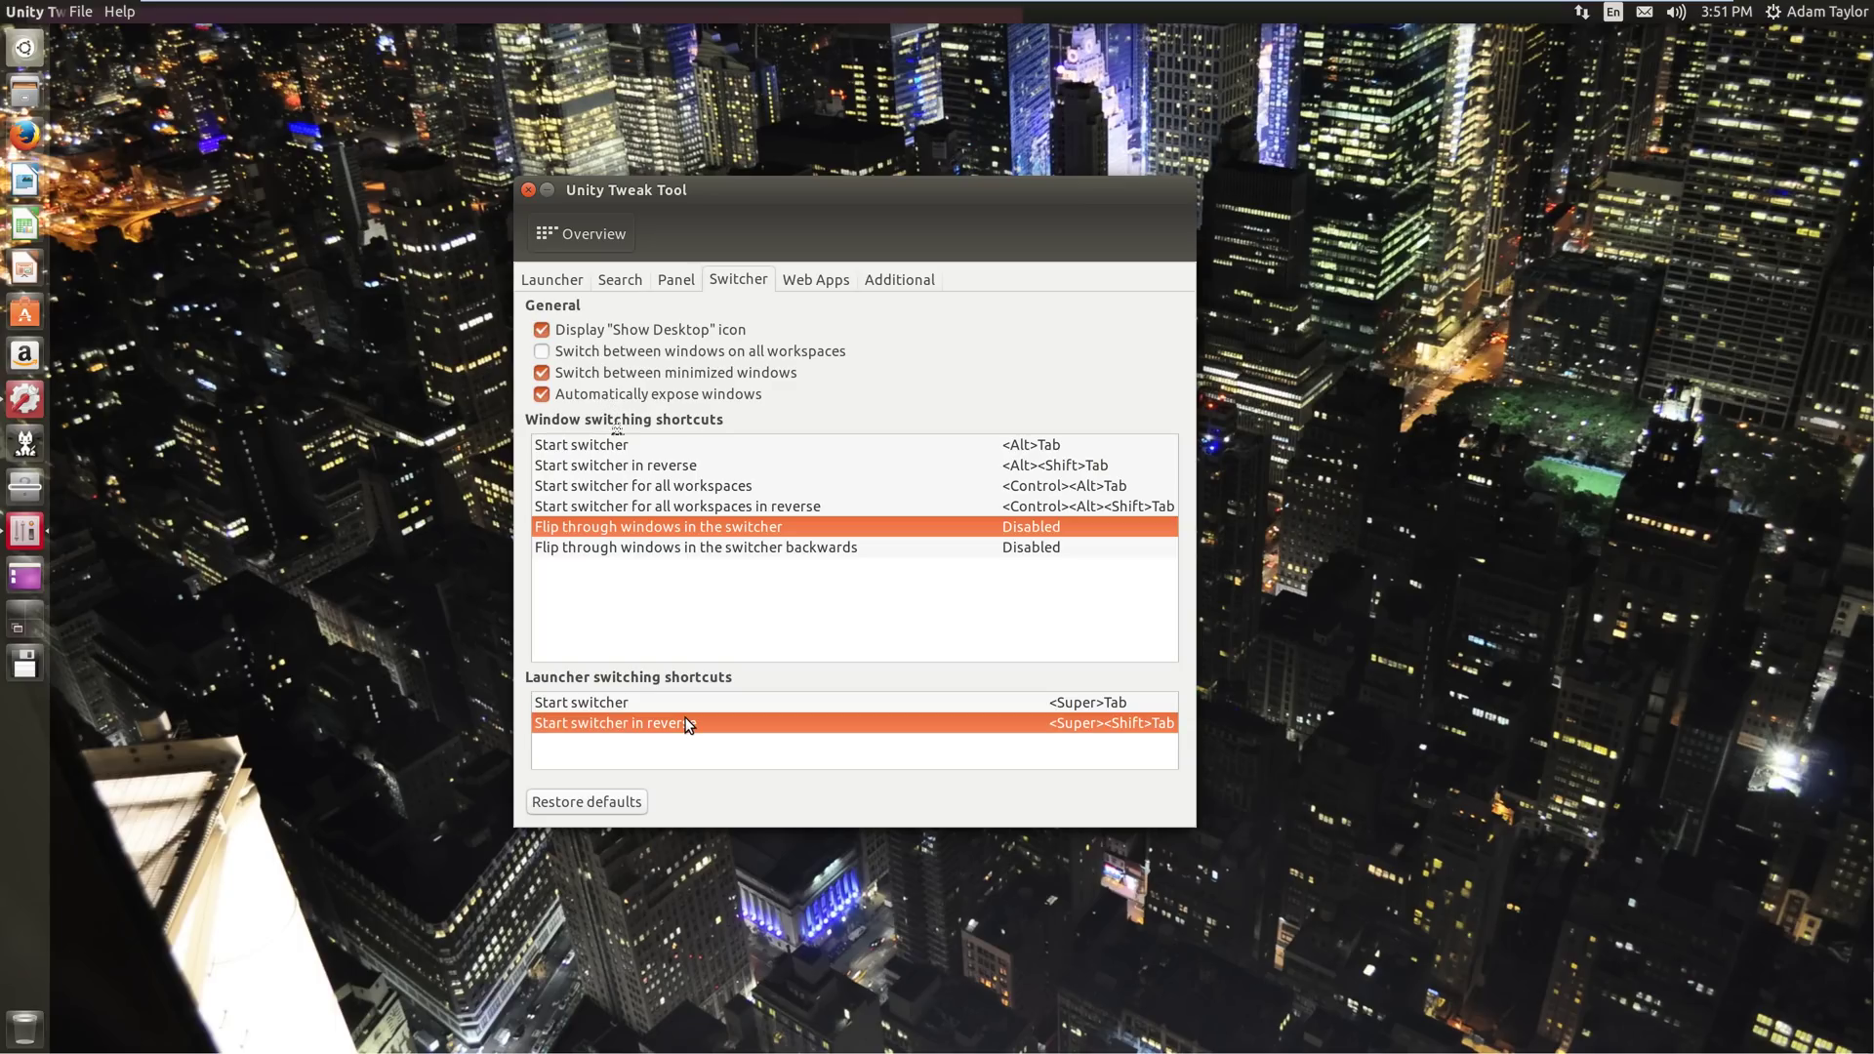
left_click(628, 706)
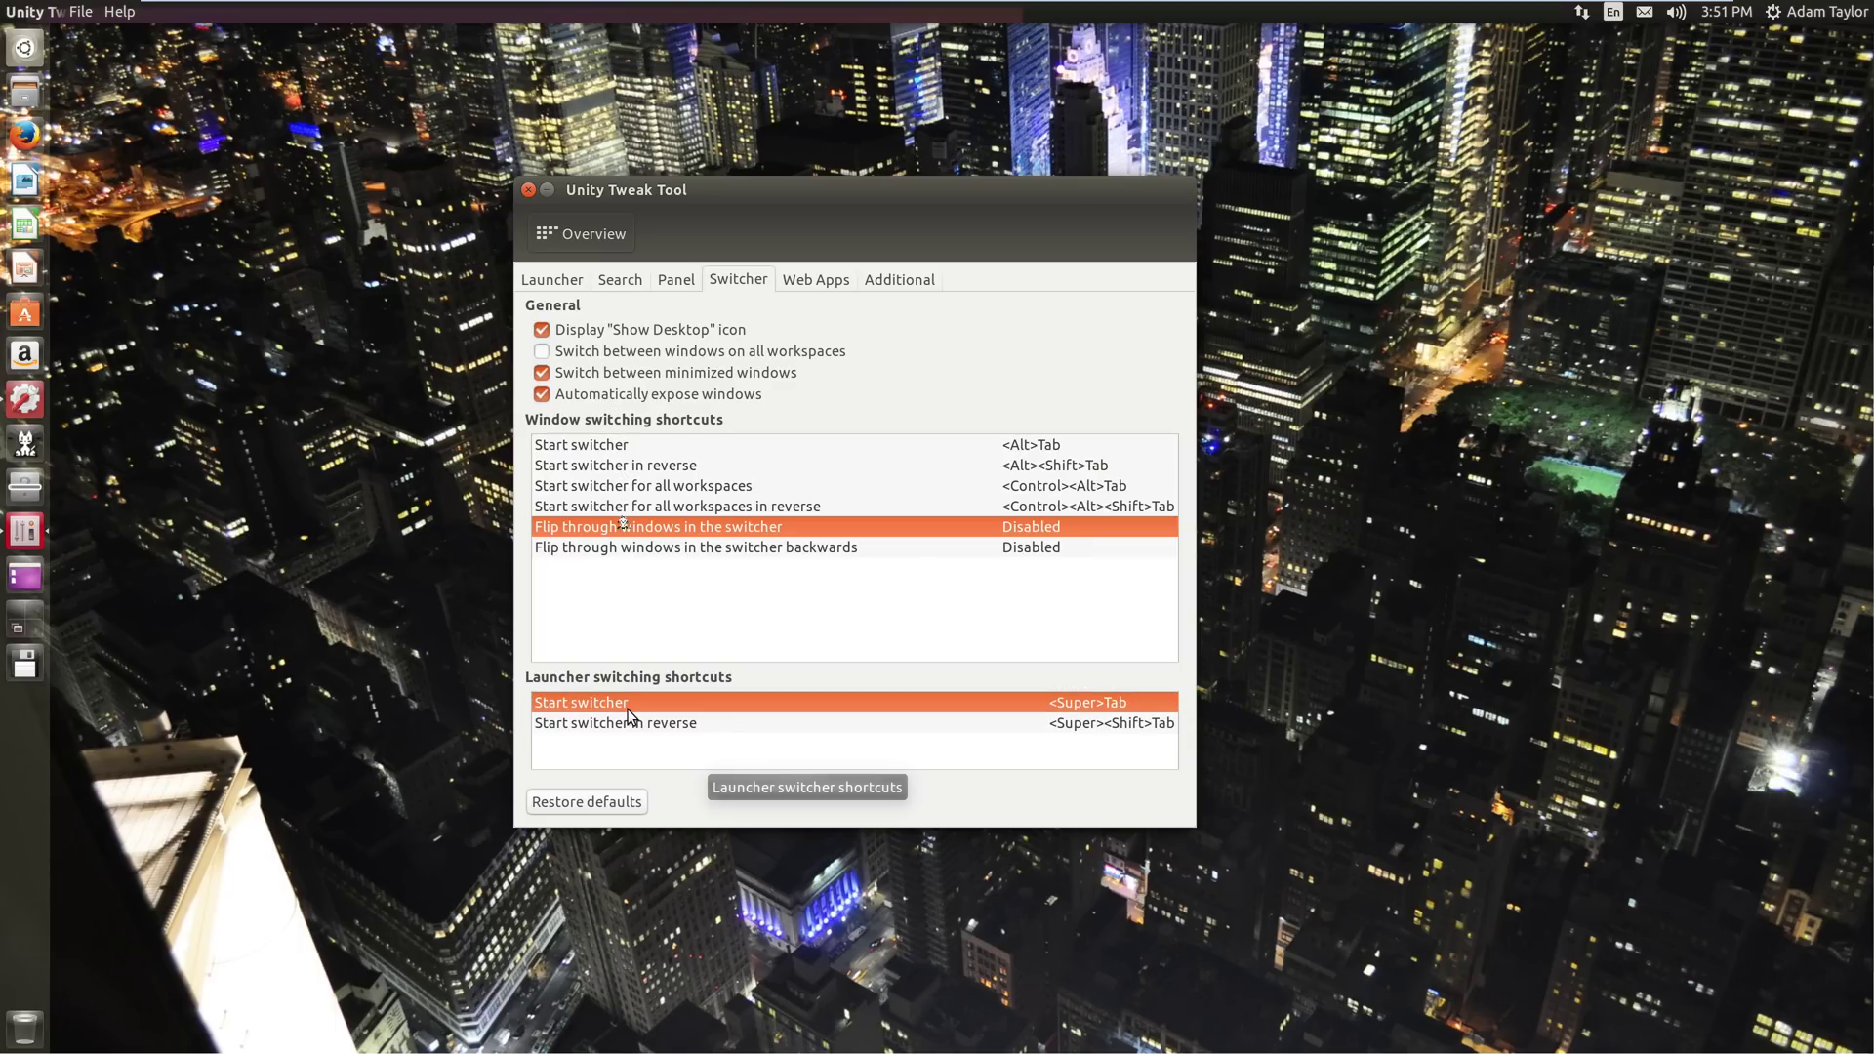
left_click(795, 282)
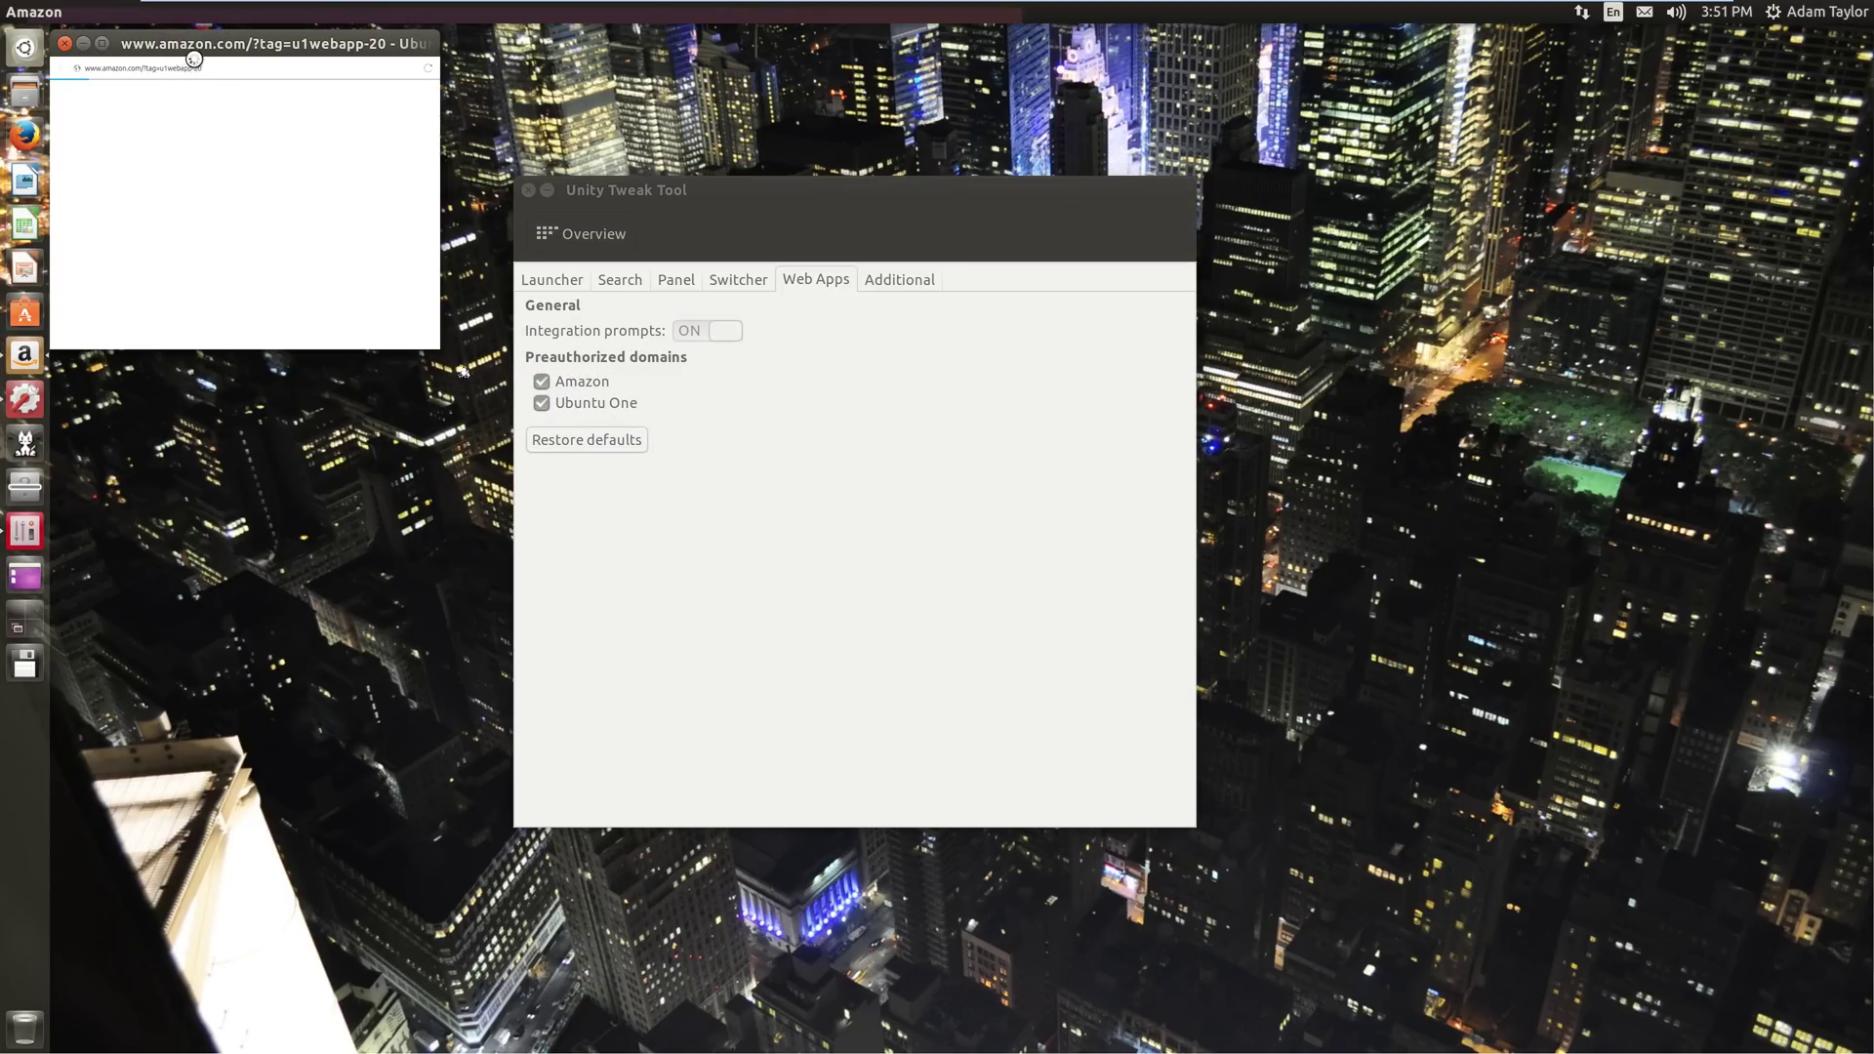
- Move and enlarge the Amazon web app window, then close it with Alt+F4
left_click_drag(192, 50, 322, 269)
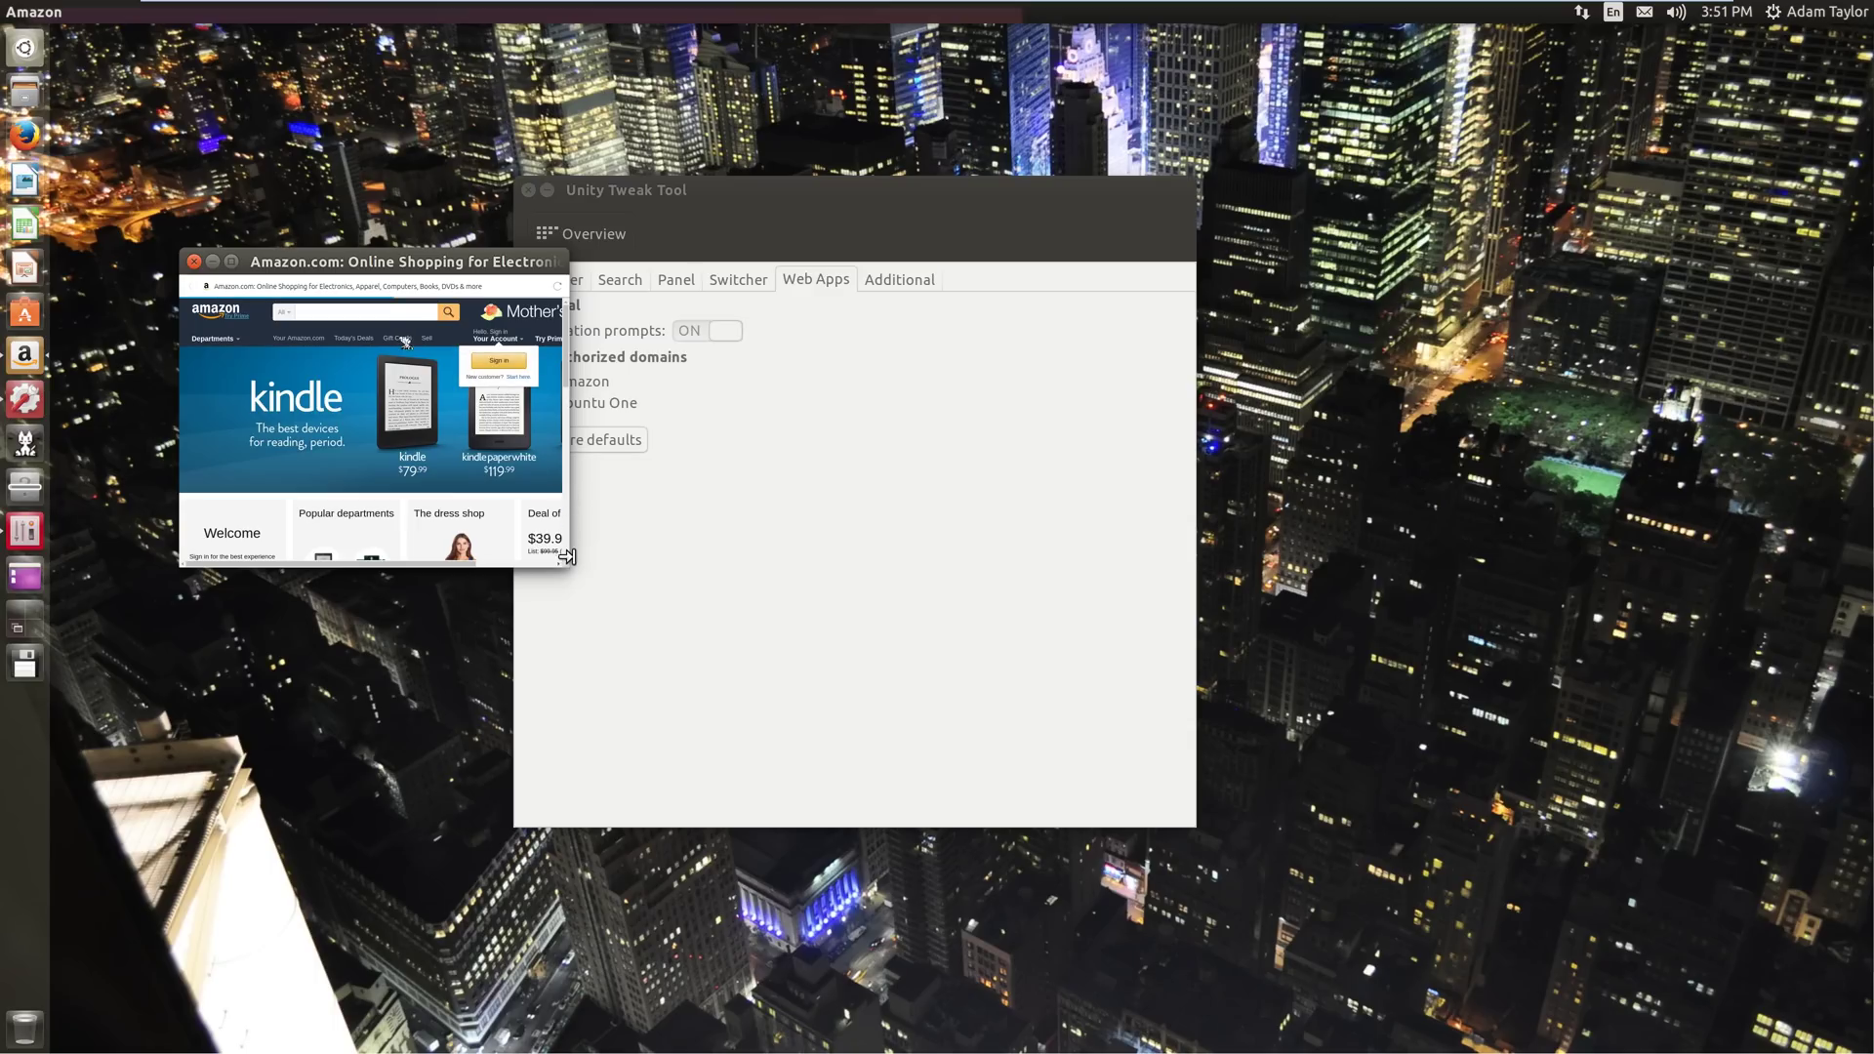
left_click_drag(567, 566, 1098, 790)
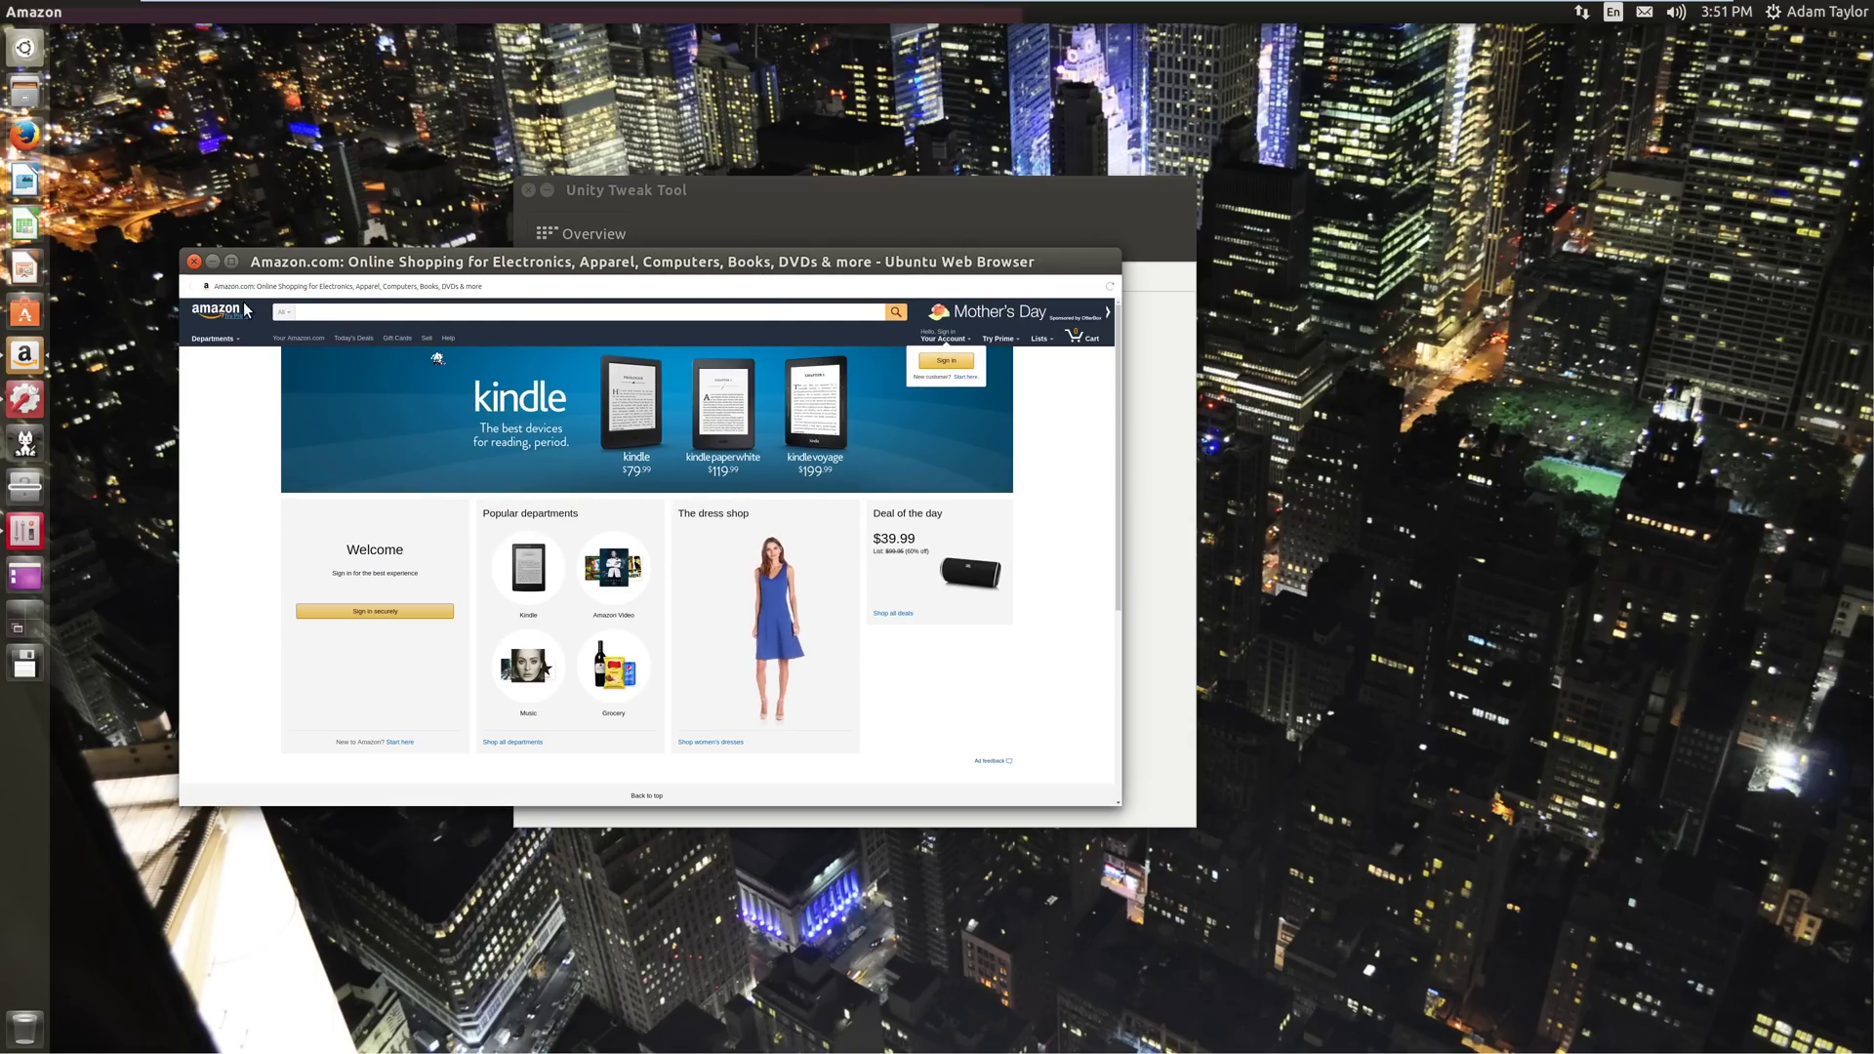
key("alt+F4")
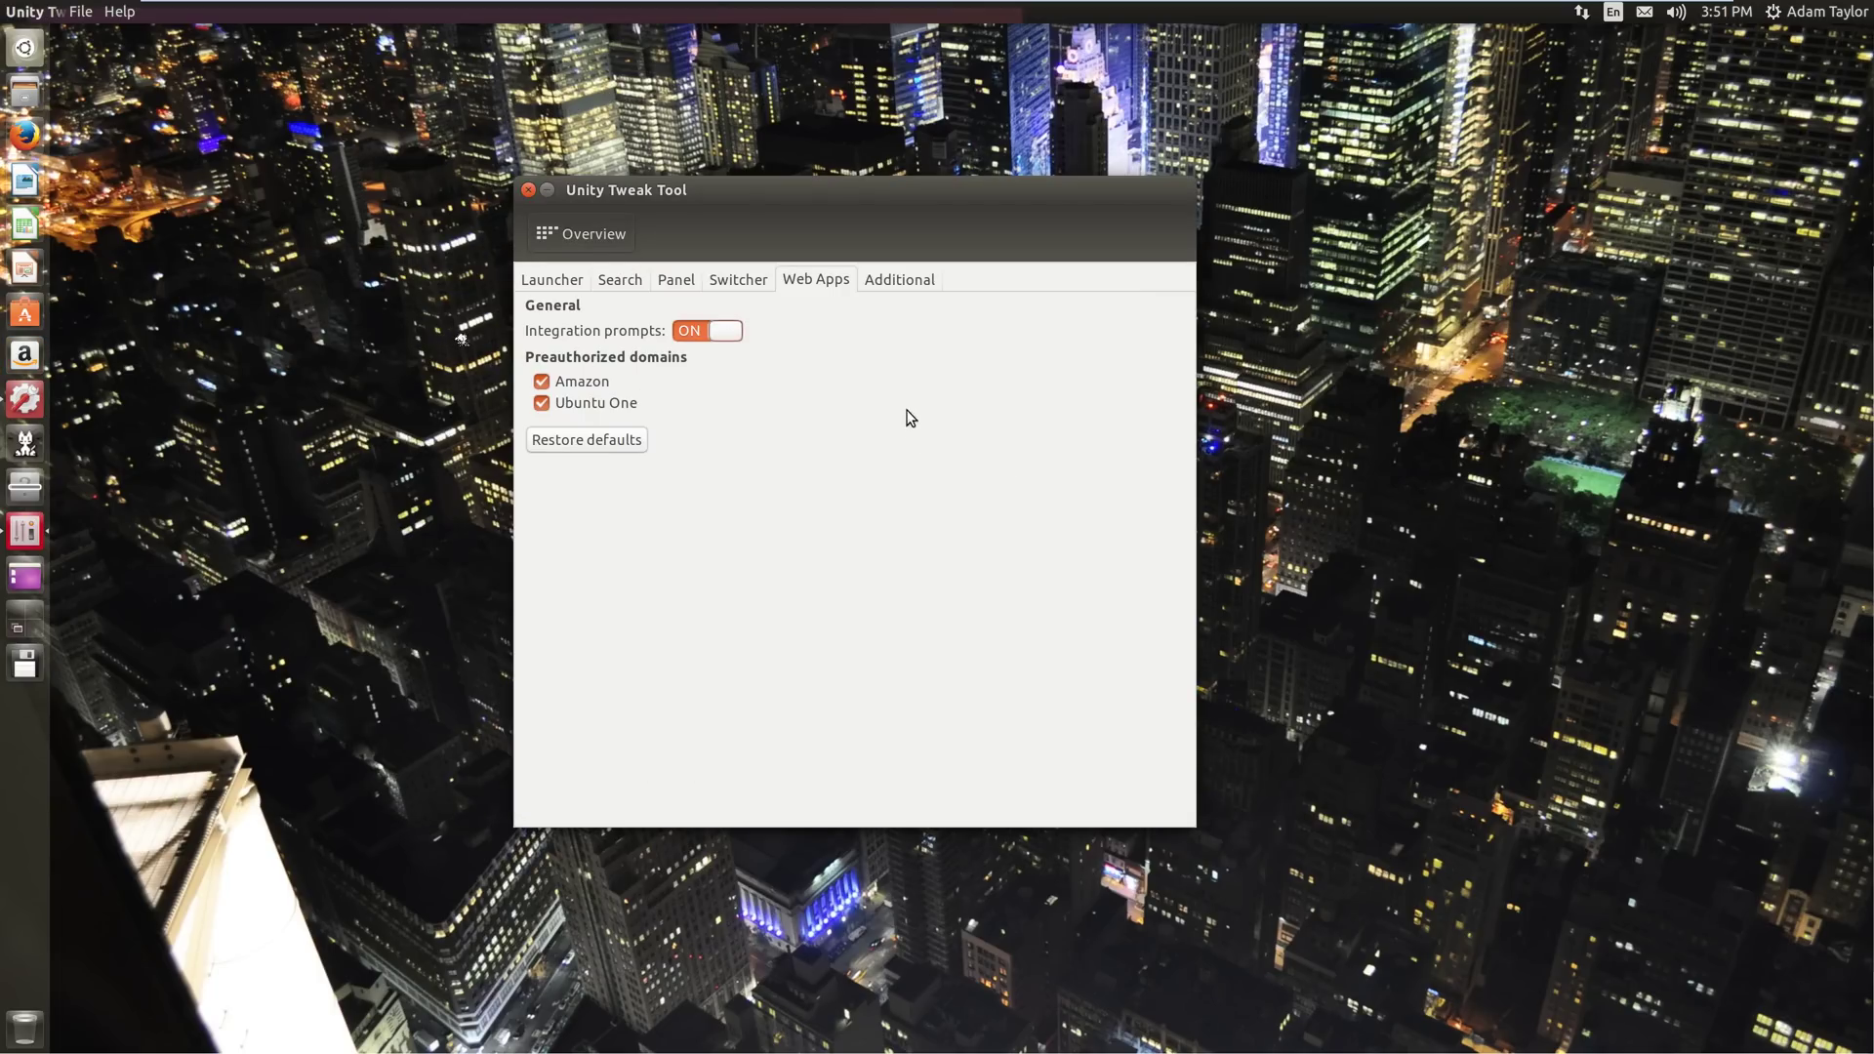
left_click(893, 281)
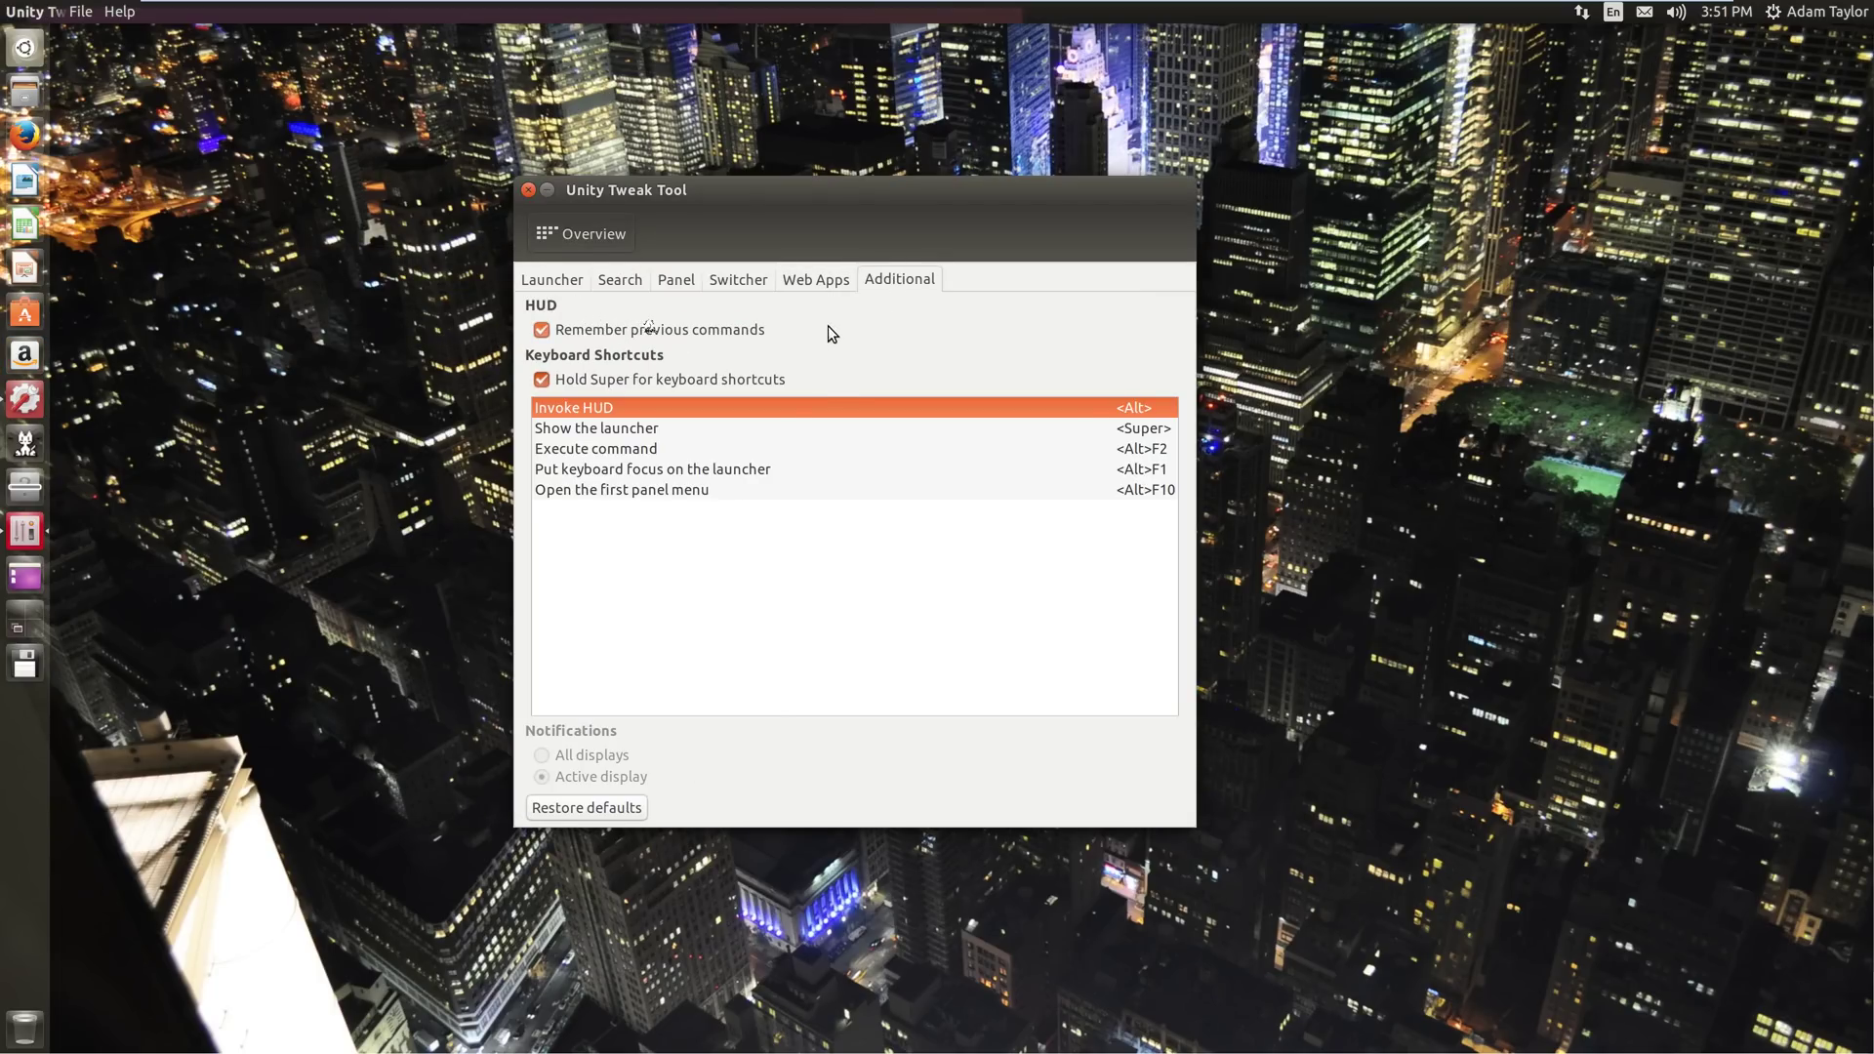
- Try the Super launcher number badges and the Alt HUD, then select the Show the launcher shortcut
mouse_move(618, 340)
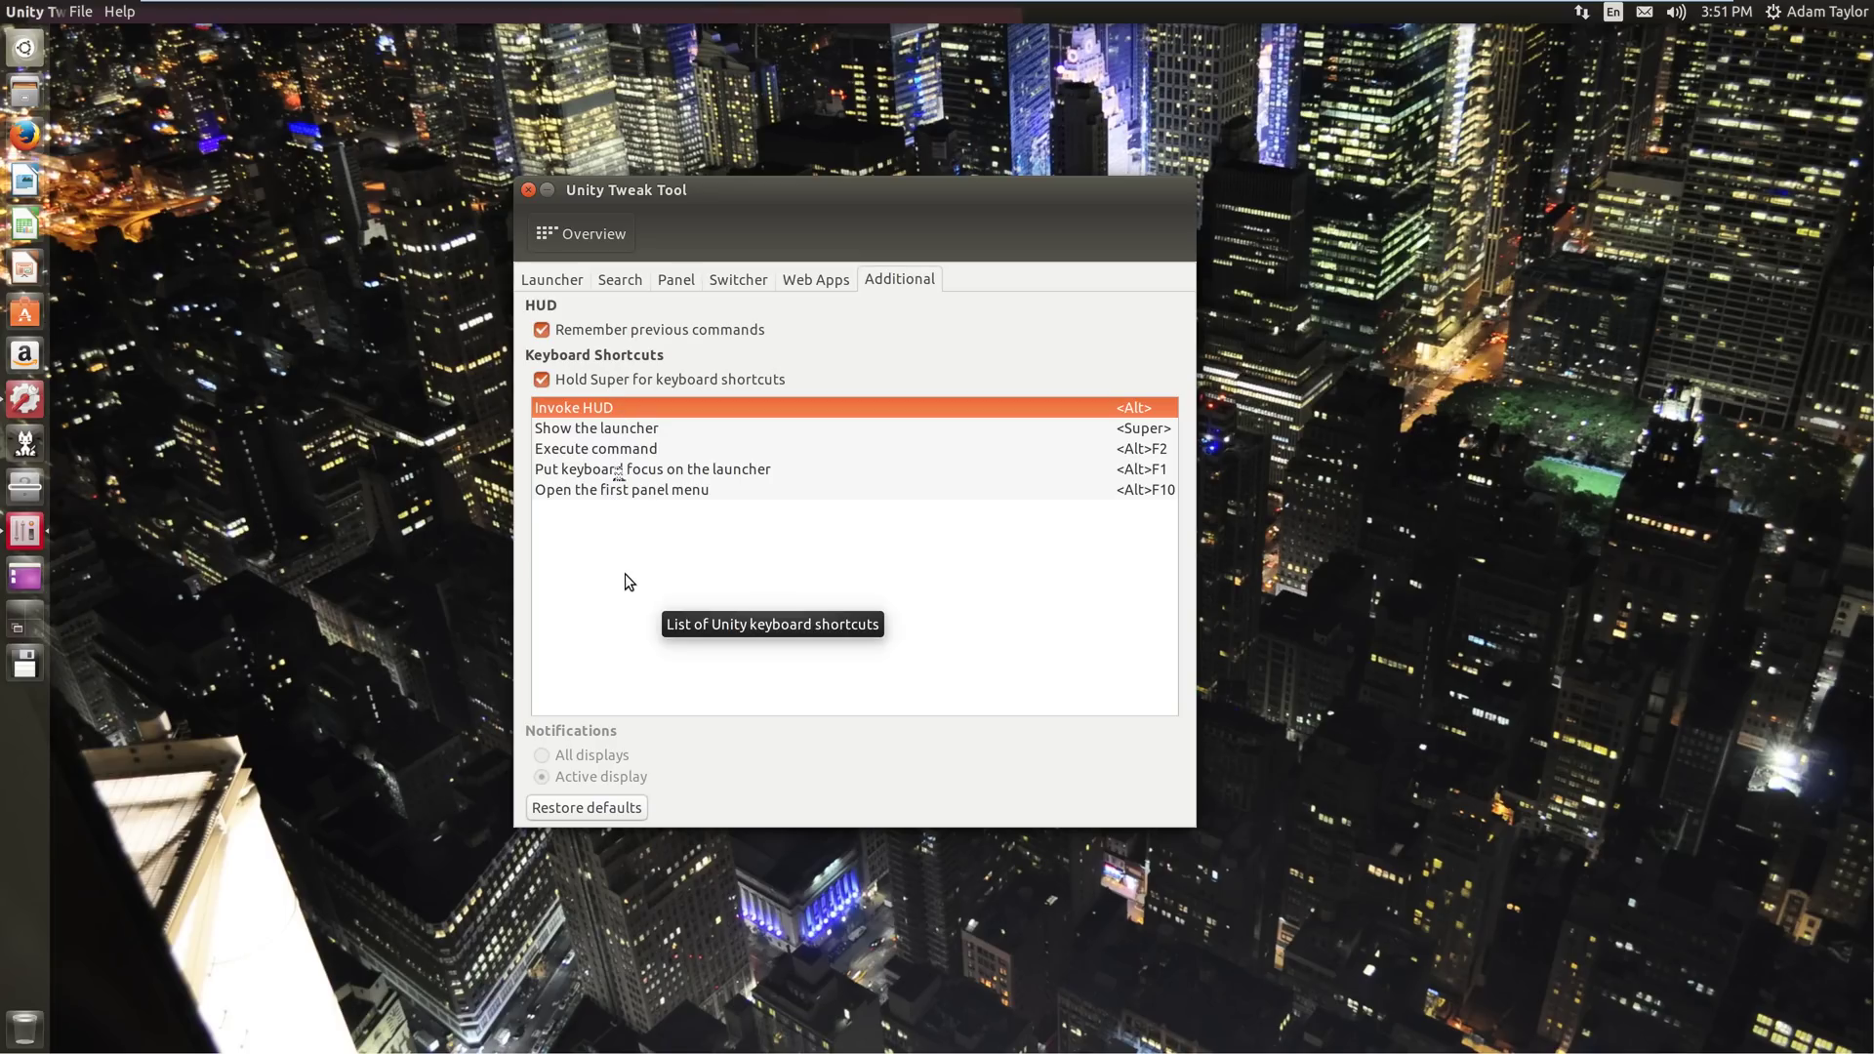
left_click(448, 597)
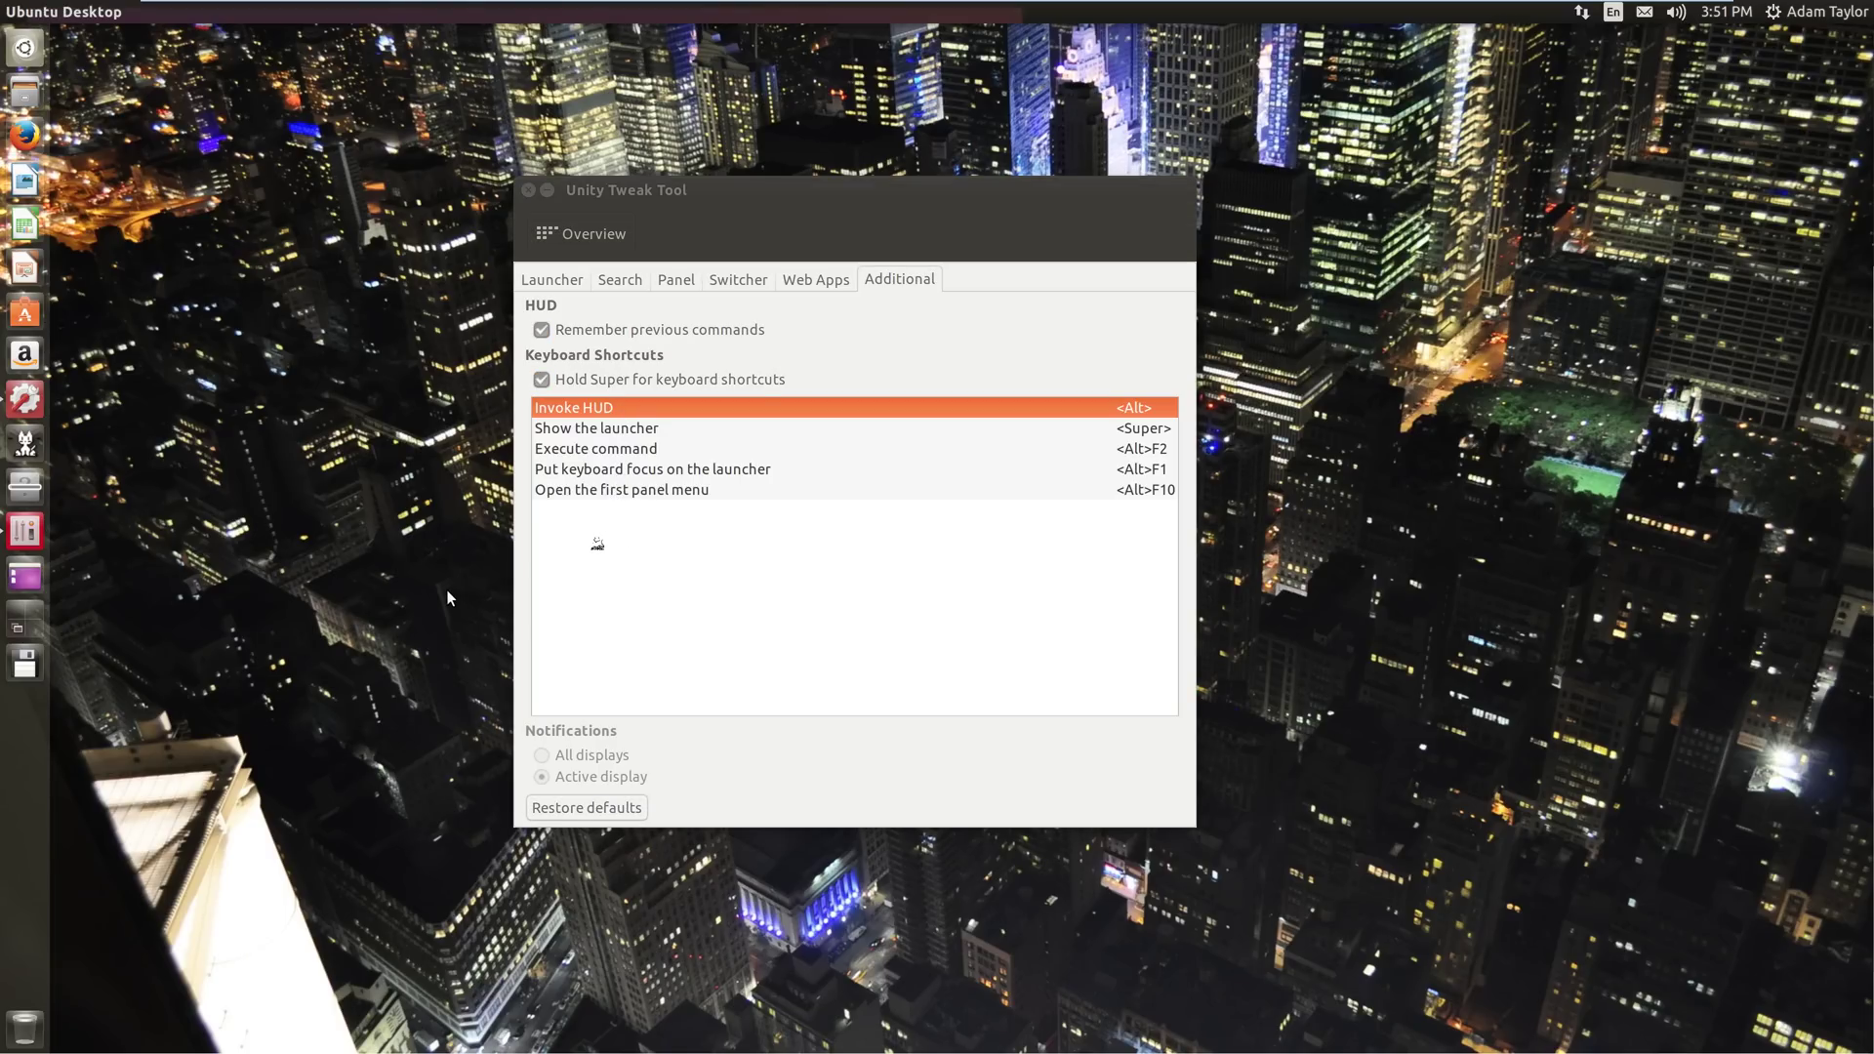
key("super")
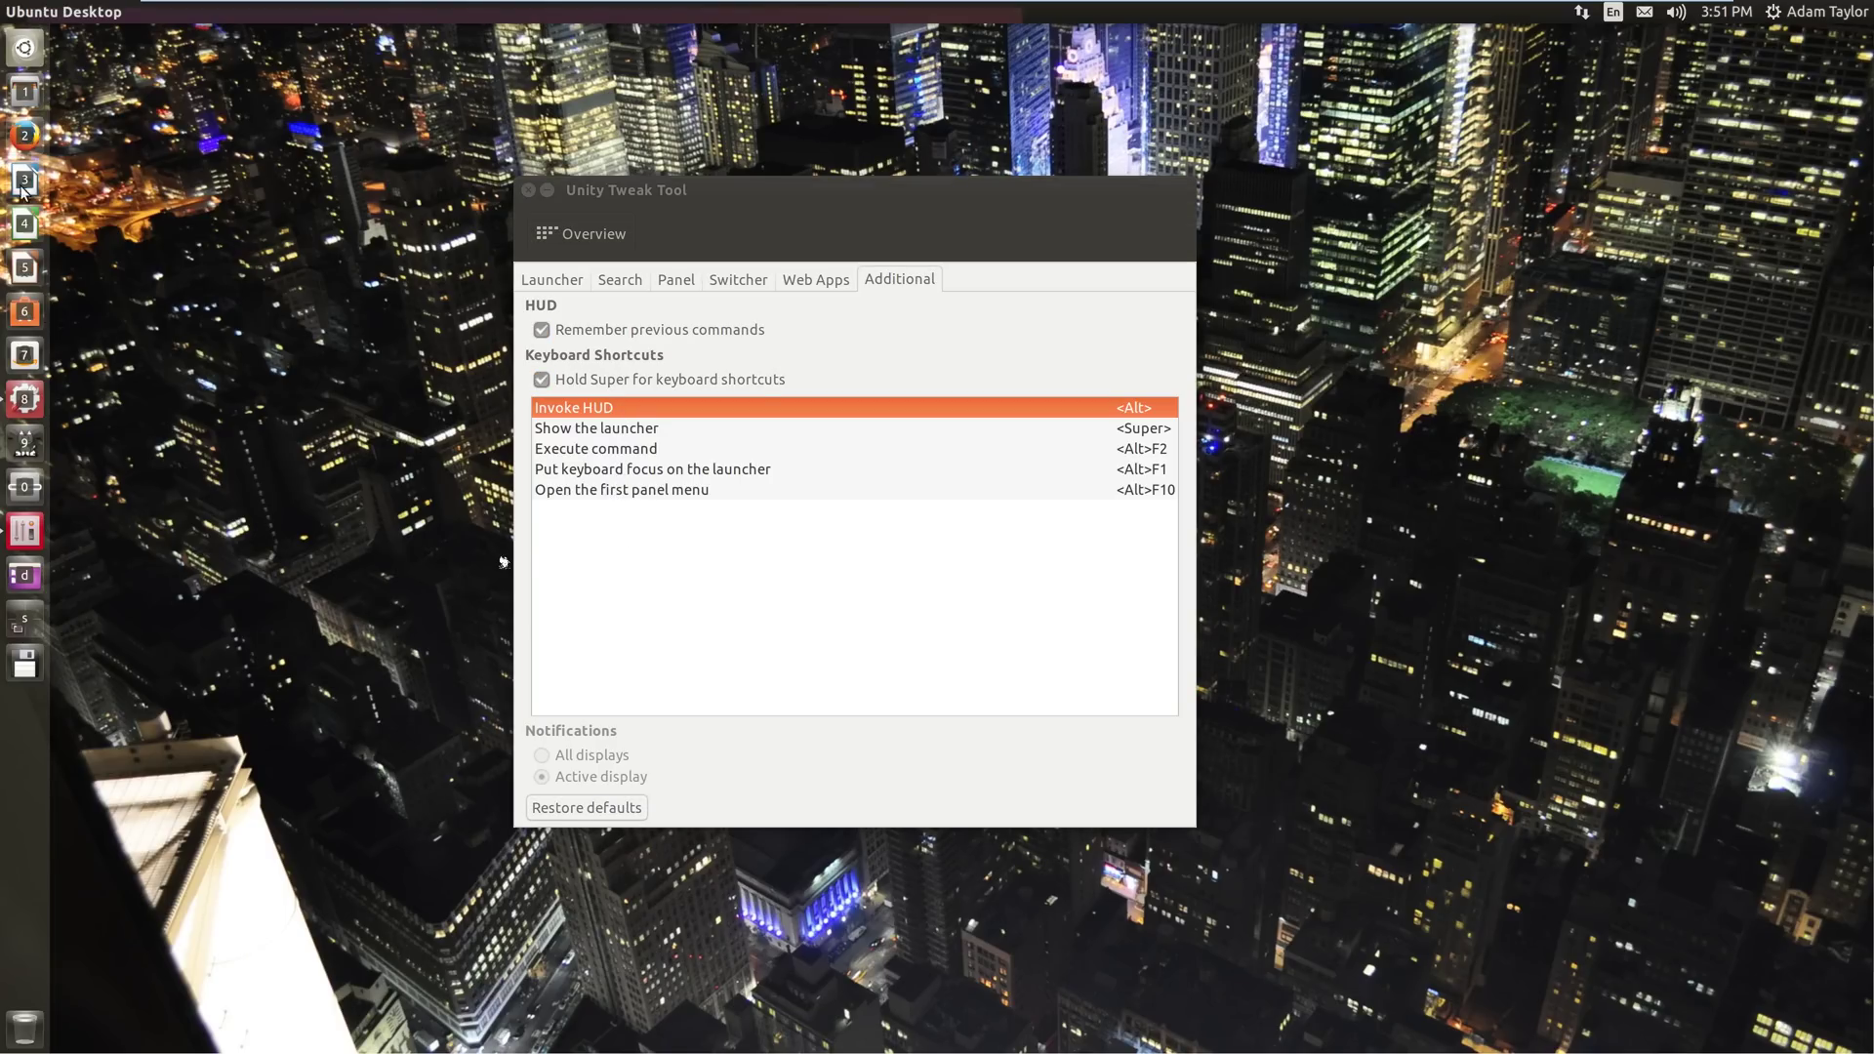
key("alt")
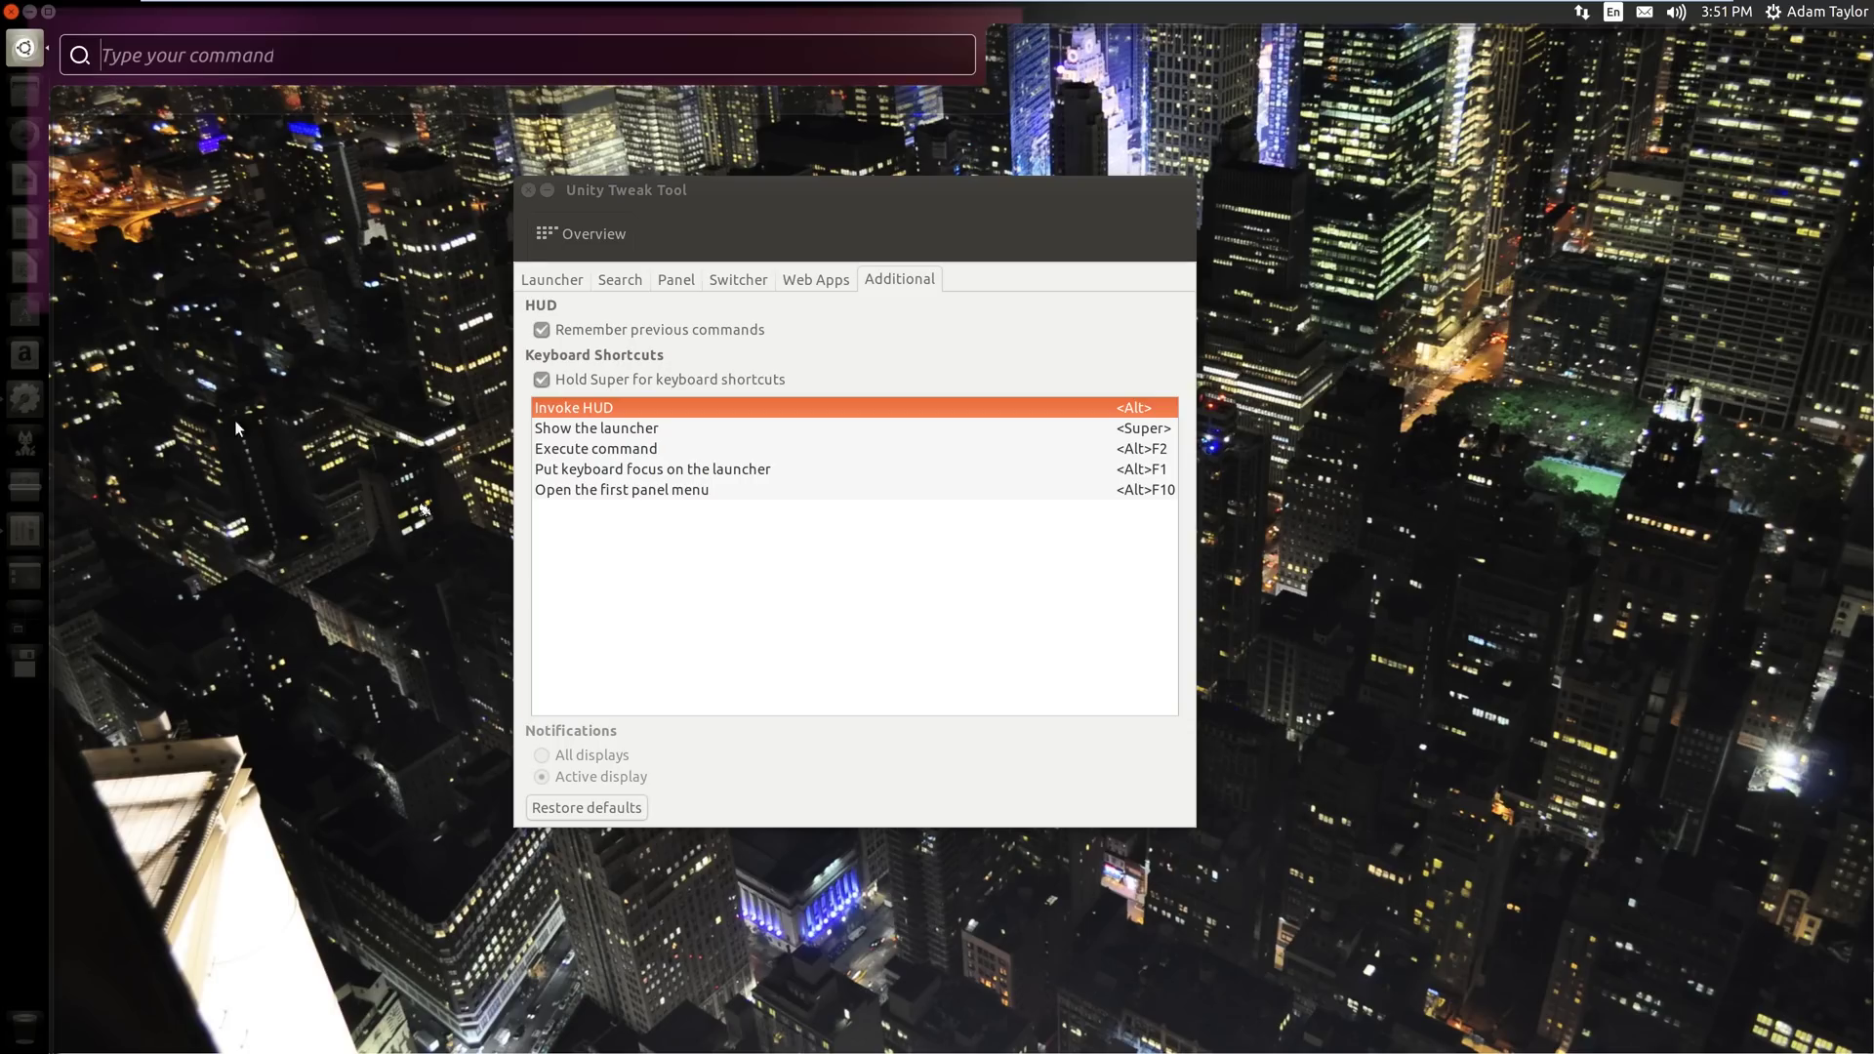
key("Escape")
key("super")
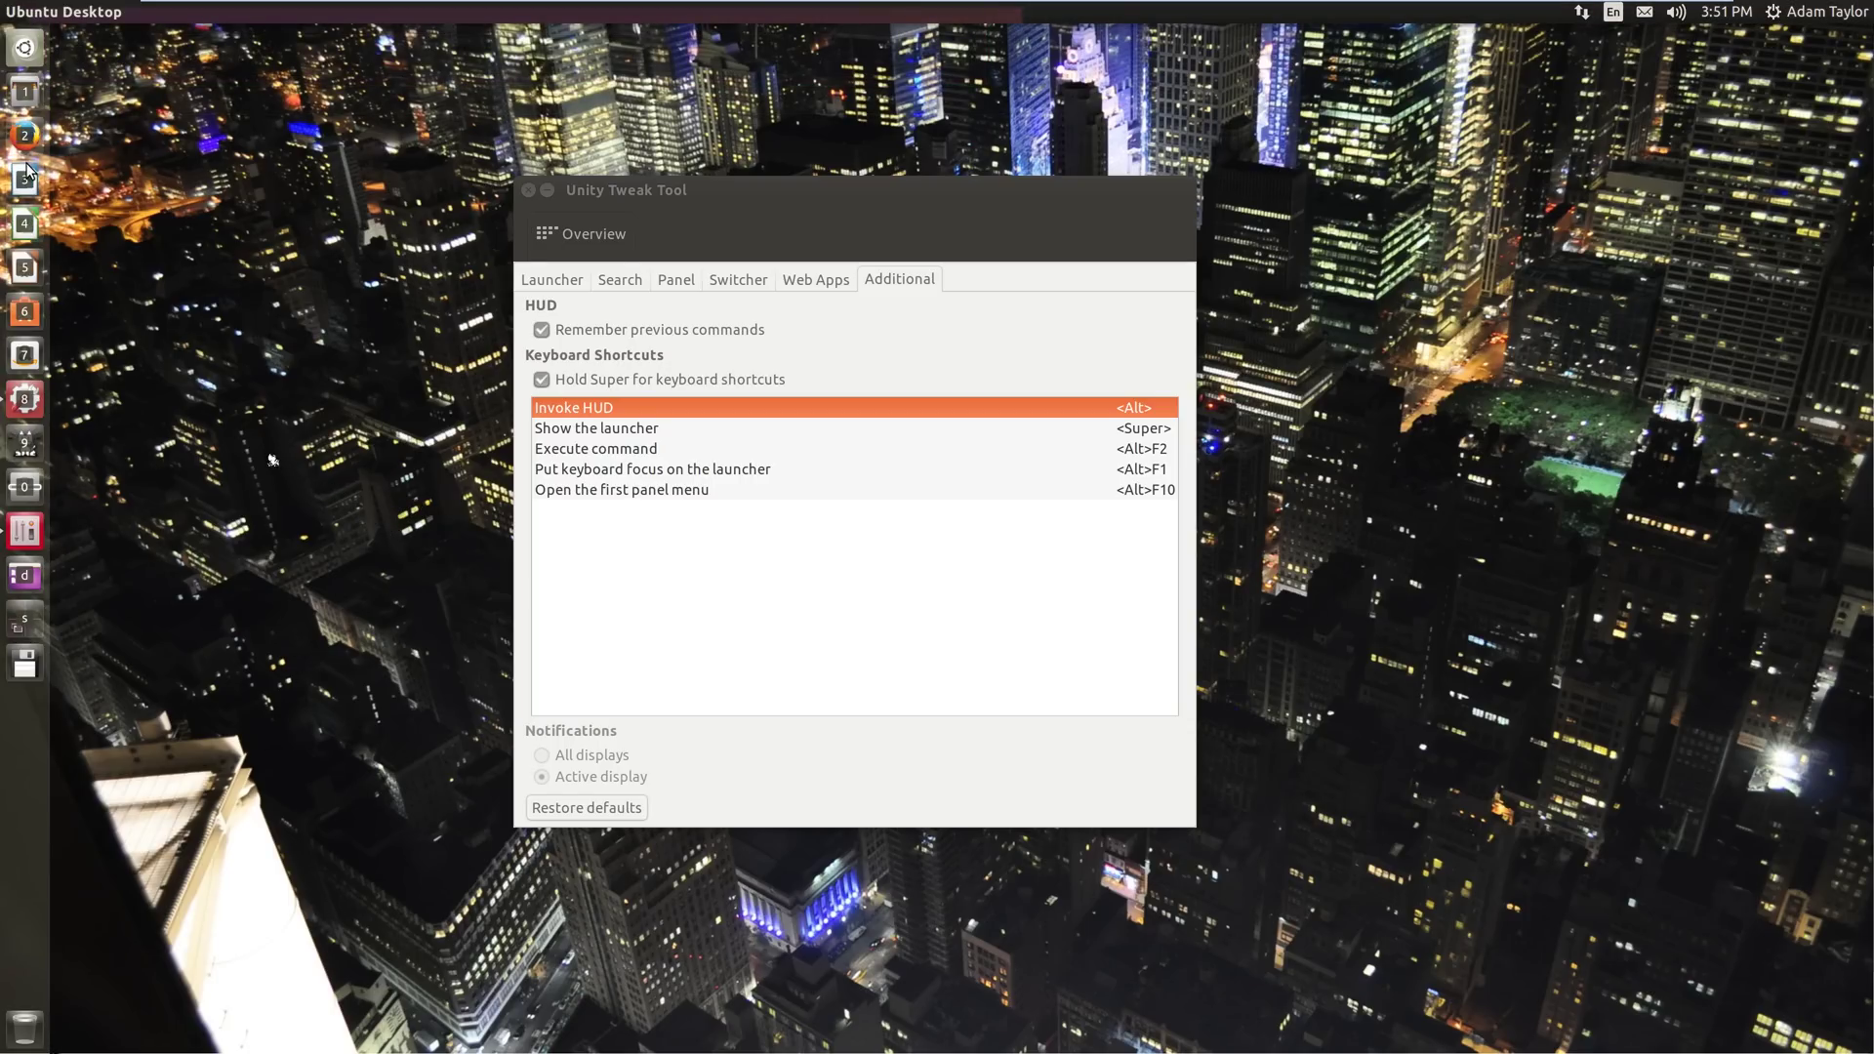
left_click(645, 430)
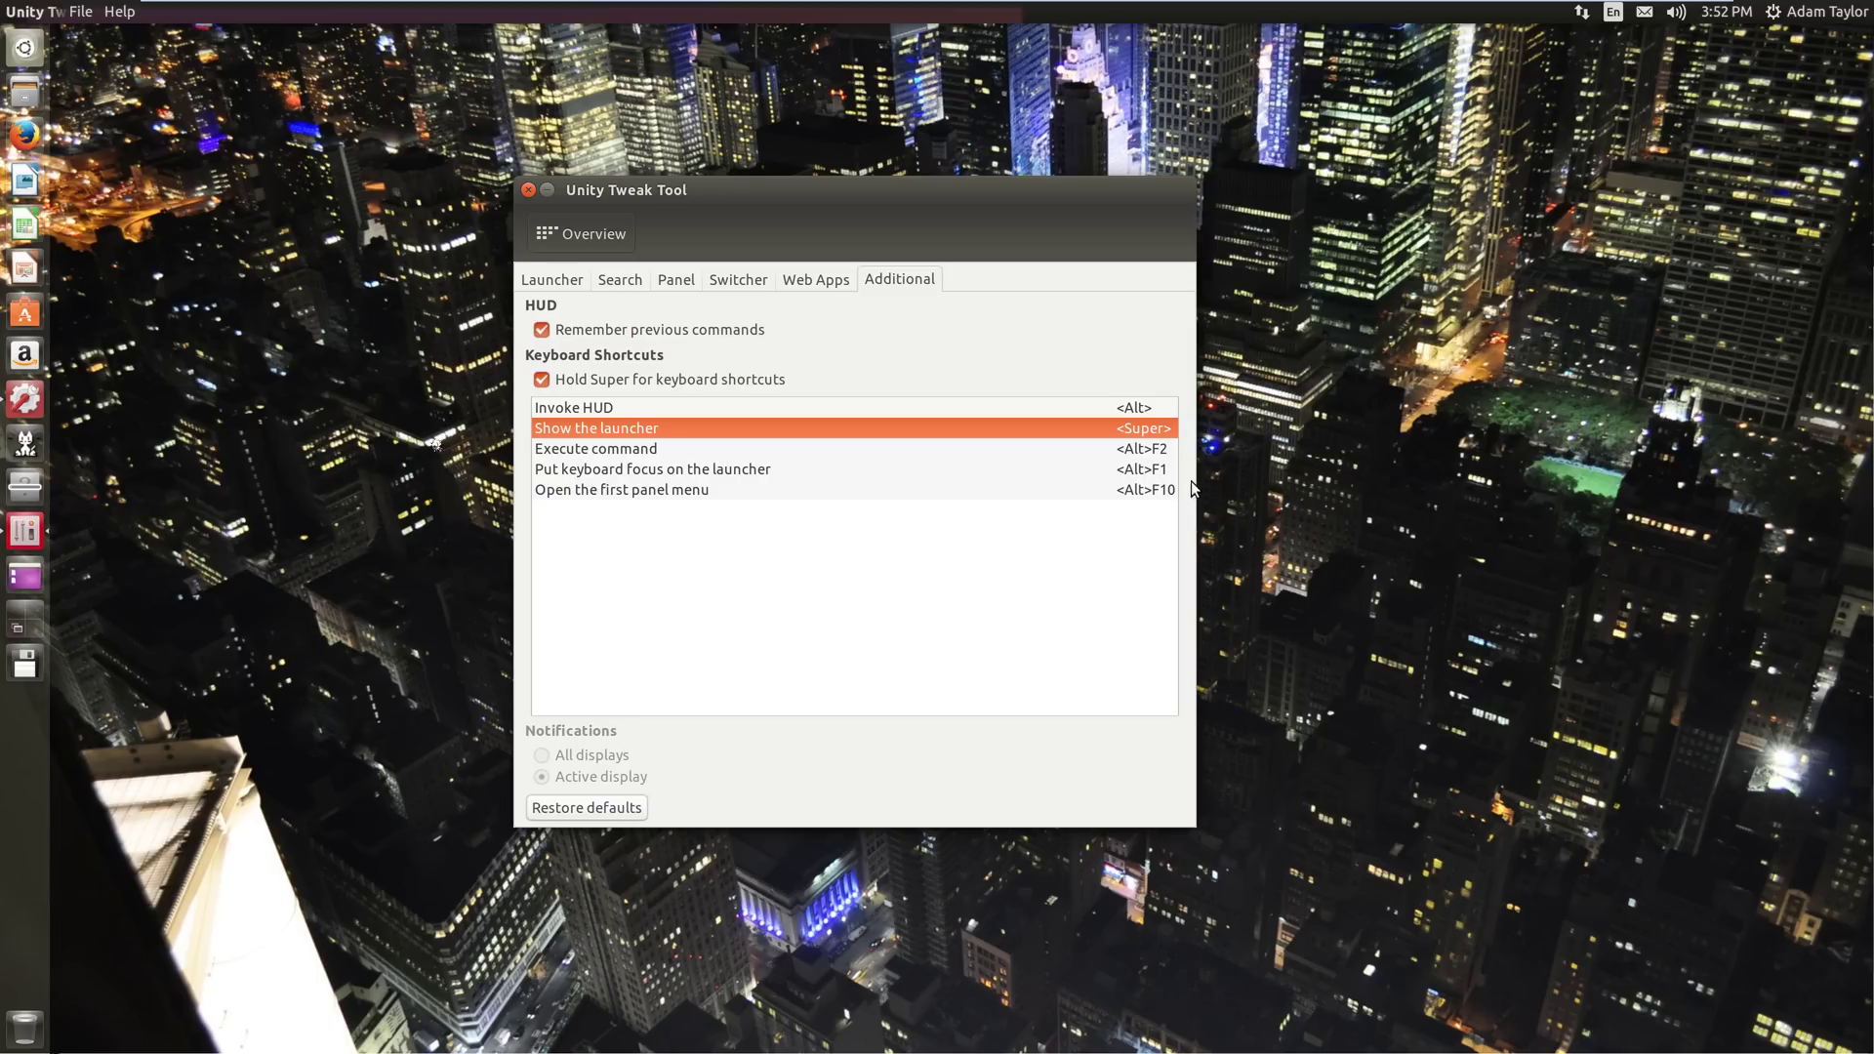
- Test the Super key Dash shortcut and the Alt HUD command bar from the desktop
key("super")
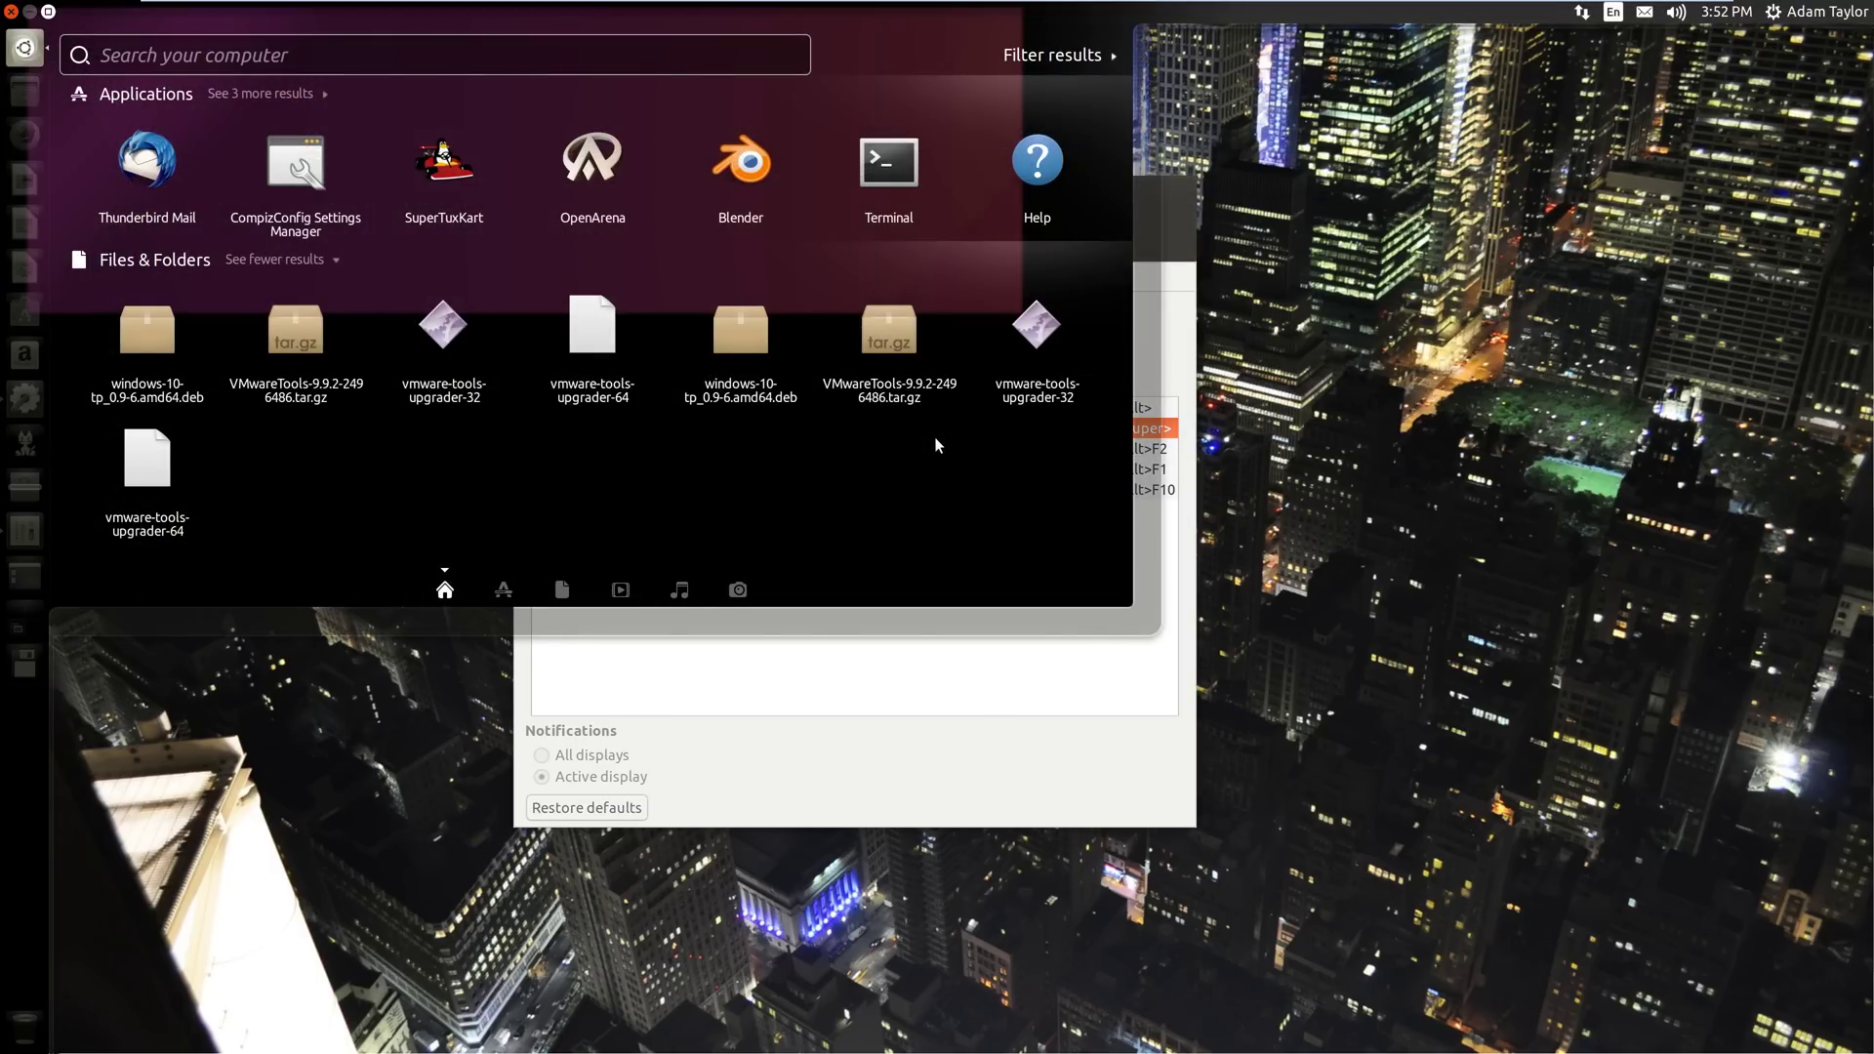
key("super")
left_click(458, 441)
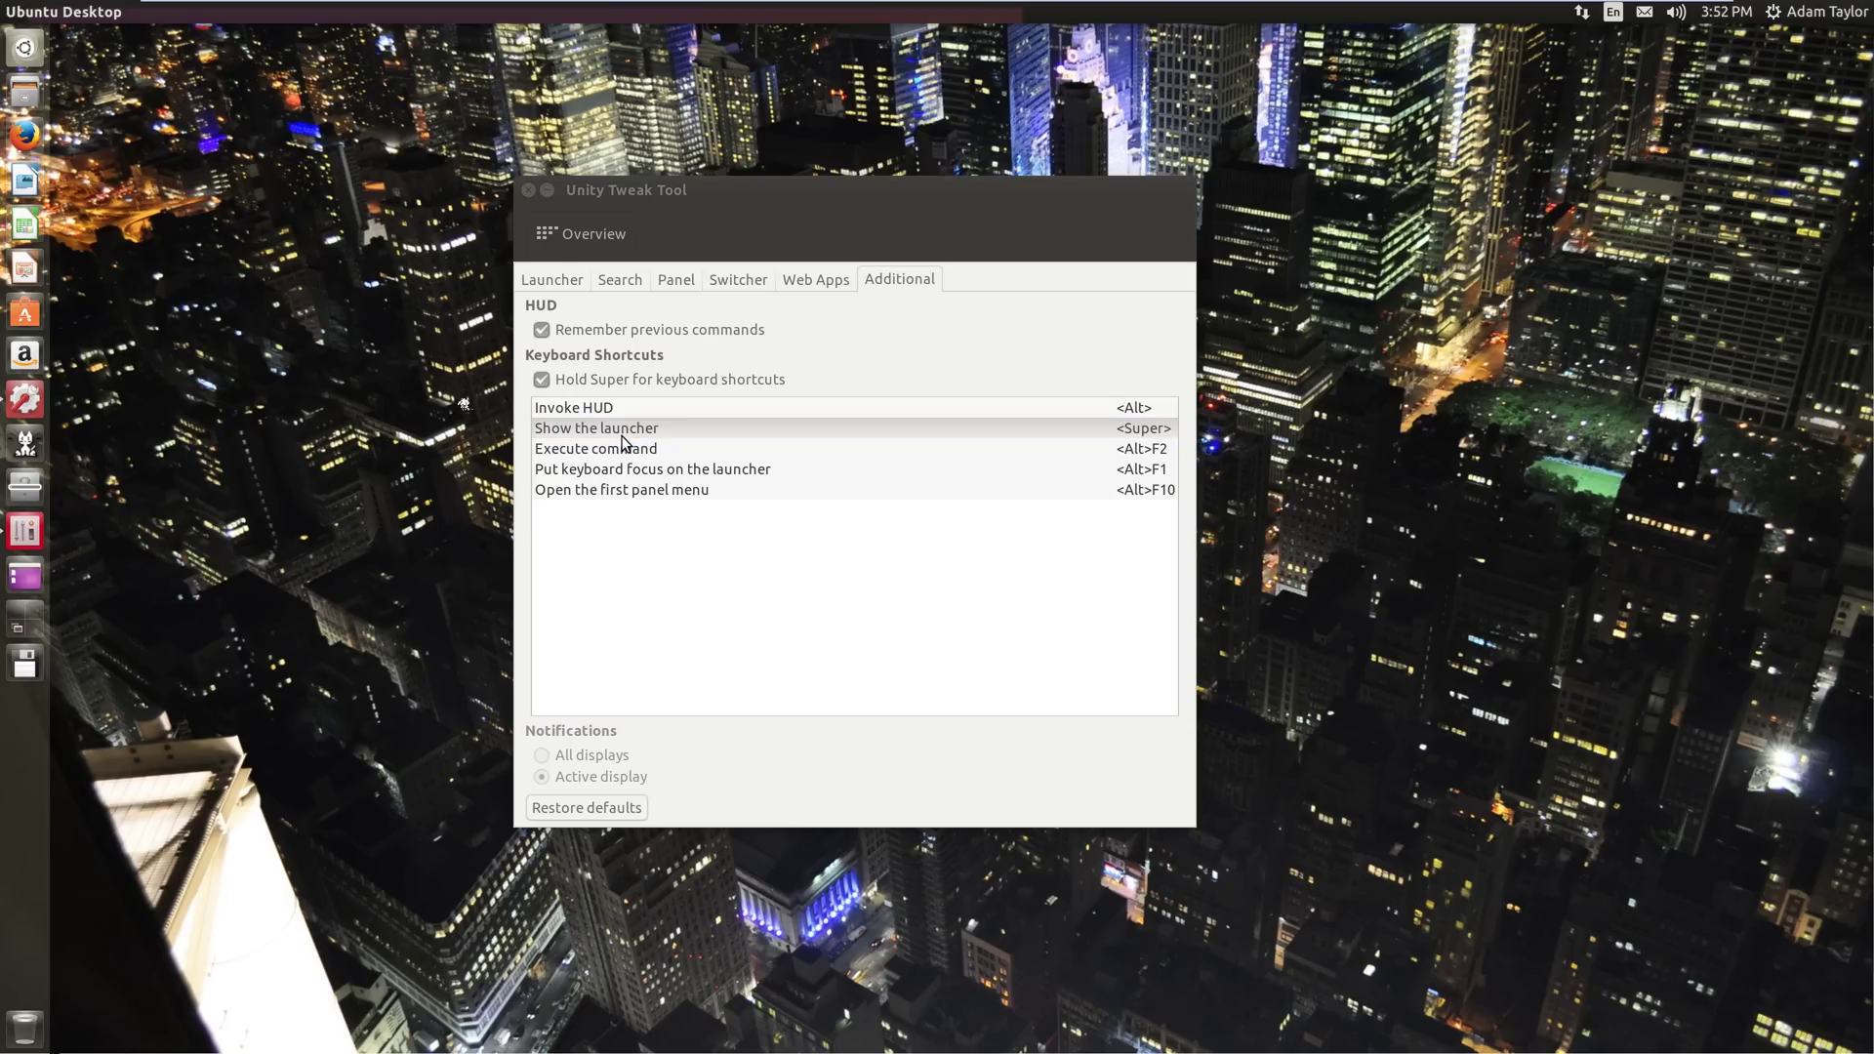
key("alt")
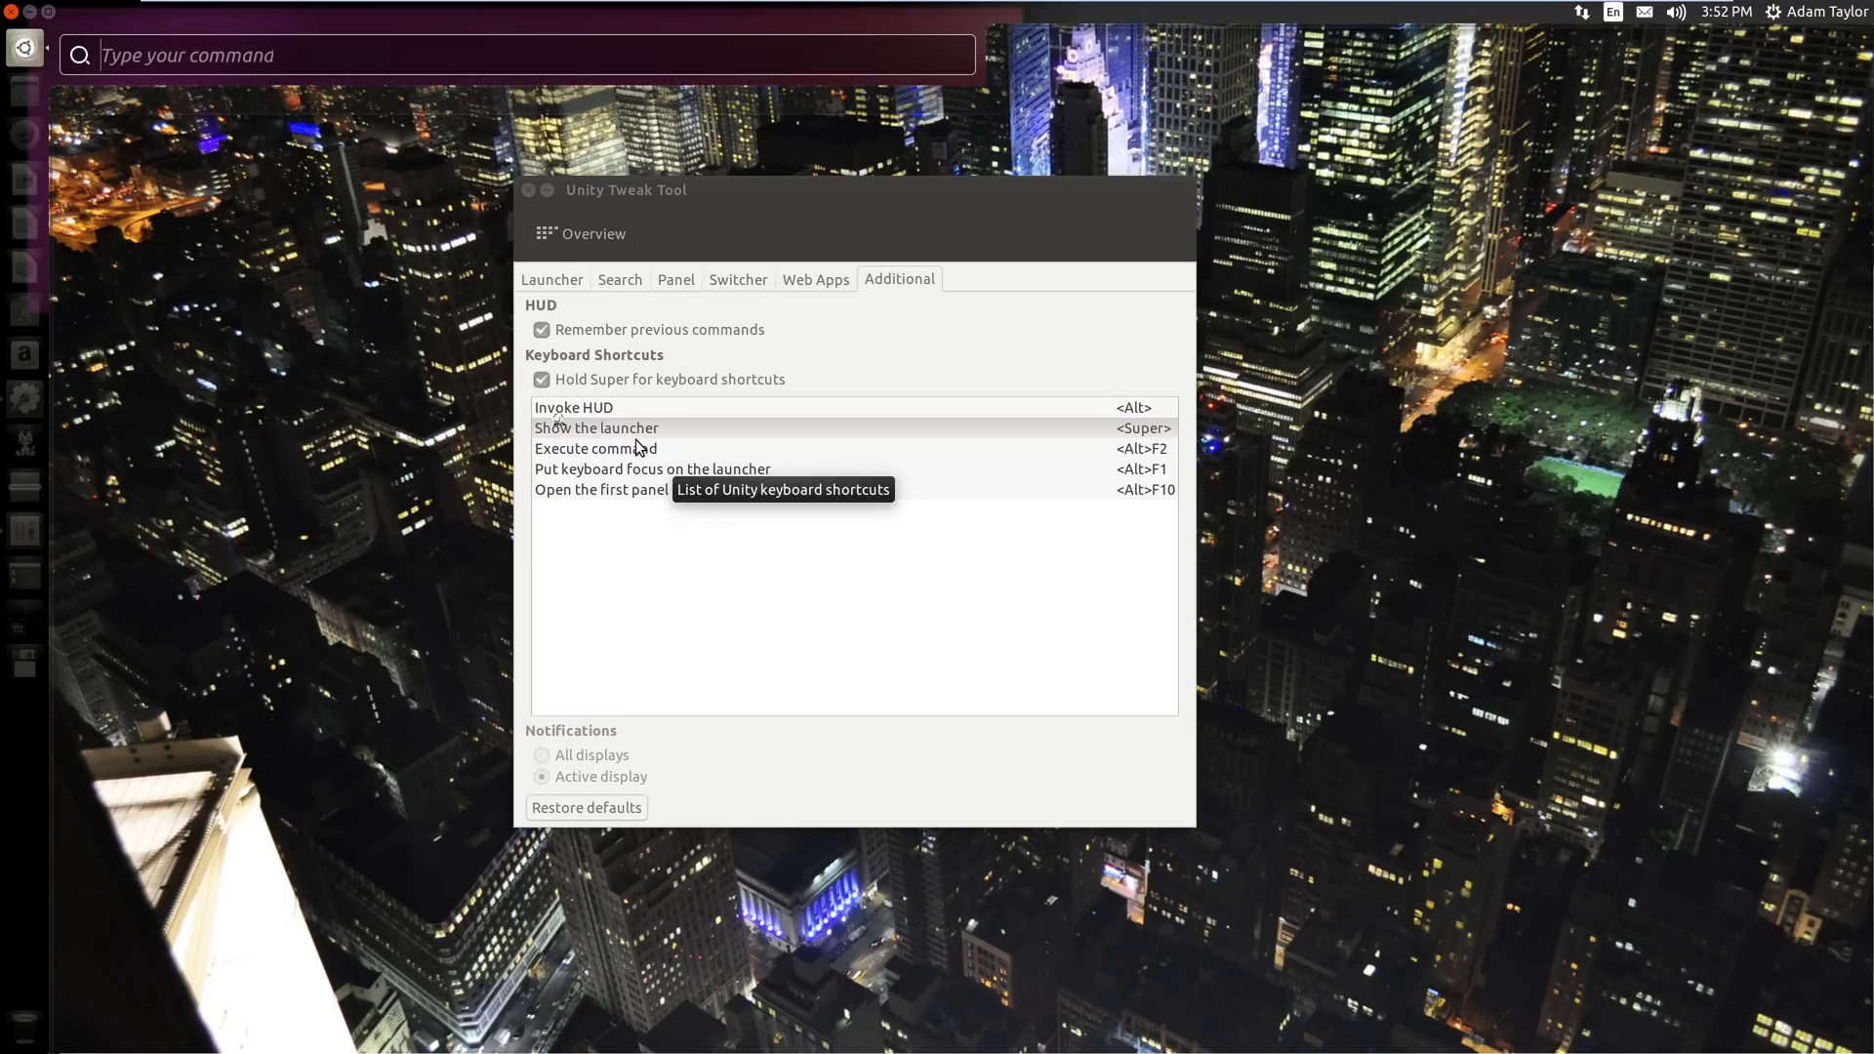
key("alt")
left_click(605, 429)
key("alt")
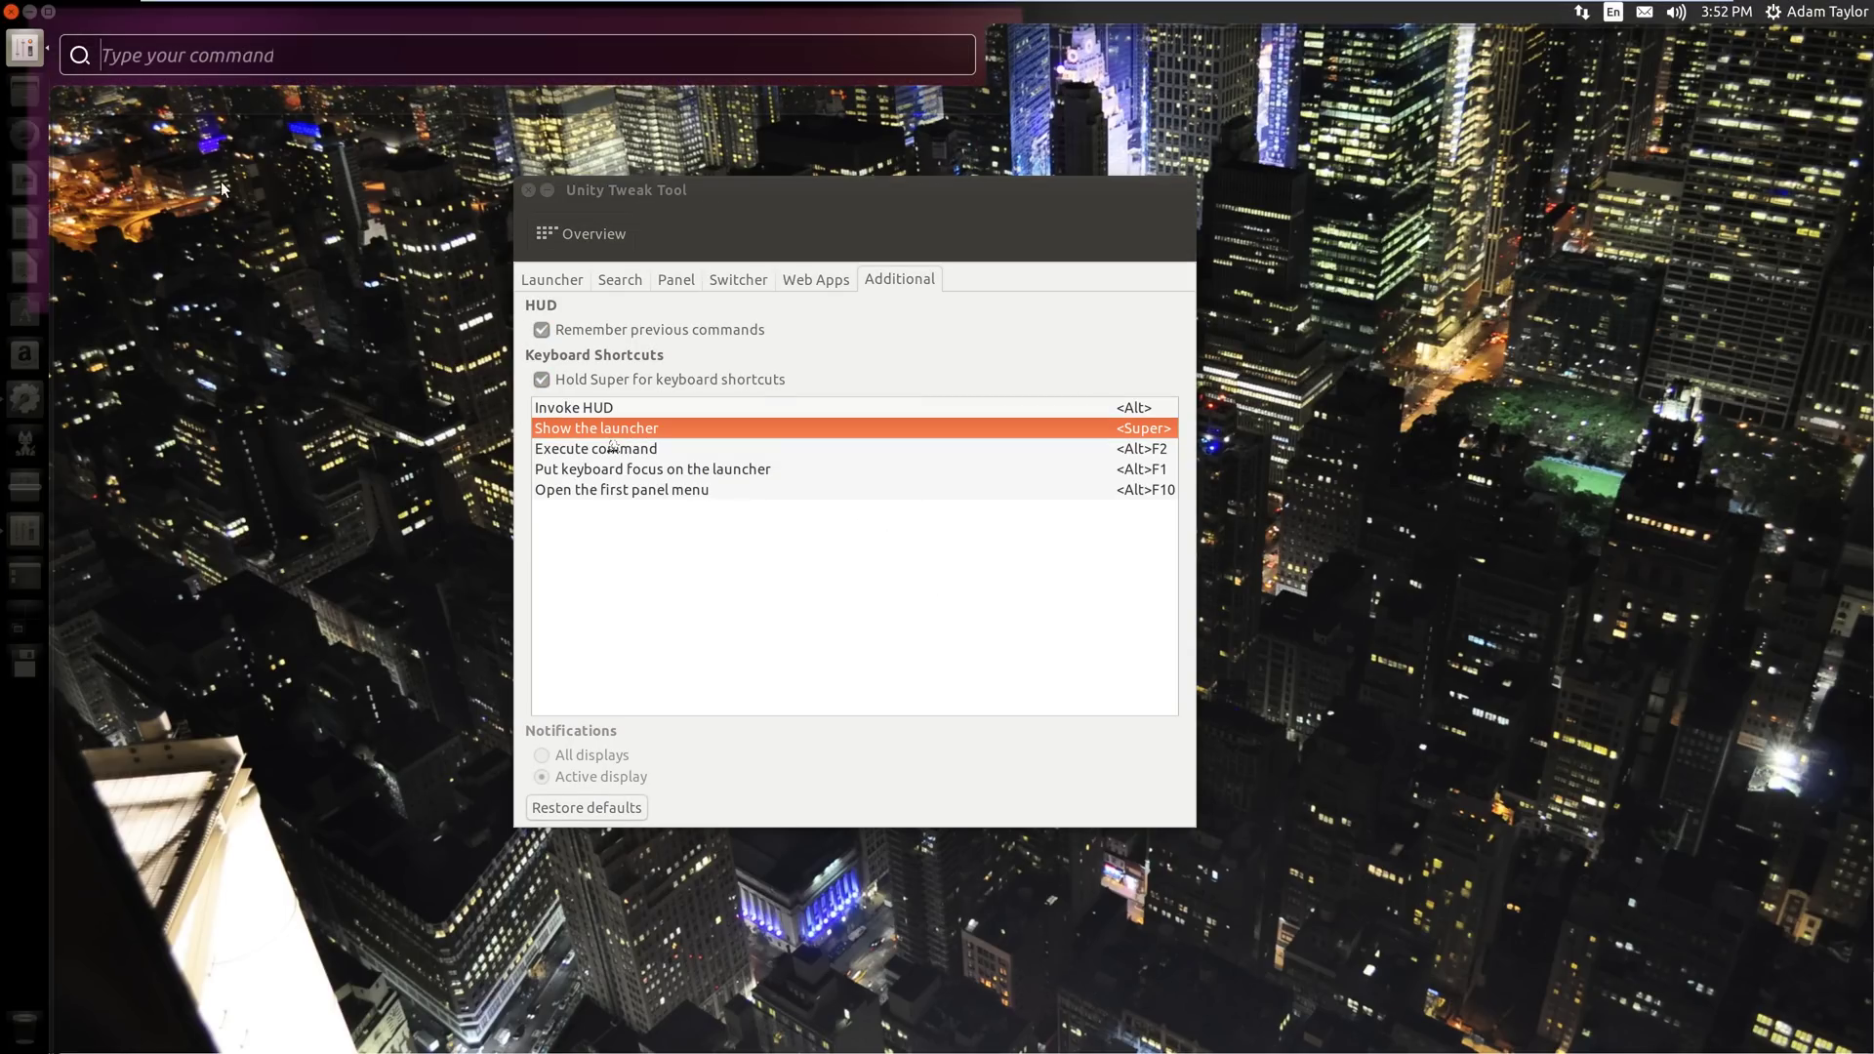
key("alt")
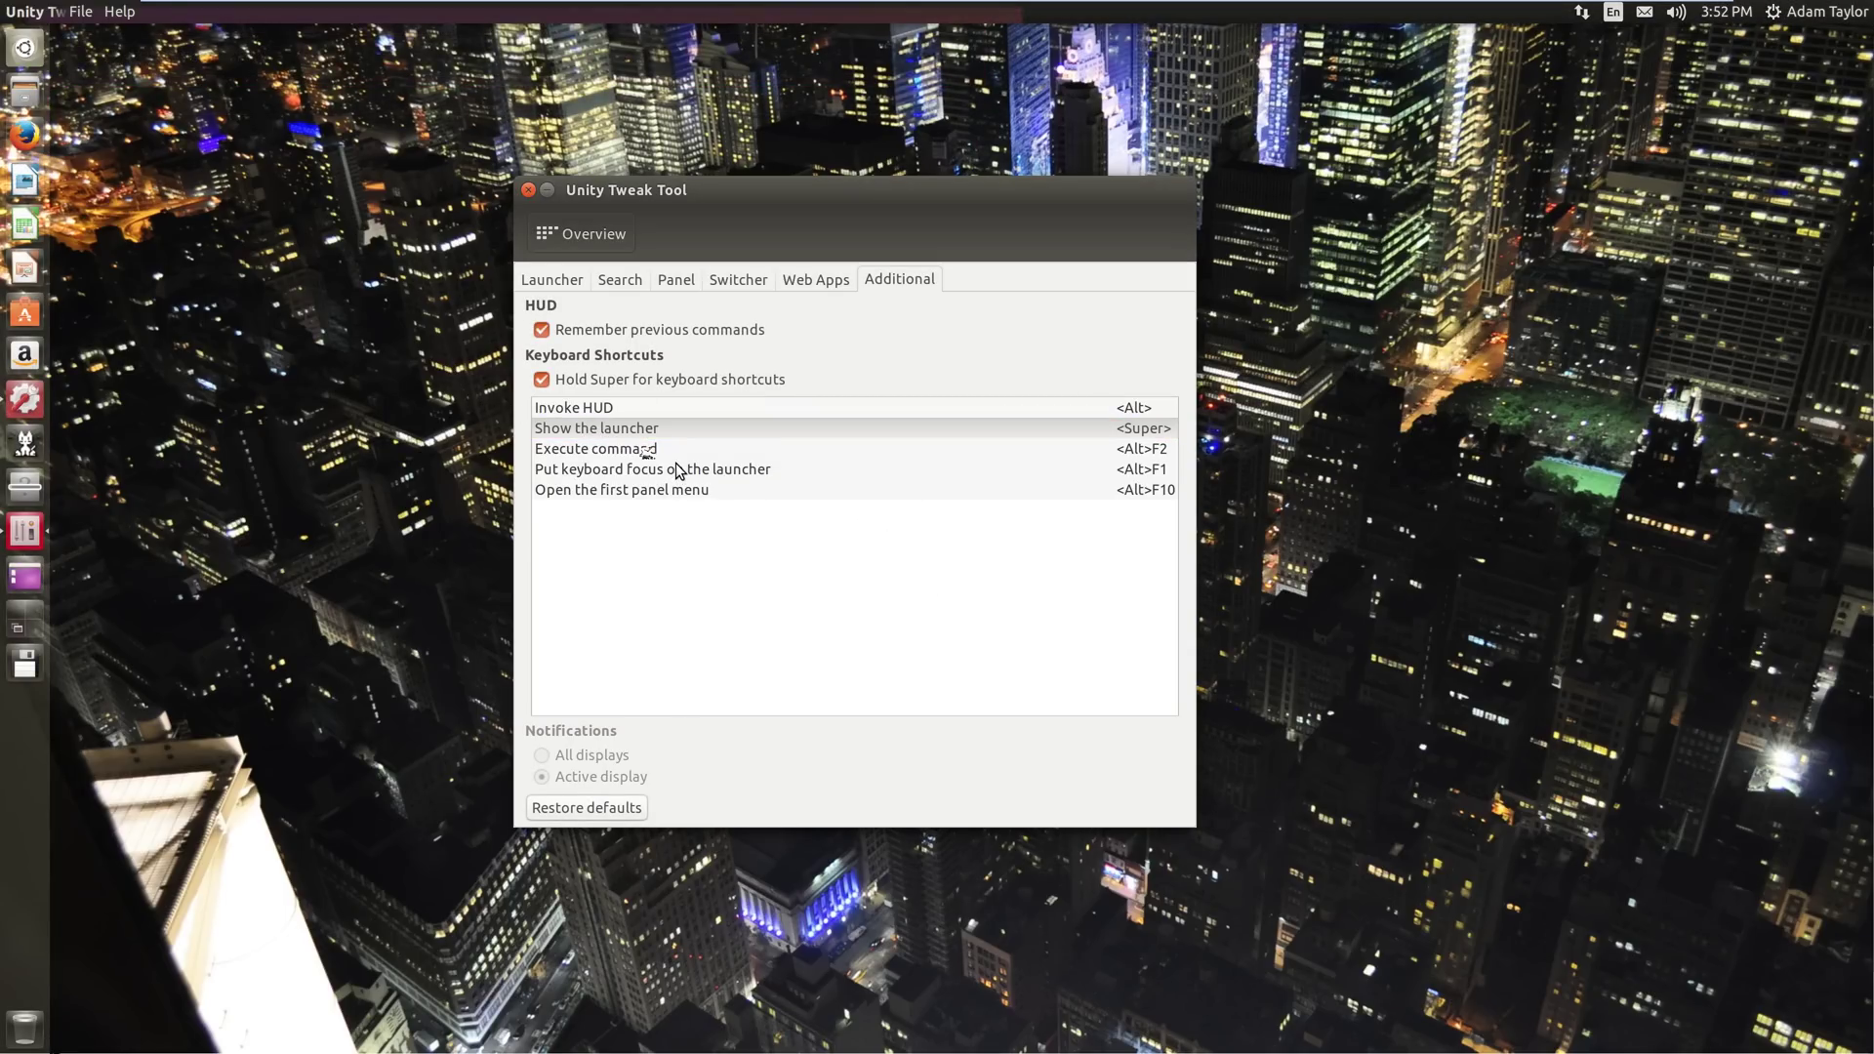
- Test the Alt+F2 run box, Alt+F1 launcher focus and Alt+F10 shortcuts, then return to the overview
key("alt+F2")
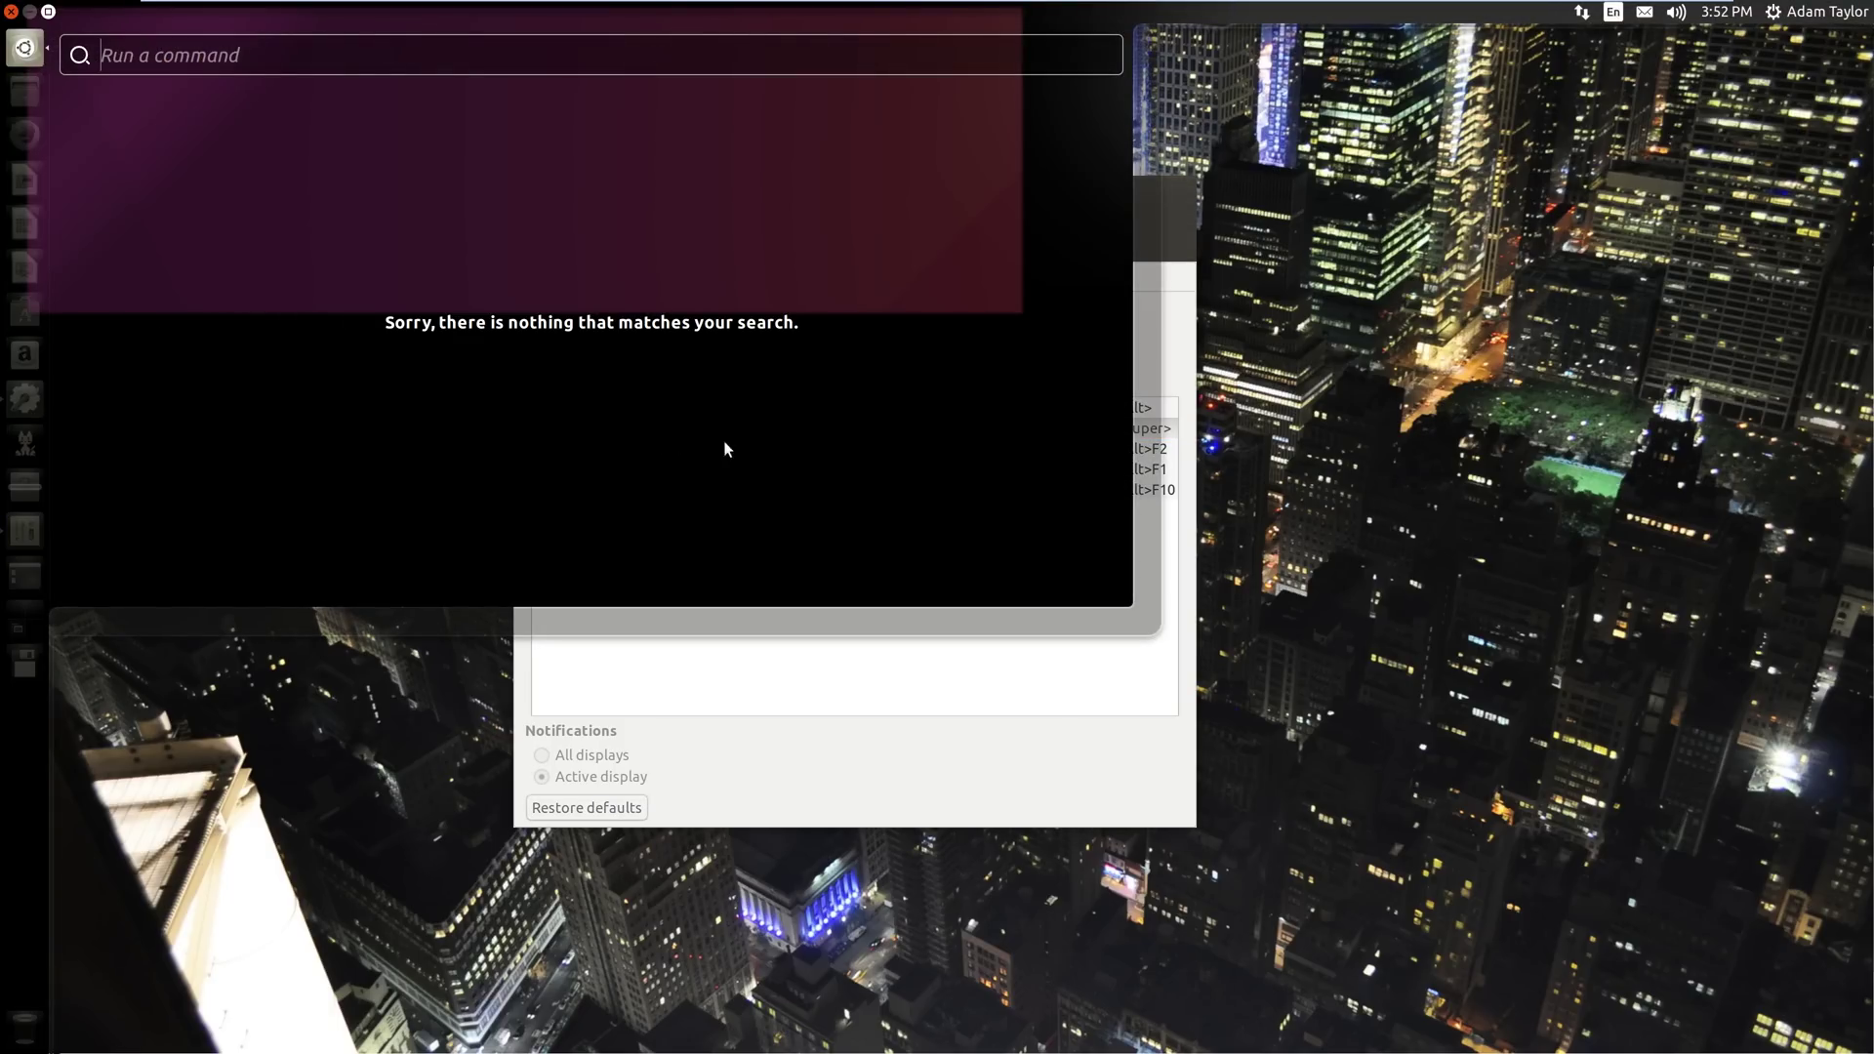
left_click(869, 661)
left_click(696, 470)
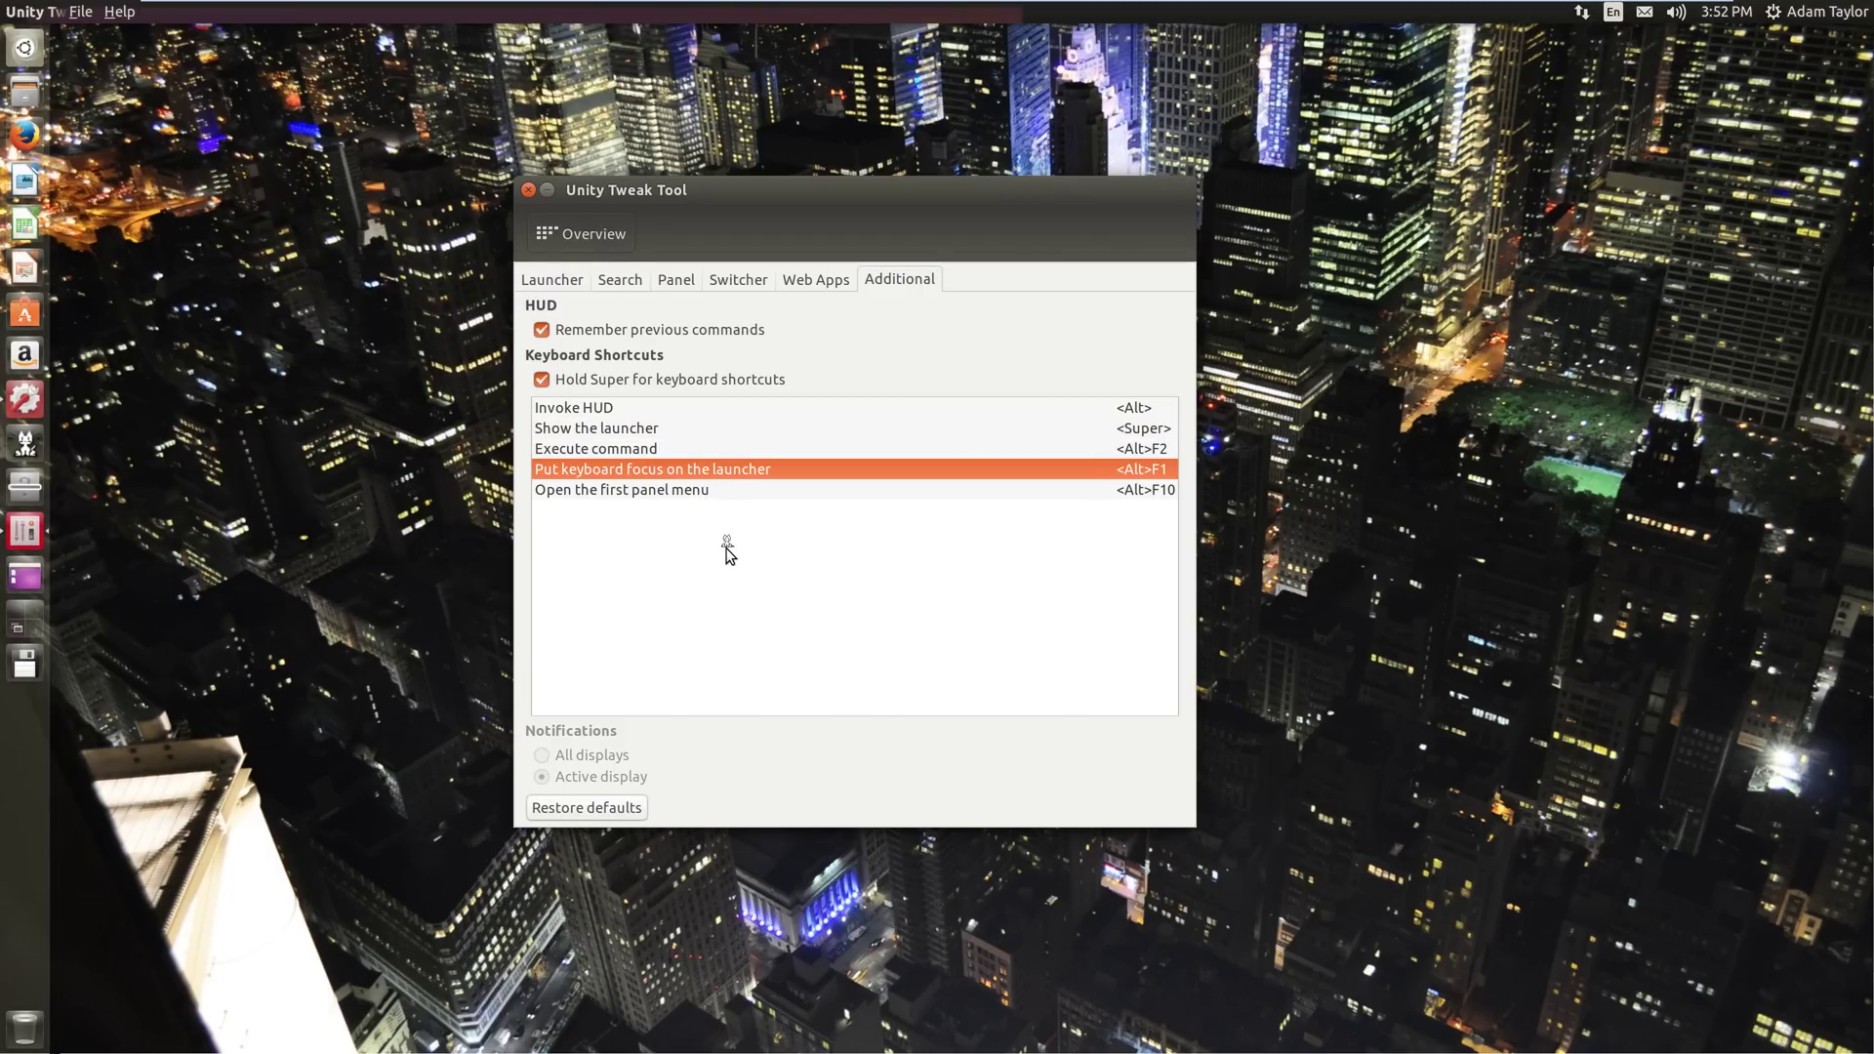
key("alt+F1")
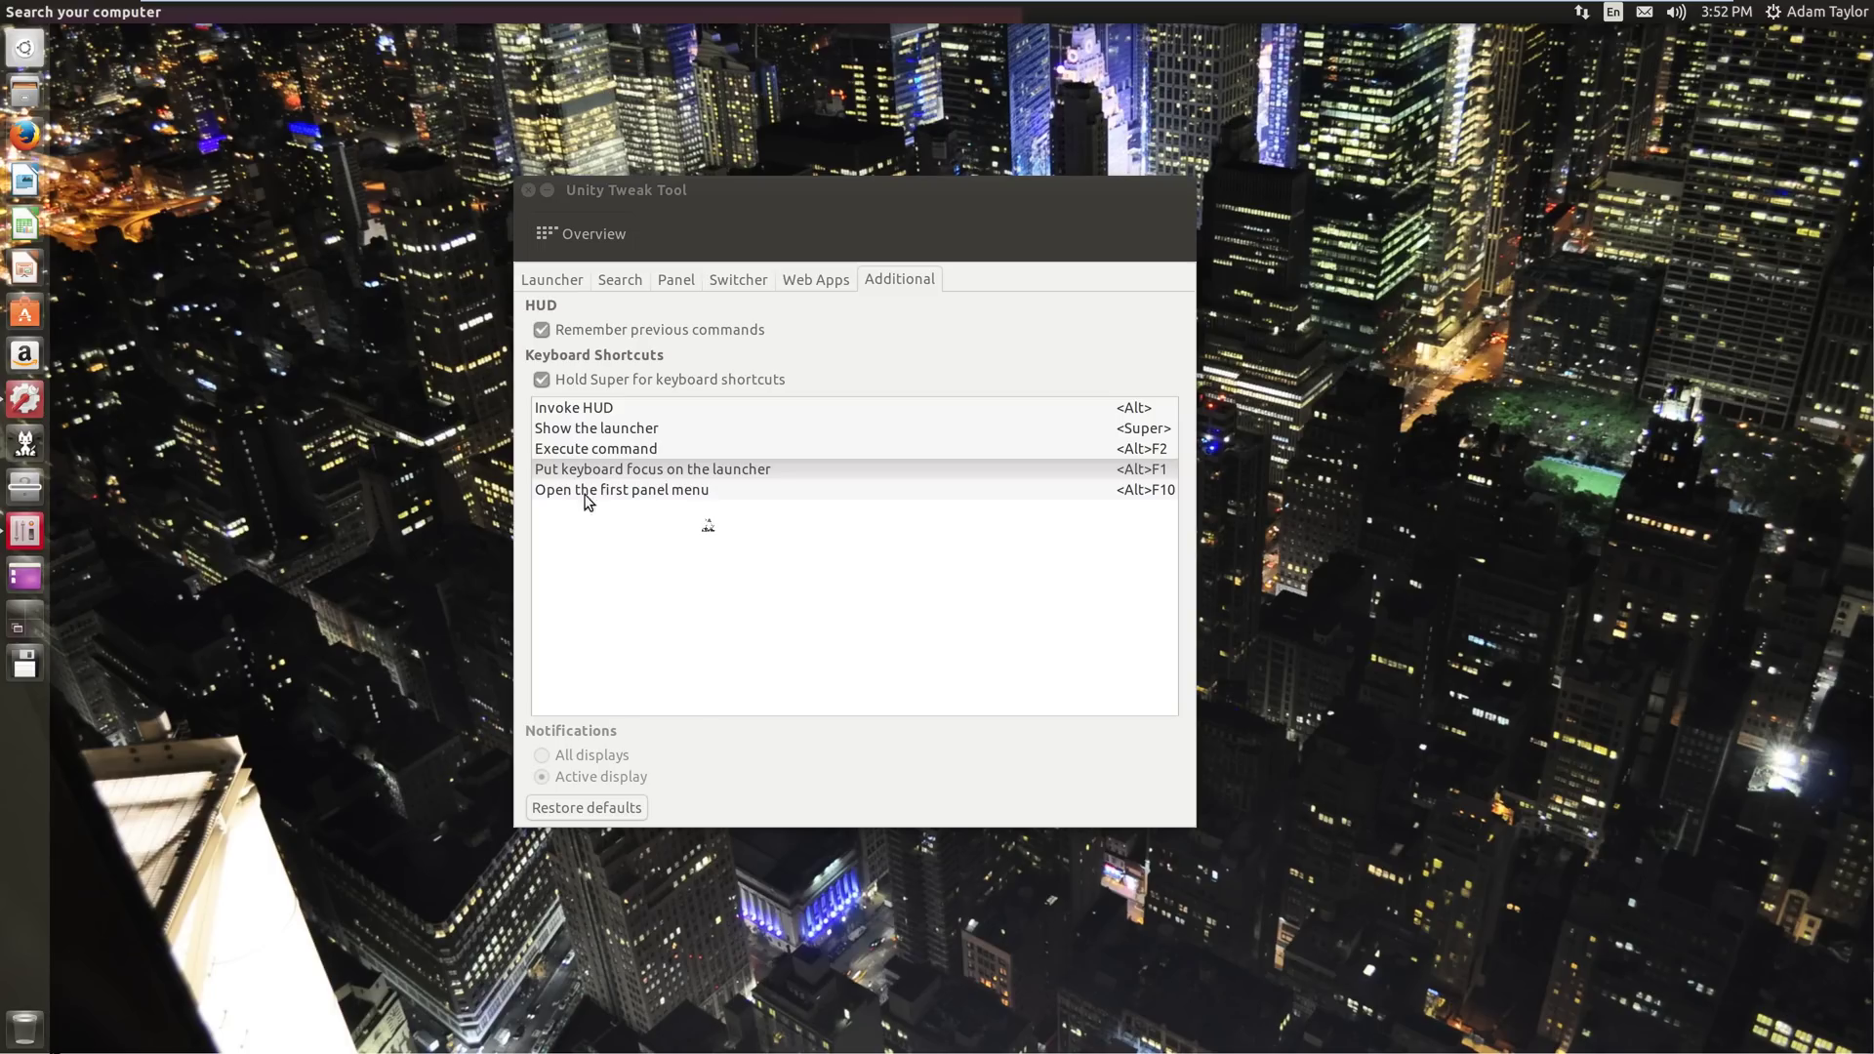
key("Escape")
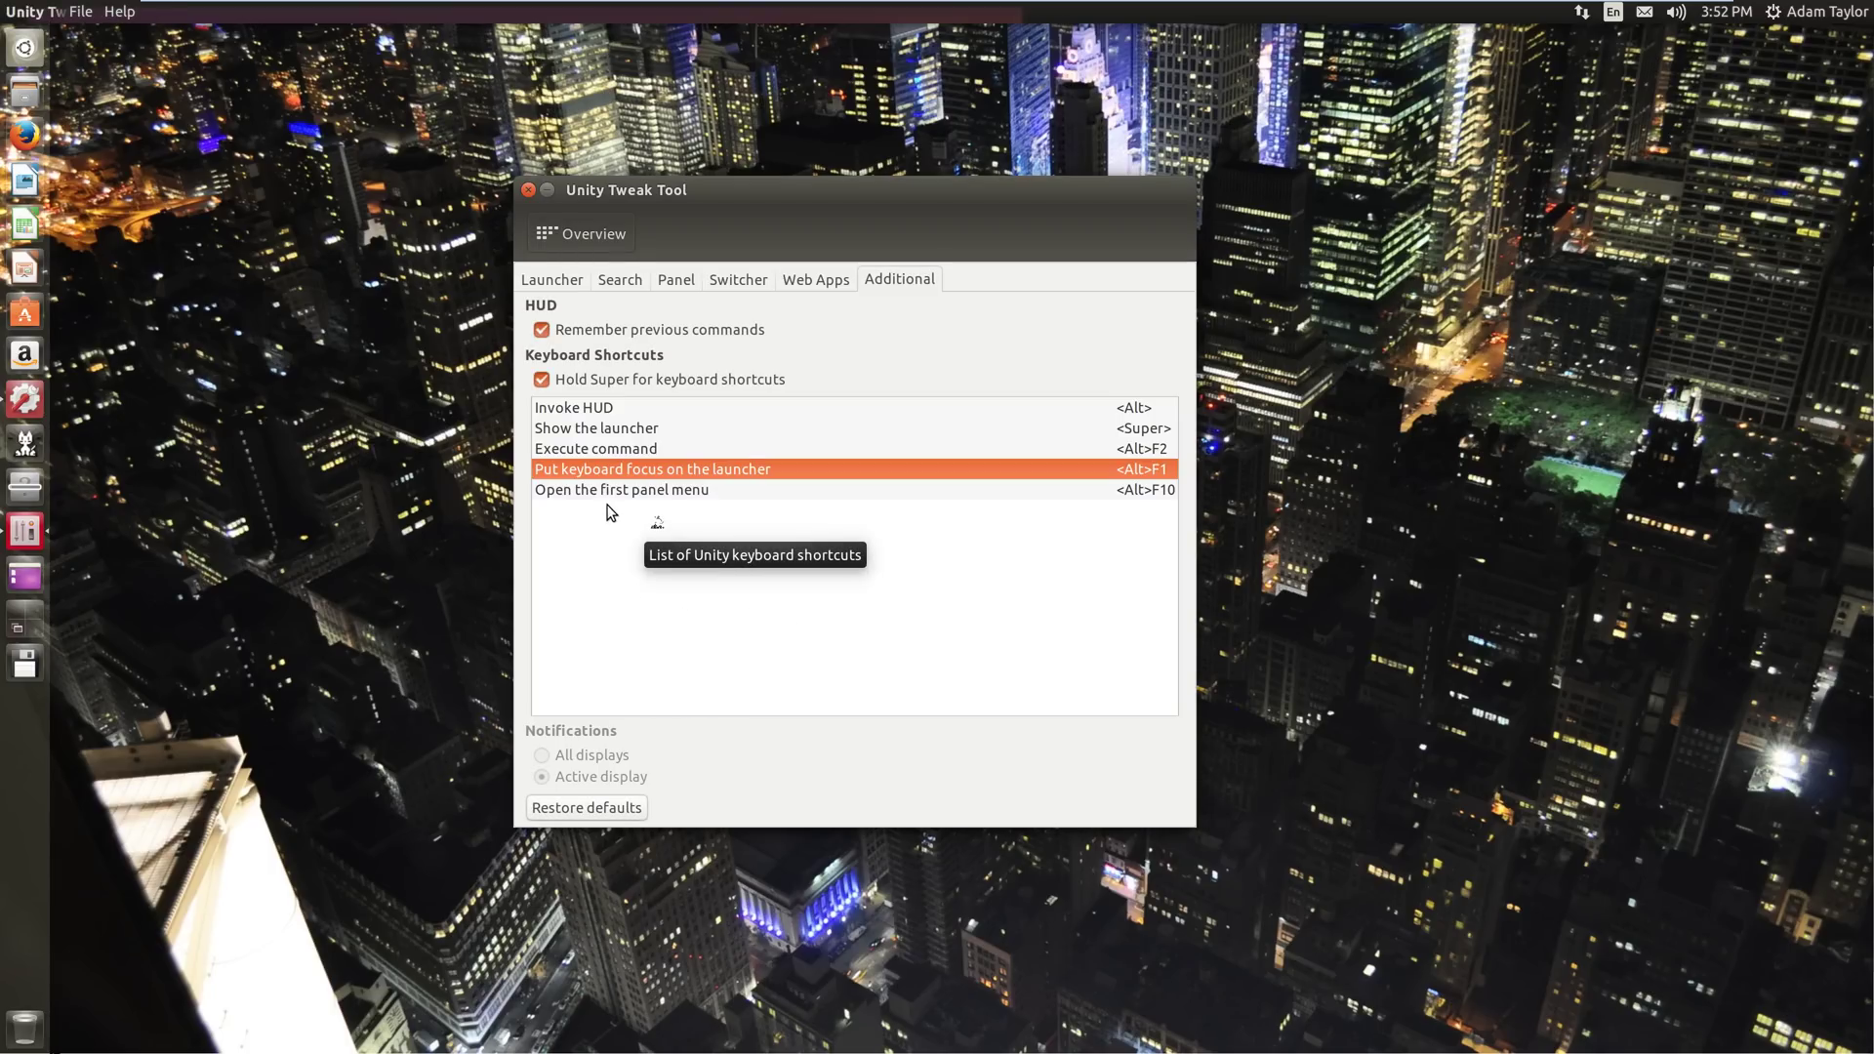
key("alt+F10")
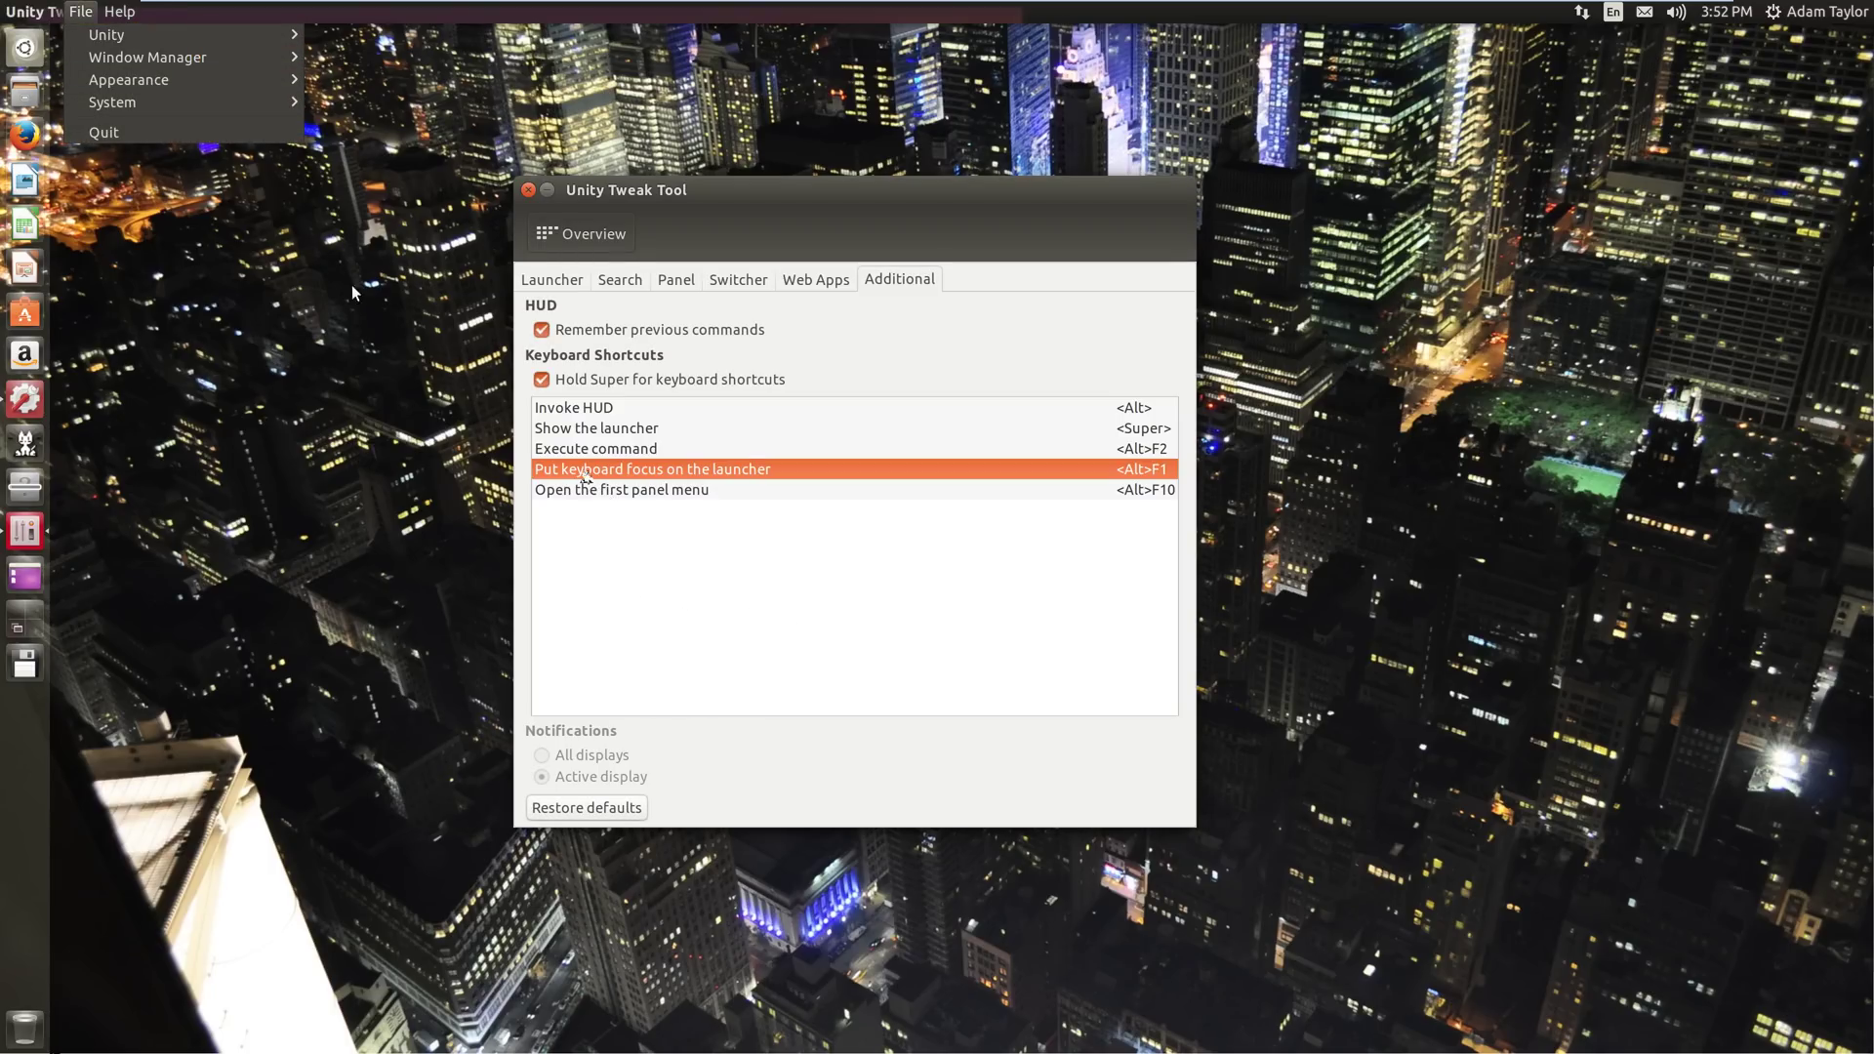
left_click(719, 572)
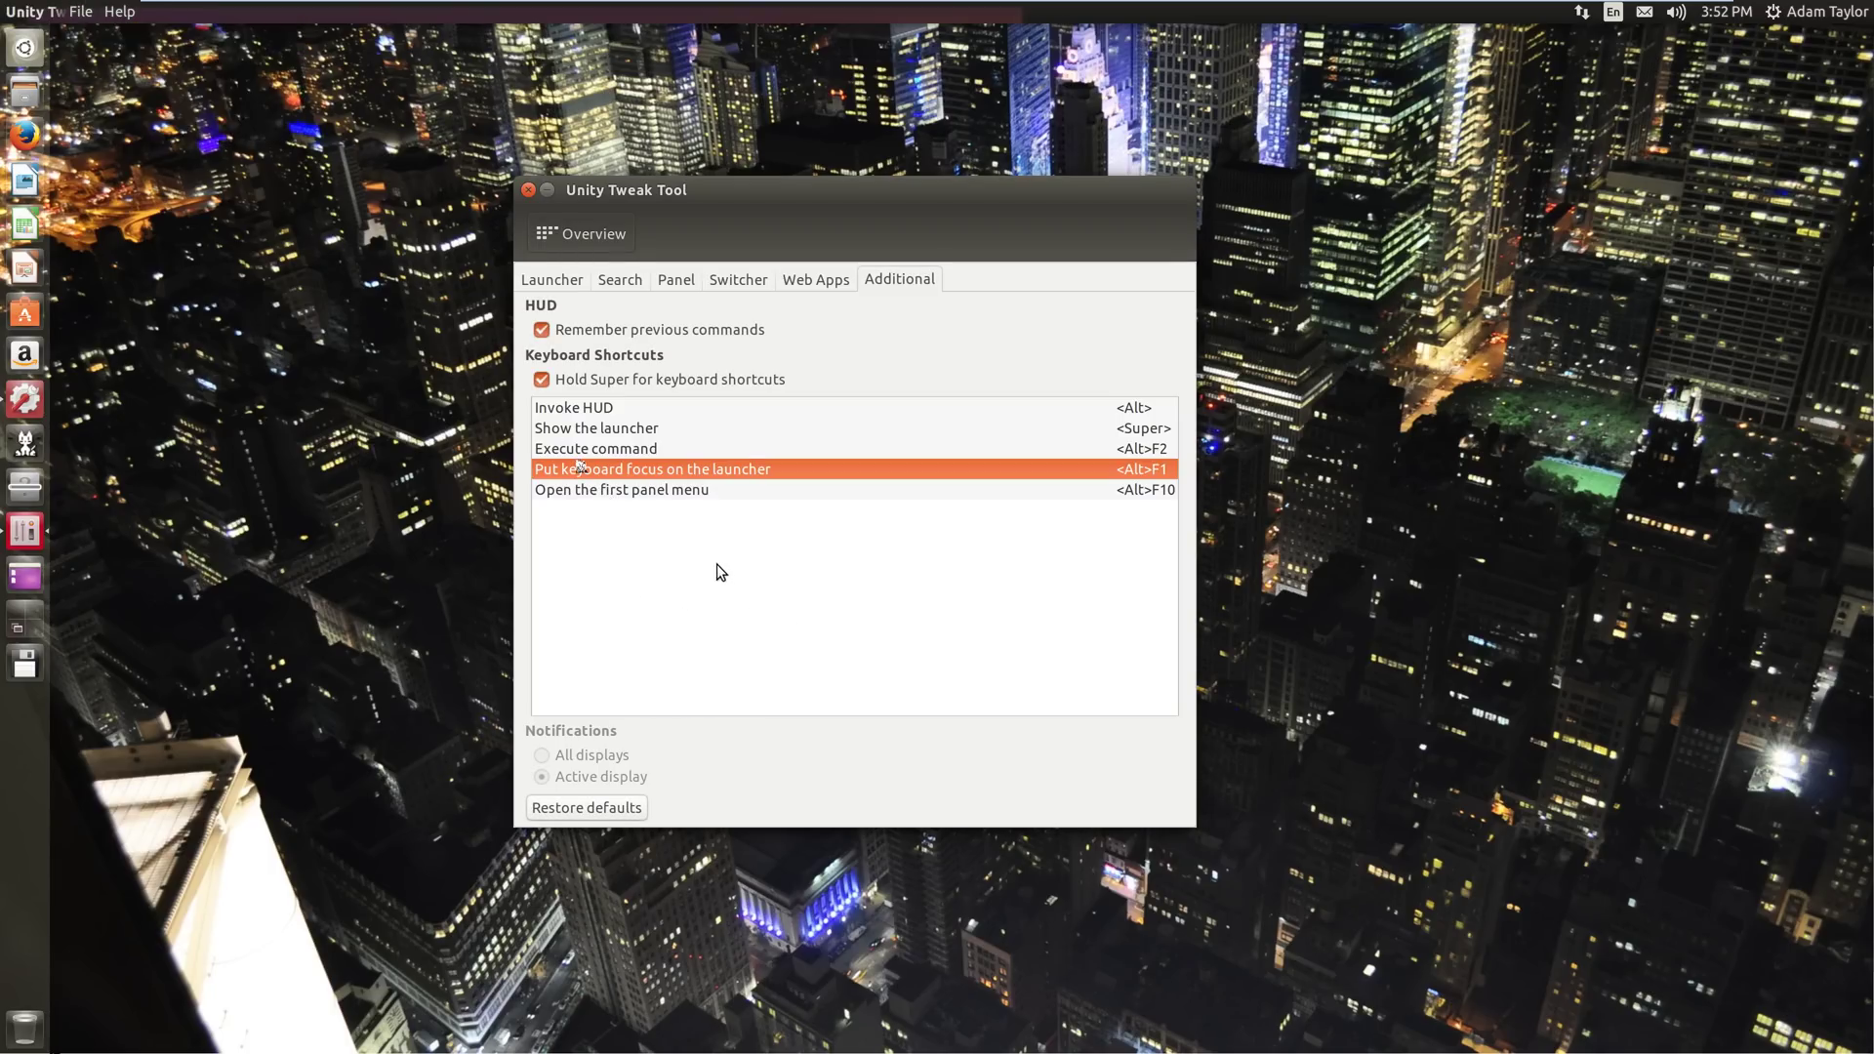
left_click(552, 242)
- Open the General window manager settings, keeping texture quality at Good
left_click(639, 336)
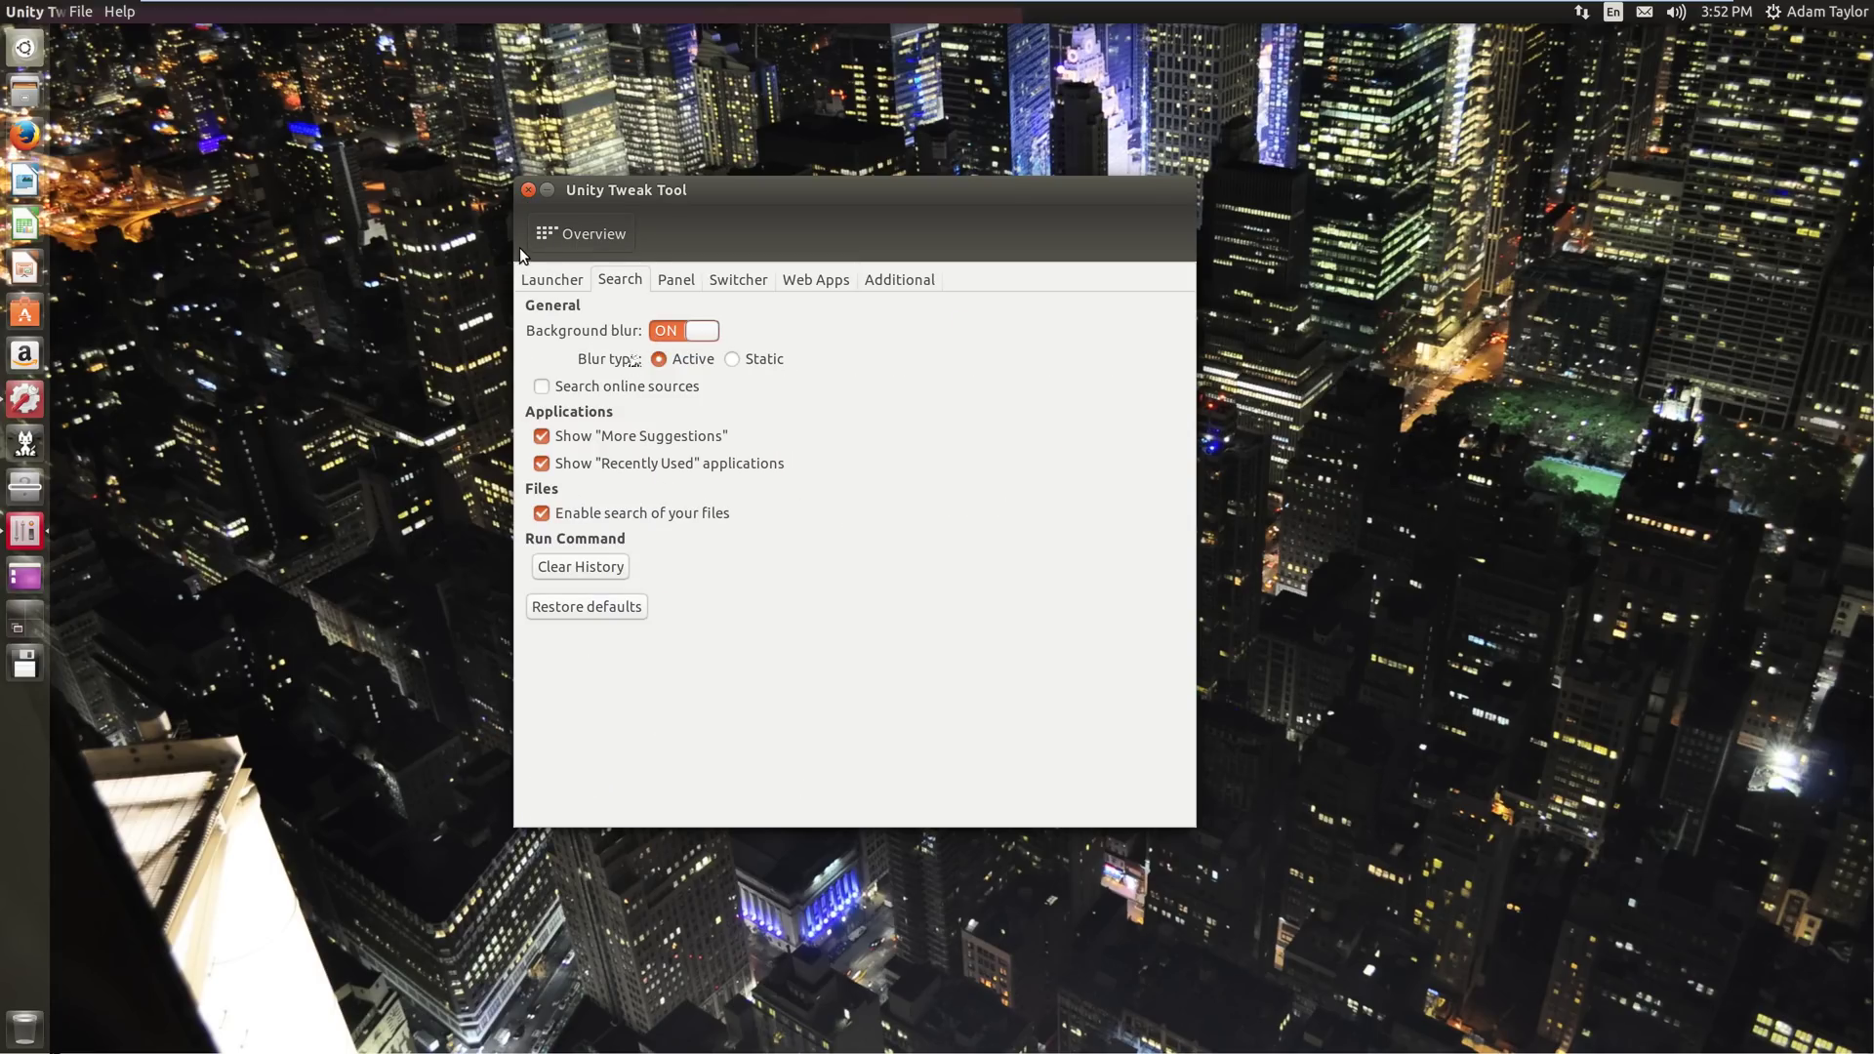
left_click(613, 244)
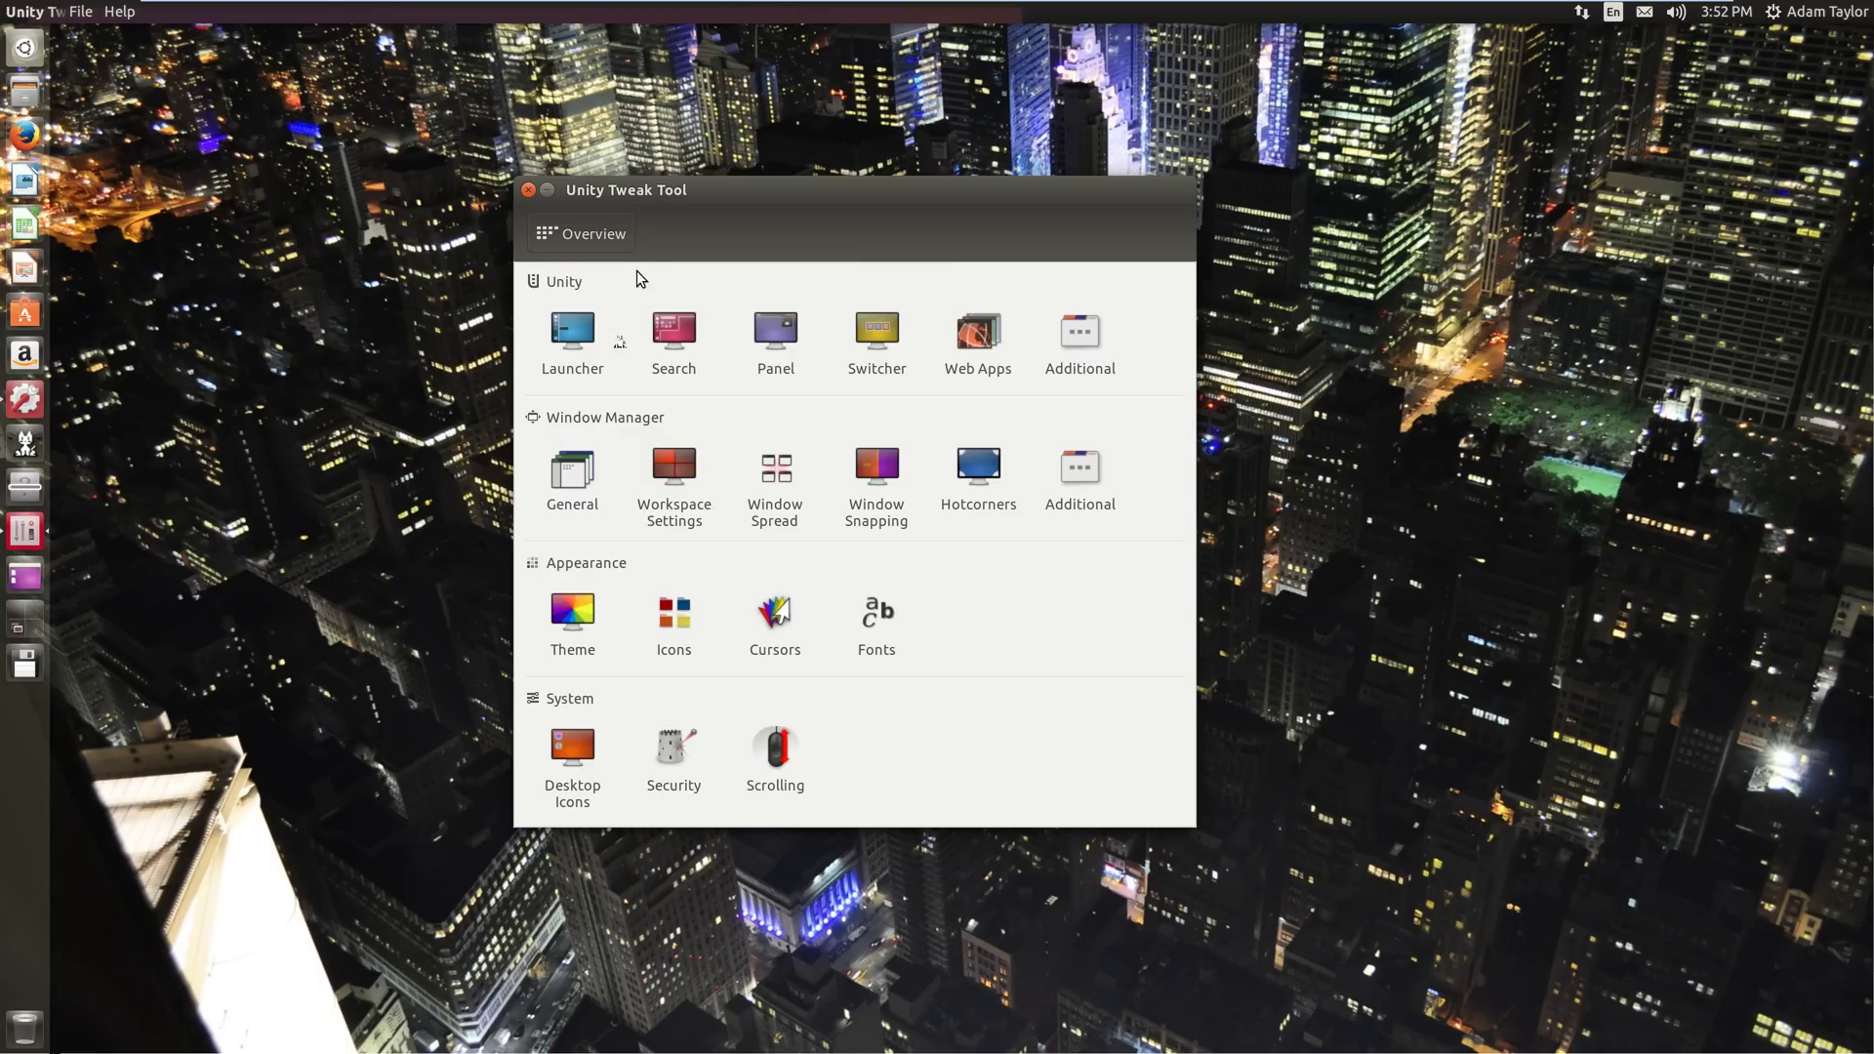
left_click(605, 486)
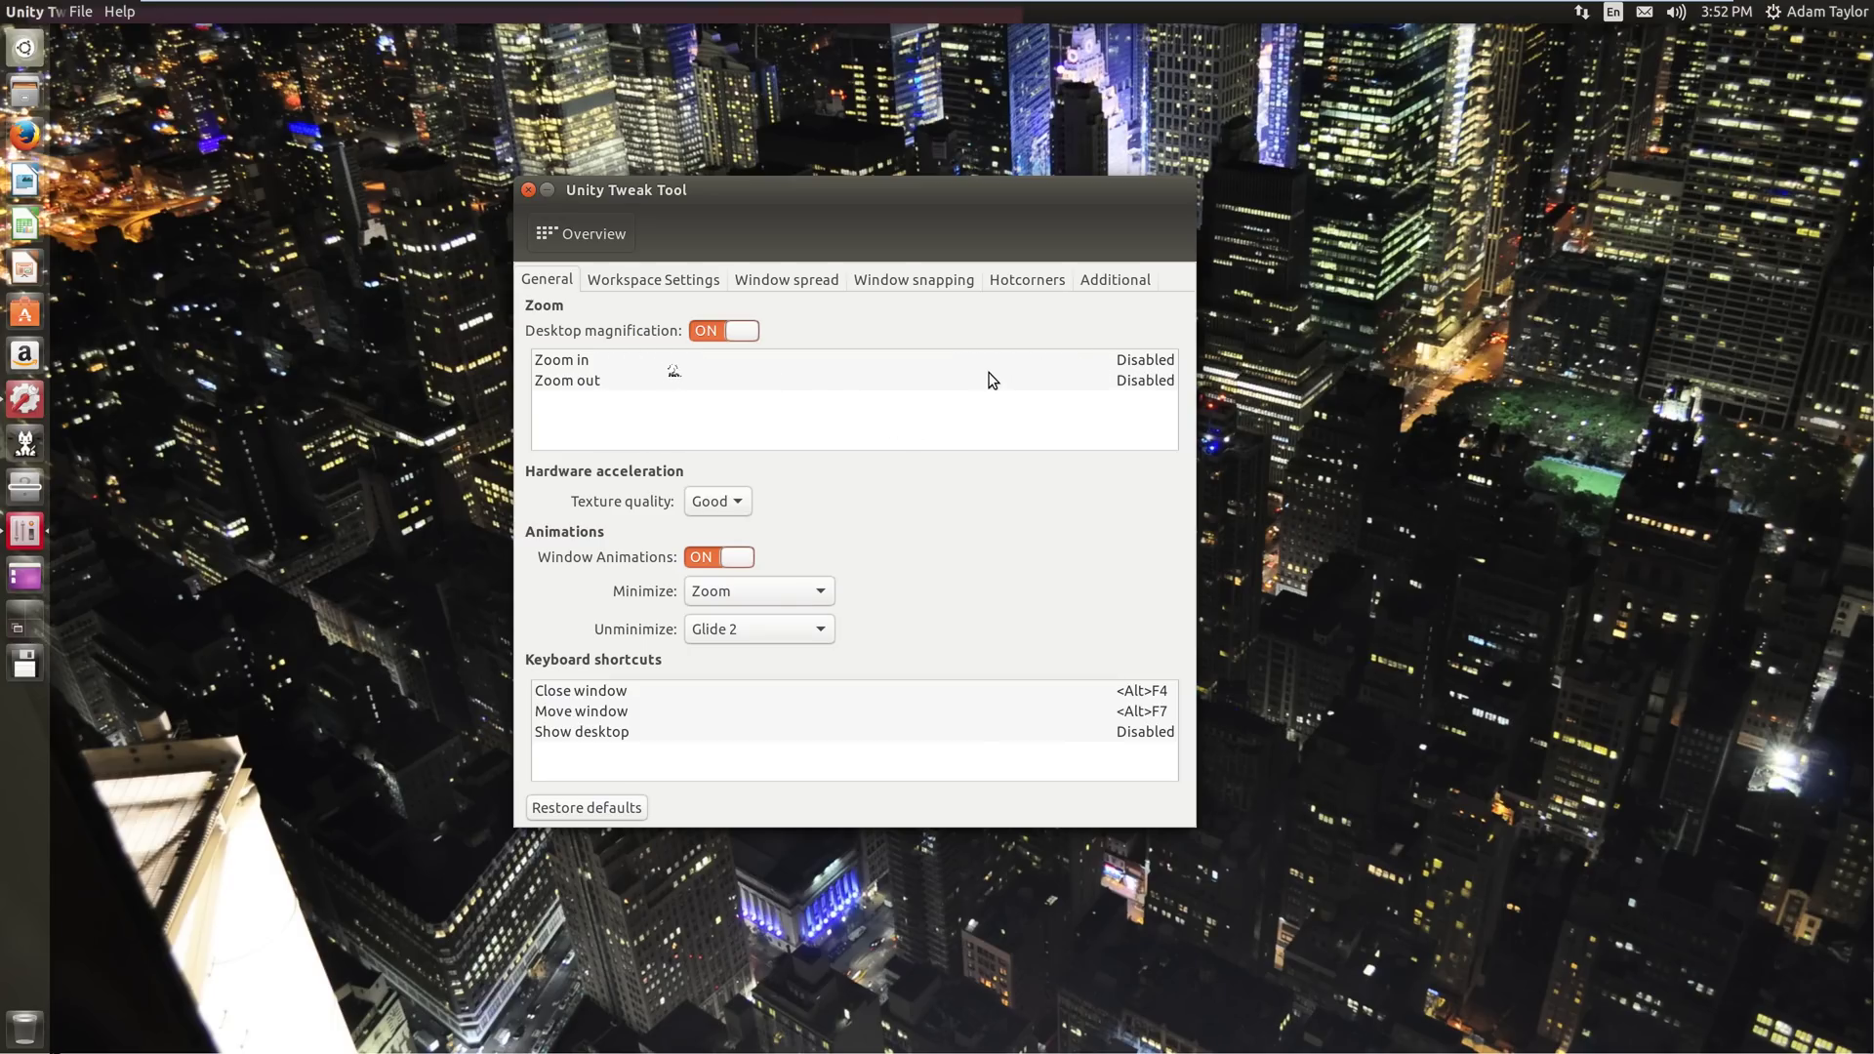
left_click(728, 503)
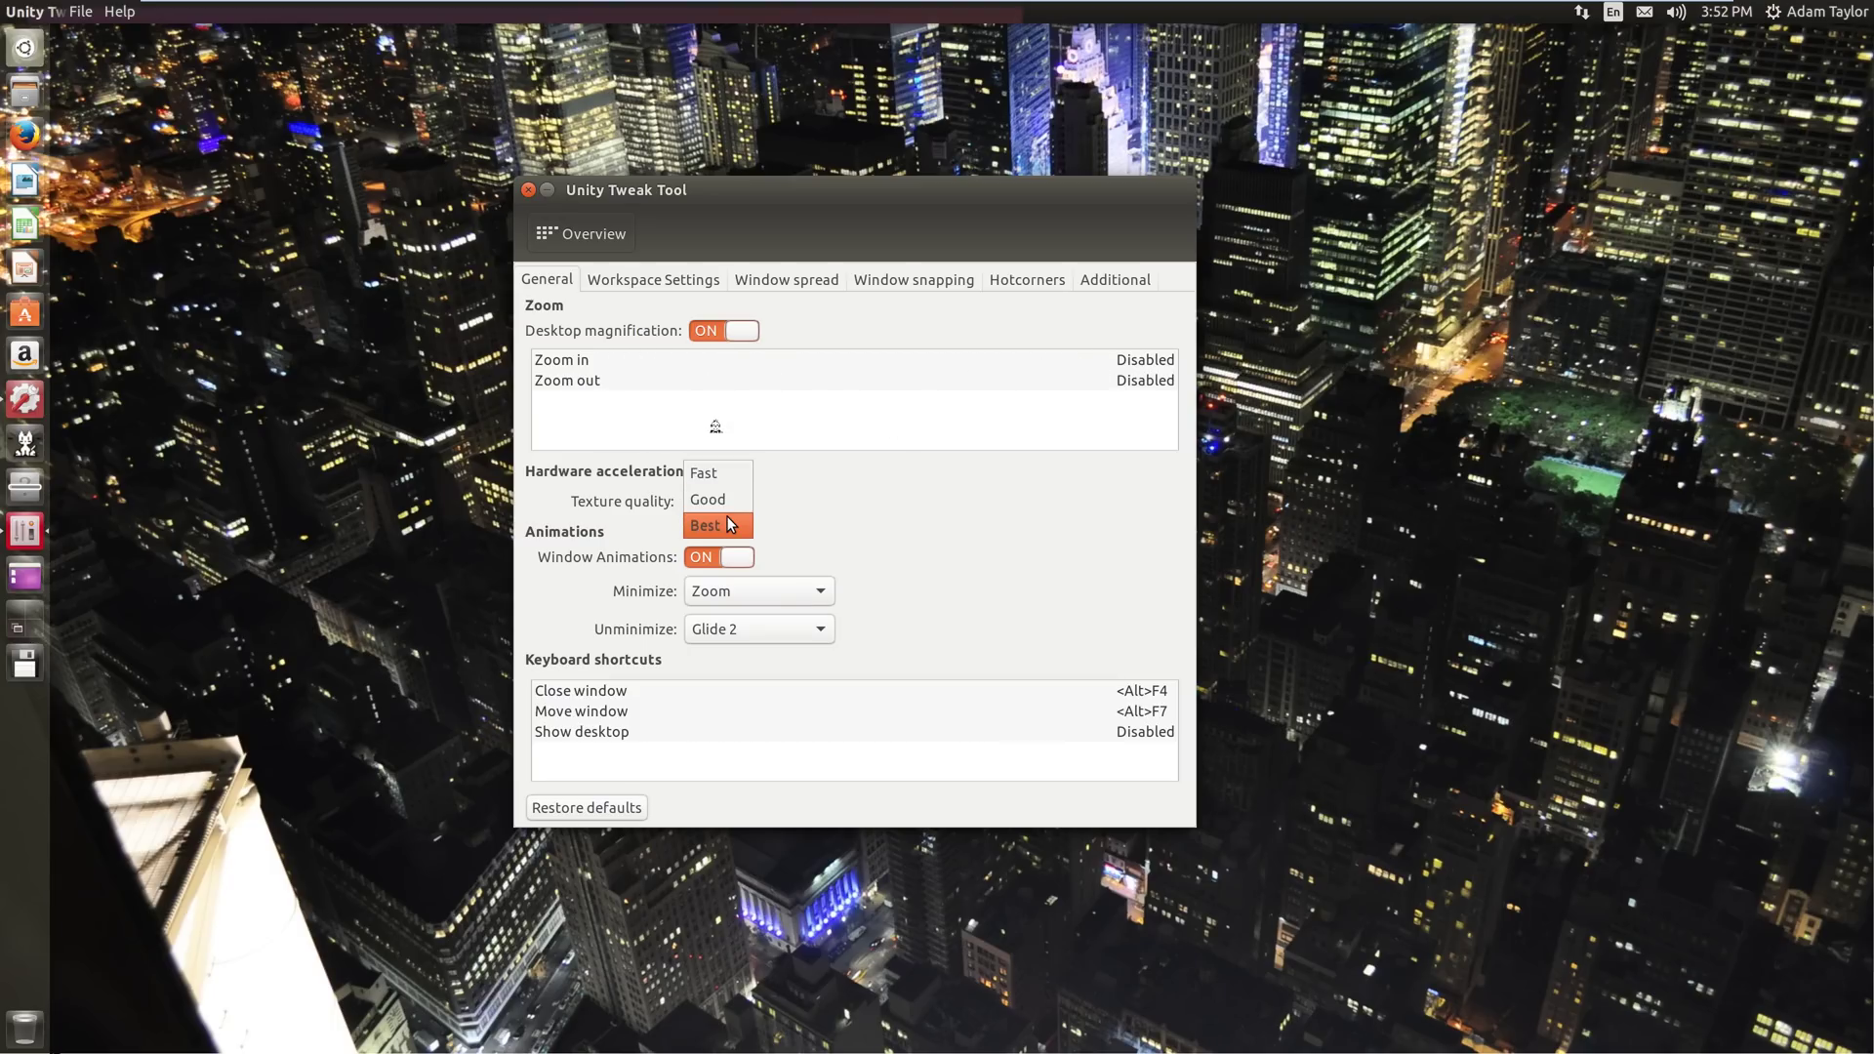
left_click(728, 509)
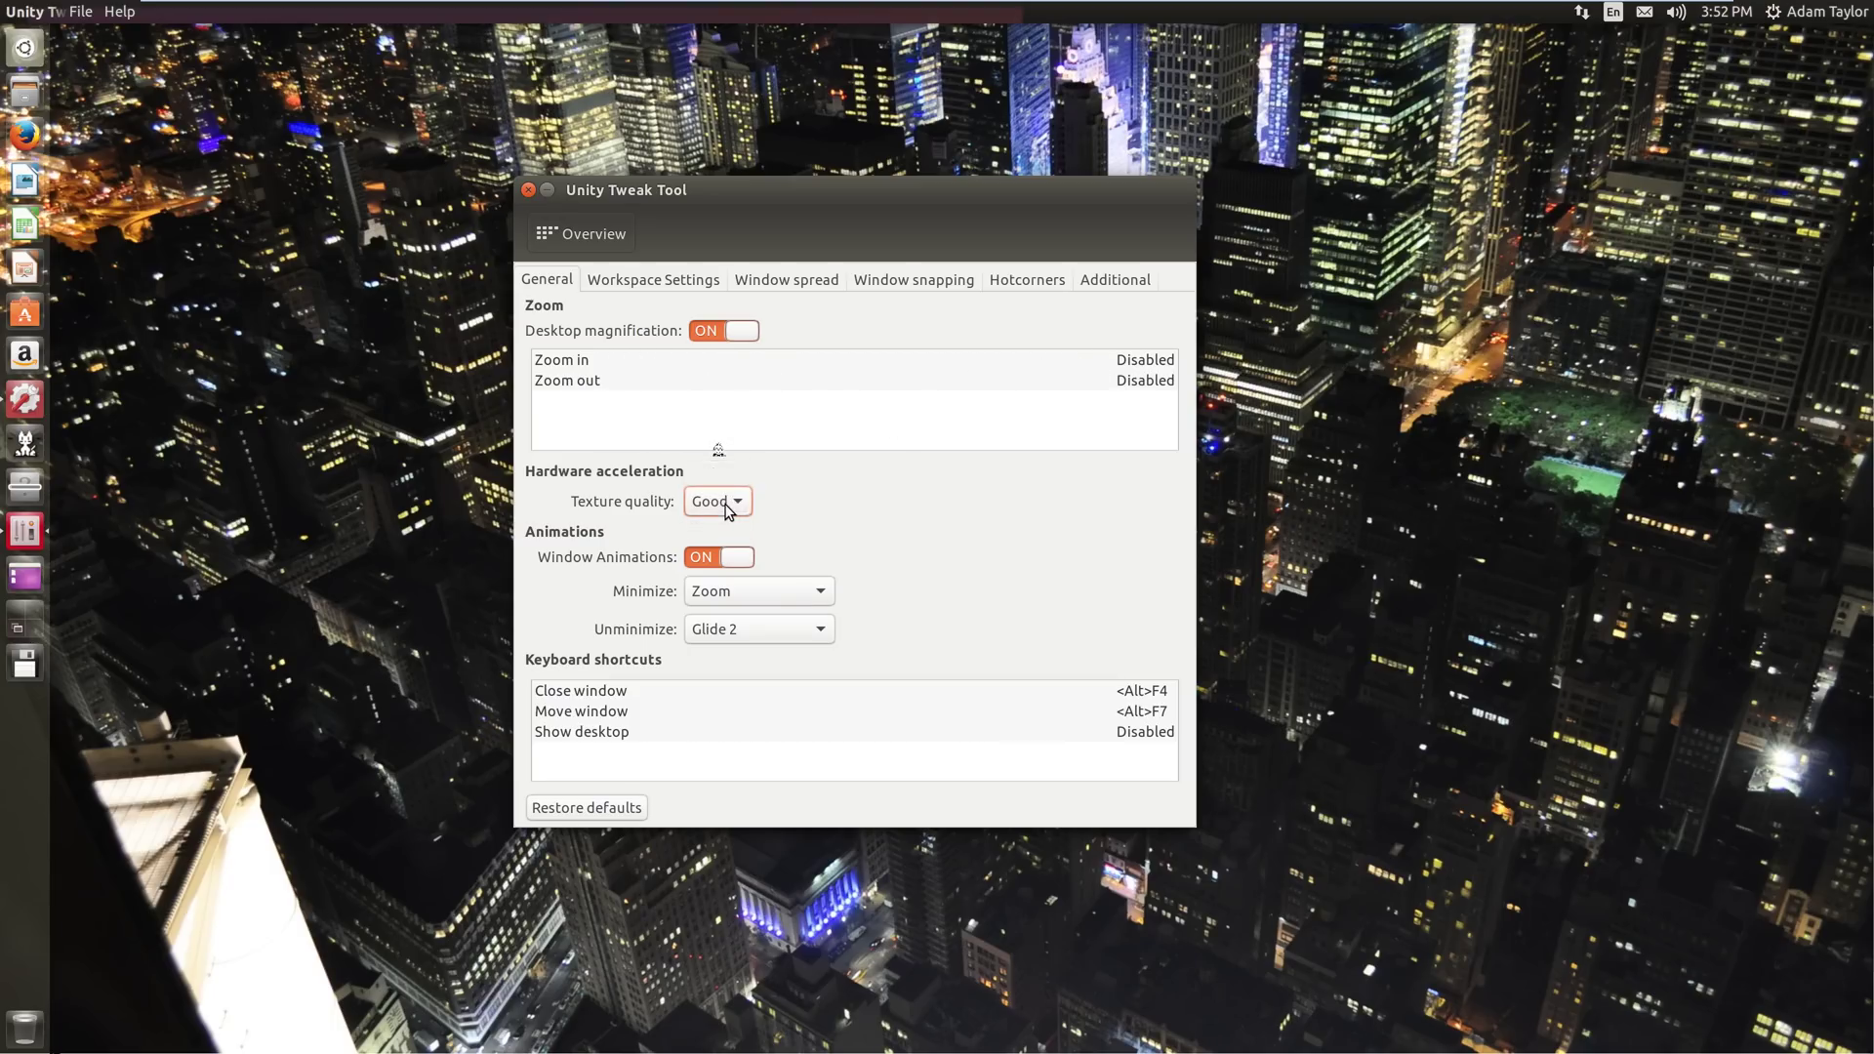
- Set the minimize animation to Magic Lamp Wavy and preview it by minimizing and restoring
left_click(754, 593)
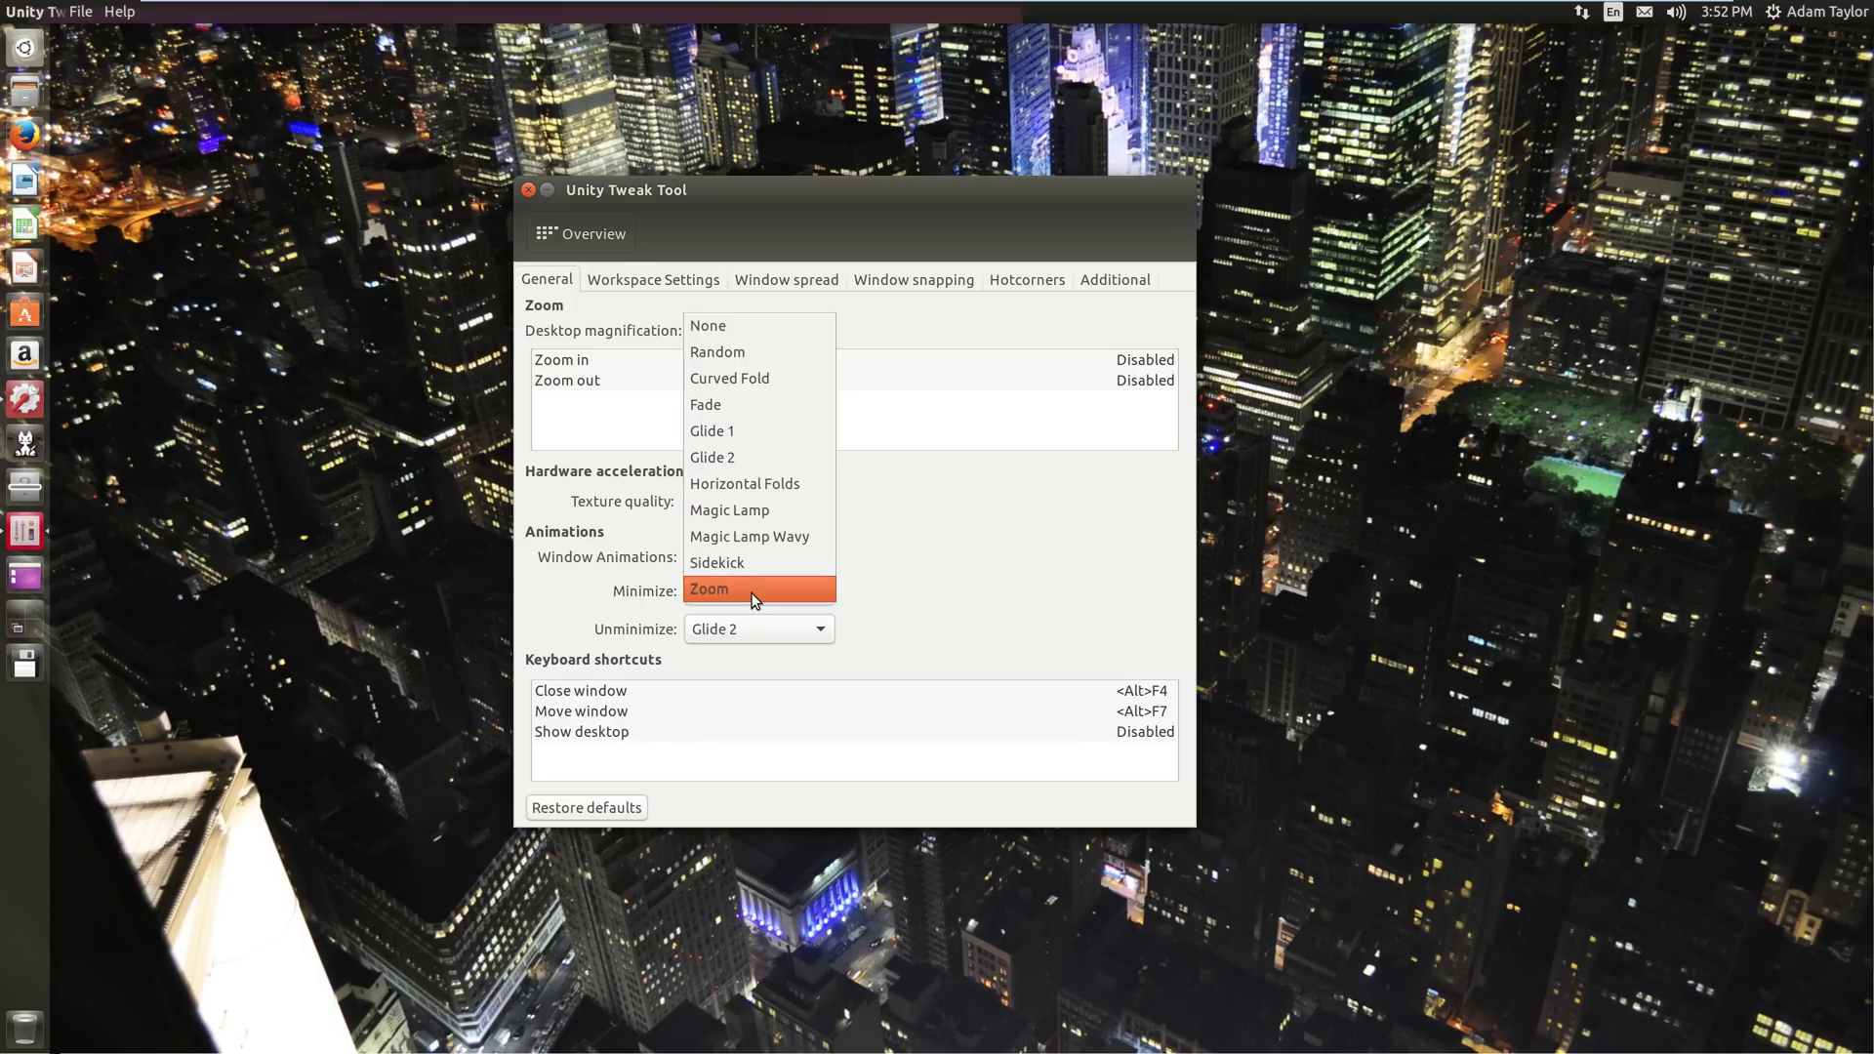
left_click(755, 591)
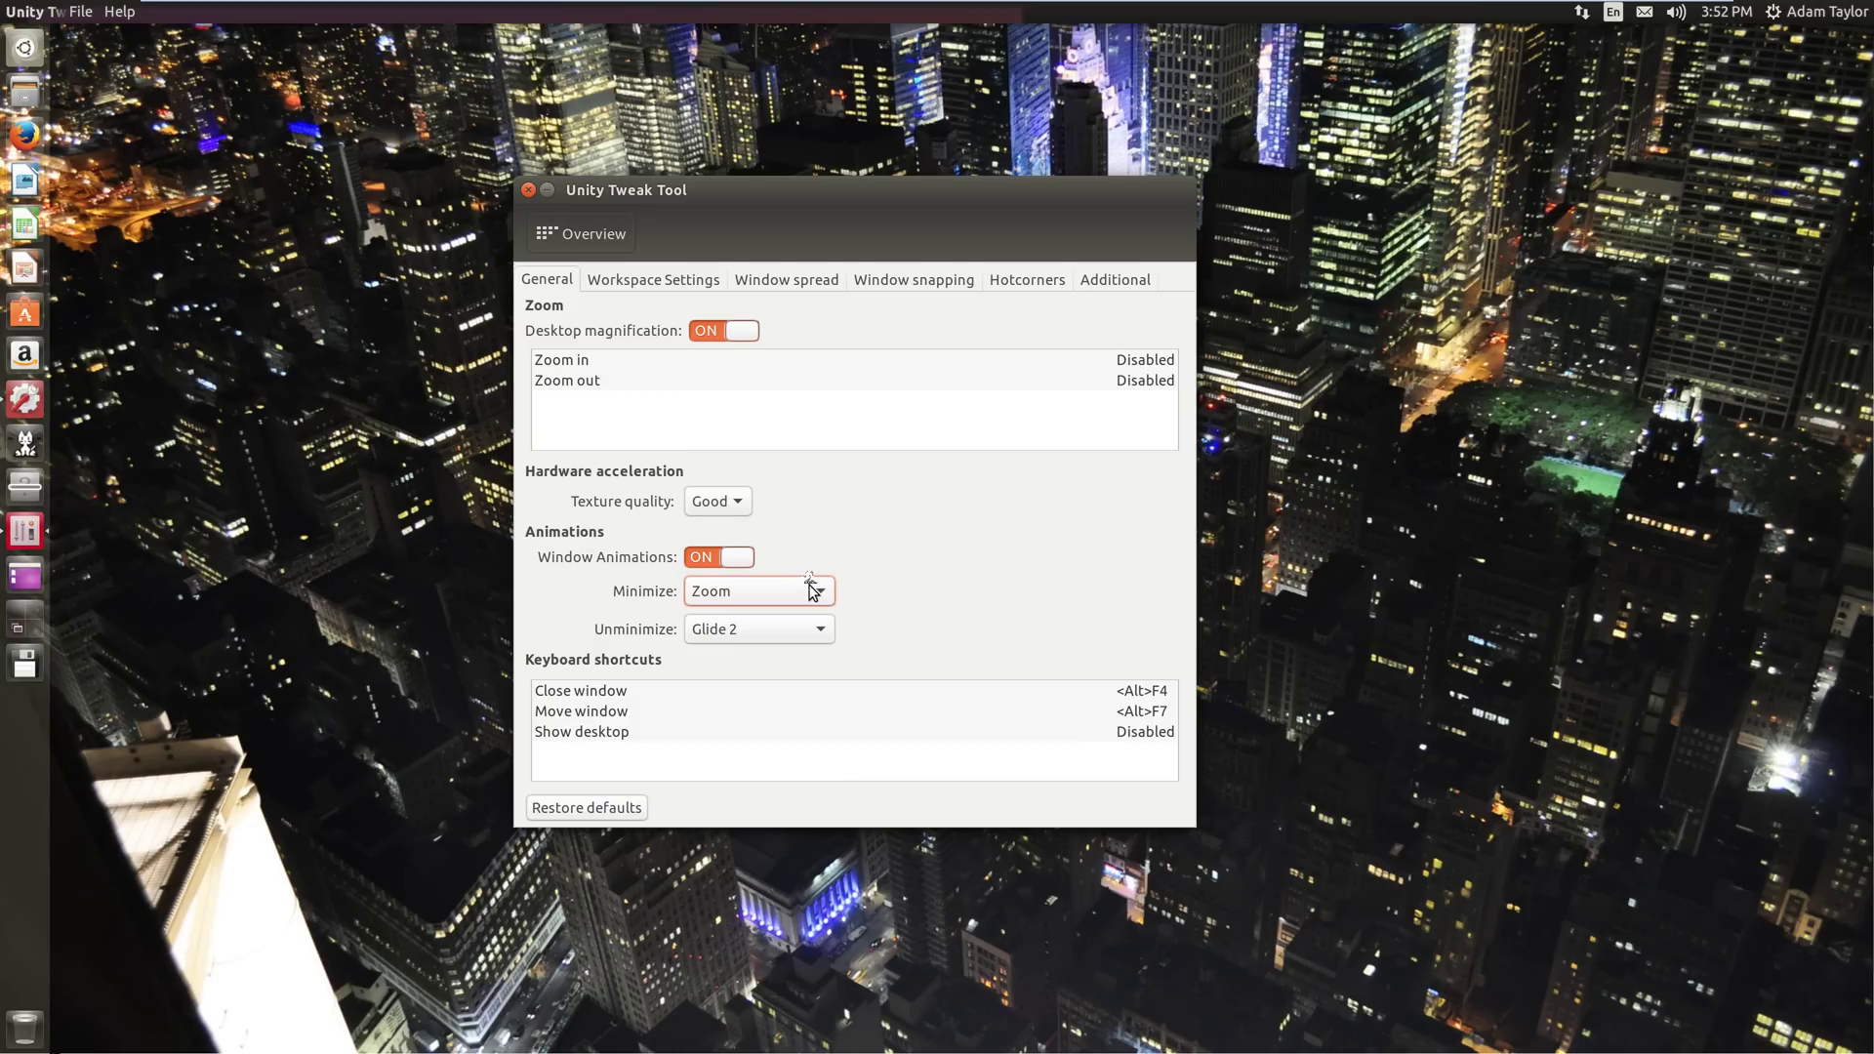
left_click(810, 585)
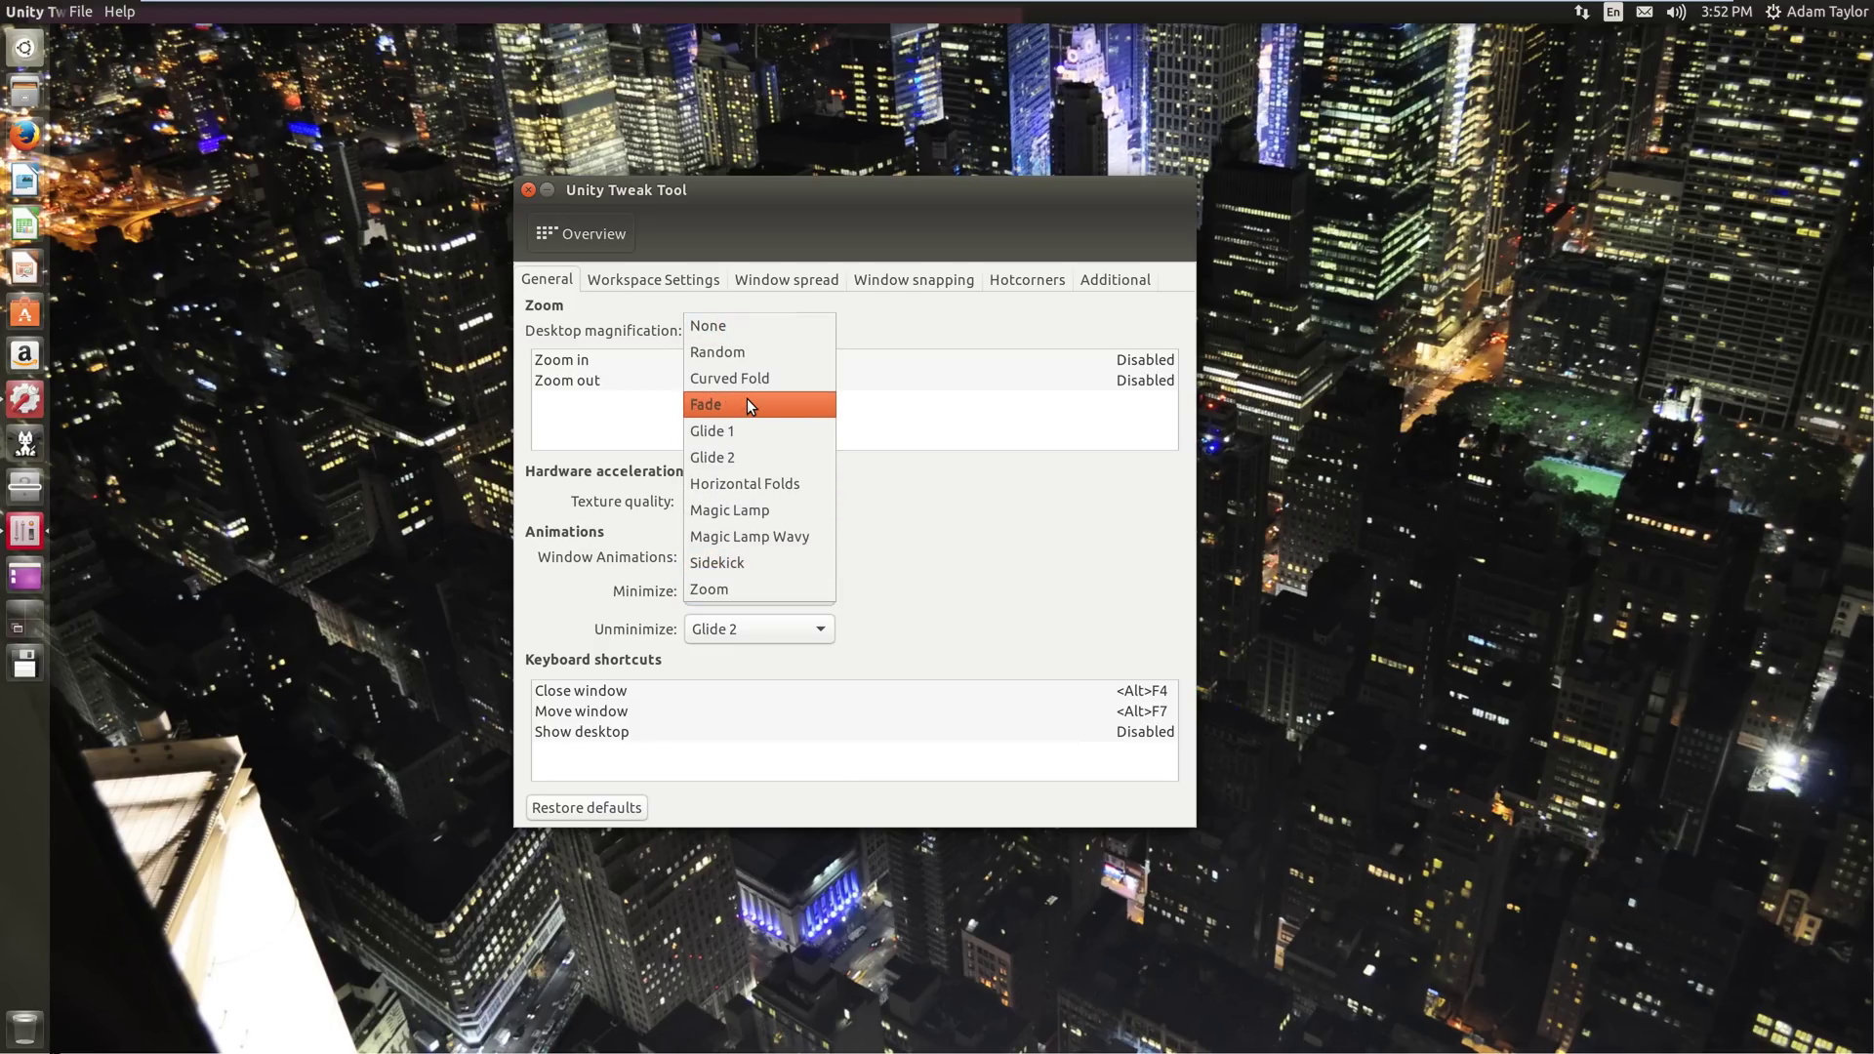
left_click(765, 529)
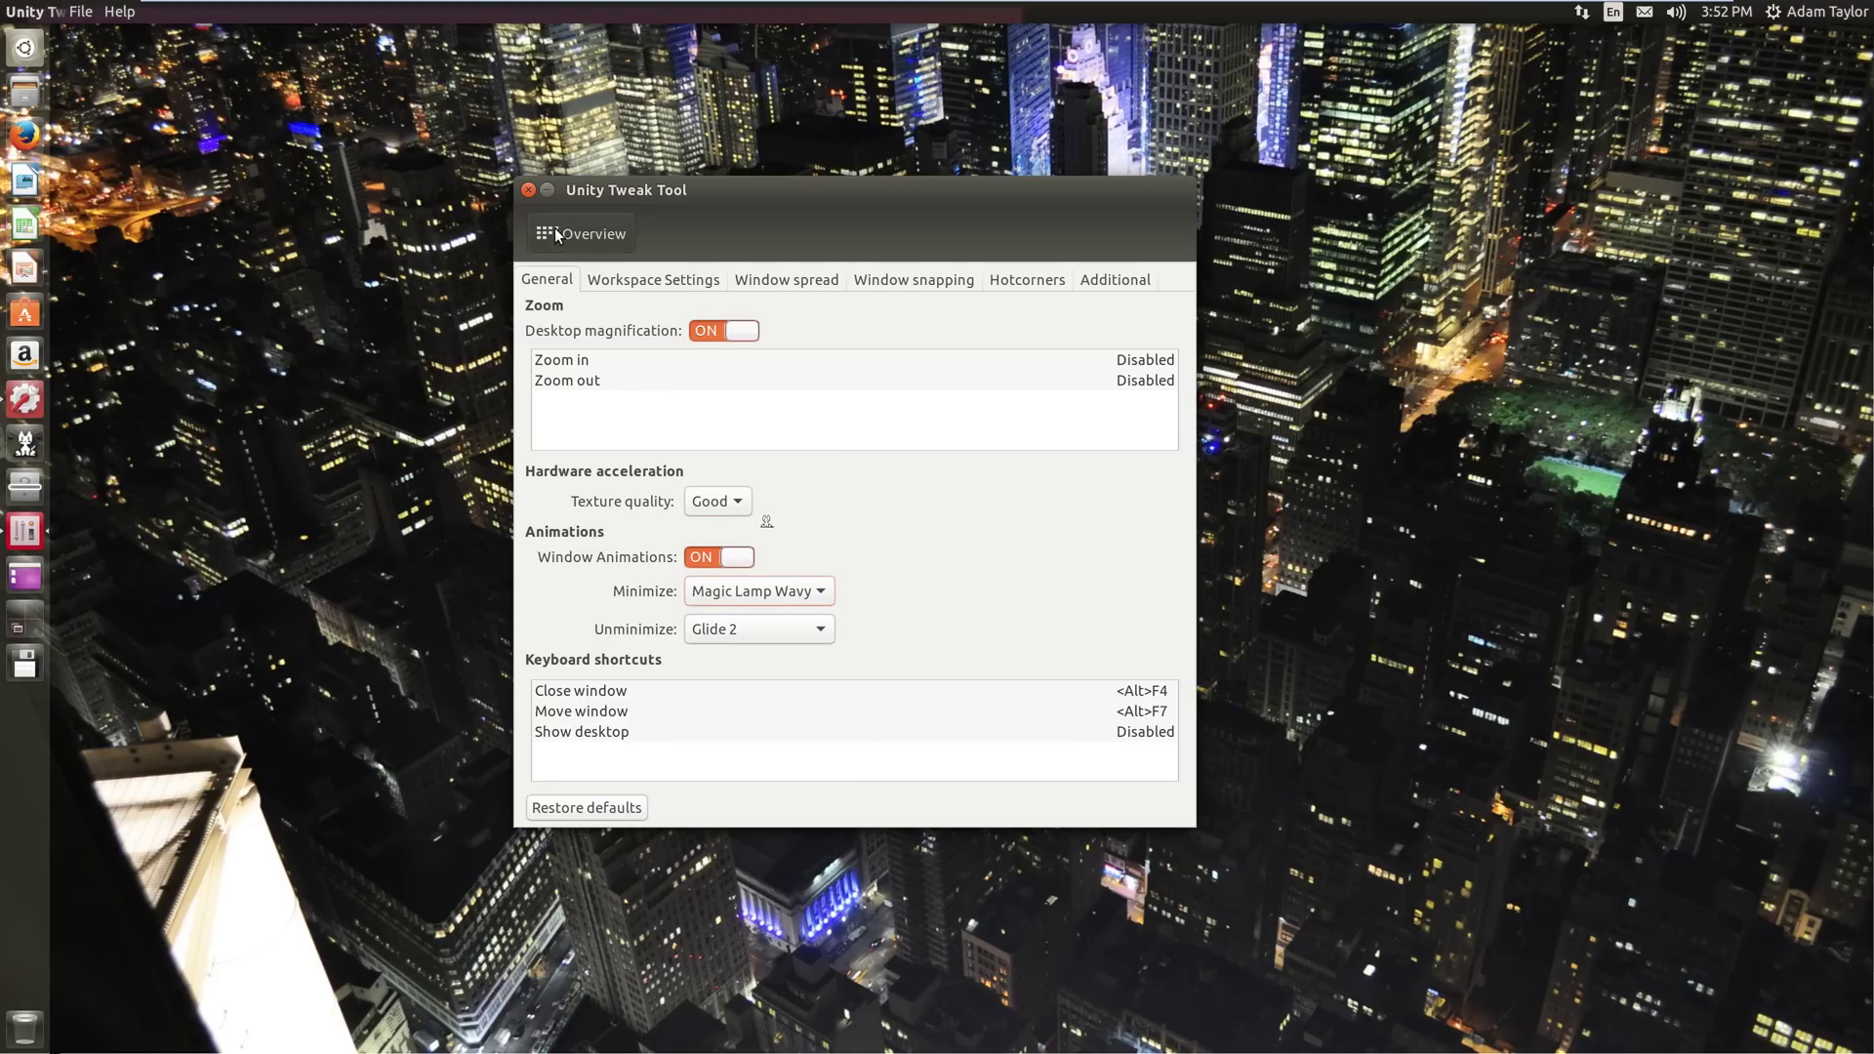
left_click(547, 189)
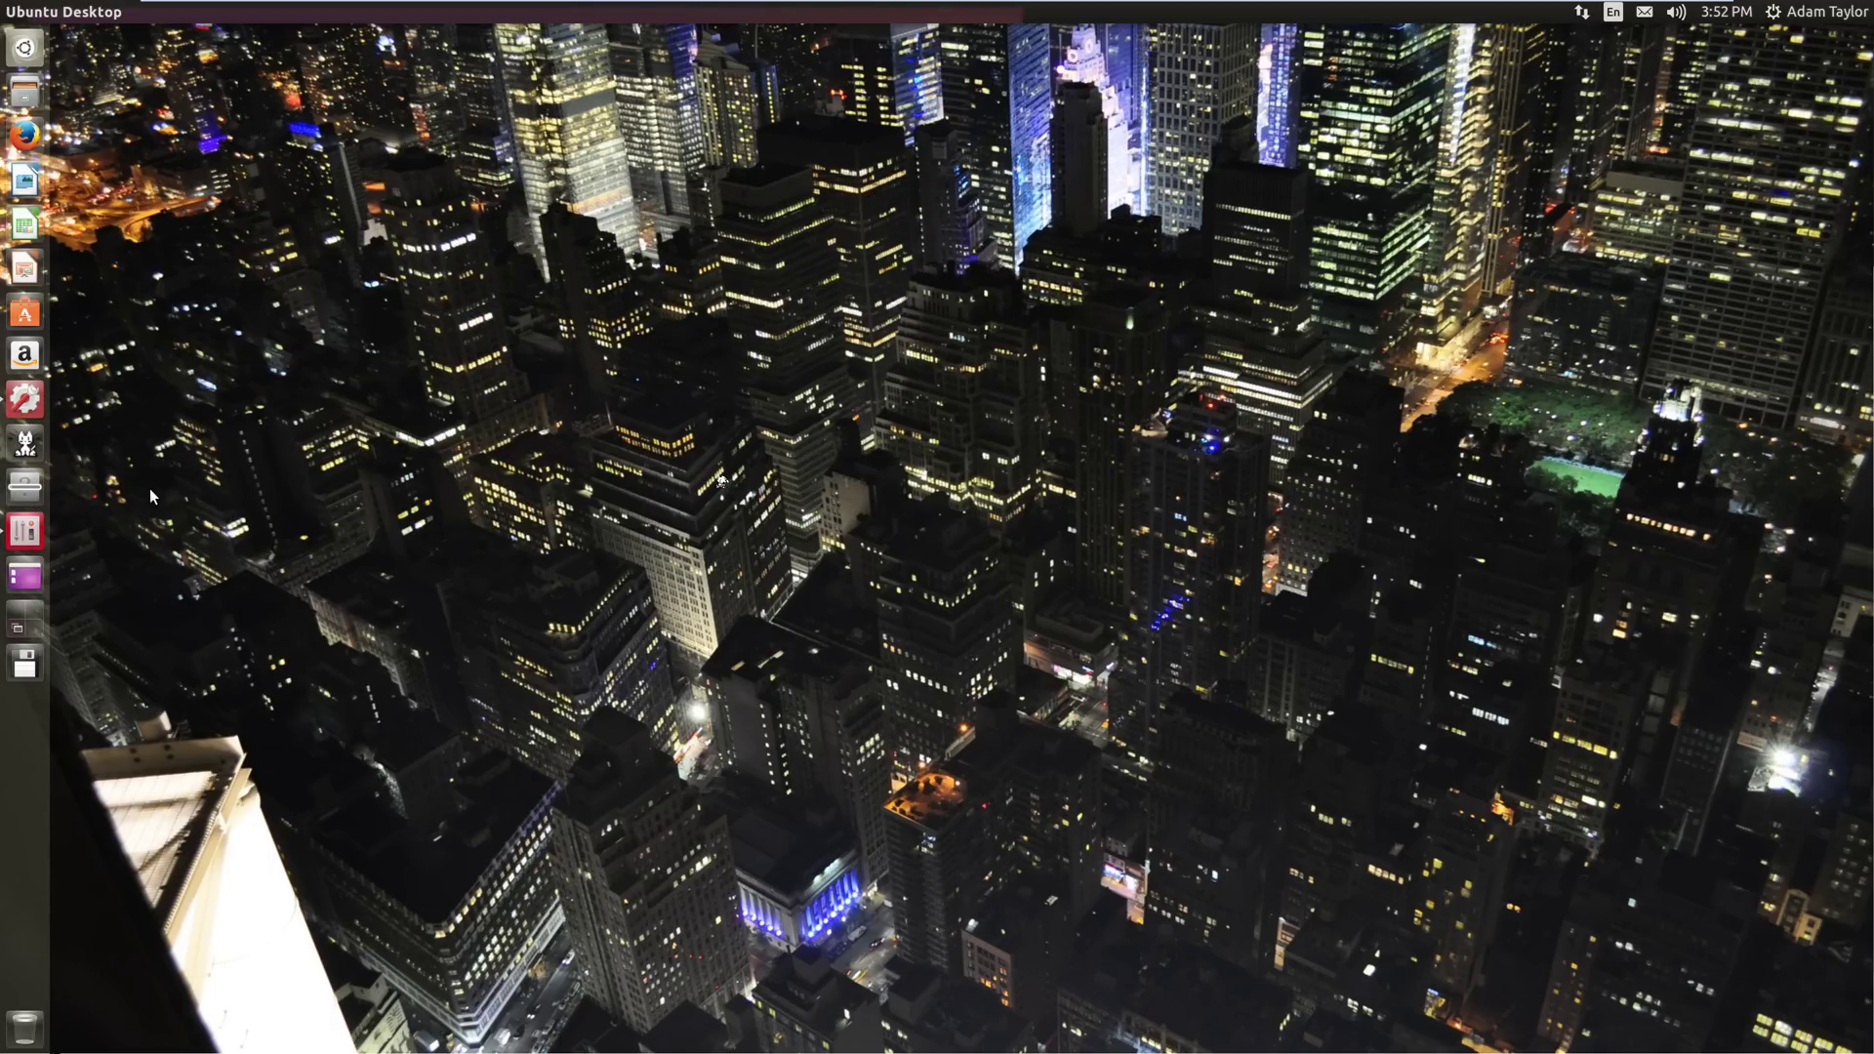
left_click(24, 531)
- Set both unminimize and minimize animations to Random and test them on the window
left_click(736, 628)
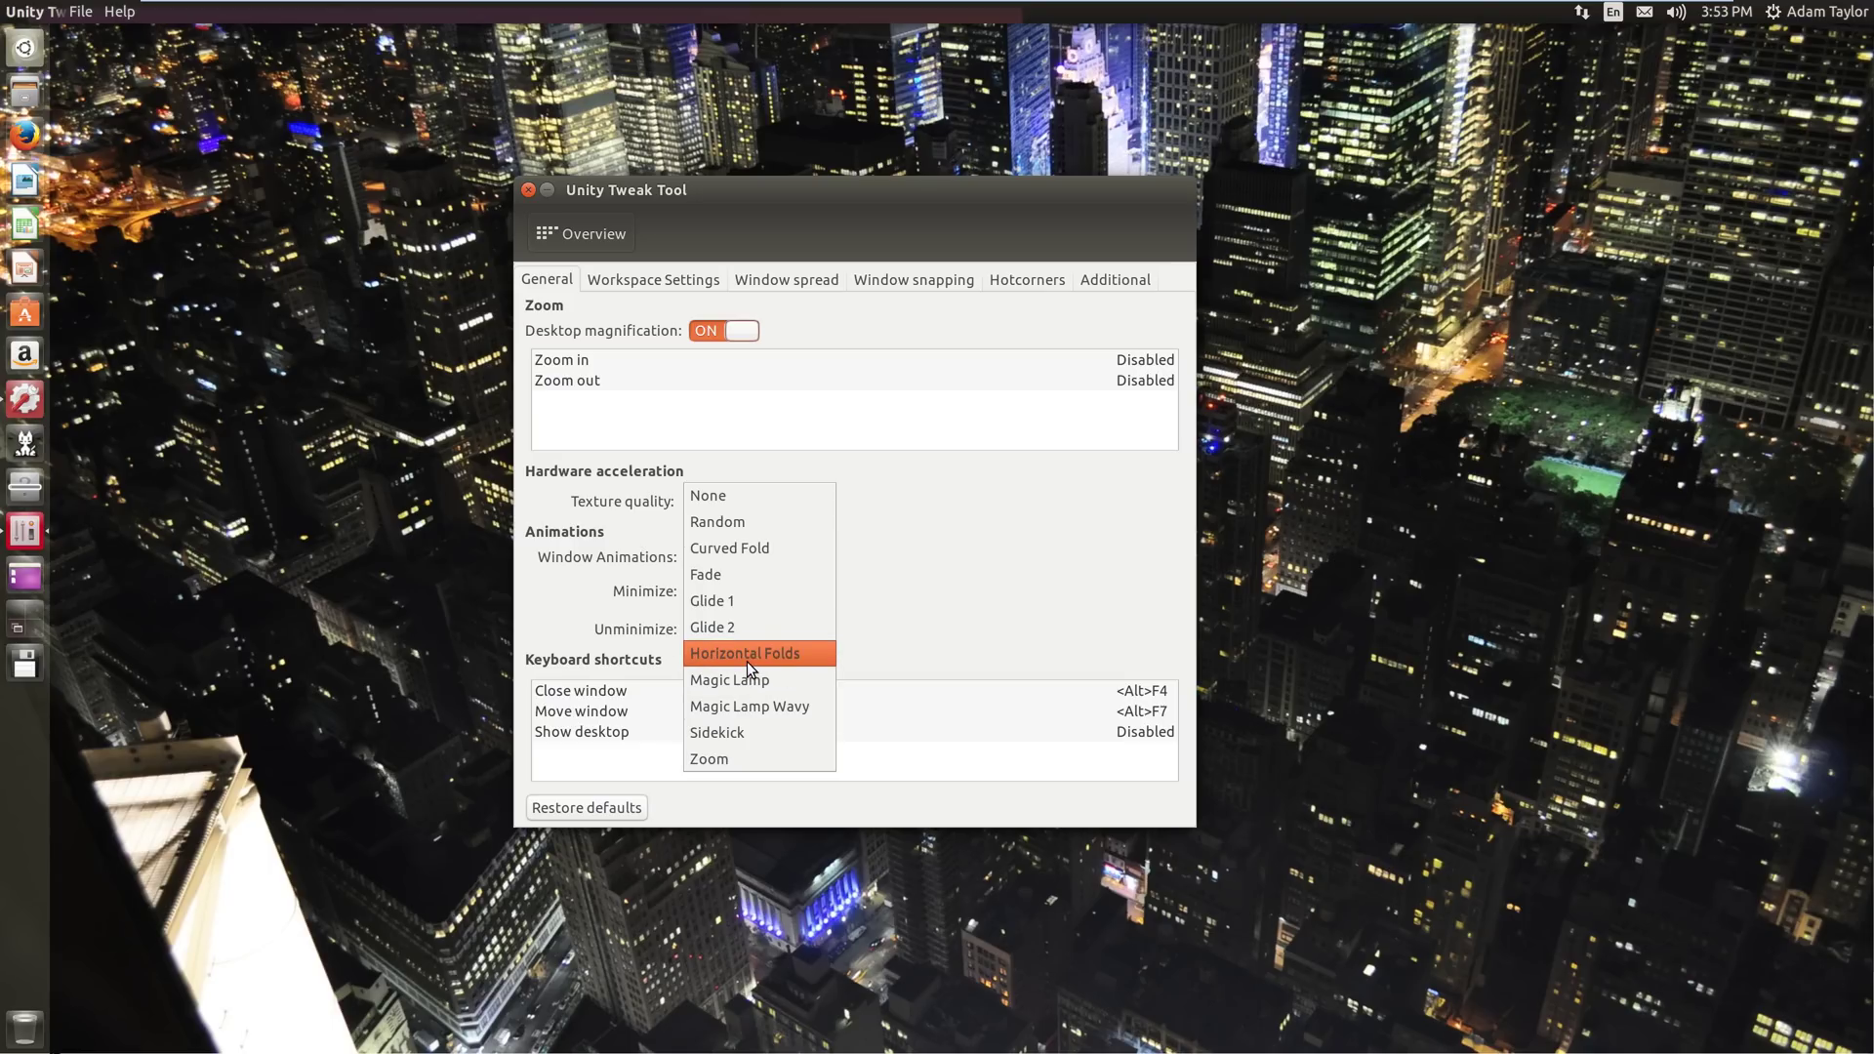
left_click(722, 521)
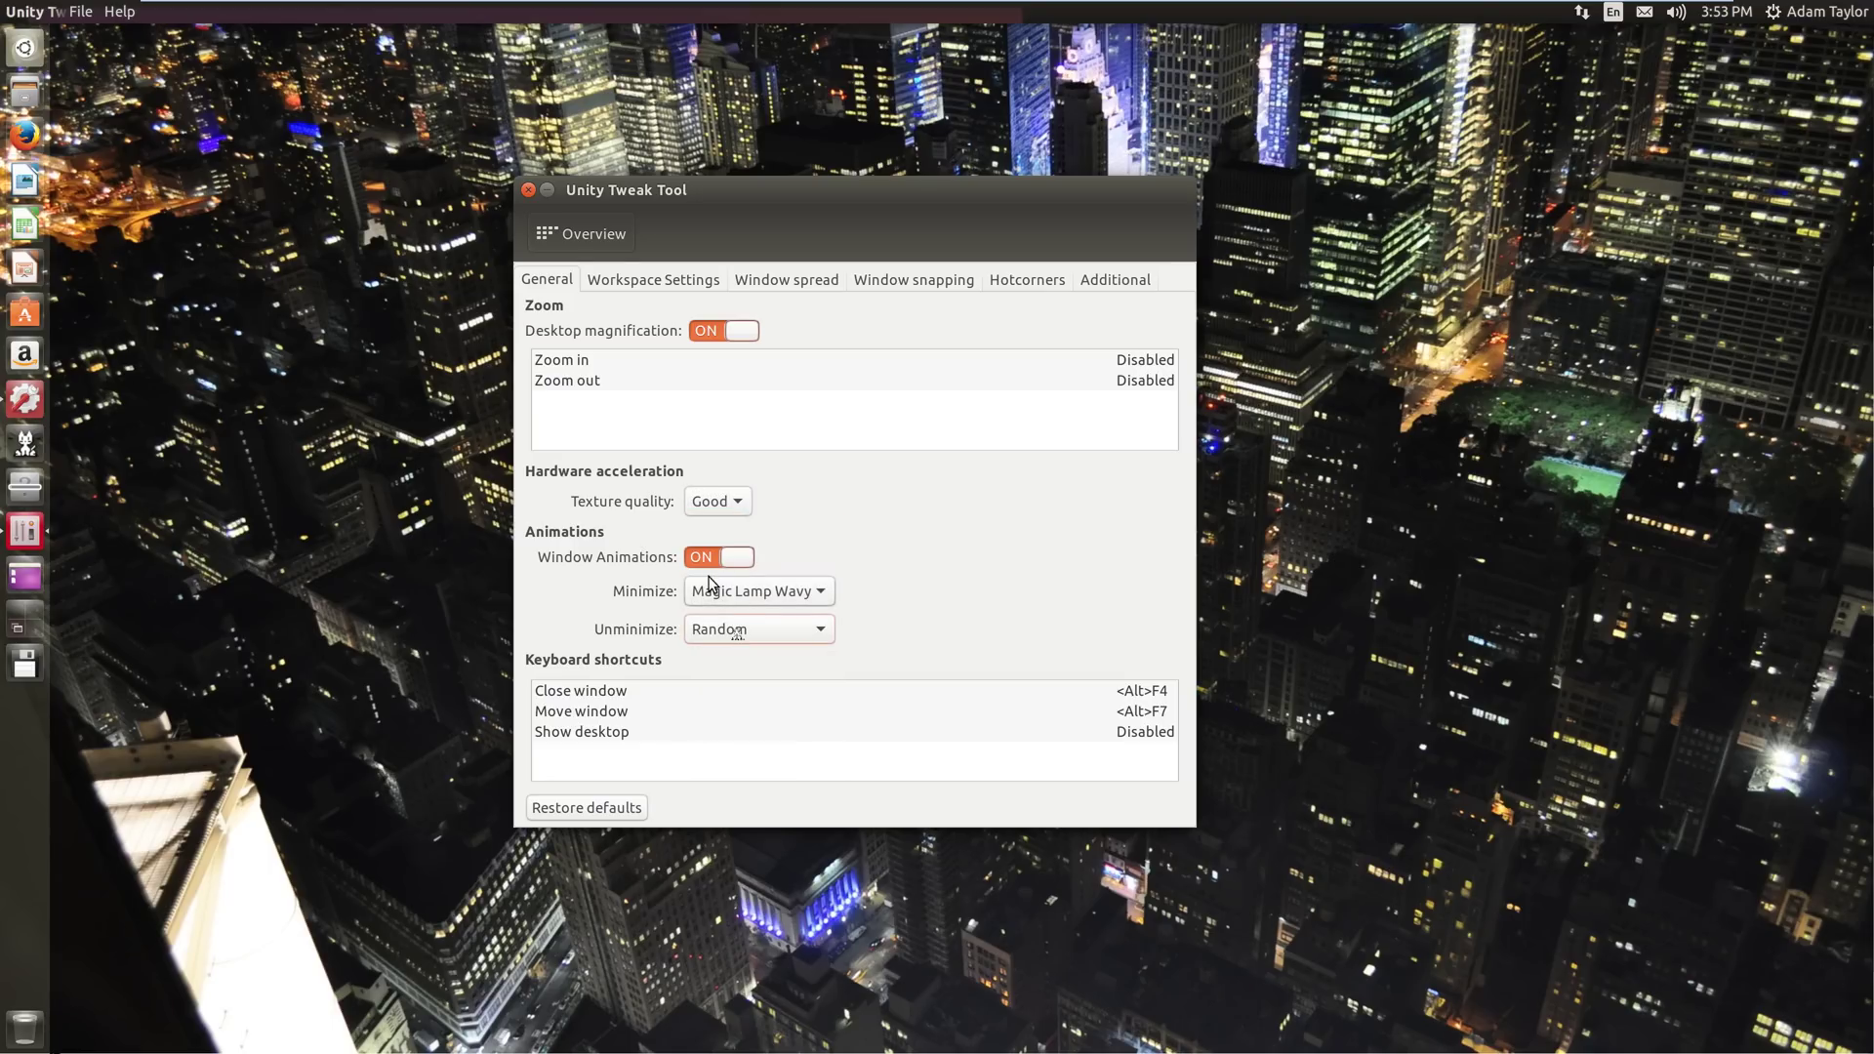
left_click(709, 582)
left_click(724, 407)
left_click(551, 190)
left_click(24, 530)
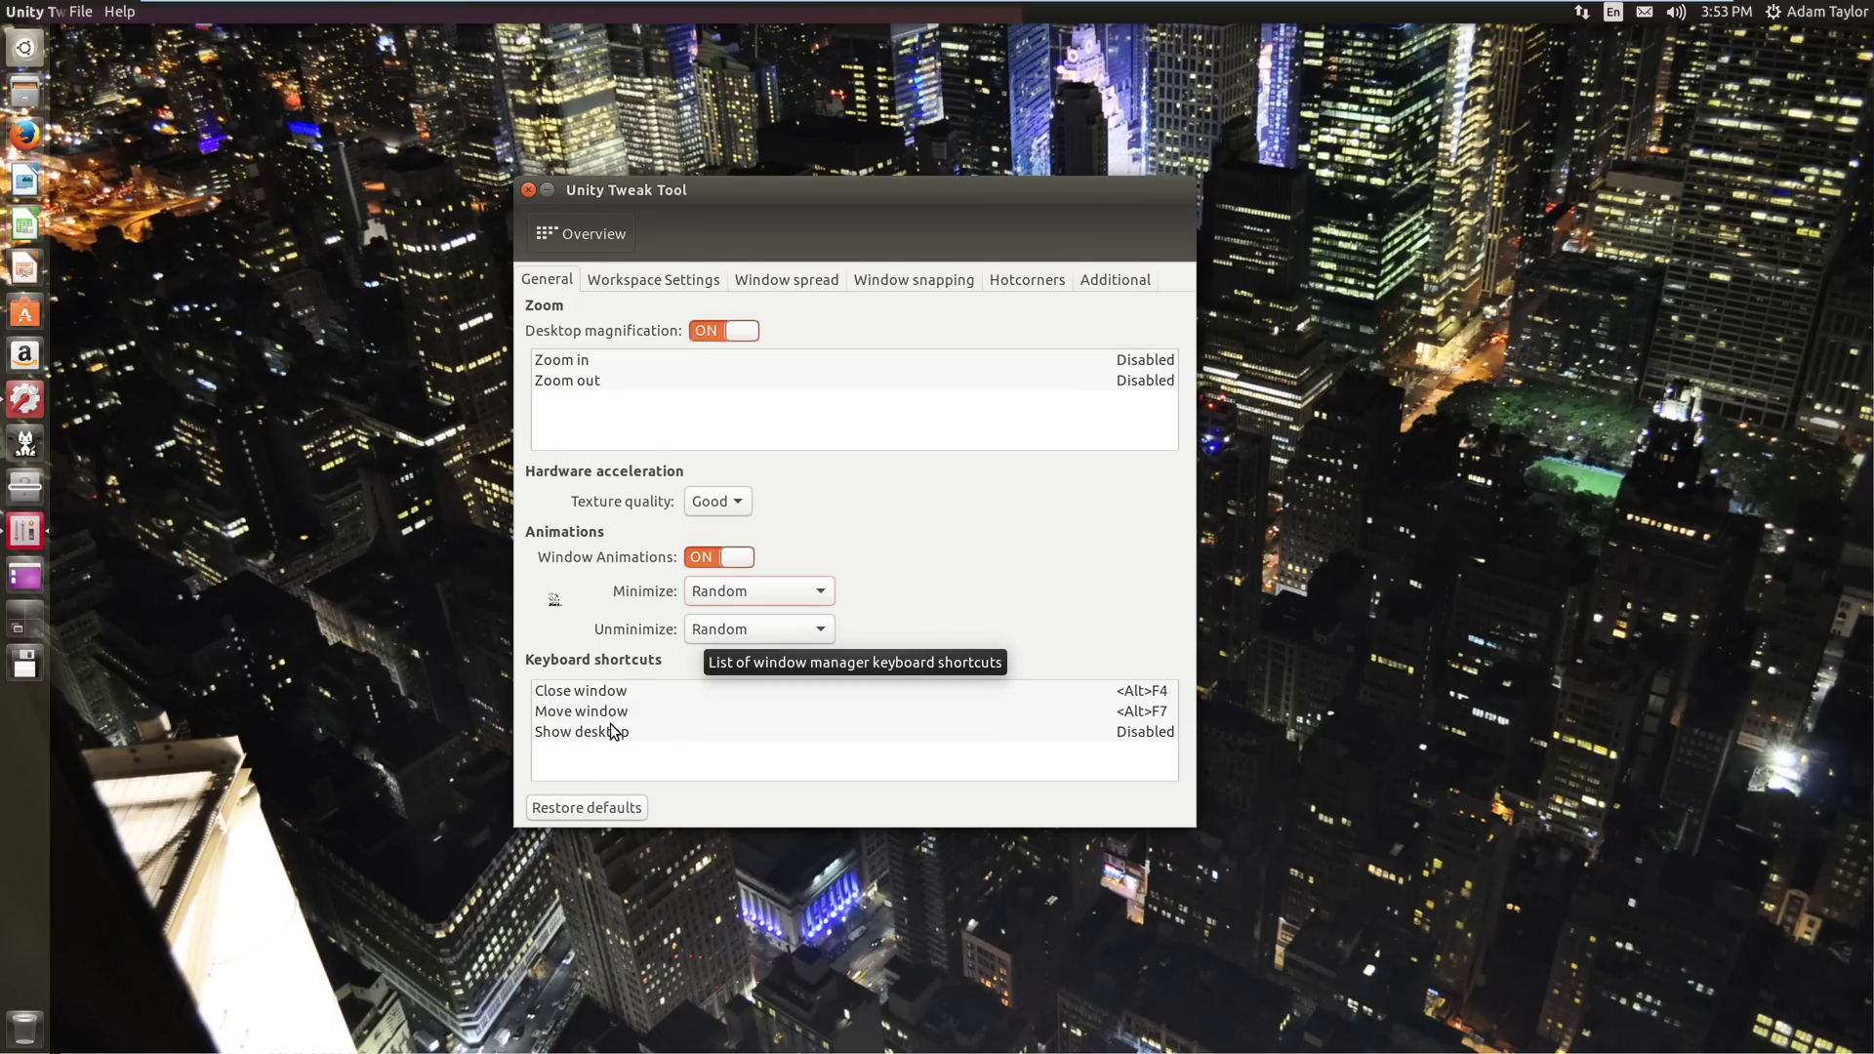
left_click(672, 280)
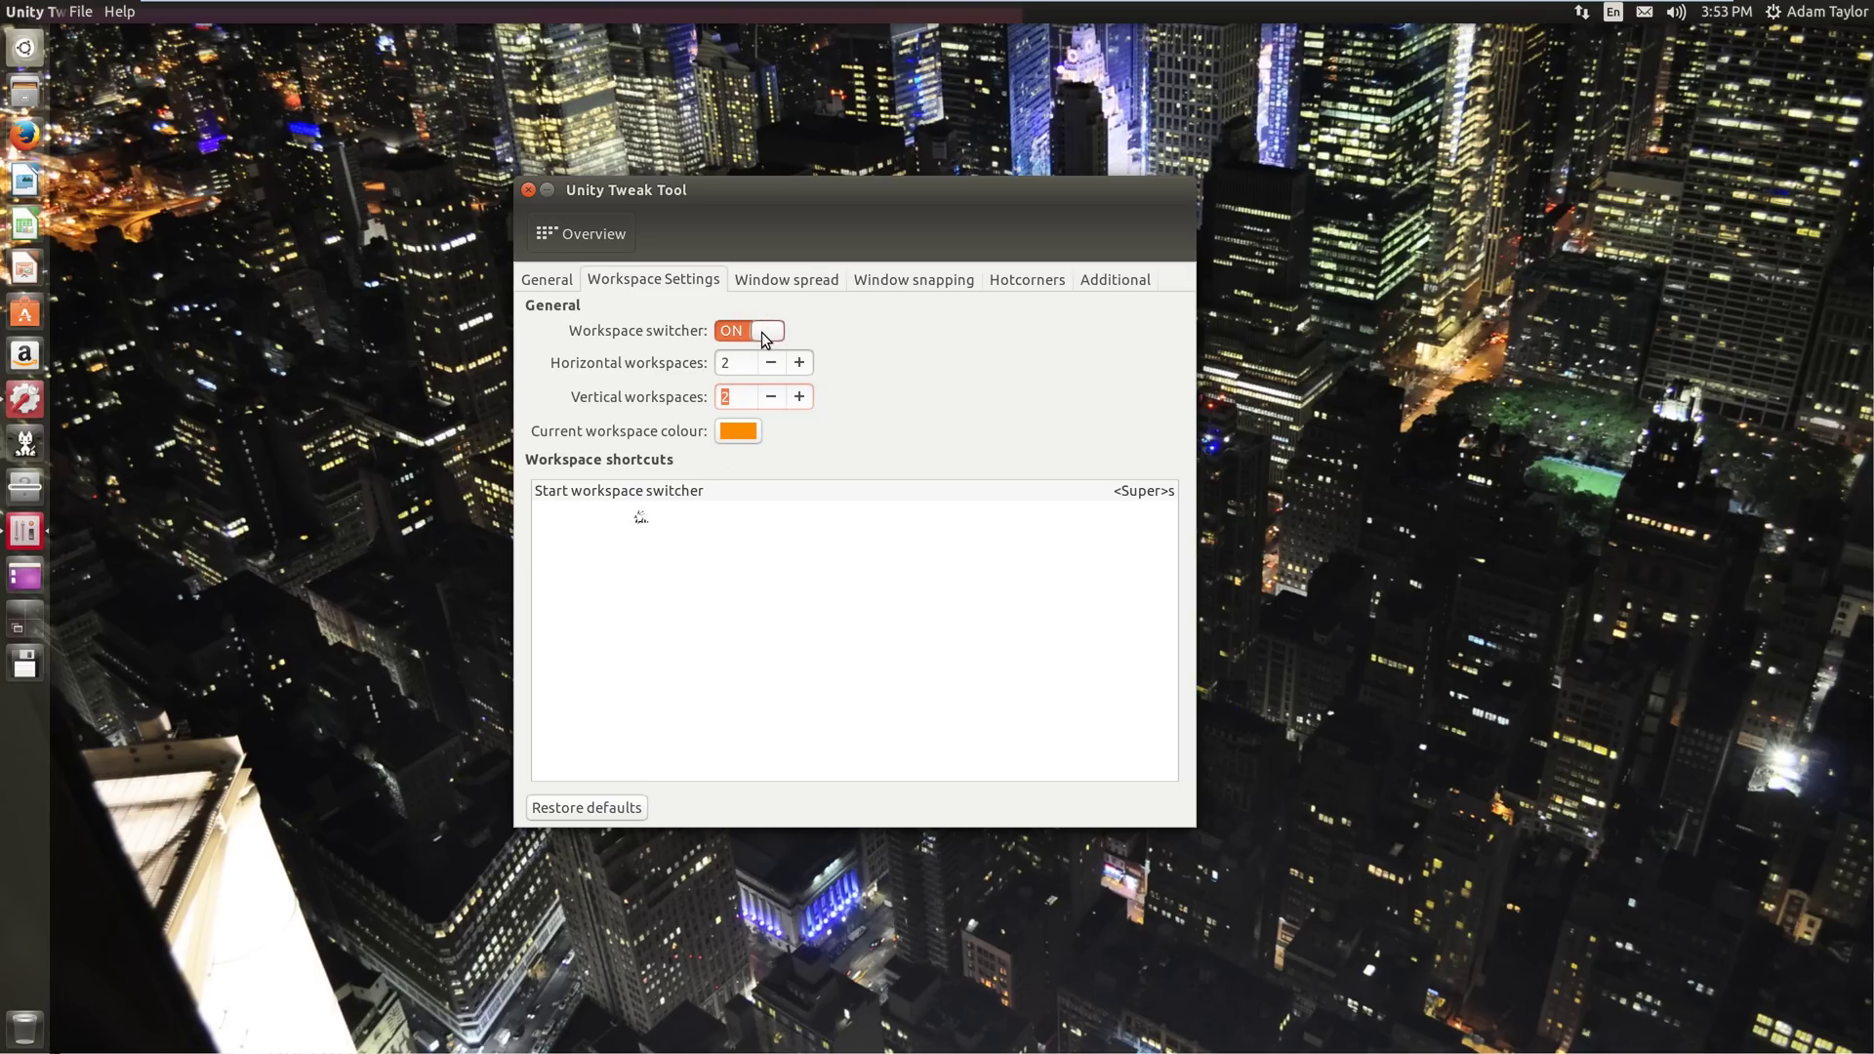
- Check the vertical workspace count and the Start workspace switcher shortcut, keeping the 2×2 grid
left_click(798, 397)
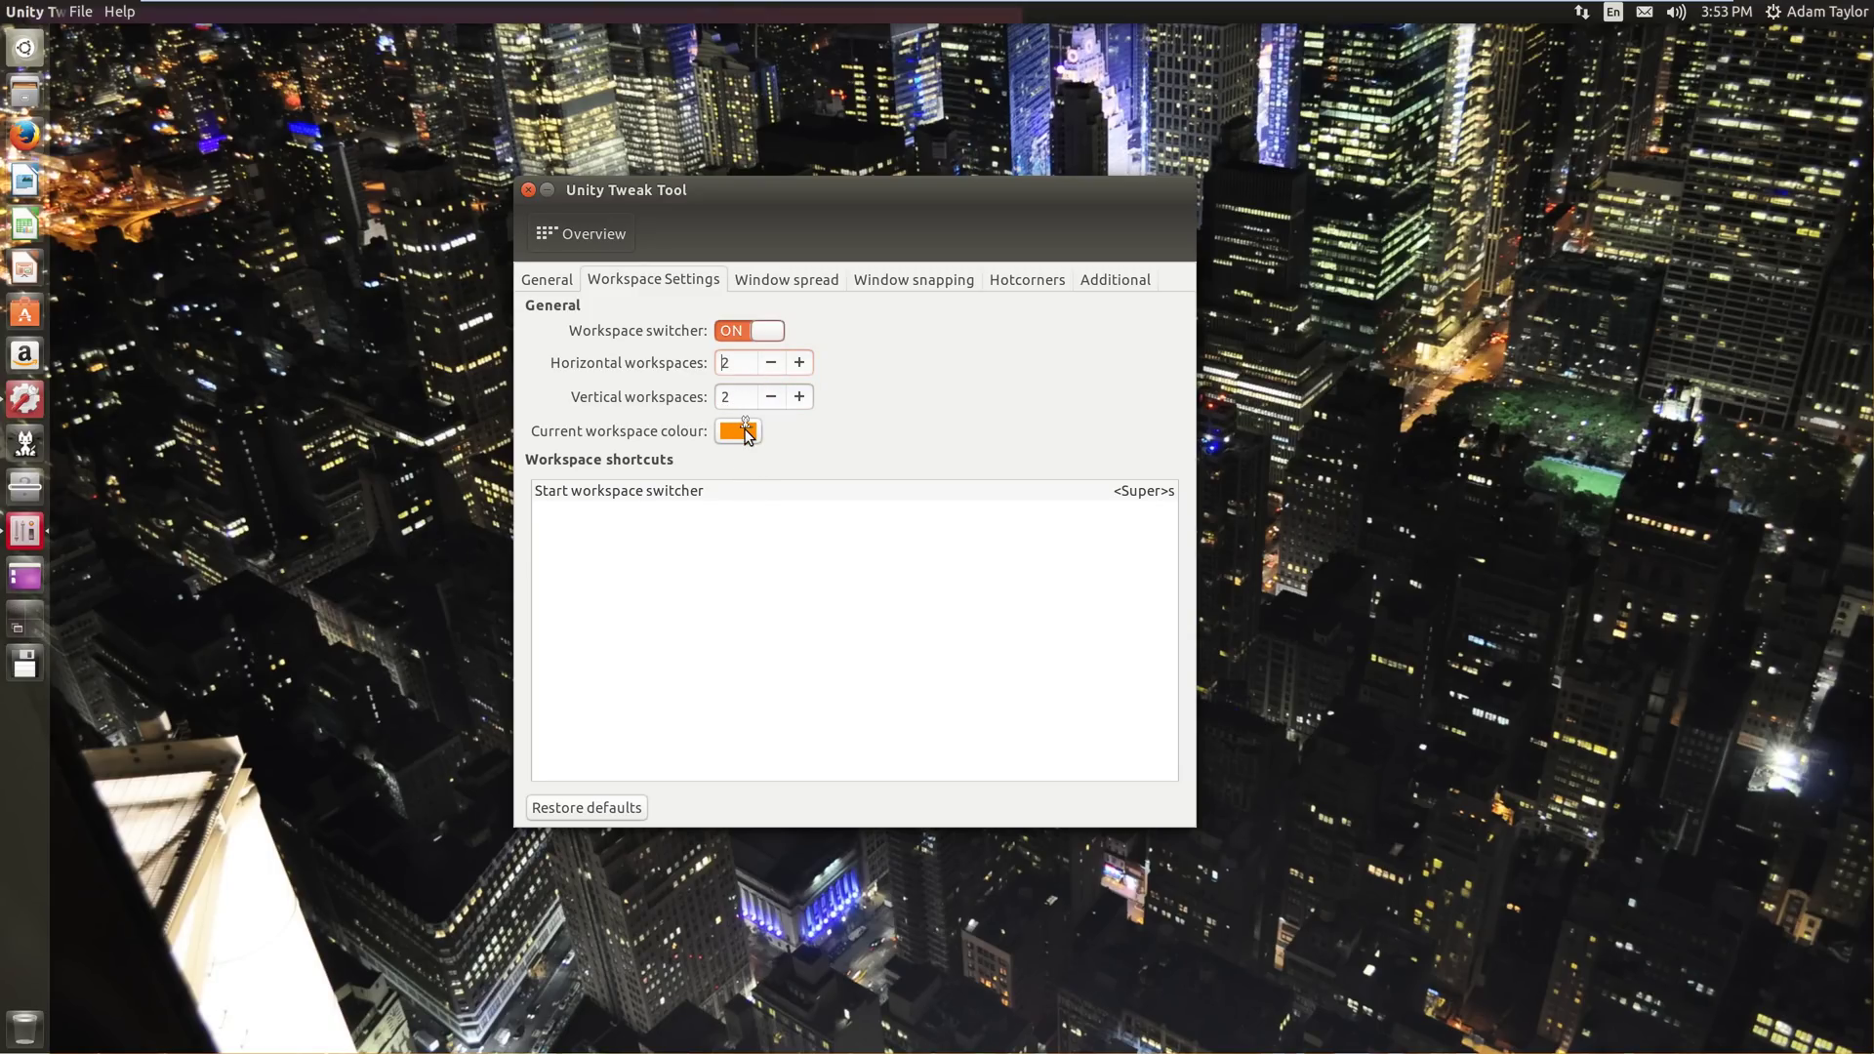
left_click(749, 505)
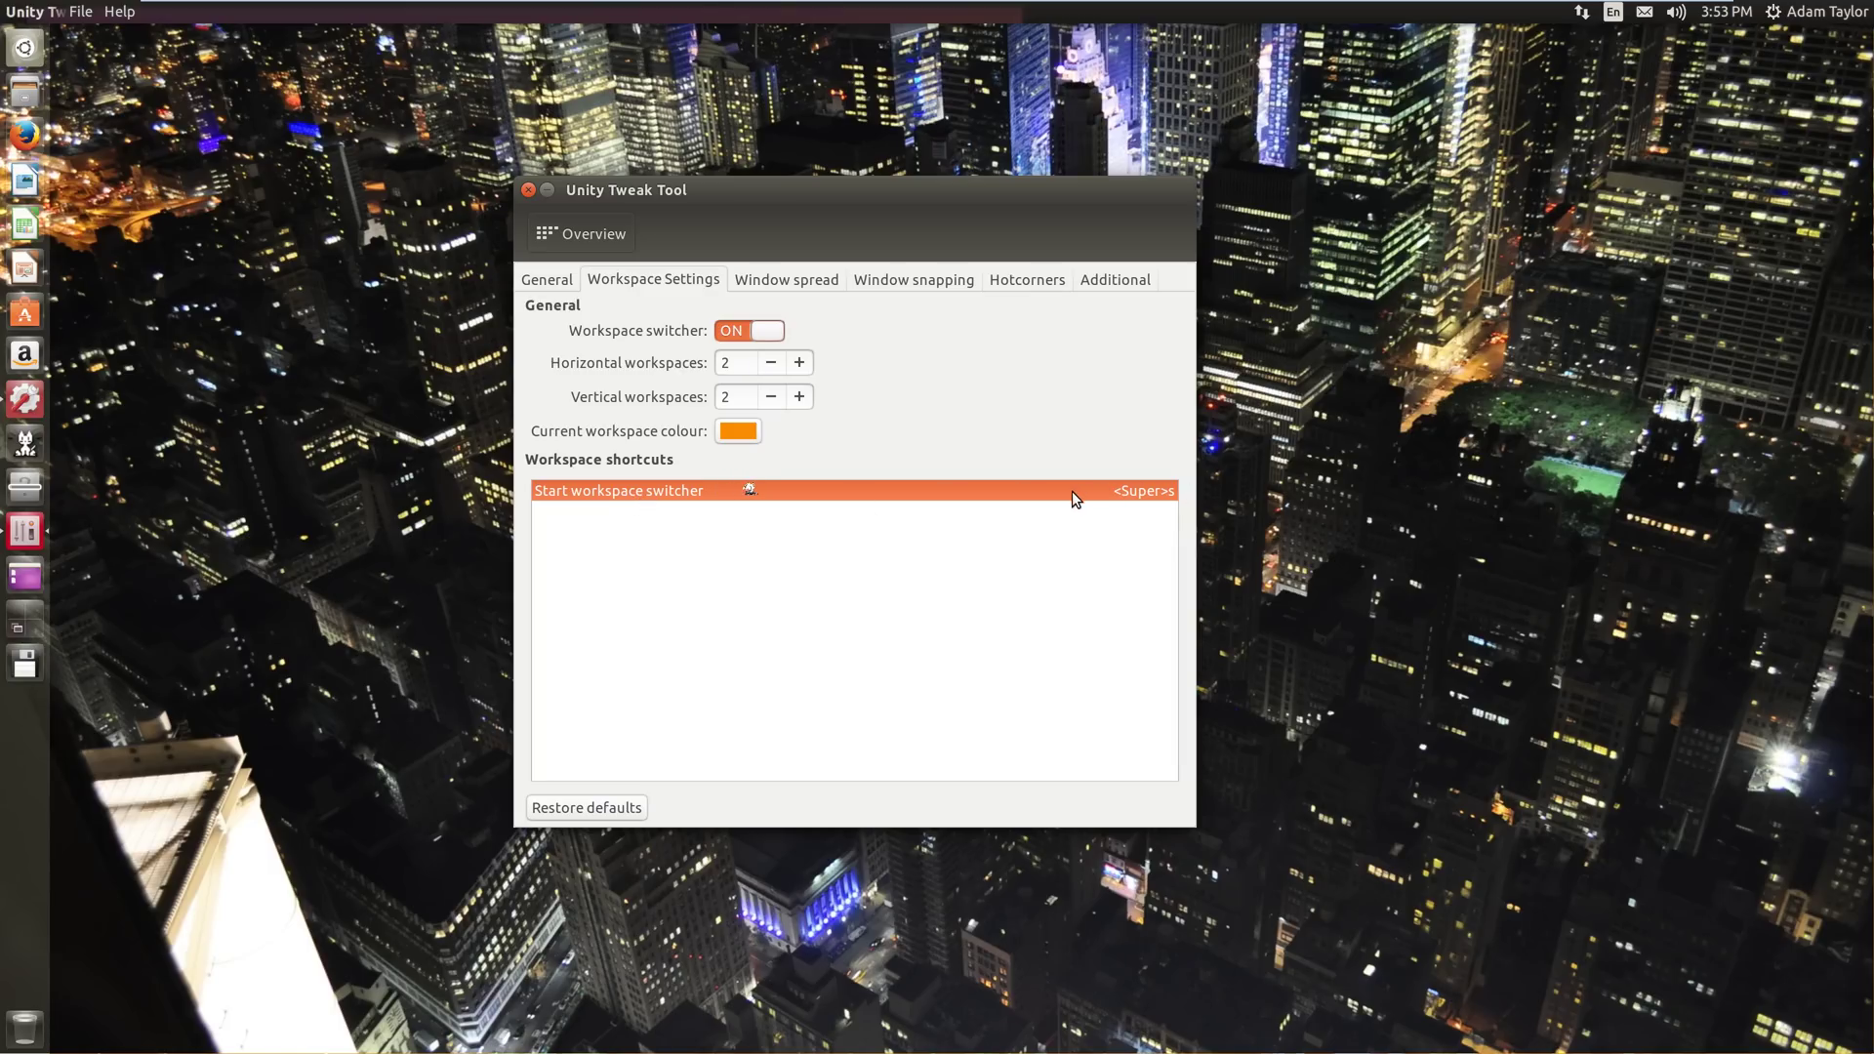
left_click(792, 283)
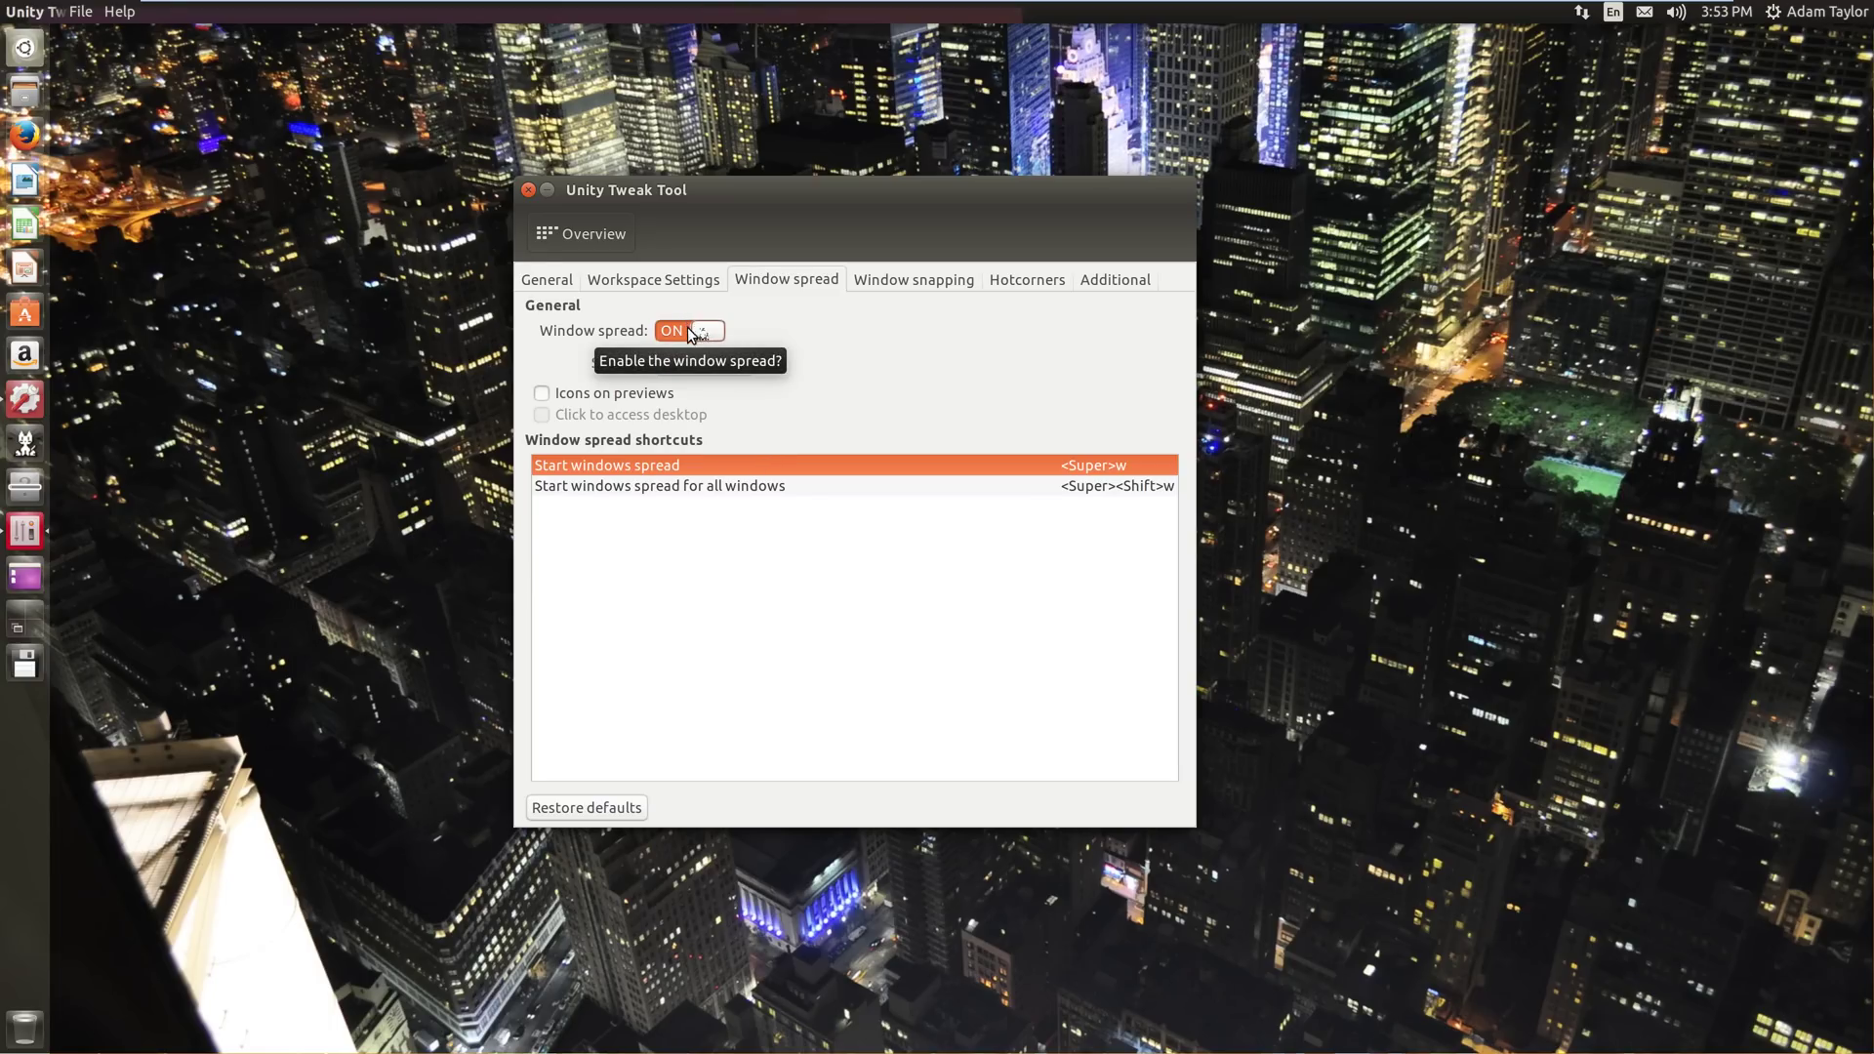
- Adjust the window spread spacing to 32, previewing the spread with Super+W after each change
key("super+w")
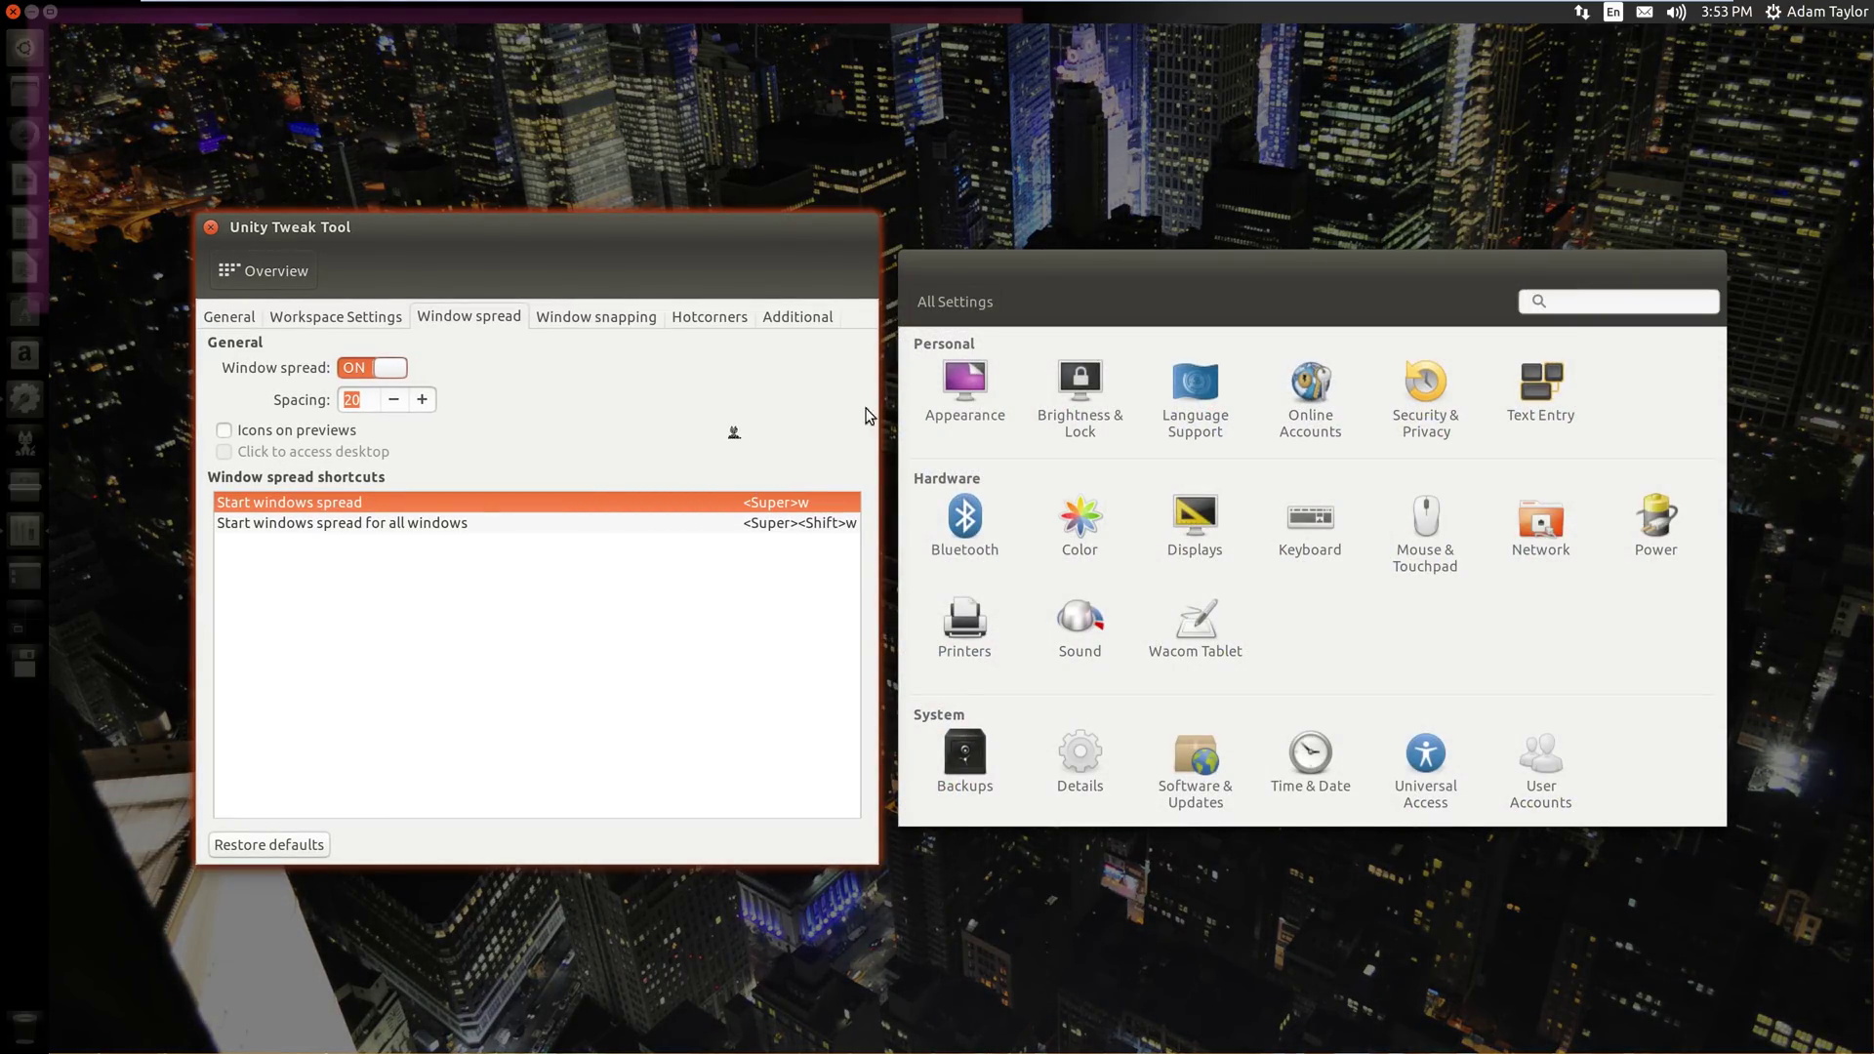
left_click(701, 432)
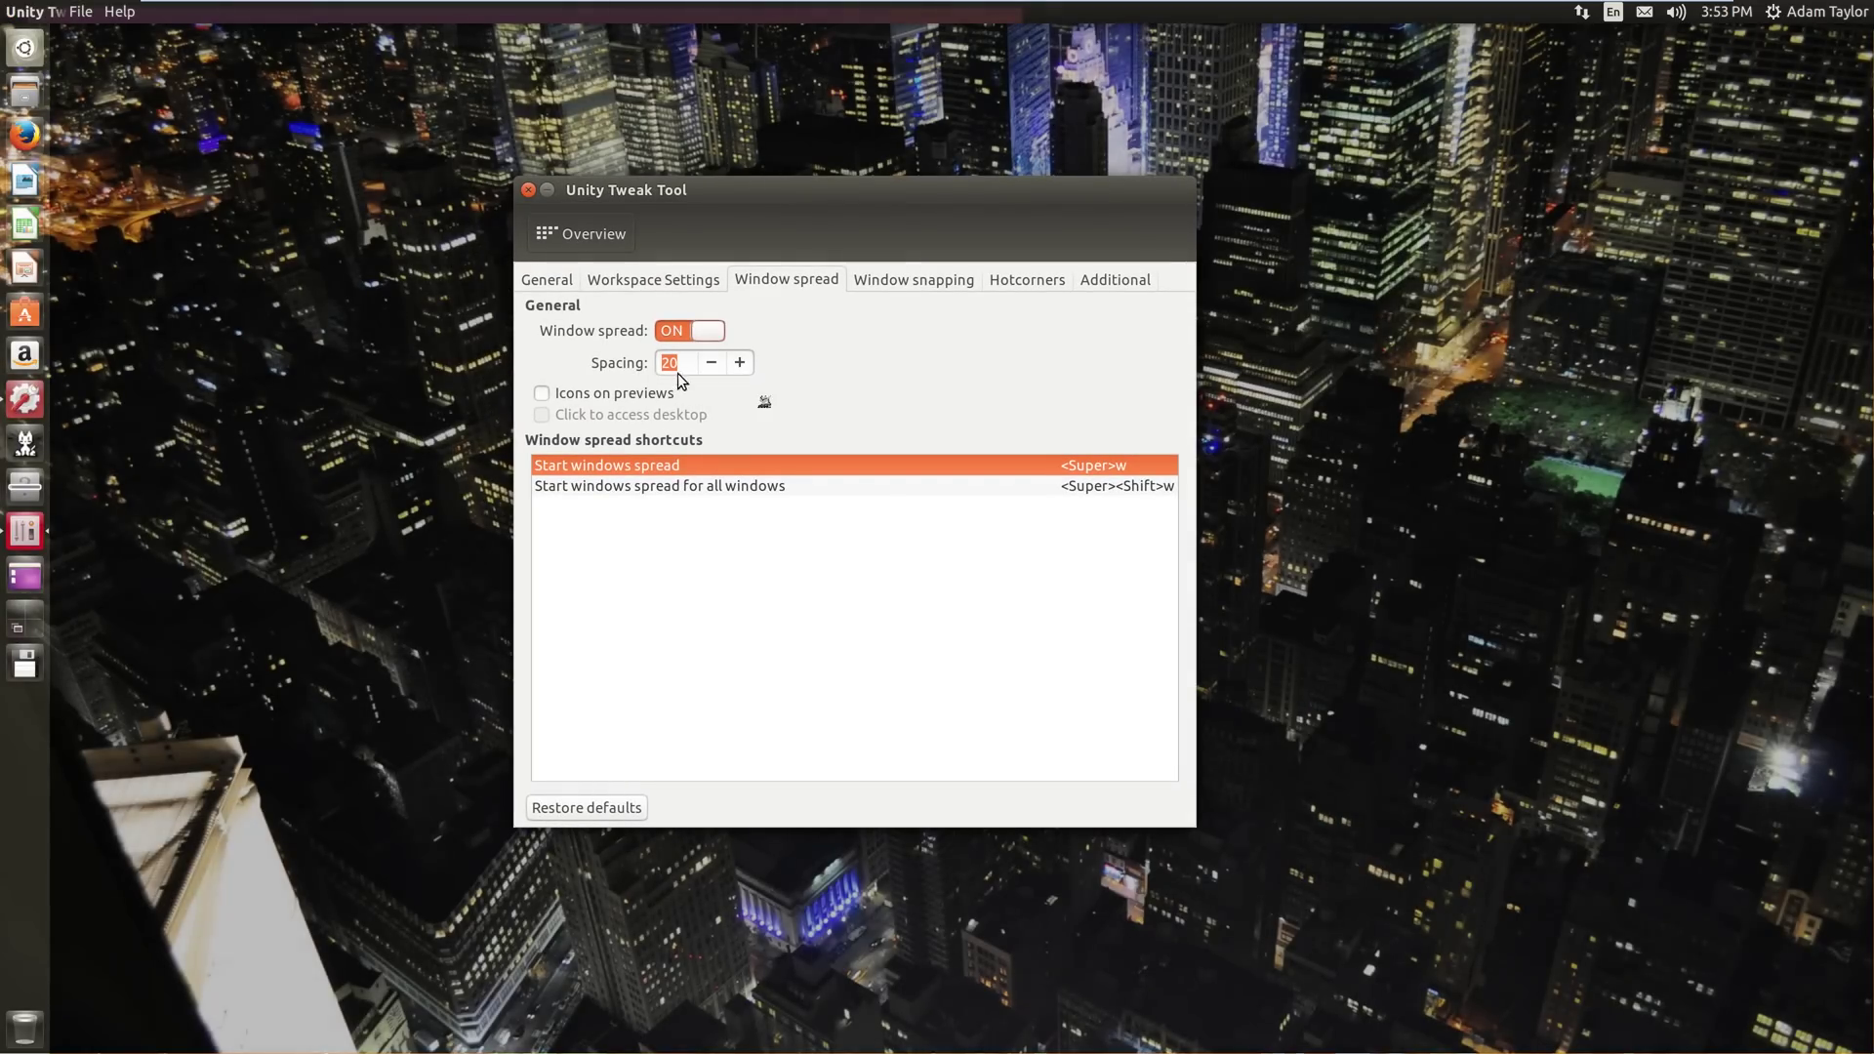
left_click(708, 362)
left_click(709, 362)
left_click(712, 362)
left_click(713, 362)
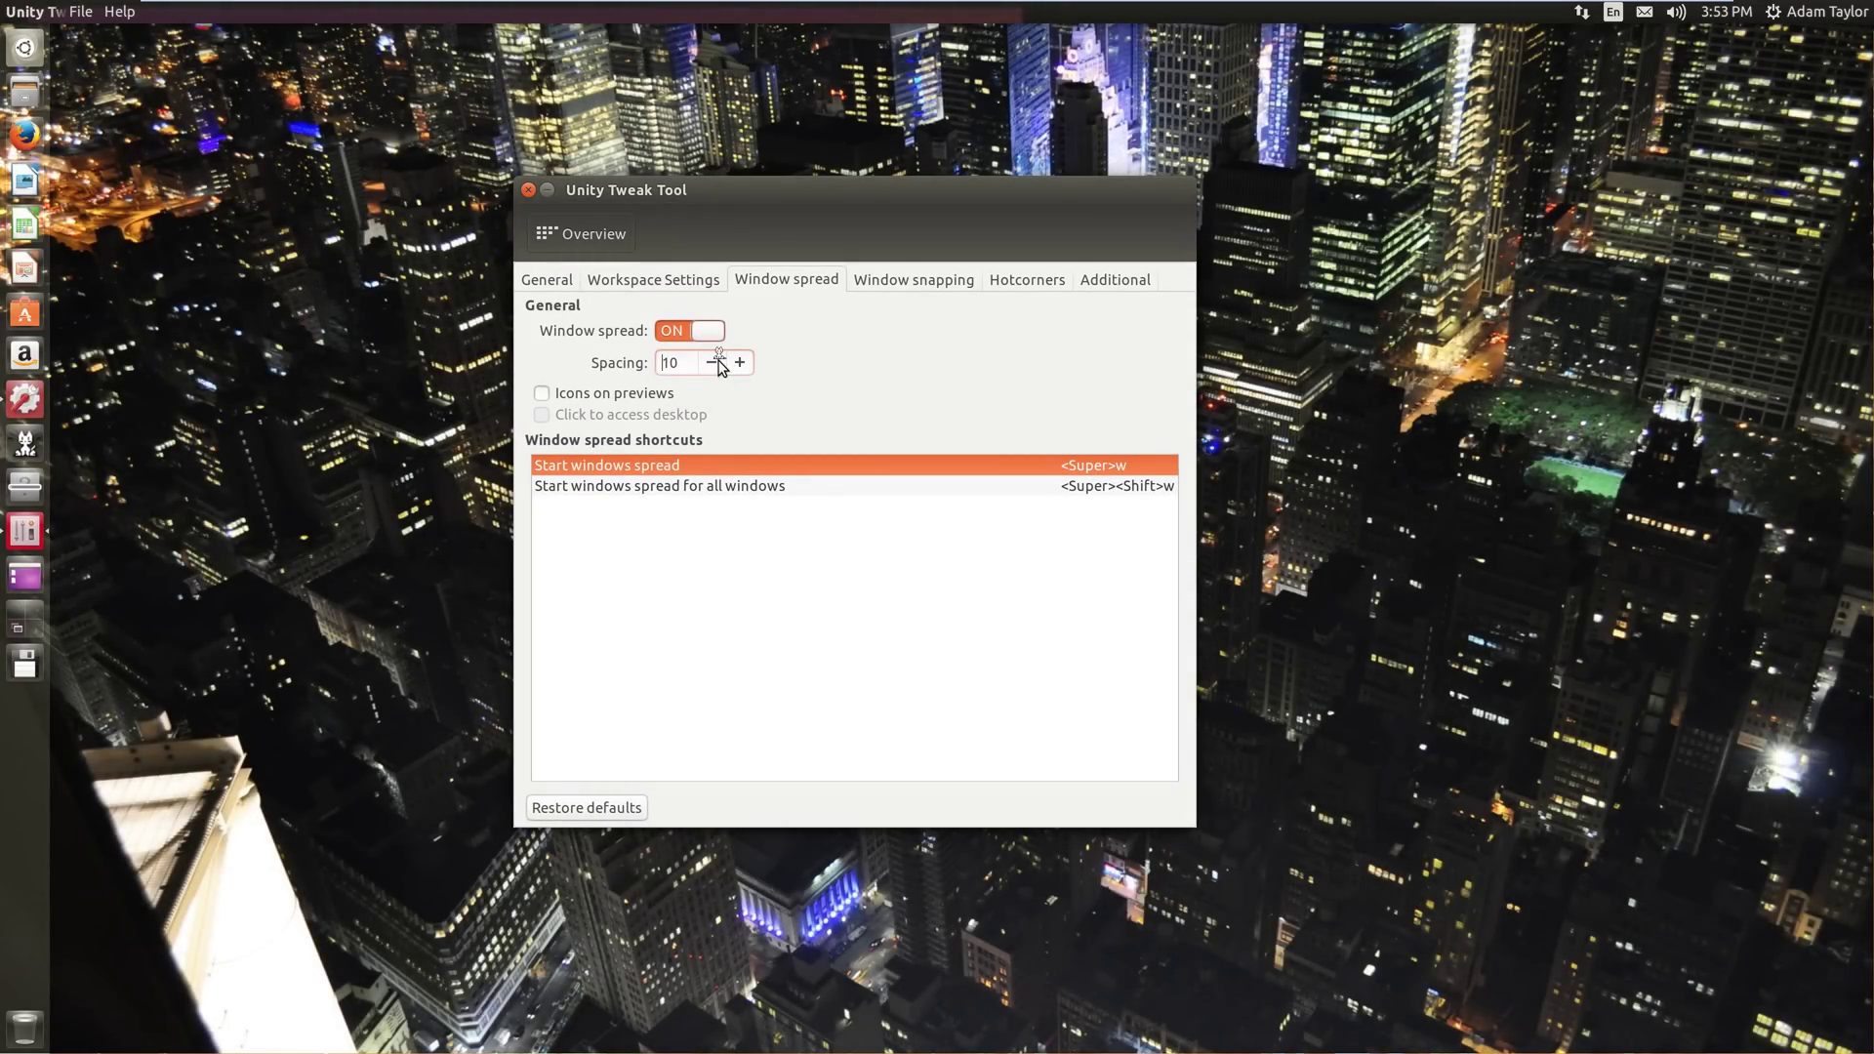
key("super+w")
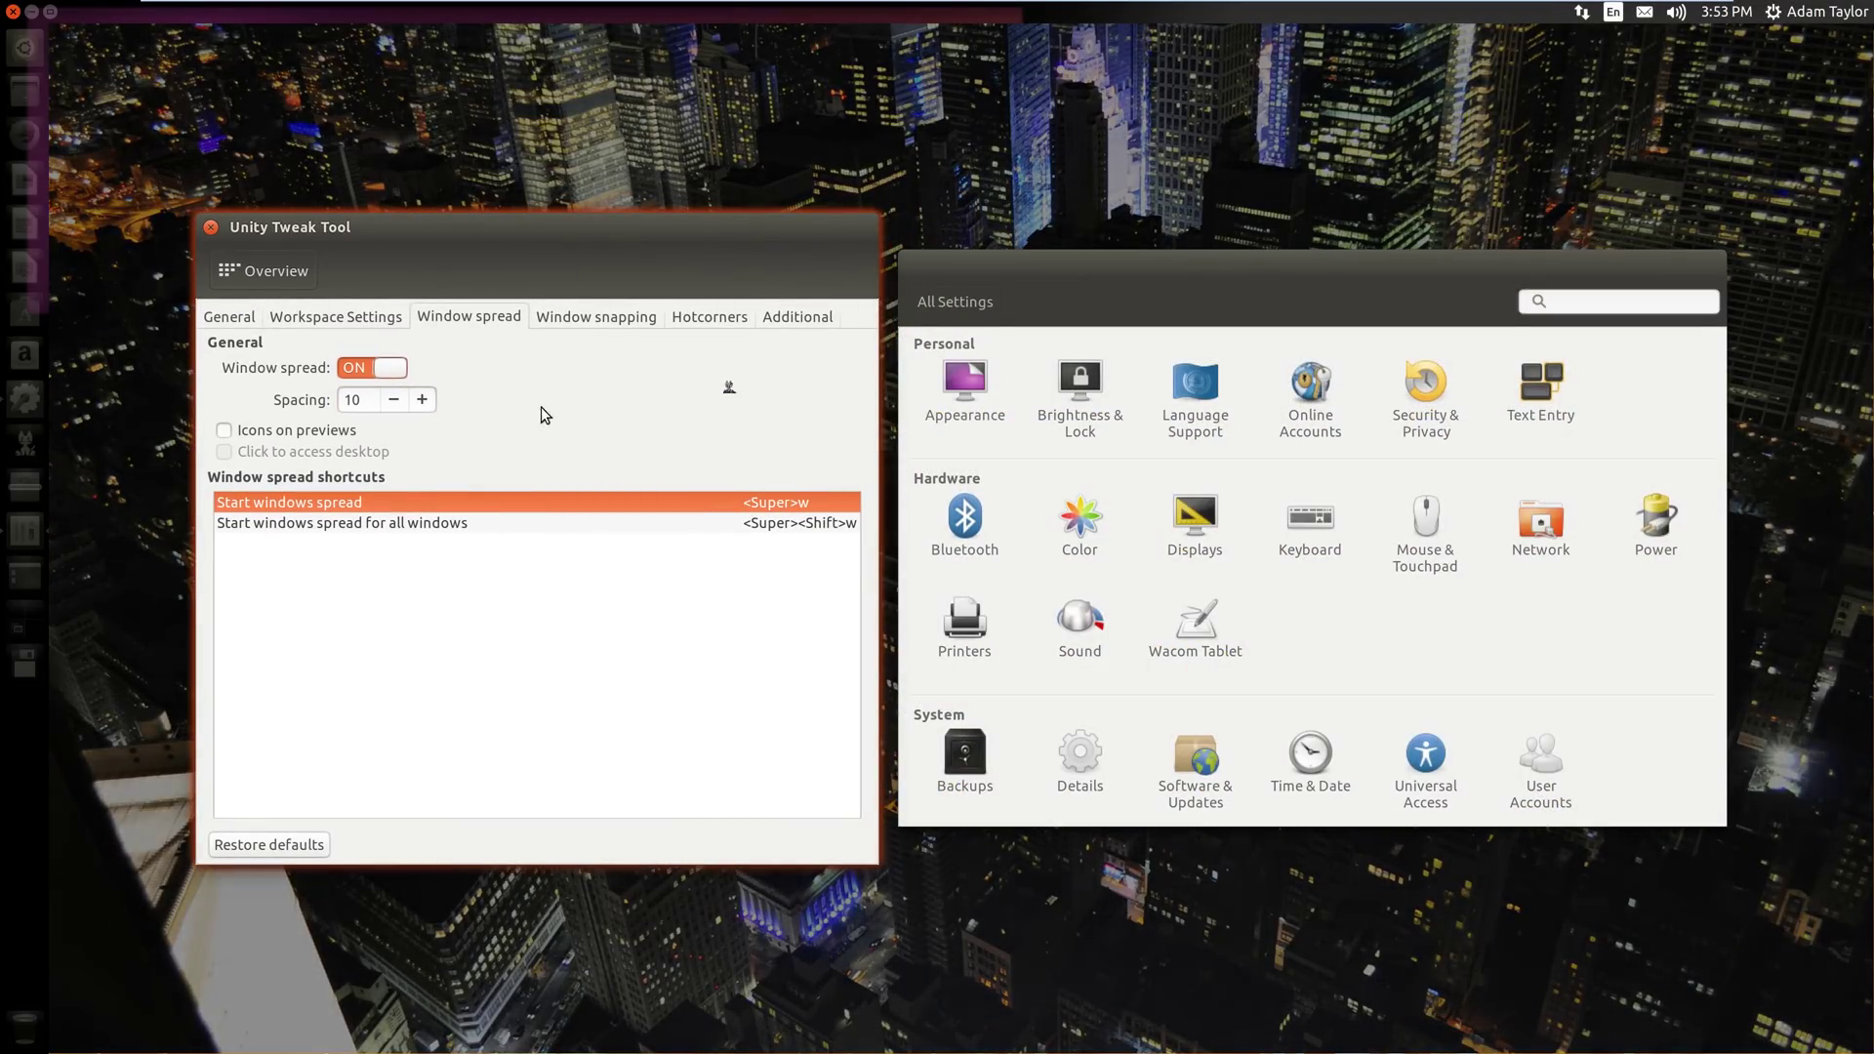
left_click(391, 402)
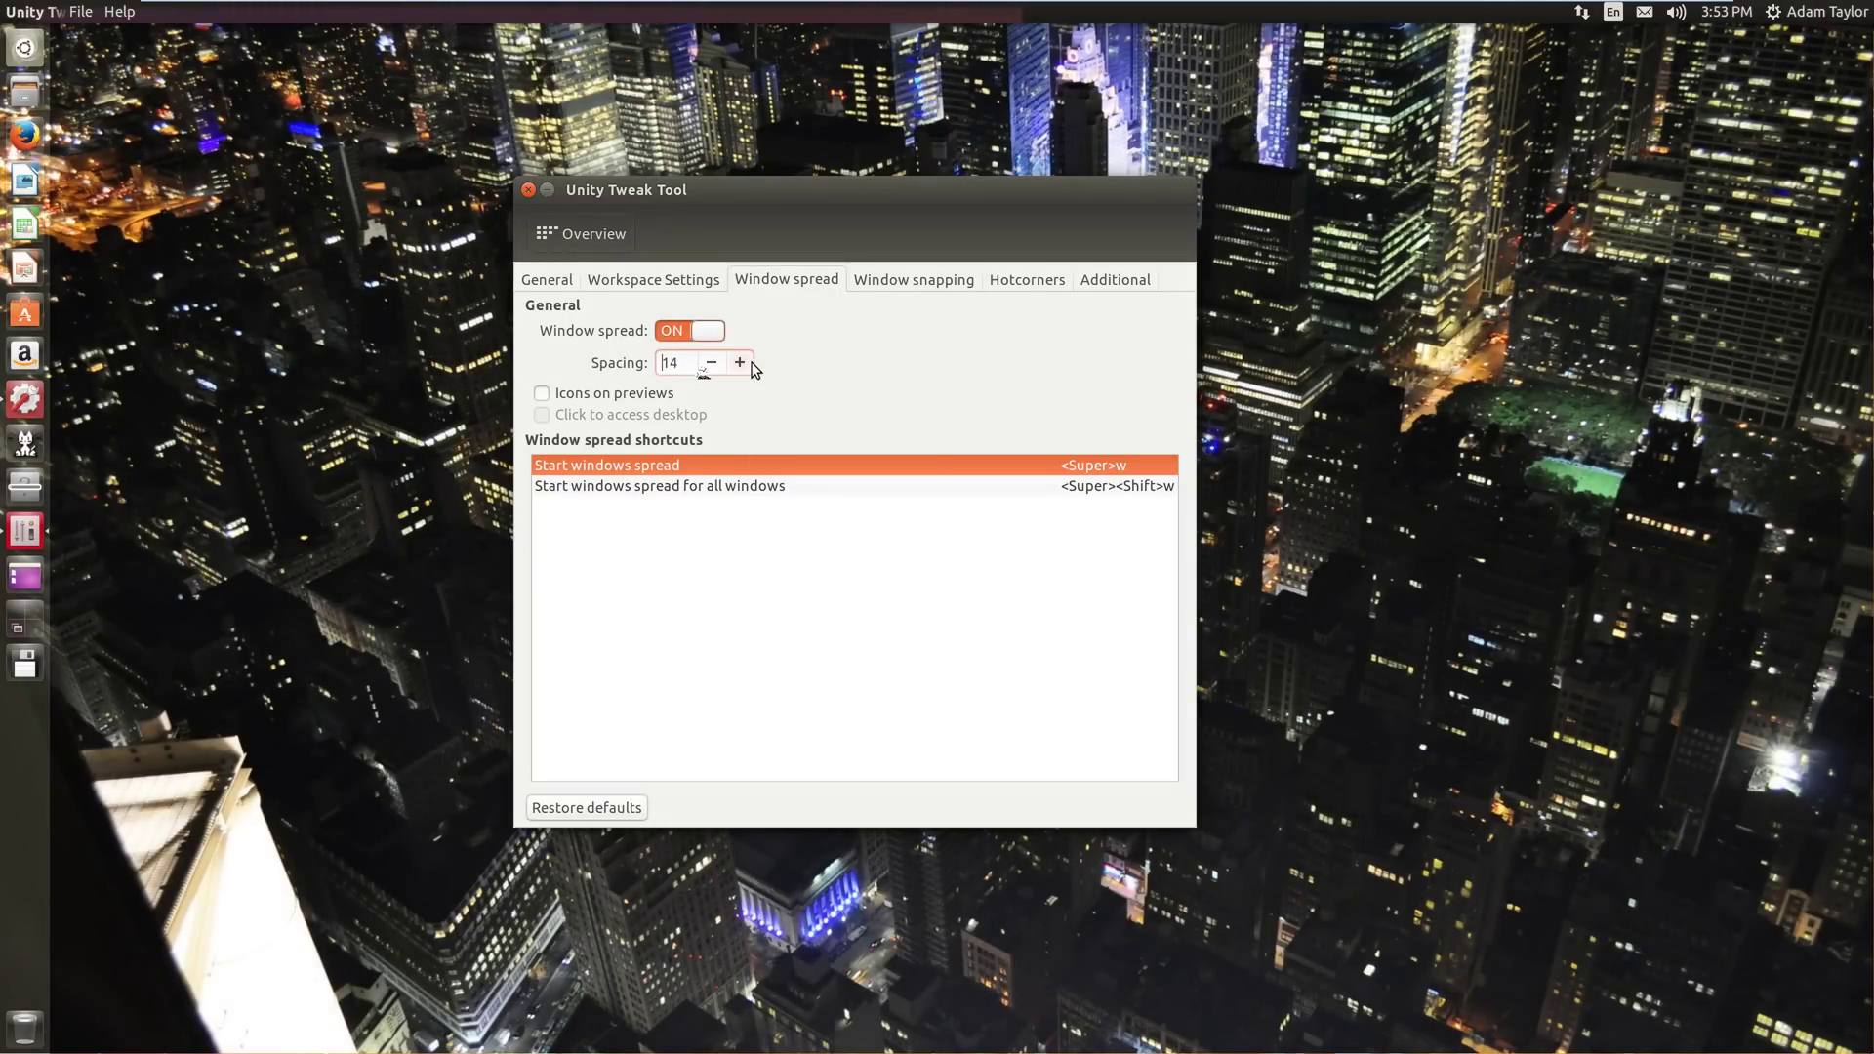
left_click(740, 362)
key("super+w")
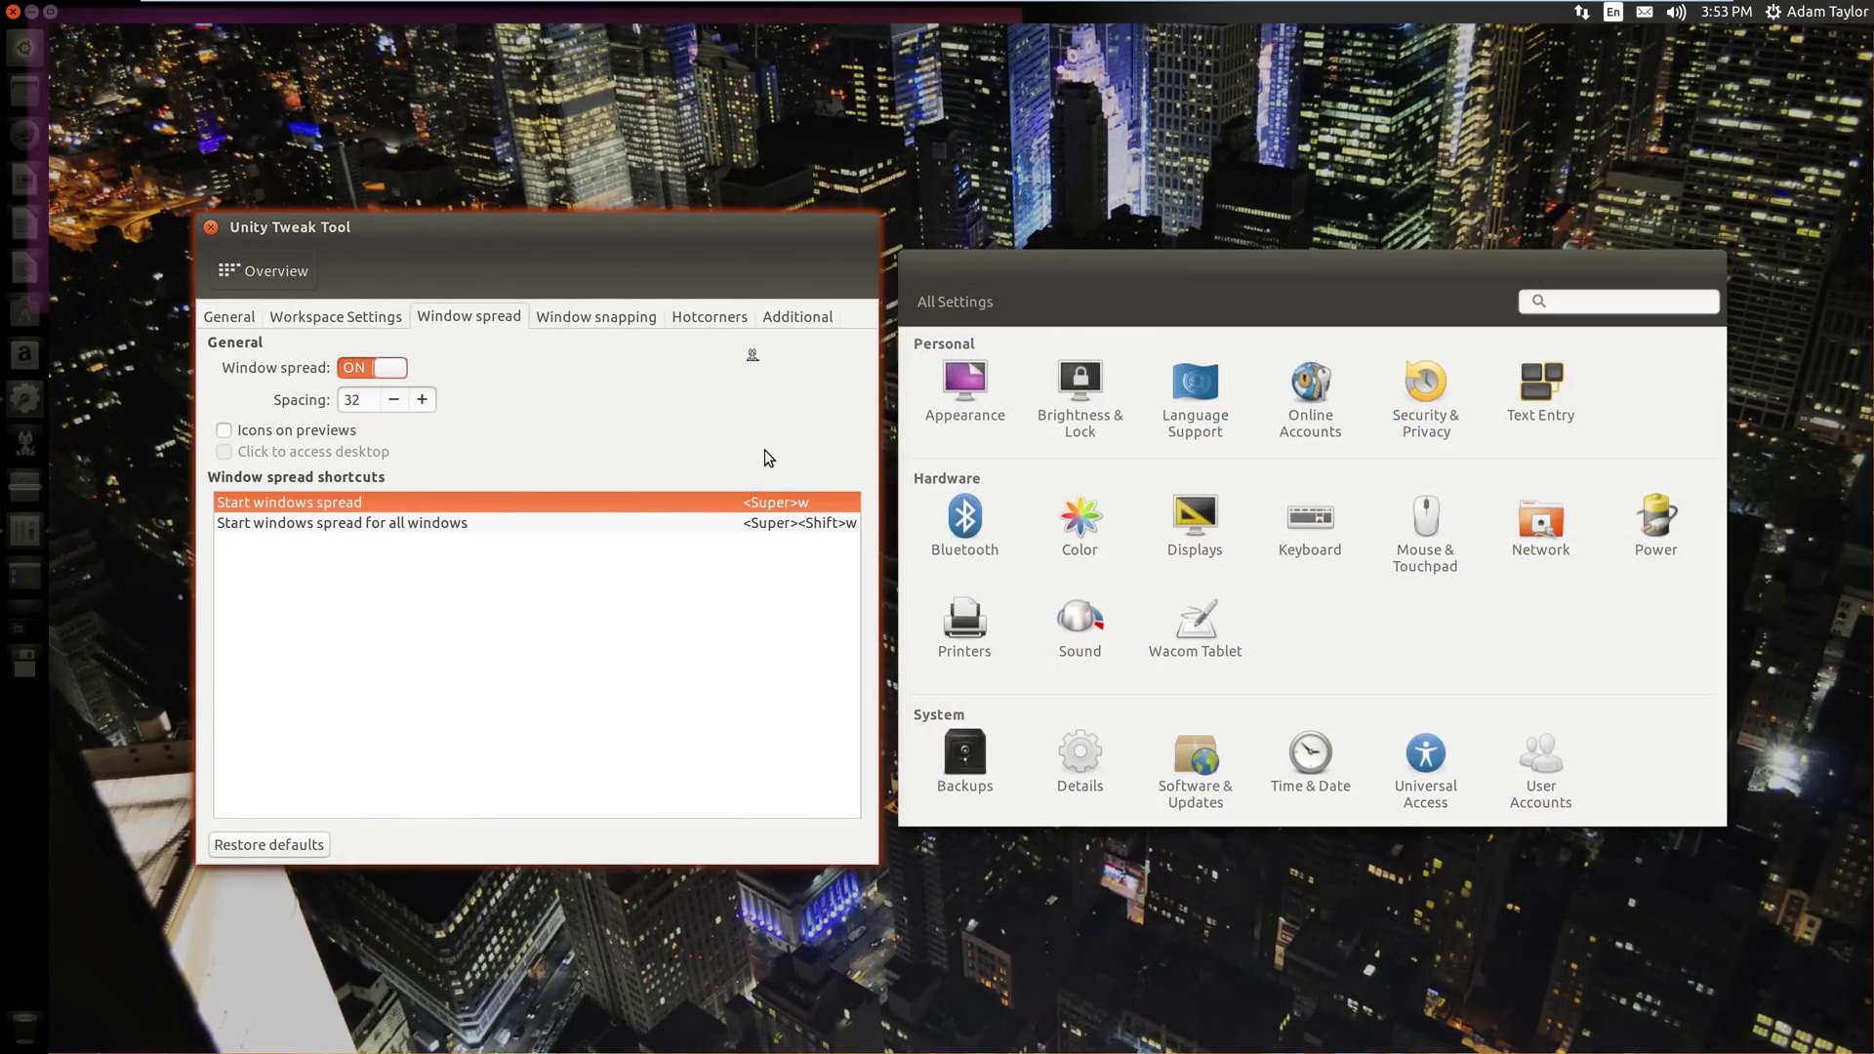
left_click(764, 450)
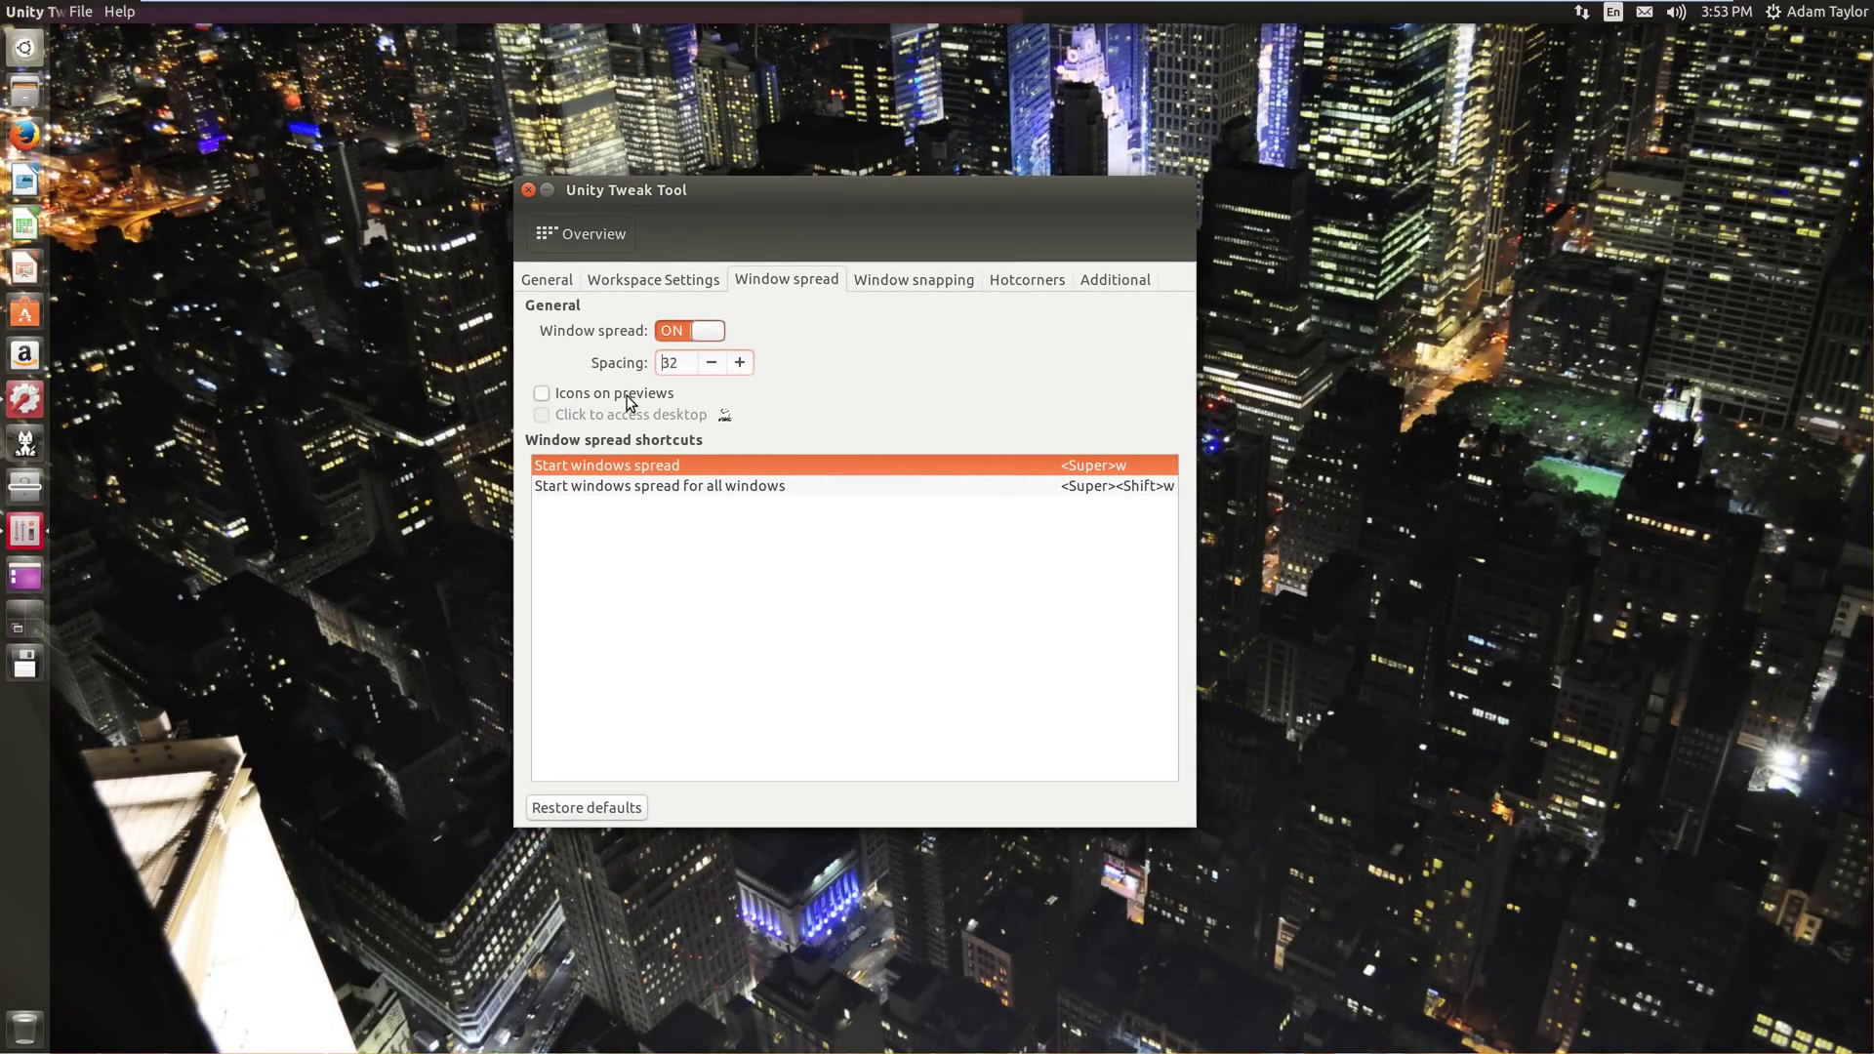
- Enable app icons on window previews and check them in the window spread
left_click(625, 394)
key("super+w")
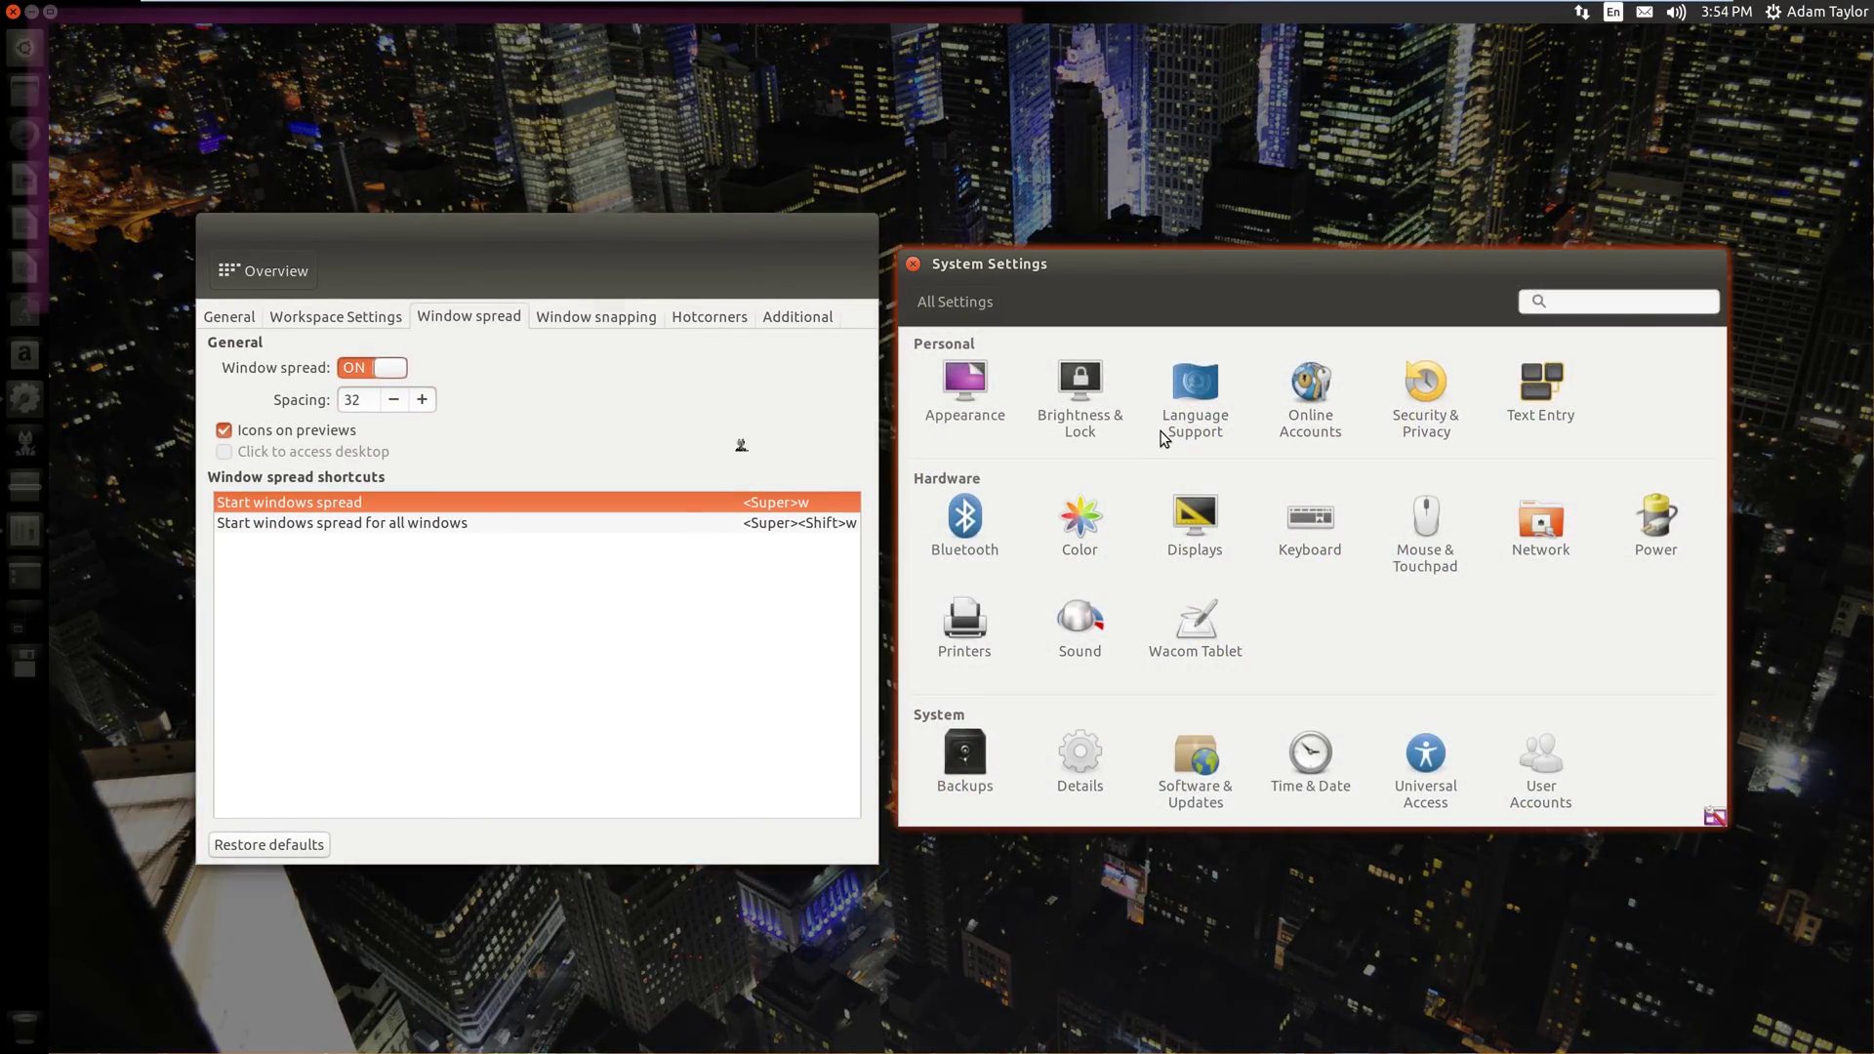
left_click(589, 460)
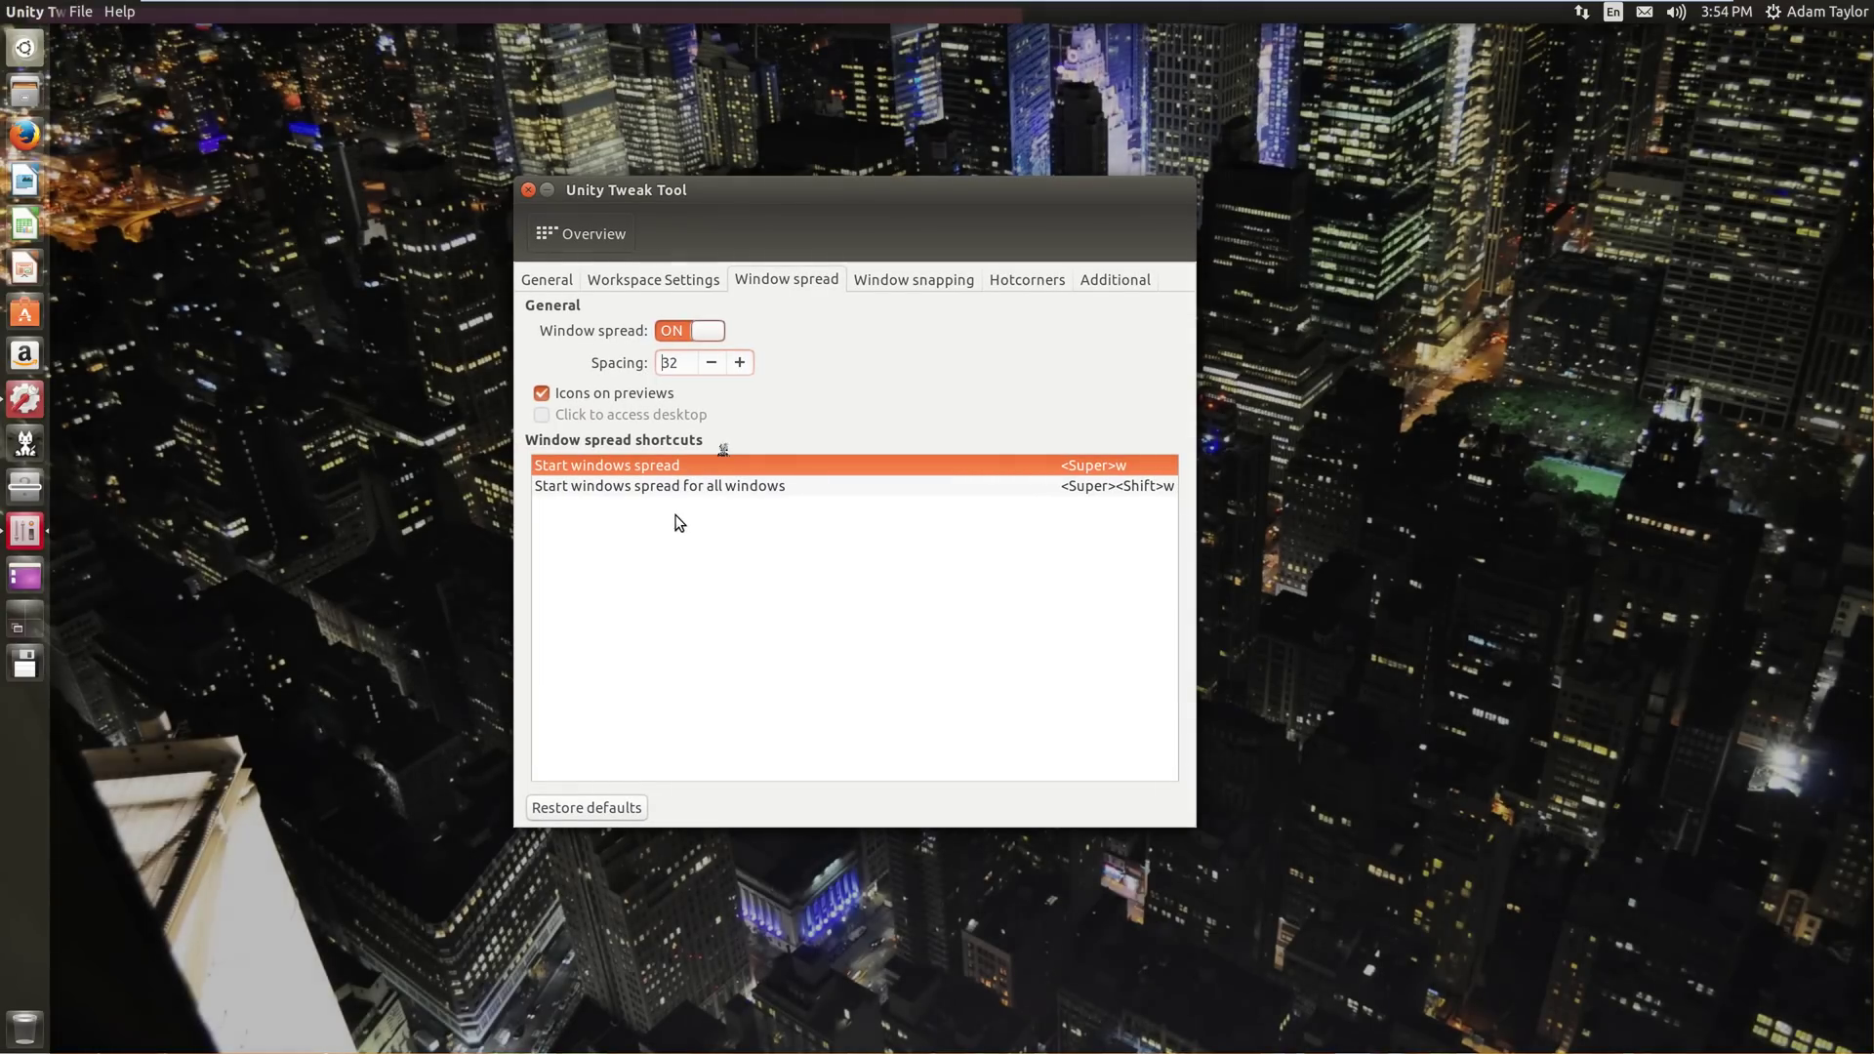
left_click(872, 283)
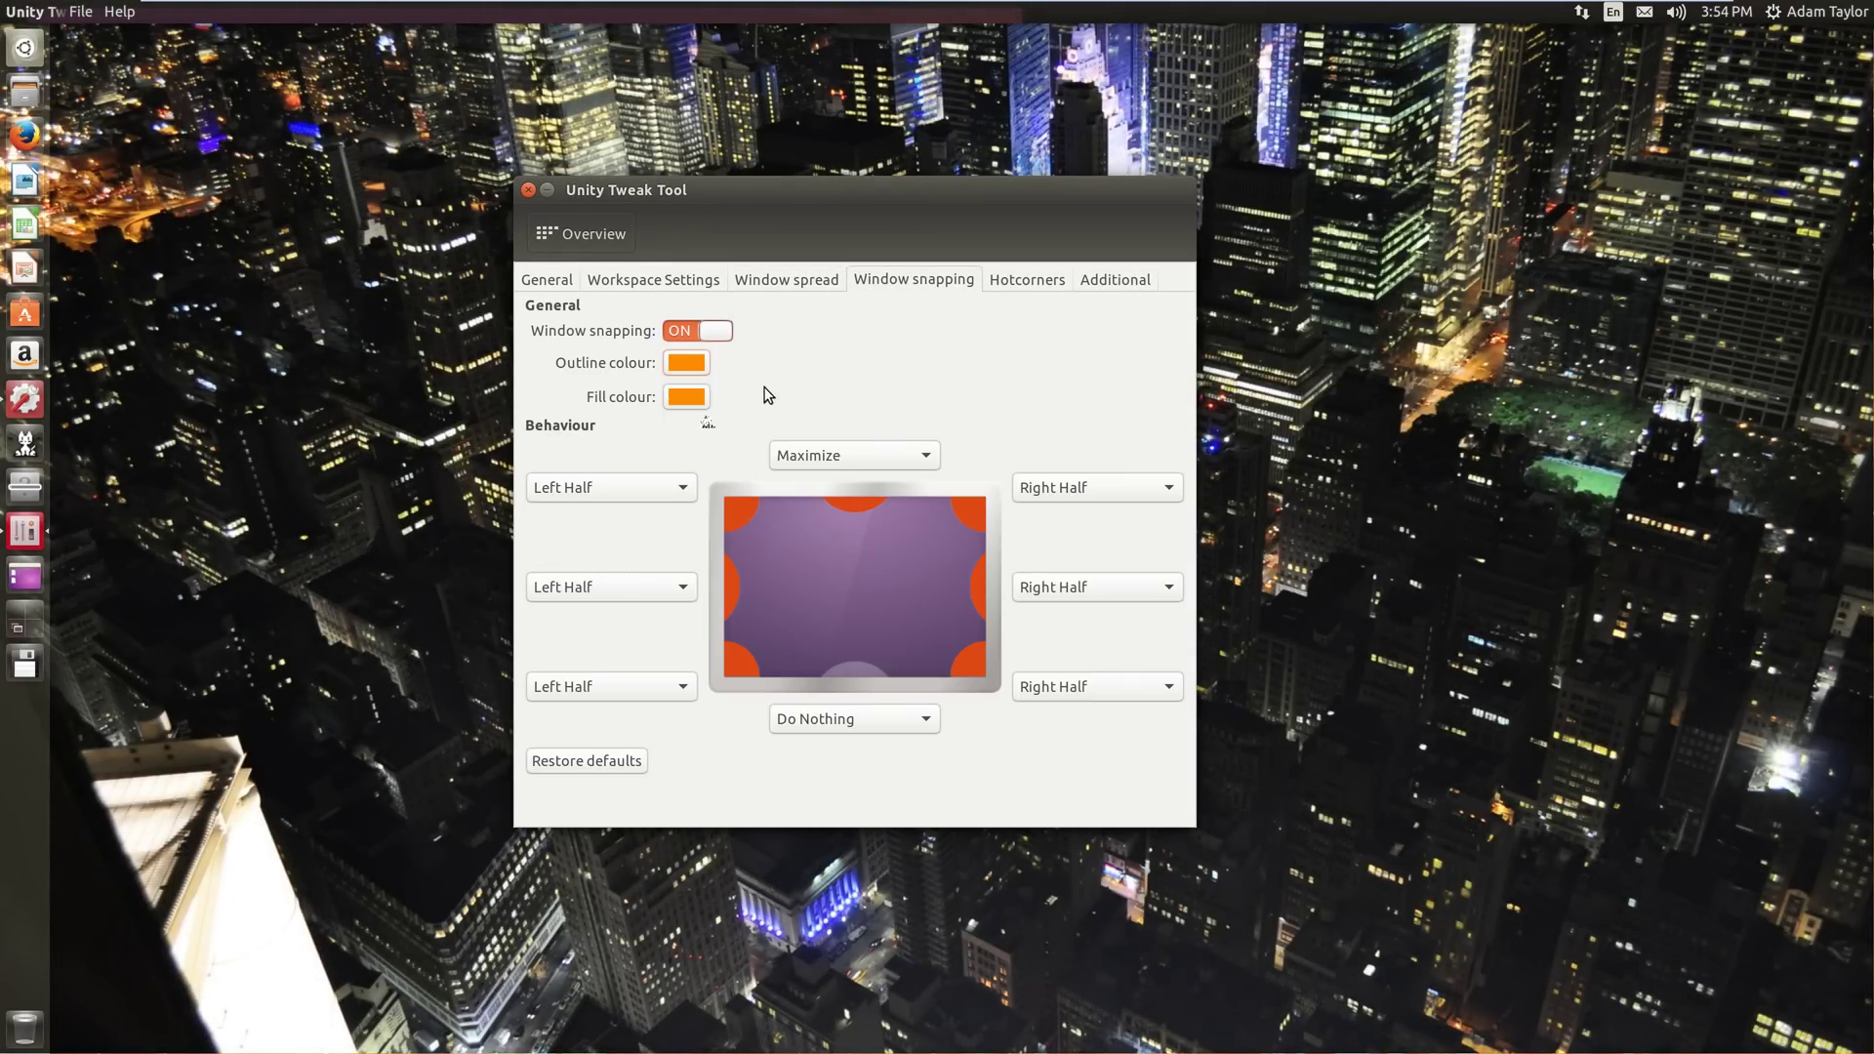
- Toggle window snapping off and back on while dragging the window to screen edges, leaving it enabled
left_click_drag(828, 185, 1857, 60)
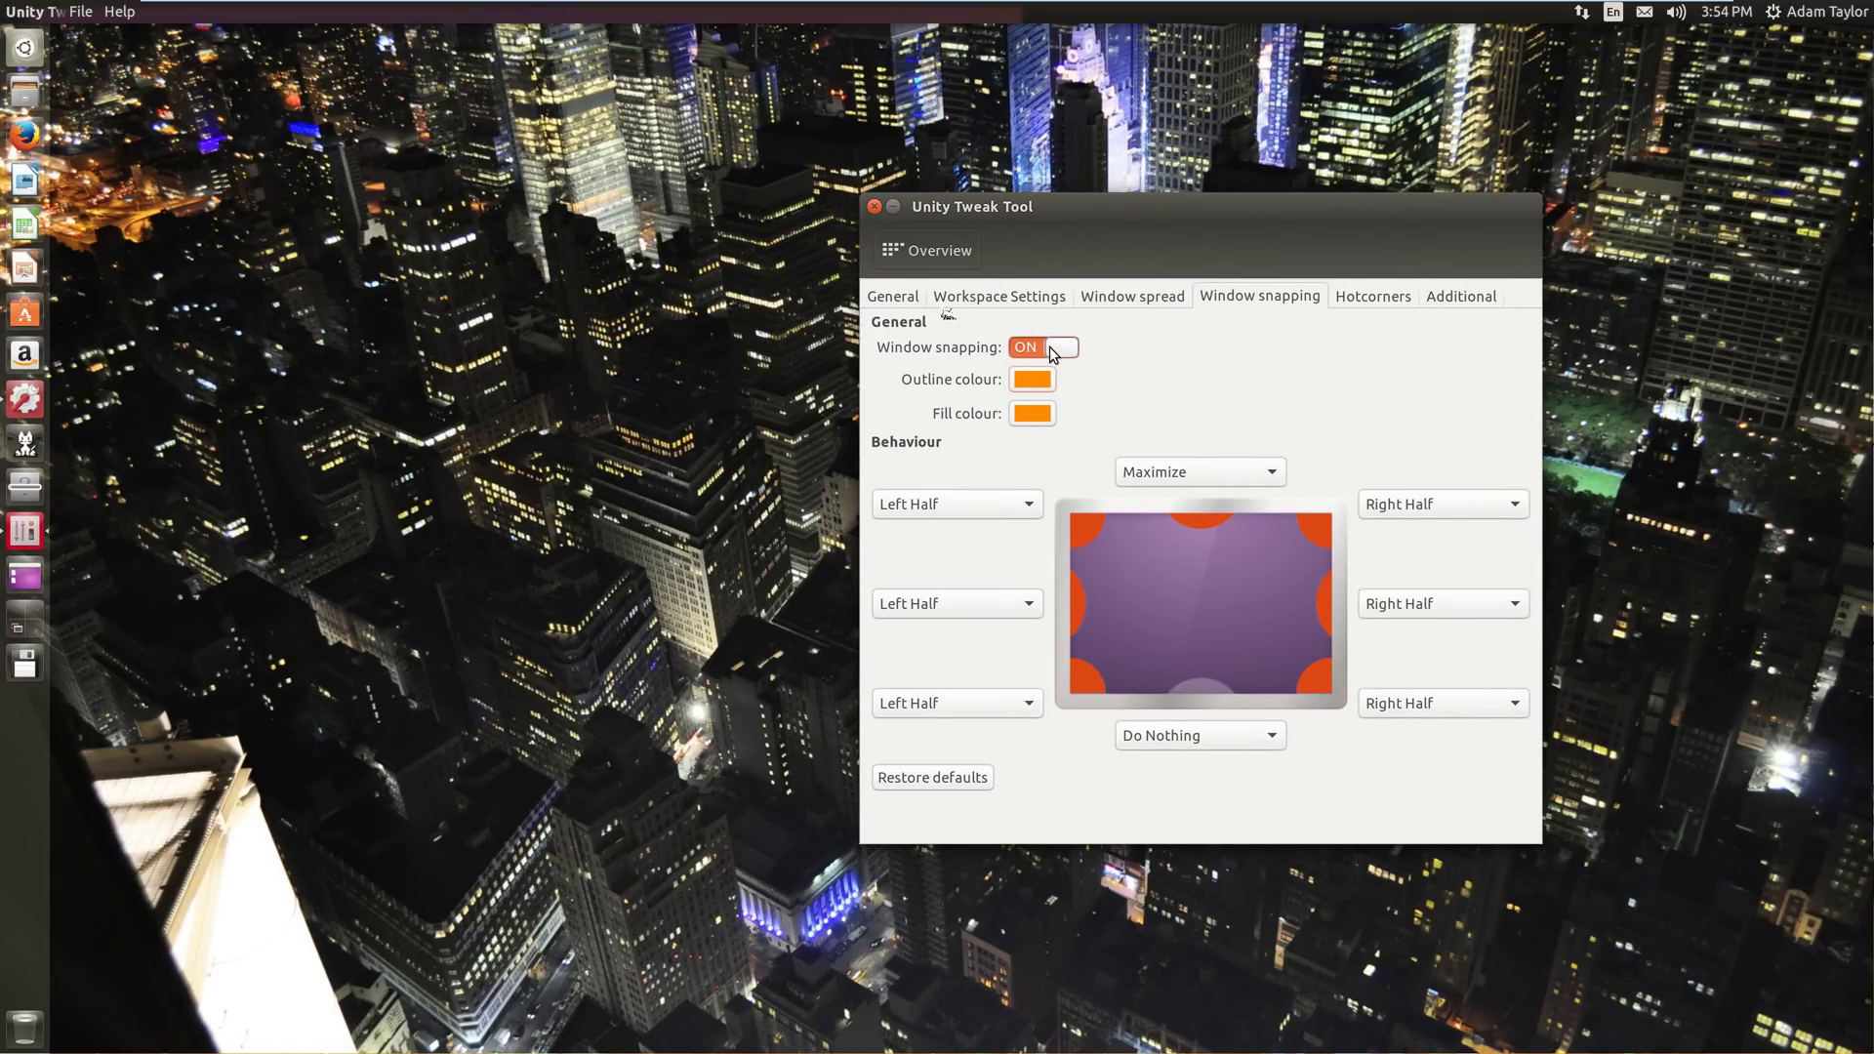
left_click(1048, 349)
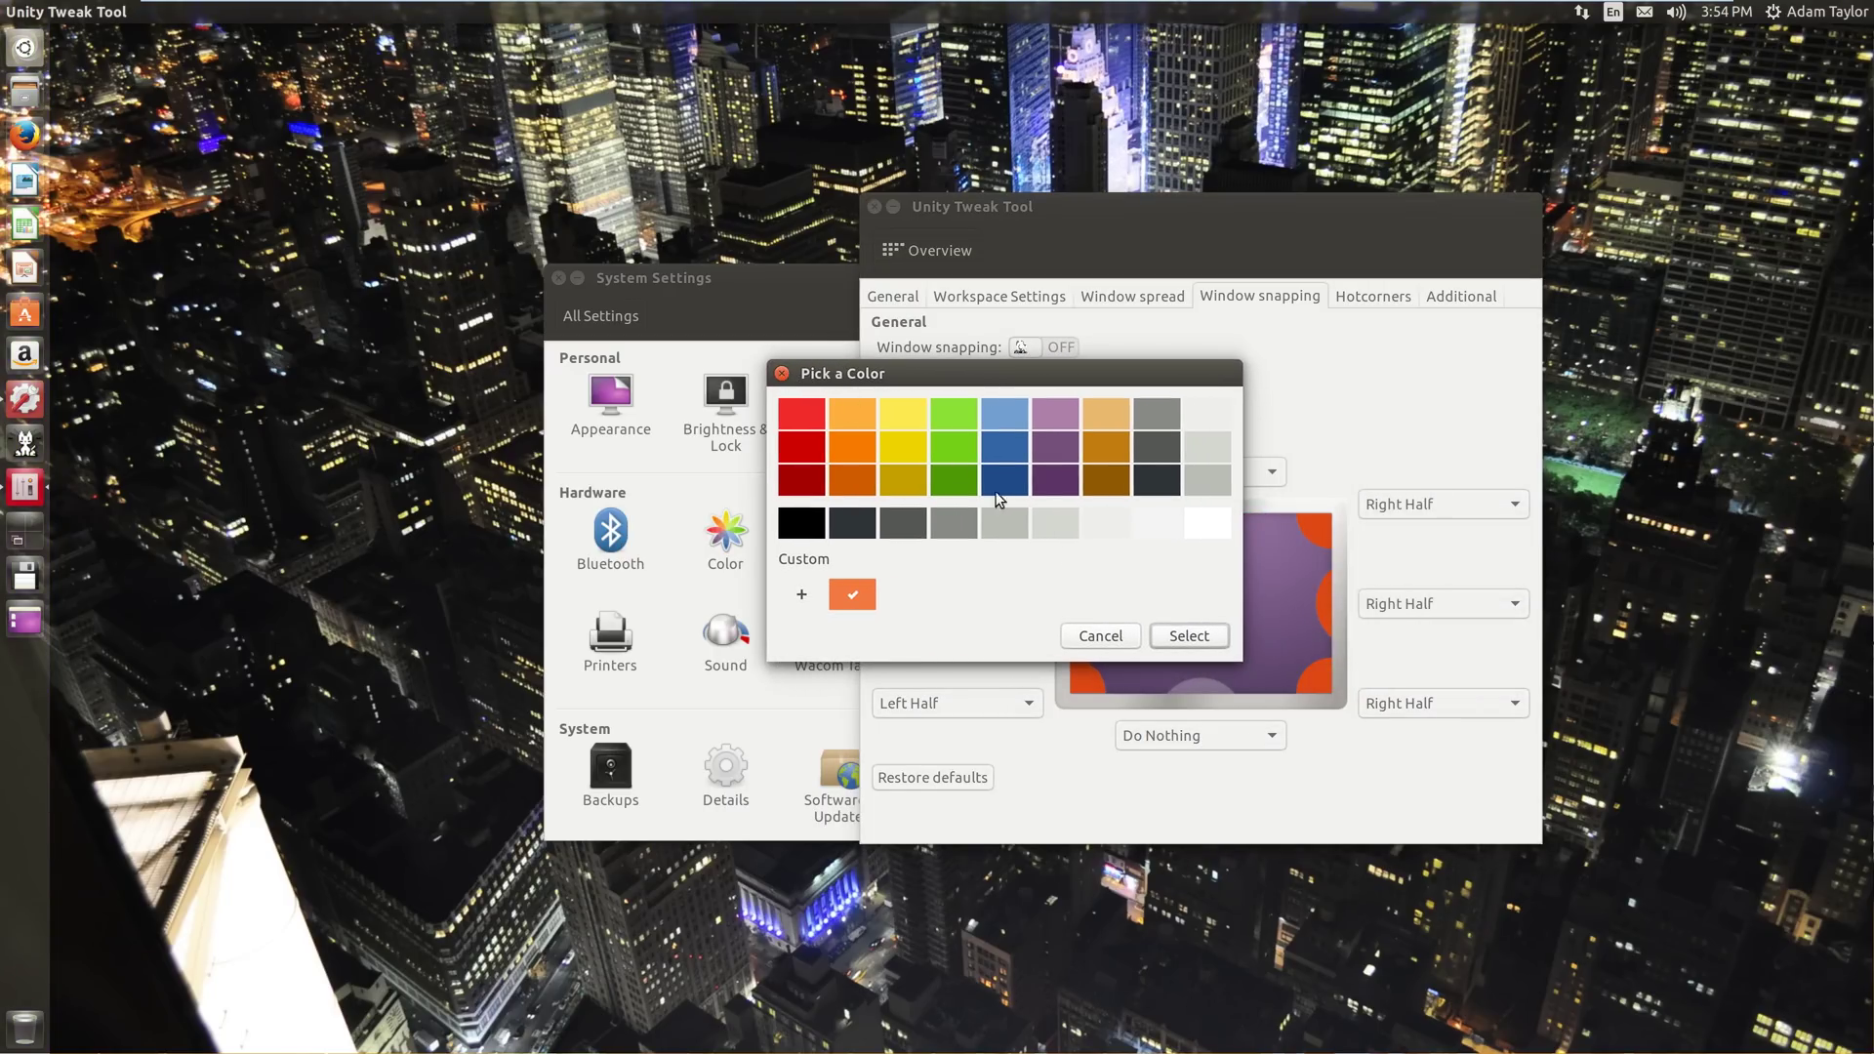
left_click(1100, 635)
left_click(1044, 348)
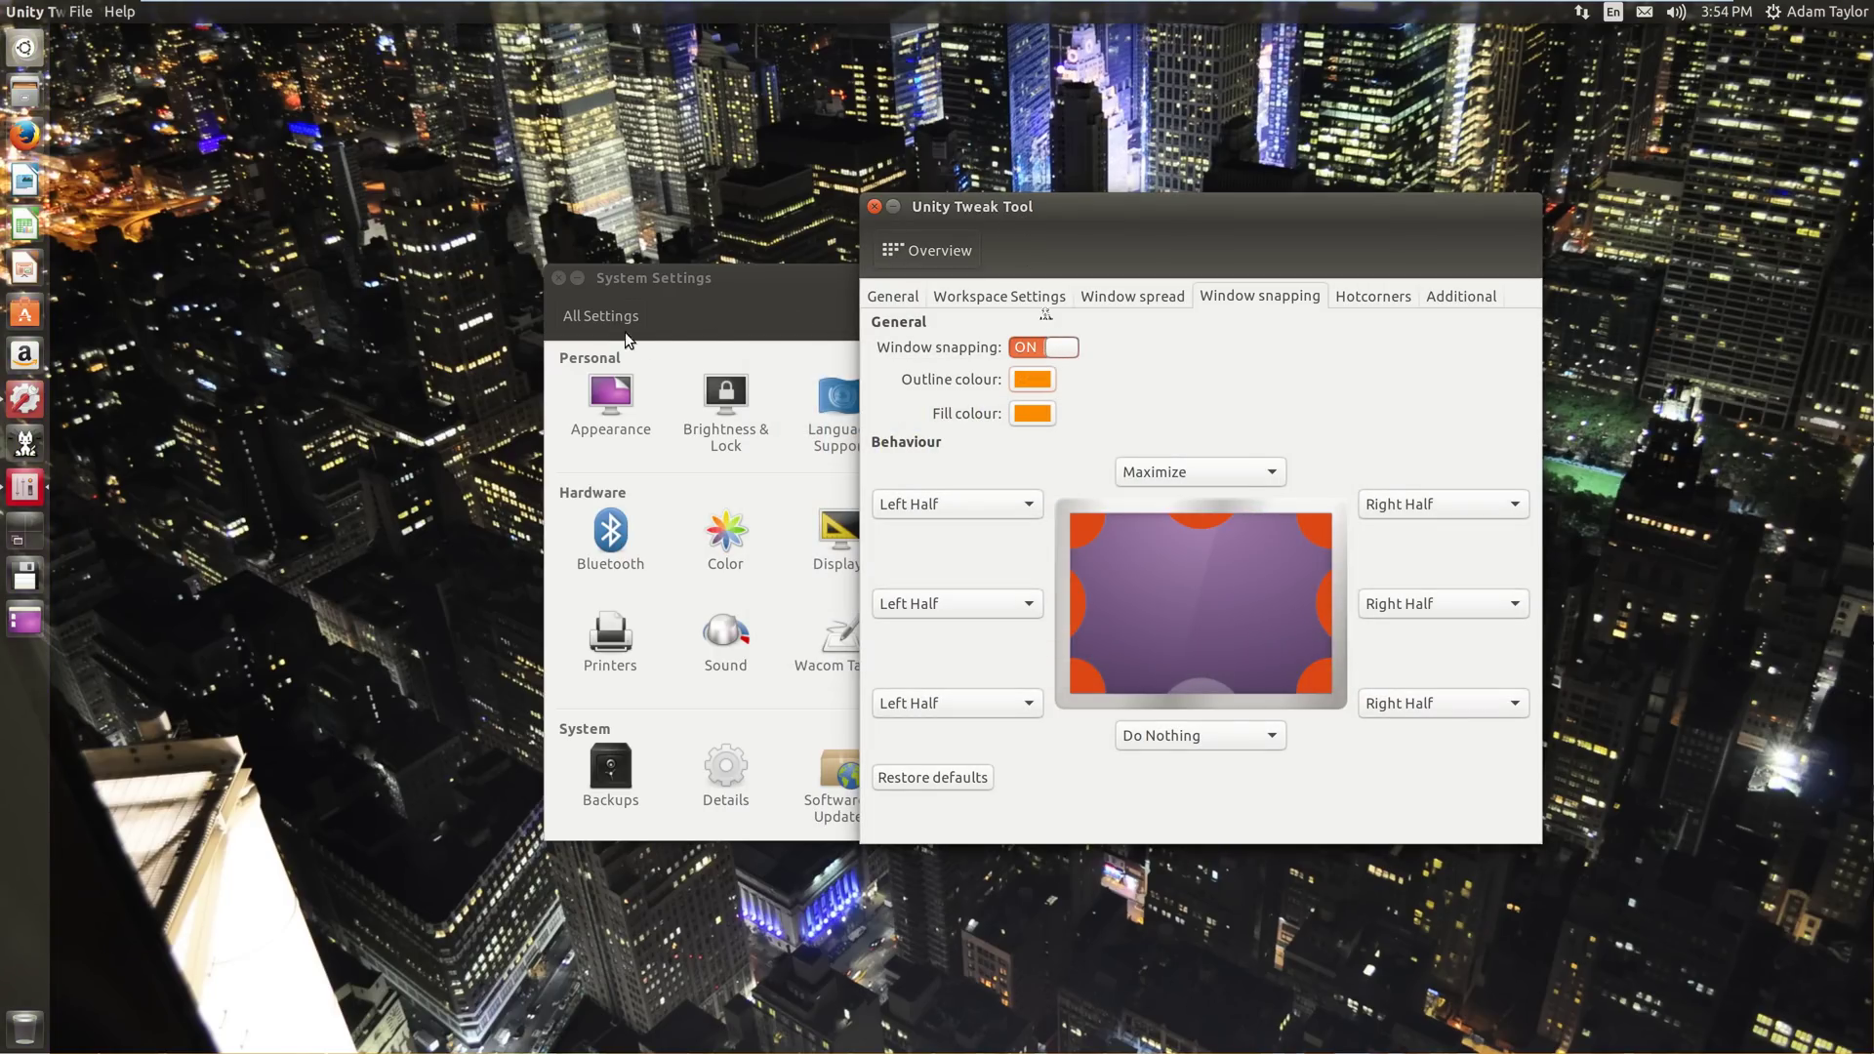
left_click_drag(972, 206, 806, 235)
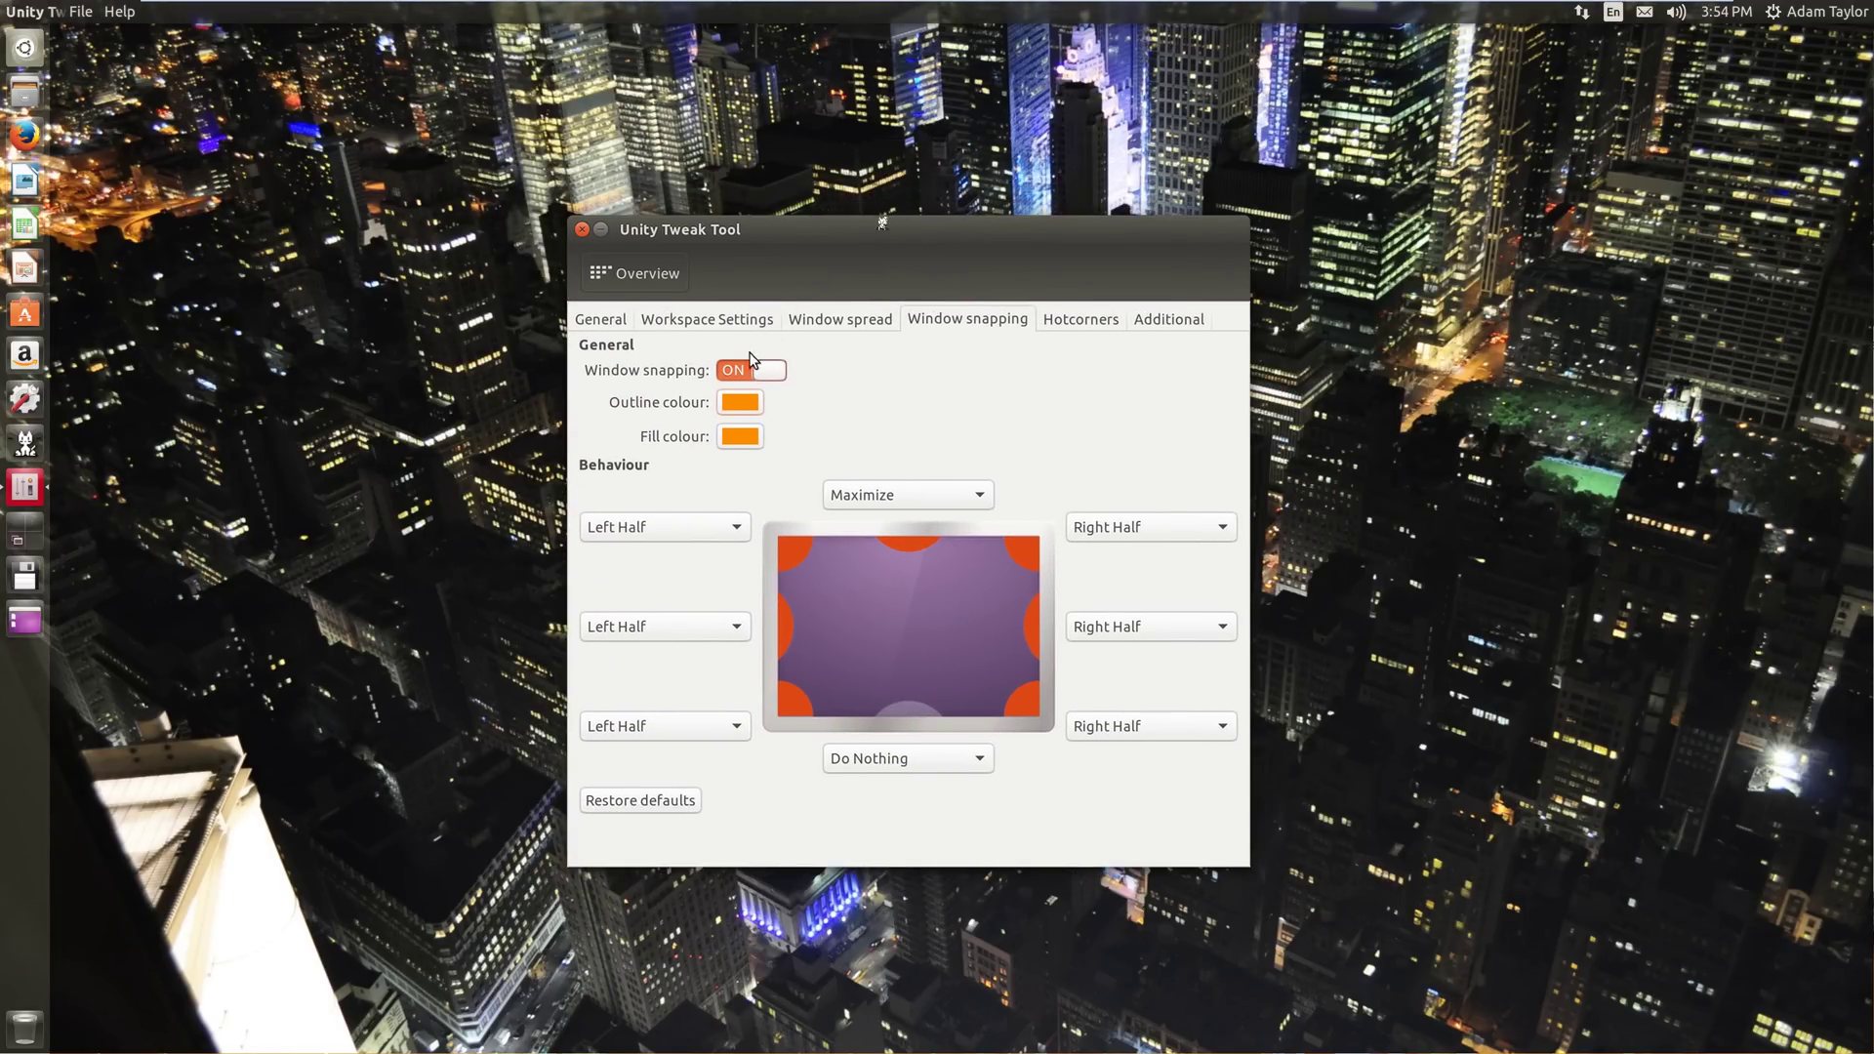
left_click(751, 369)
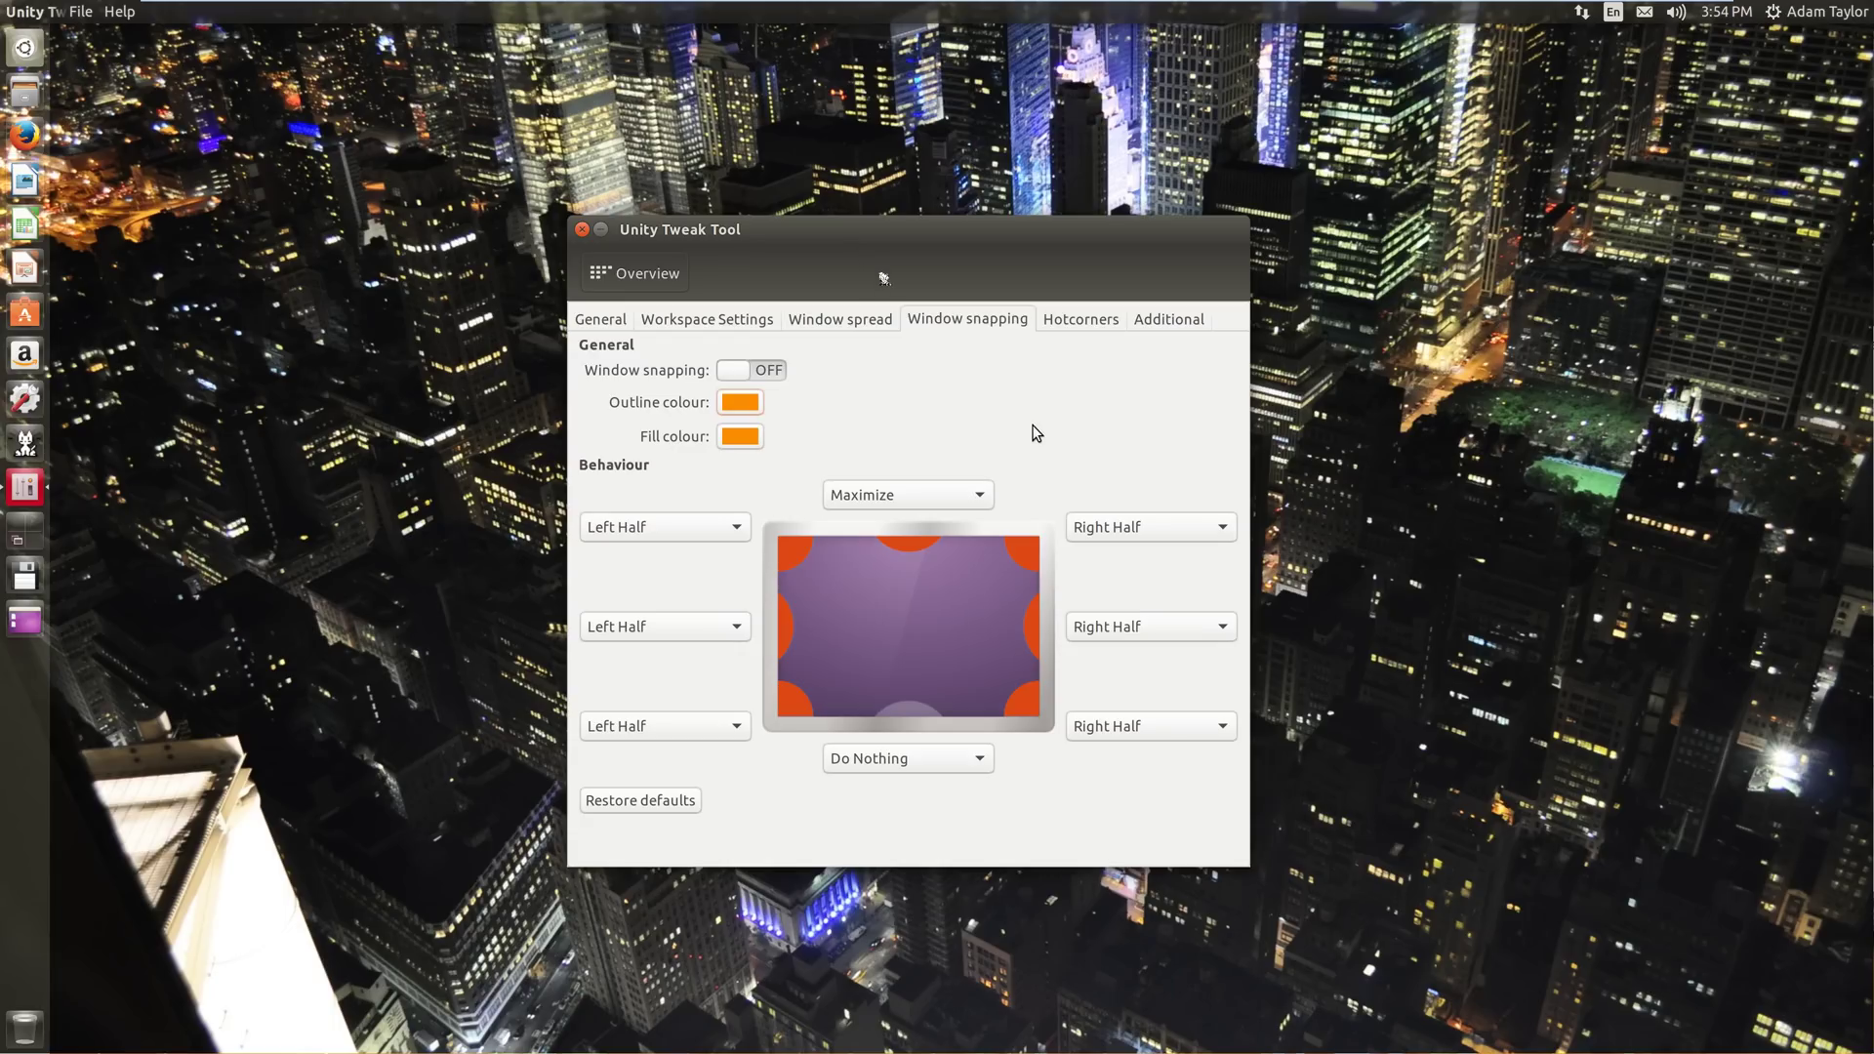
left_click(771, 370)
left_click_drag(816, 256, 793, 342)
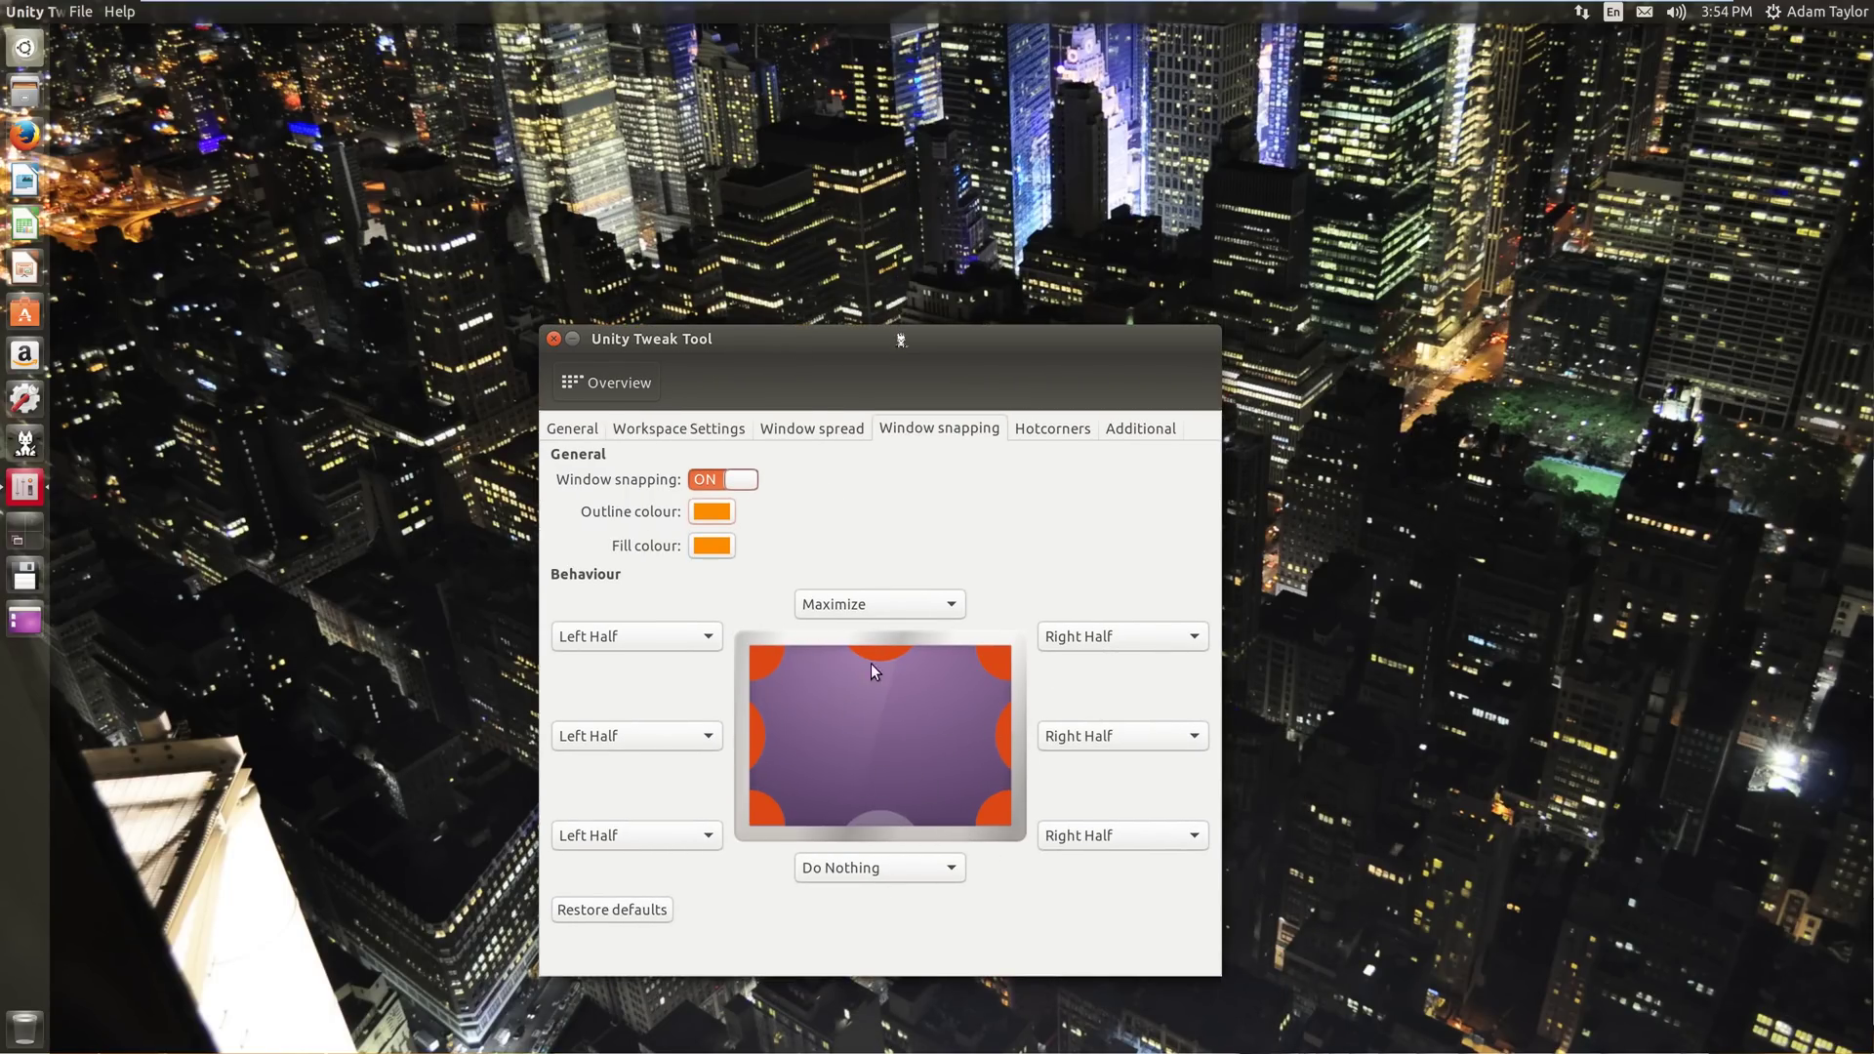
left_click(1015, 432)
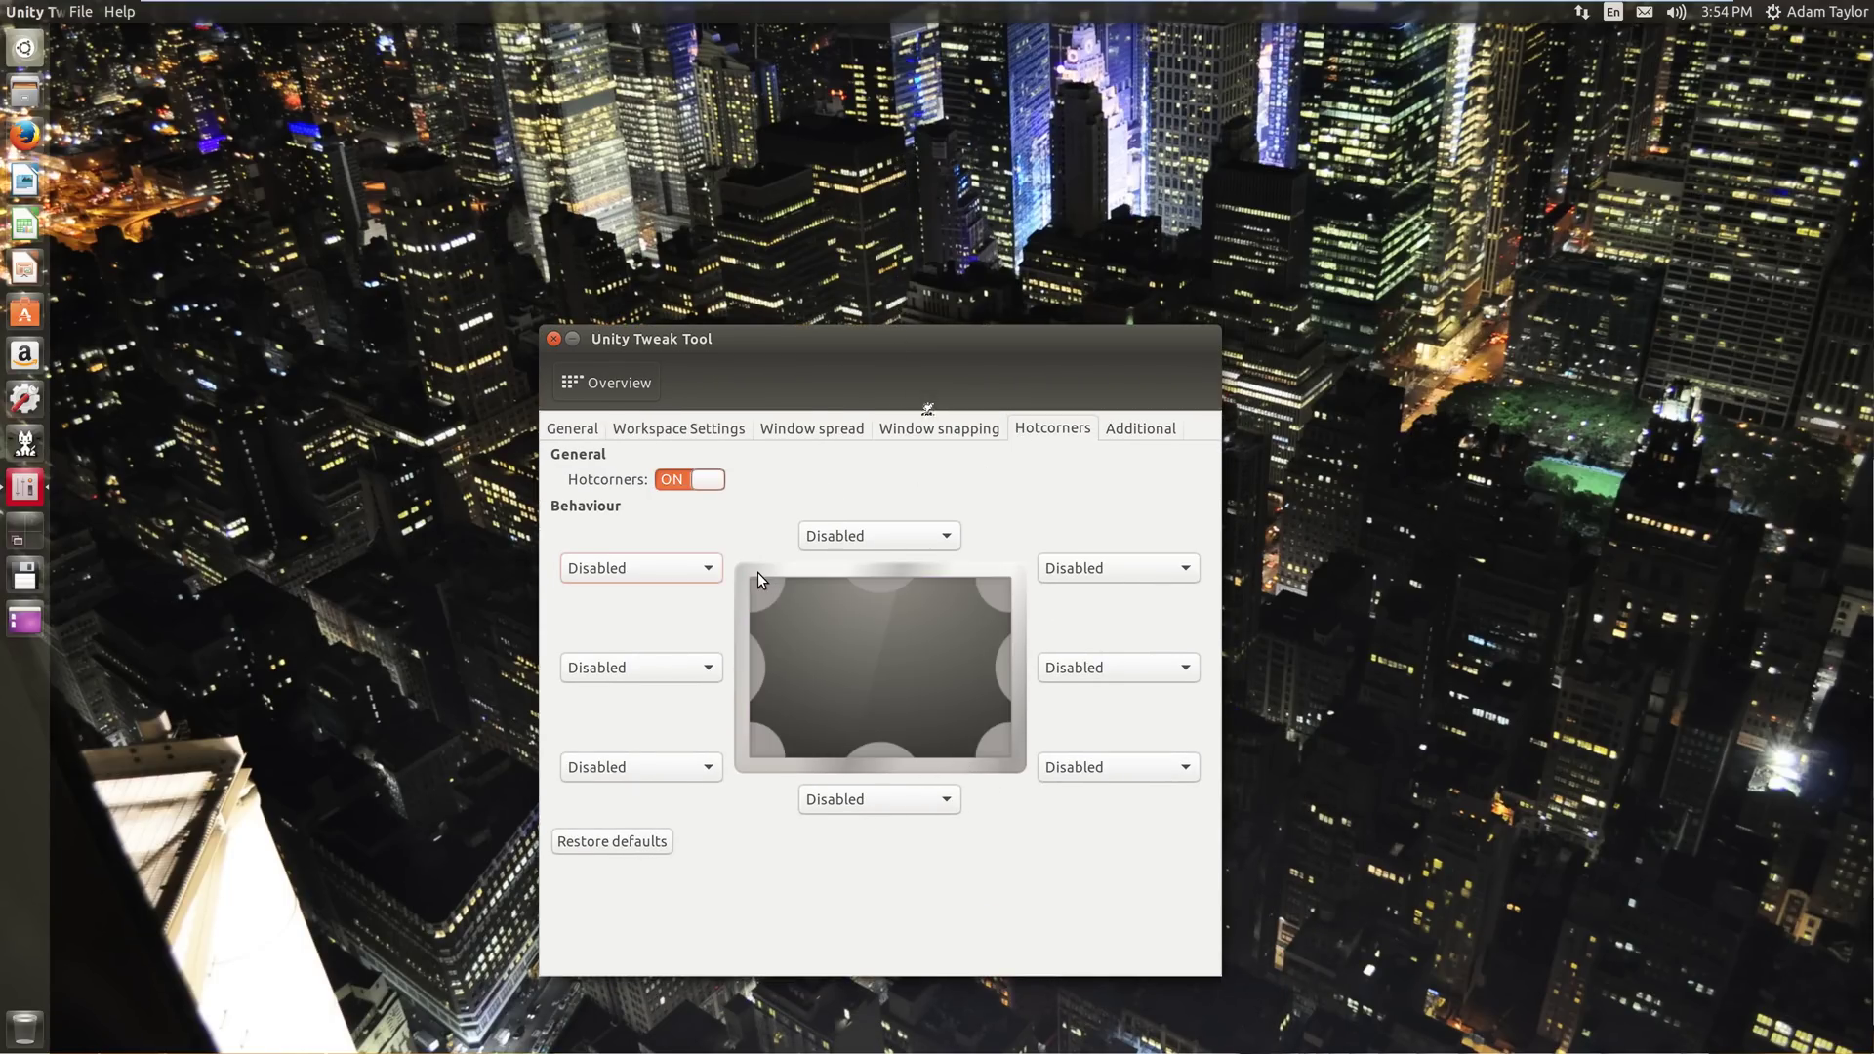
- Review the top-right hot corner action choices, leaving it Disabled
left_click(1054, 567)
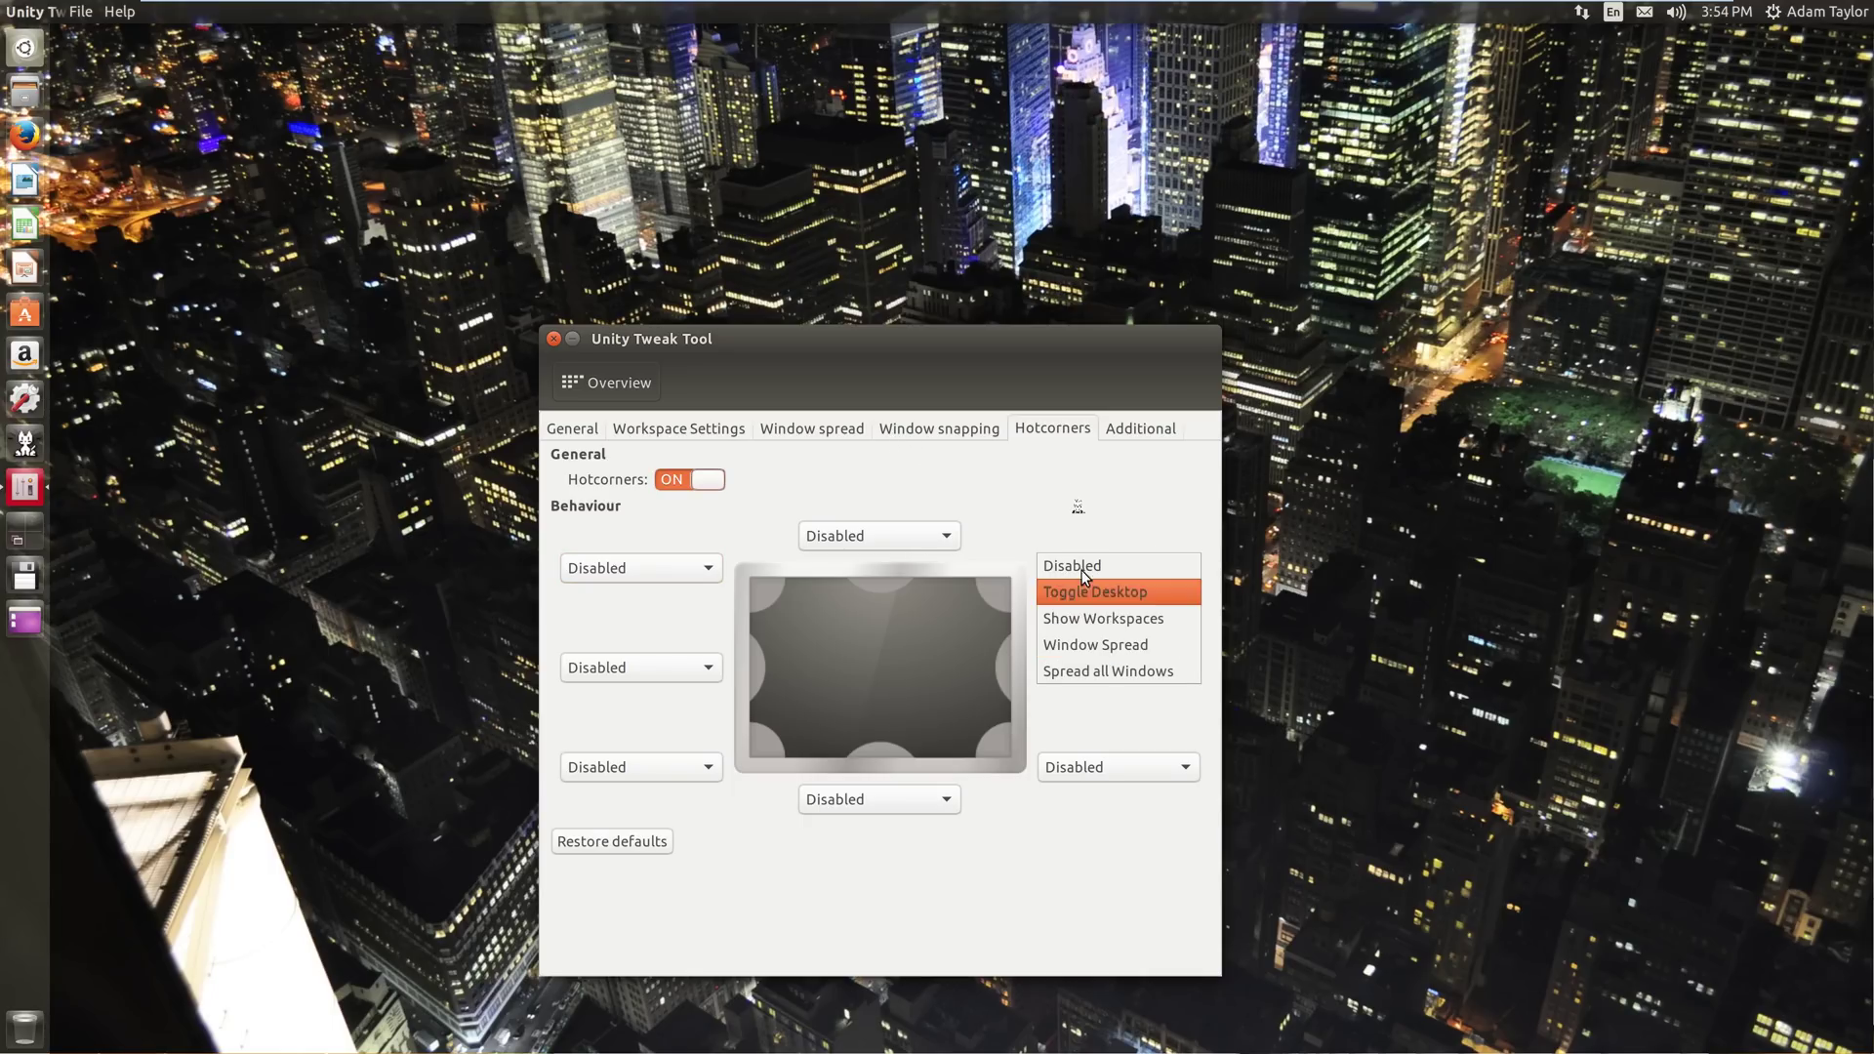
left_click(657, 657)
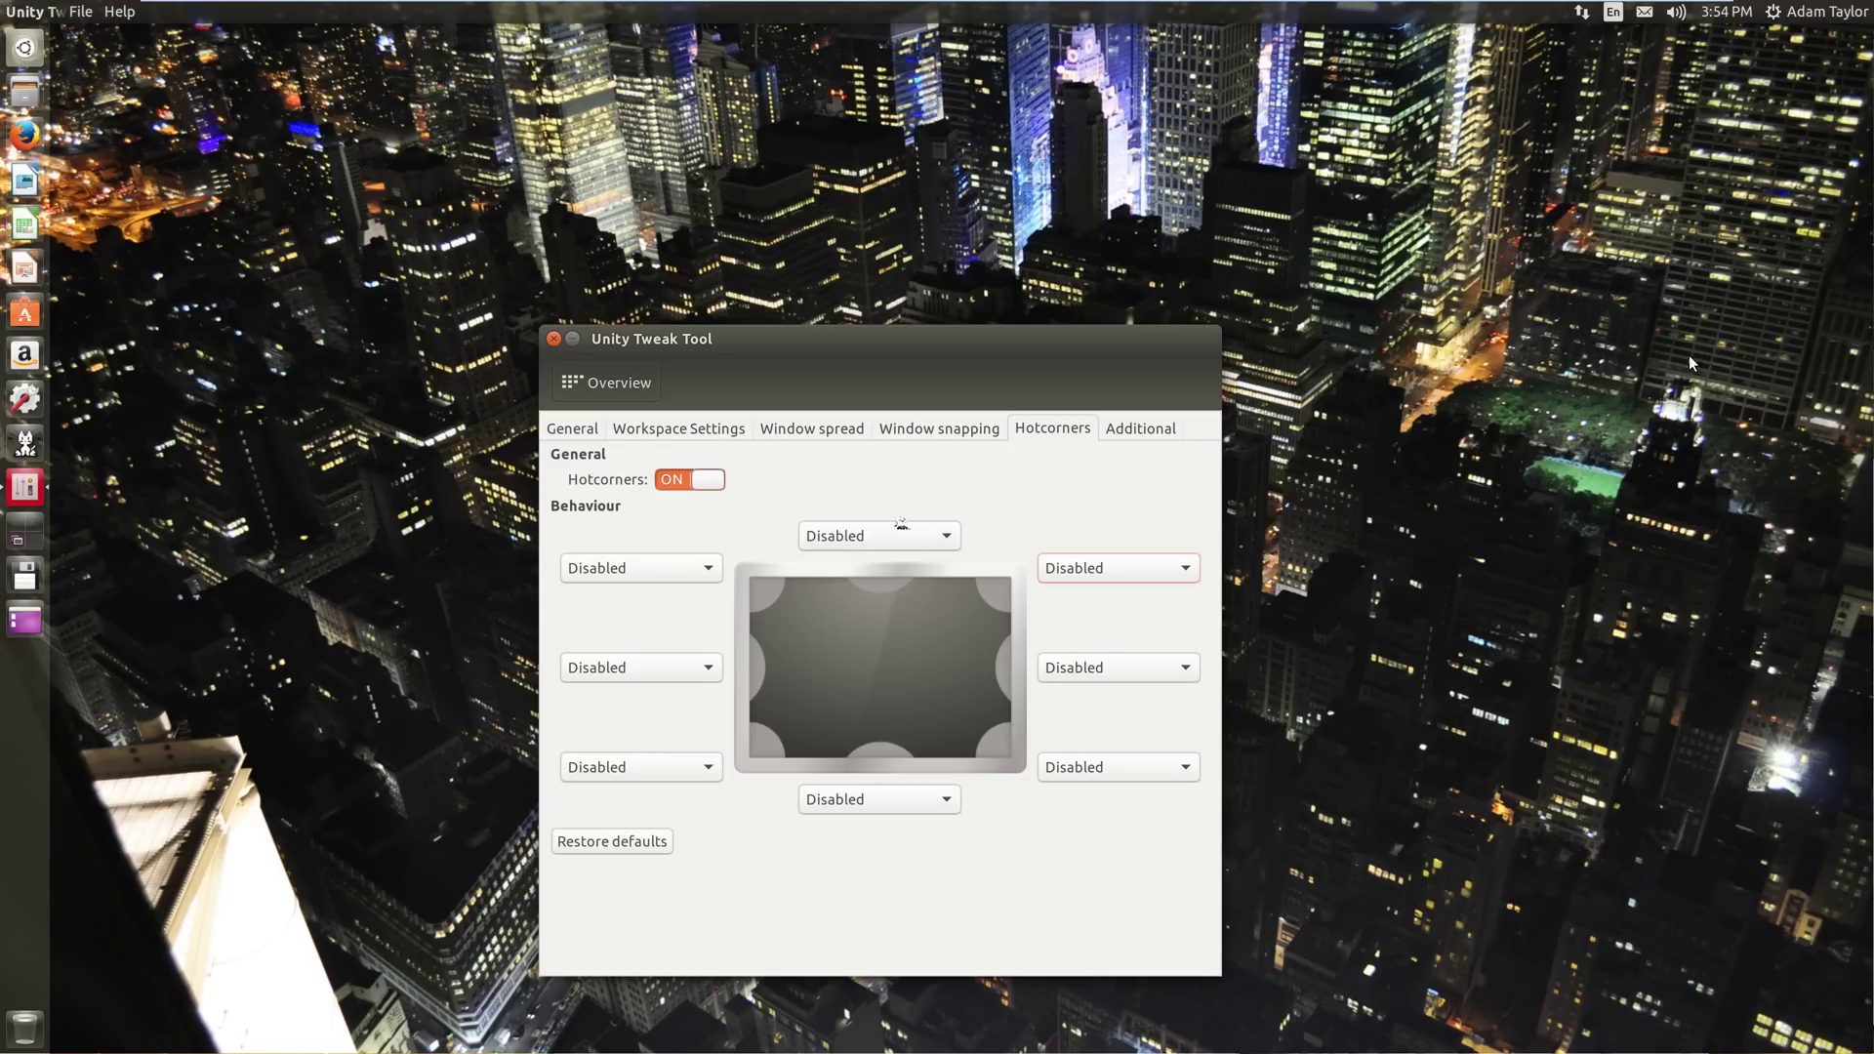
left_click(1137, 430)
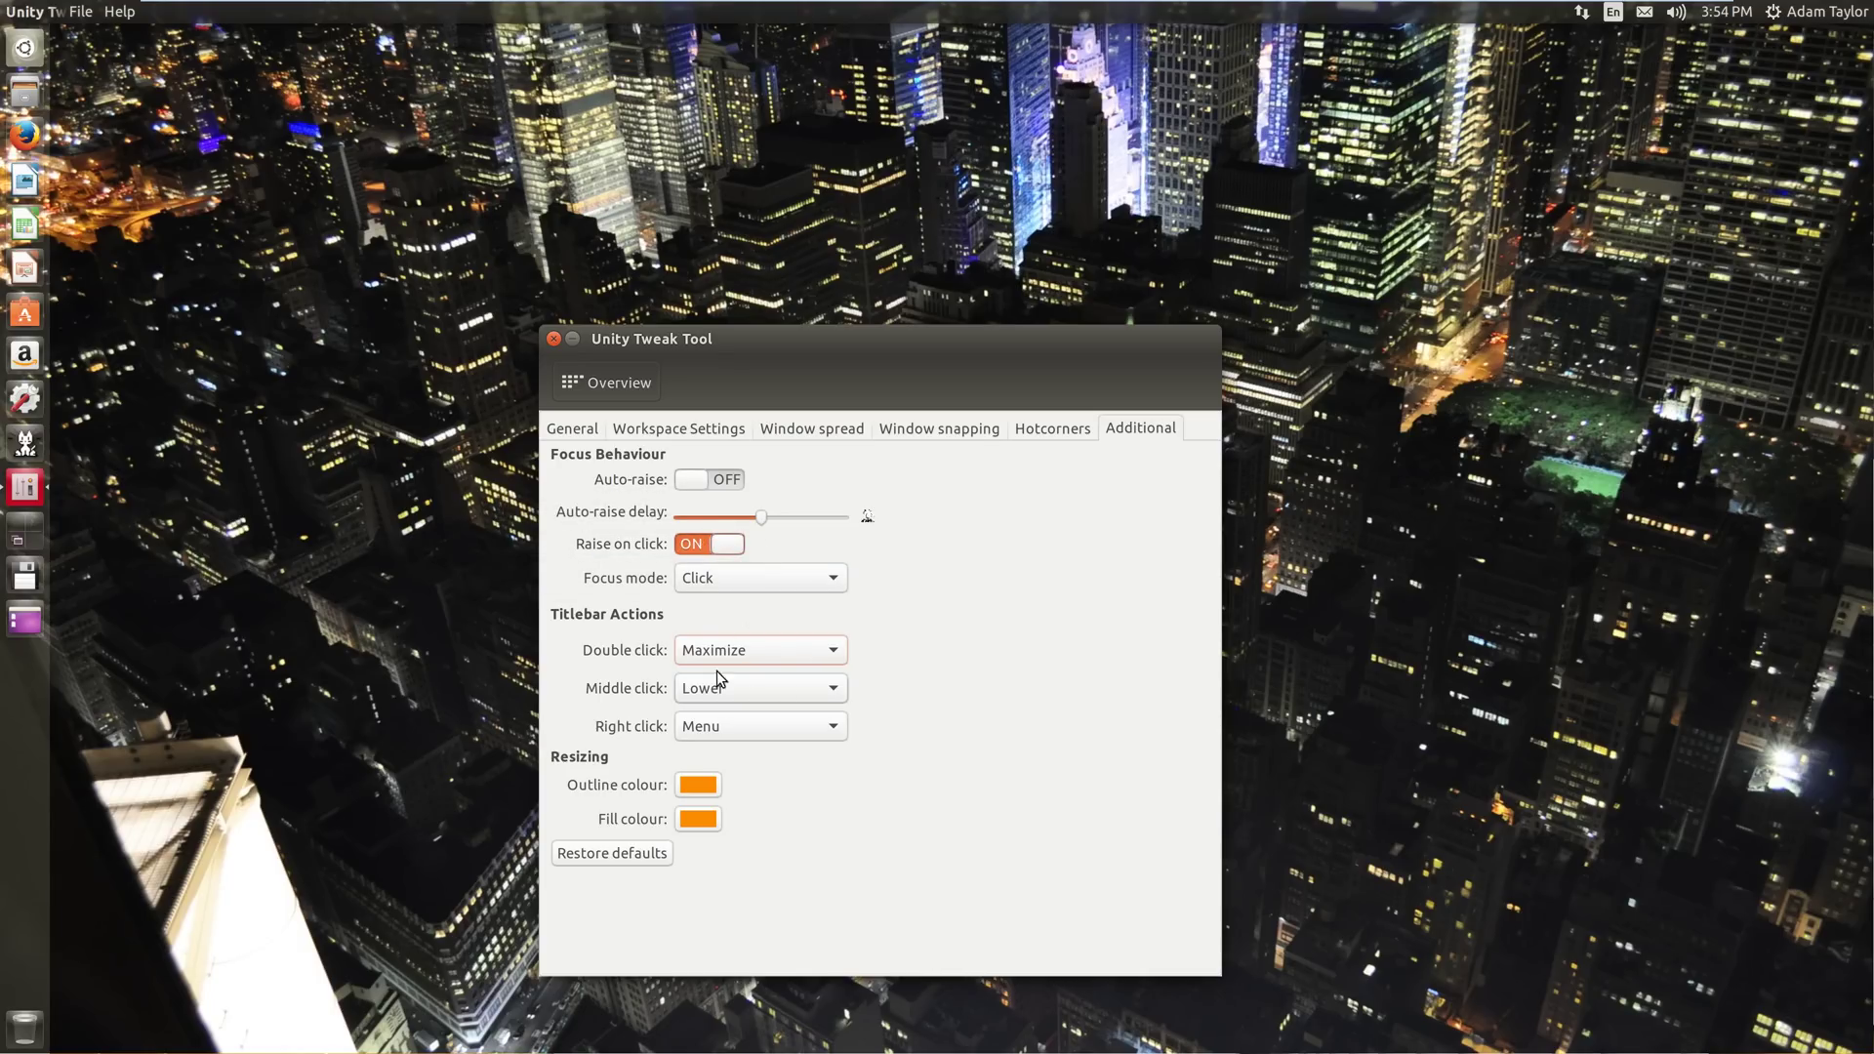
- Apply the Adwaita GTK theme from the Theme settings and move the tool window
left_click(602, 386)
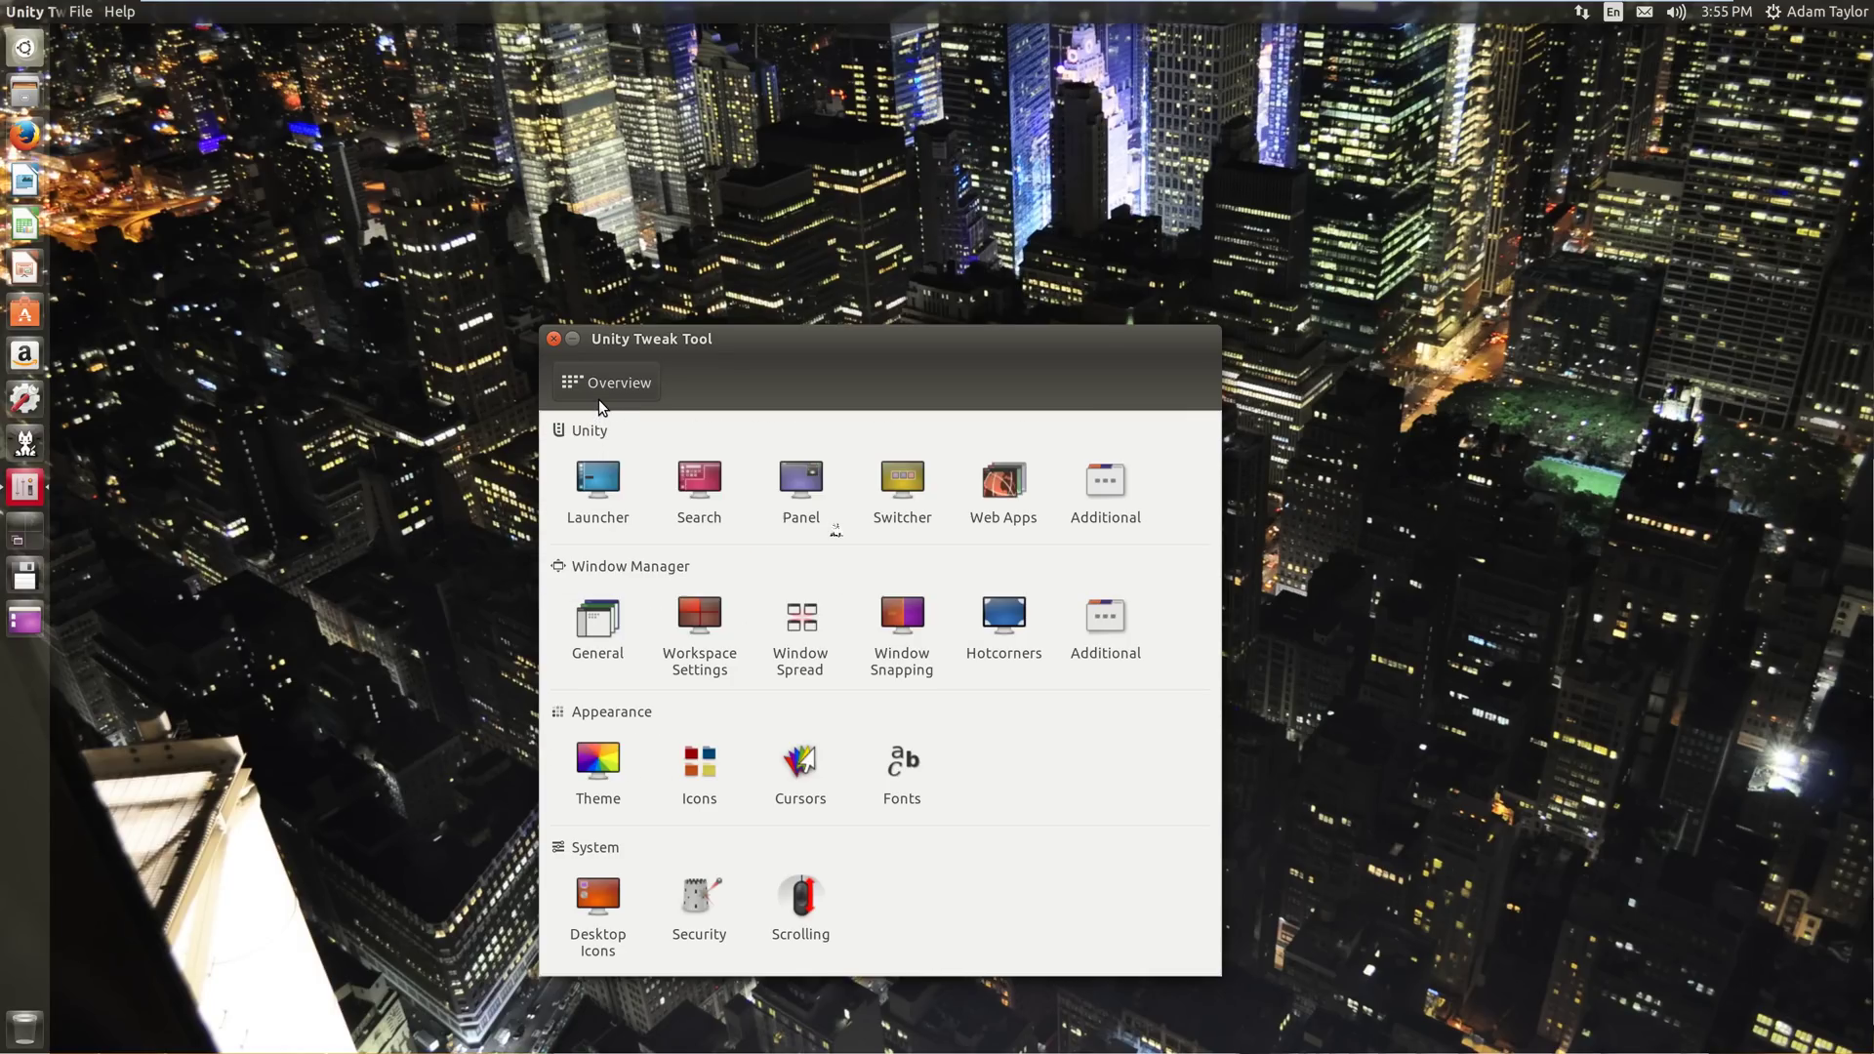
left_click(617, 781)
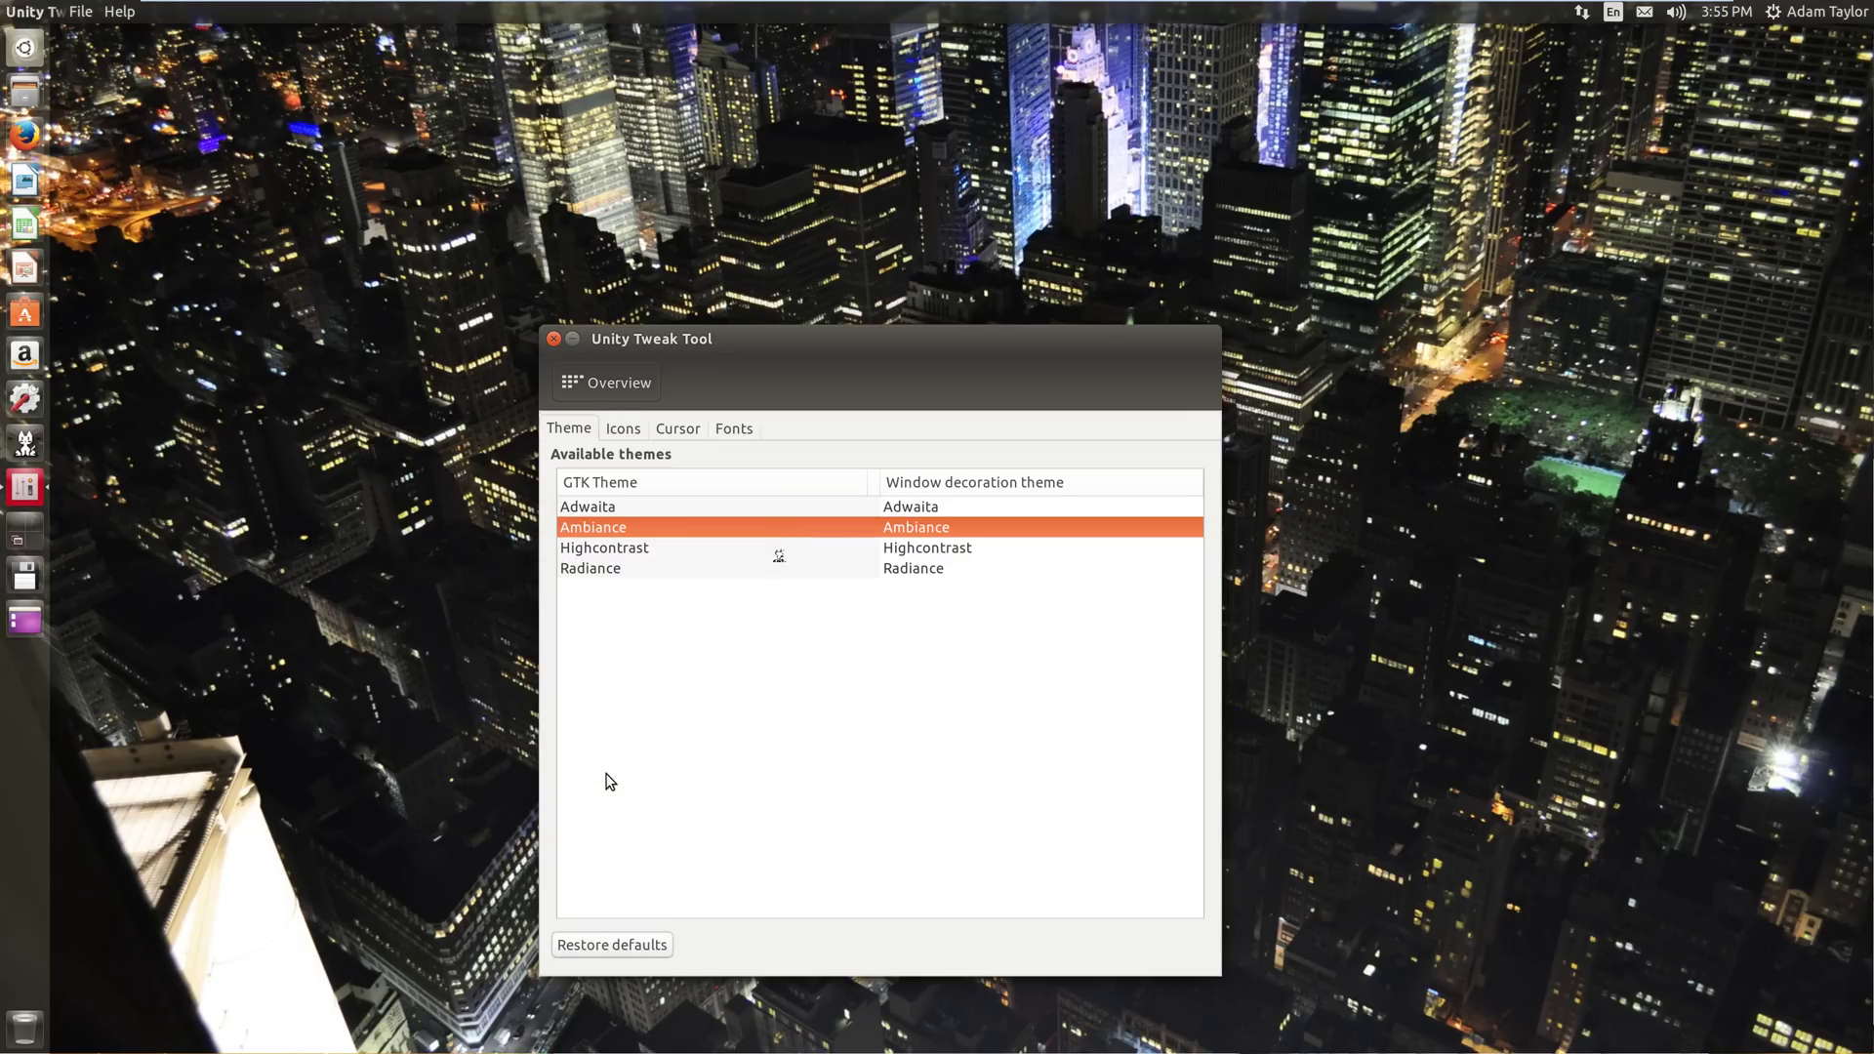
left_click(669, 509)
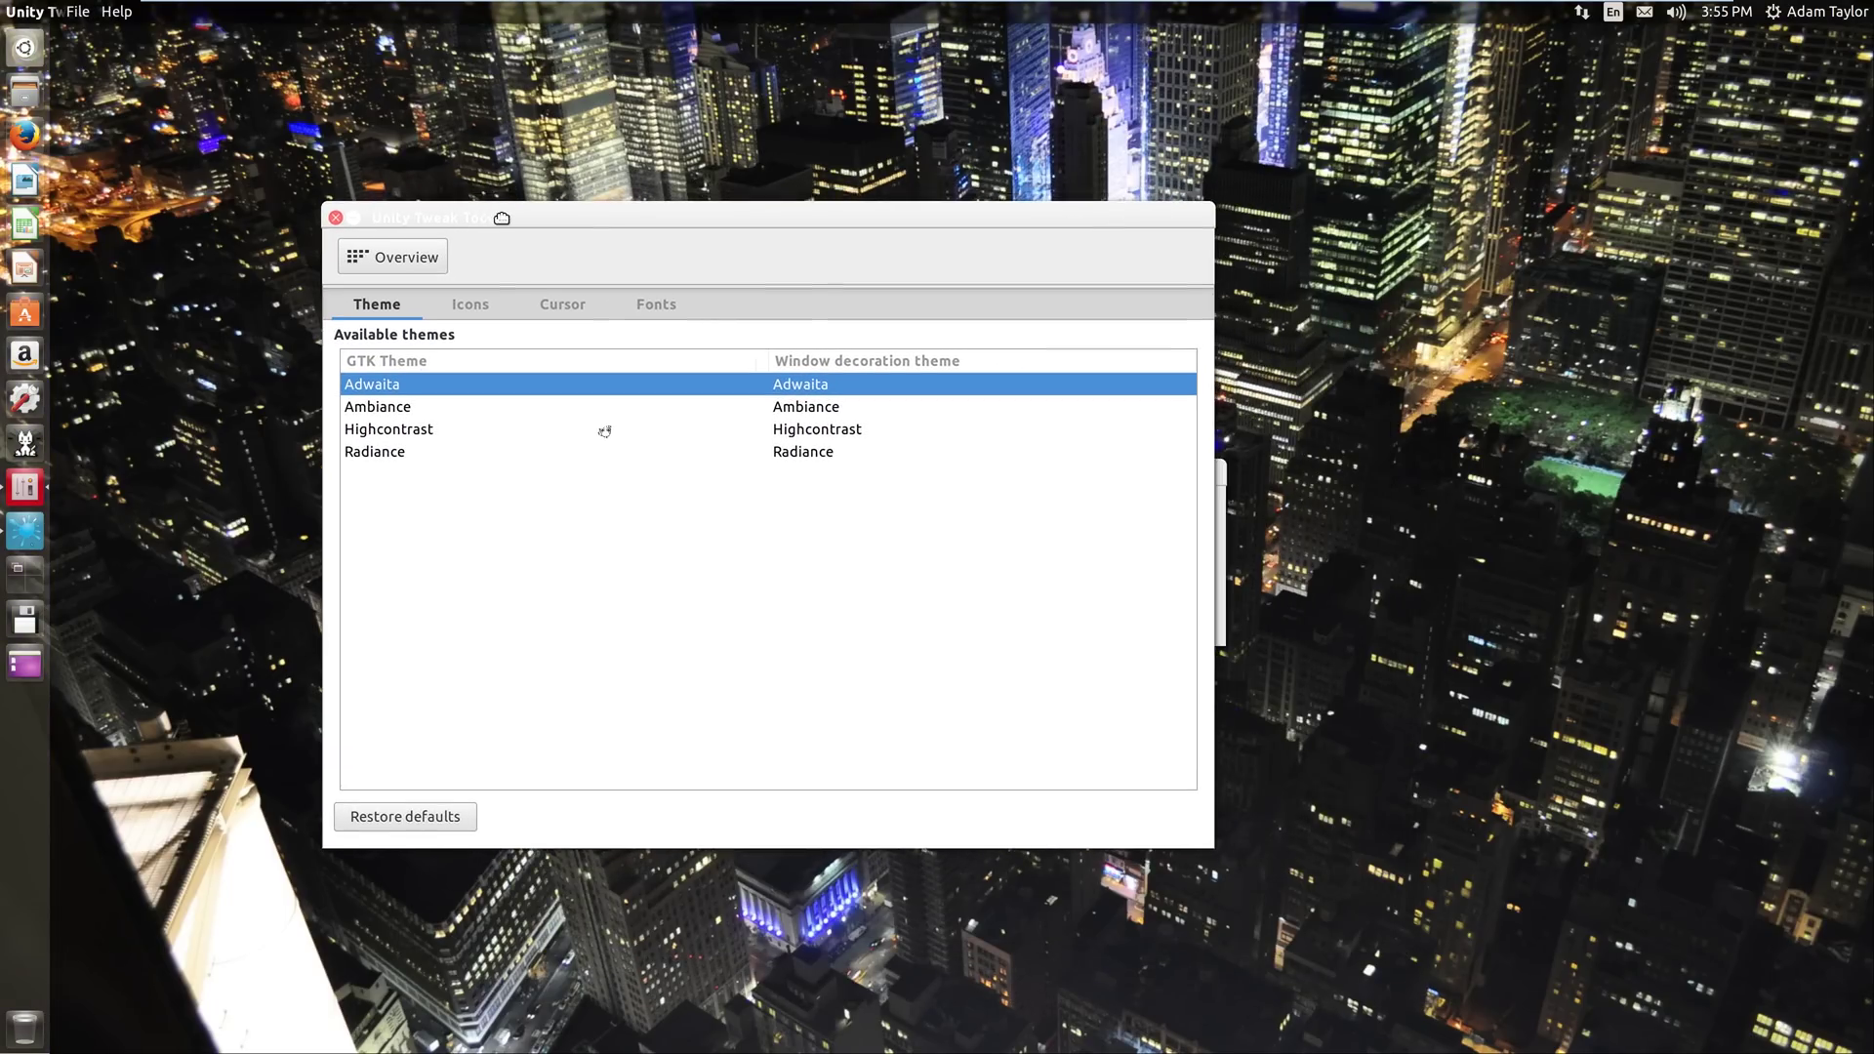
left_click_drag(502, 217, 658, 308)
left_click(115, 13)
left_click(576, 317)
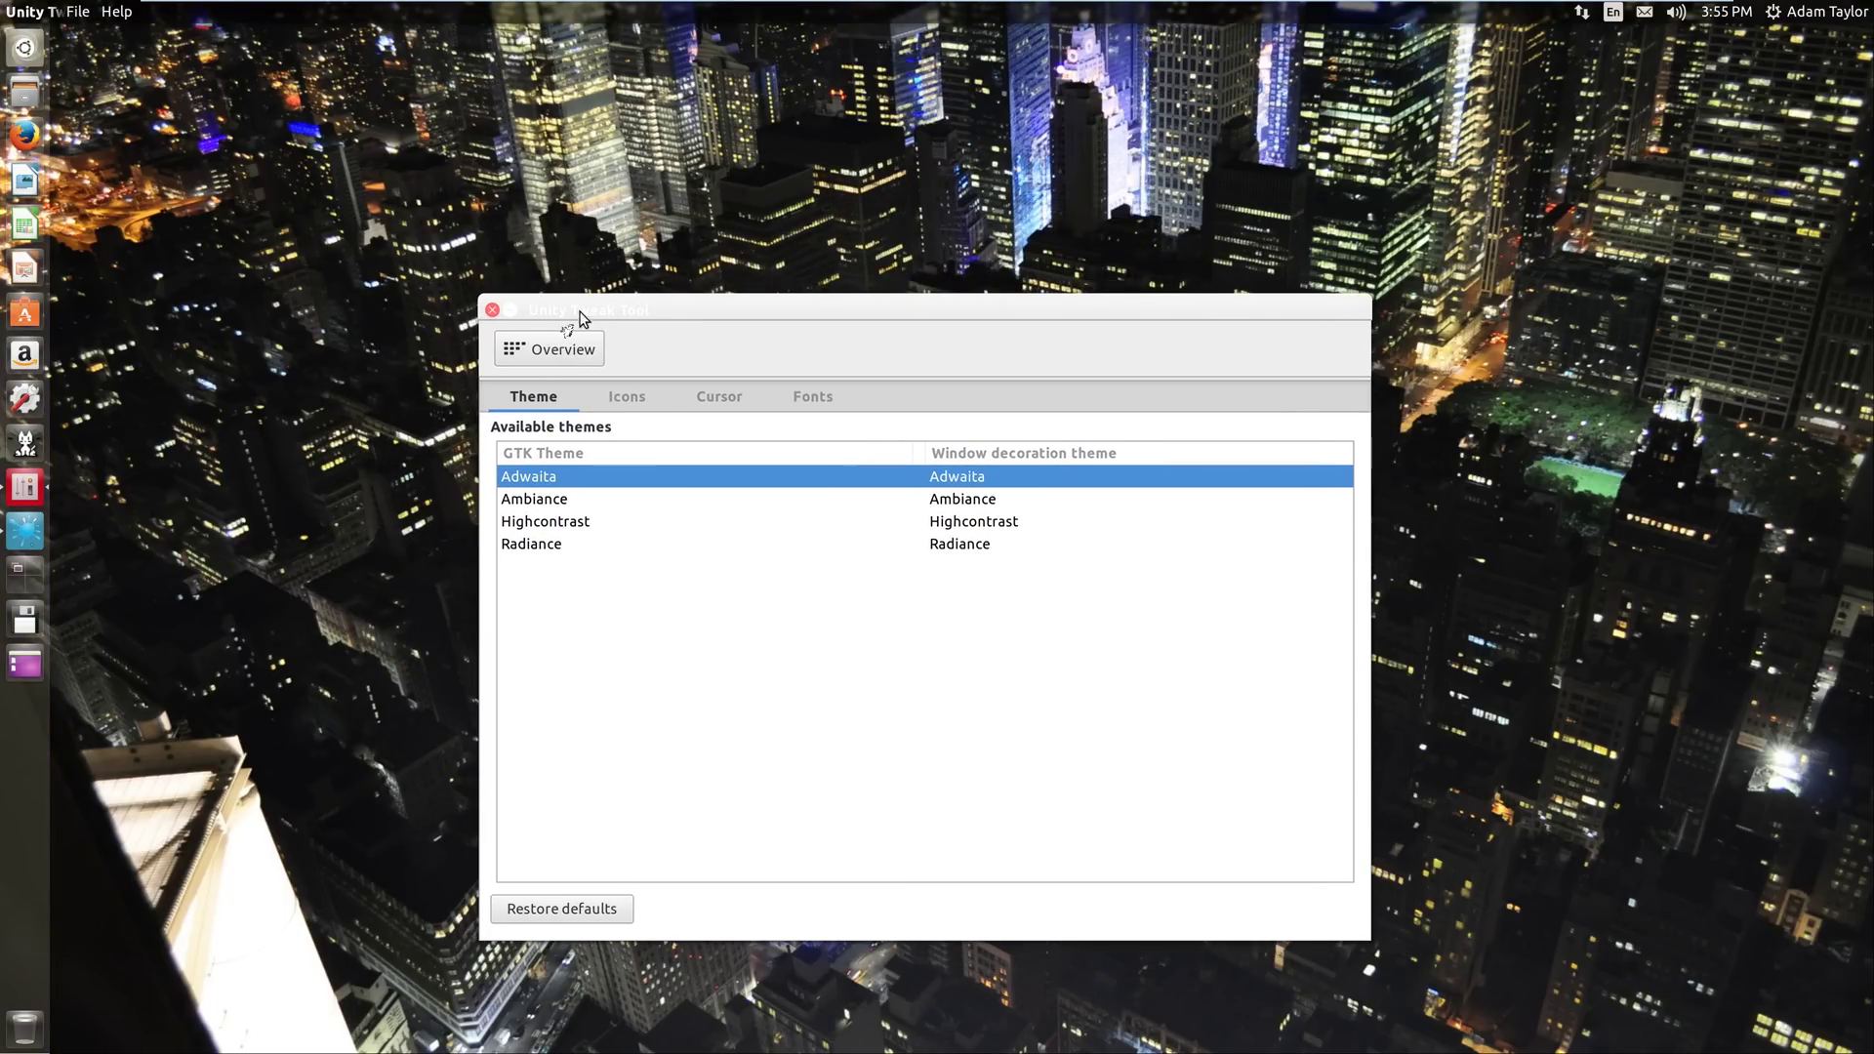
- Close Unity Tweak Tool, dismiss the internal error report, and log out of the session
left_click(492, 311)
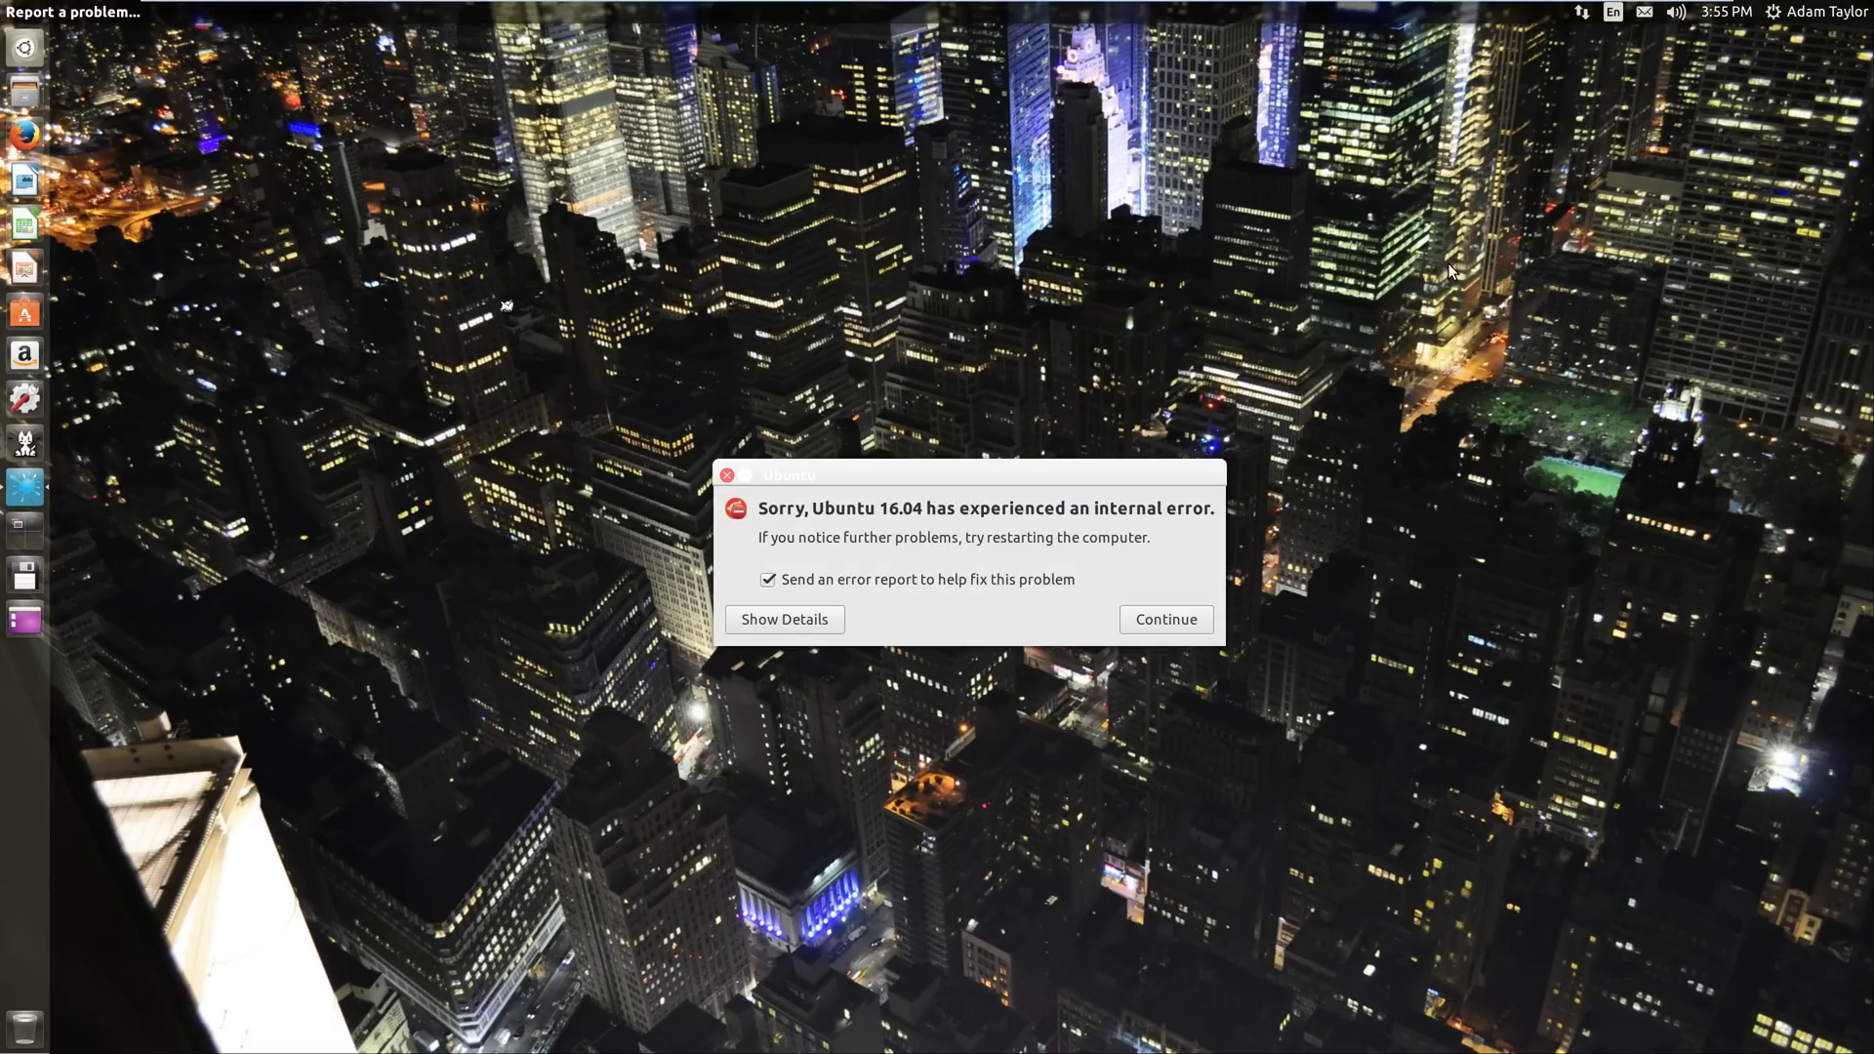
left_click(1132, 619)
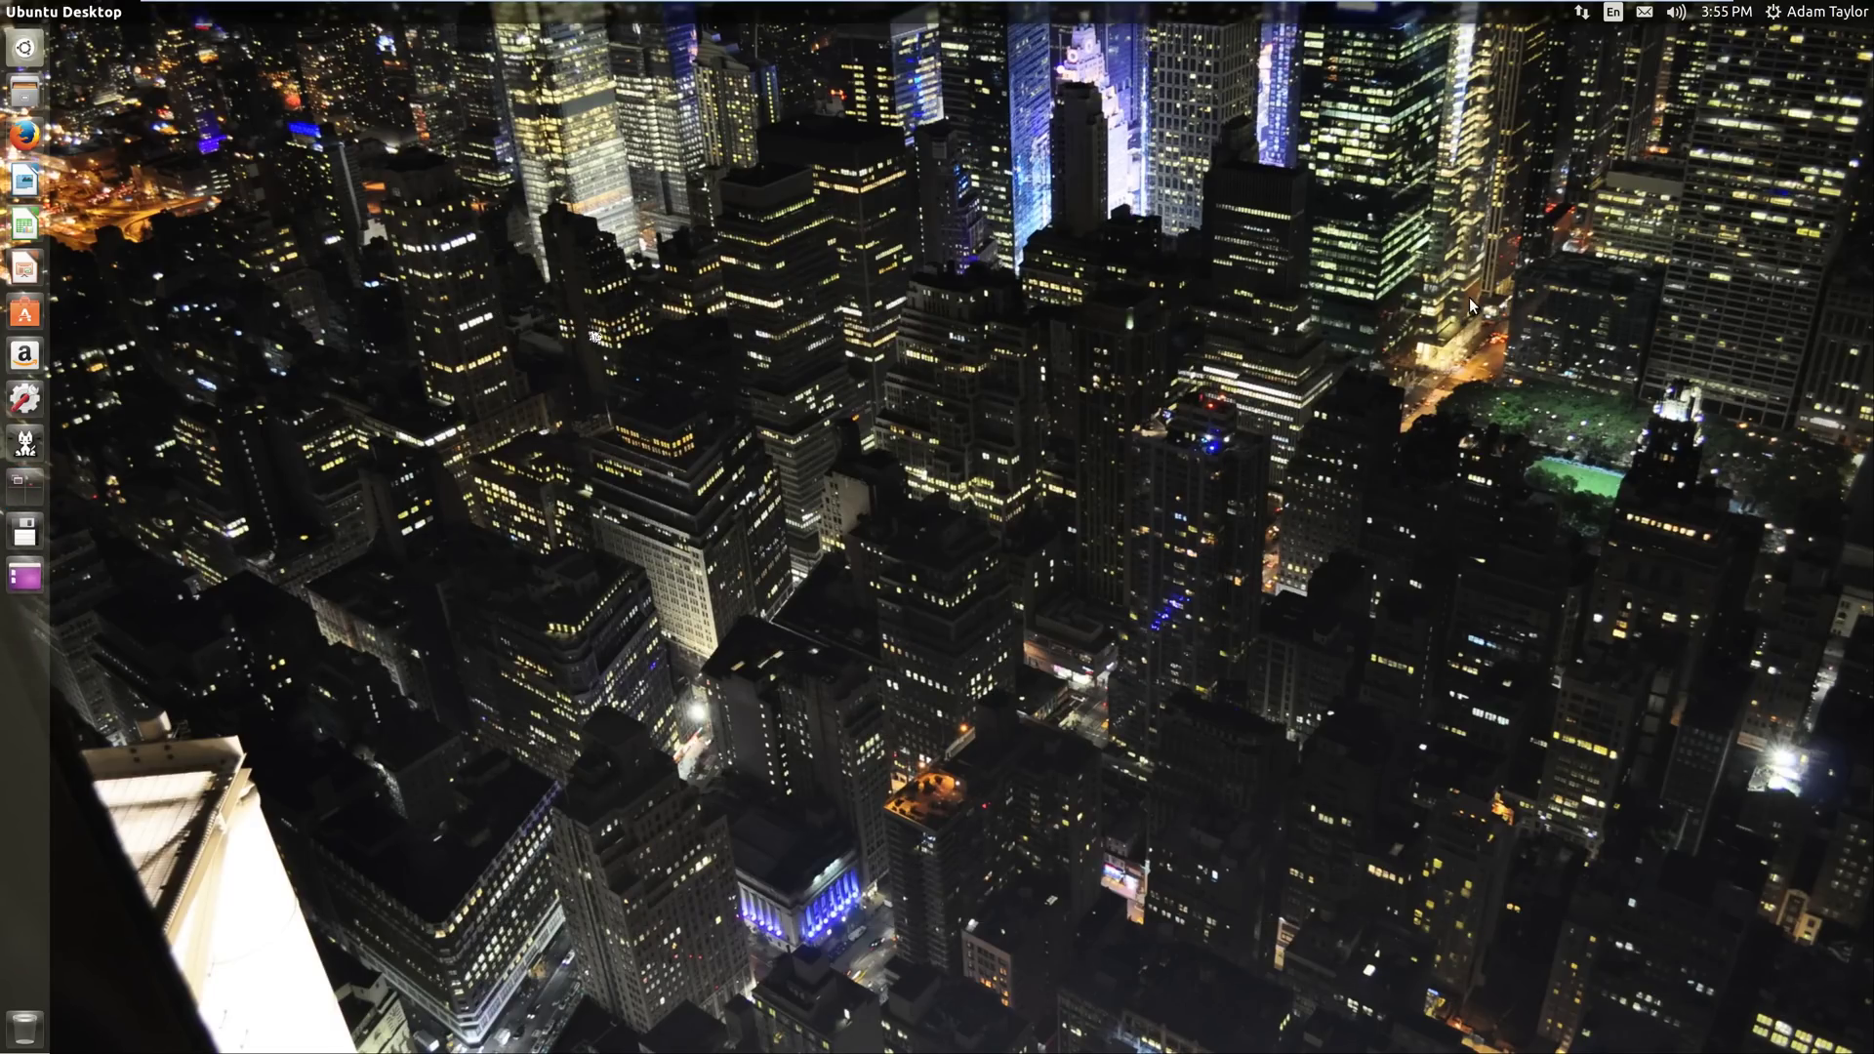
left_click(1804, 14)
left_click(1671, 214)
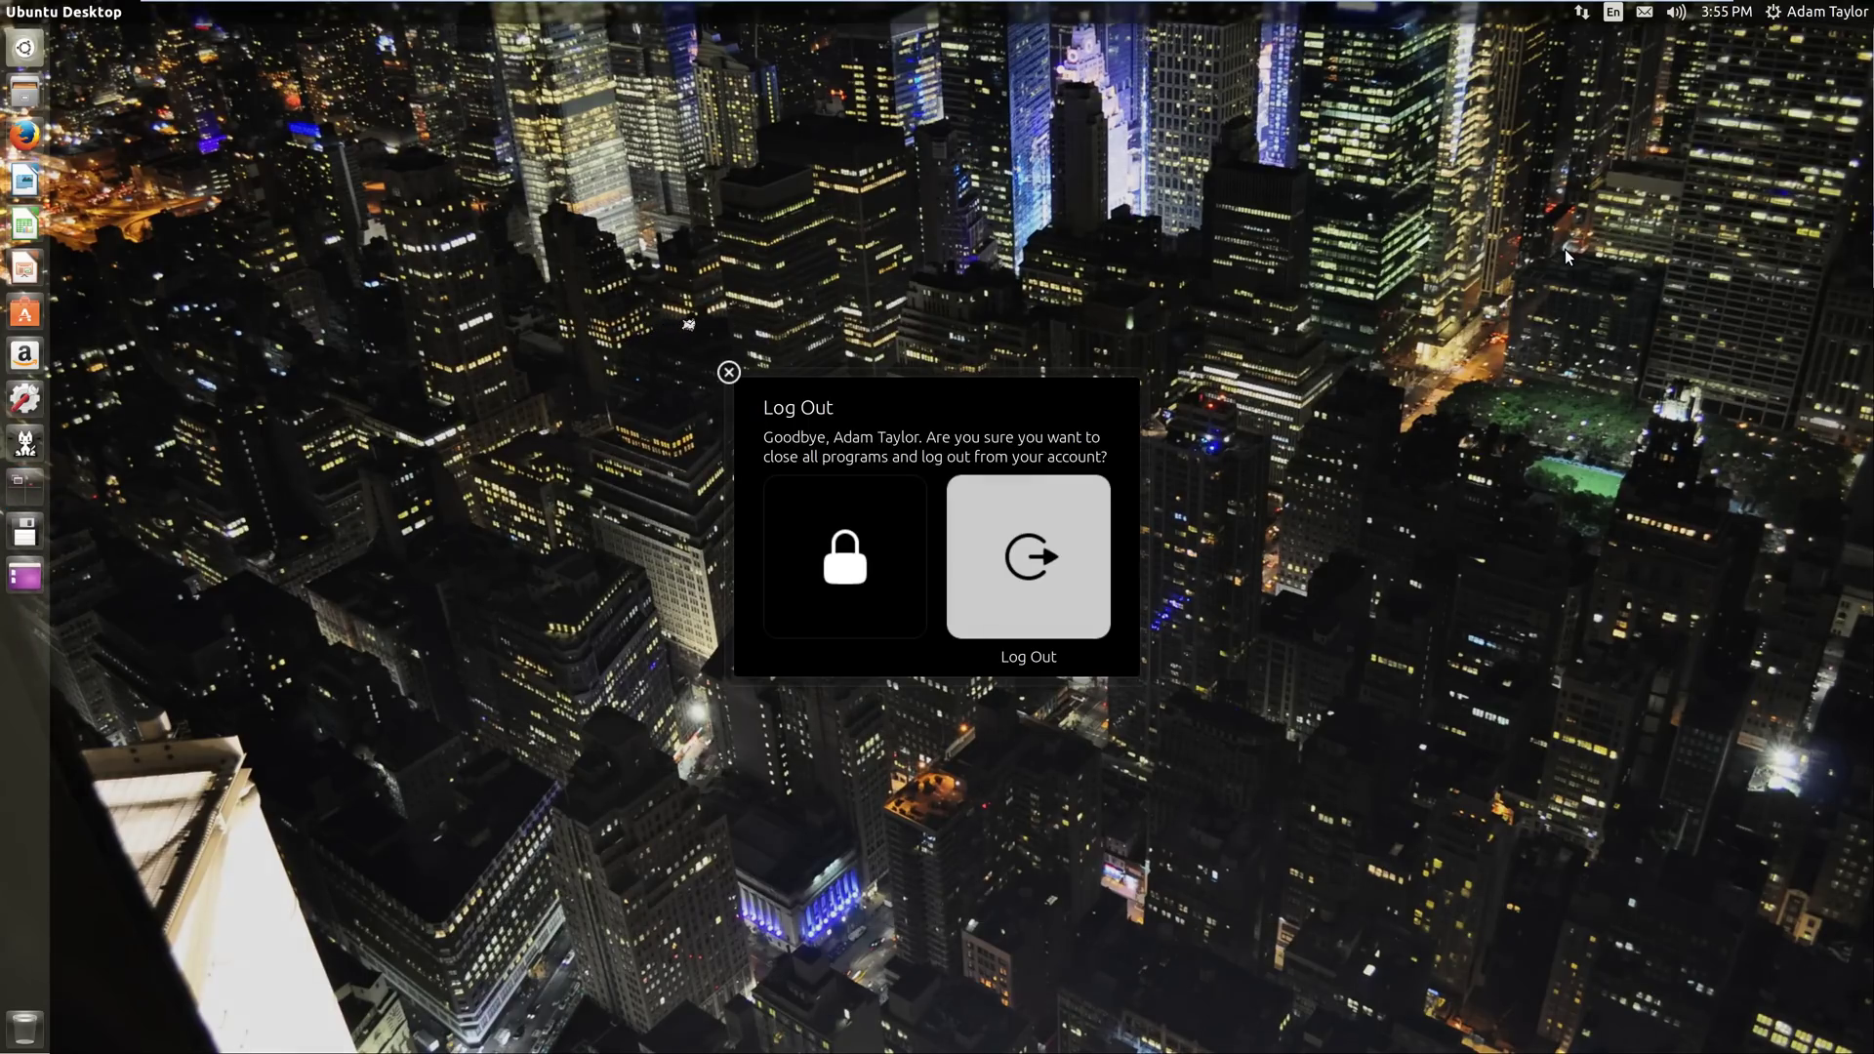
left_click(1032, 549)
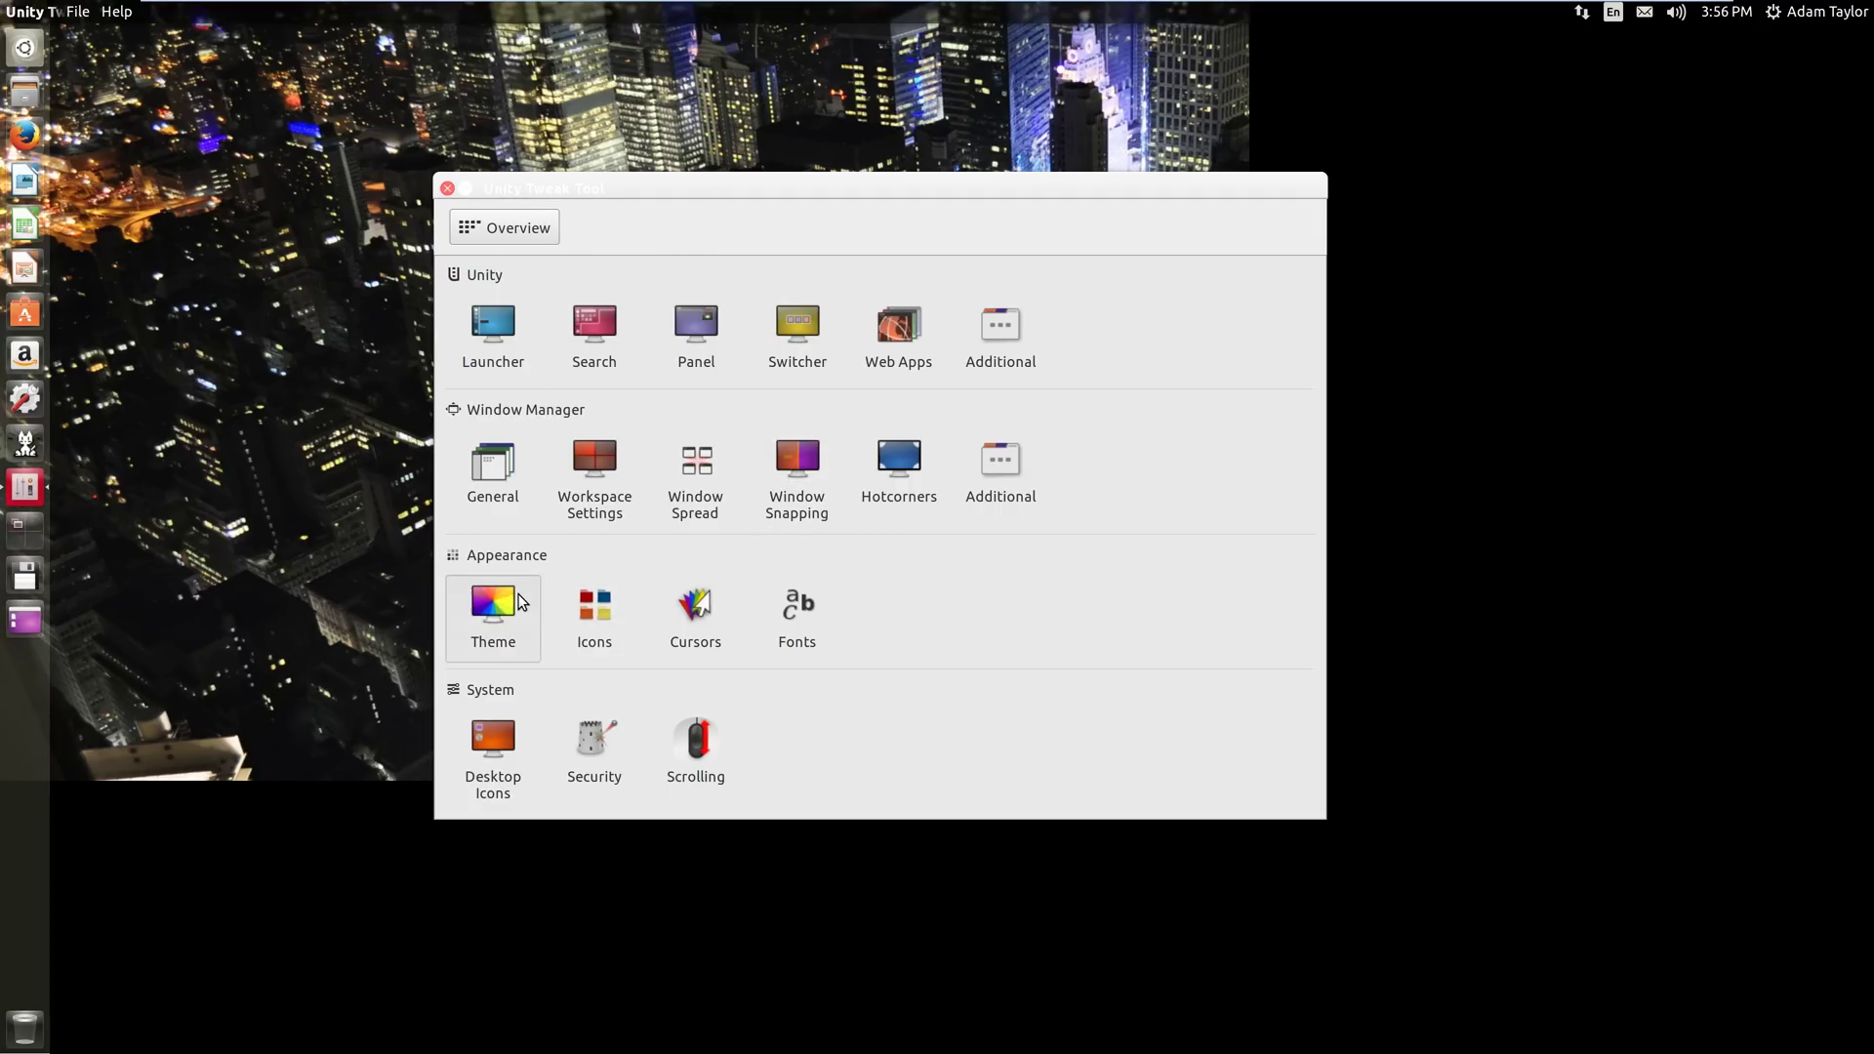
- Apply the Breeze icon theme from the Icons theme list
left_click(493, 603)
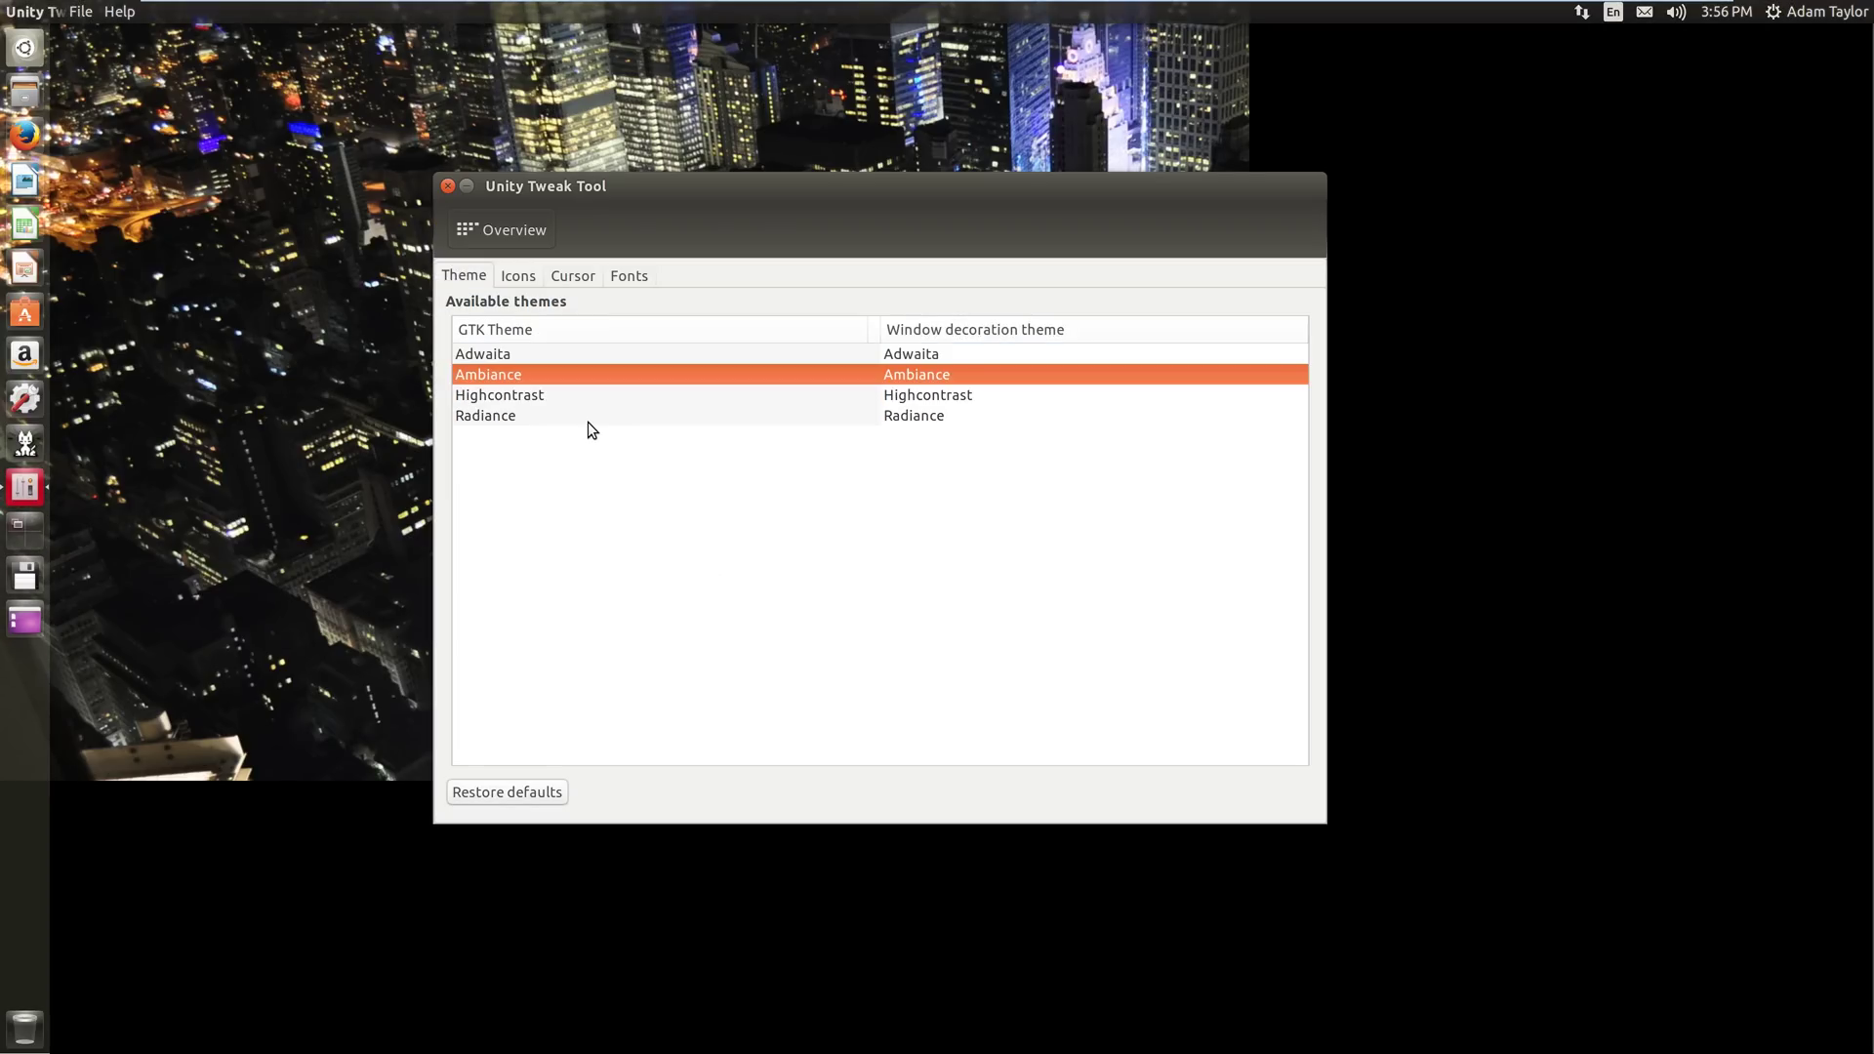
left_click(518, 278)
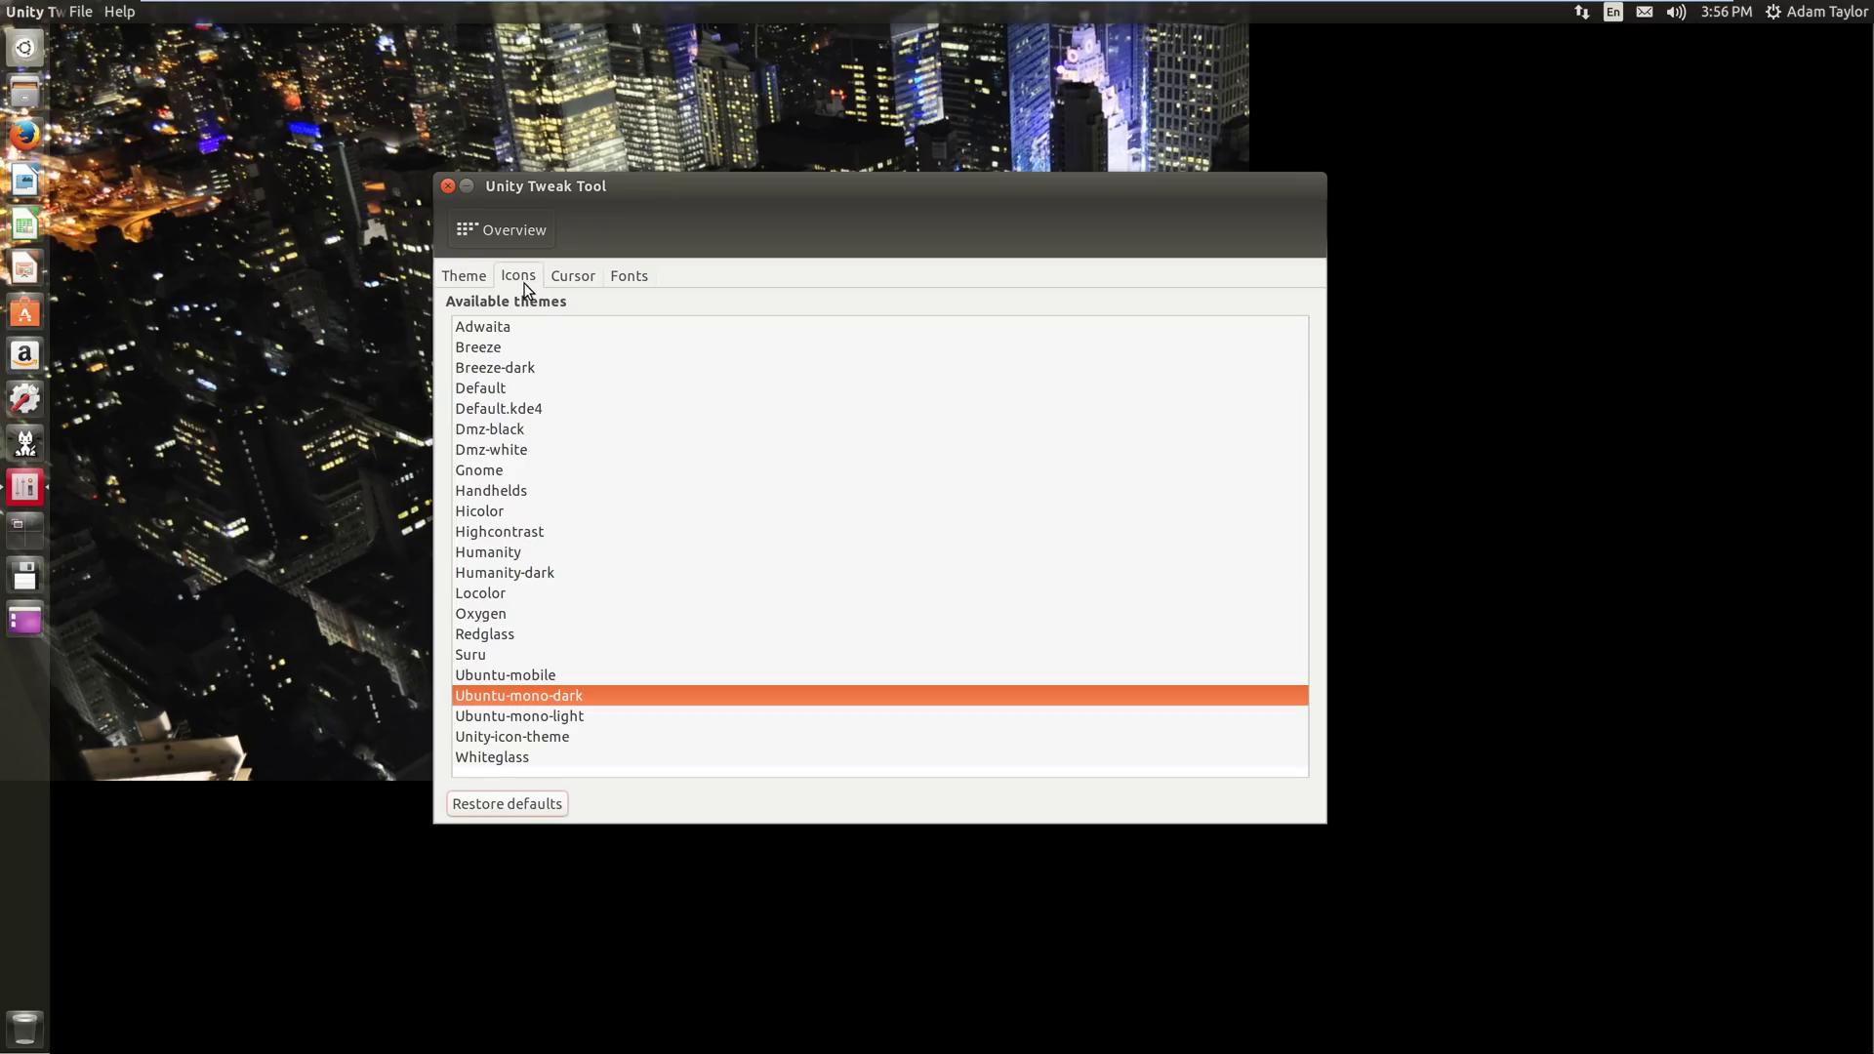
left_click(485, 350)
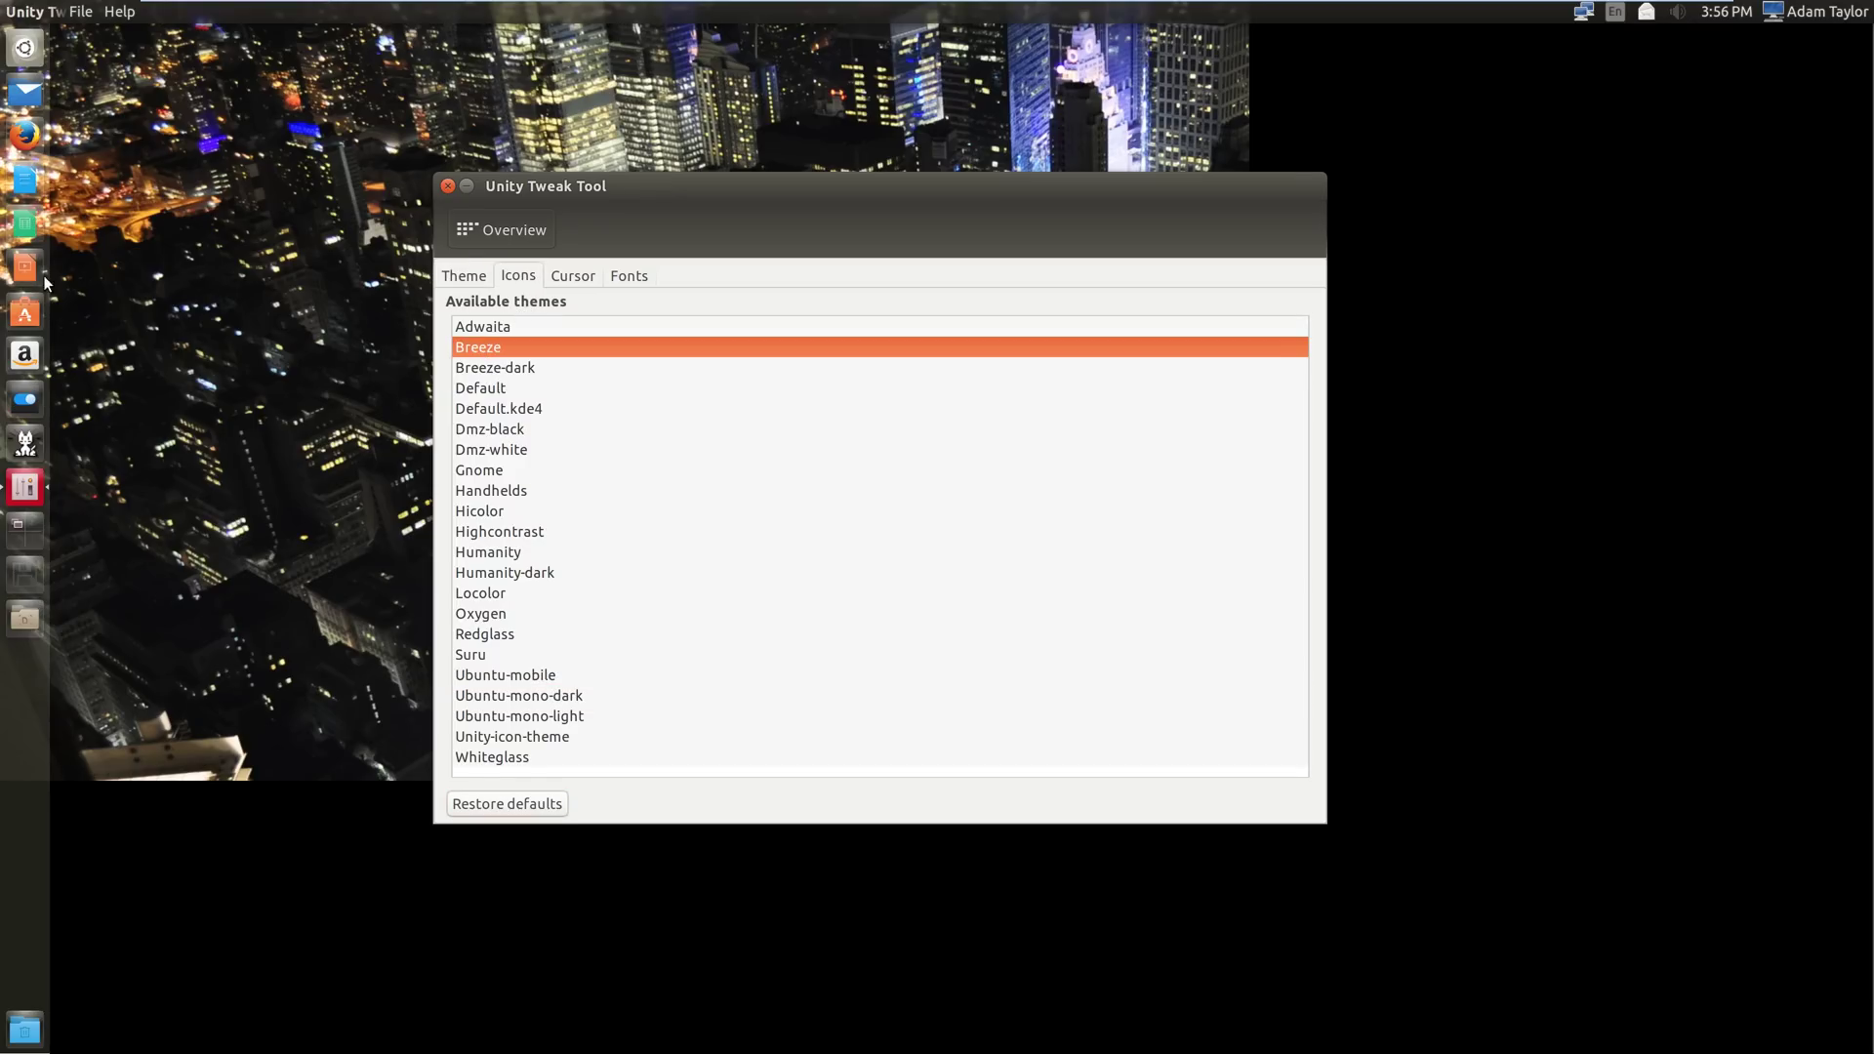
- Preview the other icon themes, from Breeze-dark through Whiteglass, then reapply Breeze
left_click(504, 377)
left_click(498, 389)
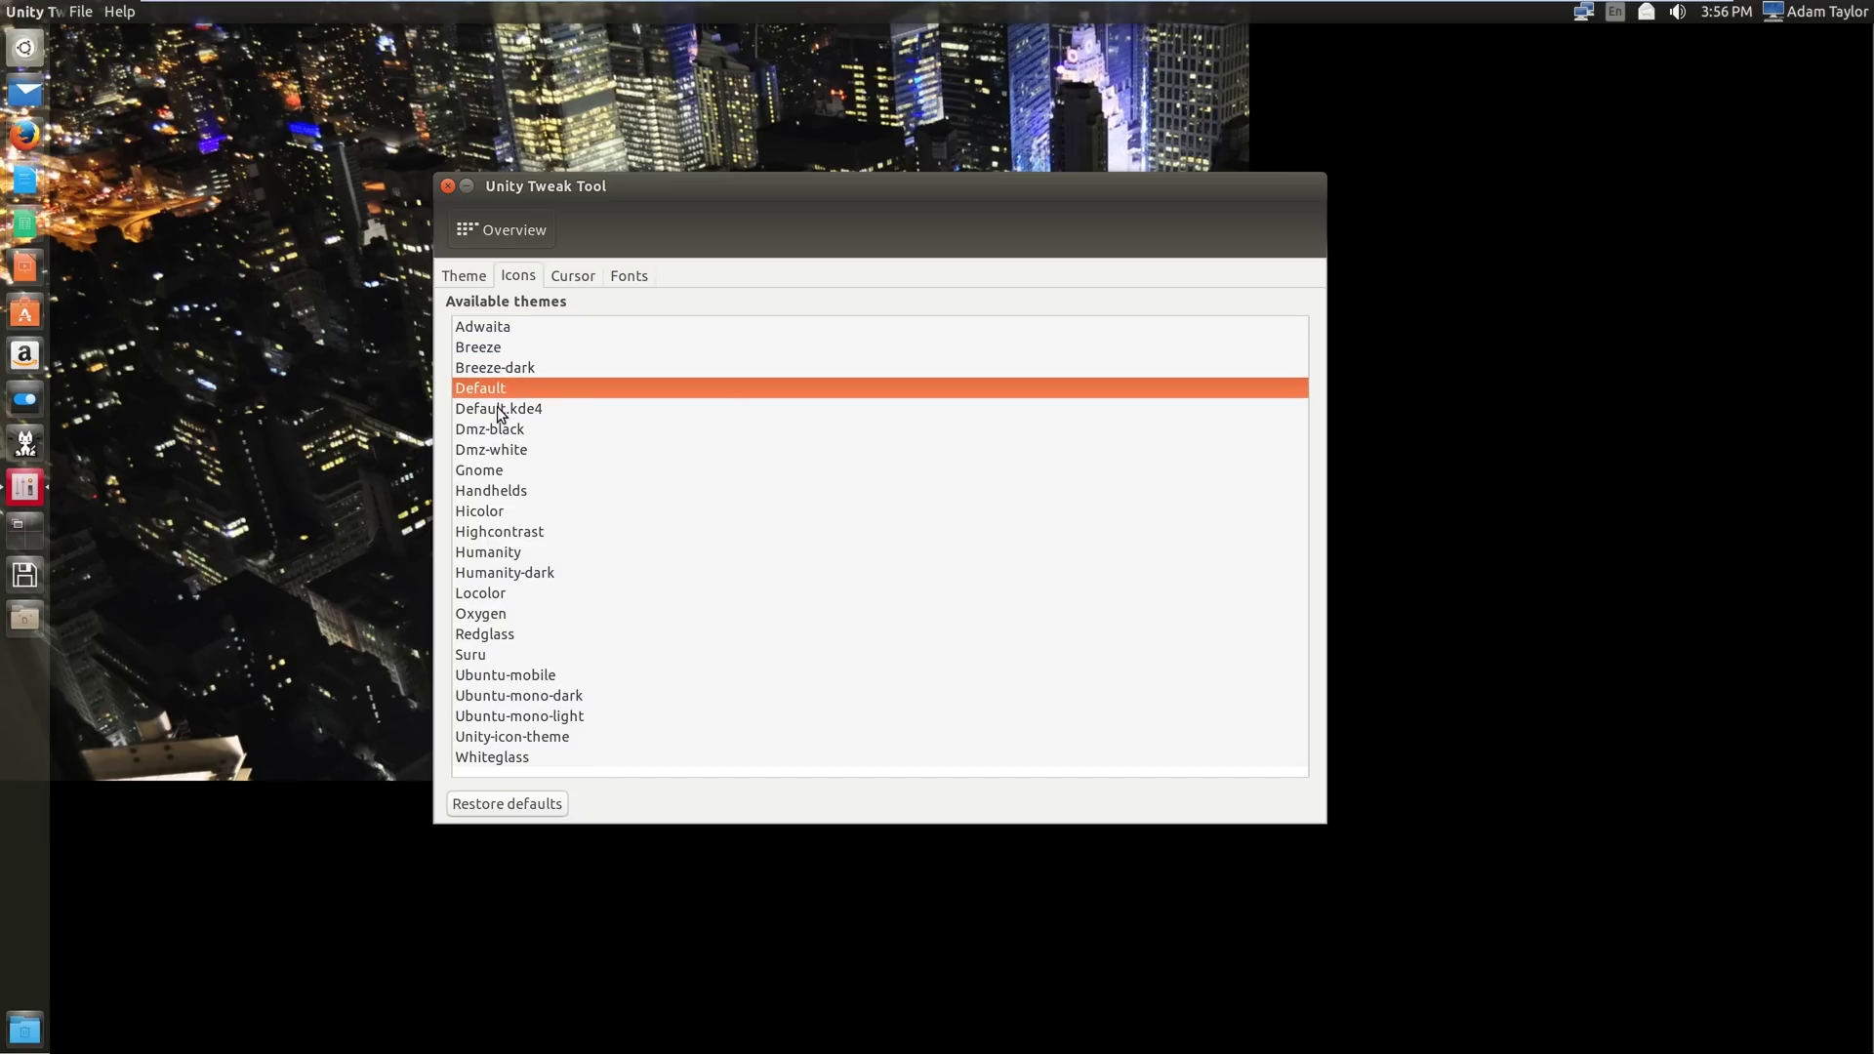
left_click(496, 408)
left_click(495, 430)
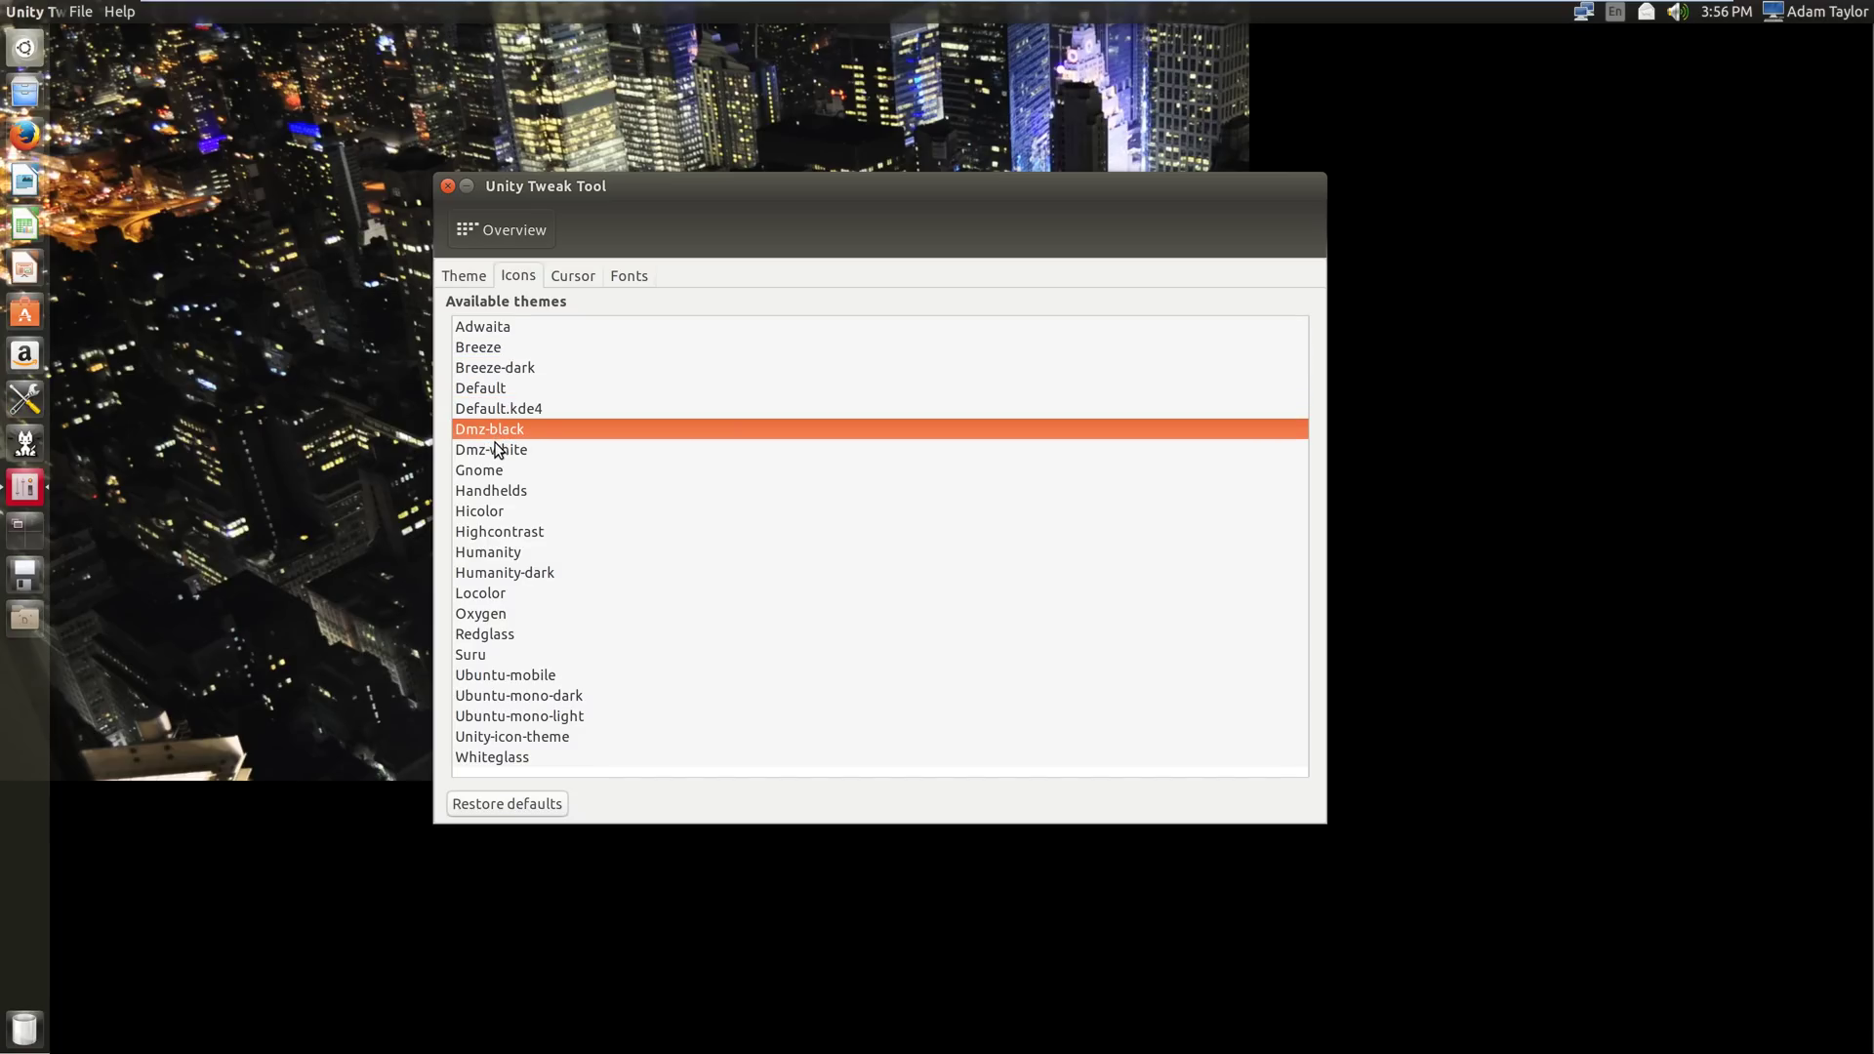
left_click(499, 452)
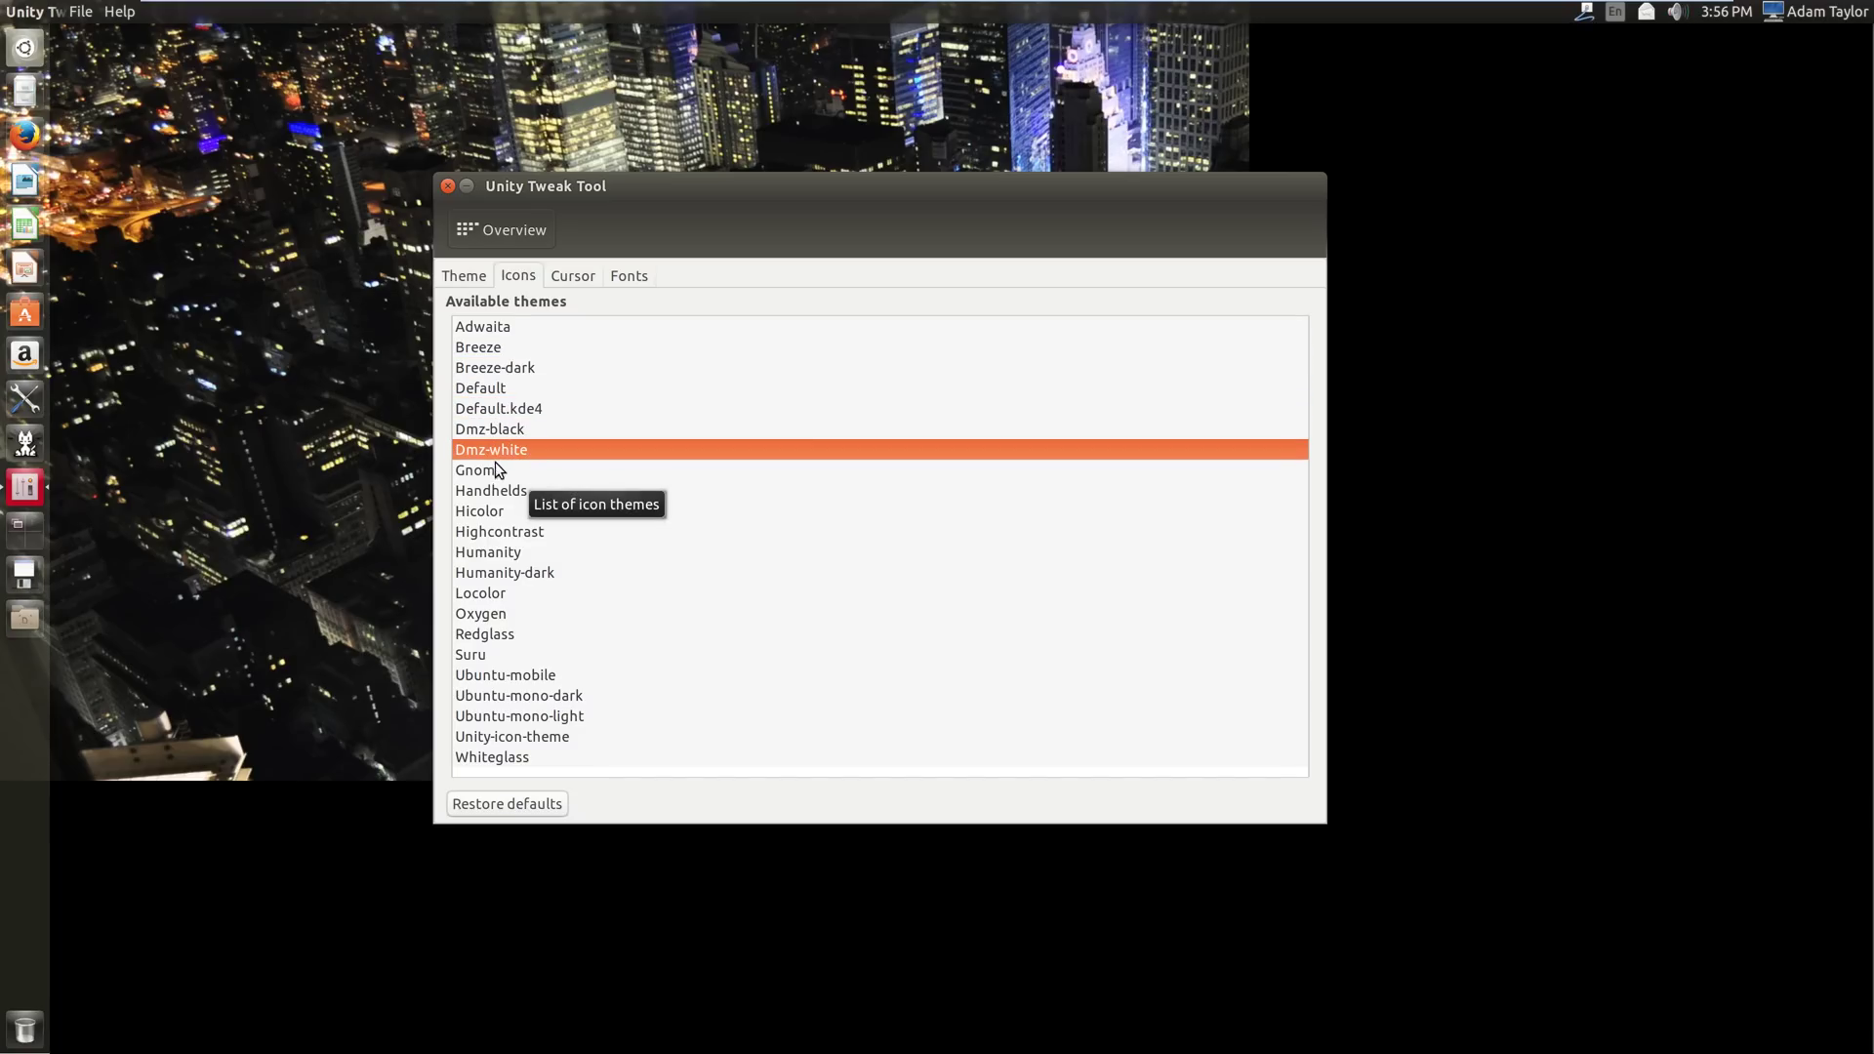
left_click(498, 472)
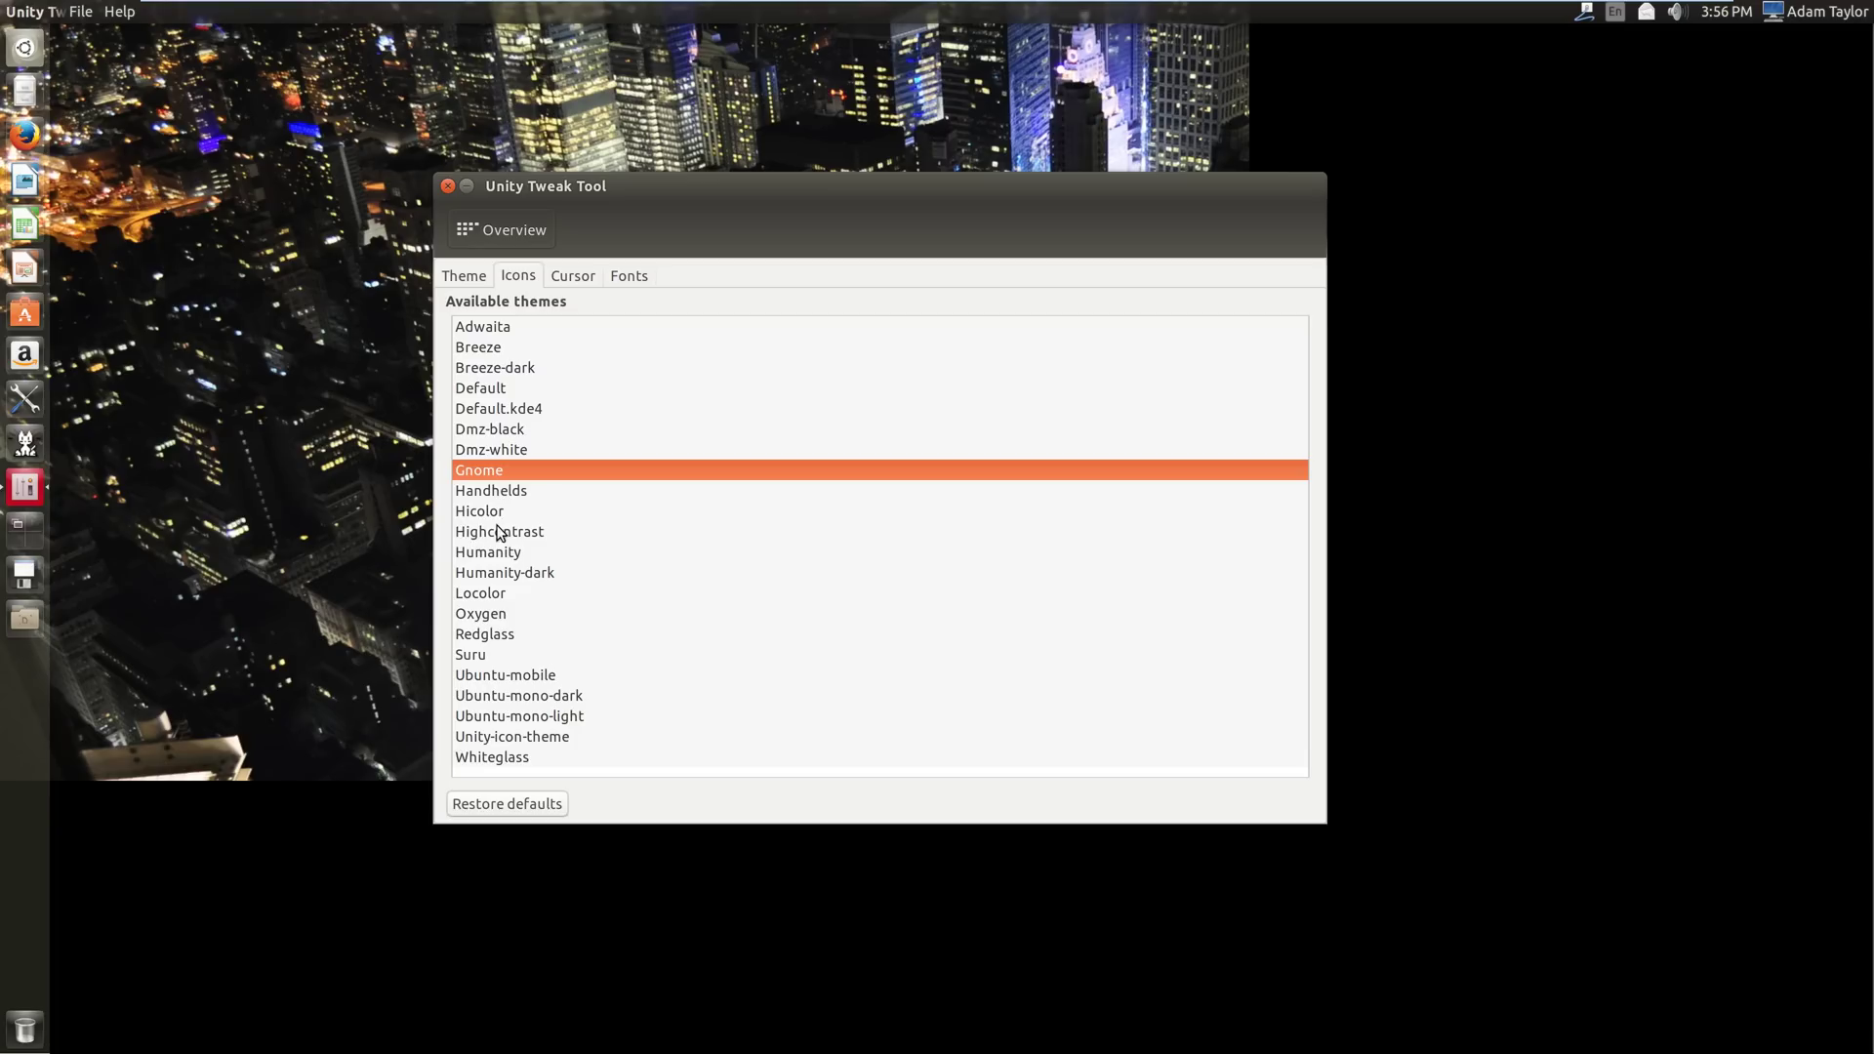
left_click(480, 512)
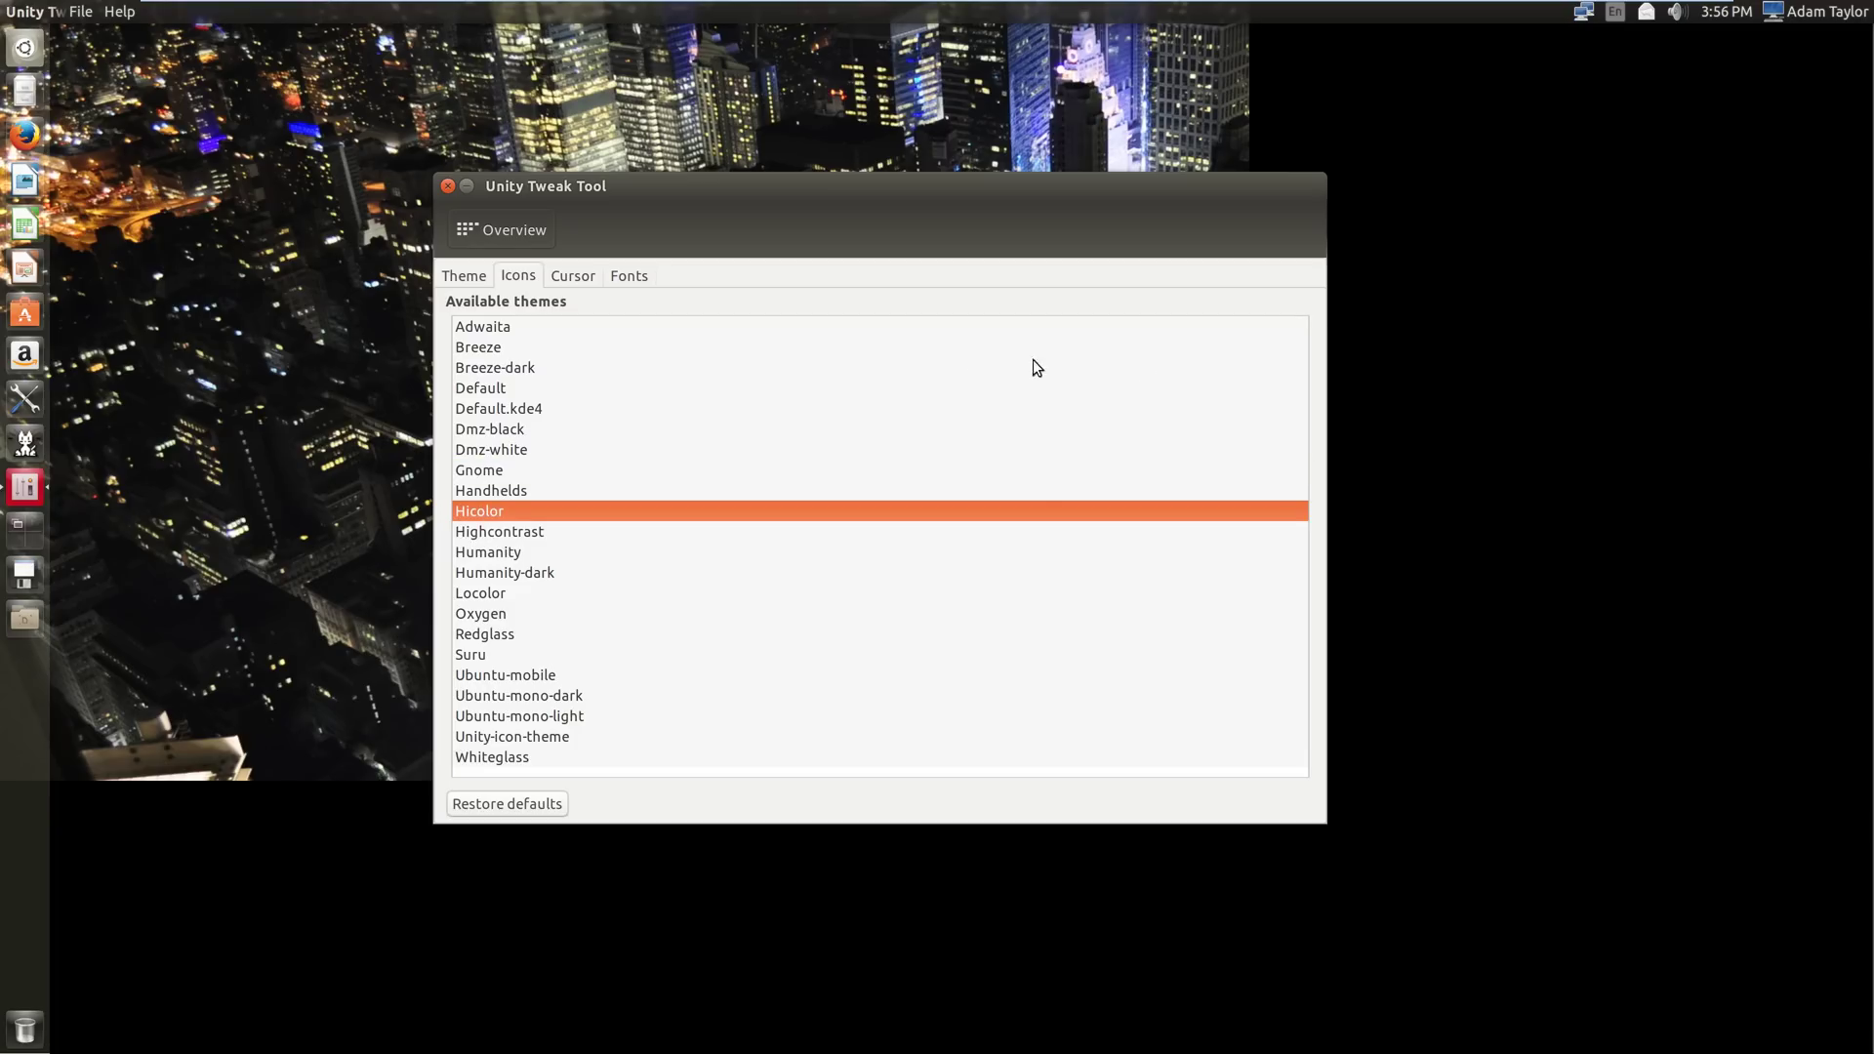
left_click(496, 615)
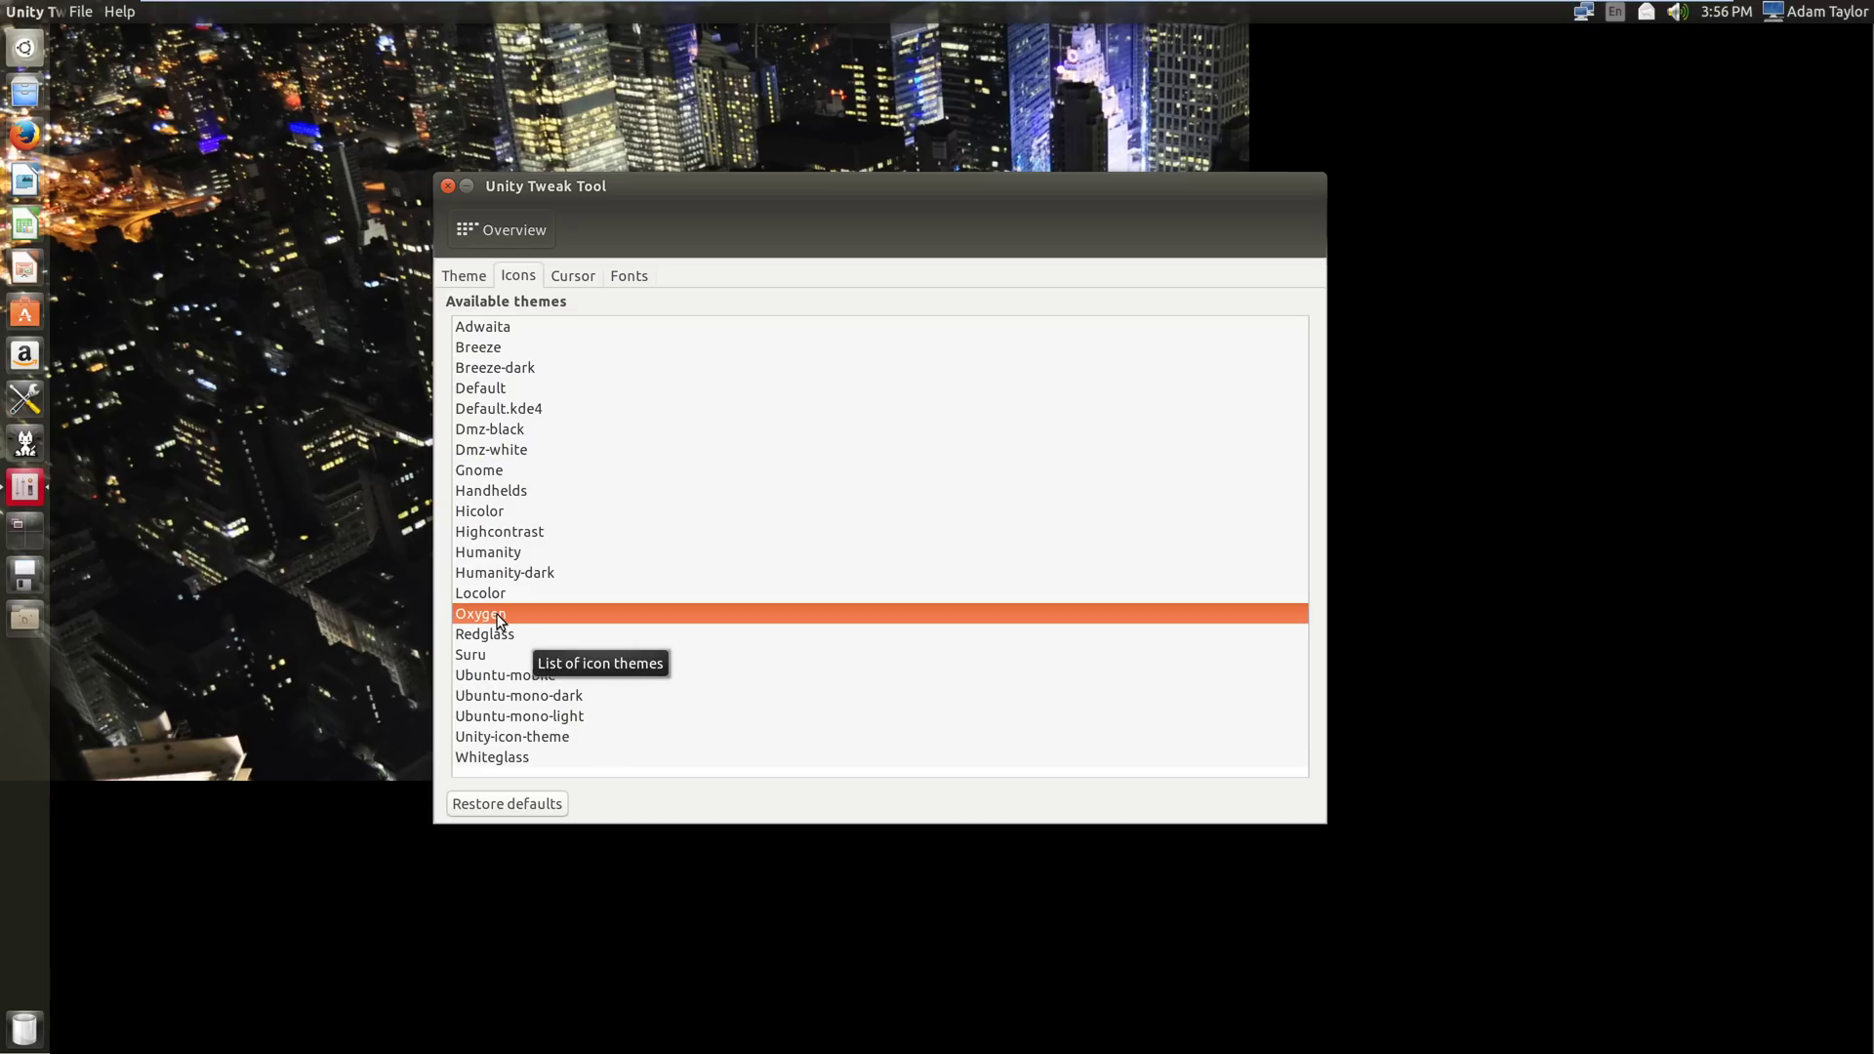
left_click(524, 681)
left_click(506, 741)
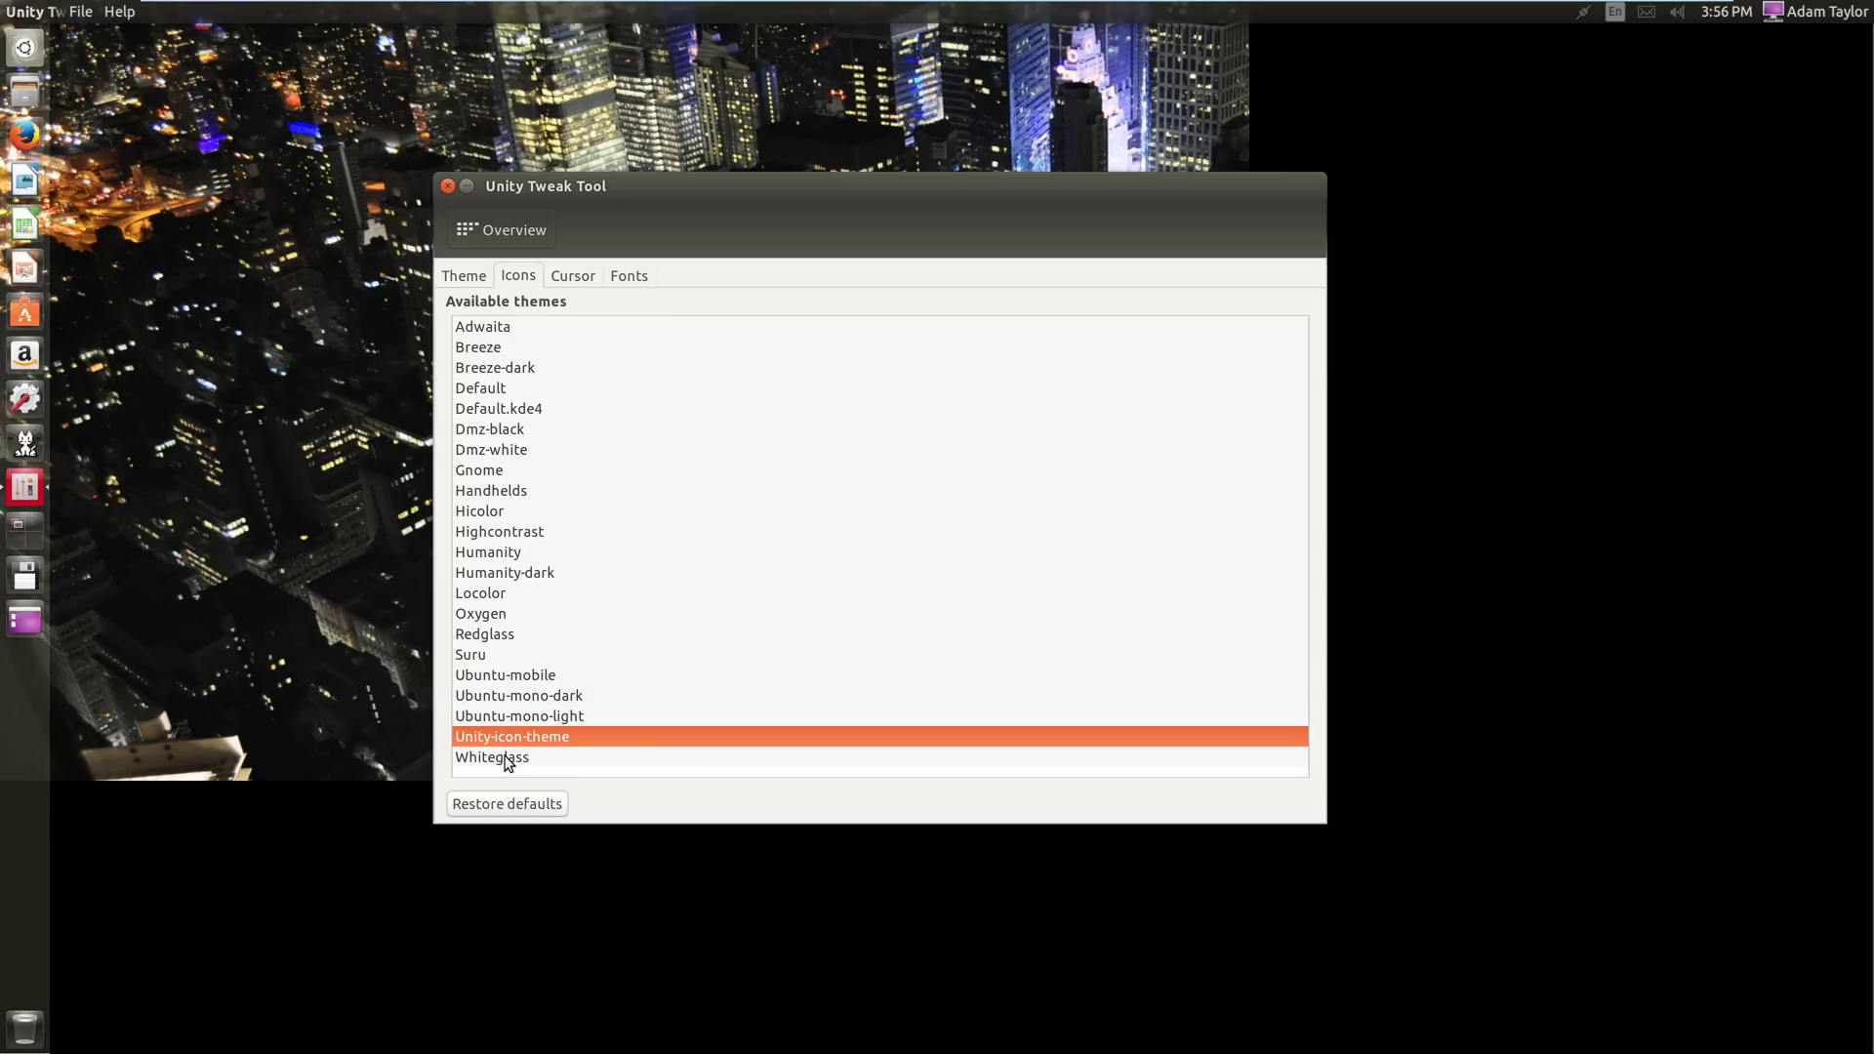
left_click(508, 759)
left_click(484, 351)
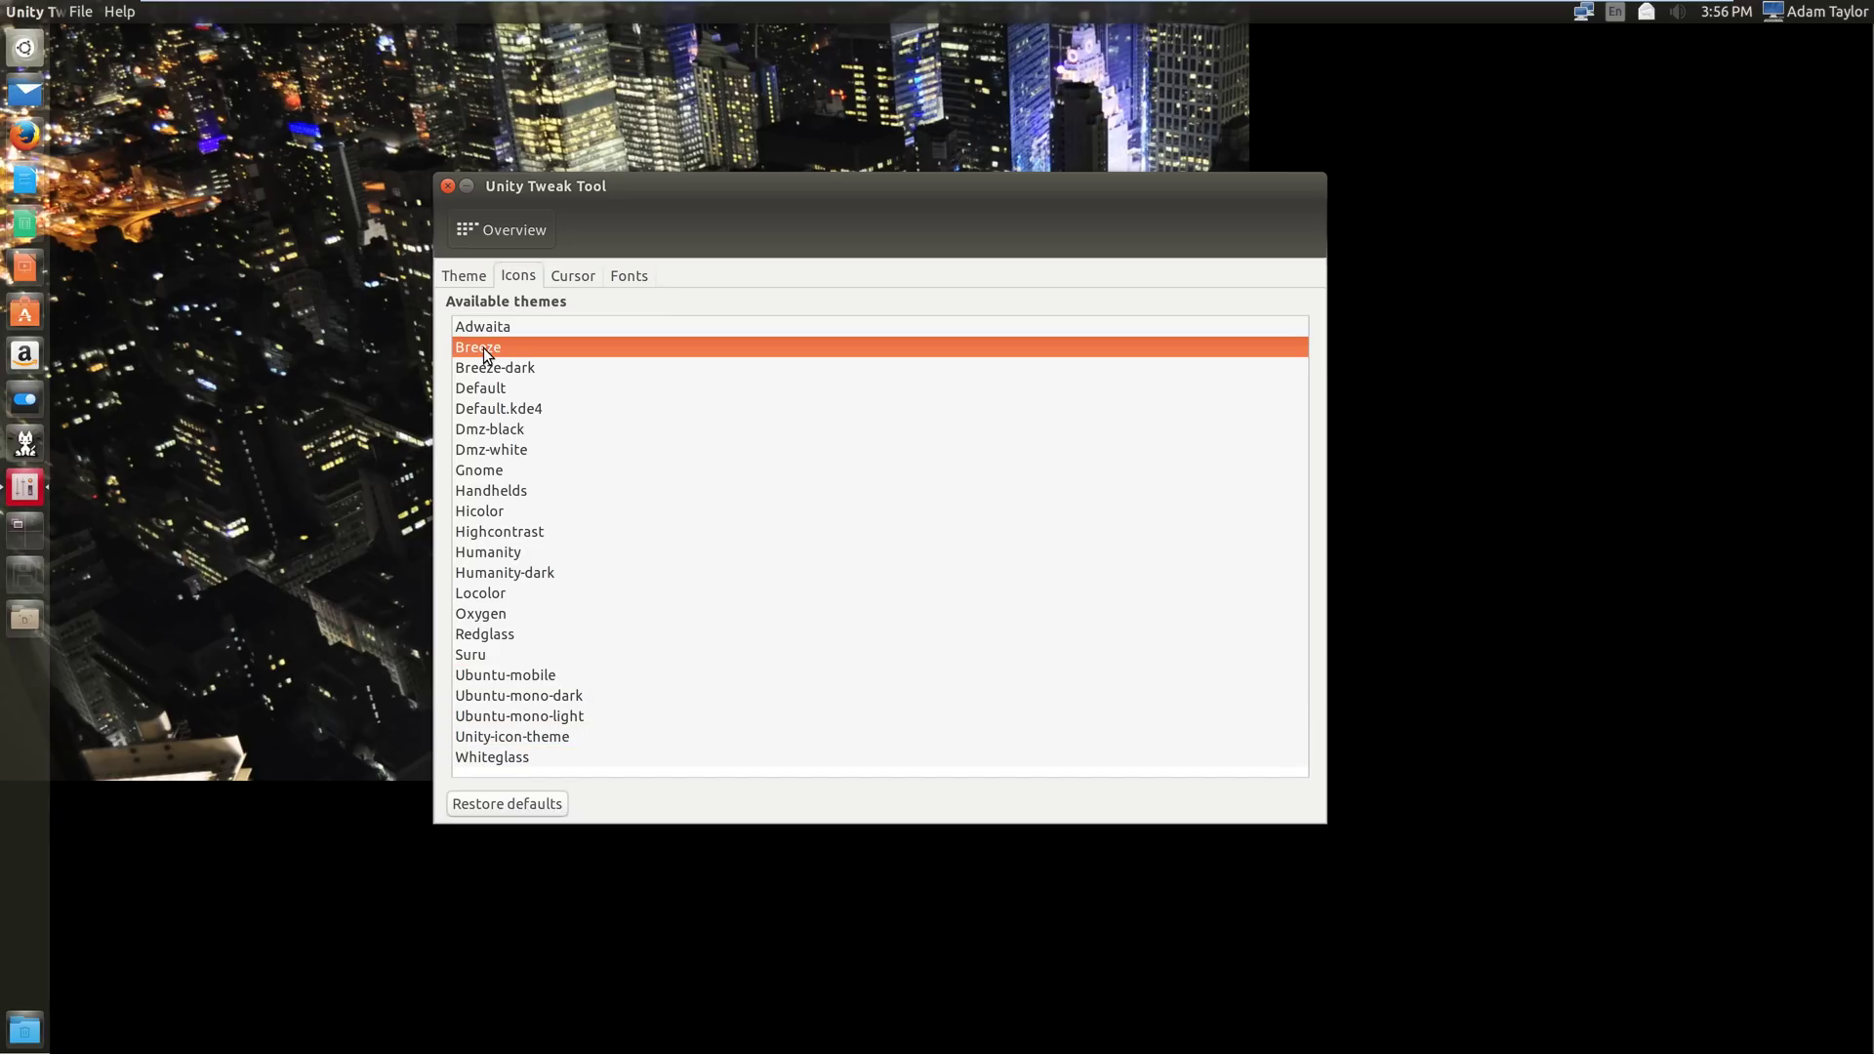
- Settle on the Dmz-black pointer theme with large cursors after trying Handhelds, Redglass and Whiteglass
left_click(550, 280)
left_click(501, 332)
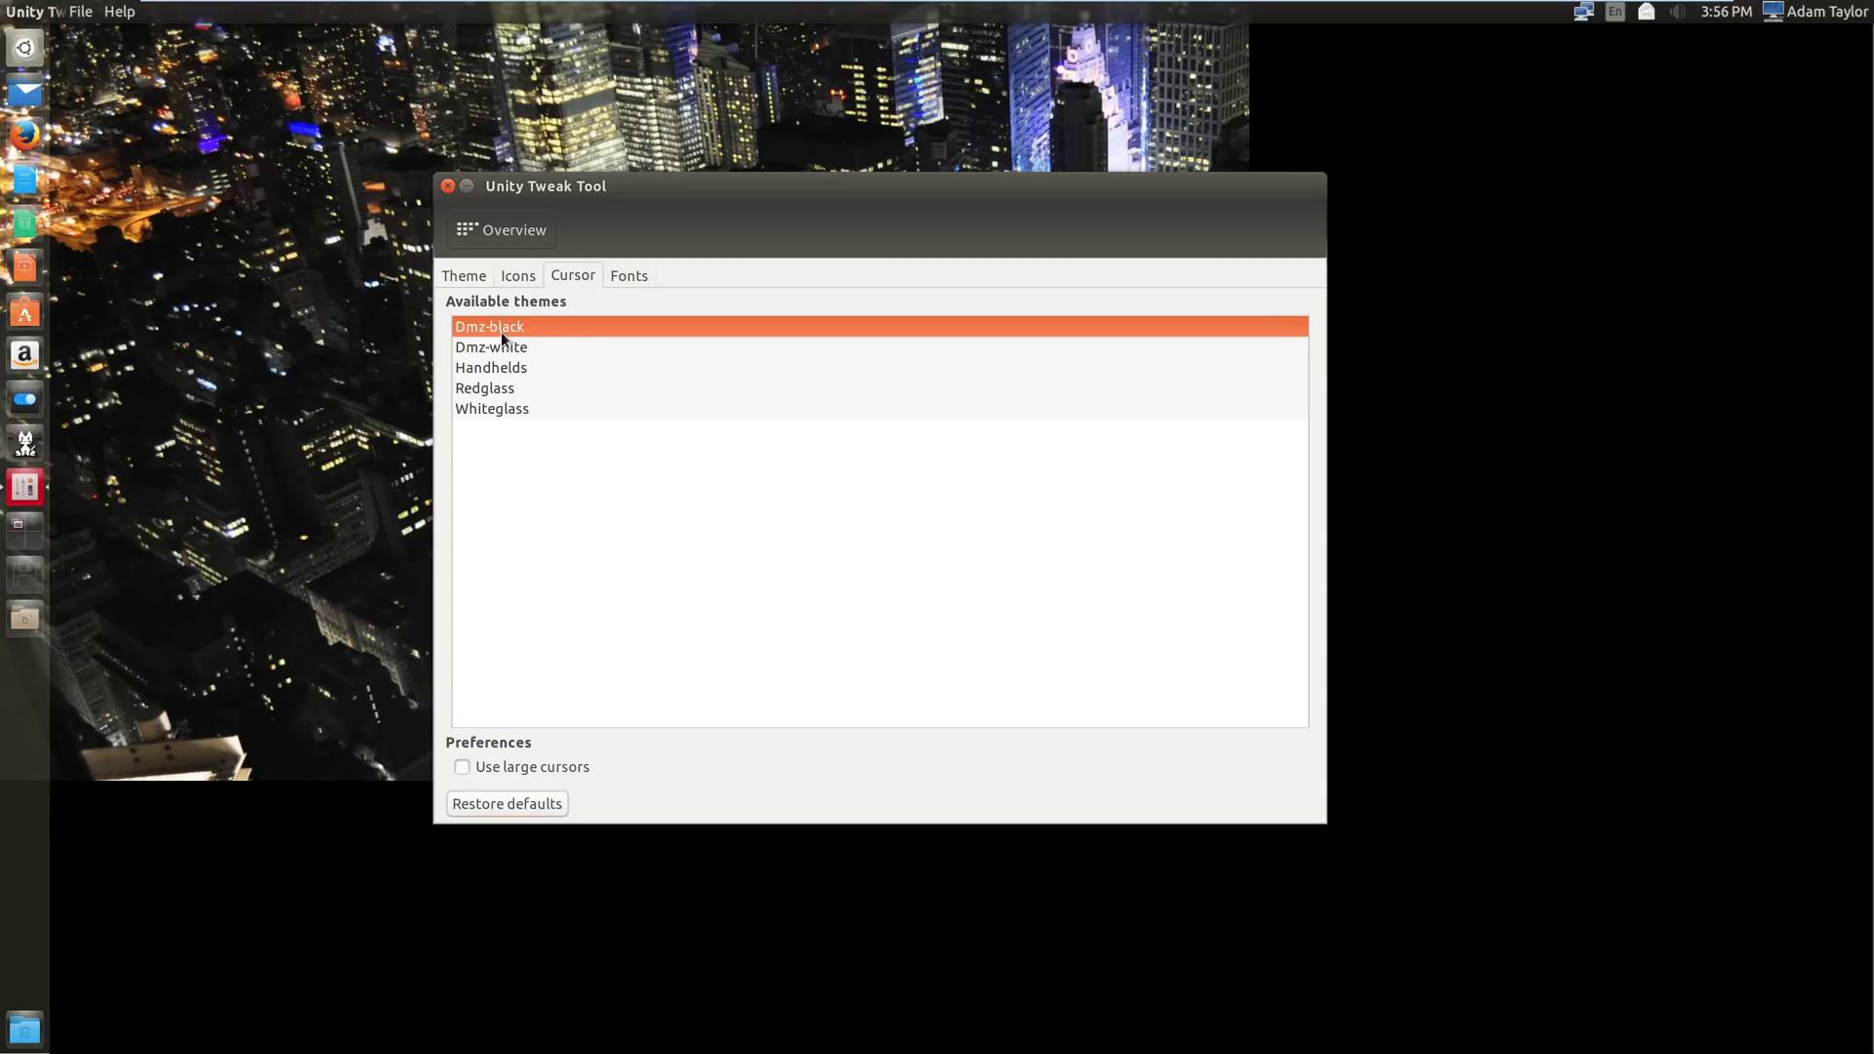
left_click(518, 368)
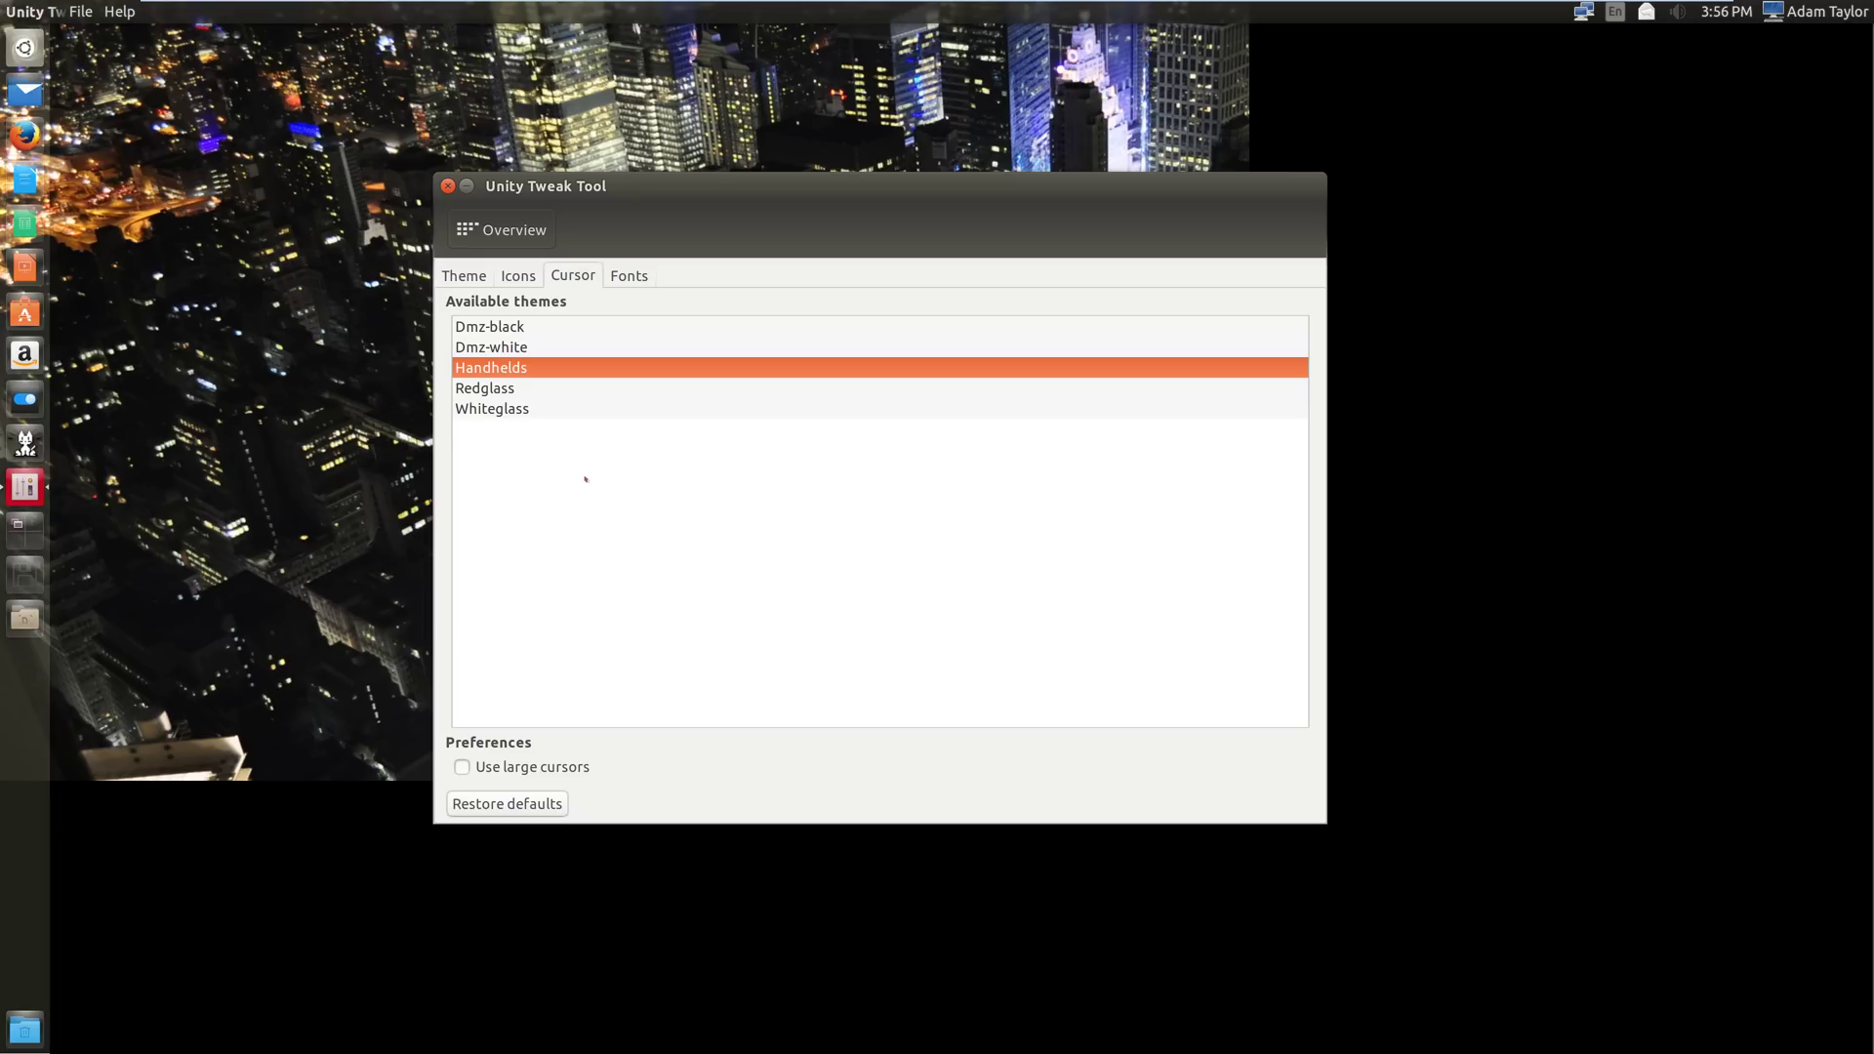
left_click(536, 393)
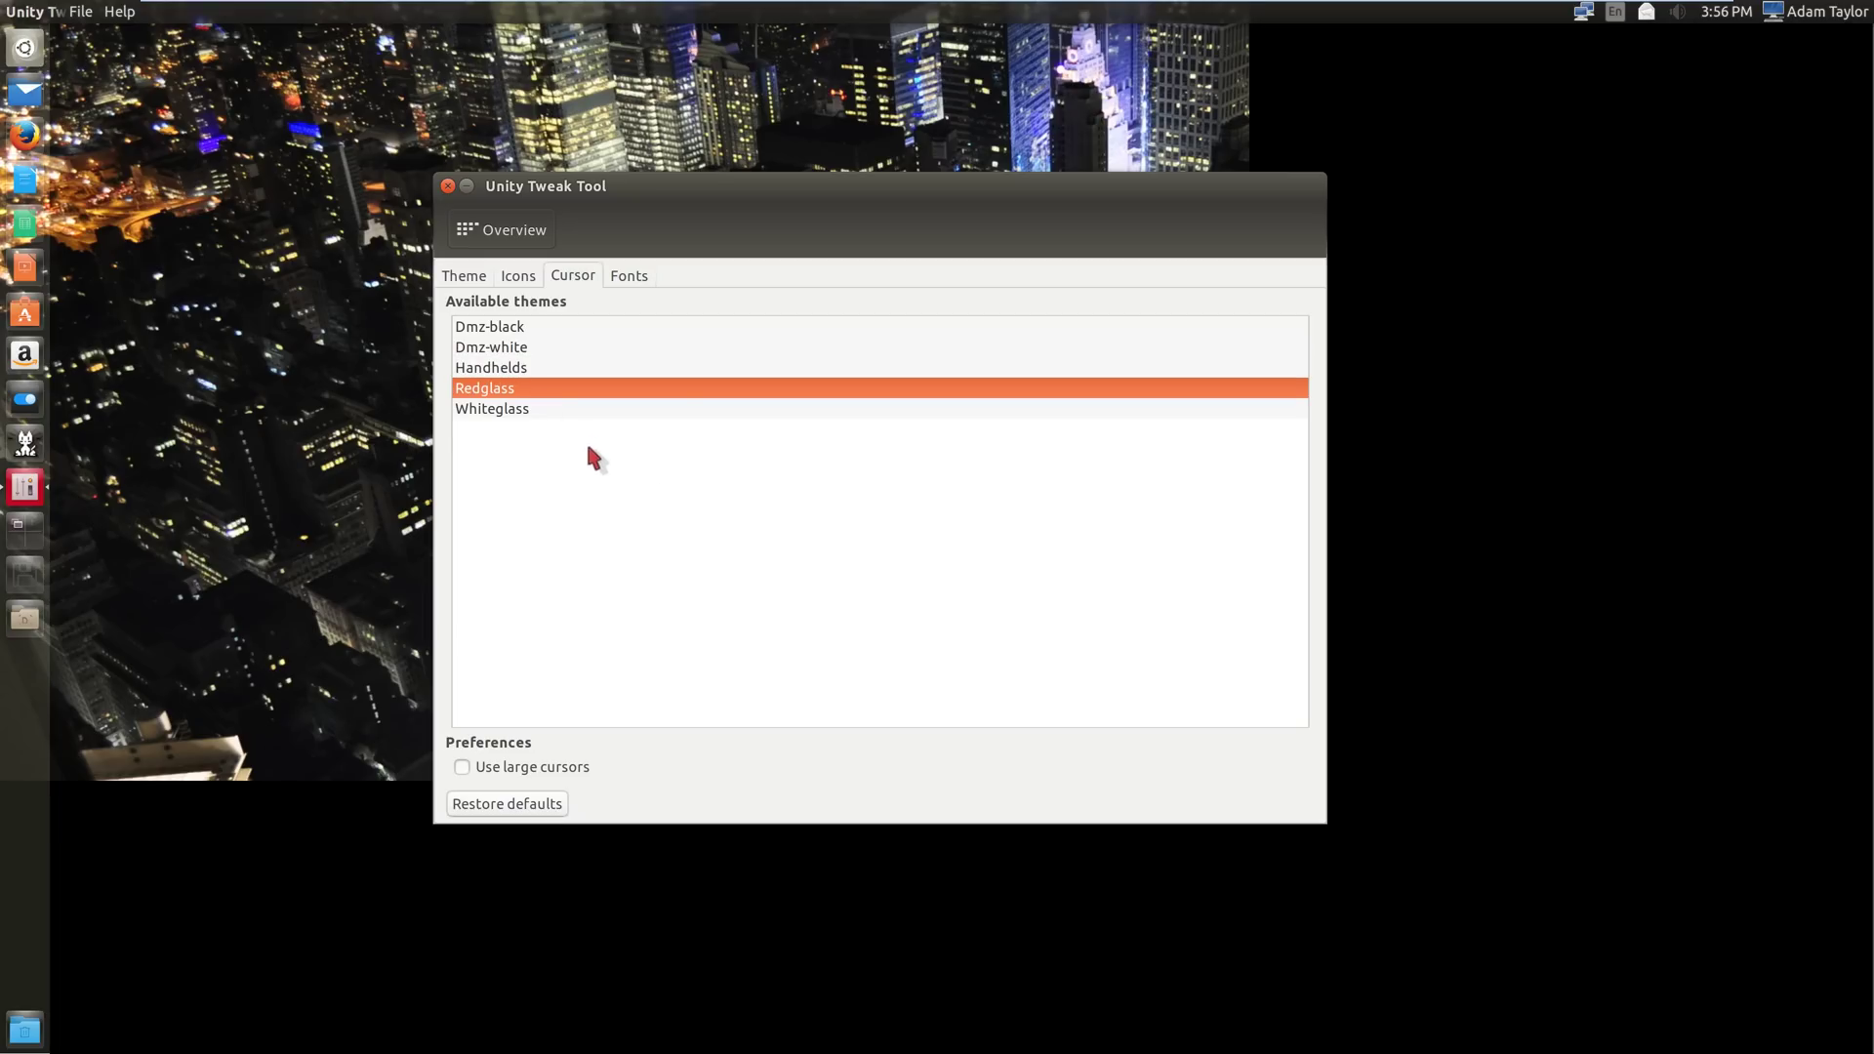
left_click(583, 410)
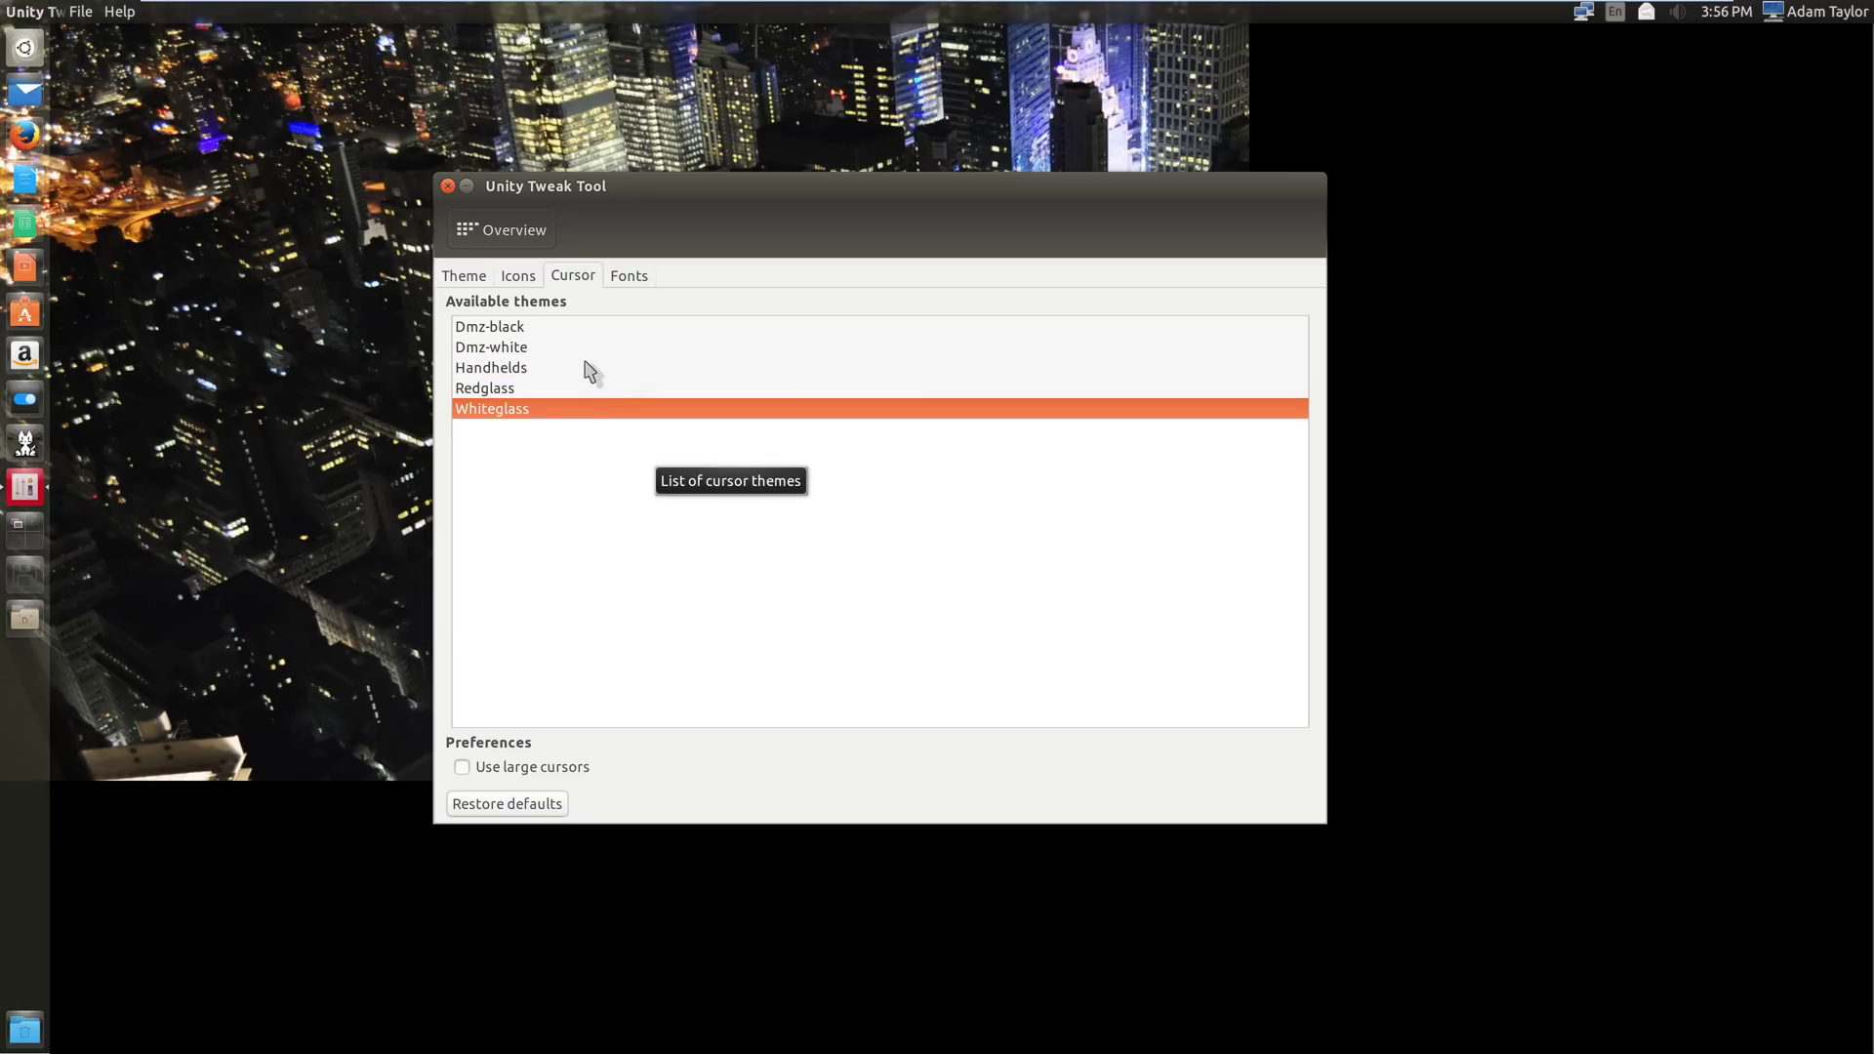
left_click(571, 325)
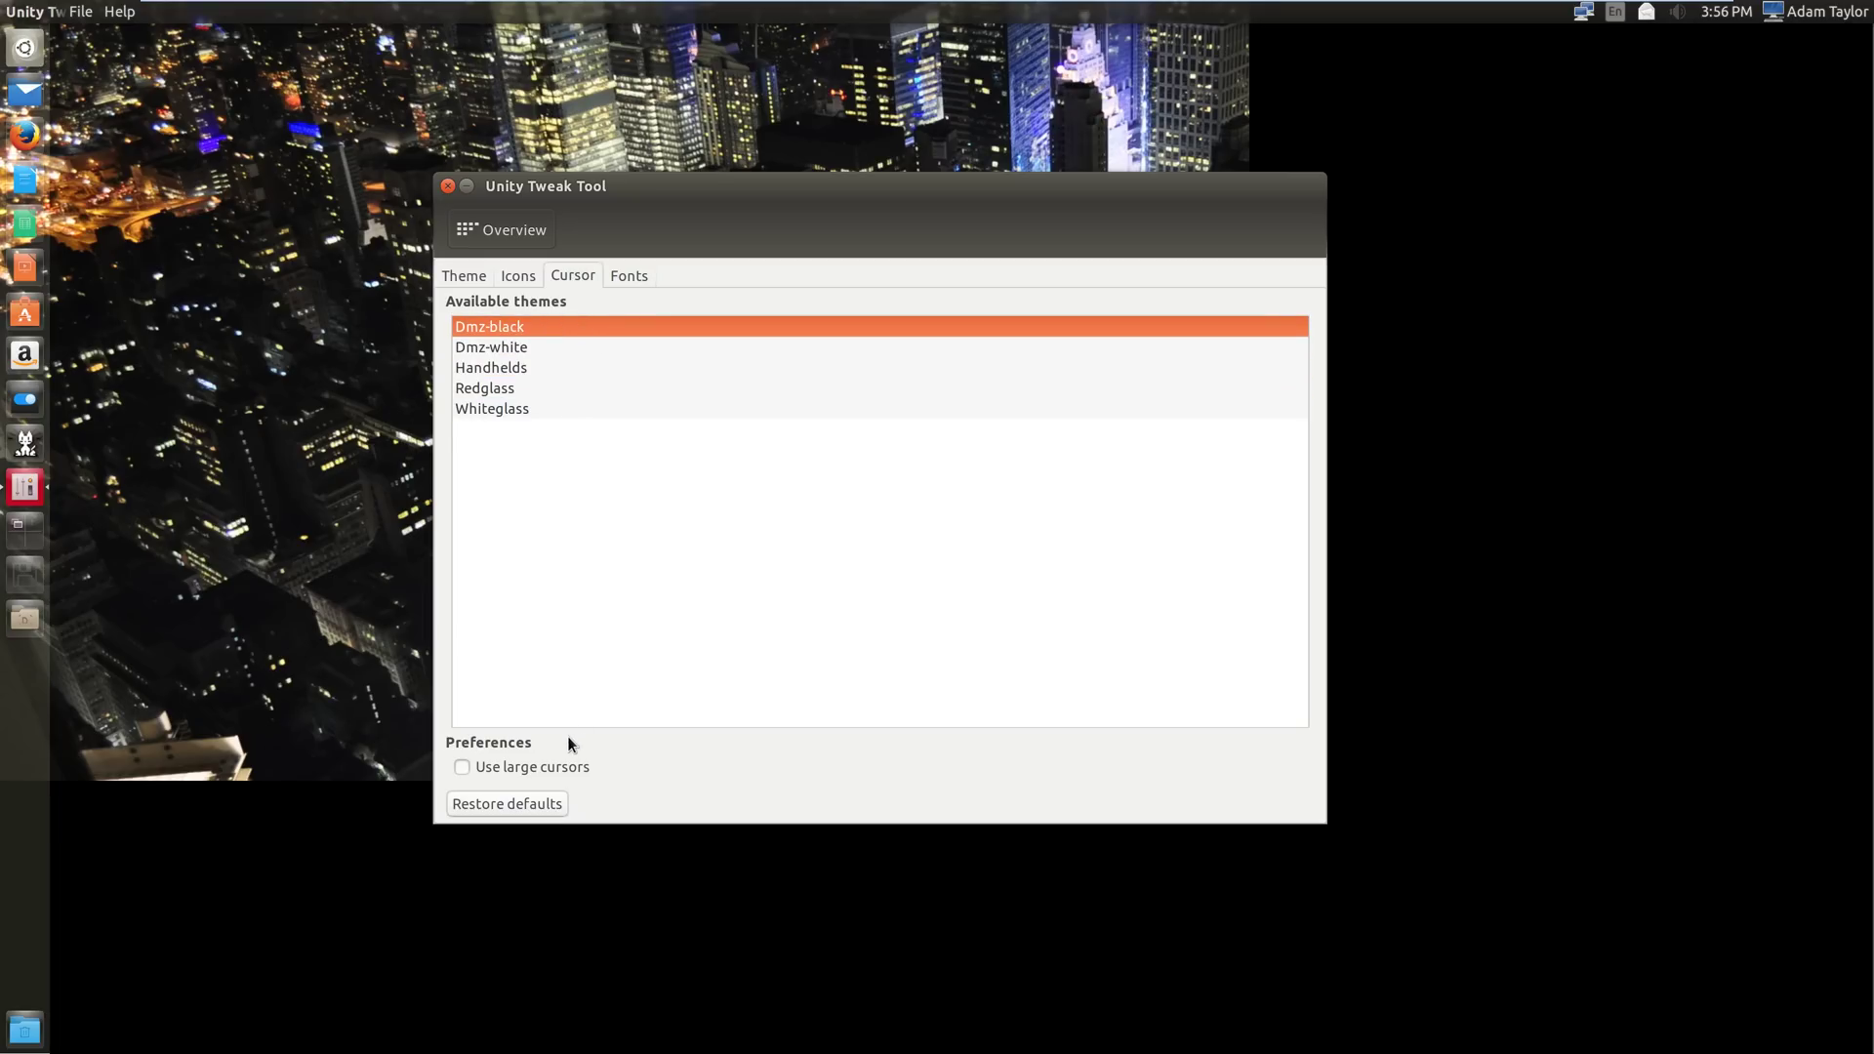
left_click(545, 767)
left_click_drag(556, 390, 581, 335)
left_click(636, 276)
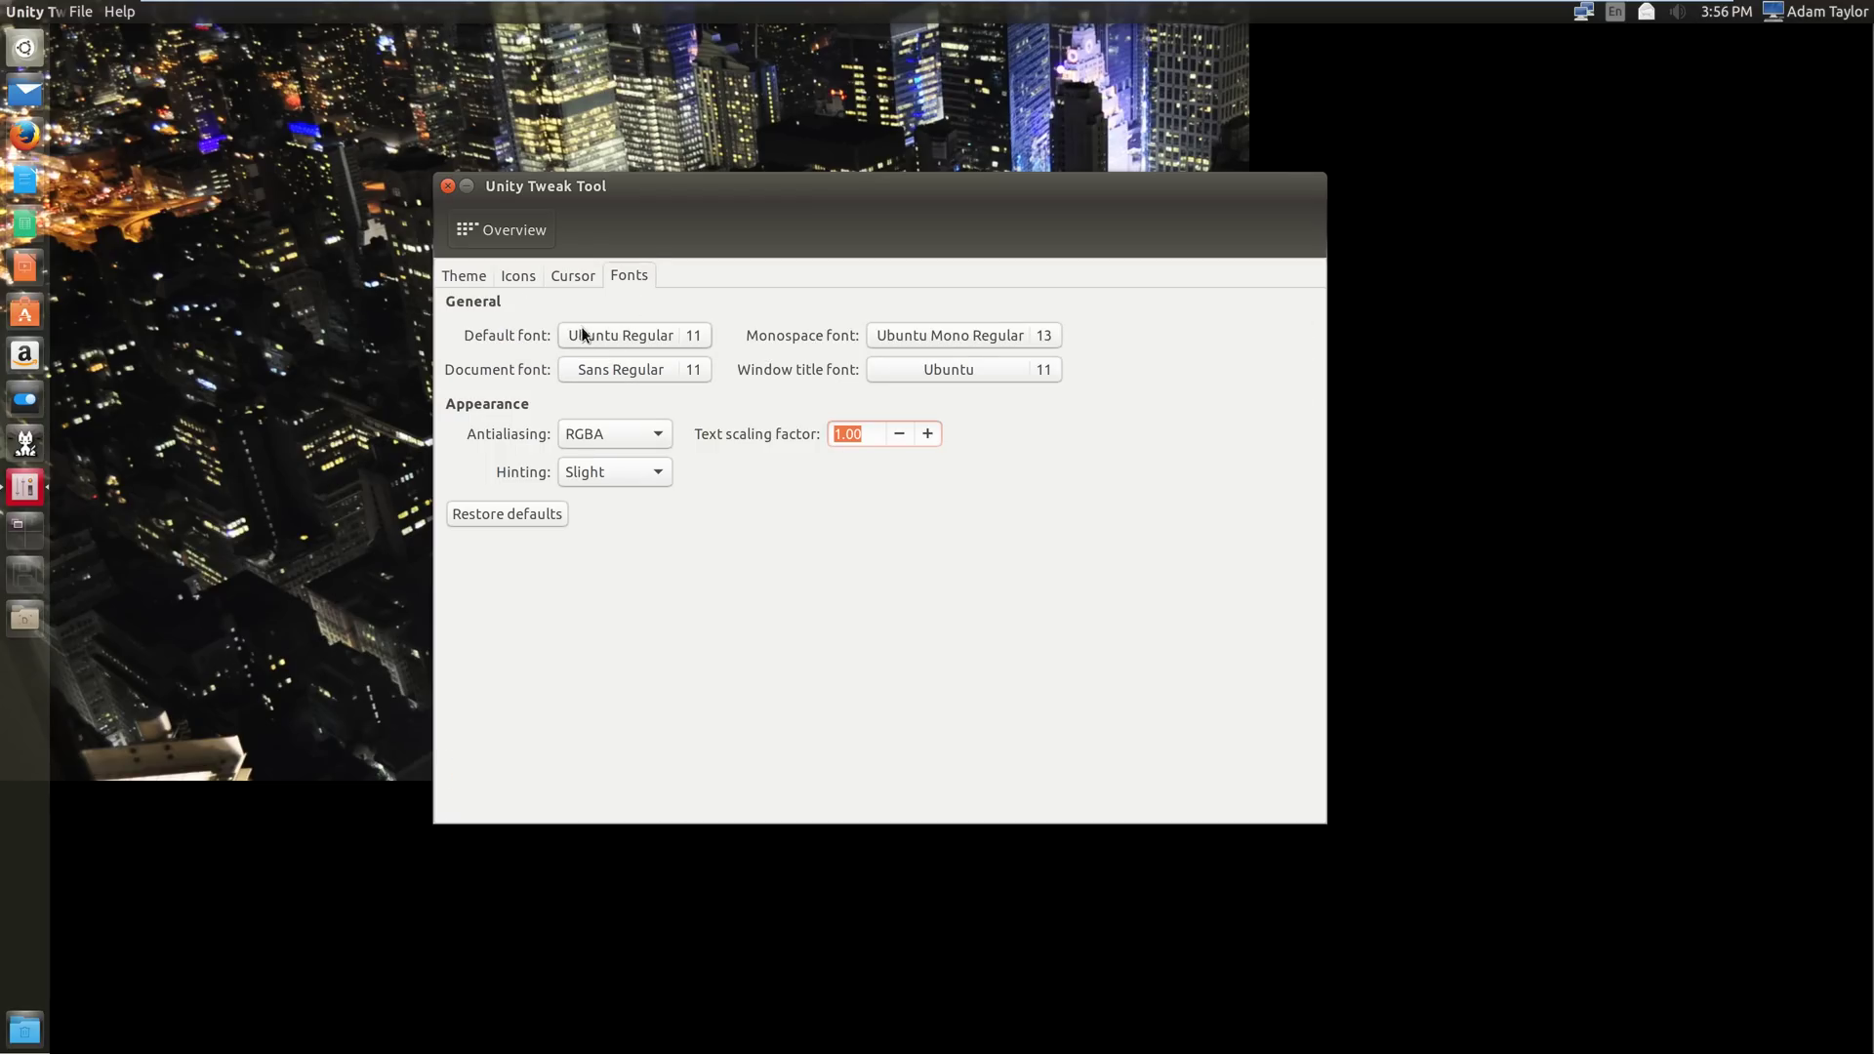
left_click(493, 231)
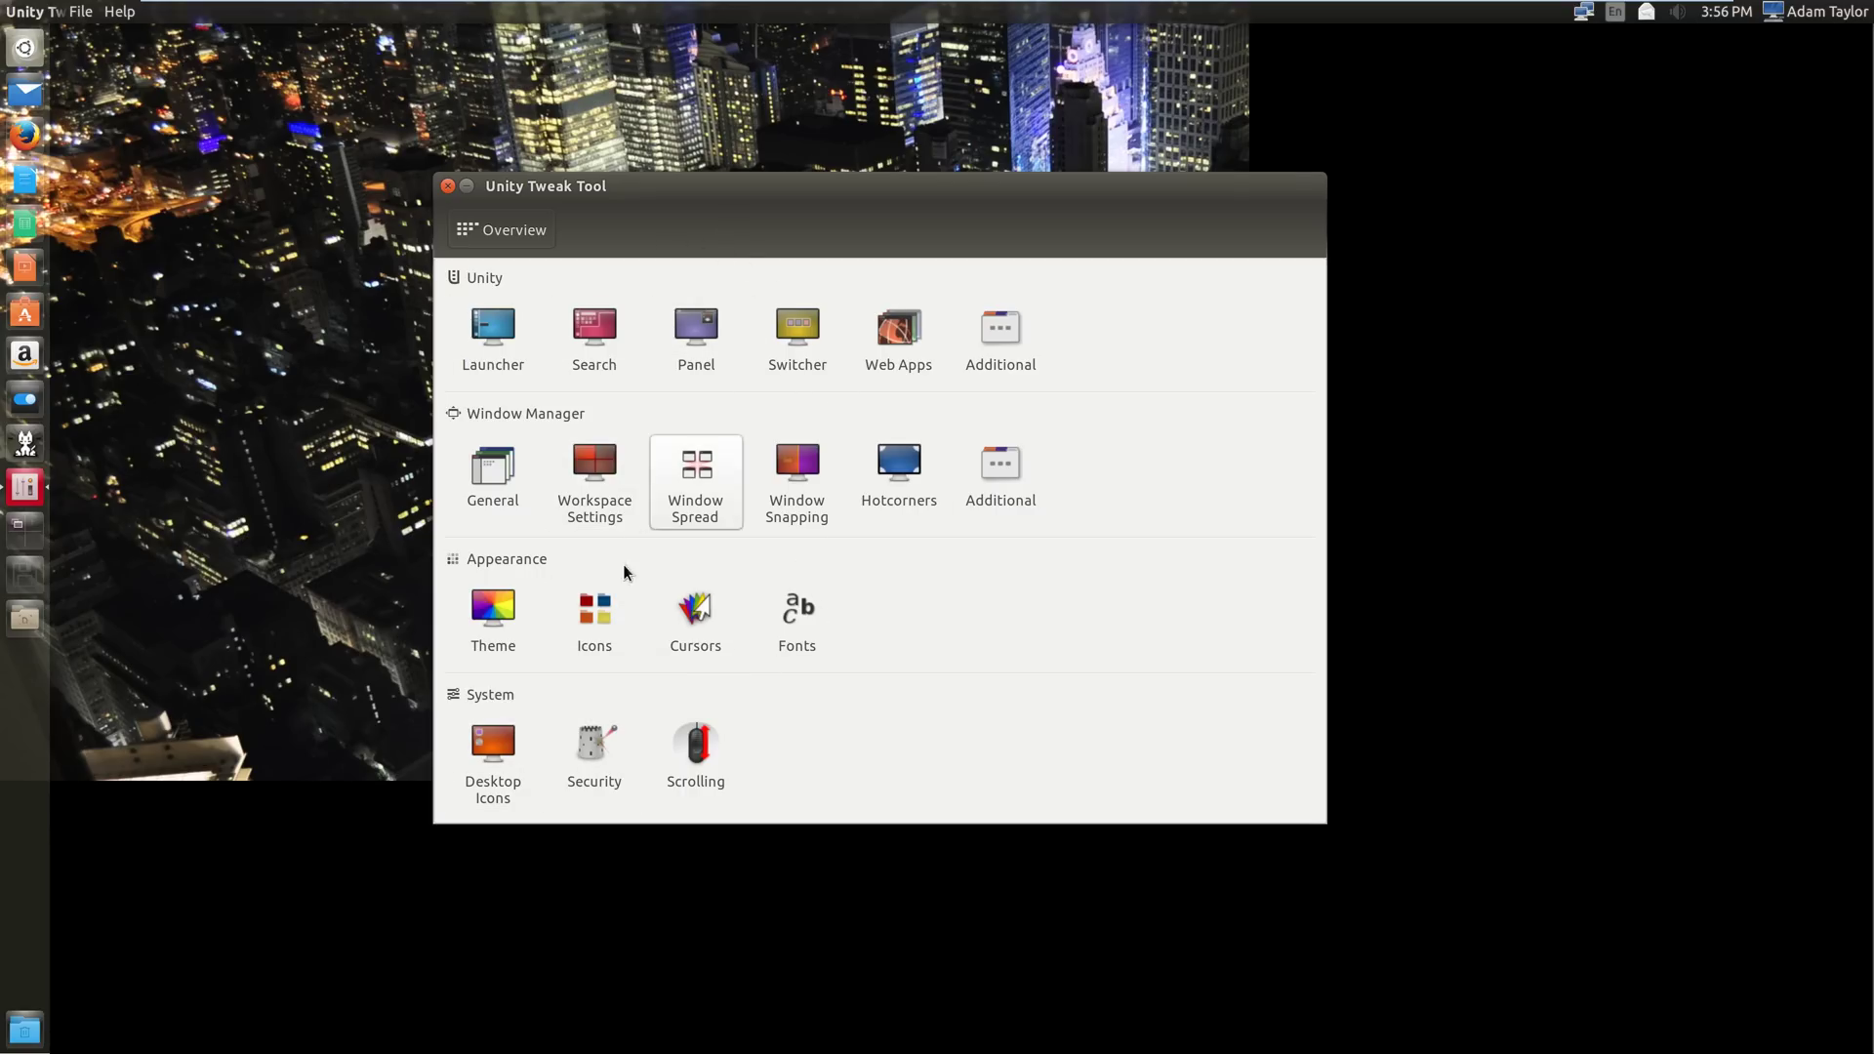
- Turn on the Home Folder, Network, Trash and Devices desktop icons
left_click(488, 727)
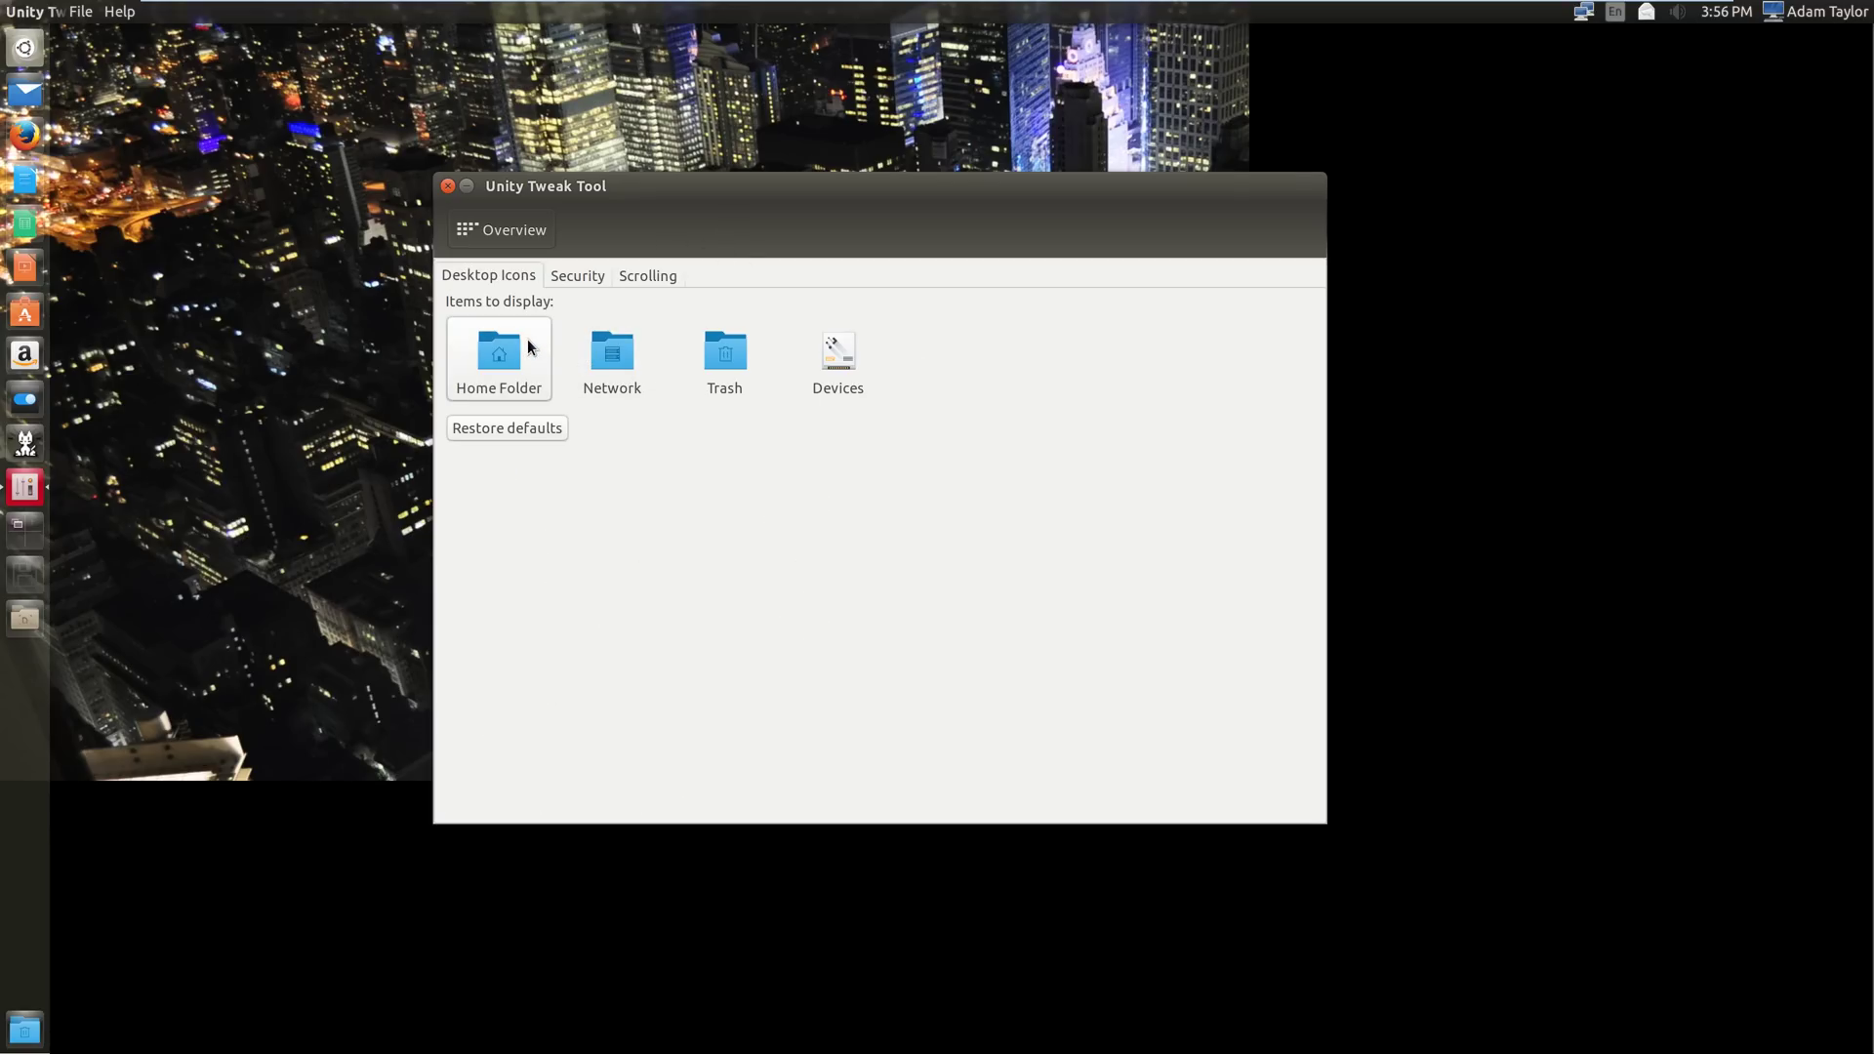
left_click_drag(541, 190, 649, 281)
left_click(615, 466)
left_click(726, 456)
left_click(833, 449)
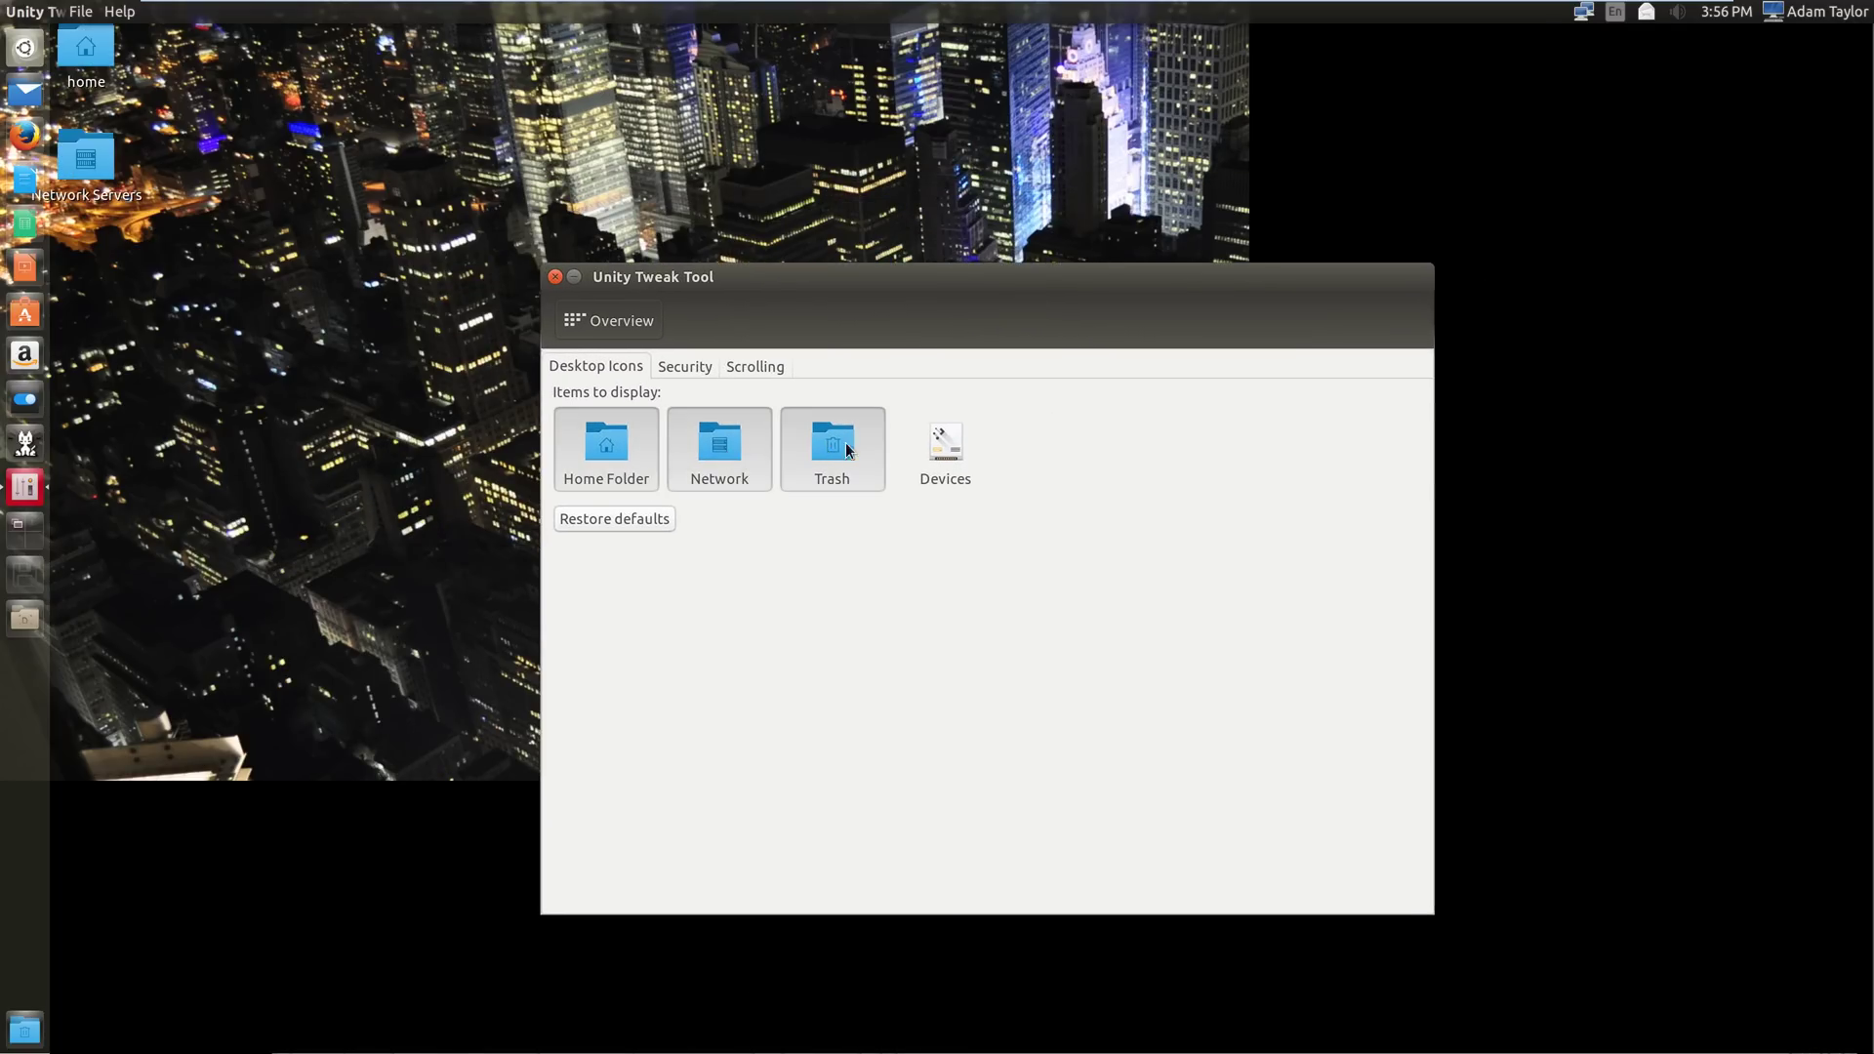
left_click(945, 449)
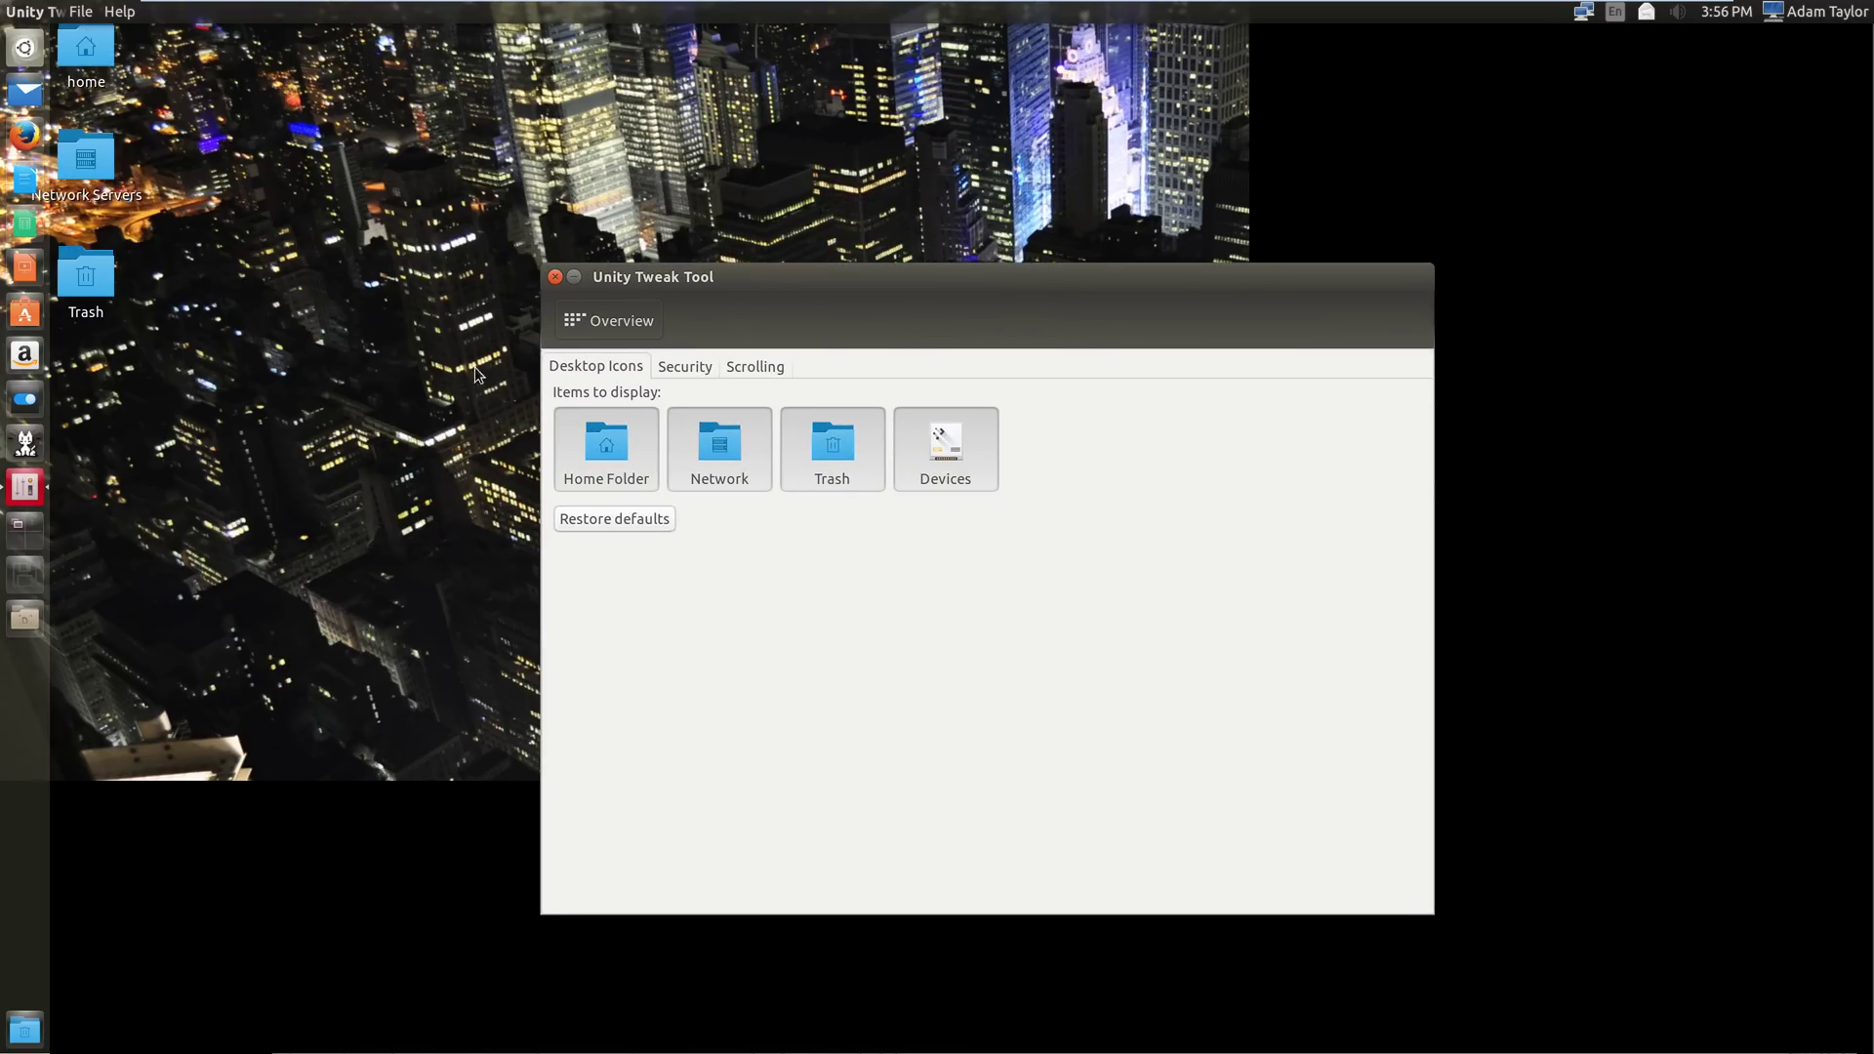
- In Scrolling, try the legacy scrollbar style, then return to overlay scrollbars
left_click(688, 366)
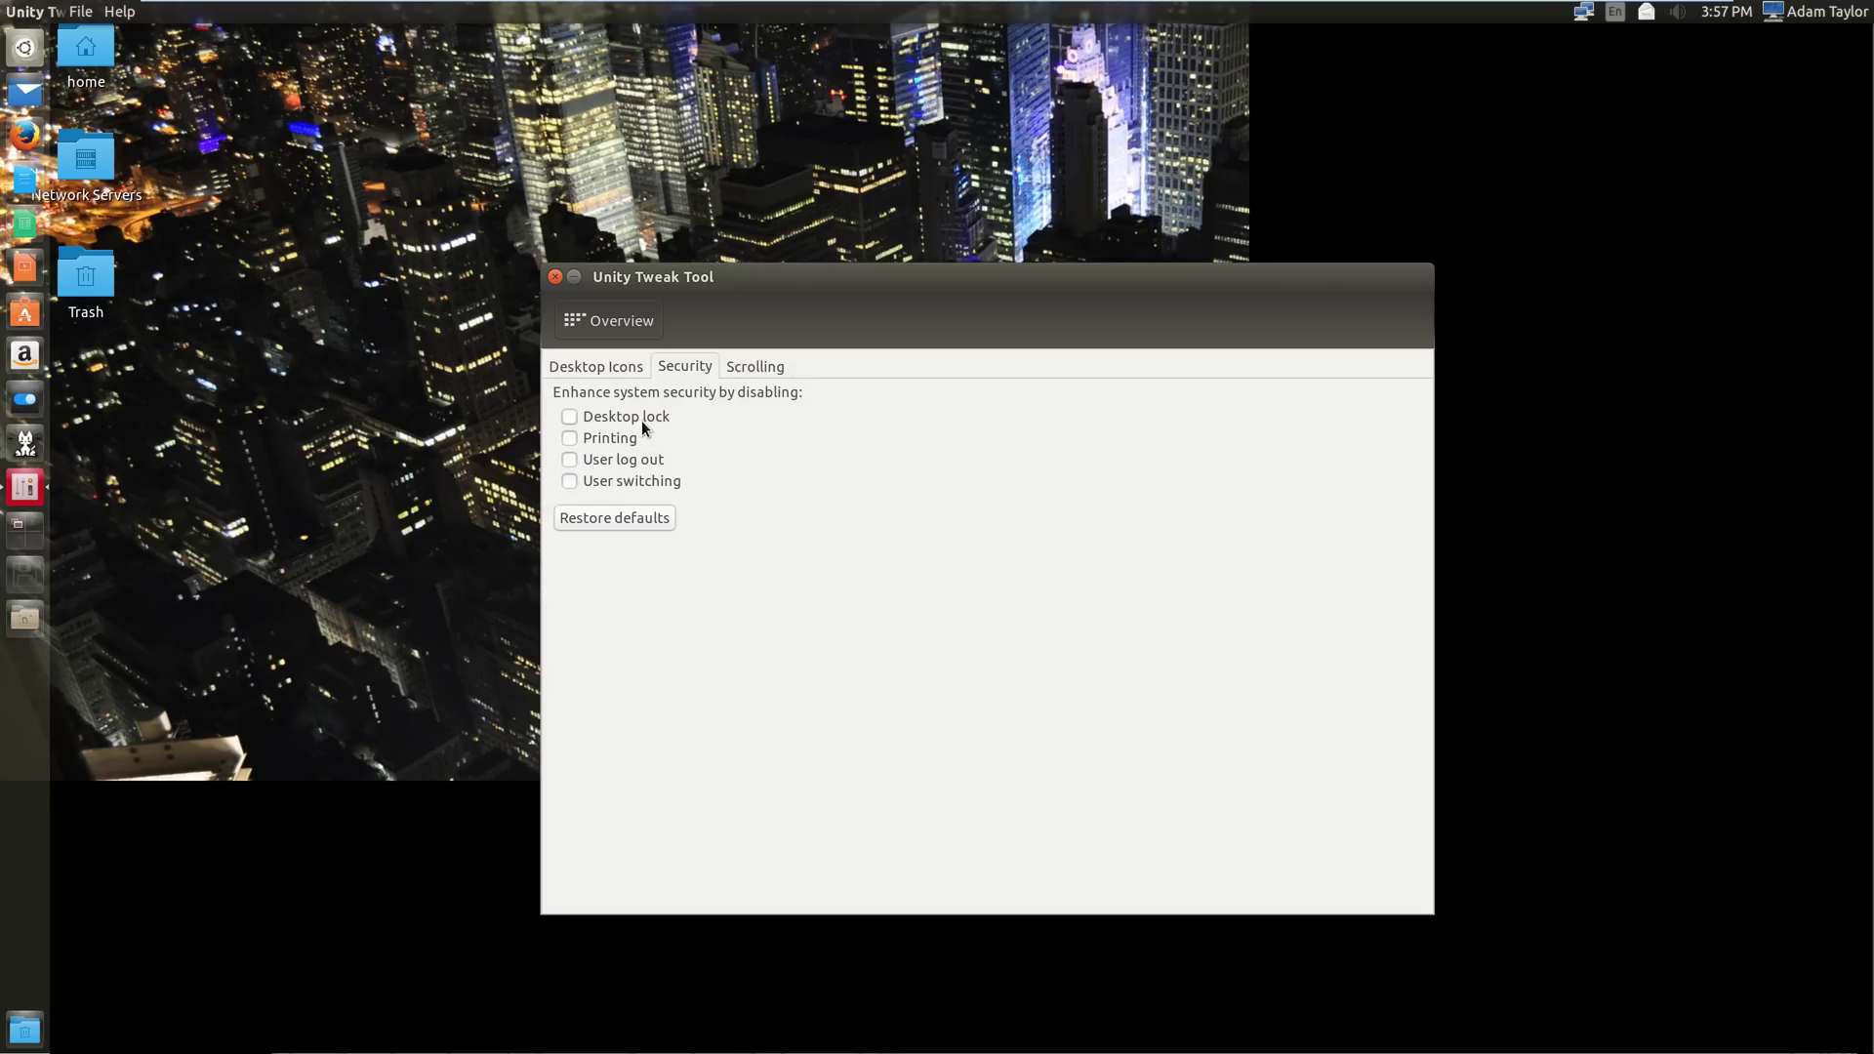
left_click(751, 368)
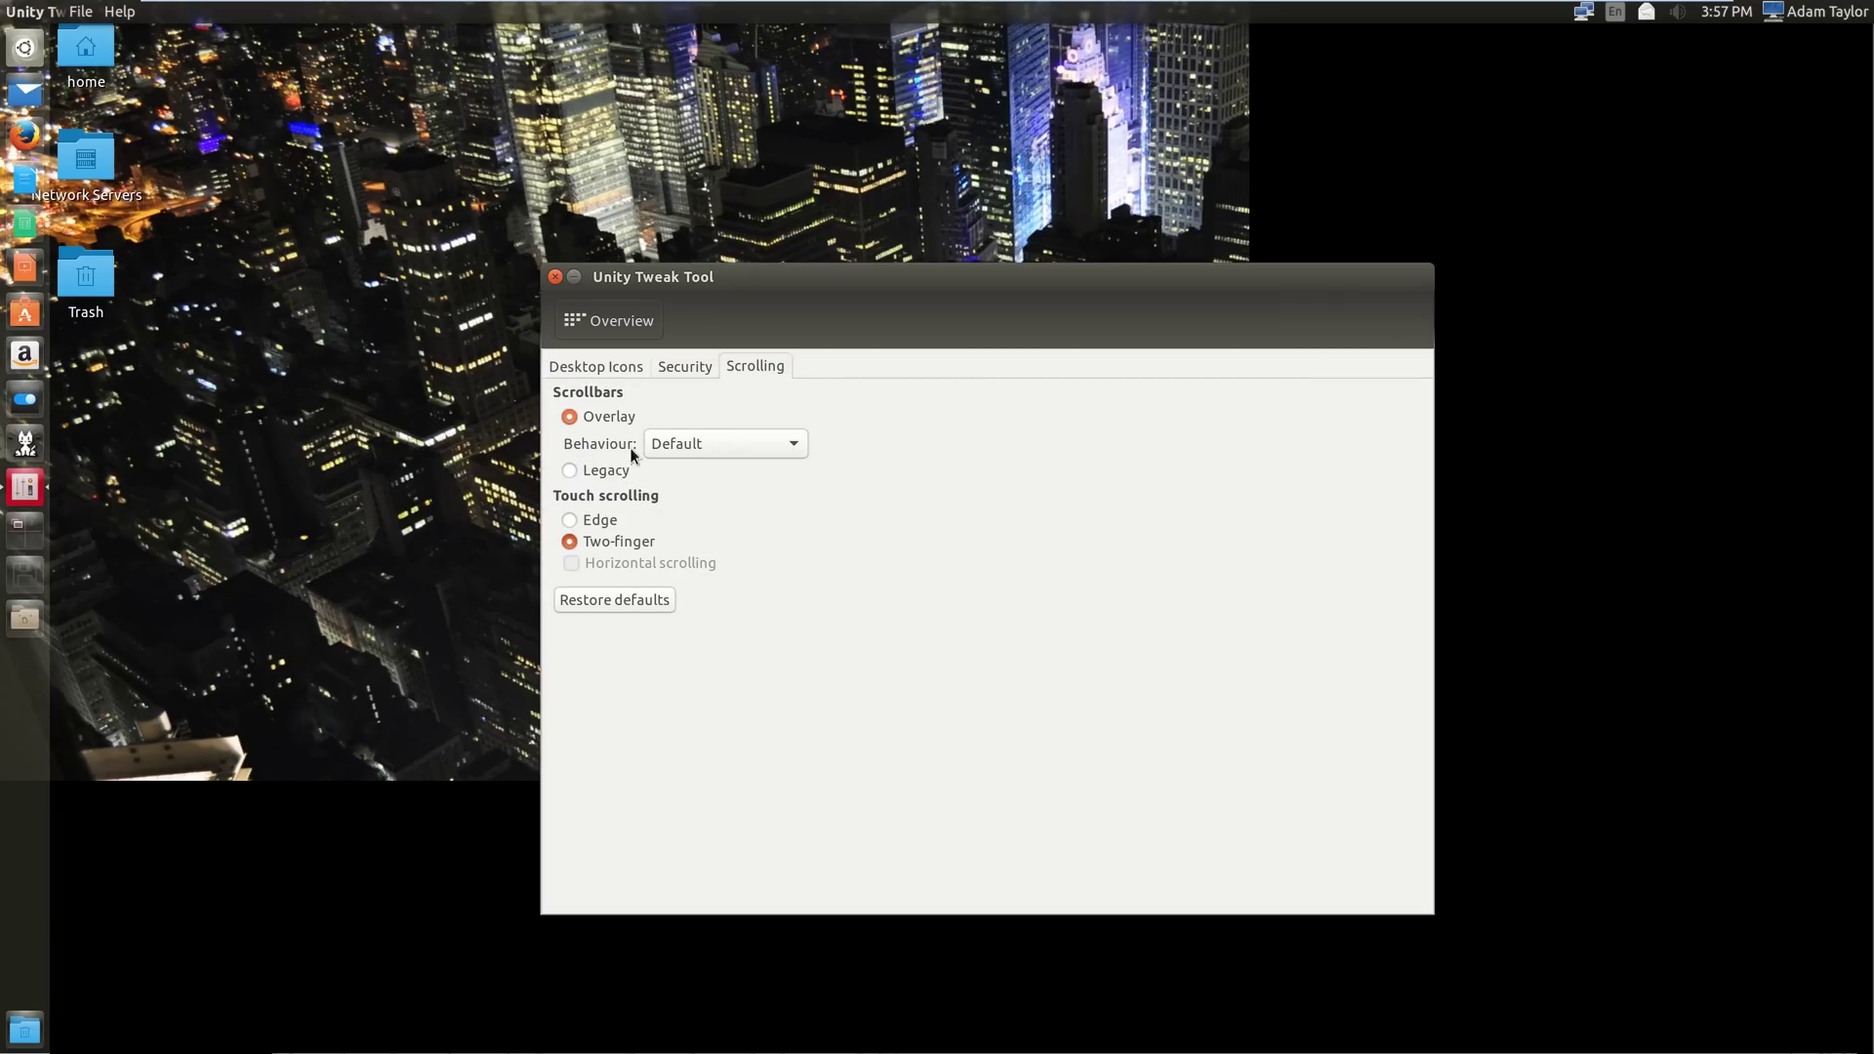
key("Down")
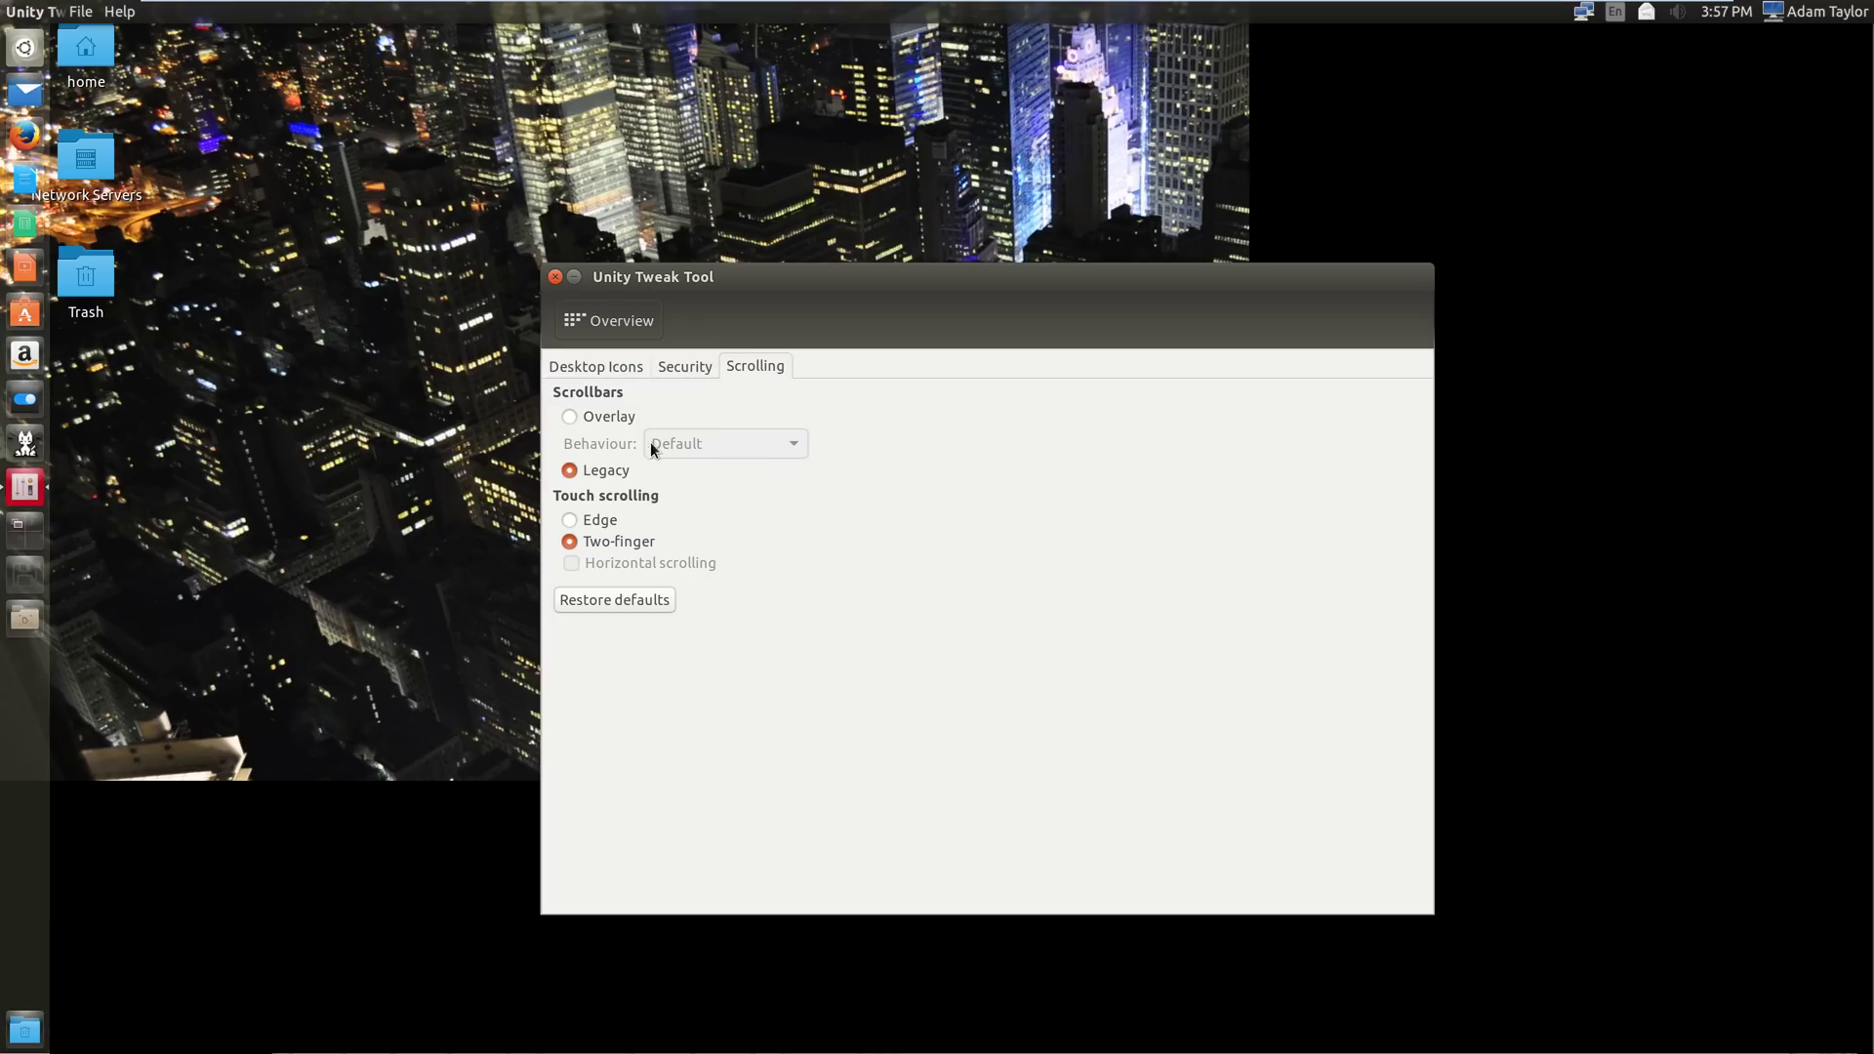
left_click(634, 420)
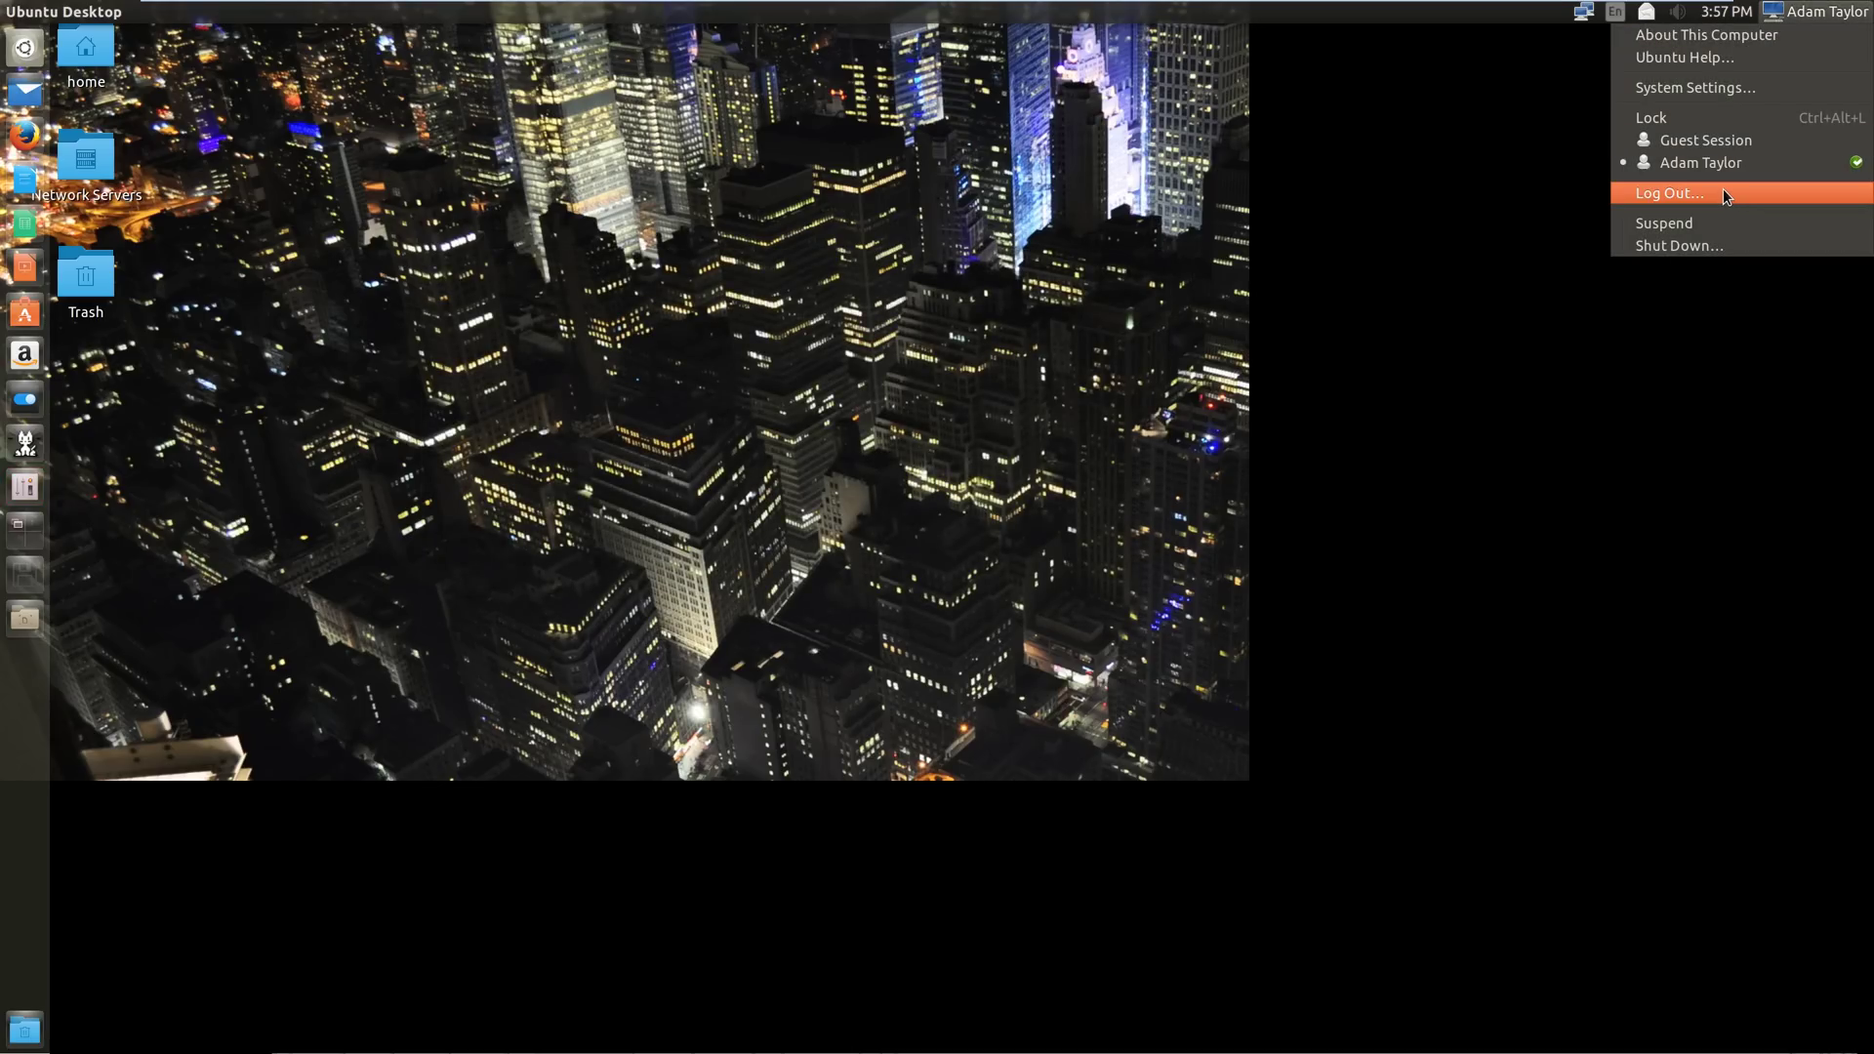
- Log out to apply changes, then open the Home folder from its desktop icon
left_click(1669, 194)
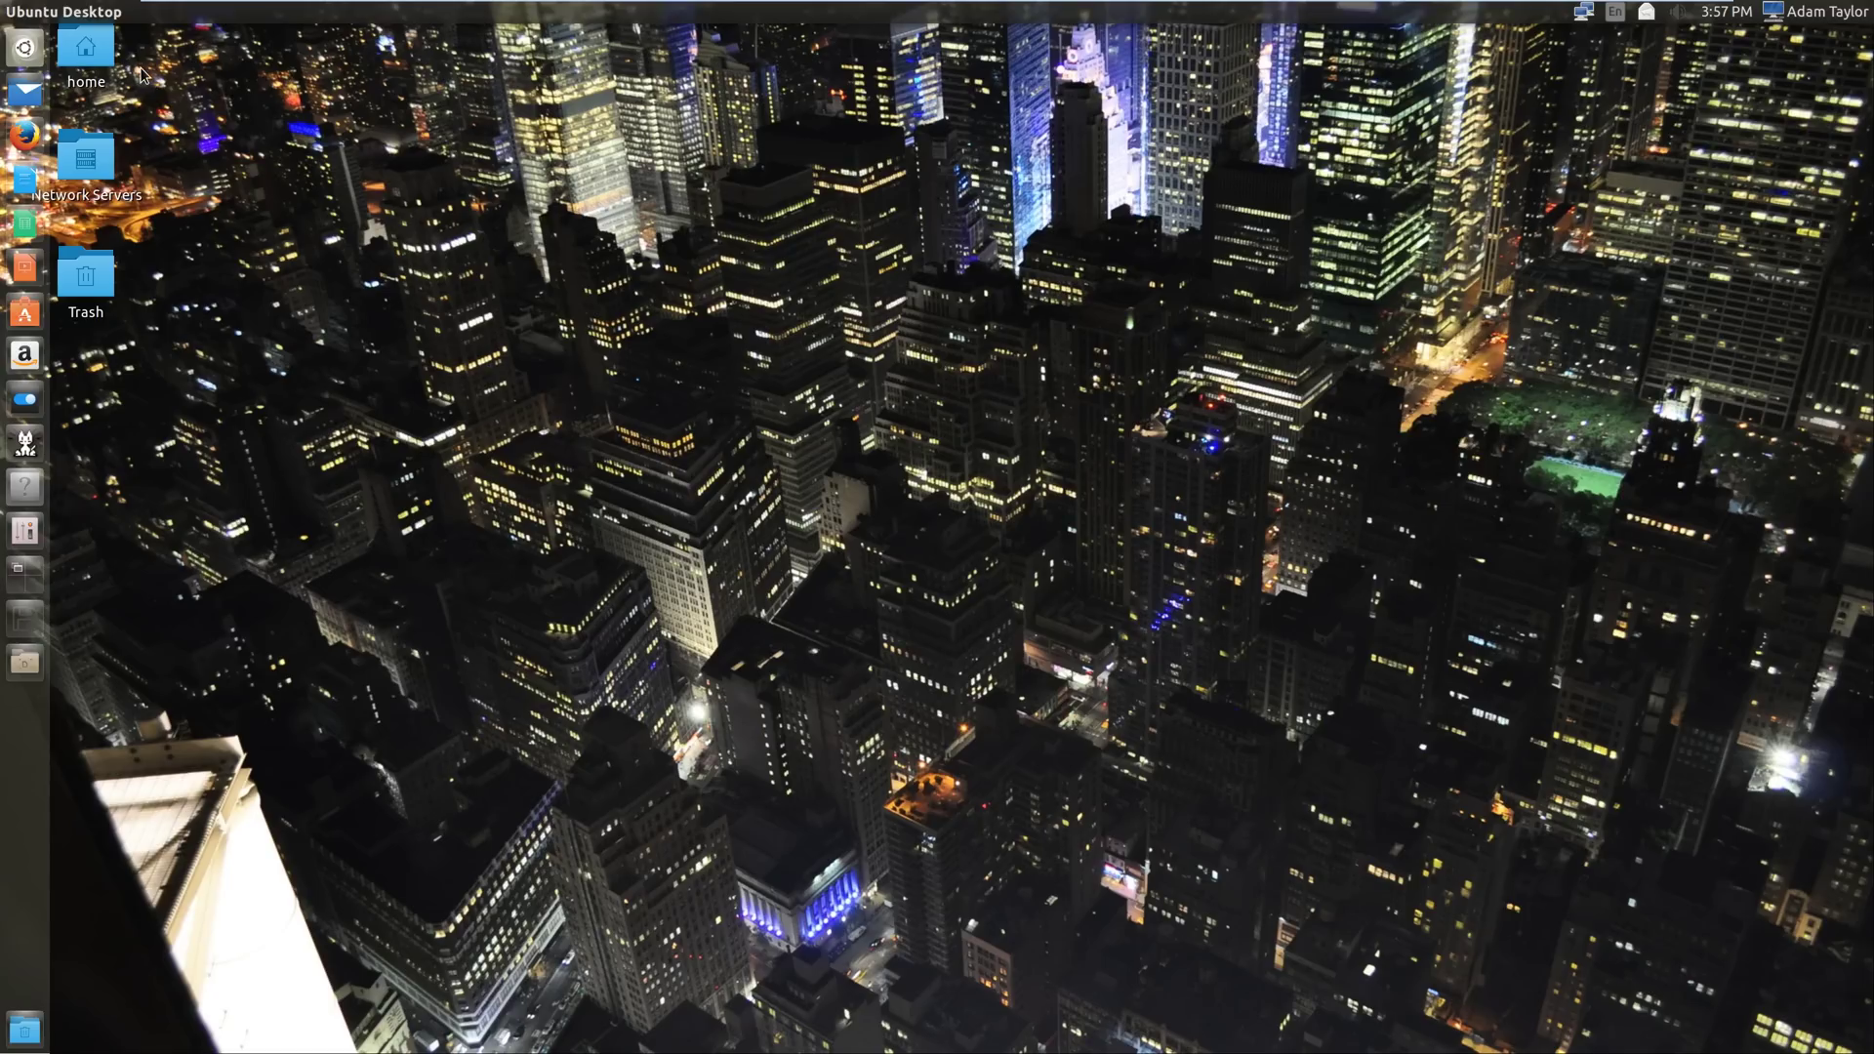
left_click_drag(85, 49, 171, 161)
double_click(166, 156)
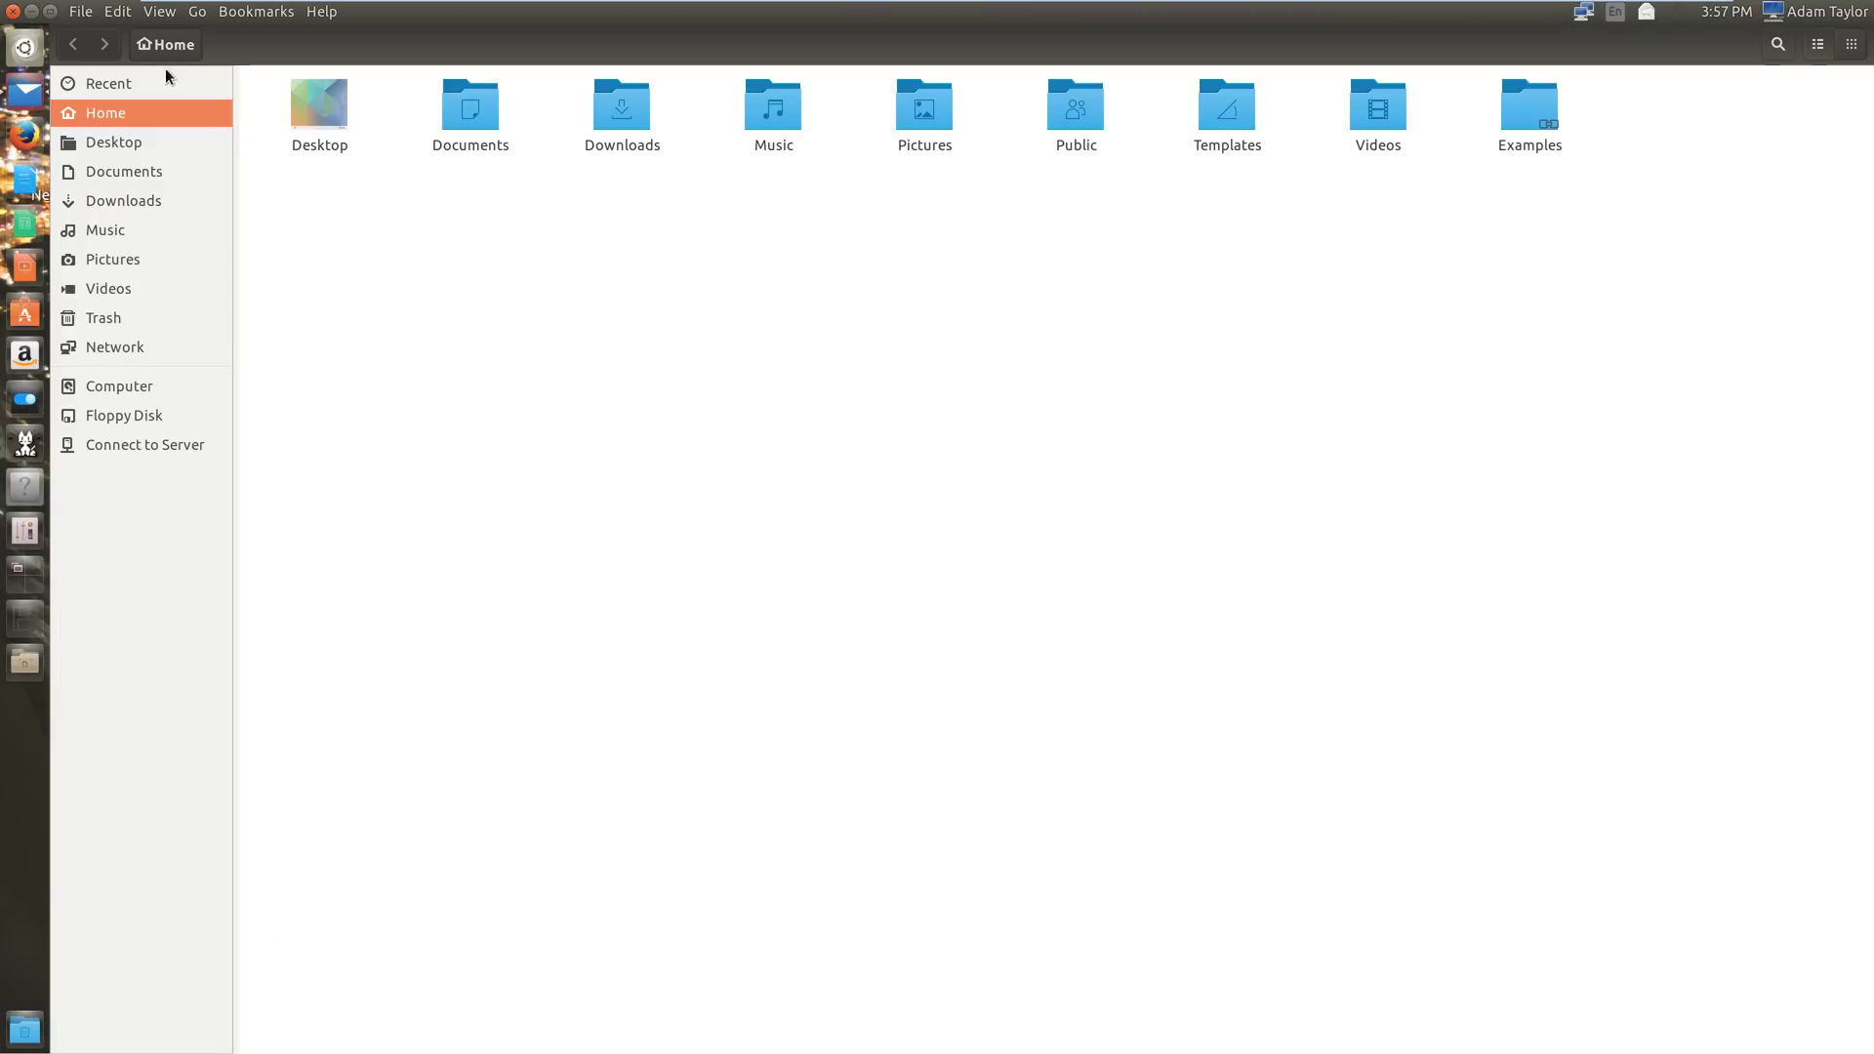
left_click(52, 17)
- Center and maximize the Home window, then open the Documents folder
left_click_drag(119, 54, 502, 295)
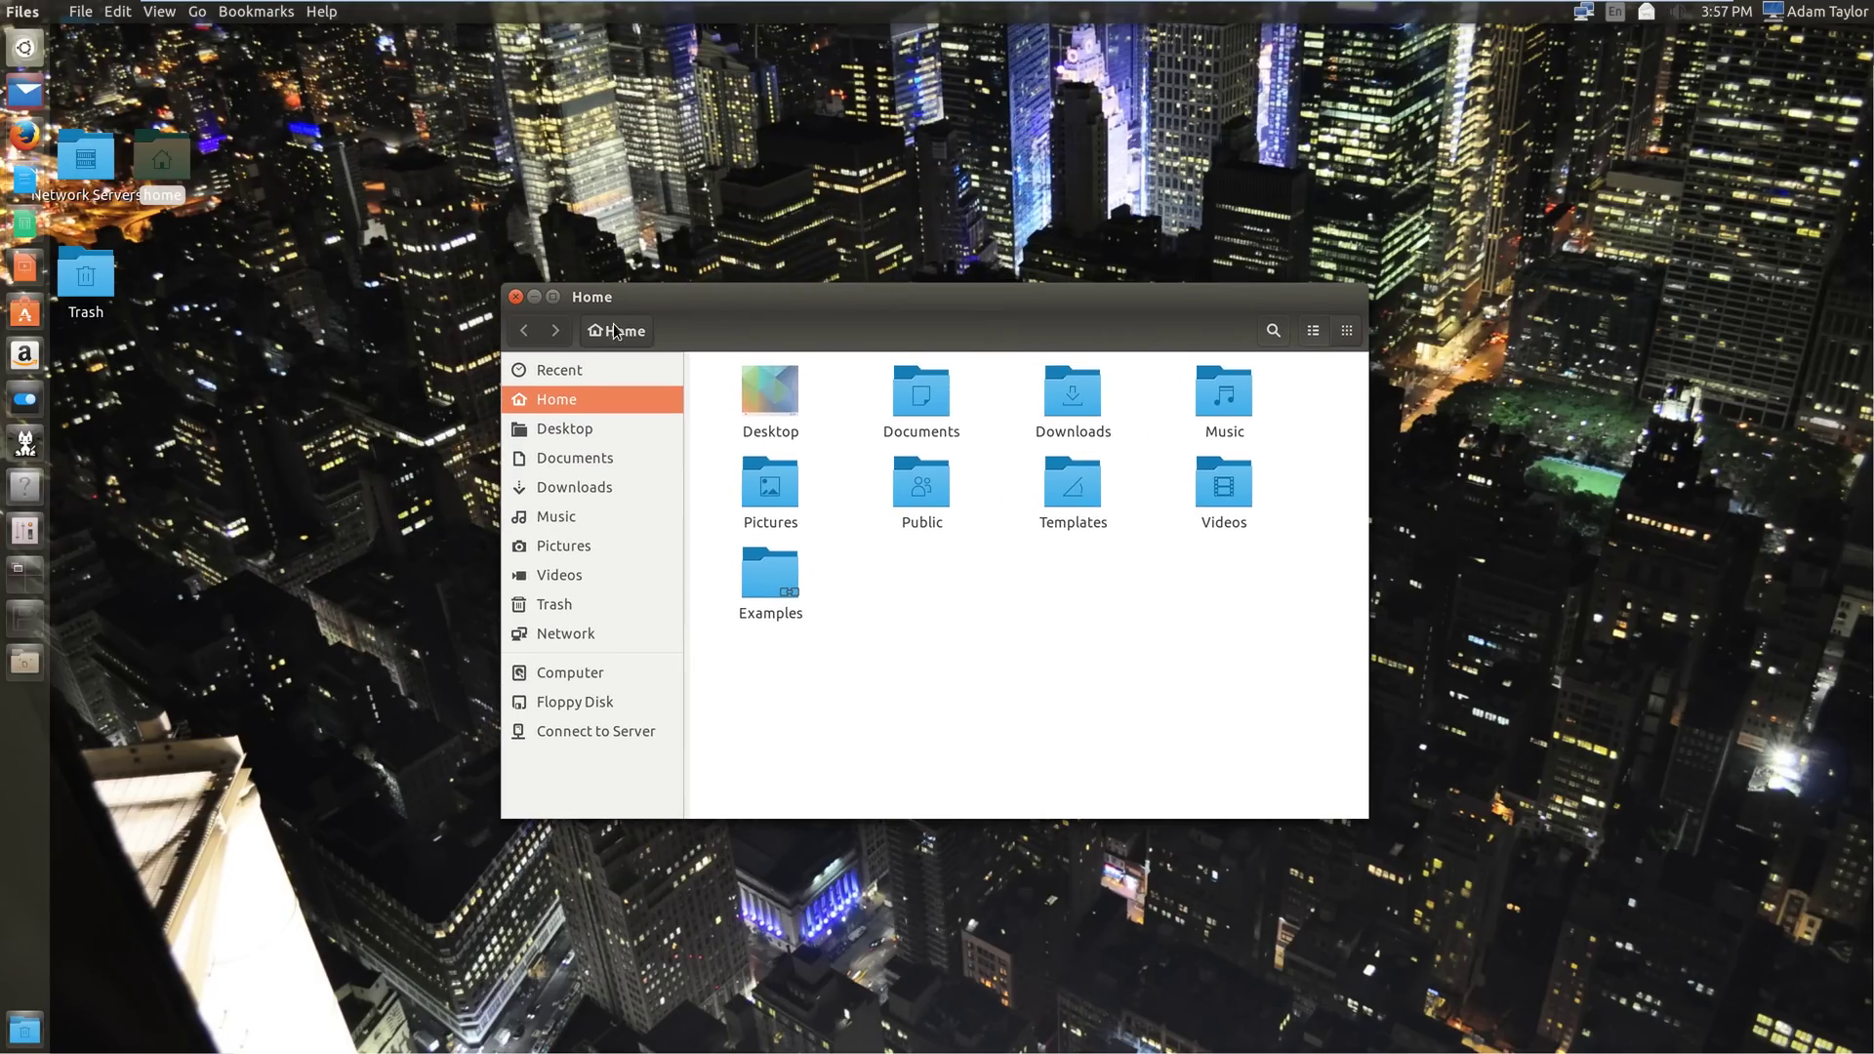
key("ctrl+super+Up")
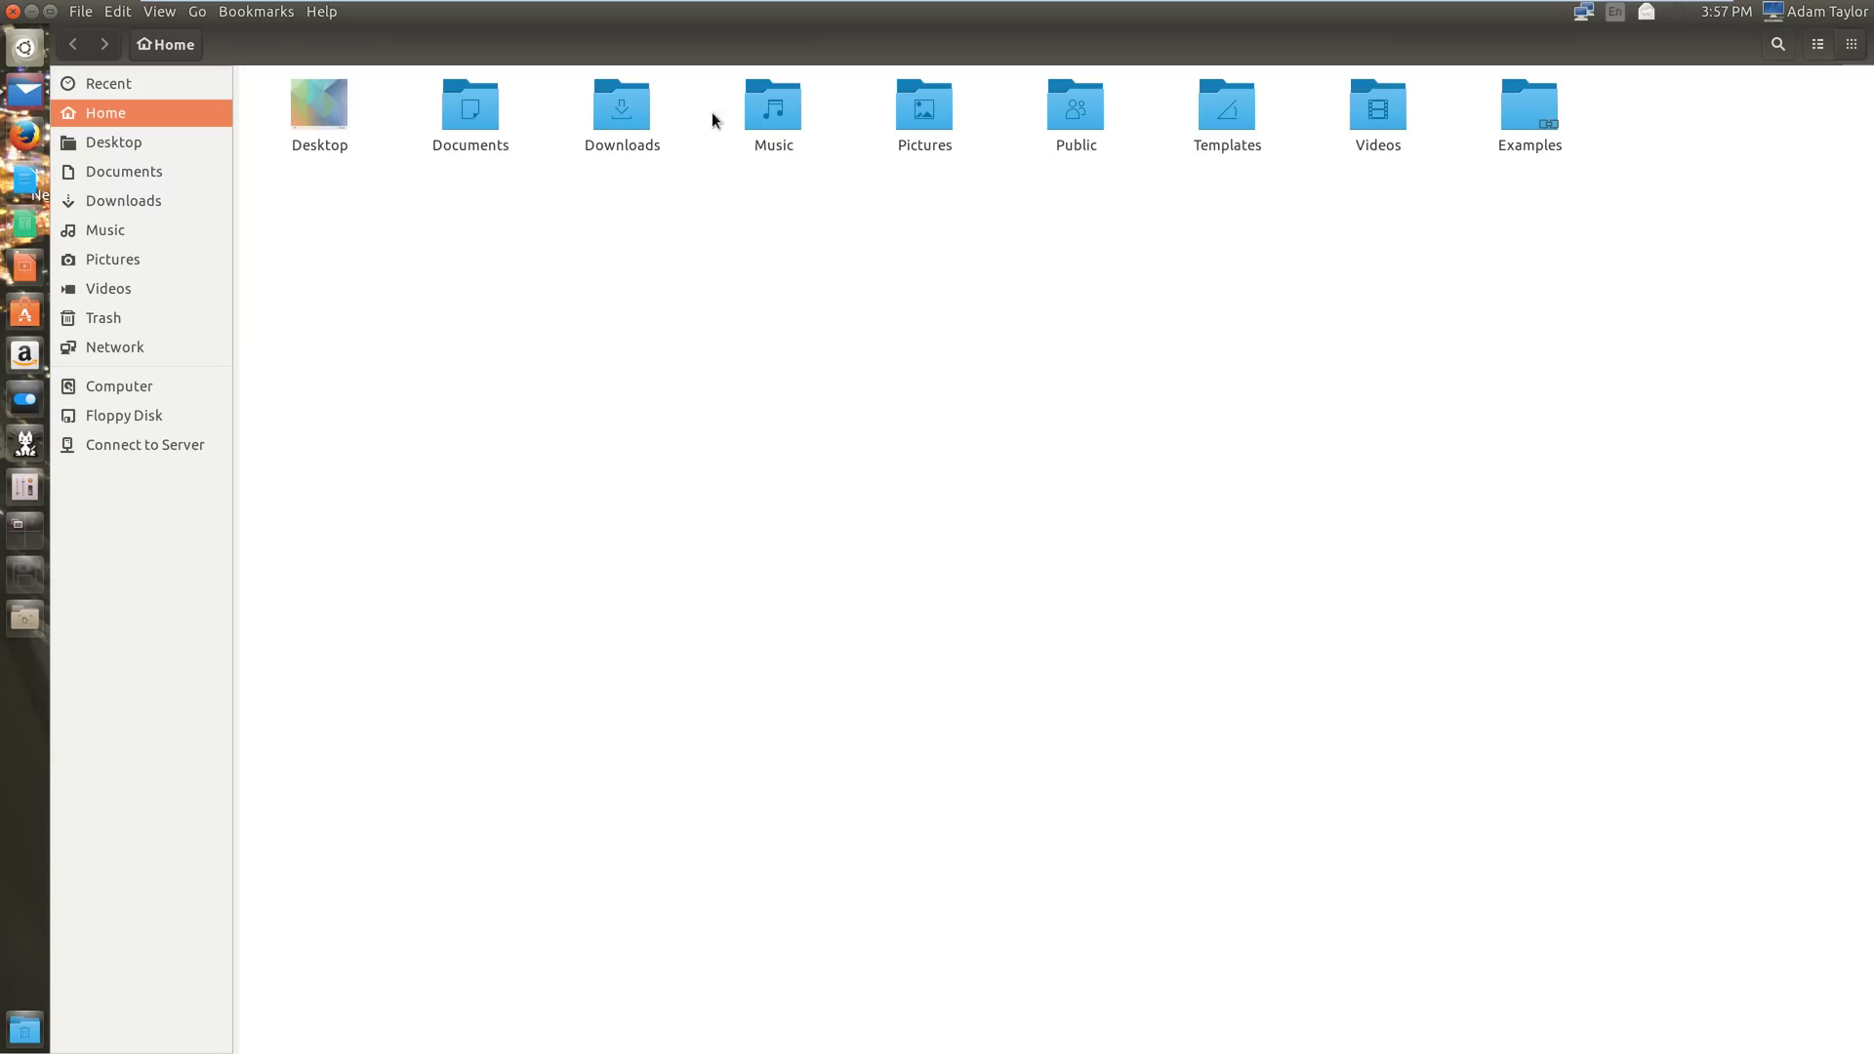
double_click(447, 115)
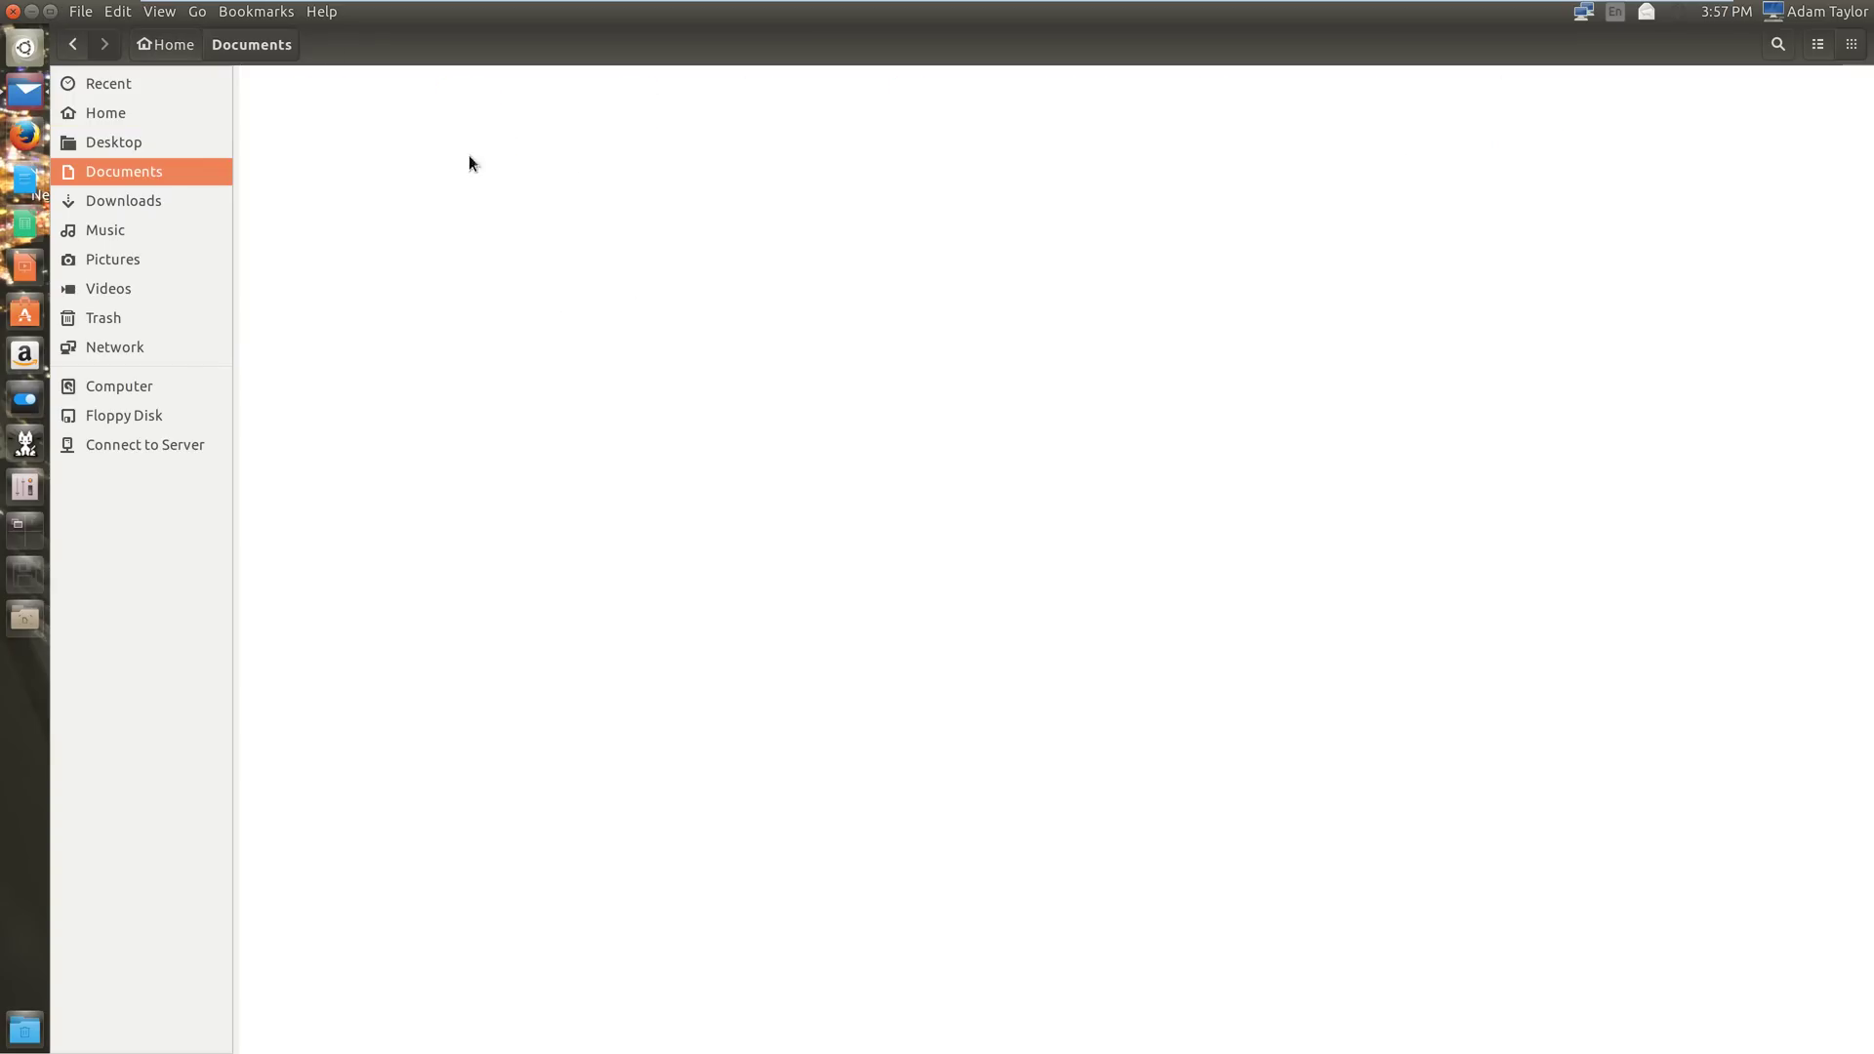
- Browse Music, Downloads, Pictures and Videos, then shrink and shift the Videos window
left_click(144, 227)
left_click(137, 201)
left_click(125, 262)
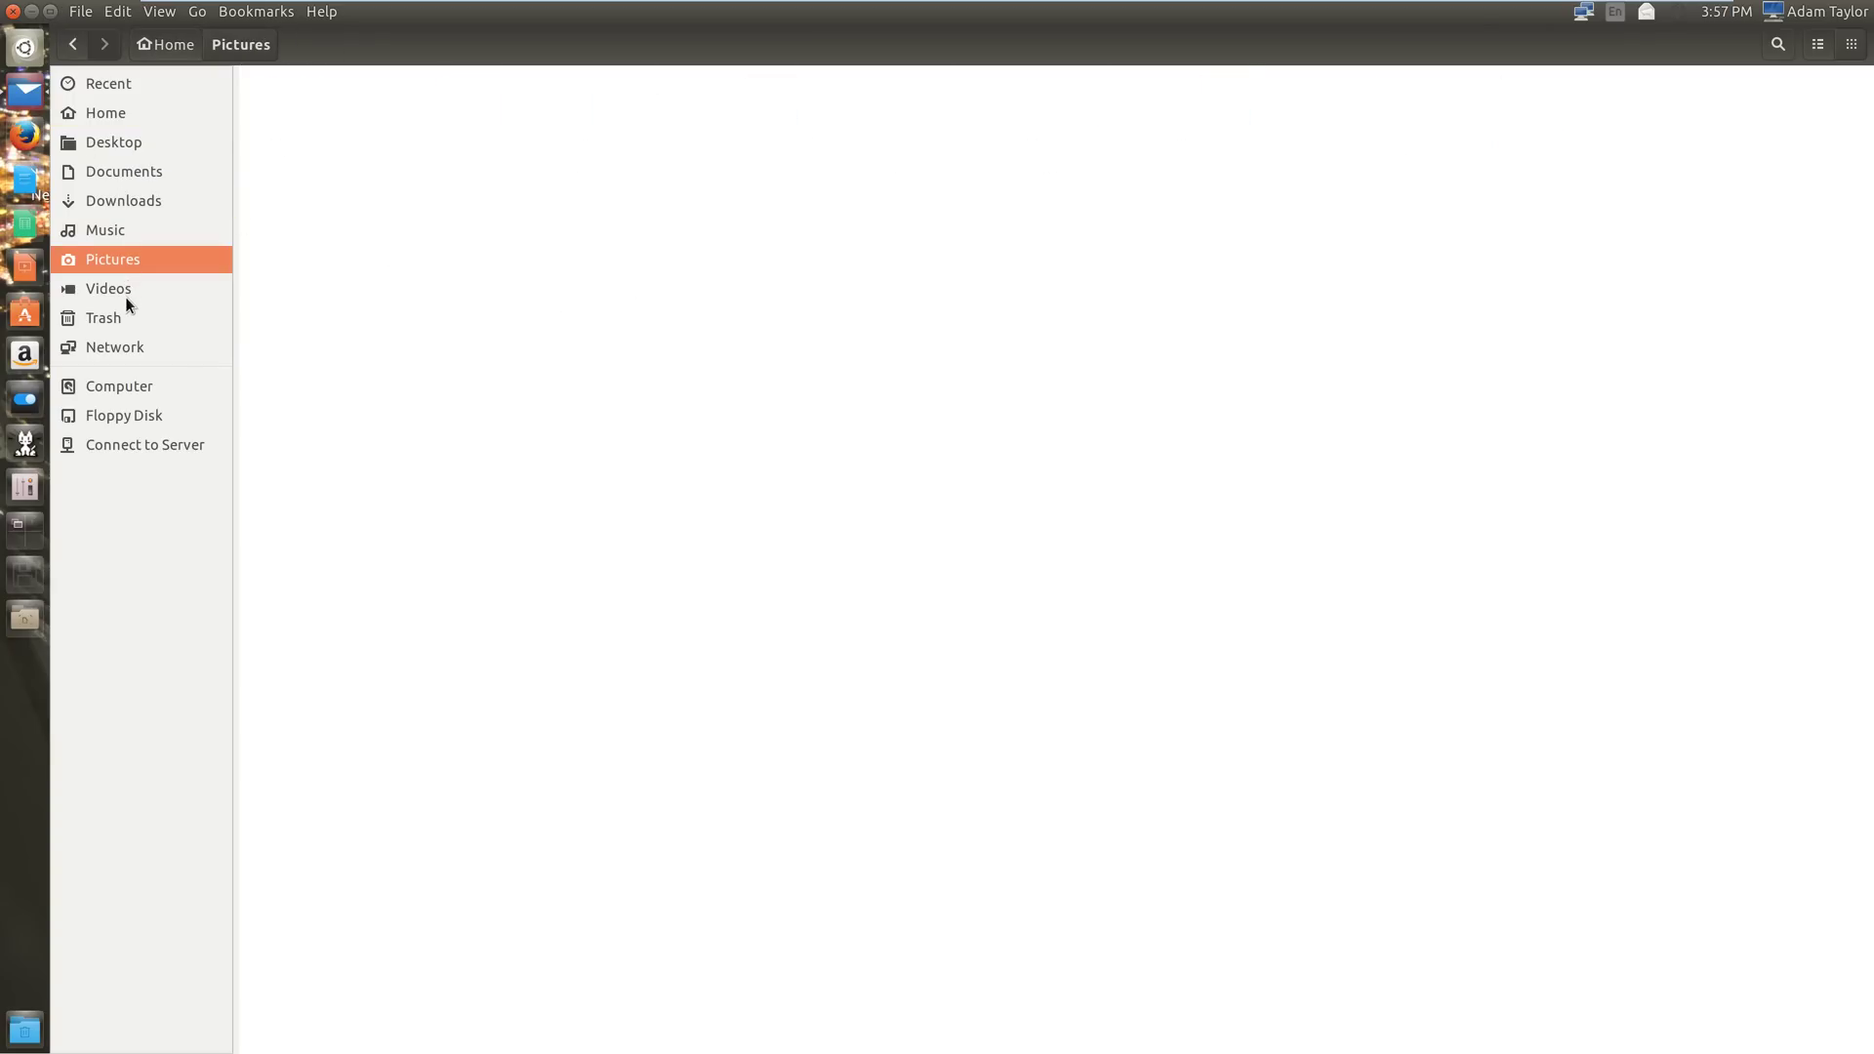
left_click(125, 293)
left_click(49, 11)
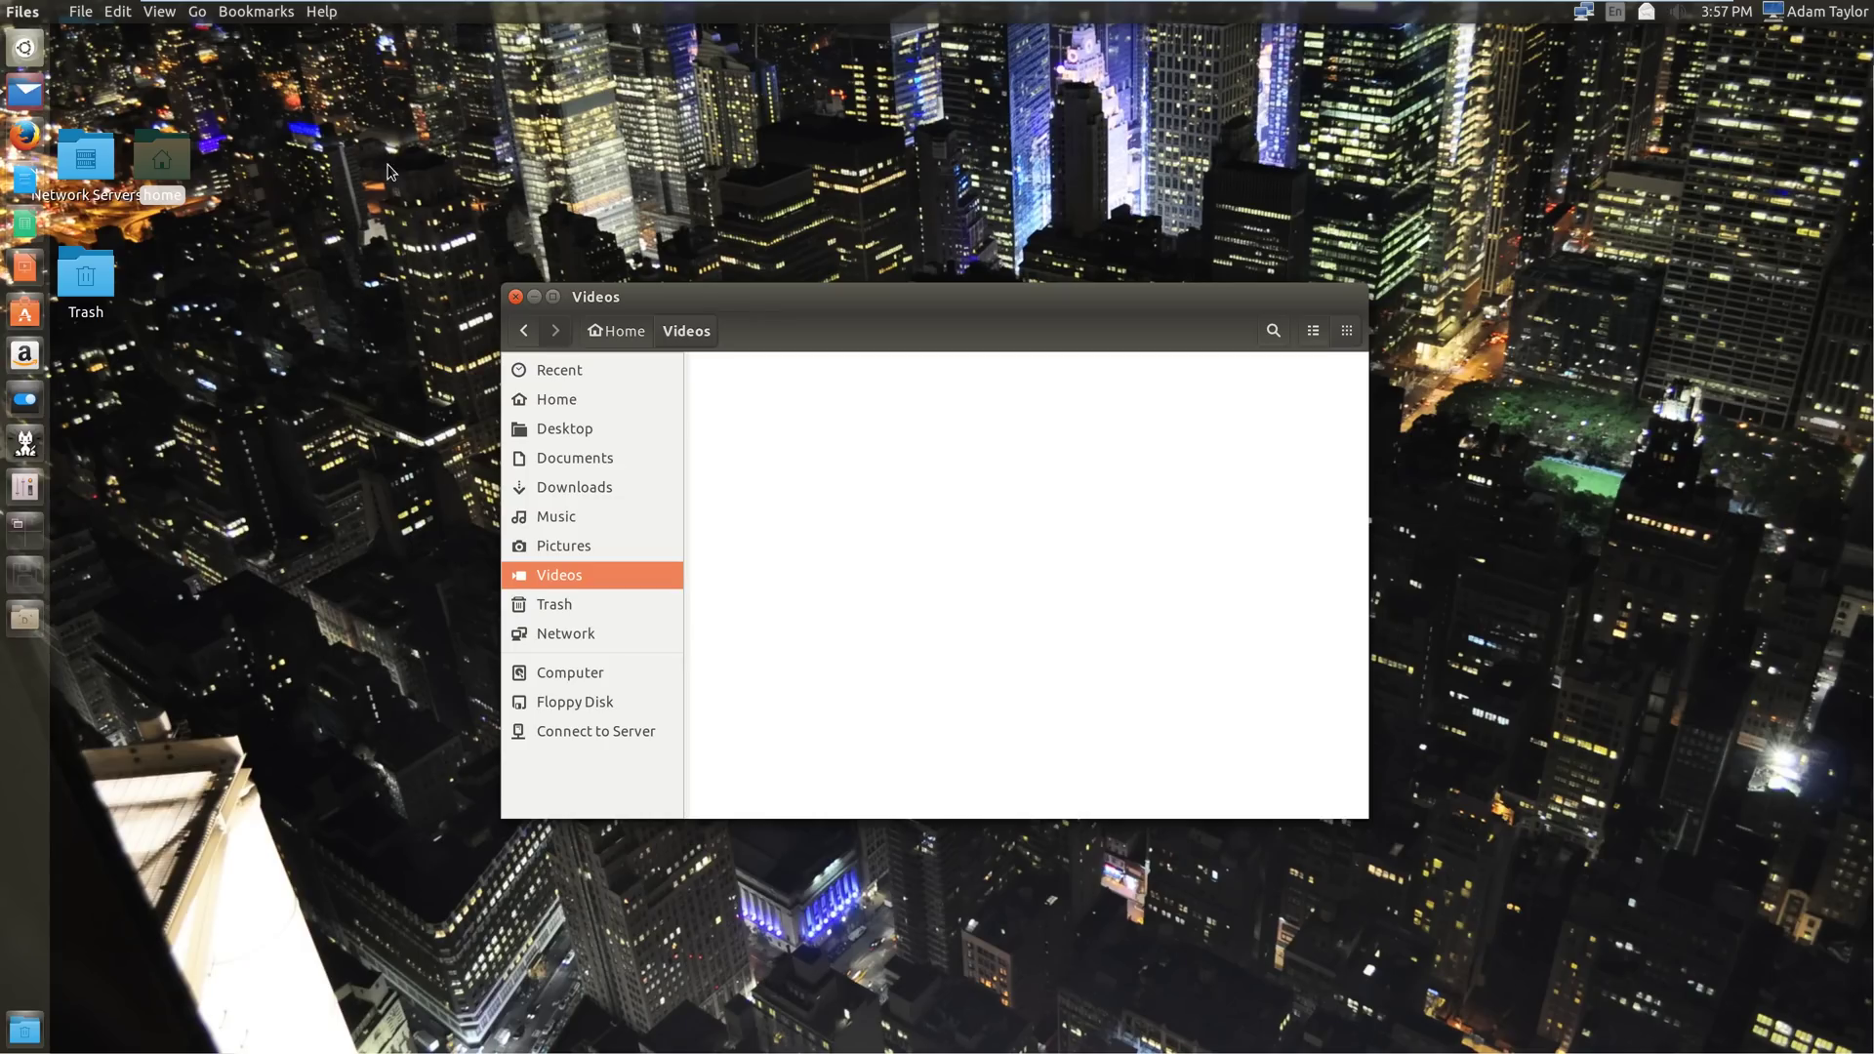
left_click_drag(699, 301, 660, 295)
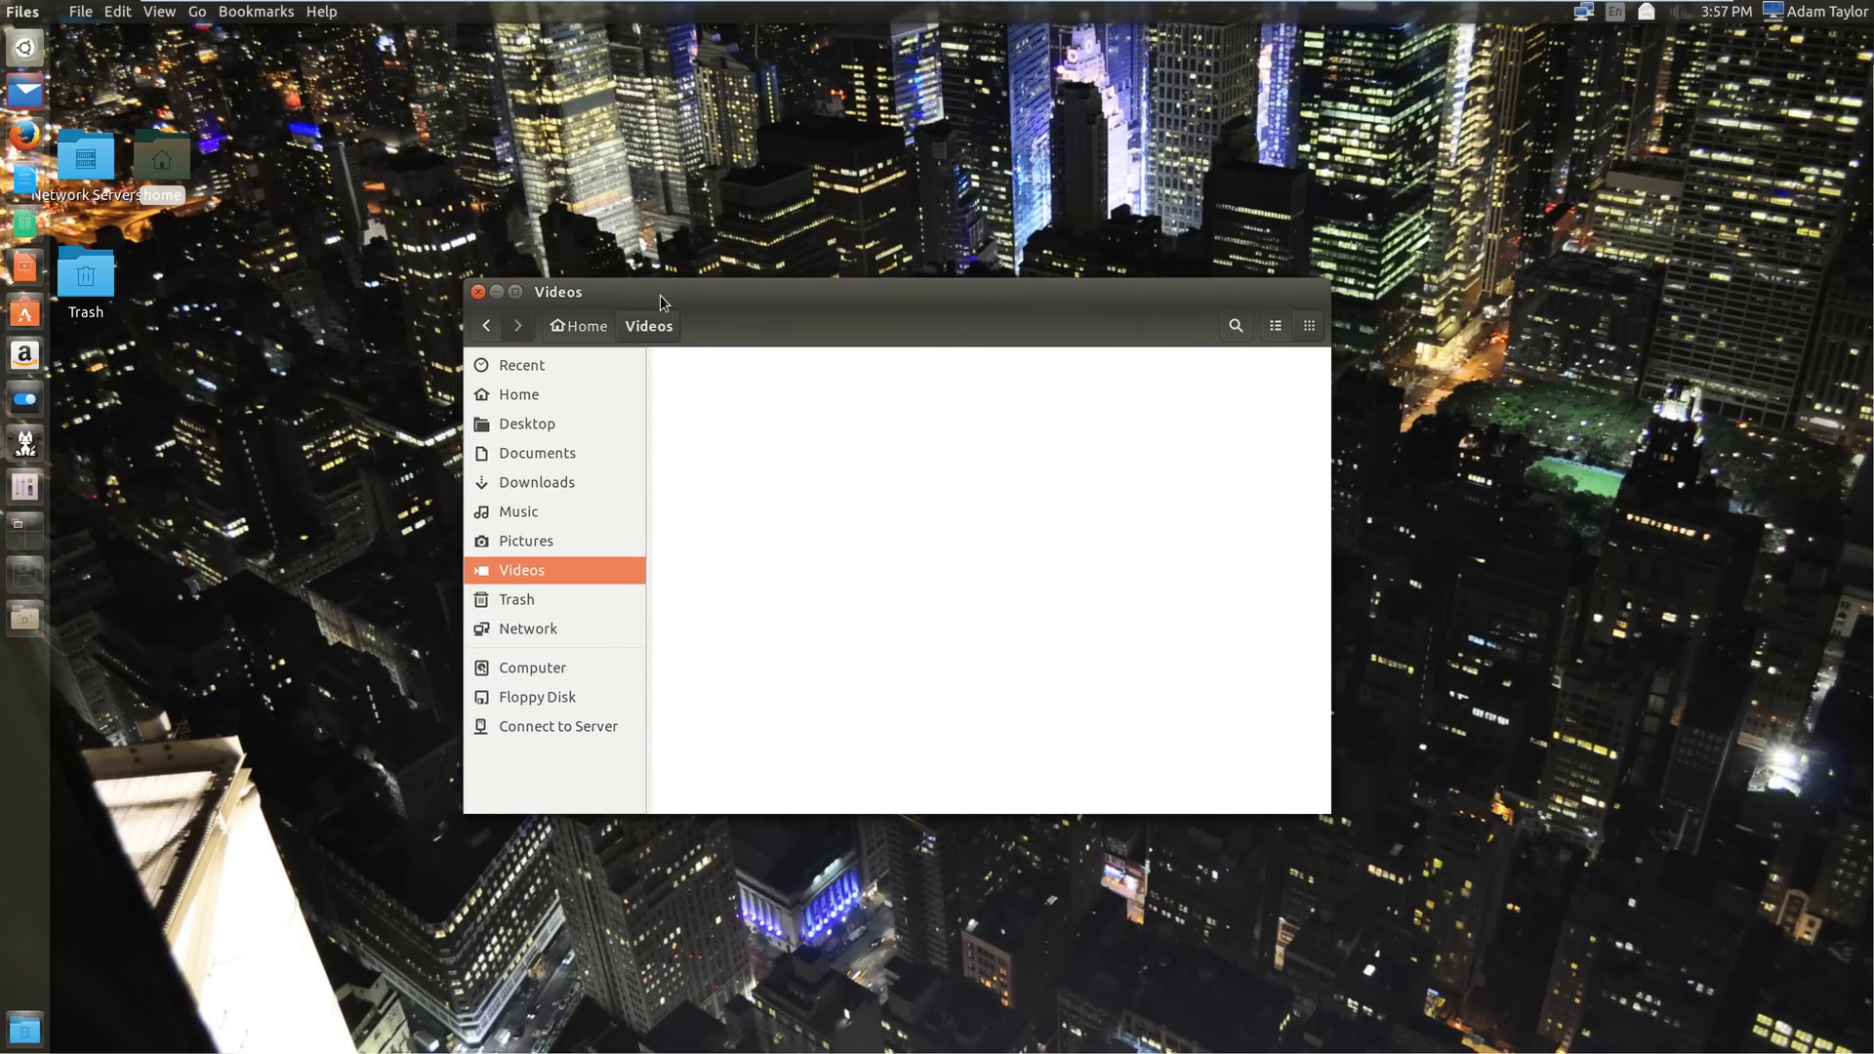